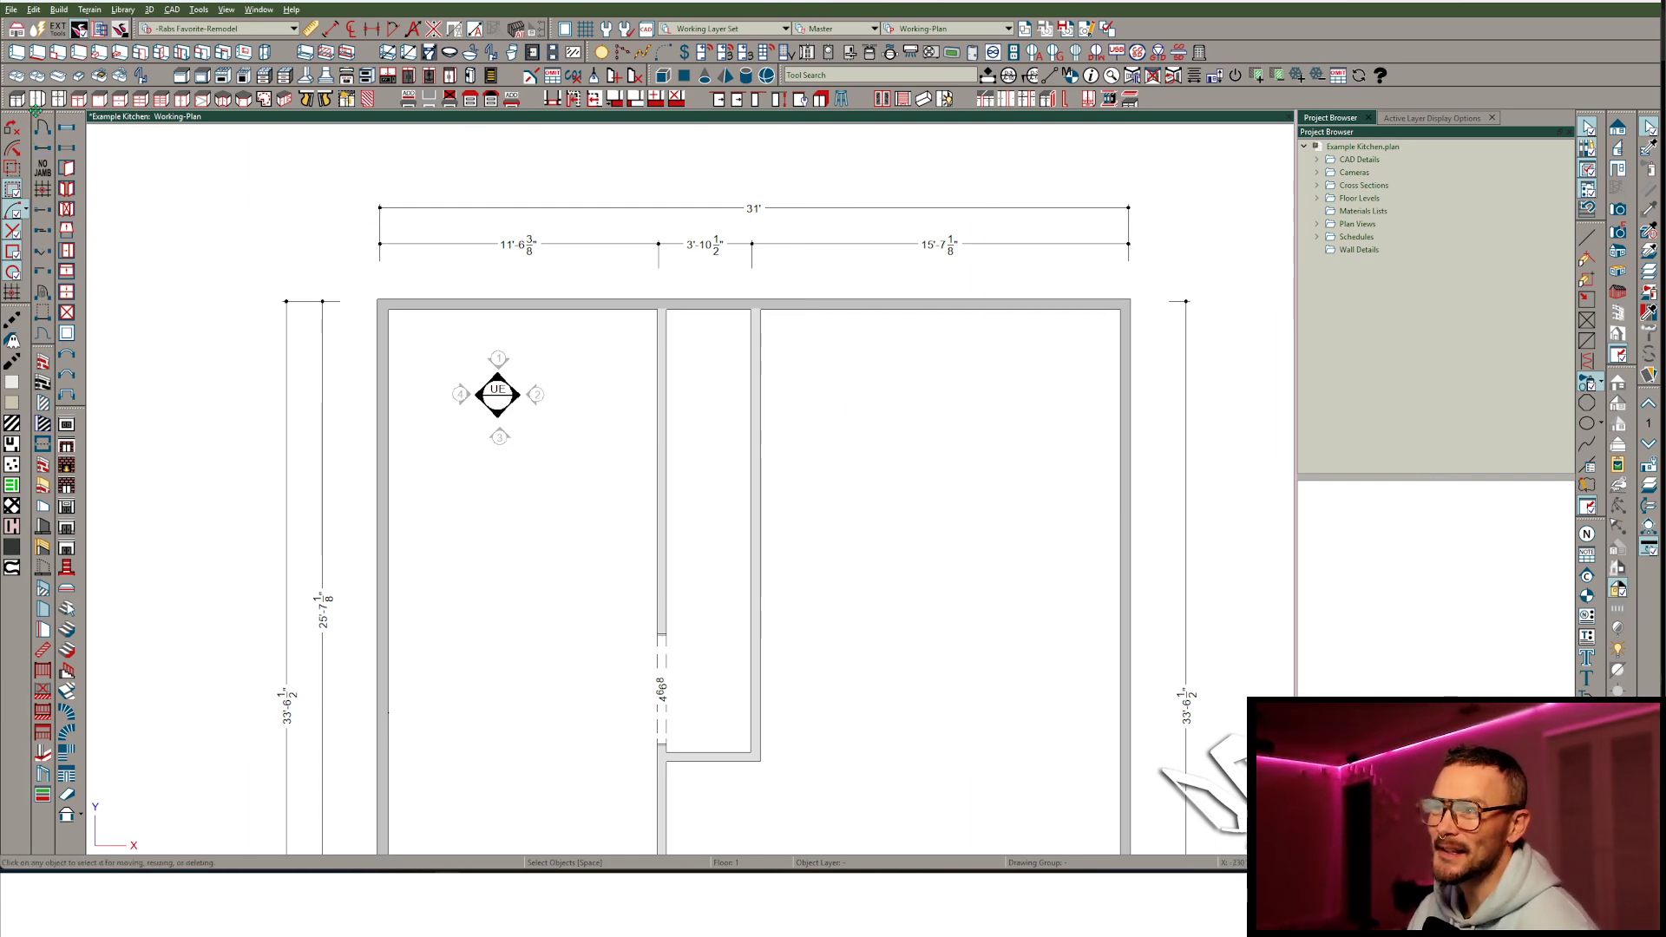
Place a base cabinet on the upper wall, offset 26 inches from the left corner, and narrow it to 12 inches.
scroll(396, 283, "up", 3)
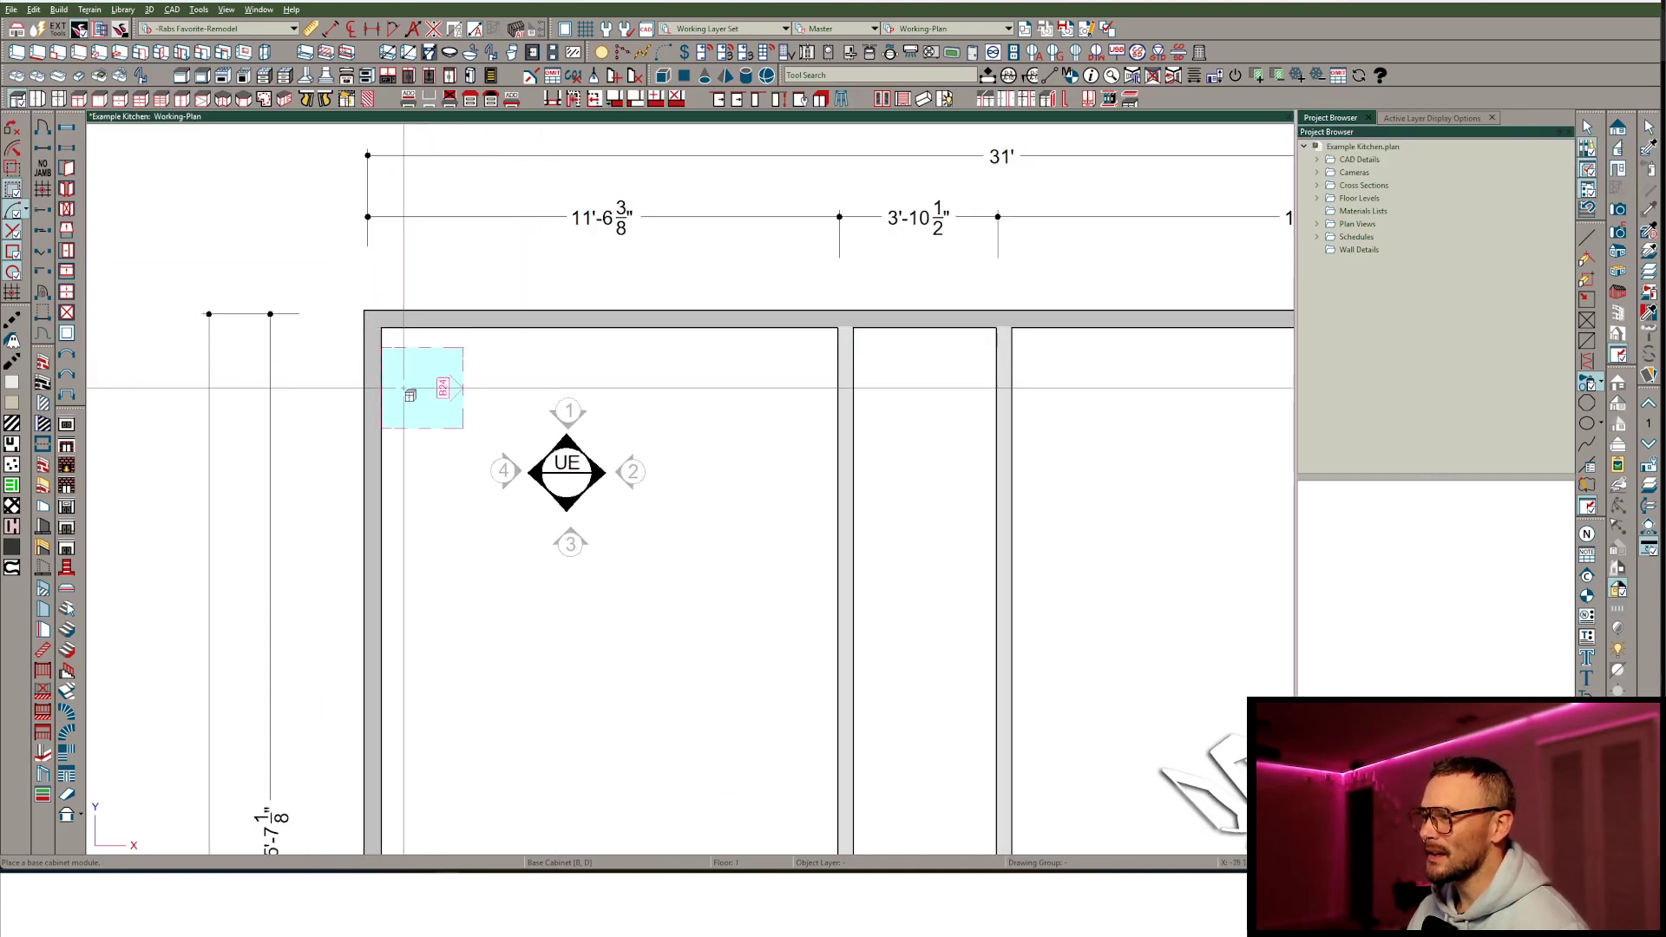
left_click(401, 340)
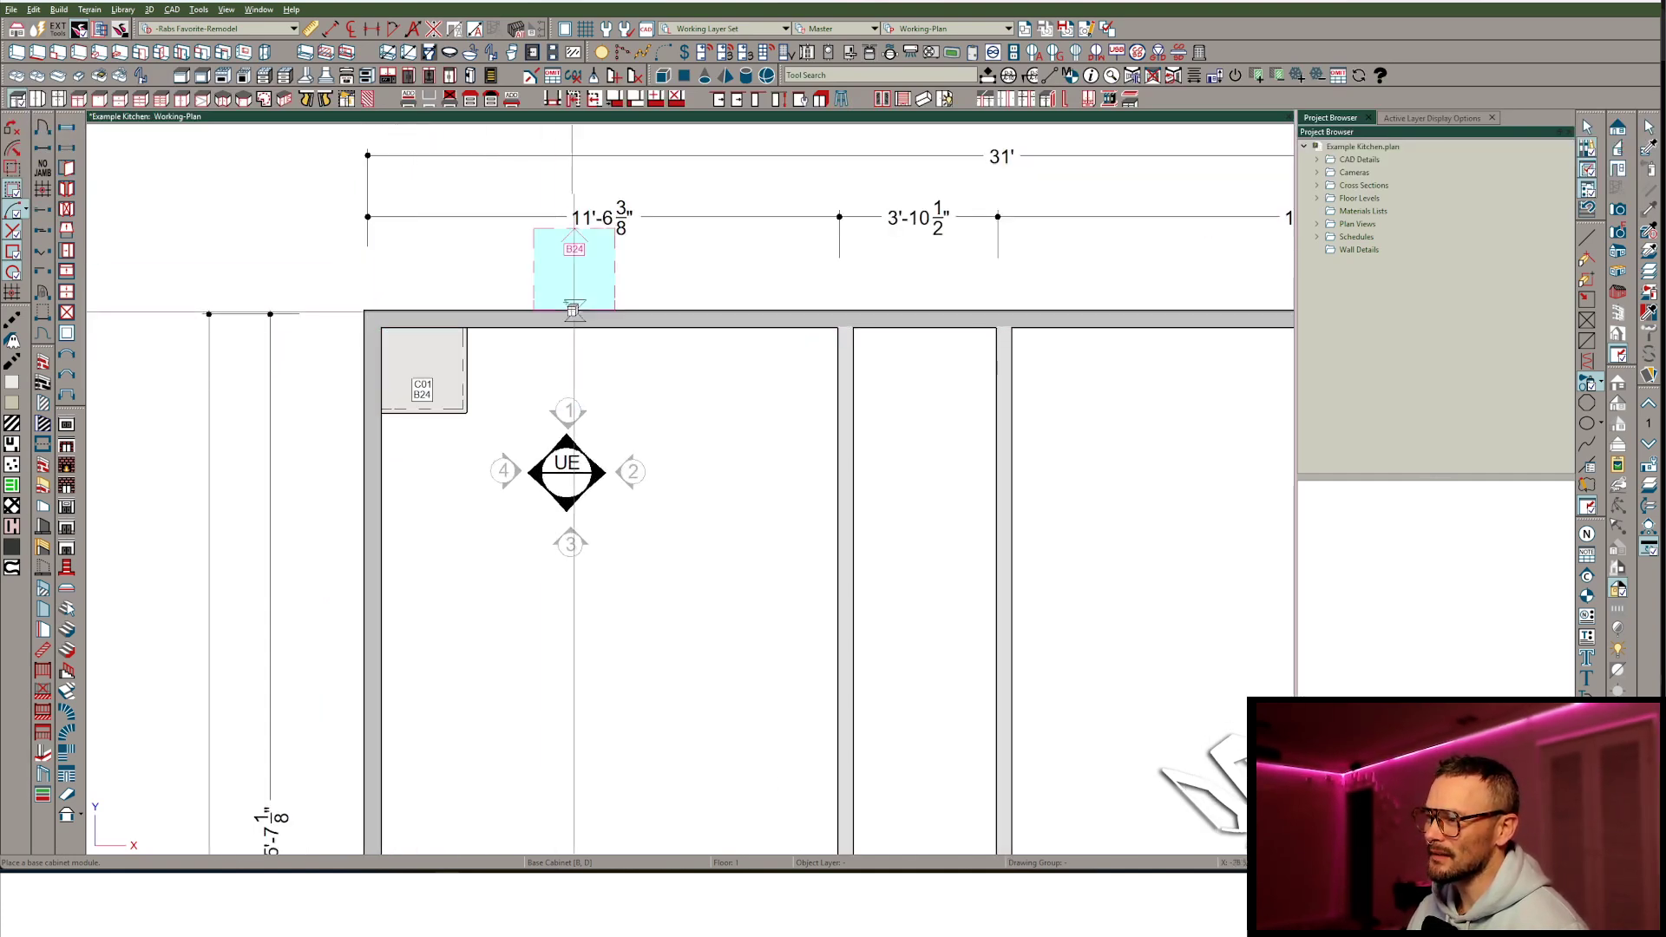
left_click(429, 373)
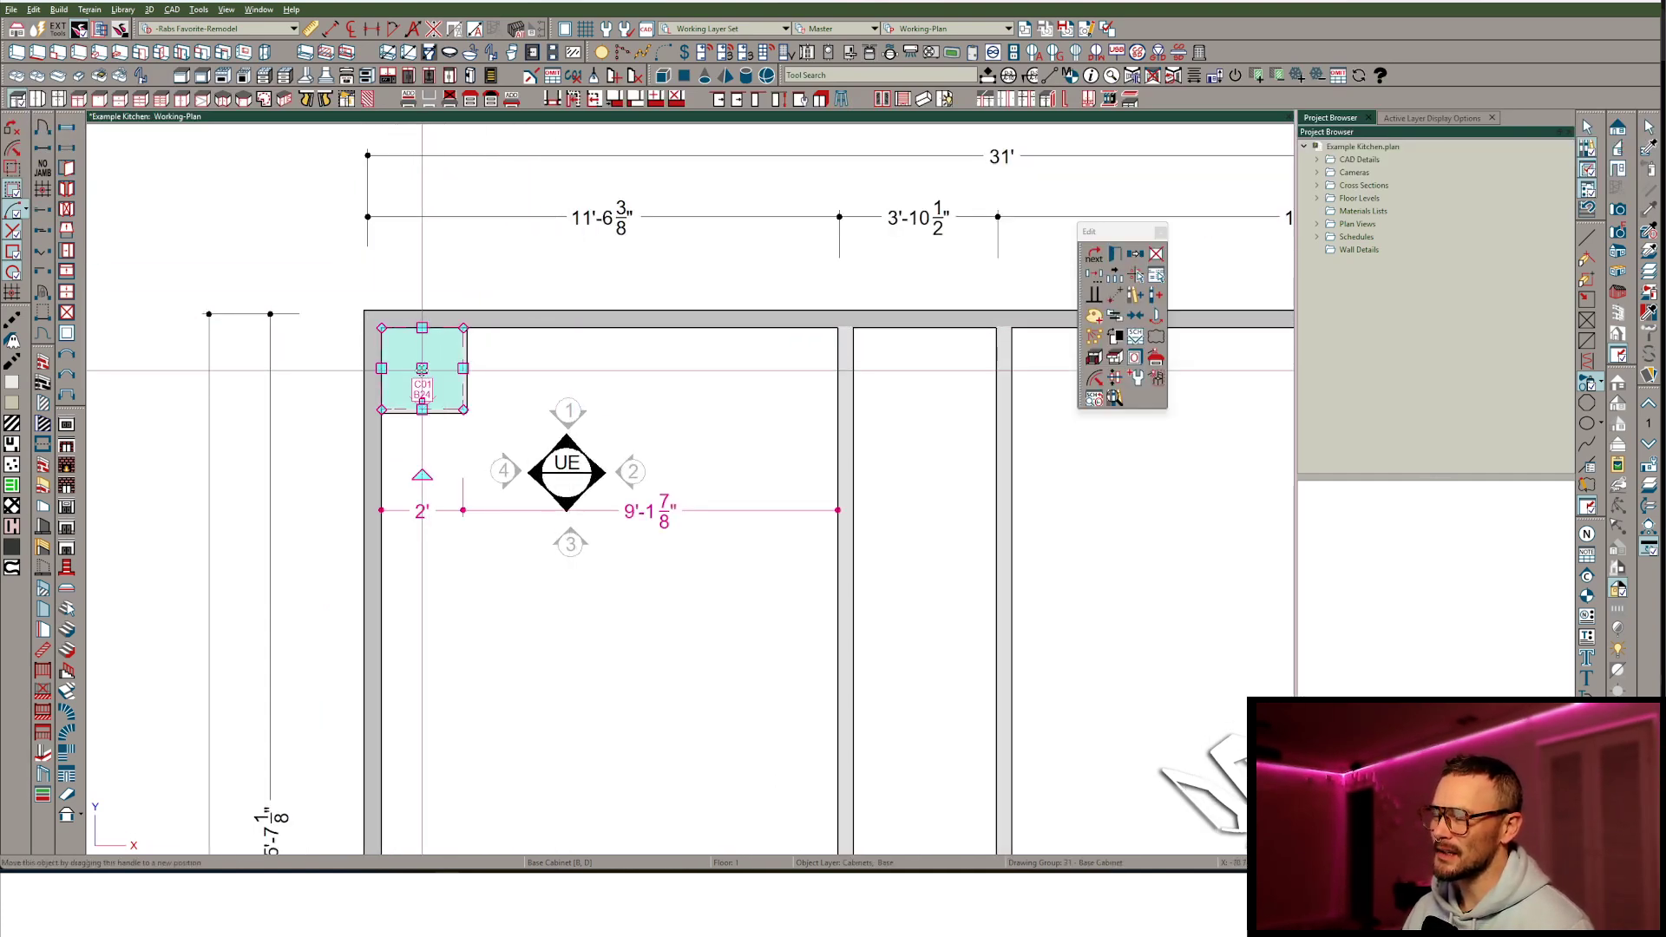
left_click_drag(422, 371, 532, 364)
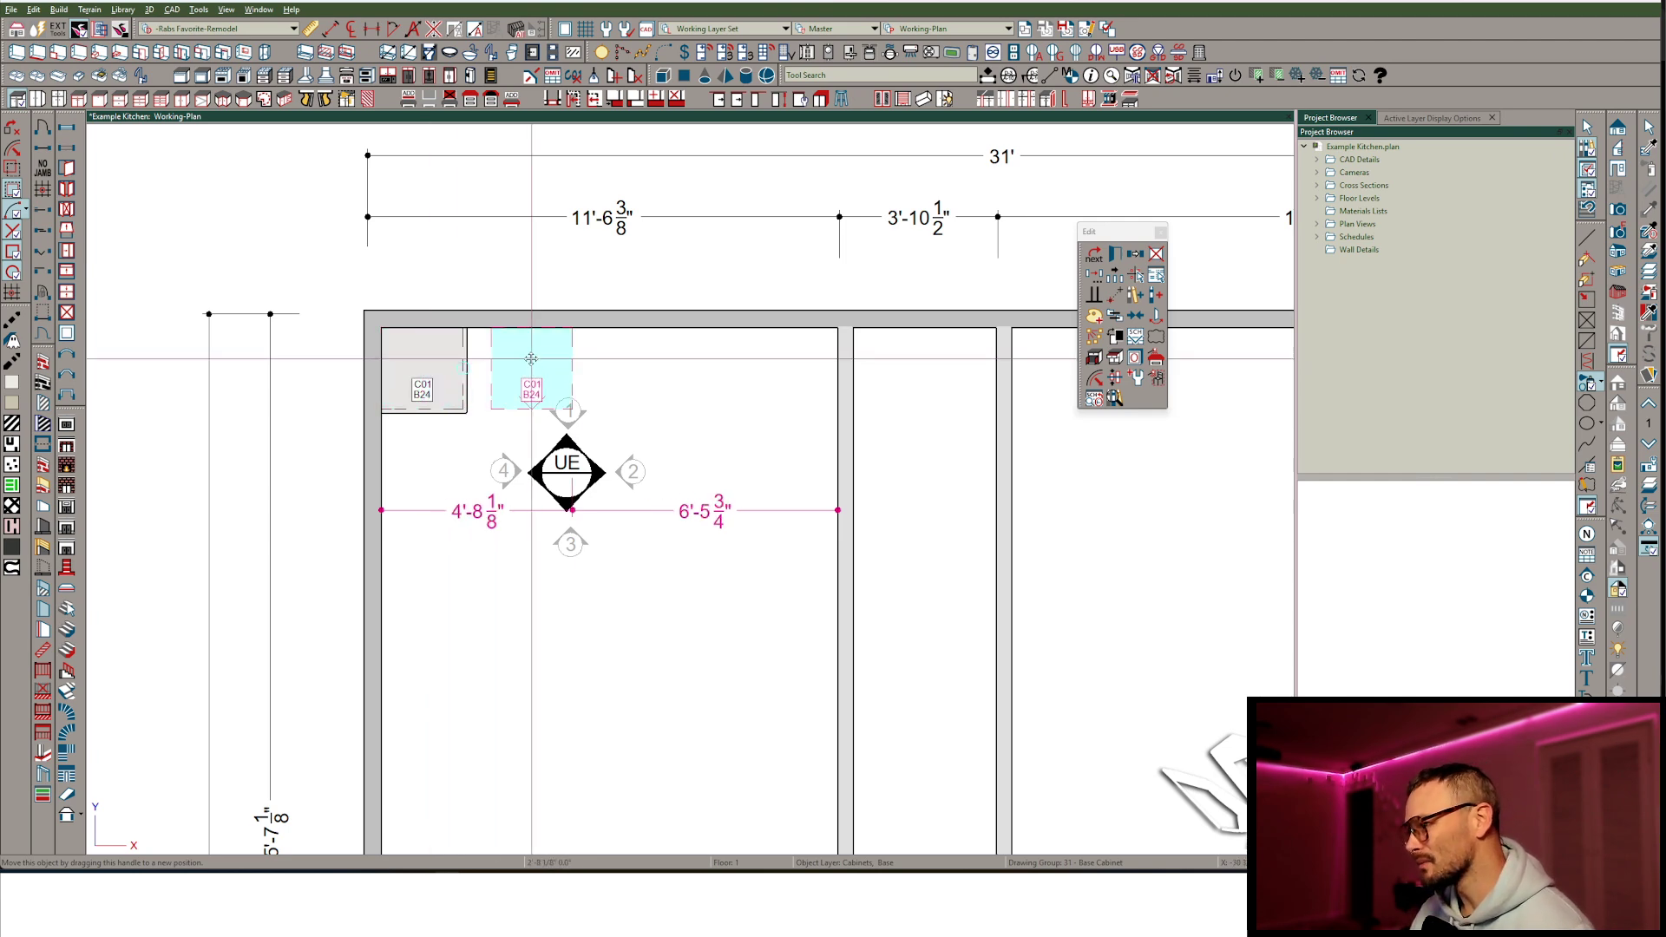
key("Tab")
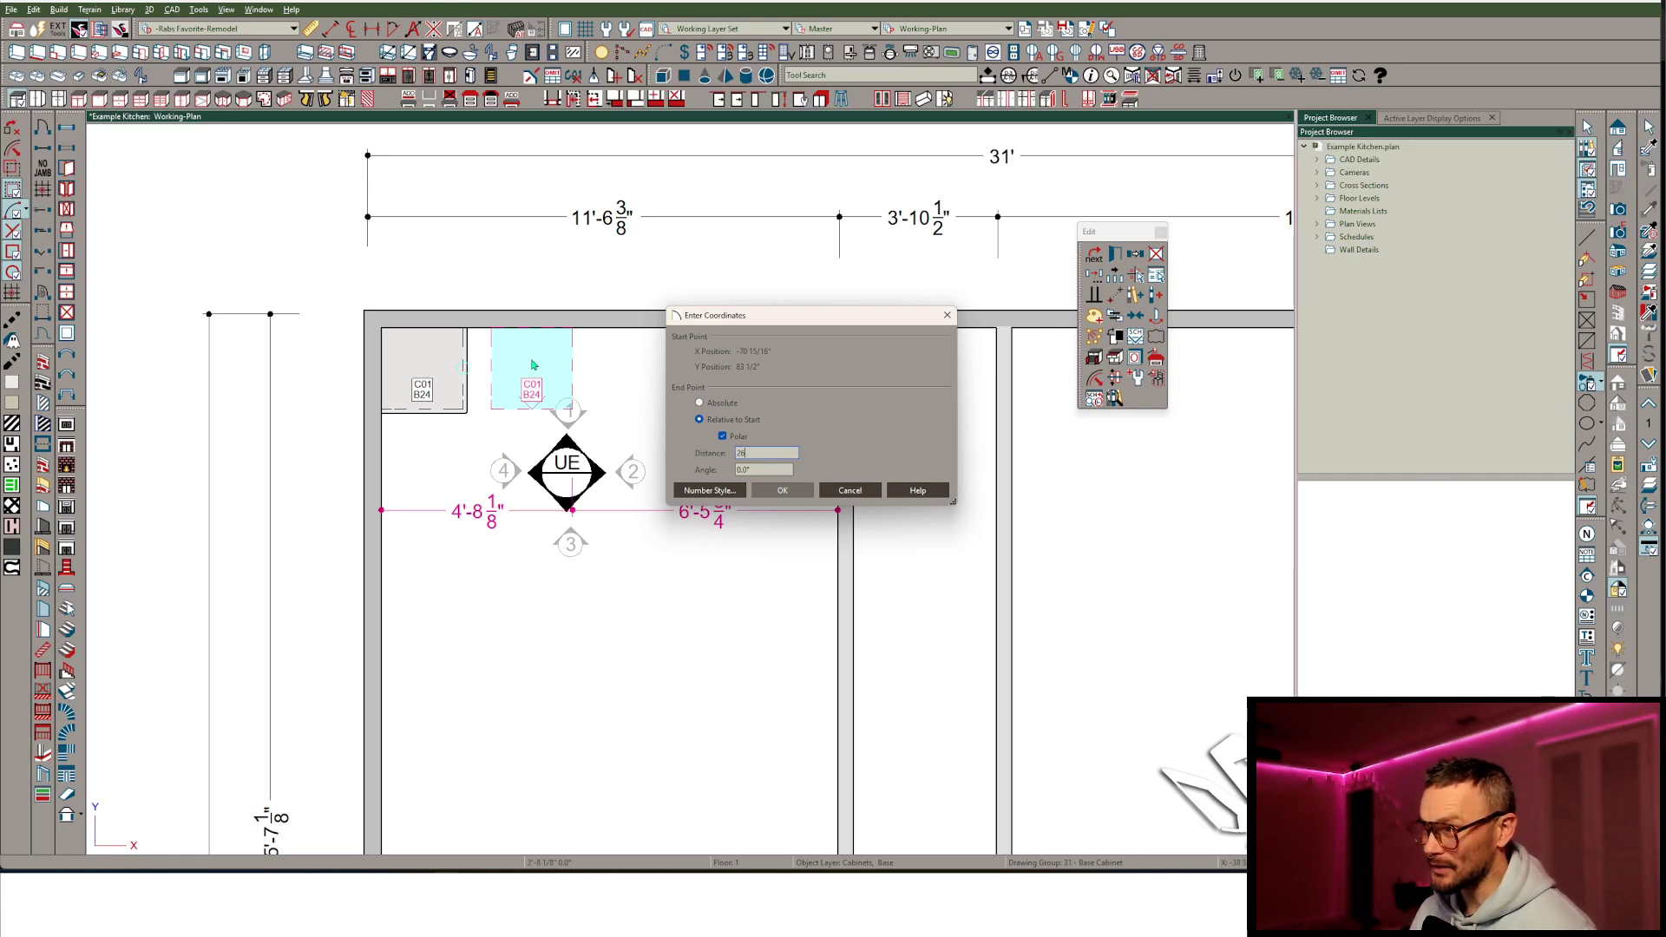
key("Return")
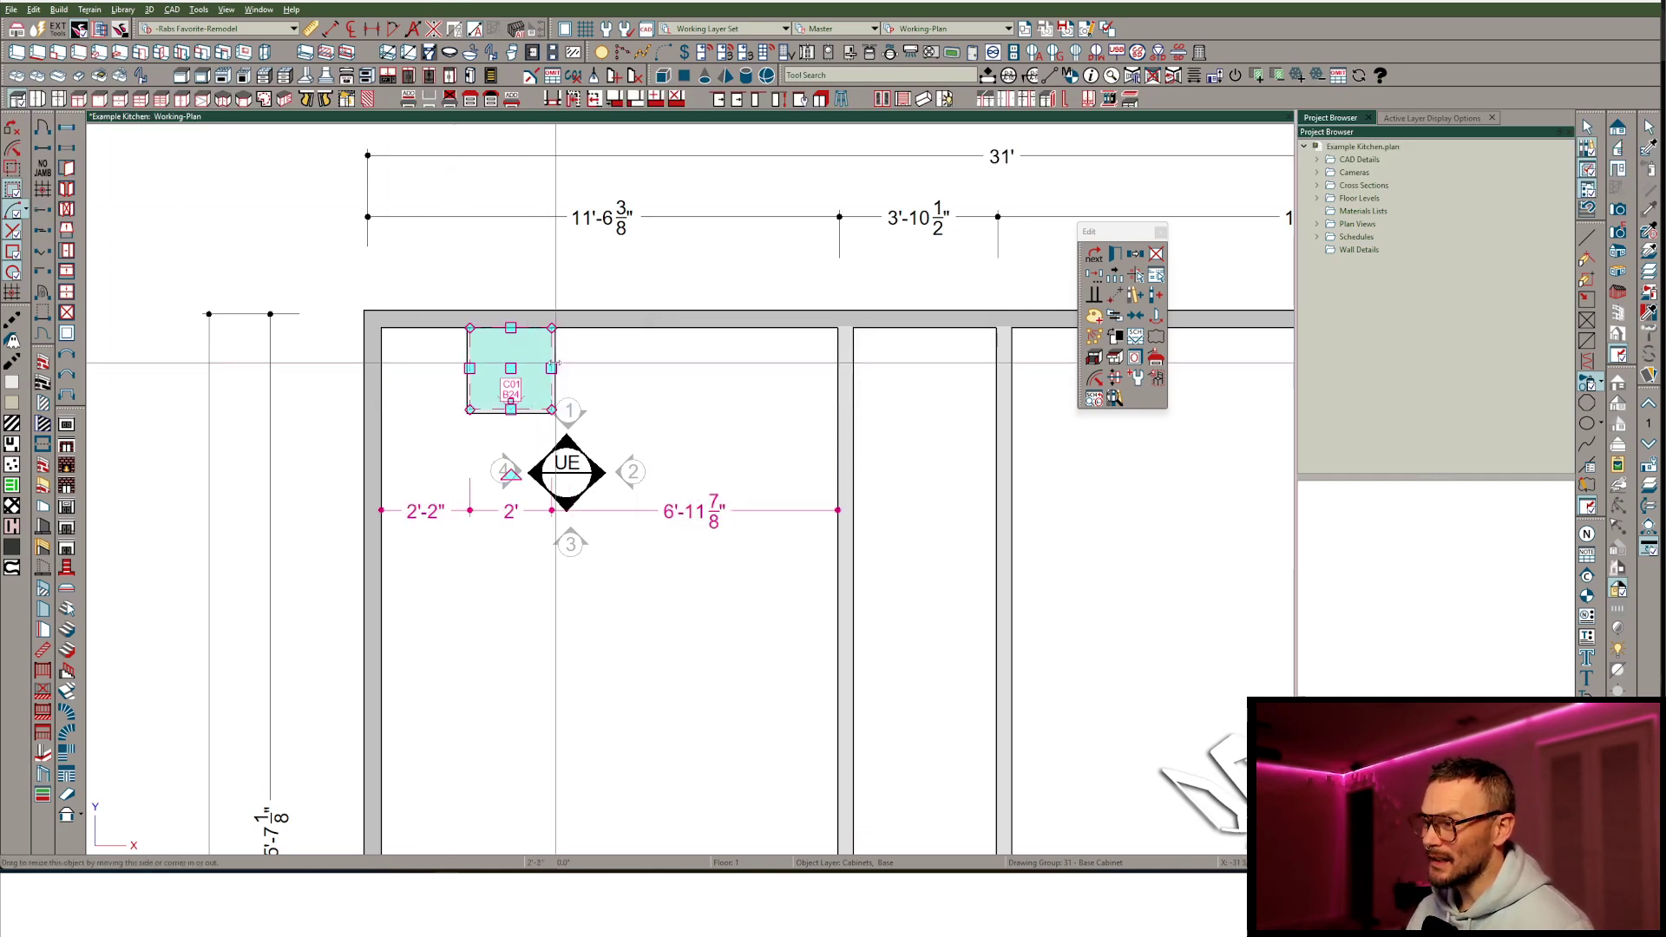
left_click_drag(555, 363, 511, 368)
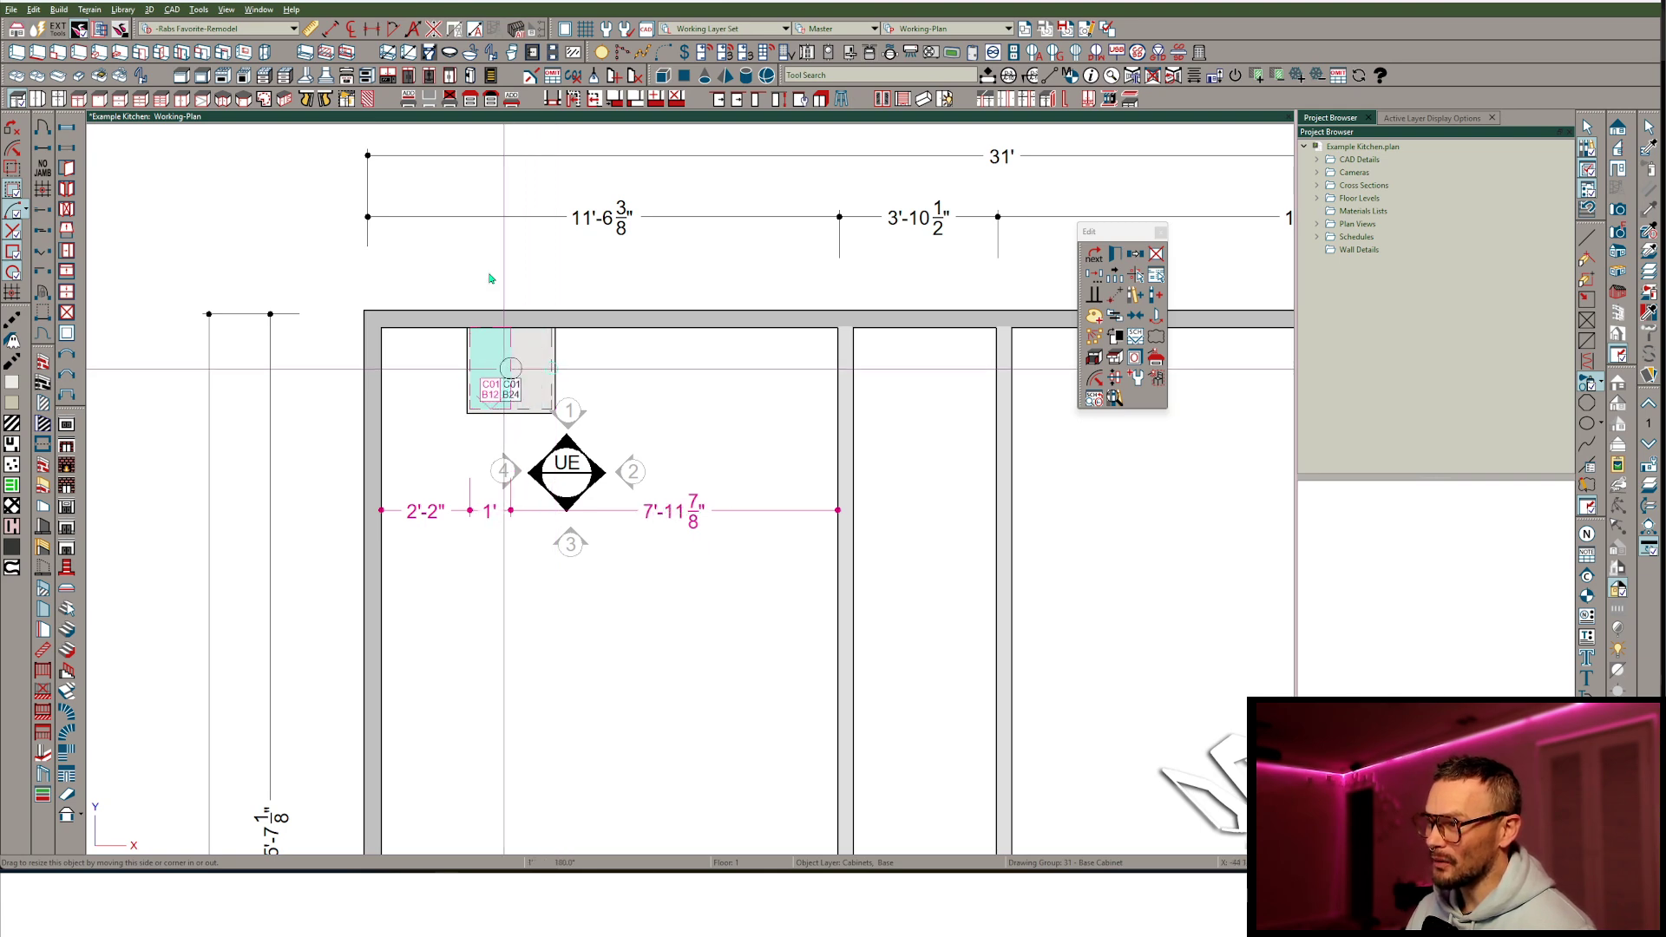
Insert a window in the upper wall near the 12-inch cabinet and set its width to 3 feet.
left_click(67, 127)
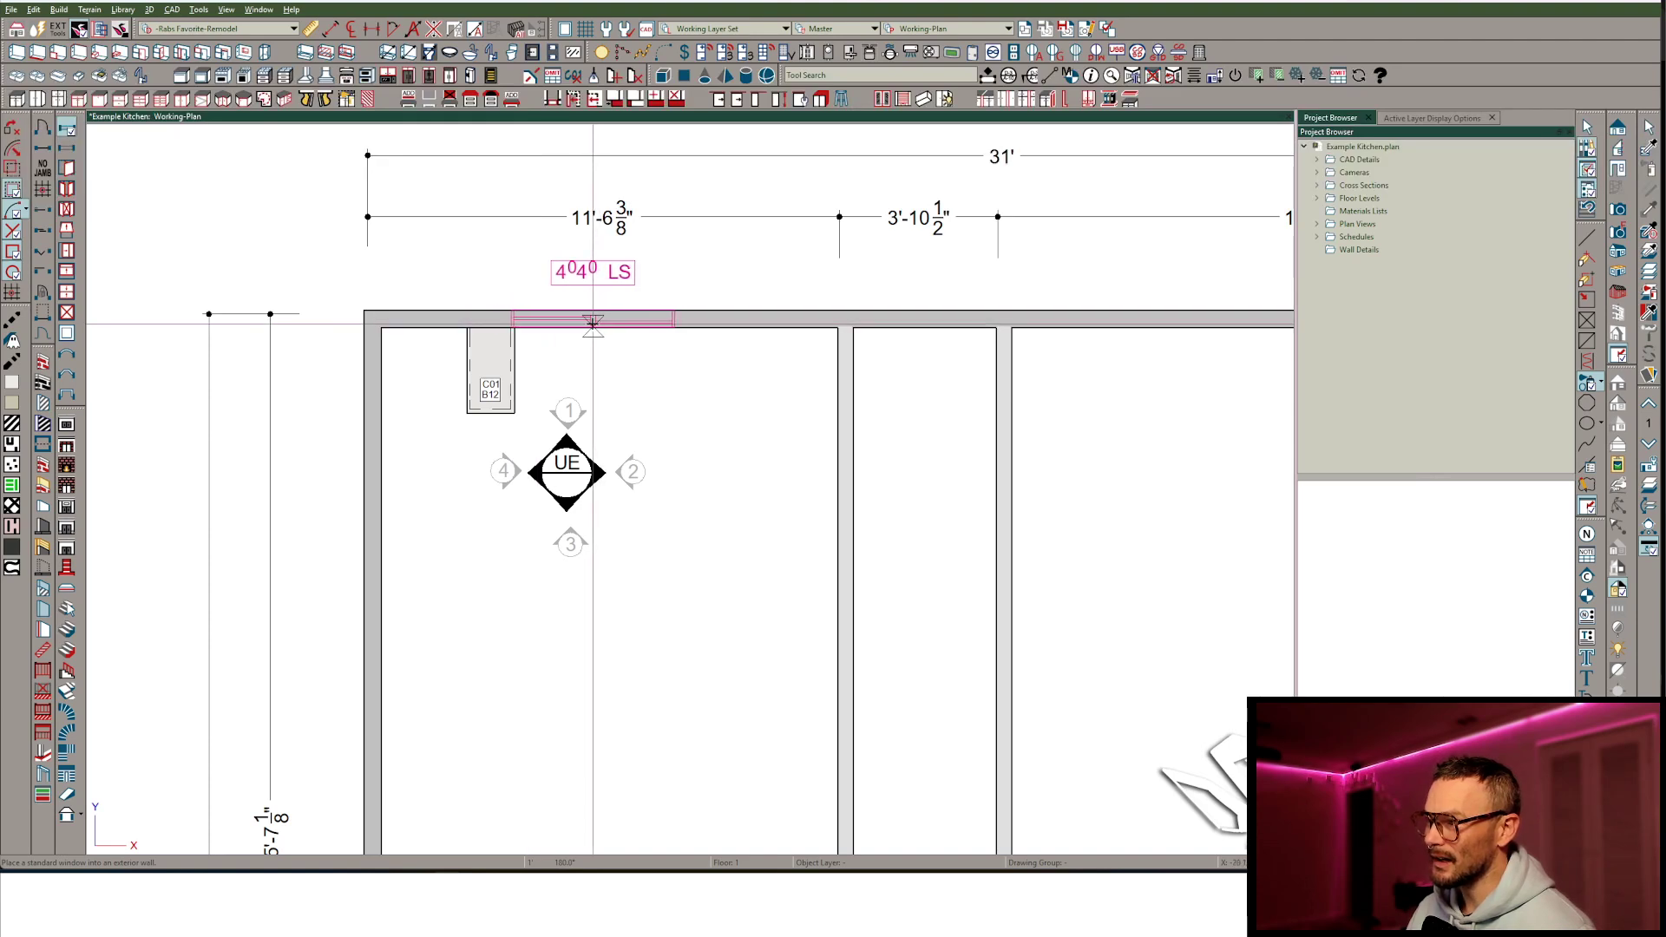
left_click(591, 323)
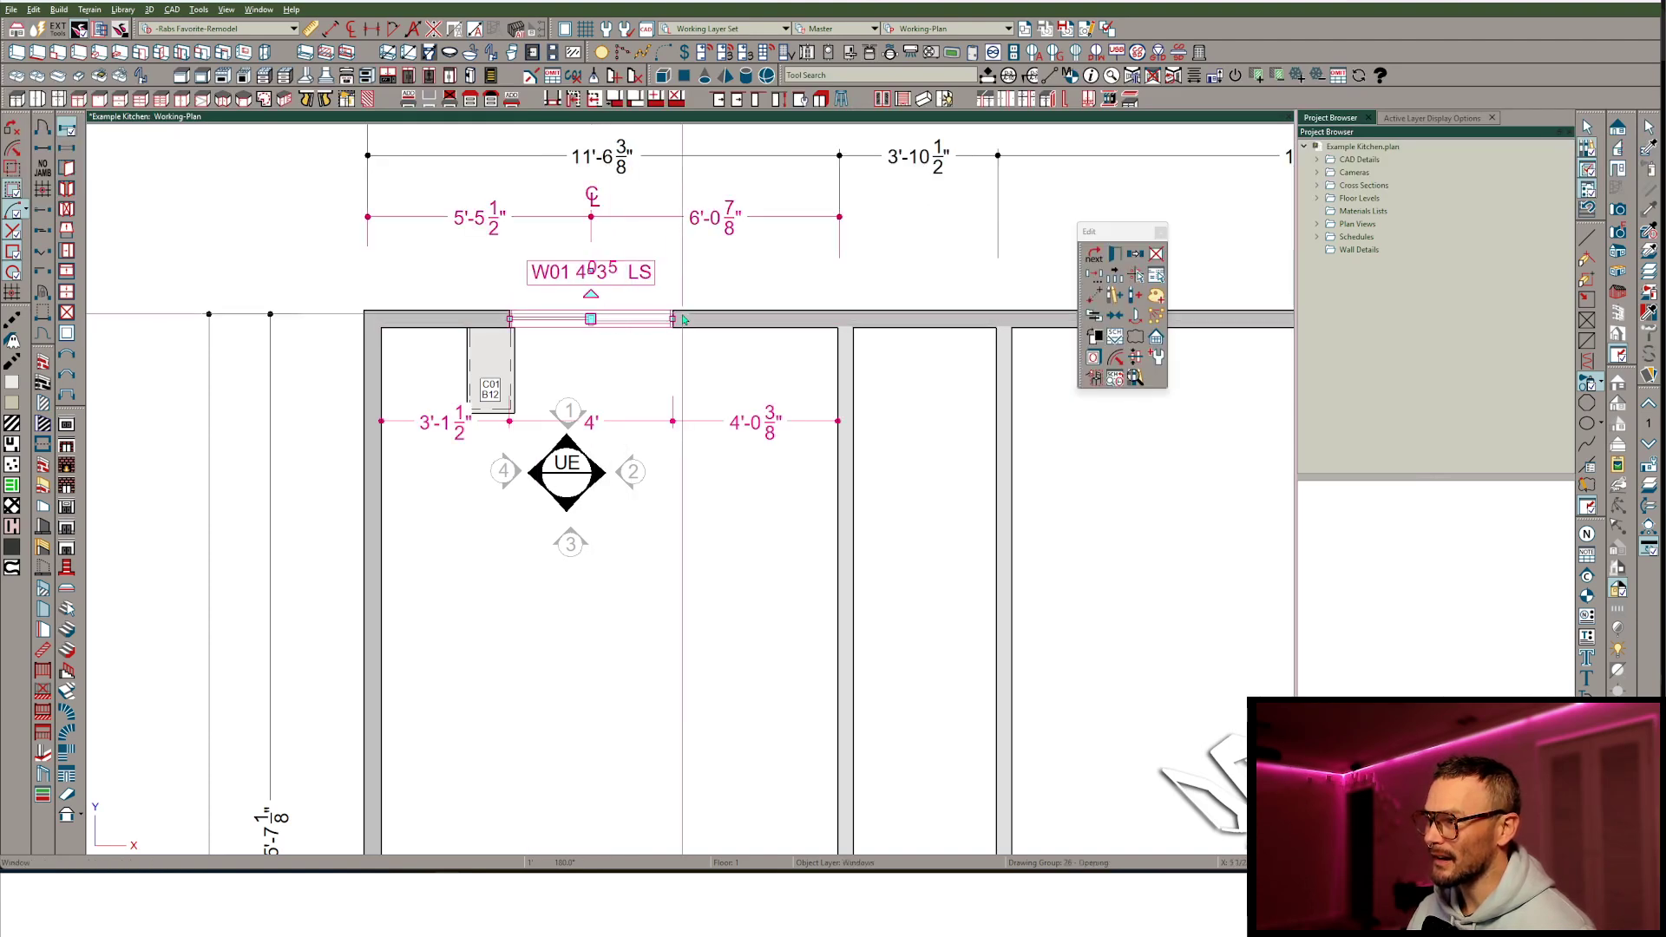
left_click_drag(673, 318, 657, 323)
key("Tab")
key("Return")
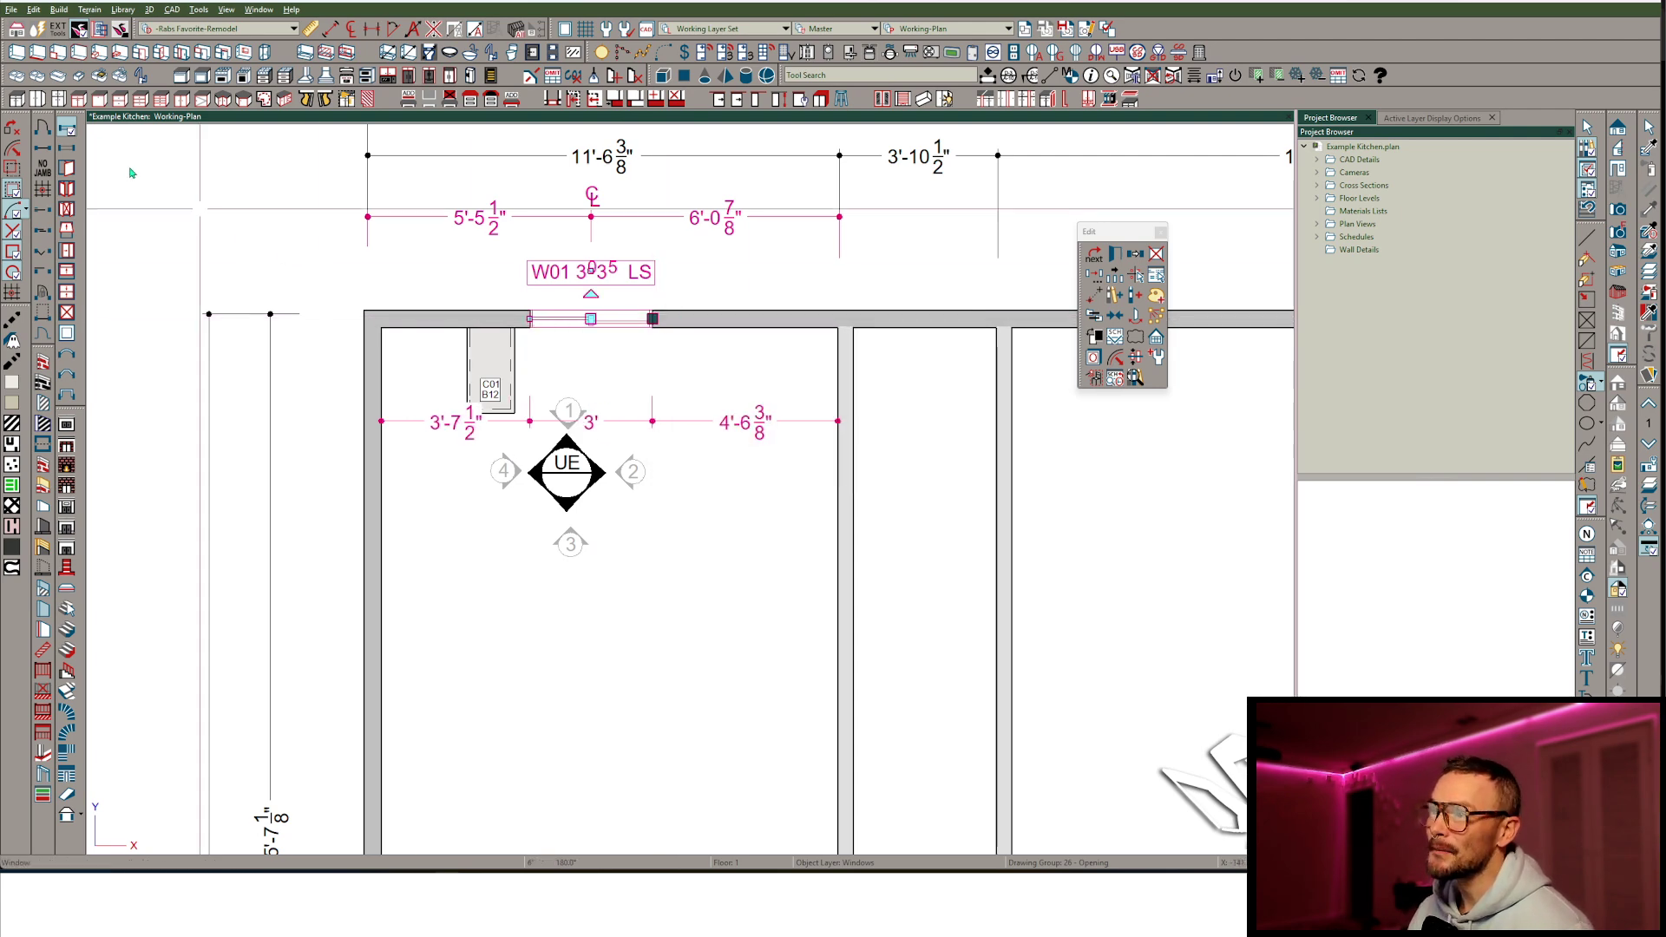
Place a base cabinet against the right side of the 12-inch cabinet and widen it to 36 inches.
left_click(17, 98)
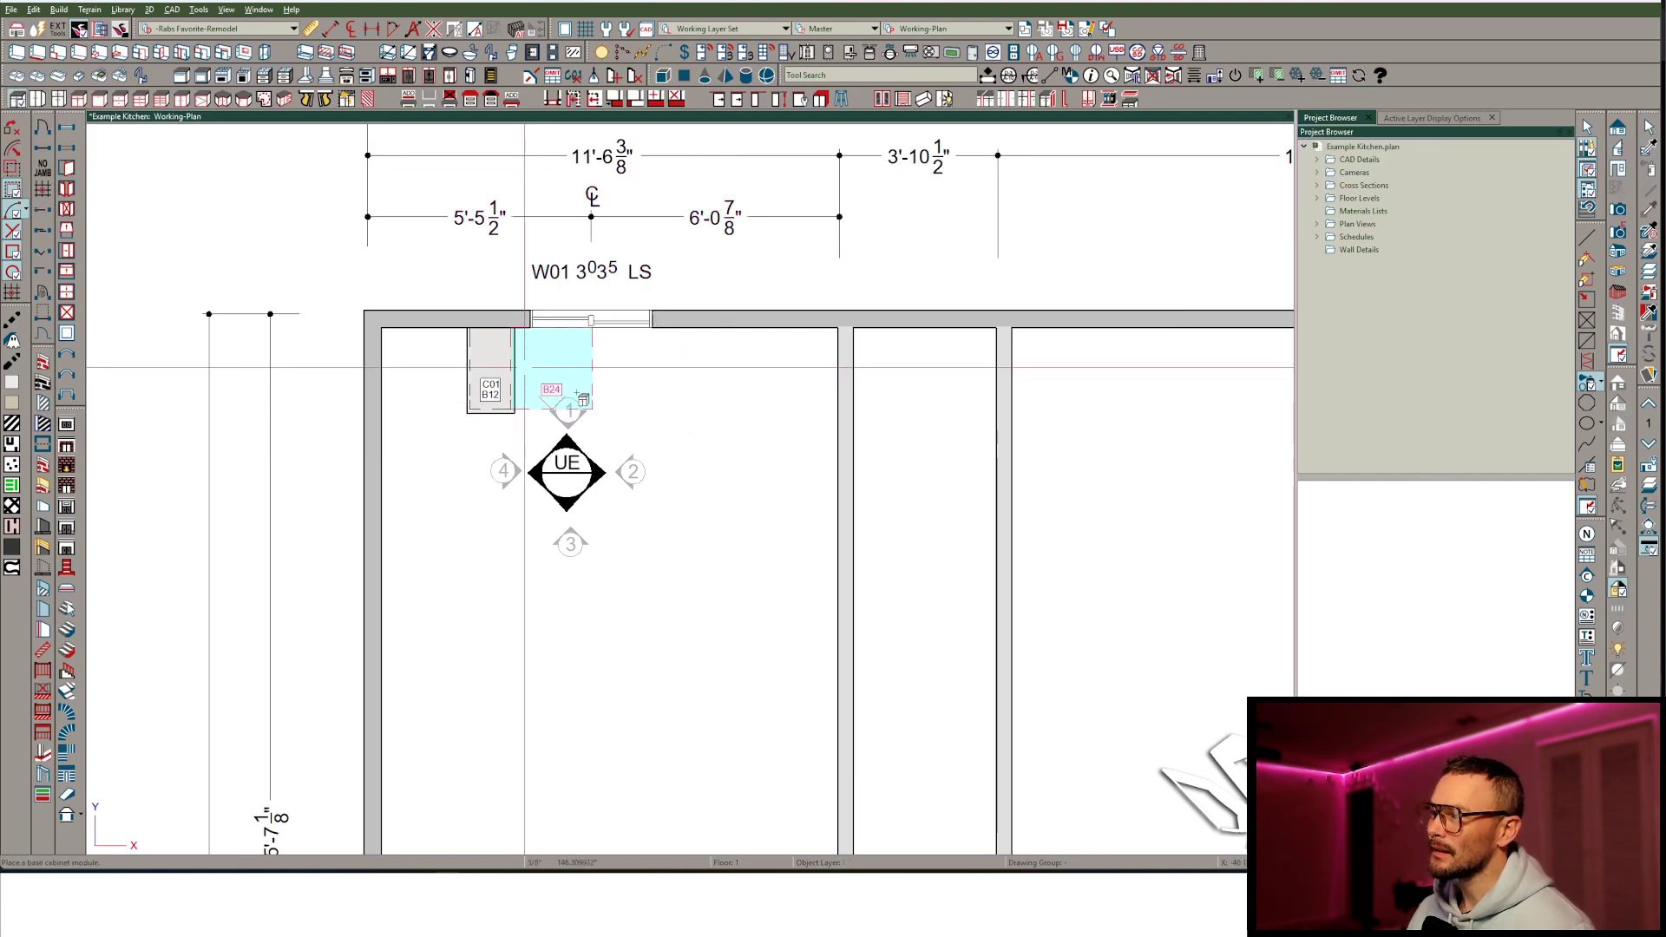
left_click(583, 399)
left_click_drag(594, 369, 641, 368)
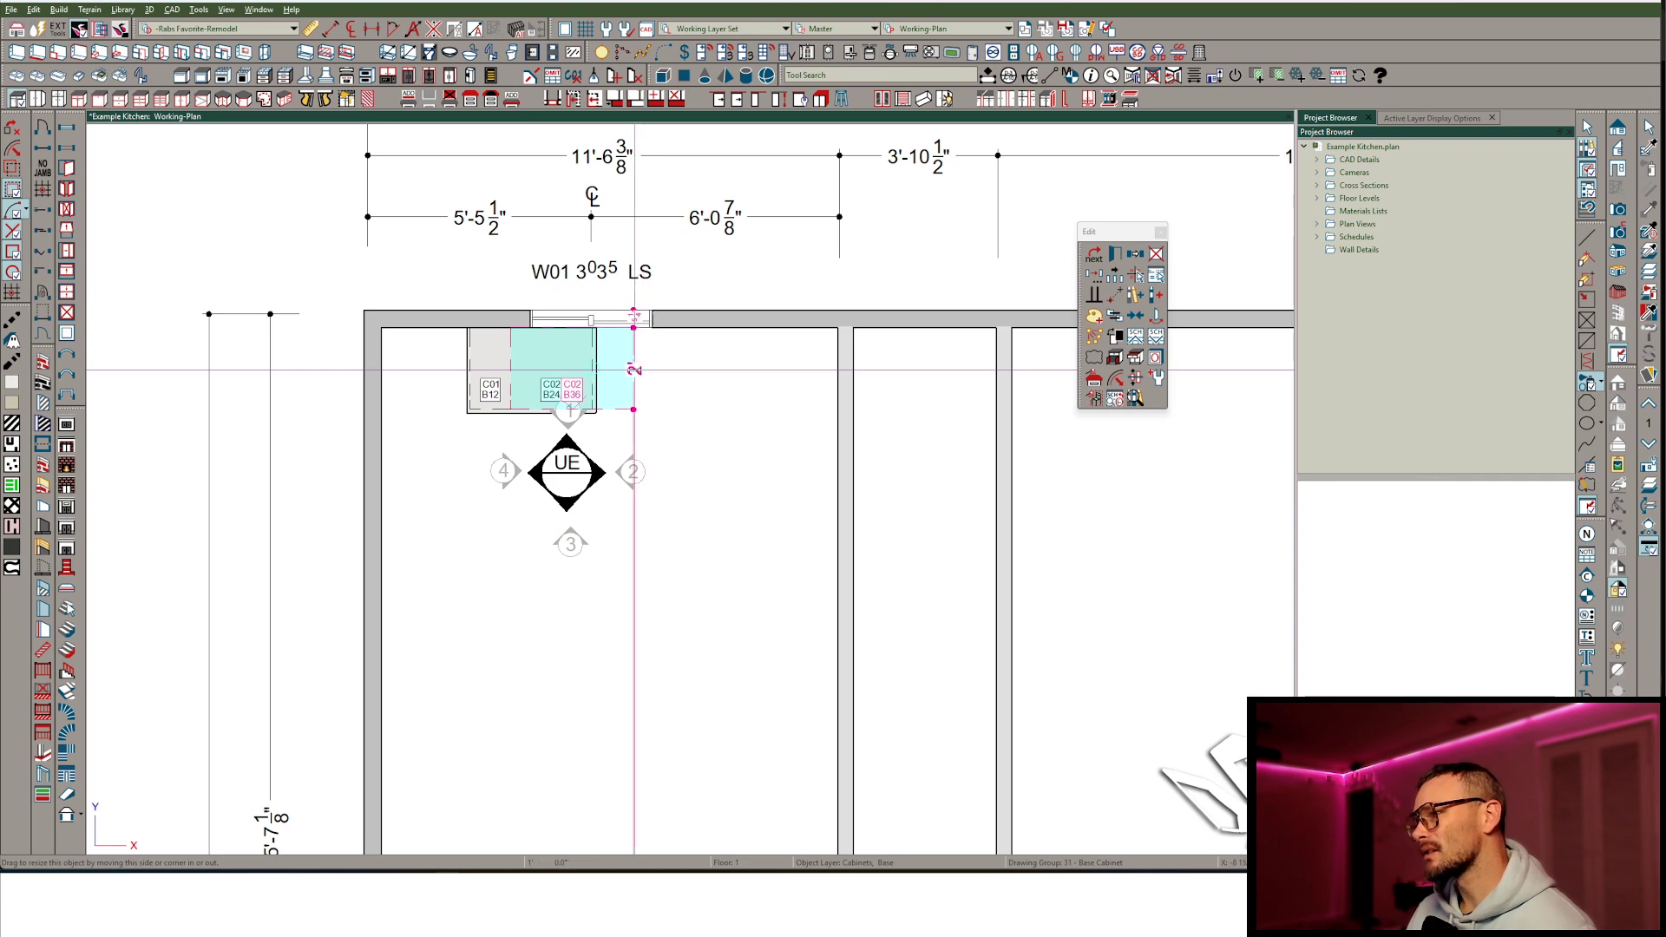
left_click_drag(634, 368, 634, 369)
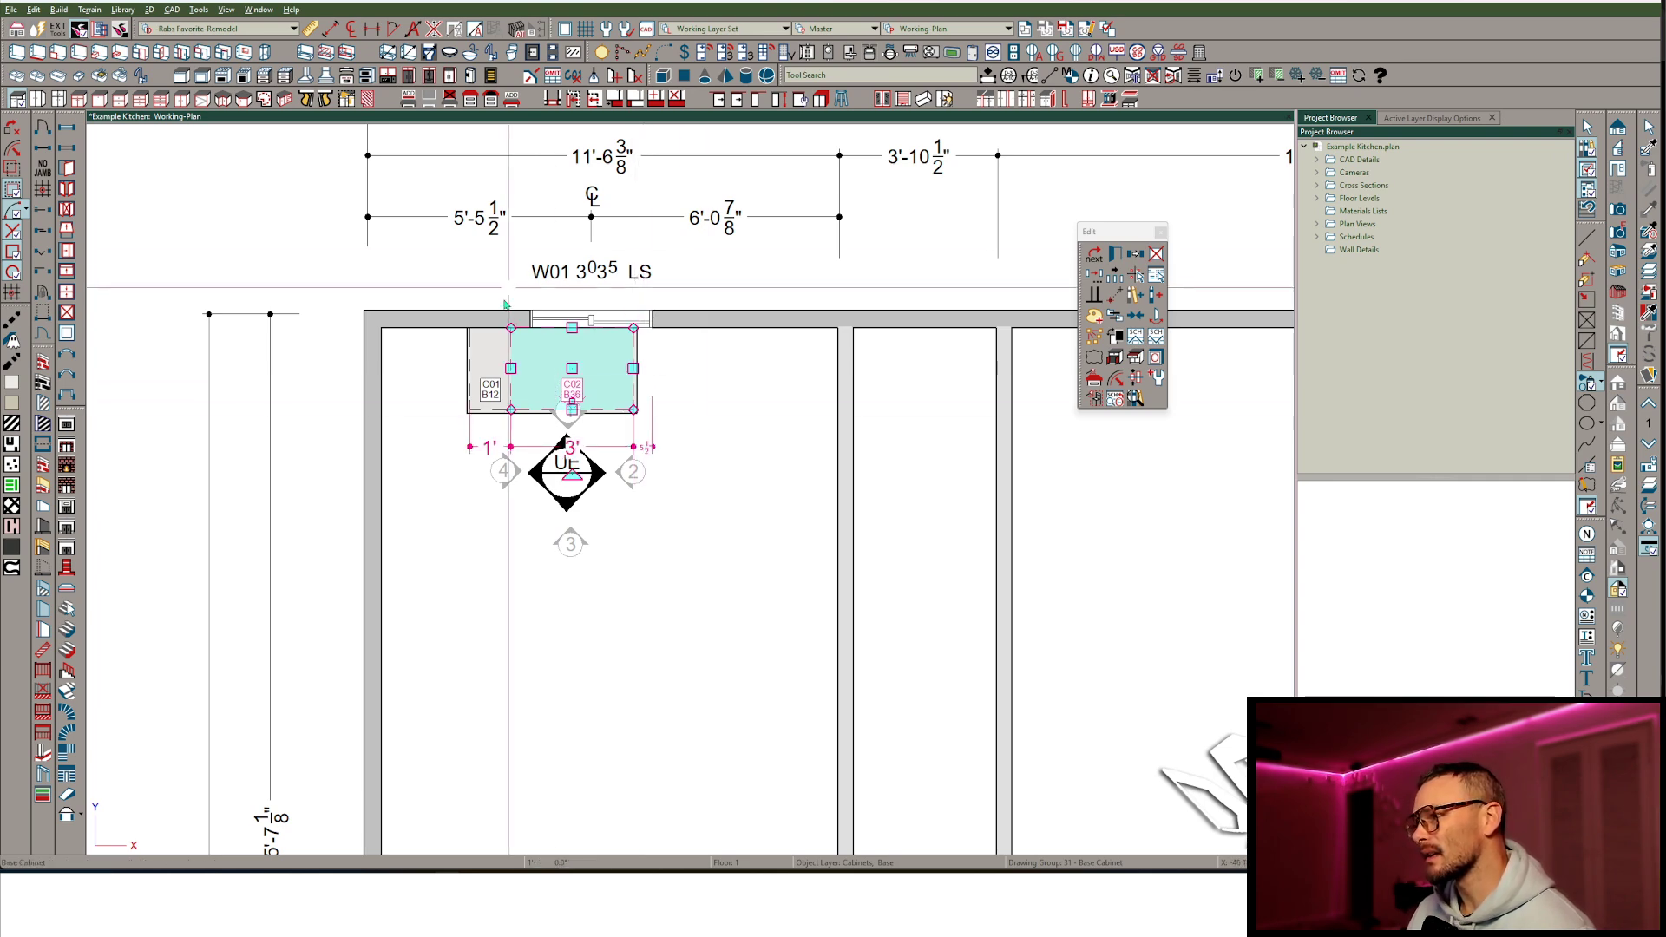
Center the window on the cabinet beneath it and narrow that cabinet by 3 inches to 33 inches.
left_click(591, 318)
key("c")
left_click(565, 355)
left_click(611, 373)
mouse_move(634, 368)
left_mouse_down()
mouse_move(612, 378)
mouse_move(631, 374)
left_mouse_up()
key("Tab")
type("3")
key("Return")
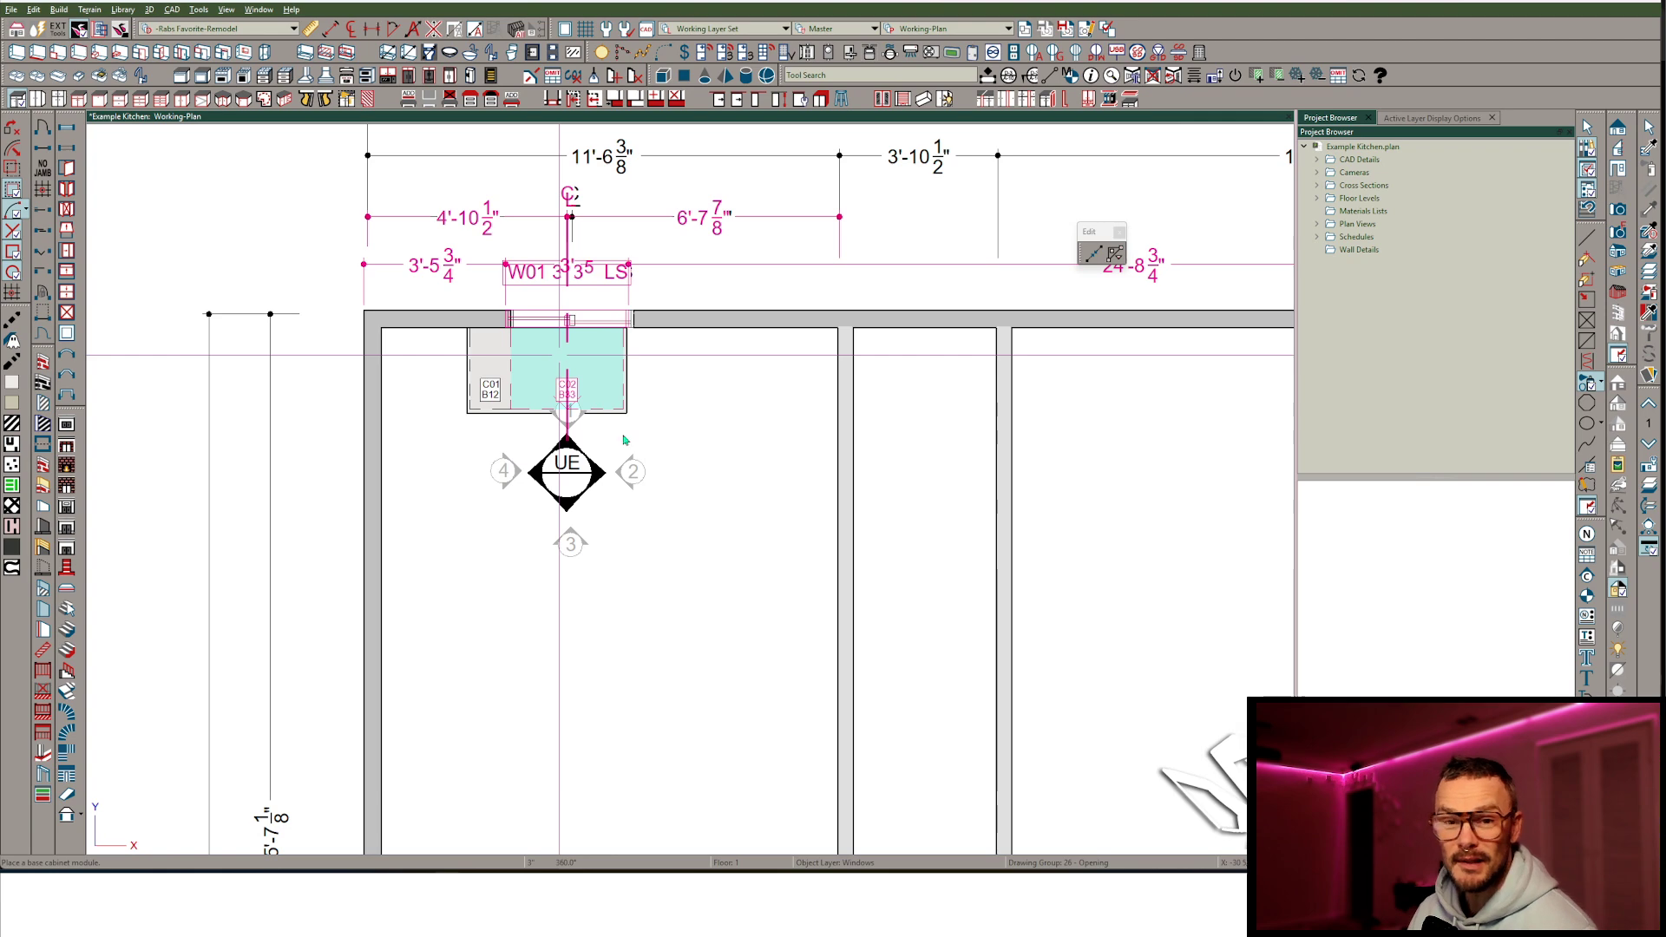
Copy the 12-inch base cabinet to the right side of the 33-inch cabinet and widen the copy to 18 inches.
left_click(484, 372)
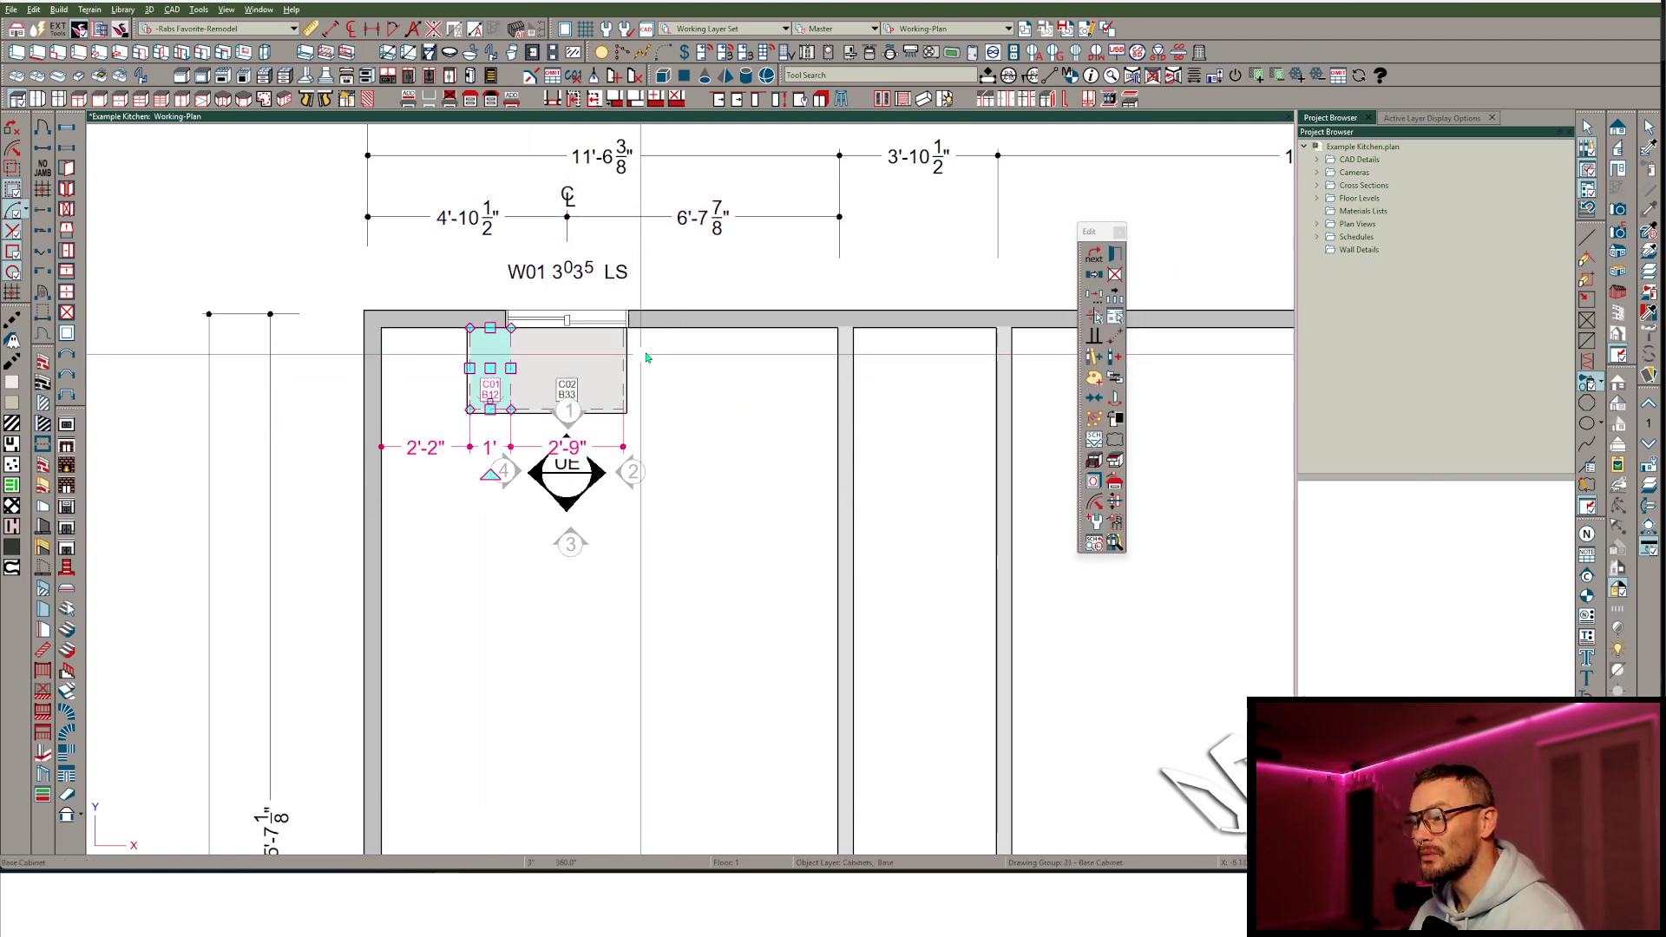
key("ctrl+c")
key("ctrl+v")
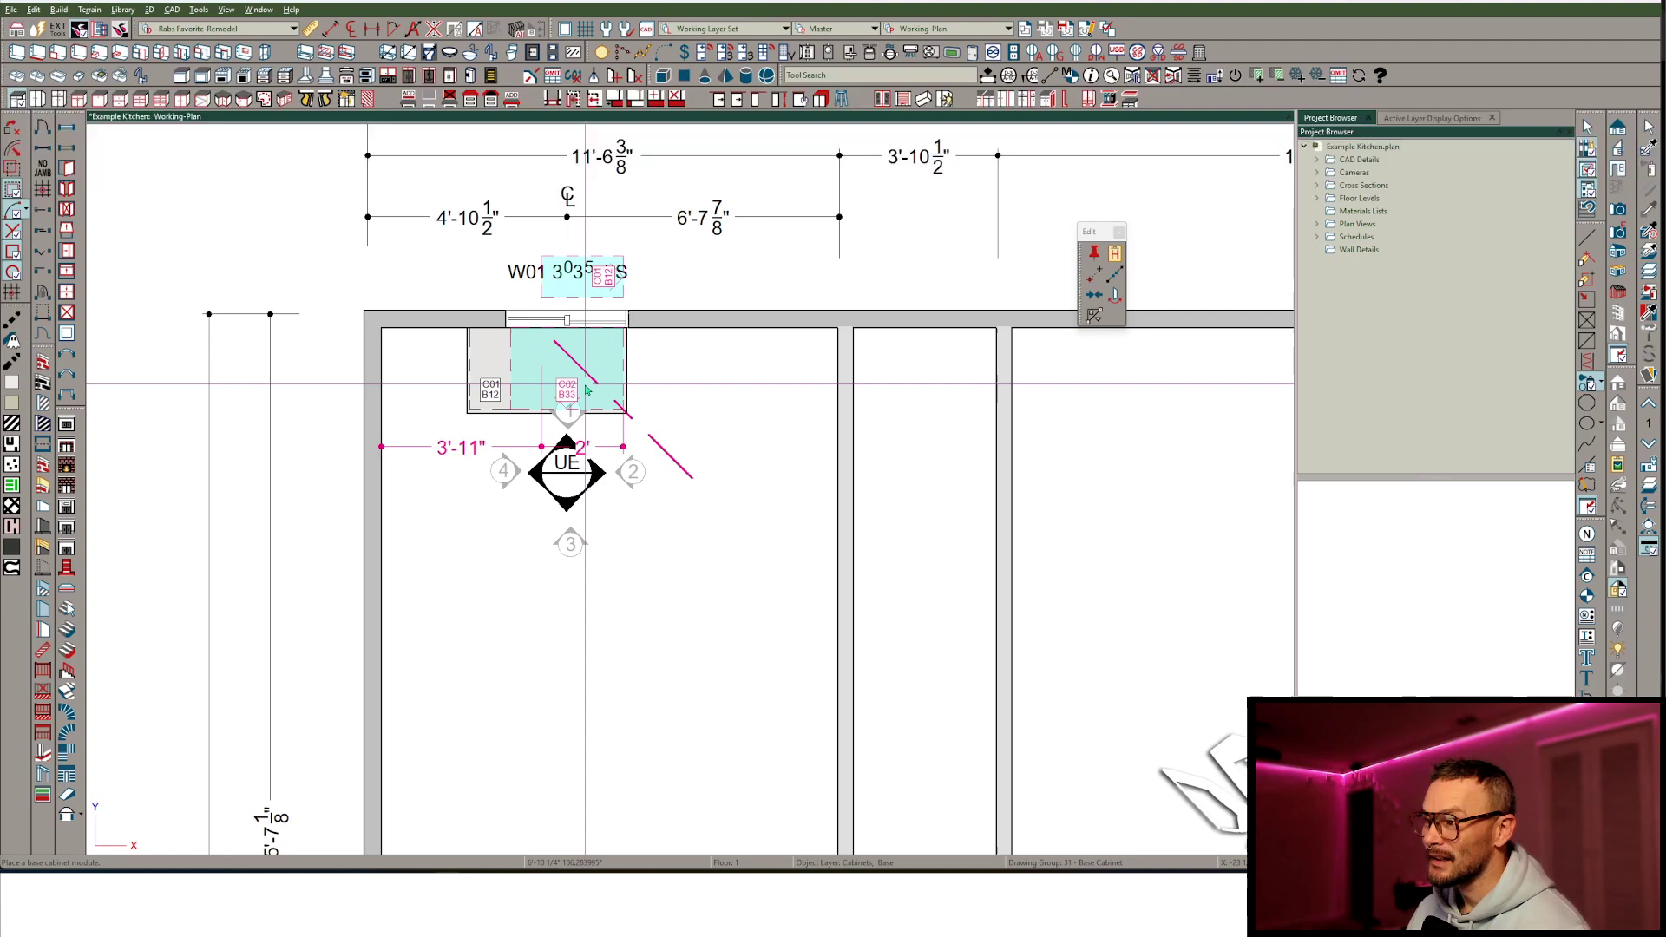
left_click(649, 314)
left_click_drag(664, 368, 681, 368)
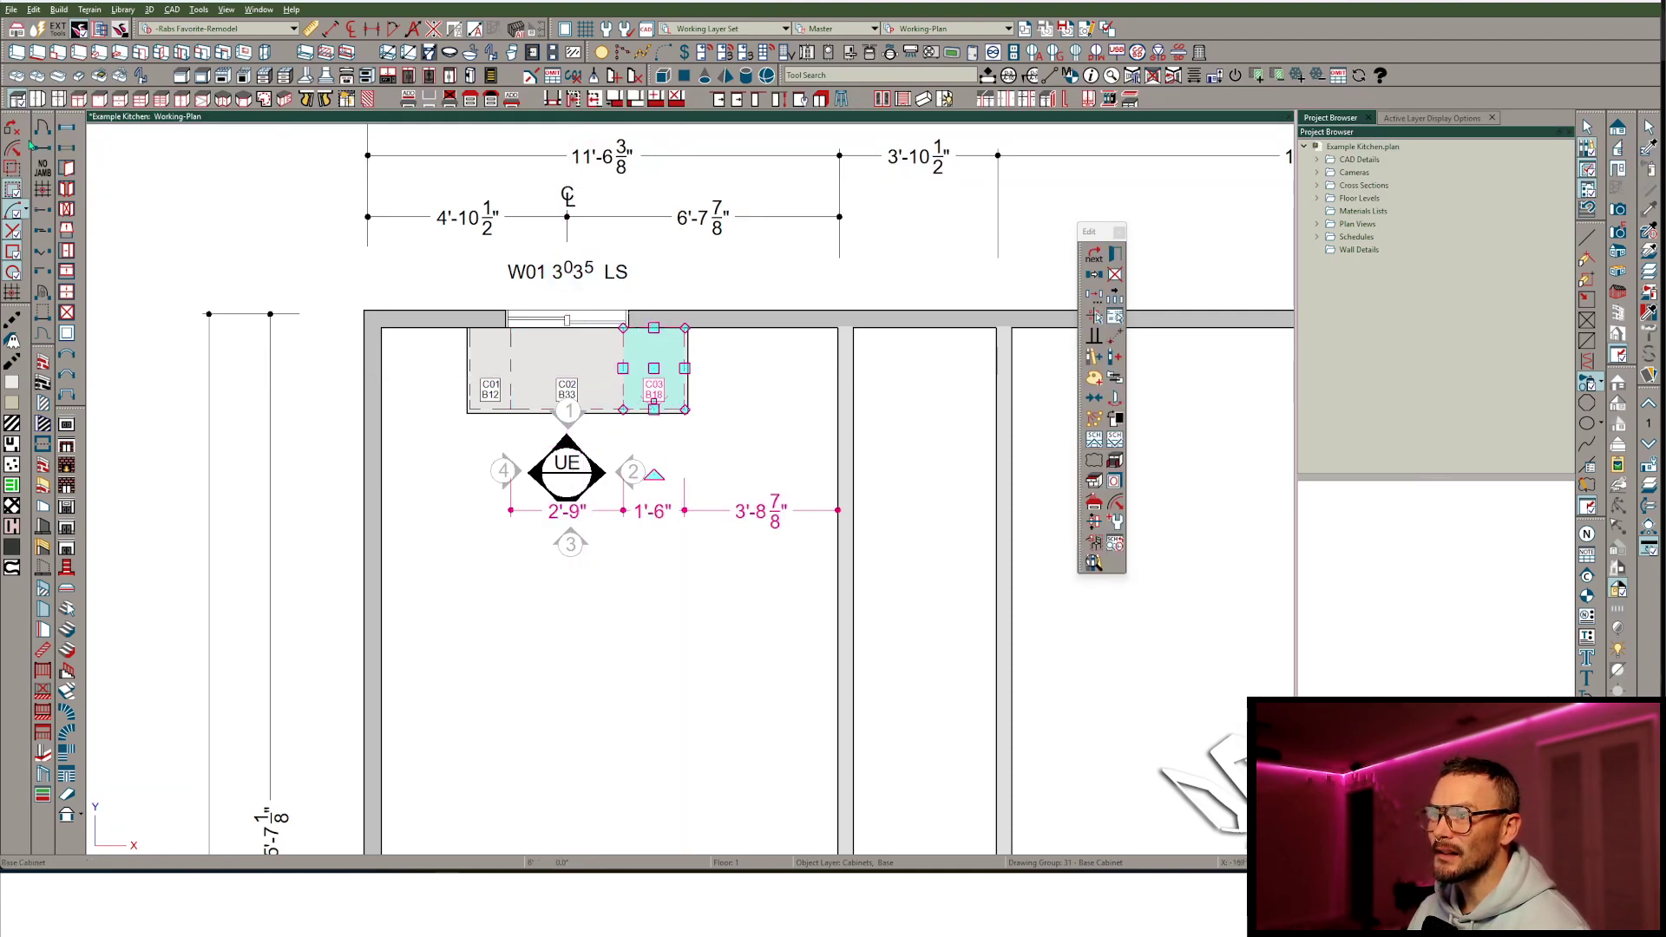
Place a 24-inch base cabinet in the room's upper-right corner and move it 2 inches left from the wall.
left_click(17, 99)
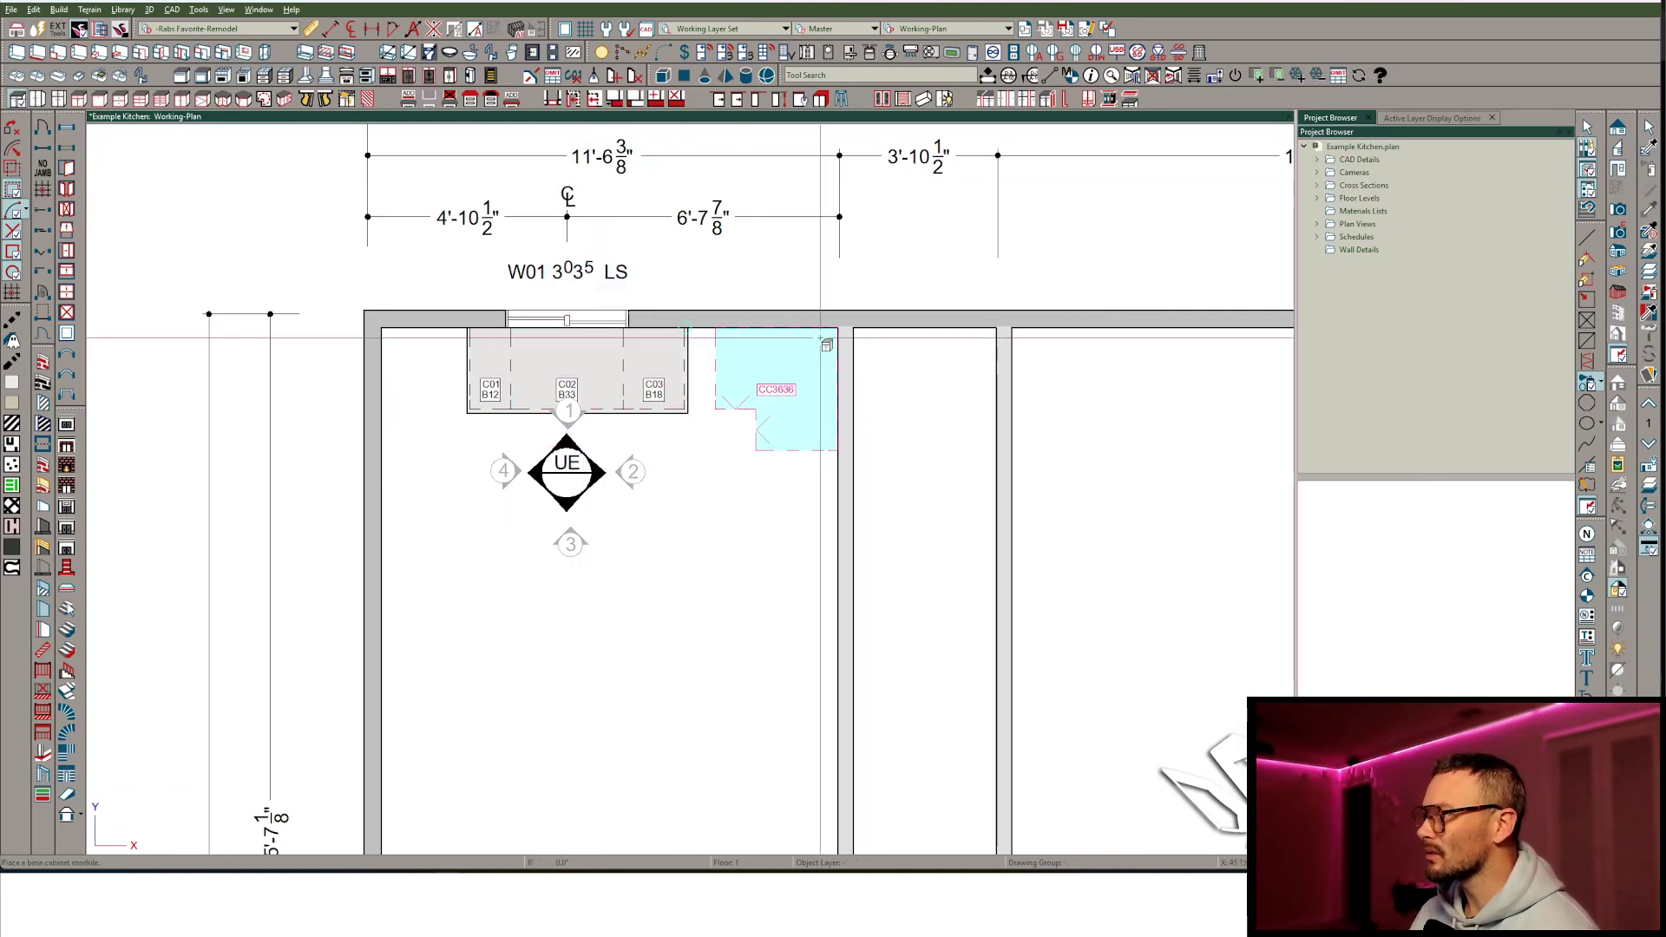
left_click(808, 391)
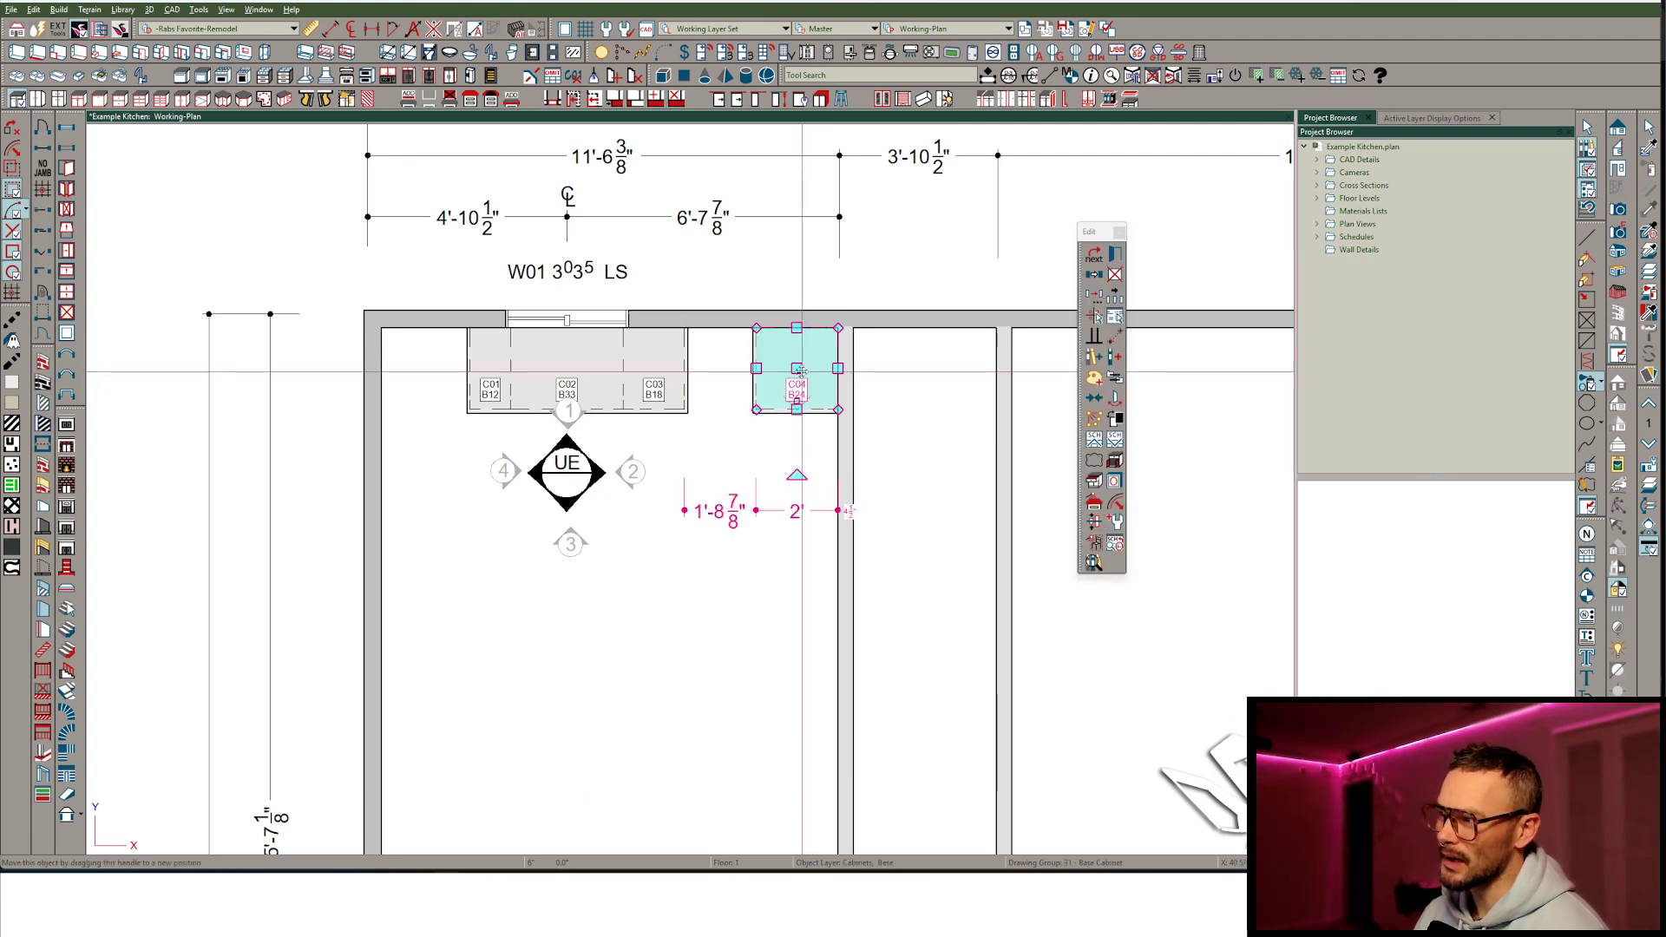
left_click_drag(796, 371, 770, 370)
key("Tab")
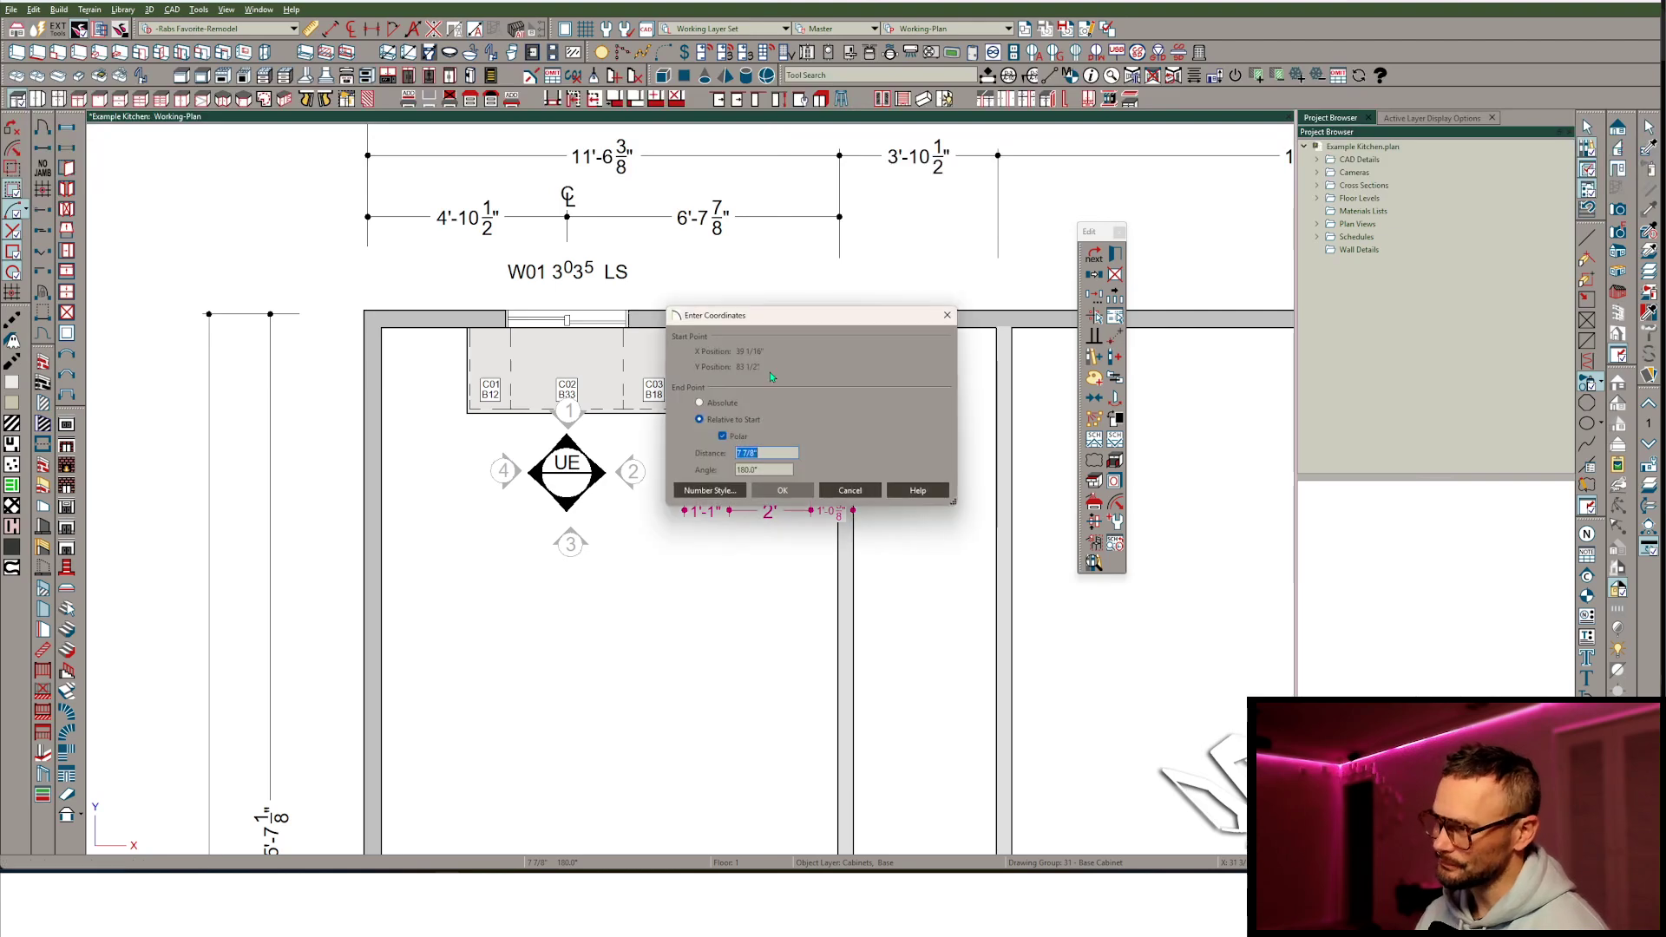
type("2")
key("Return")
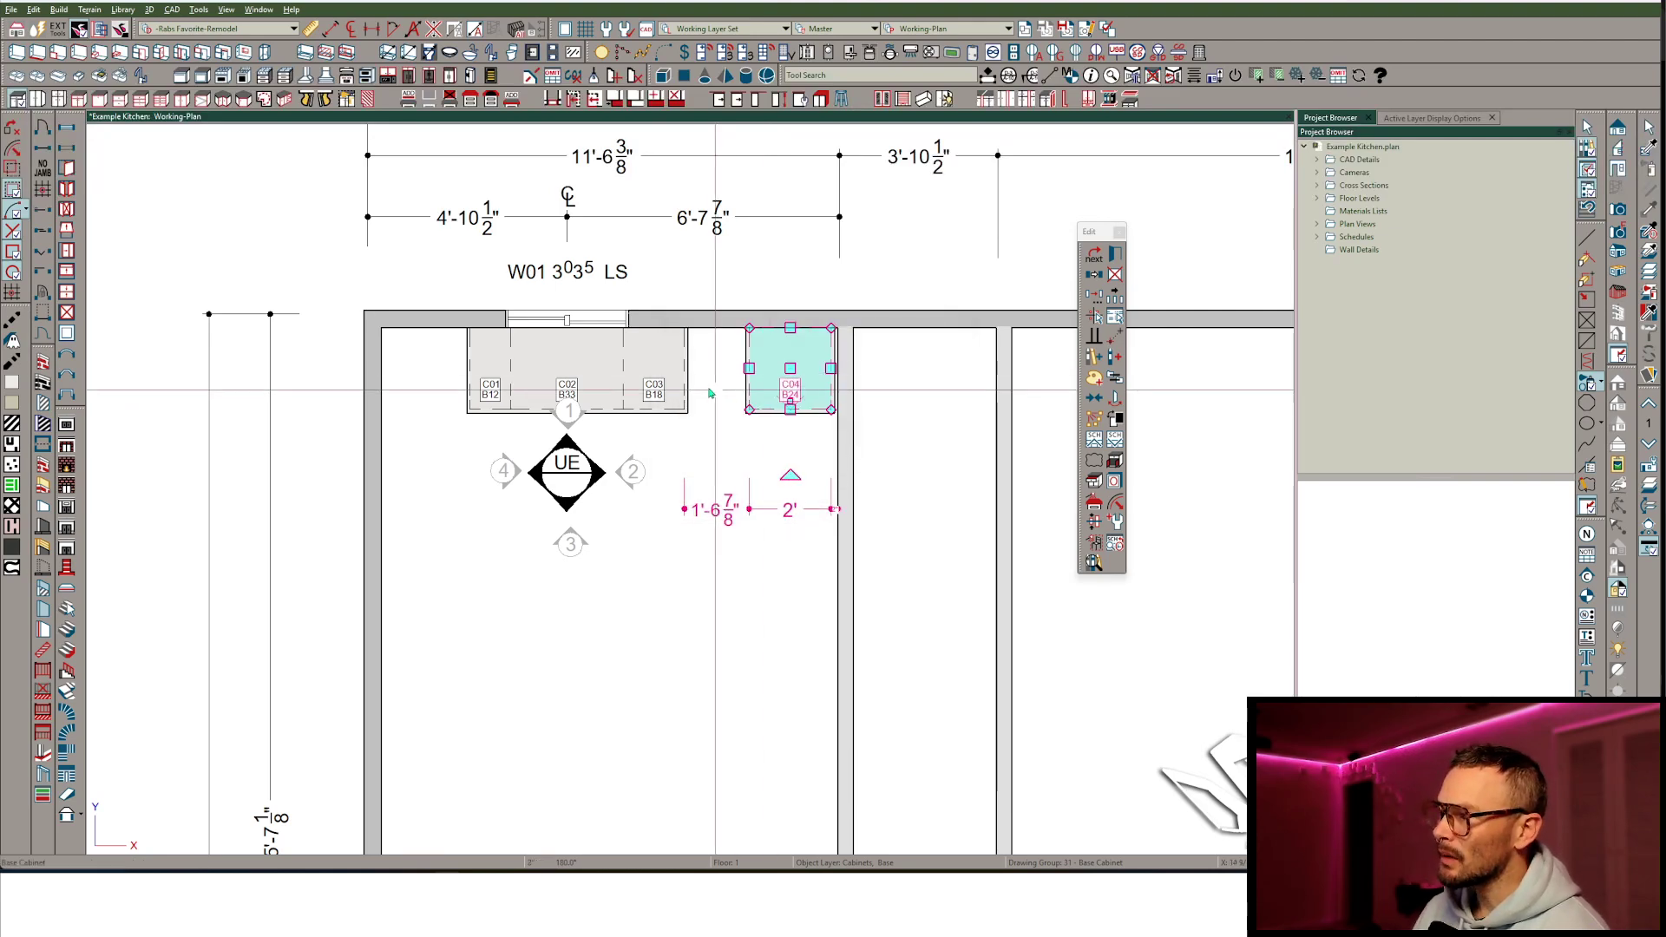
Widen the 18-inch base cabinet to 24 inches and set a 12-inch cabinet copy flush against its right side.
left_click(680, 379)
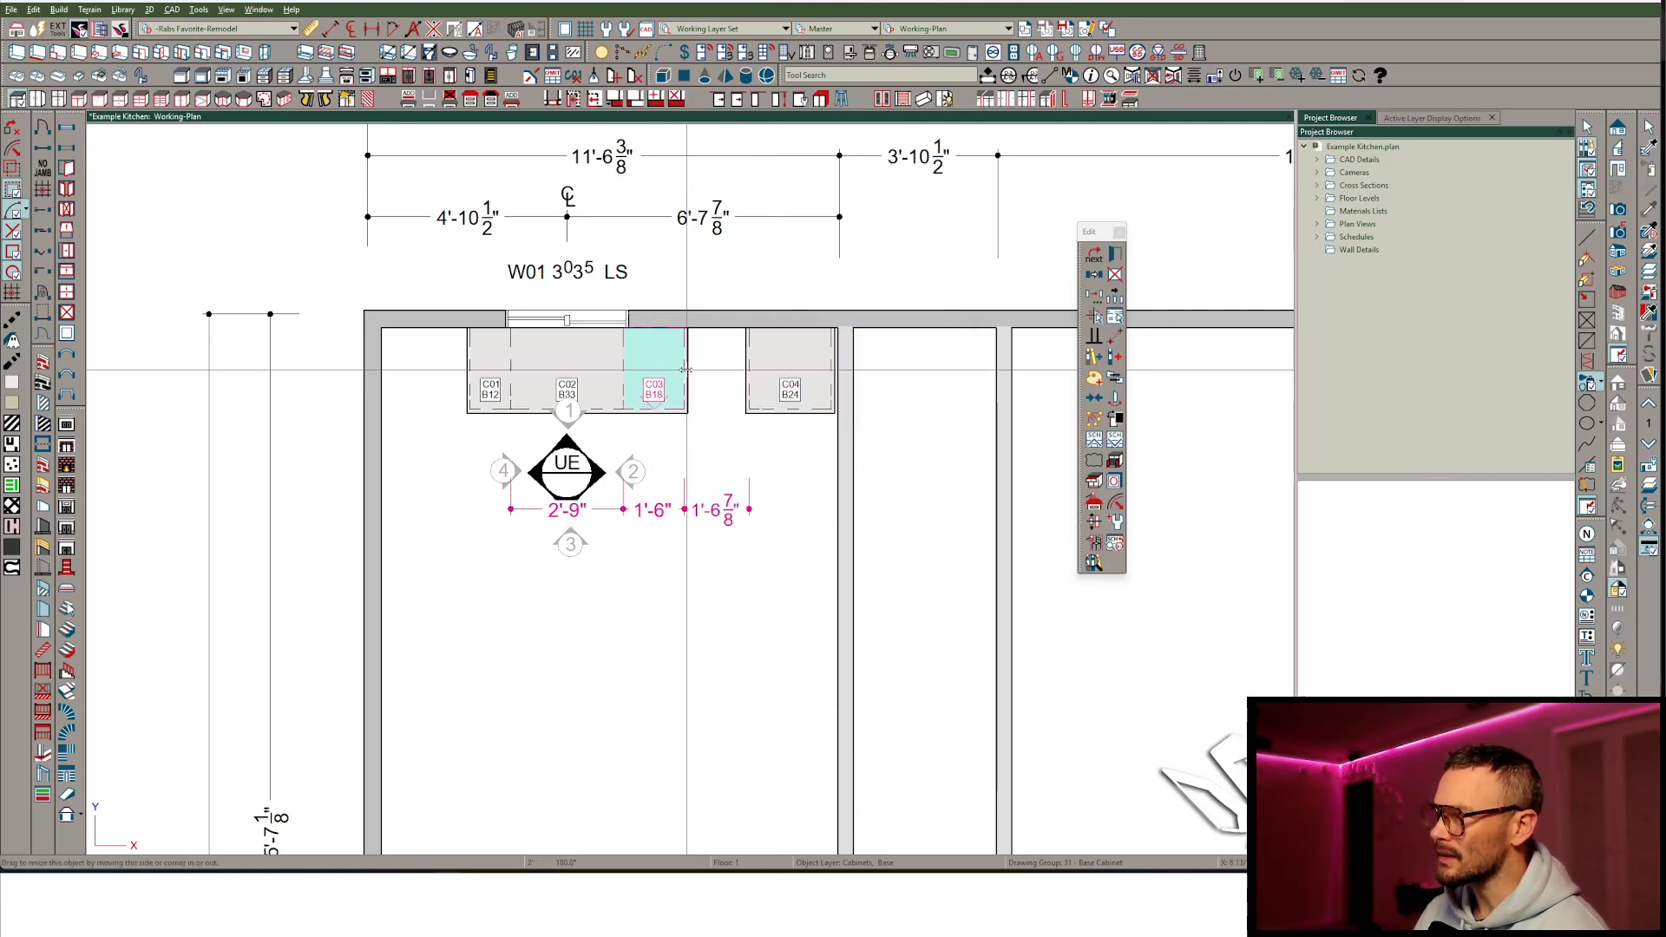
left_click_drag(732, 359, 738, 373)
key("Escape")
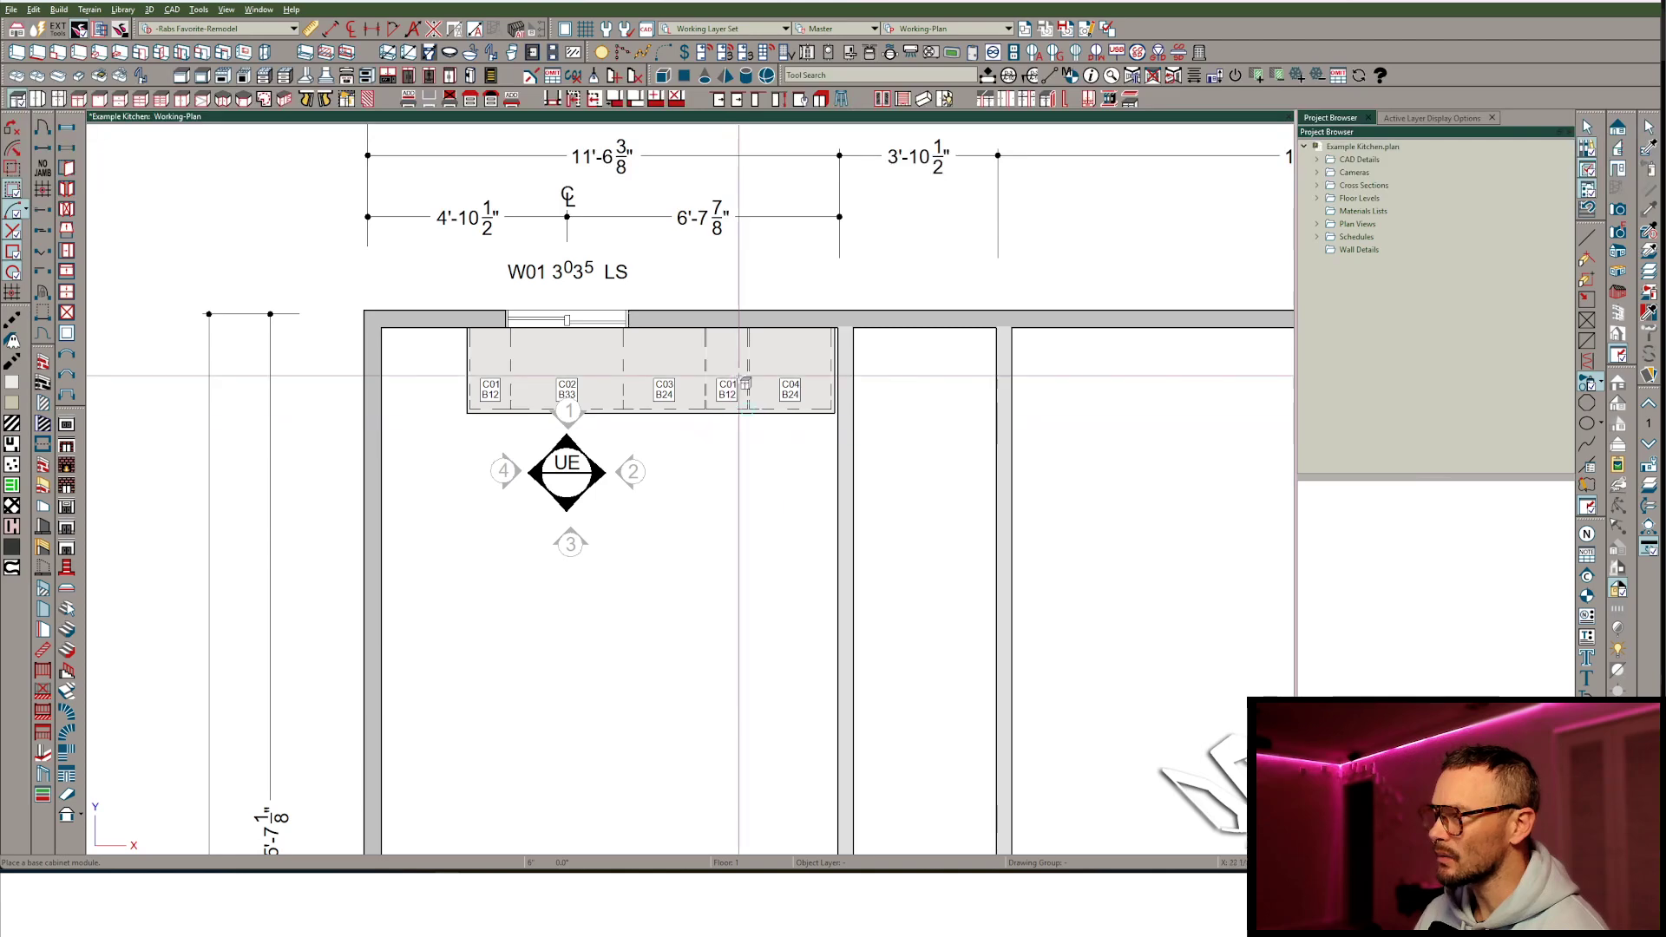
left_click(732, 365)
scroll(732, 372, "up", 3)
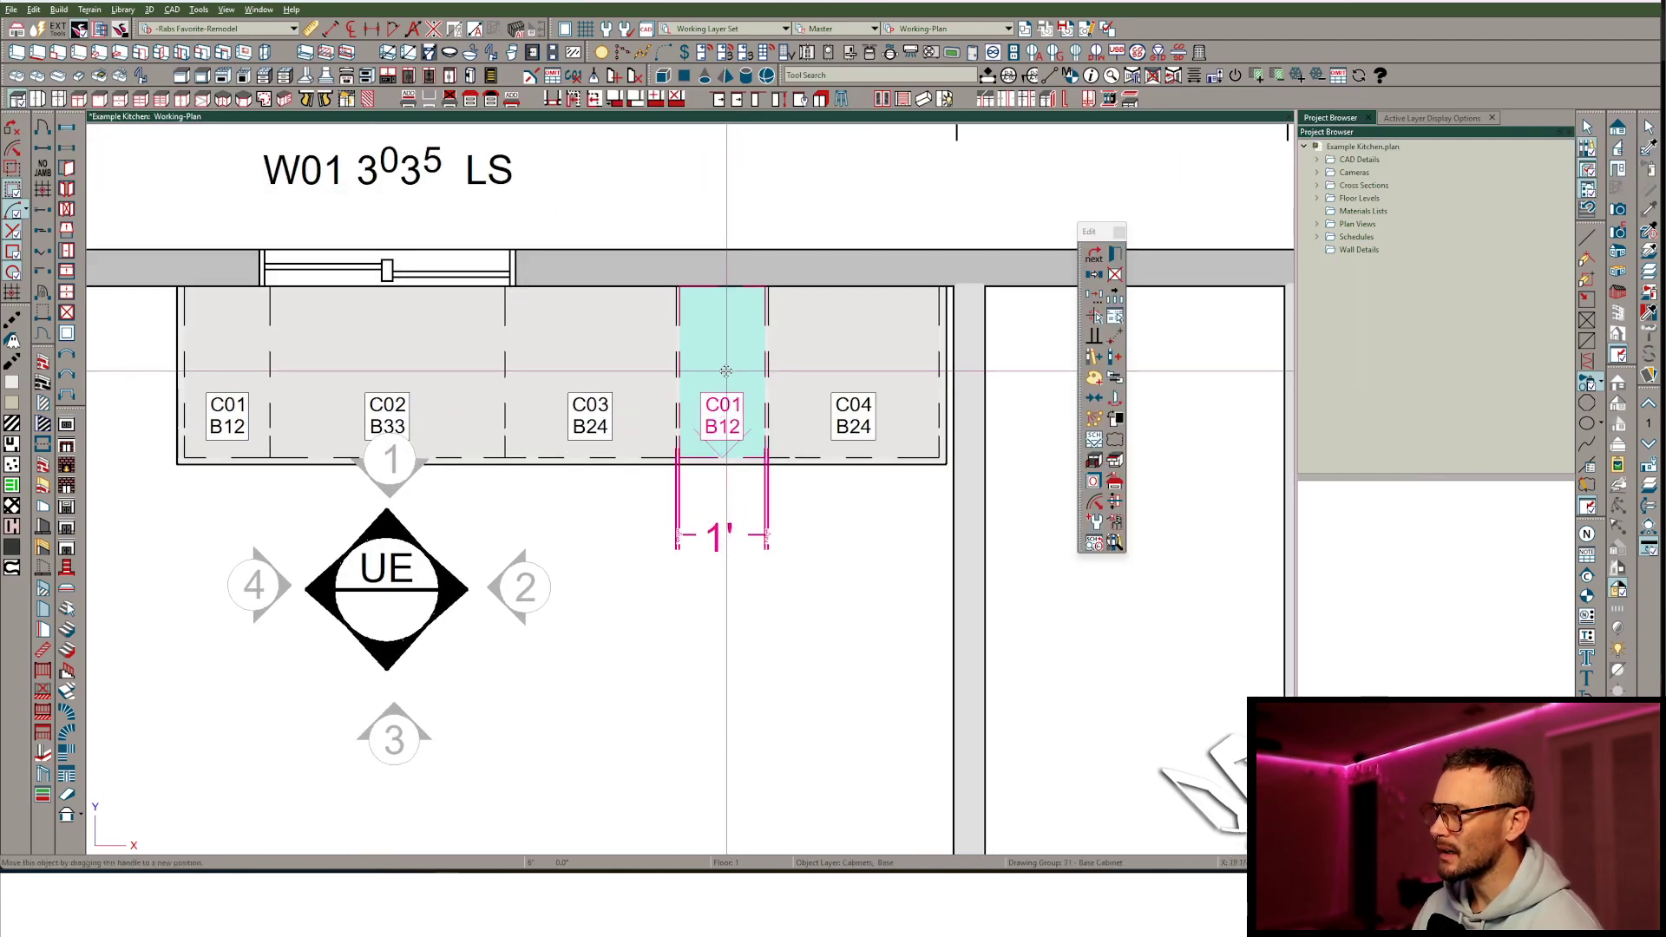
left_click_drag(722, 372, 715, 373)
Delete the 24-inch base cabinet in the room's upper-right corner.
left_click(808, 388)
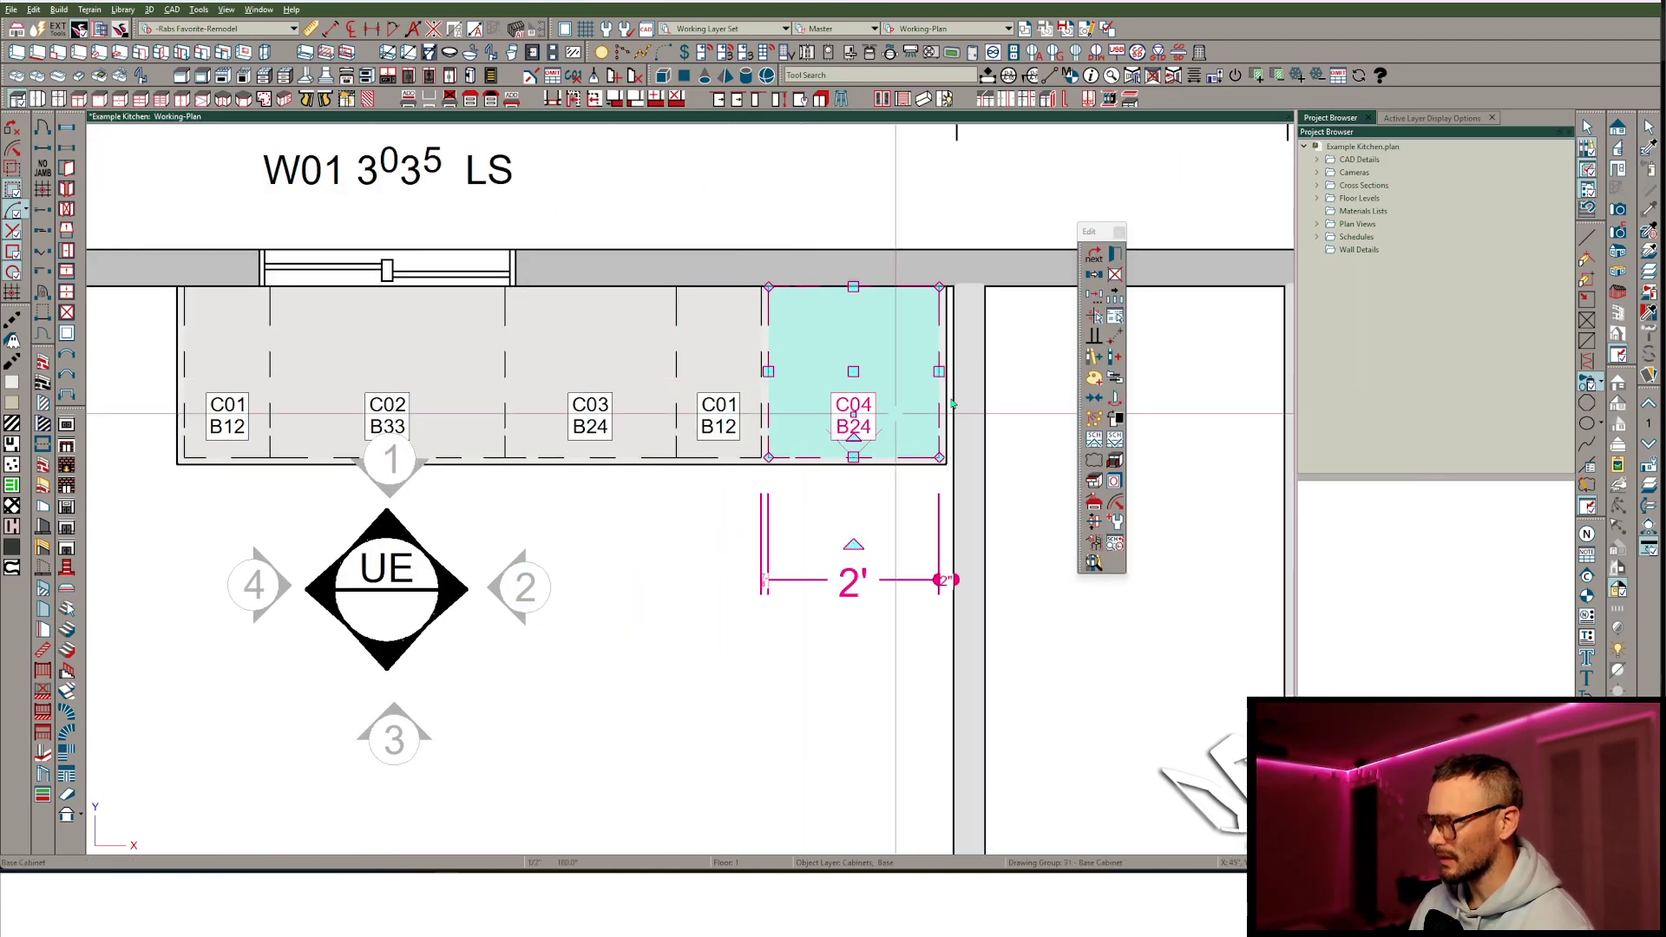
key("Delete")
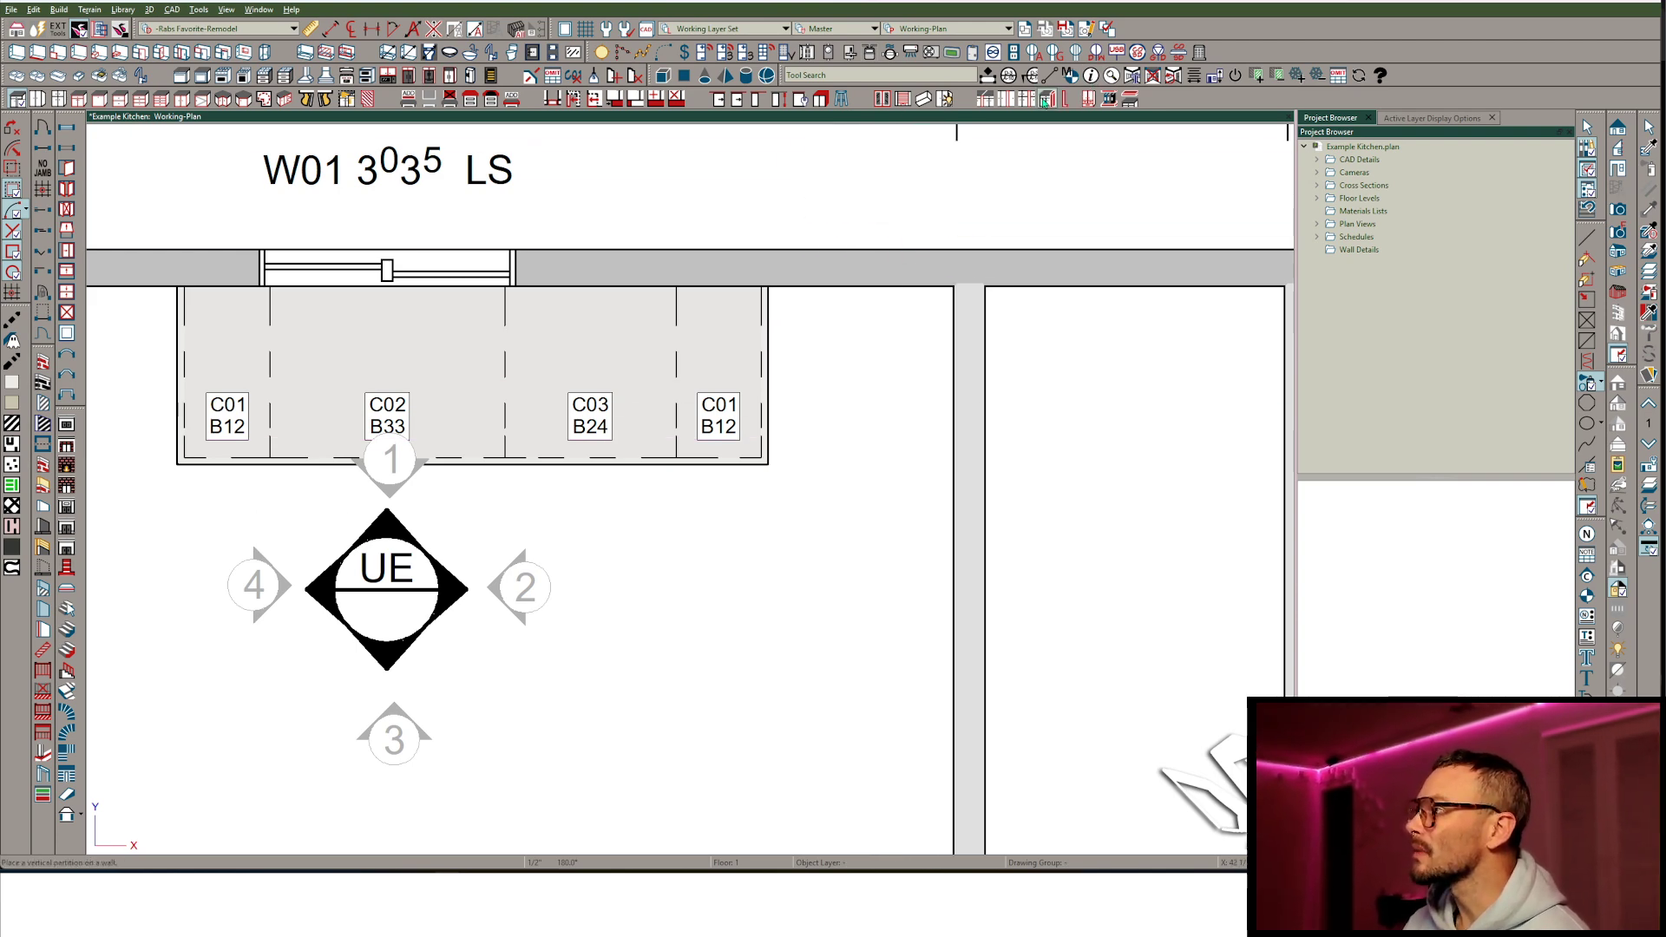
Add a 3-inch base filler after the rightmost 12-inch cabinet and place rotated copies of both along the room's right wall.
left_click(985, 99)
left_click(762, 331)
left_click(777, 353)
left_click(692, 364, "shift")
key("r")
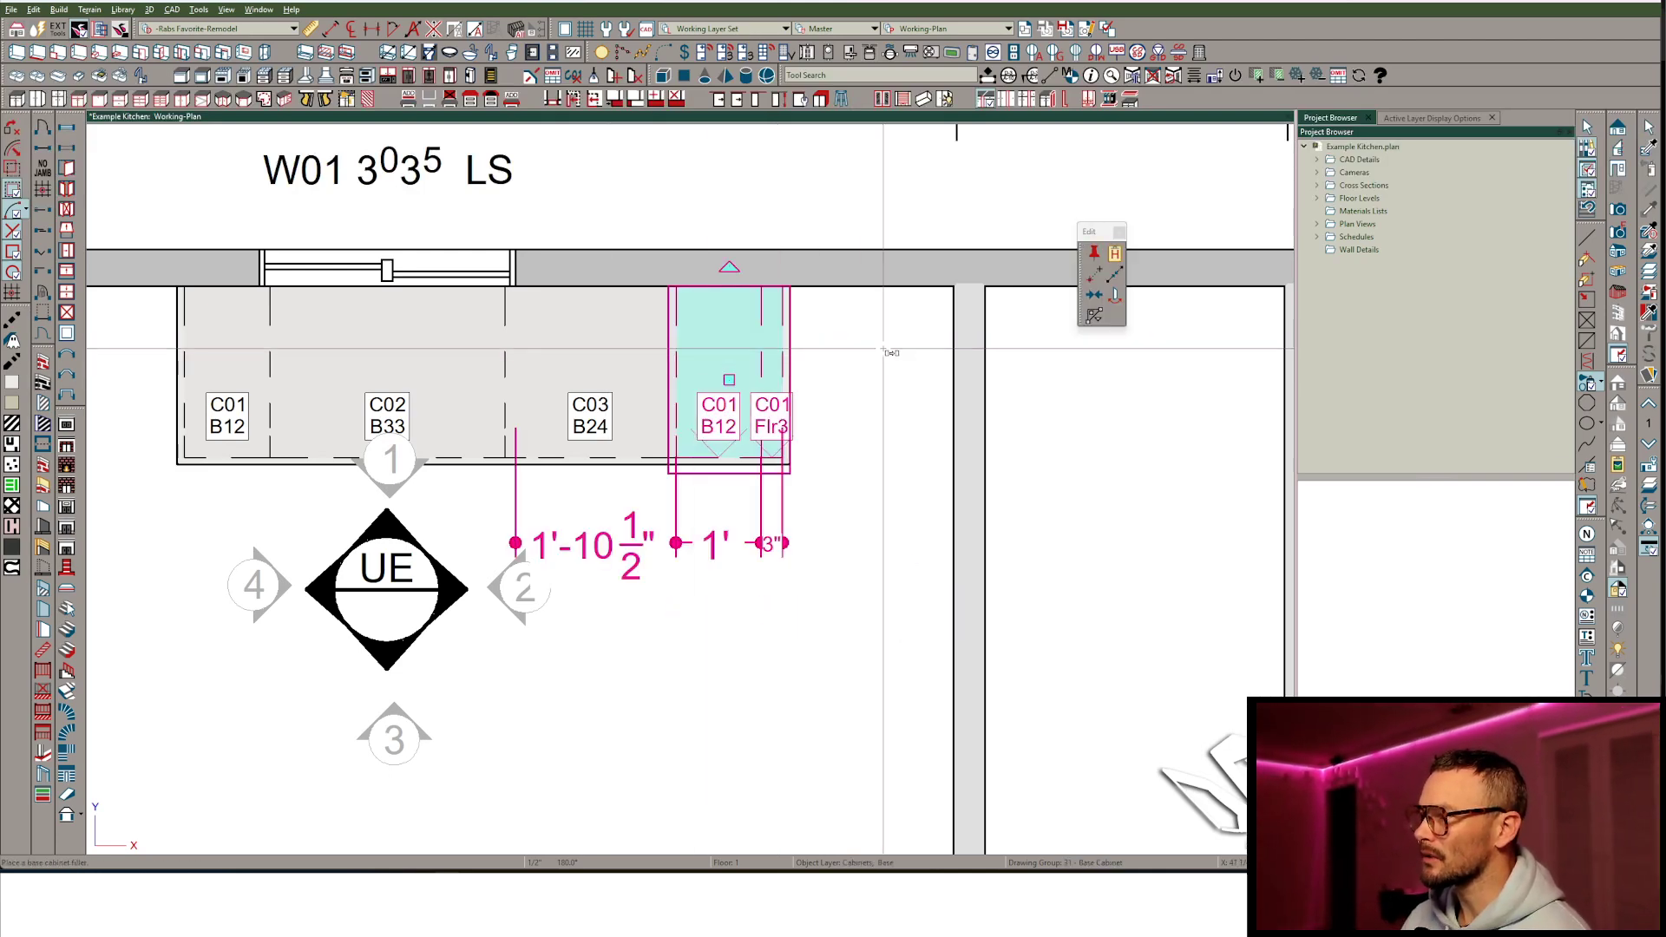
left_click(893, 350)
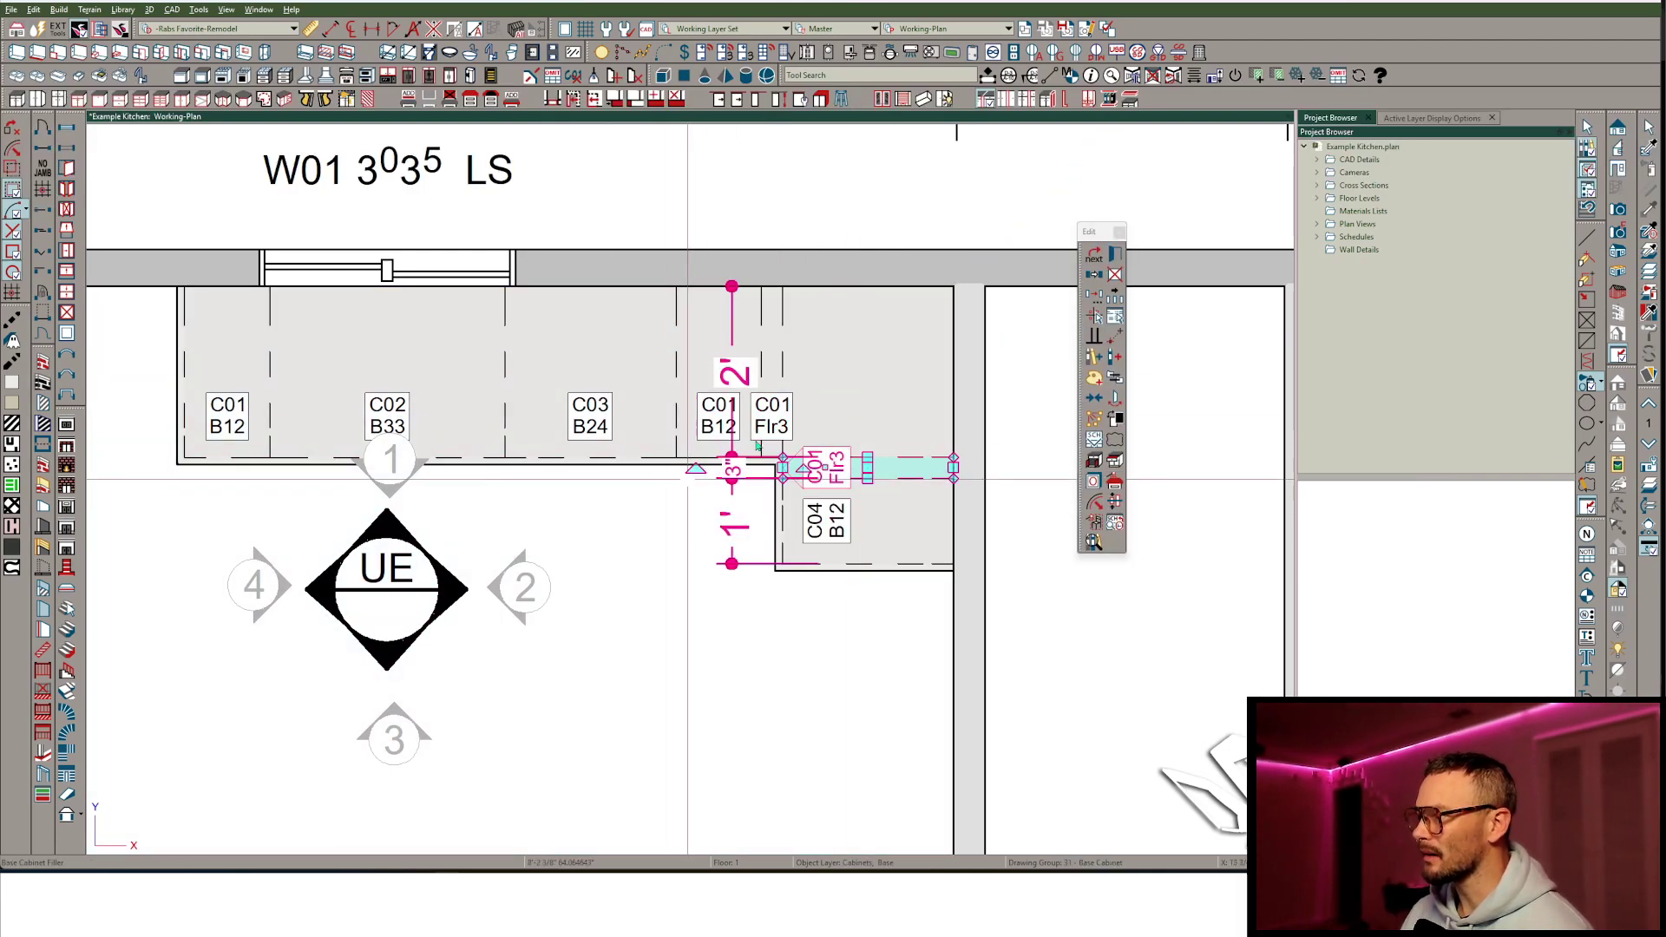
Widen the 12-inch base cabinet on the room's right wall to 21 inches.
scroll(863, 476, "down", 4)
left_click_drag(740, 447, 740, 477)
Place a full-height cabinet on the room's right wall above the doorway and apply the refrigerator style palette to it.
scroll(740, 477, "down", 4)
middle_click_drag(724, 699, 700, 544)
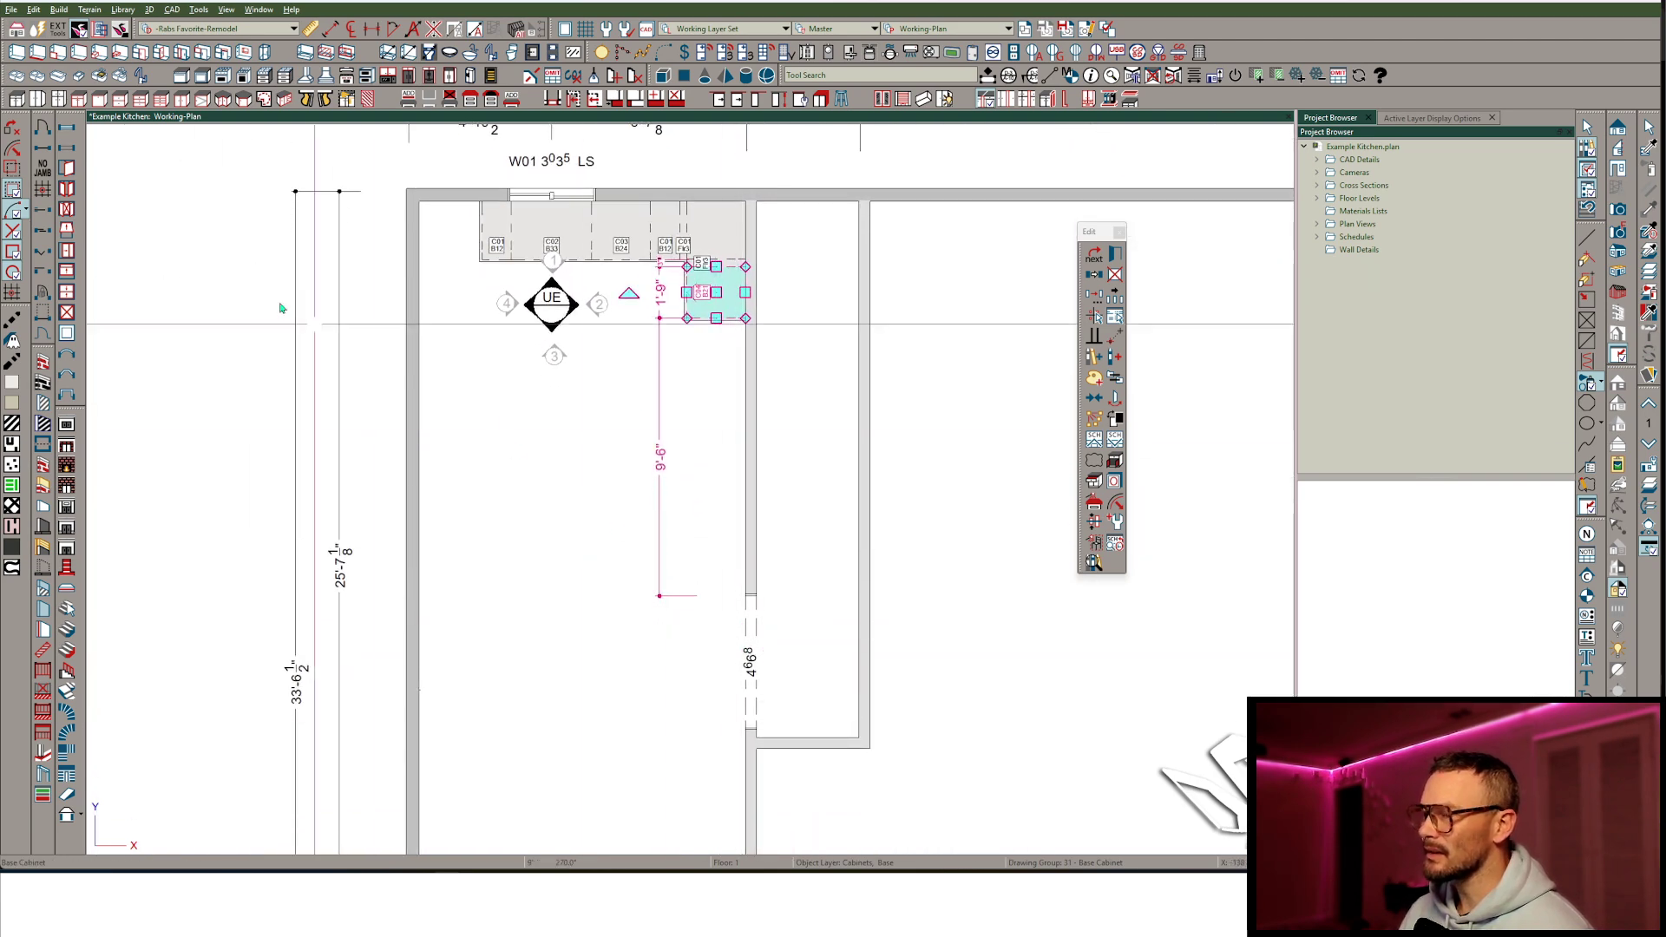
scroll(264, 289, "up", 2)
left_click(59, 99)
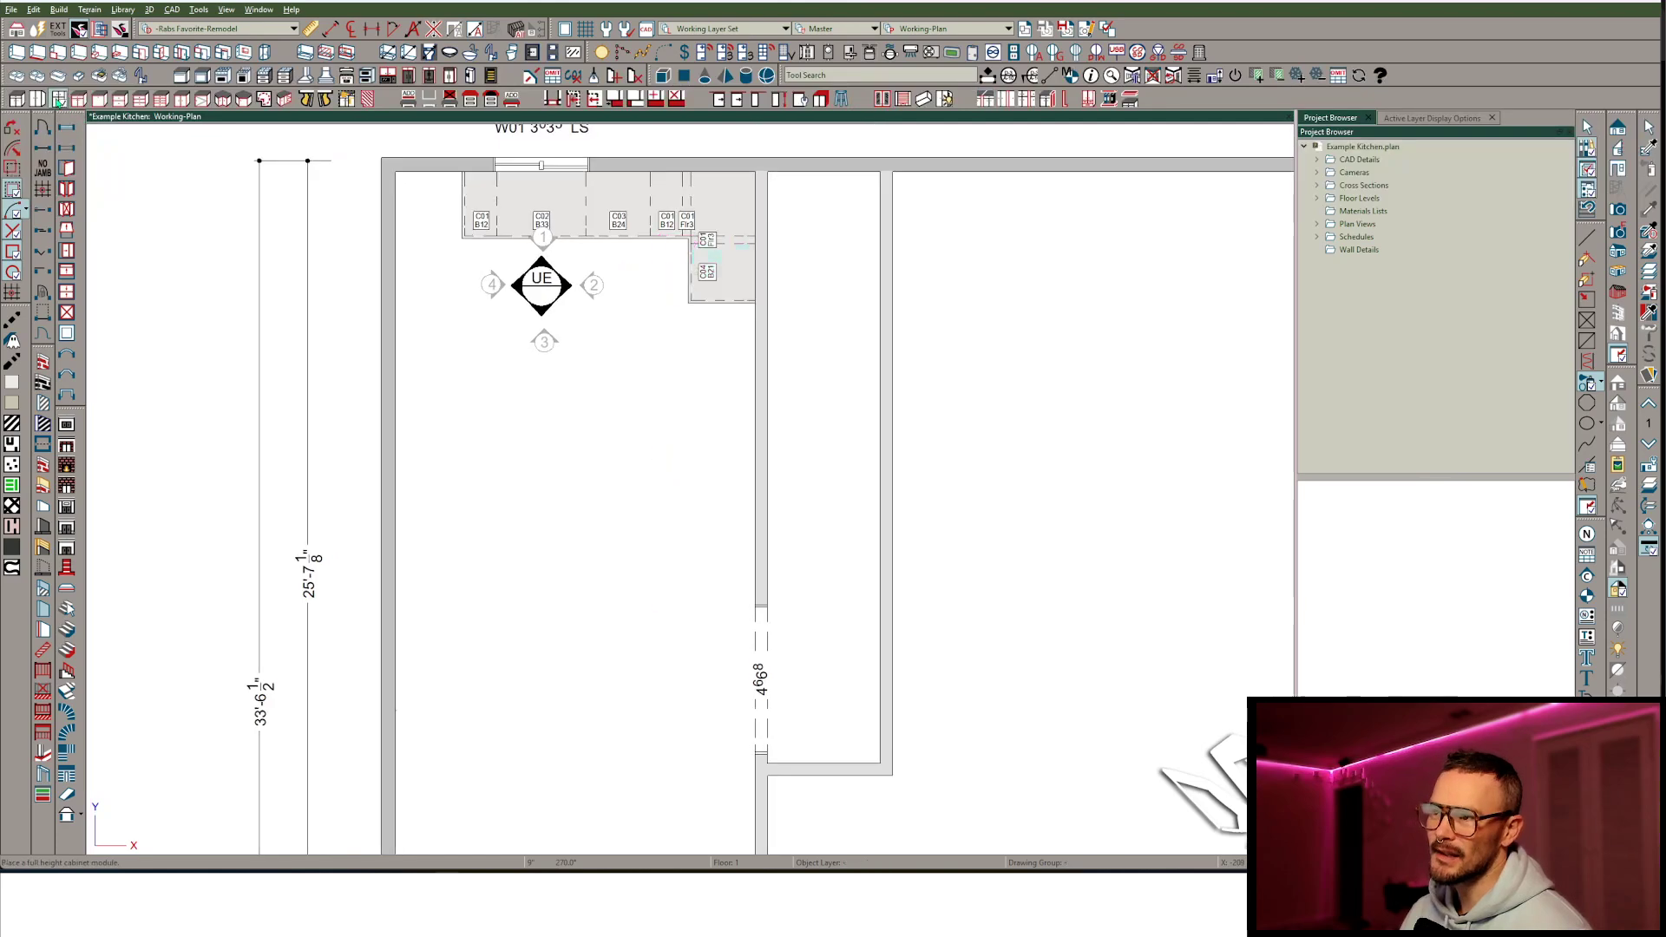
left_click(738, 525)
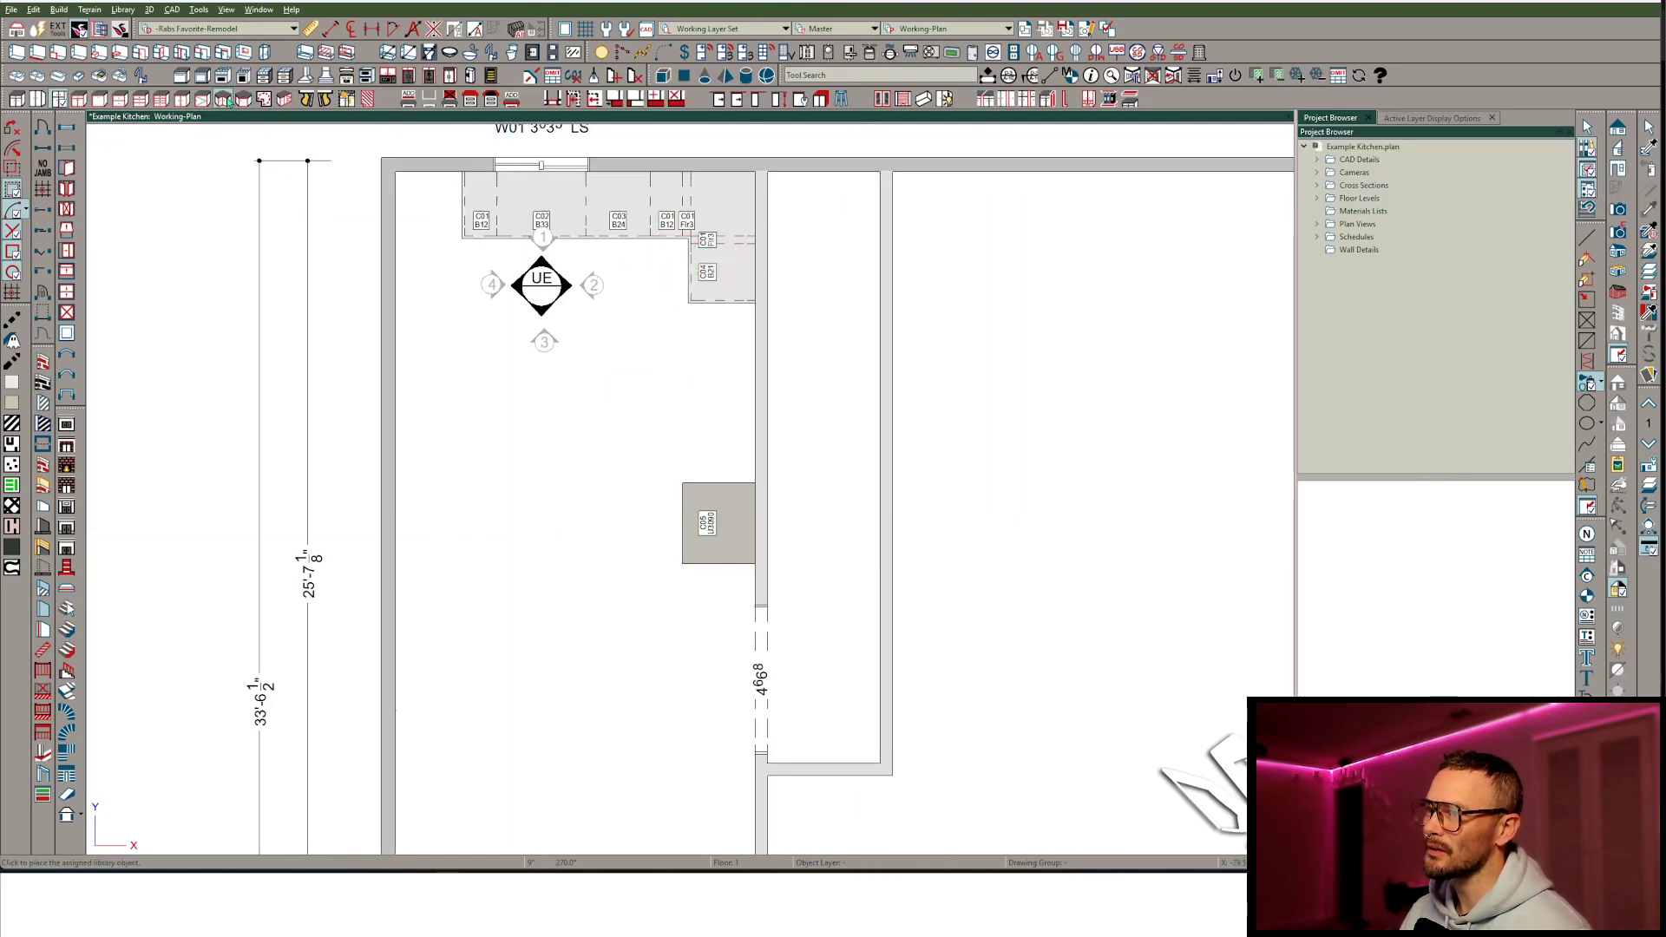
left_click(408, 76)
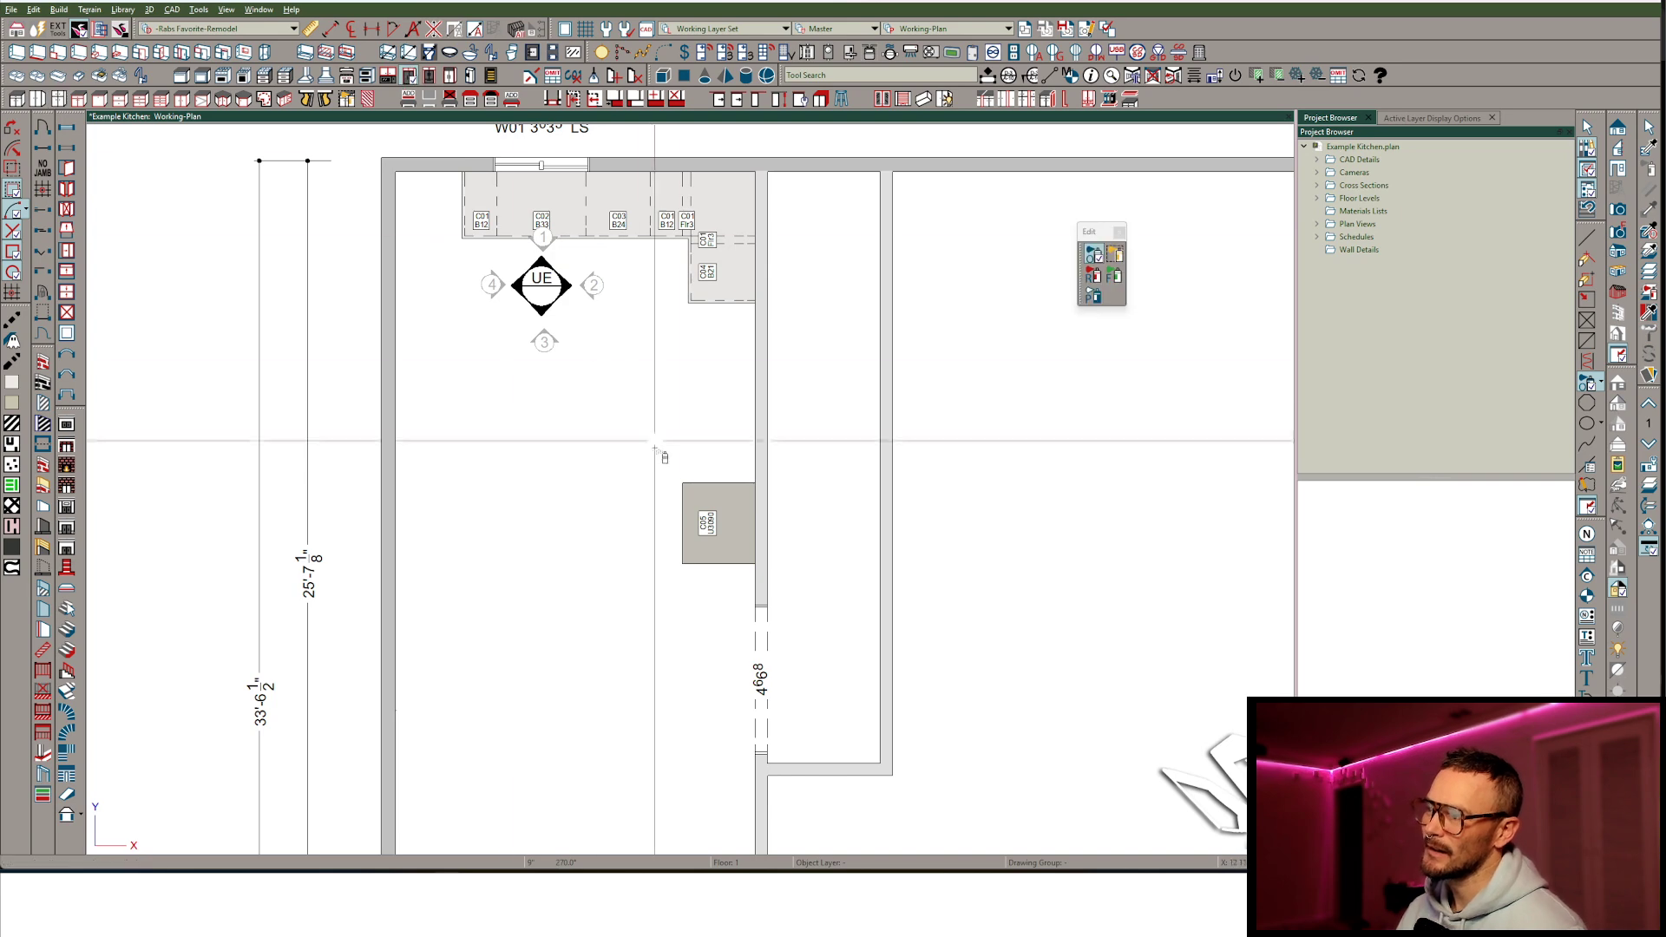
left_click(673, 521)
left_click(721, 525)
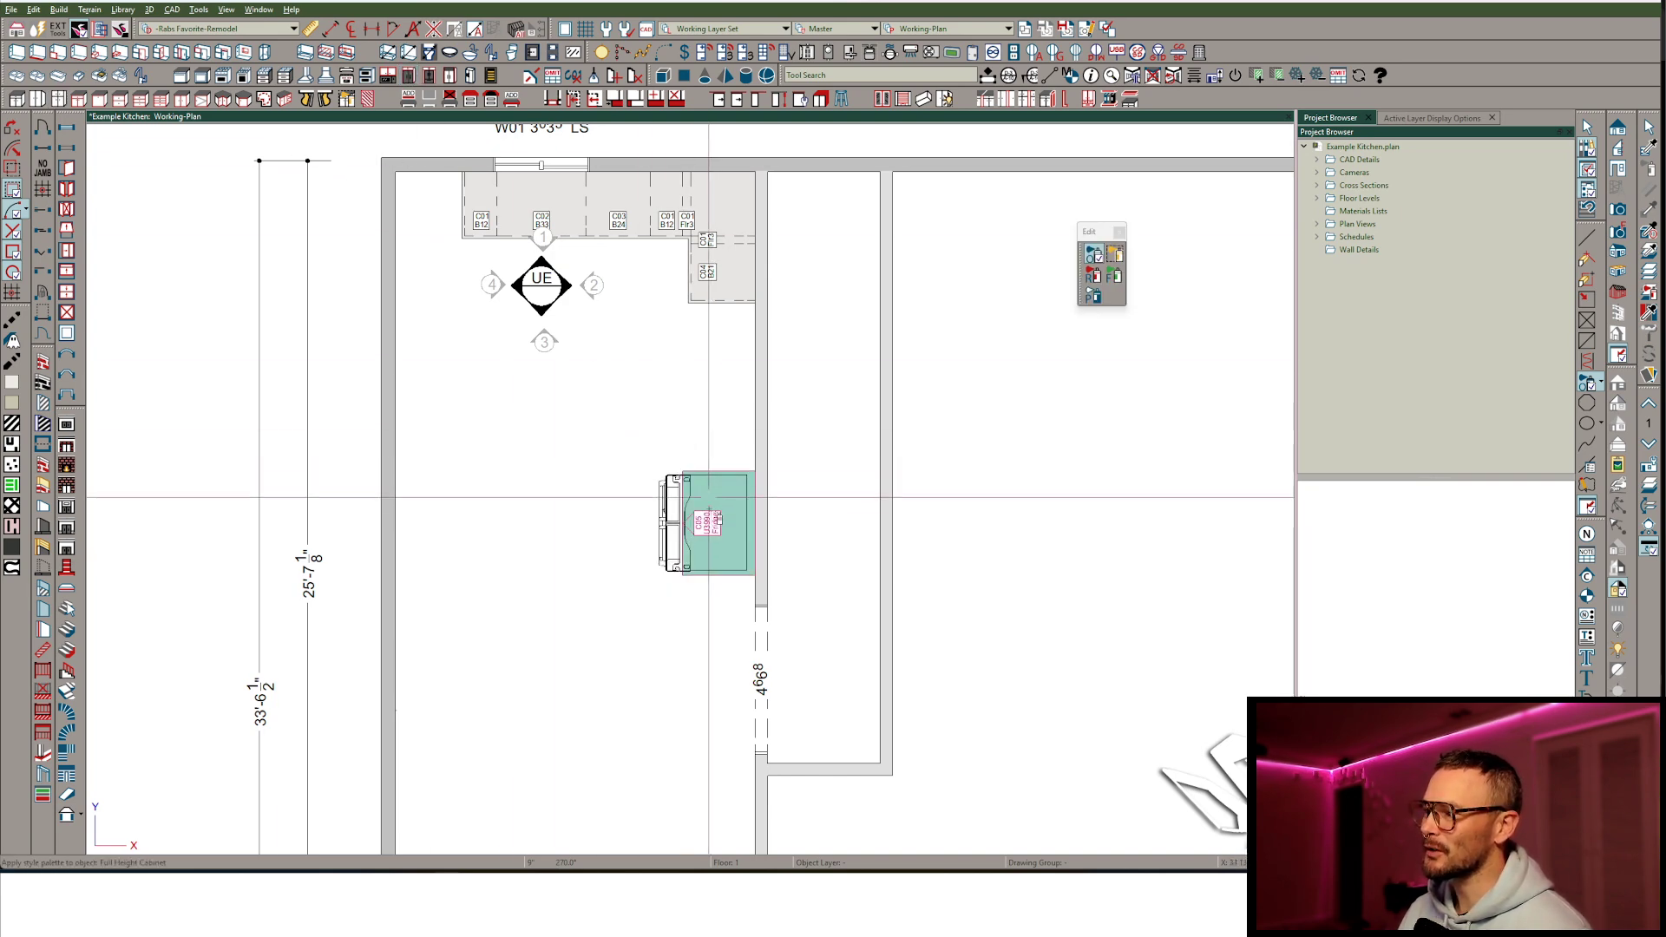
Place a second full-height cabinet on the right wall above the refrigerator and apply a different appliance style palette to it.
left_click(716, 408)
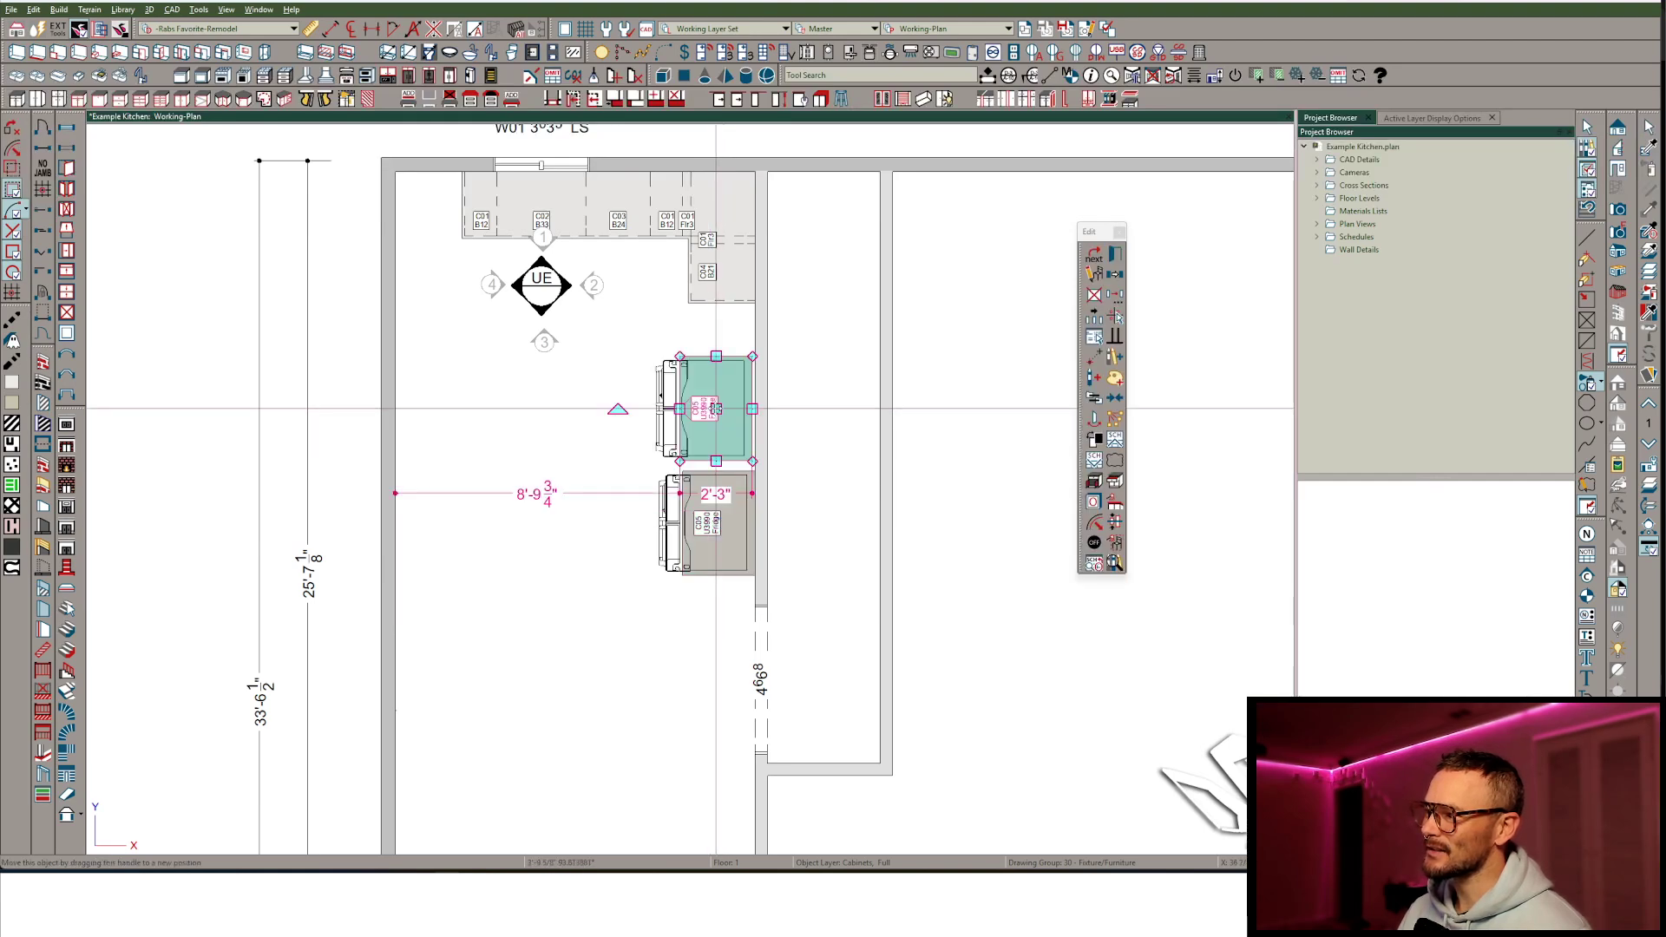
left_click(368, 80)
left_click(685, 399)
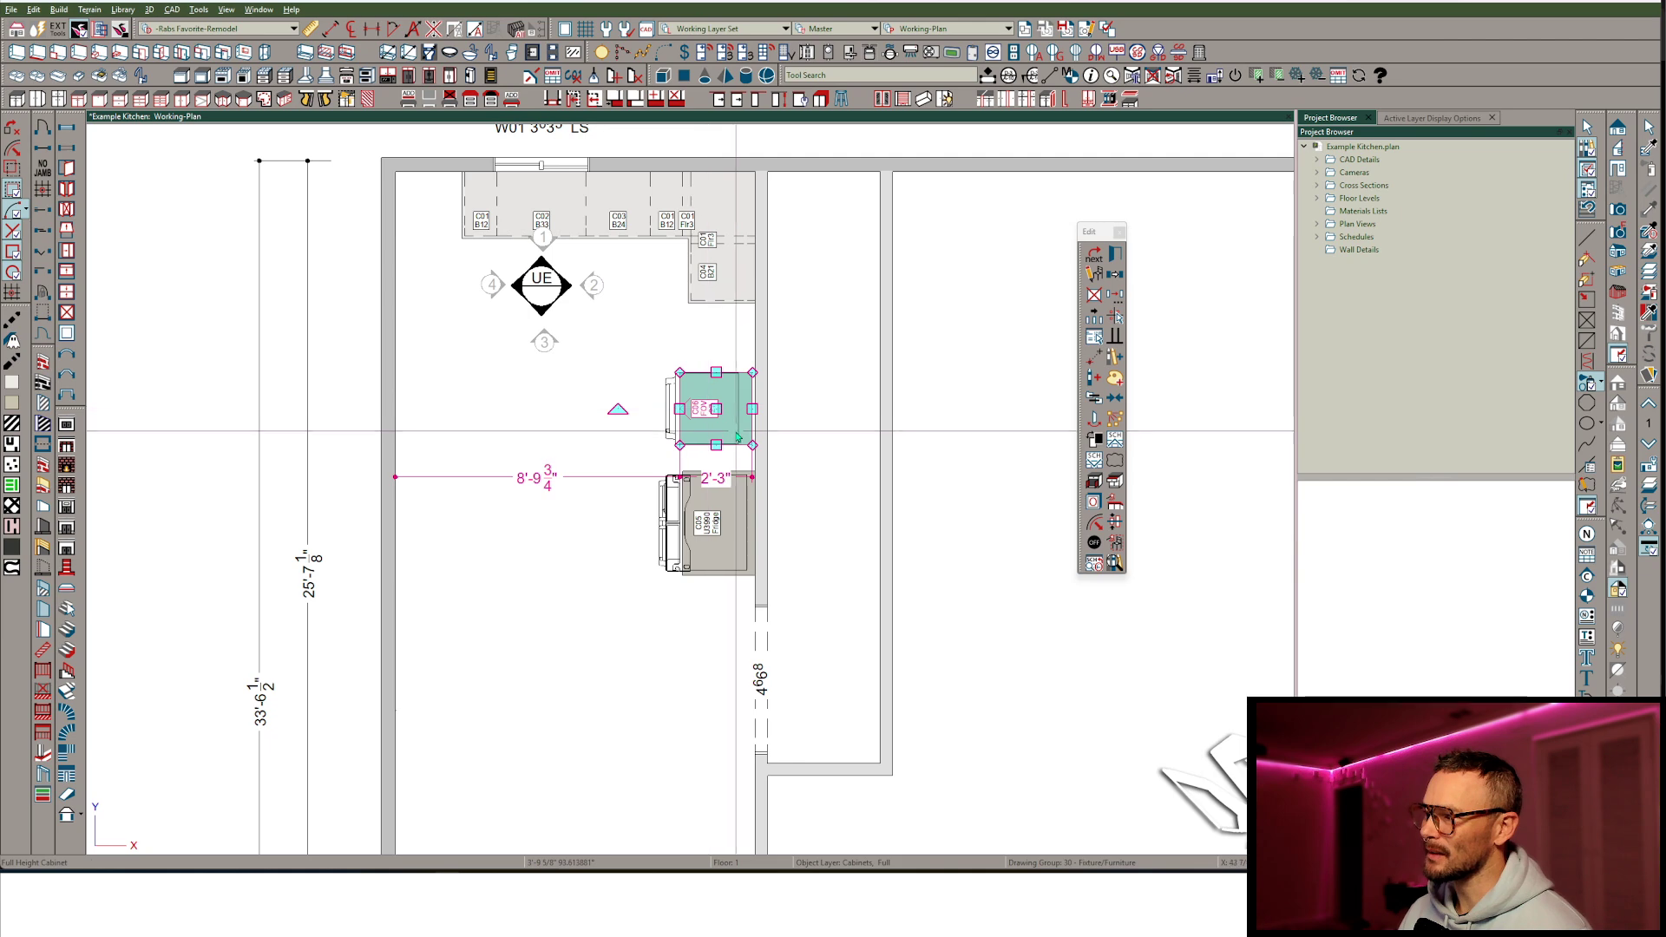
Move the upper full-height appliance cabinet point to point along the right wall so it sits directly against the refrigerator cabinet.
scroll(738, 479, "up", 1)
key("m")
left_click(752, 443)
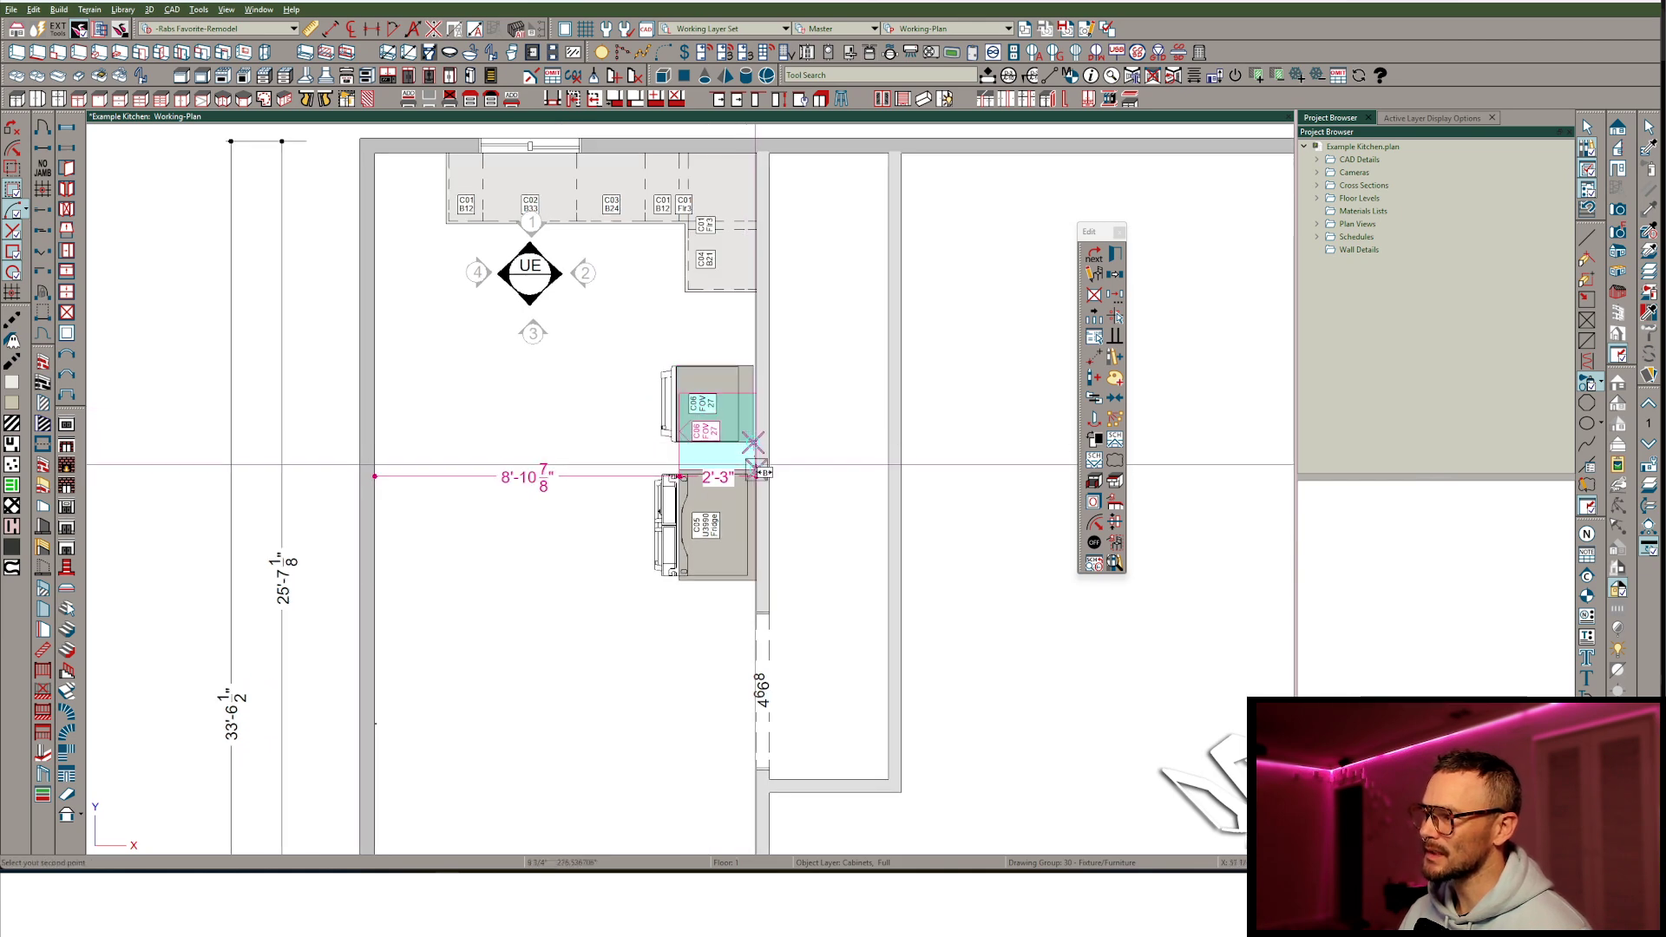
left_click(756, 470)
middle_click_drag(611, 256, 610, 362)
middle_click_drag(719, 578, 716, 569)
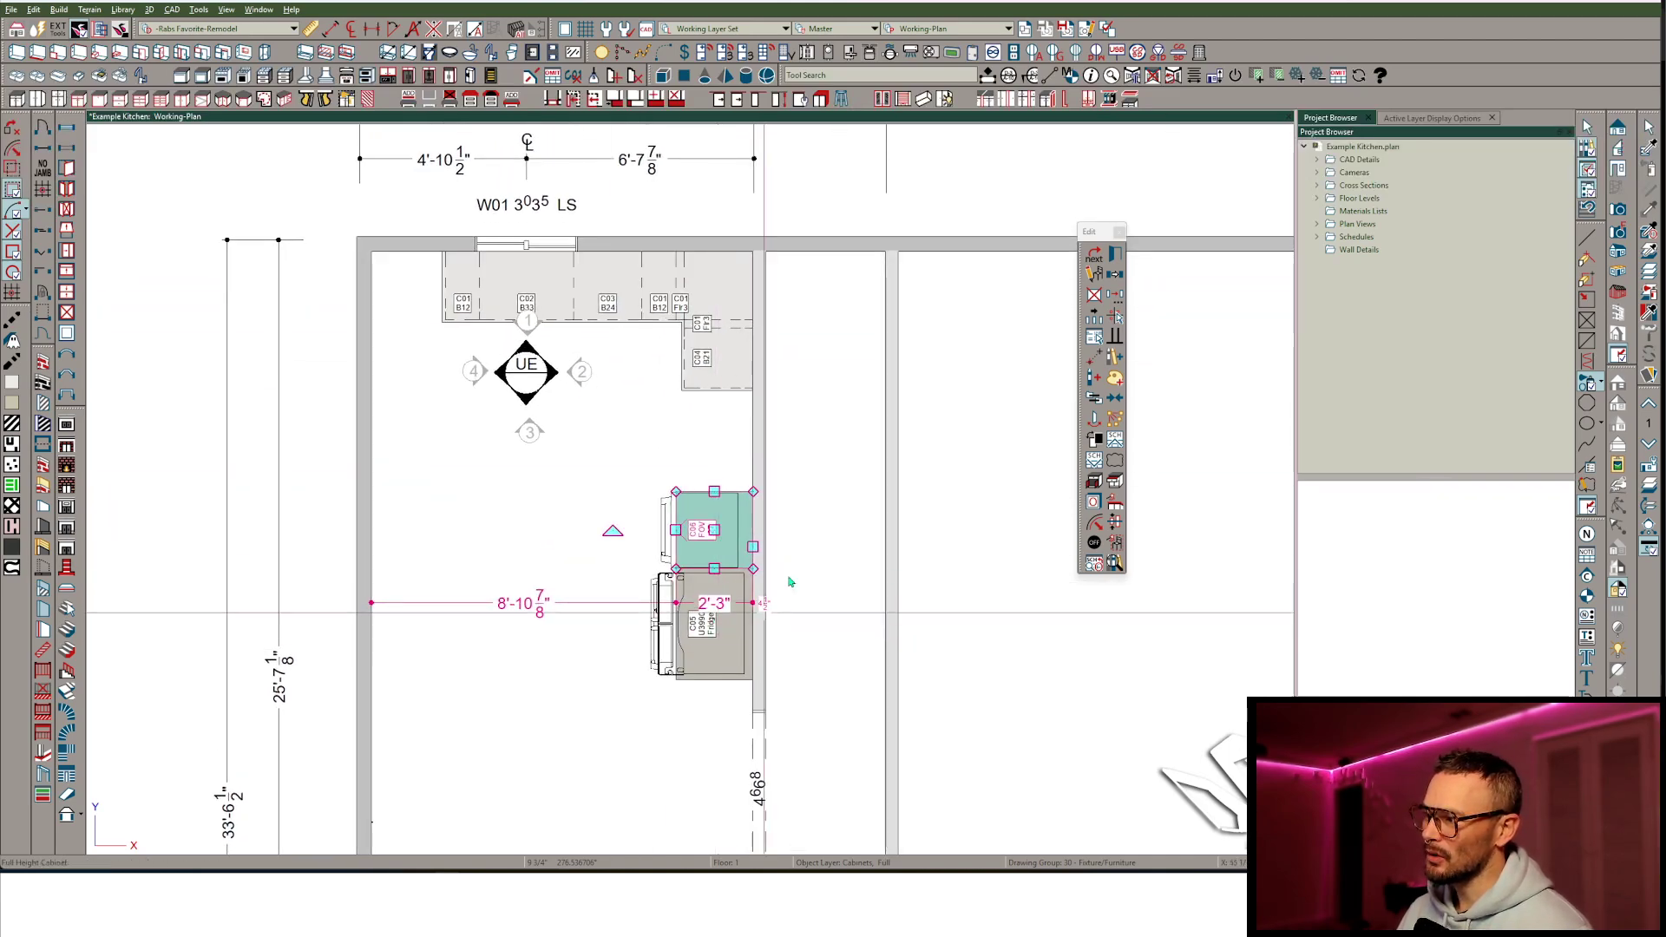
Widen the right wall's 21-inch base cabinet to 24 inches and place a copy directly below it.
left_click(722, 380)
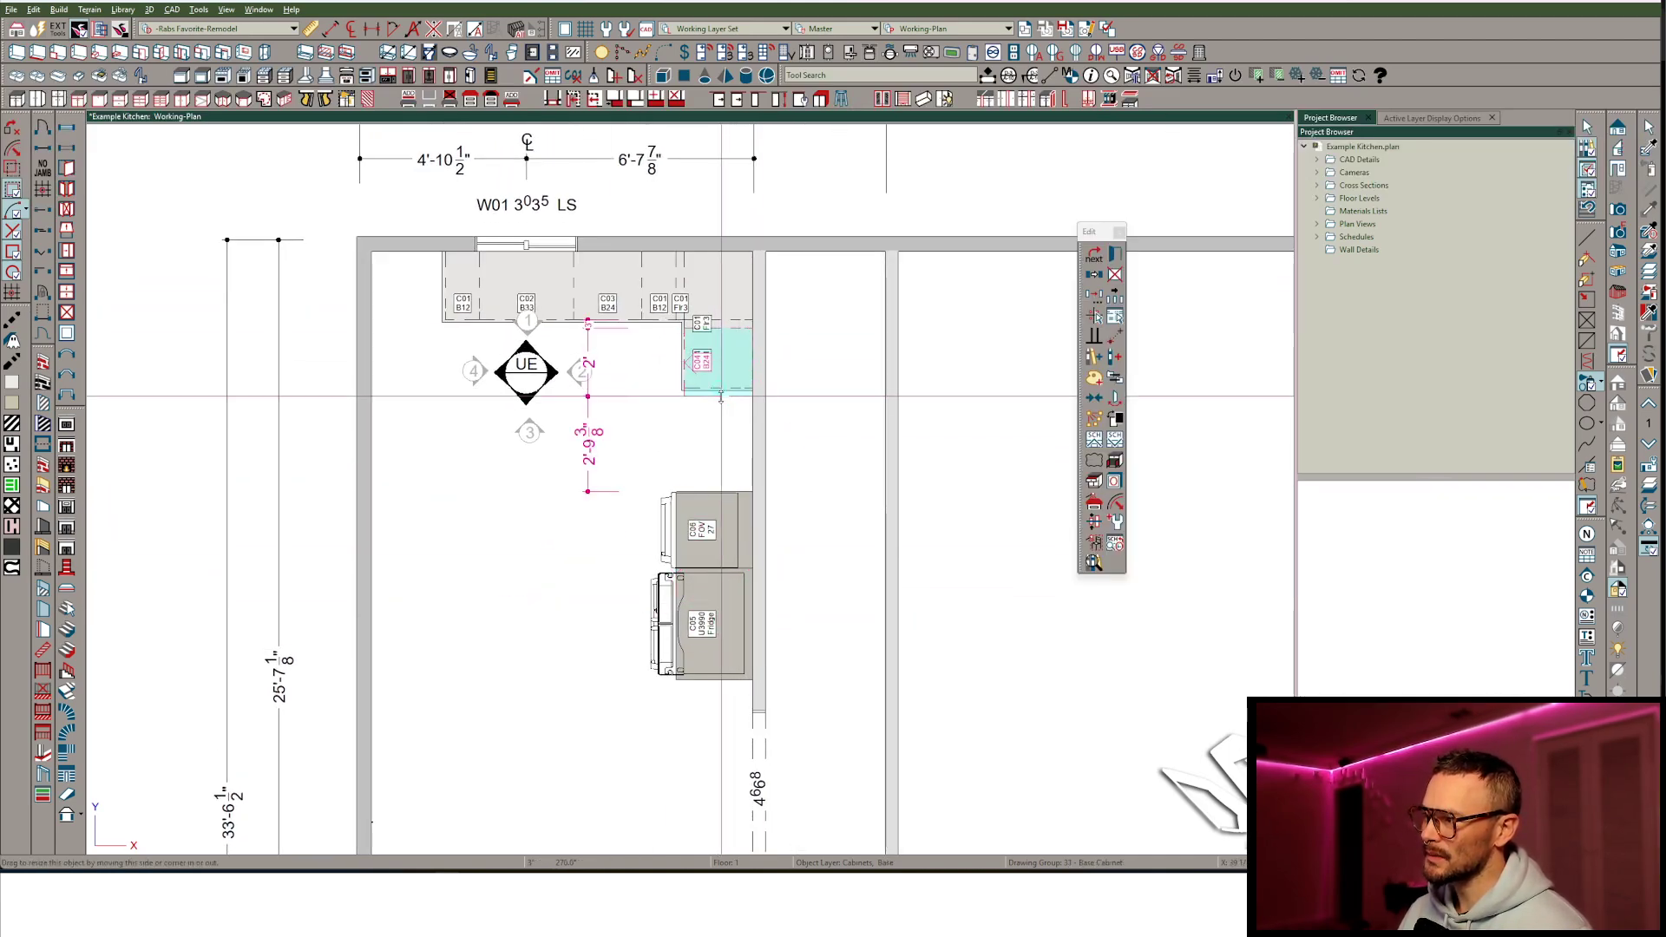
key("ctrl+c")
left_click_drag(721, 369, 718, 434)
key("Tab")
key("Return")
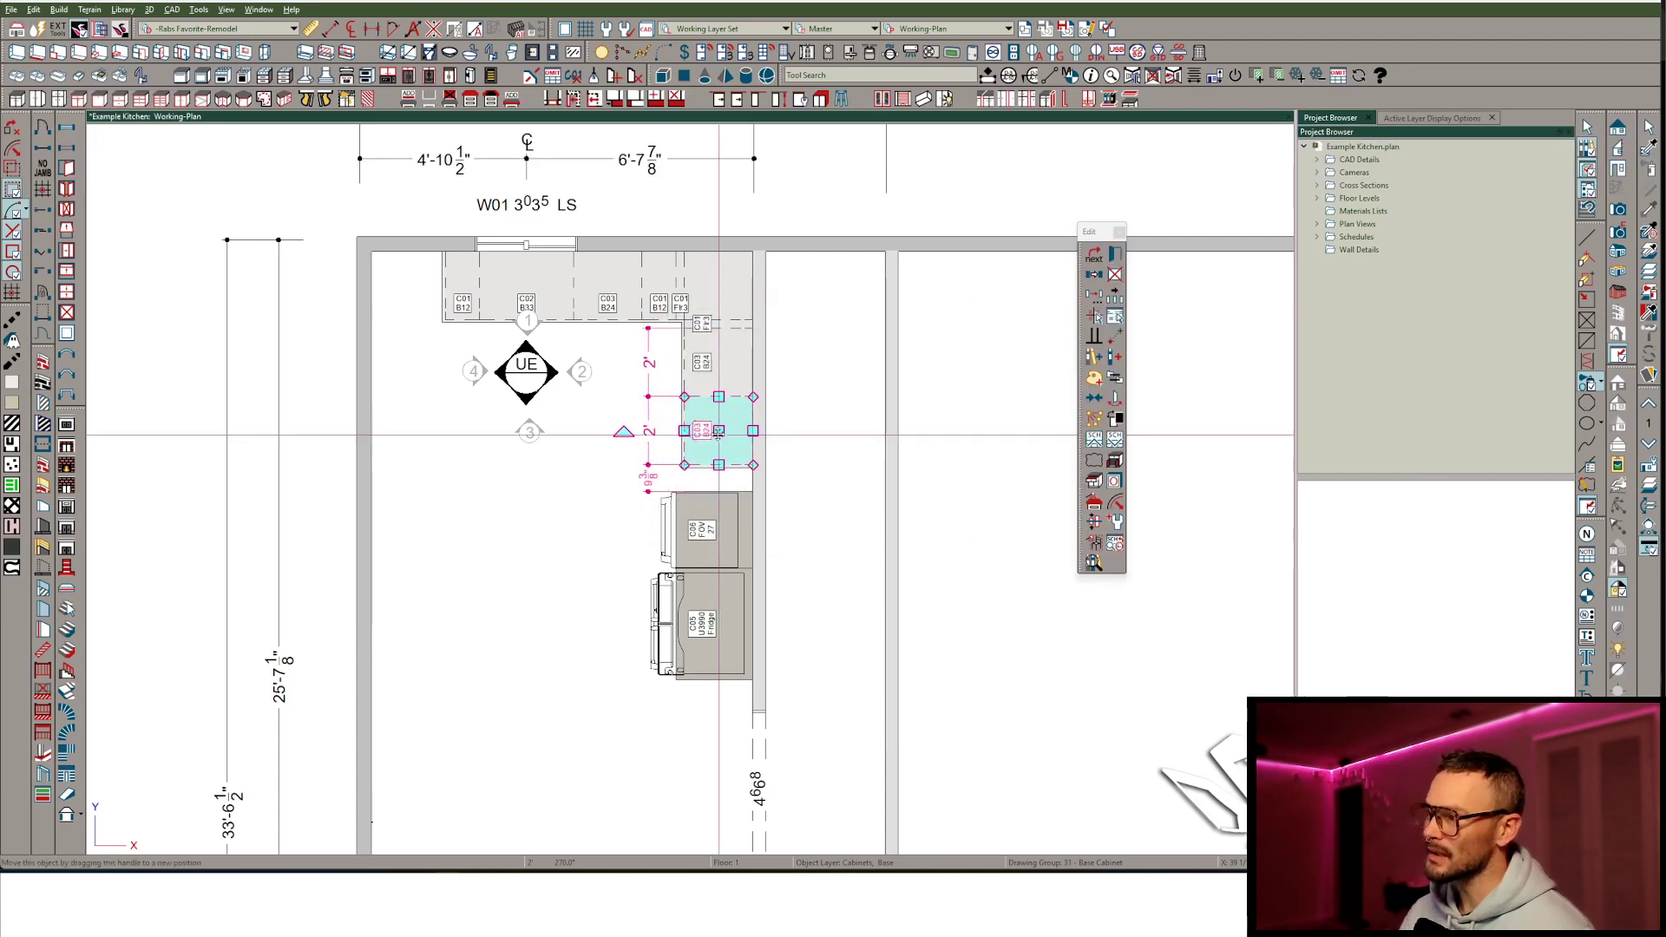
Move both full-height appliance cabinets together up the right wall until they meet the lower 24-inch base cabinet.
scroll(719, 434, "up", 1)
left_click(712, 557)
left_click(703, 615, "shift")
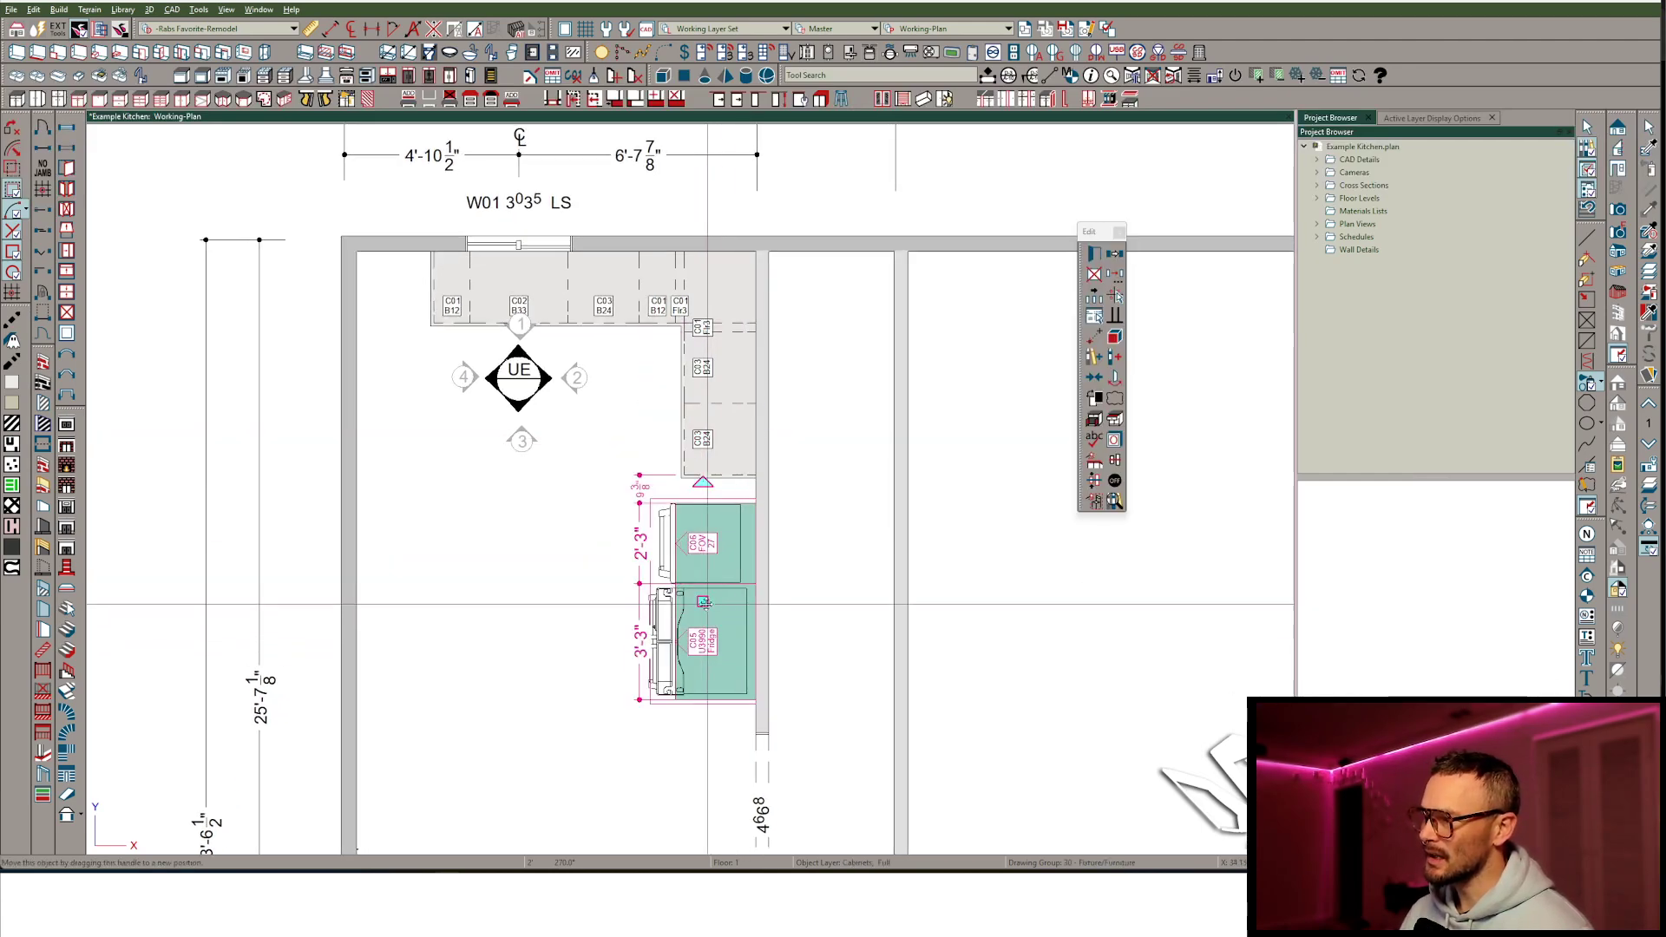
left_click_drag(703, 603, 703, 563)
scroll(750, 642, "down", 1)
scroll(595, 570, "up", 1)
key("Escape")
Place a 24-inch base cabinet in the room's upper-left corner and move it down the left wall, clear of the window-wall cabinets.
scroll(596, 270, "up", 2)
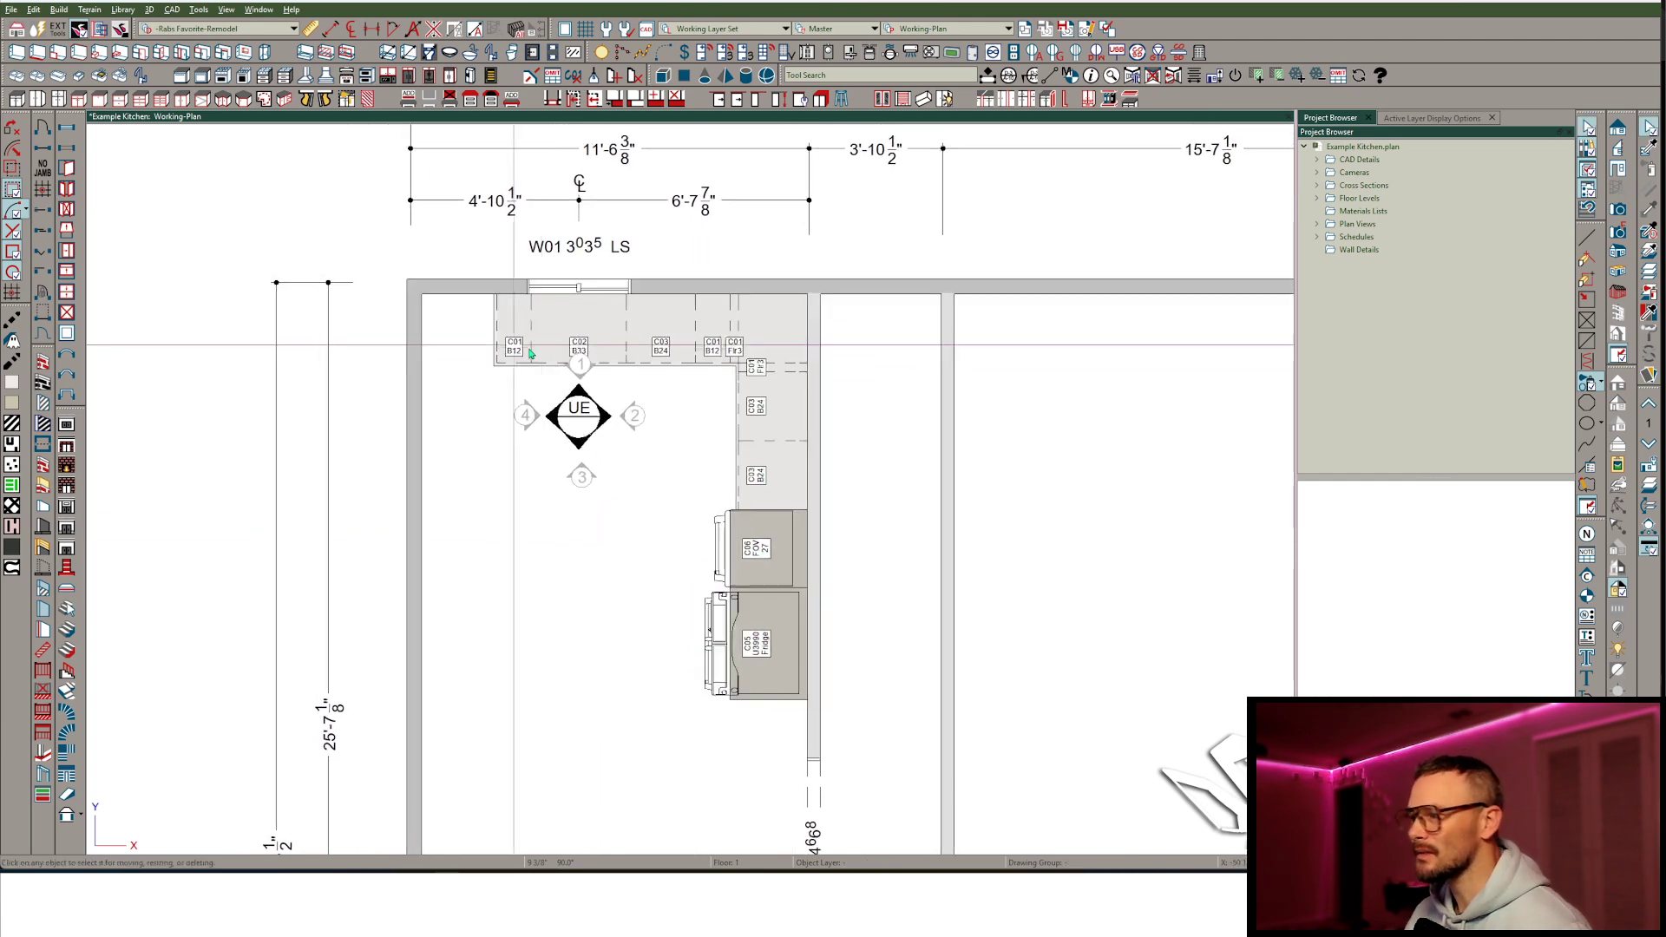
left_click(16, 99)
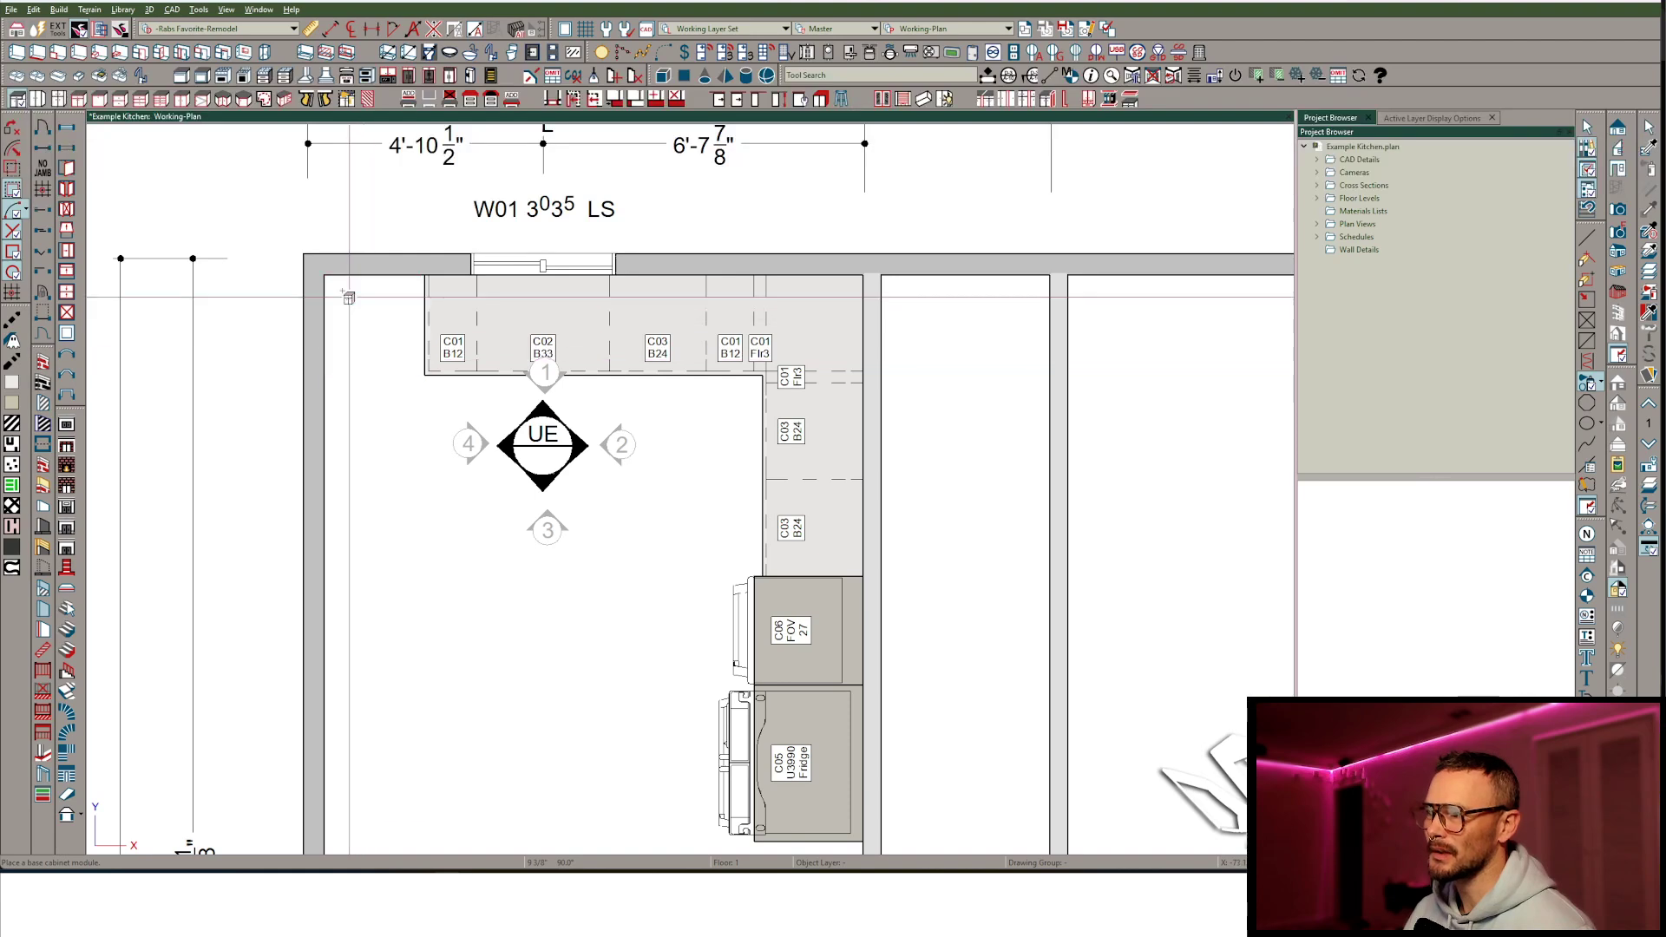
left_click(369, 321)
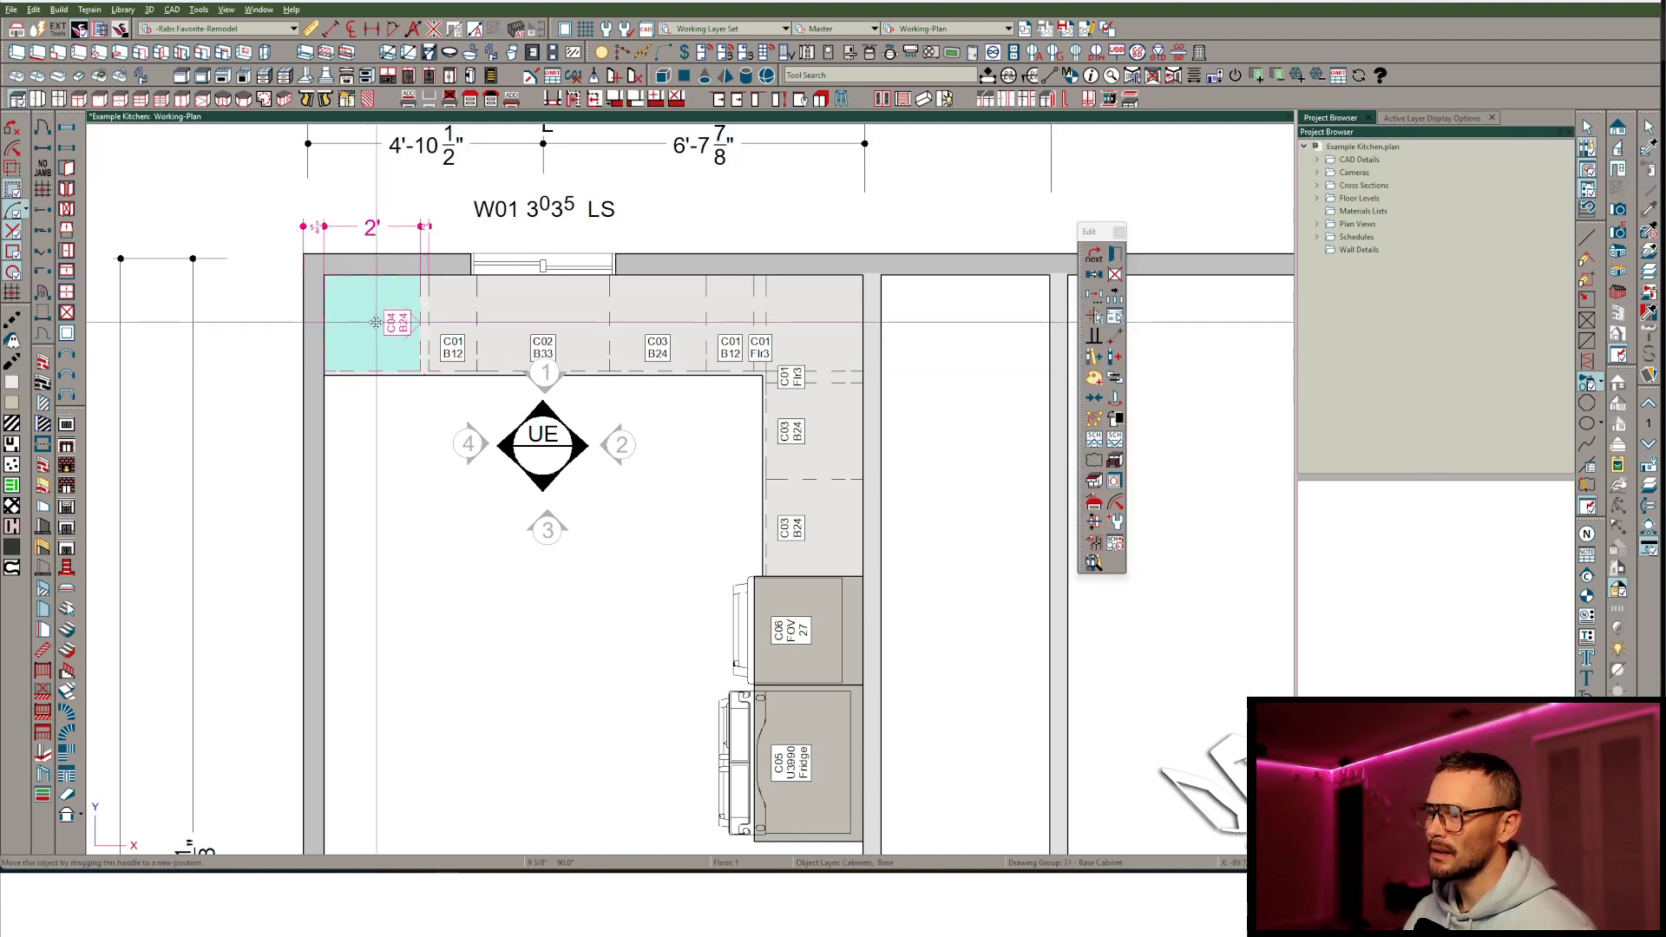
left_click_drag(375, 326, 372, 404)
key("Tab")
type("24")
key("Return")
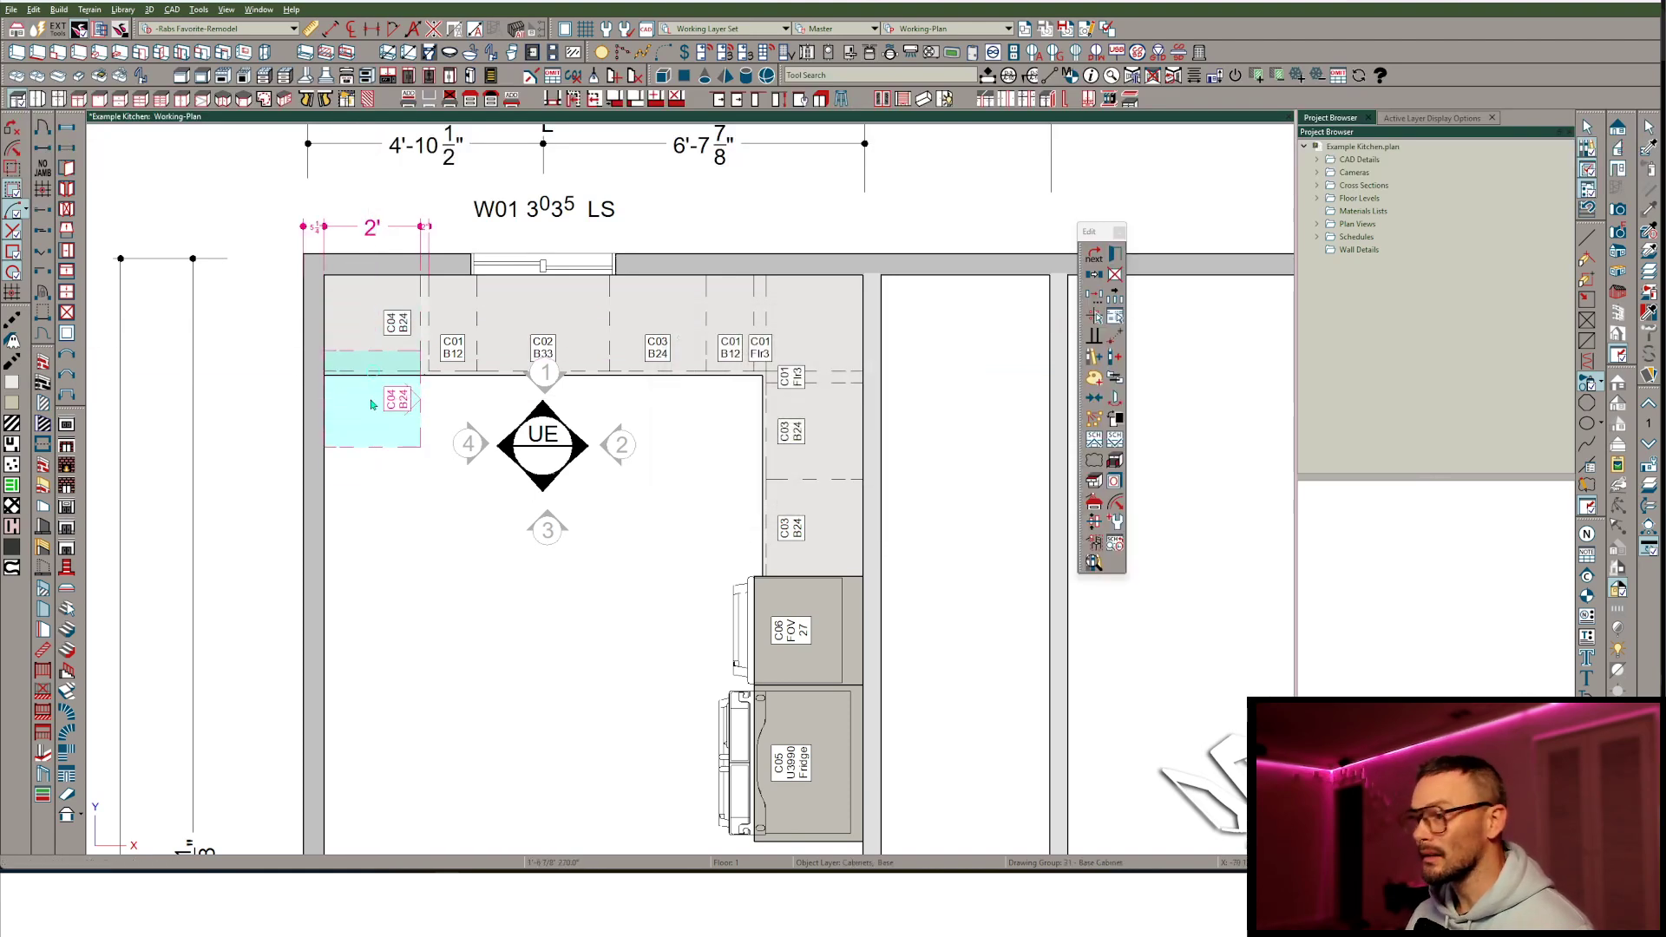
key("Escape")
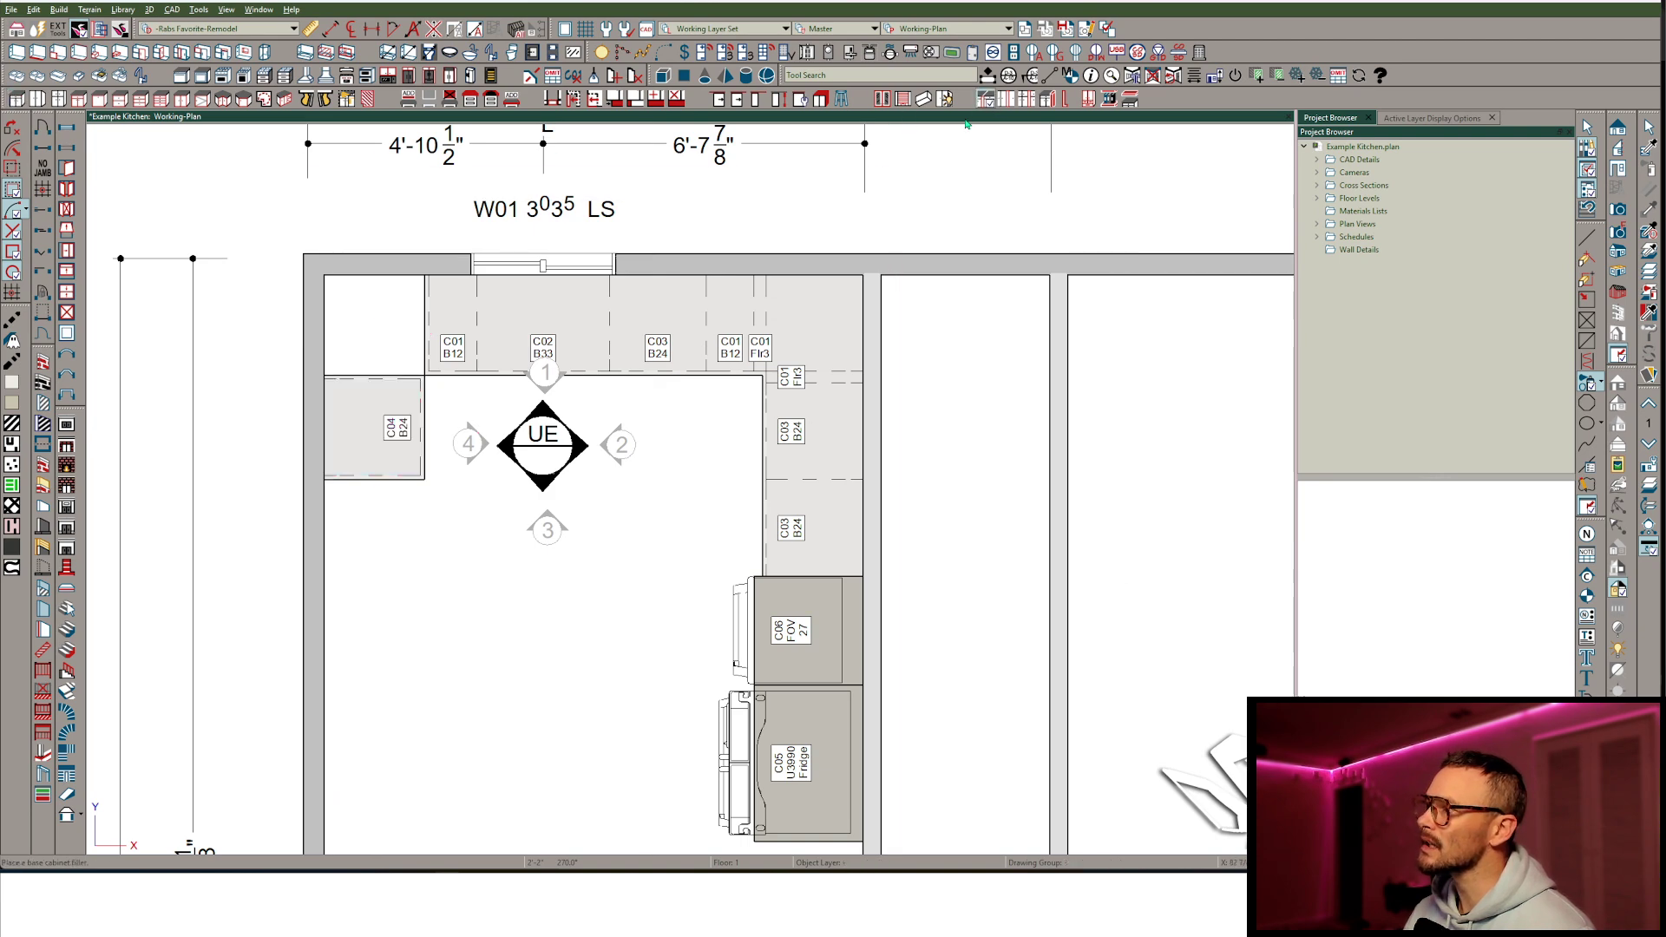
Add a 3-inch base filler above the left wall's cabinet and a 2-inch filler beside the window wall's leftmost 12-inch cabinet.
left_click(410, 348)
left_click(434, 321)
Place two 24-inch base cabinets side by side, extending from the lower part of the left wall as a peninsula.
middle_click_drag(536, 399, 524, 323)
scroll(529, 422, "down", 2)
scroll(535, 429, "up", 2)
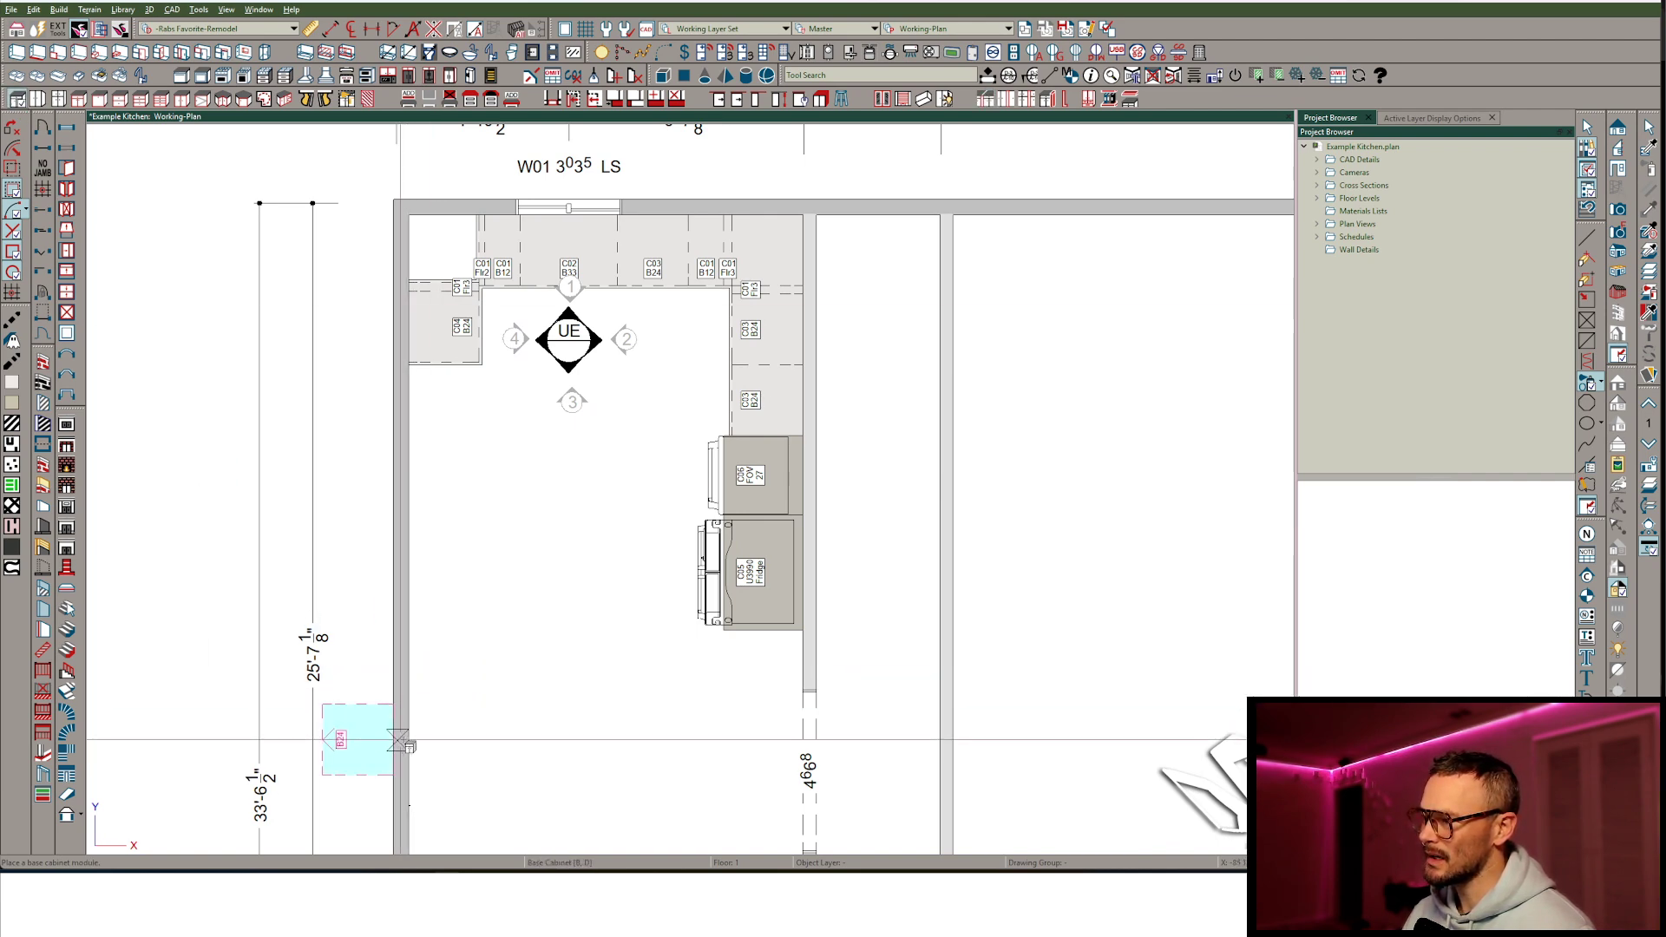
left_click(442, 735)
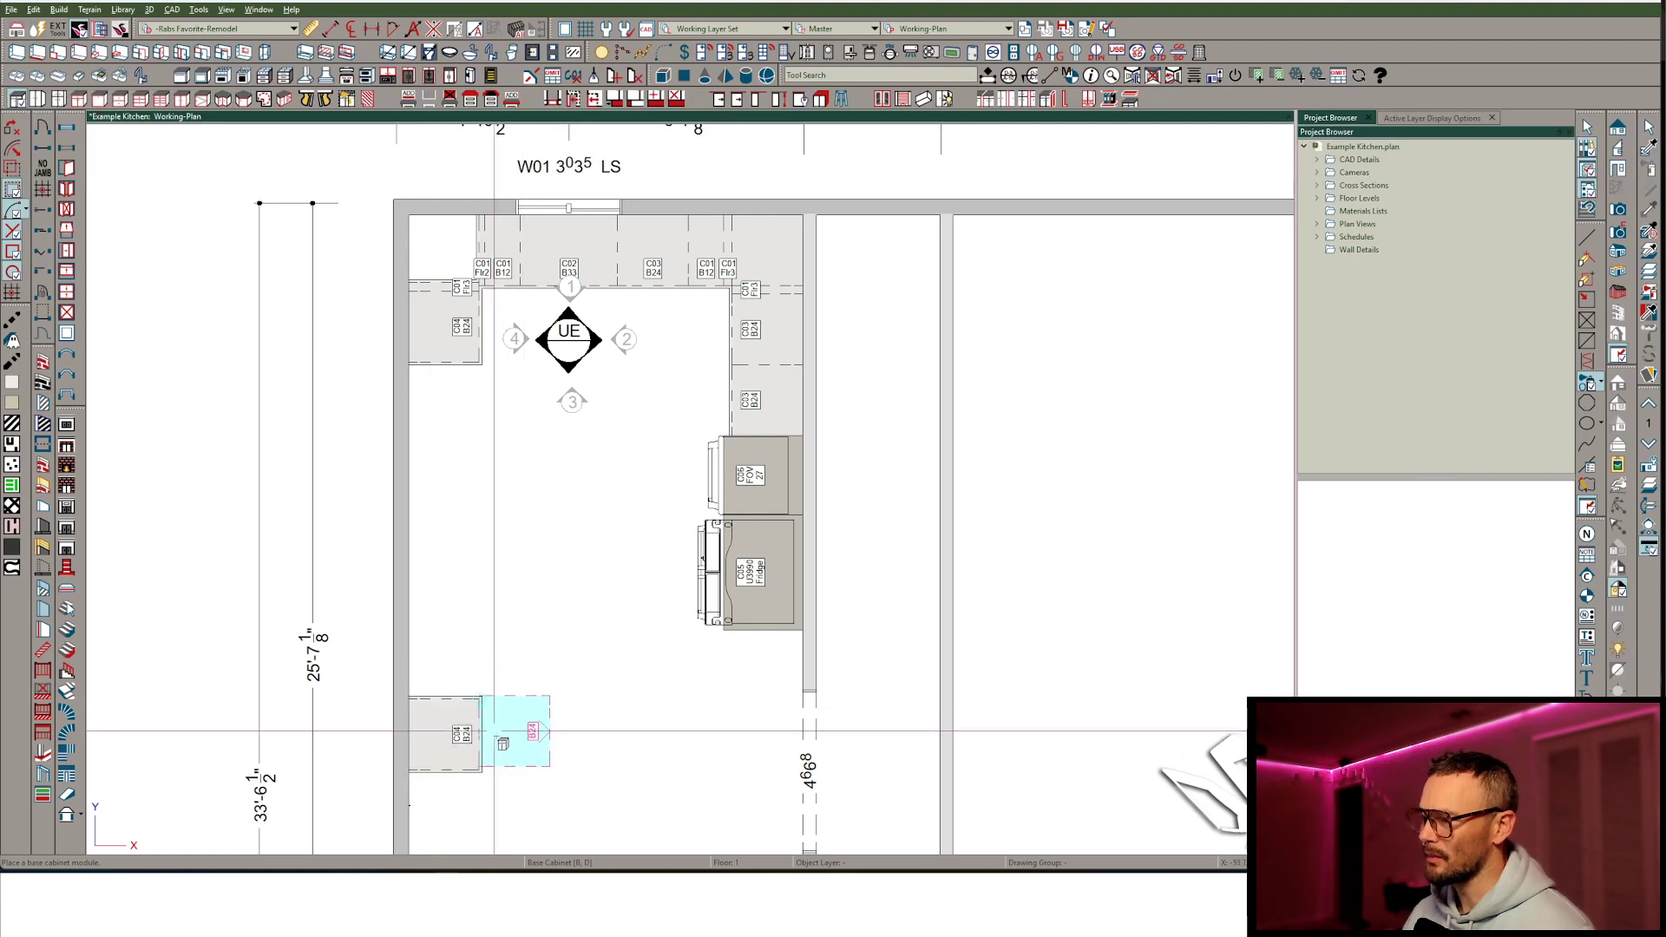
left_click(490, 738)
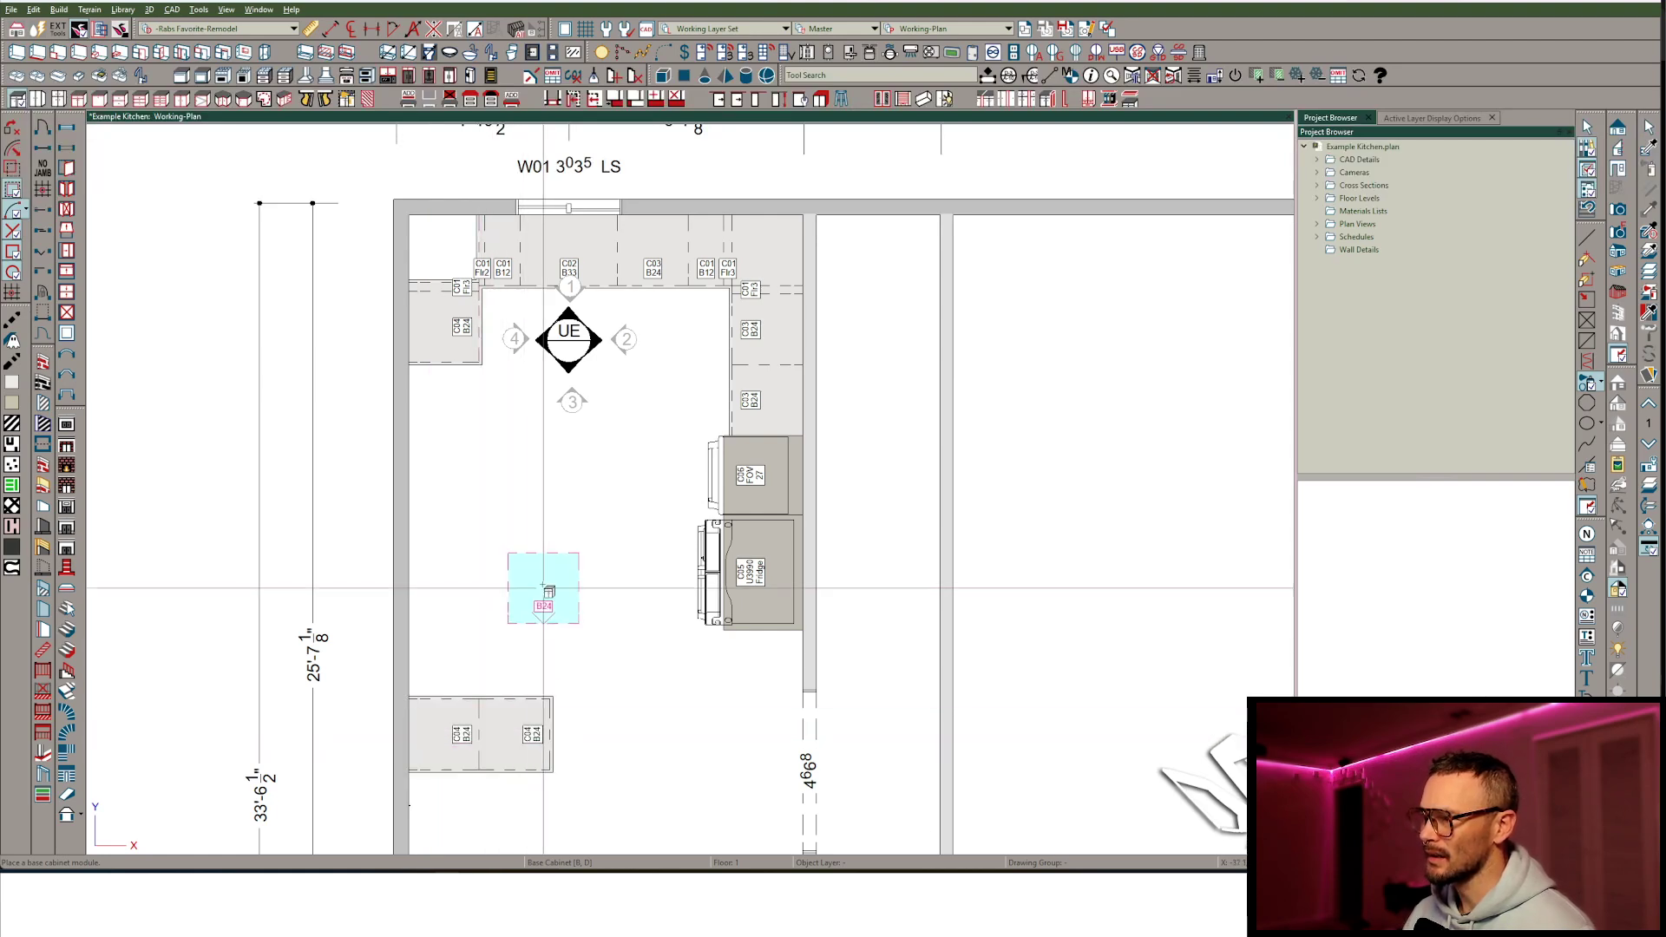
Delete the 24-inch base cabinet below the left wall's filler and place a new 24-inch base cabinet there.
key("space")
left_click(453, 340)
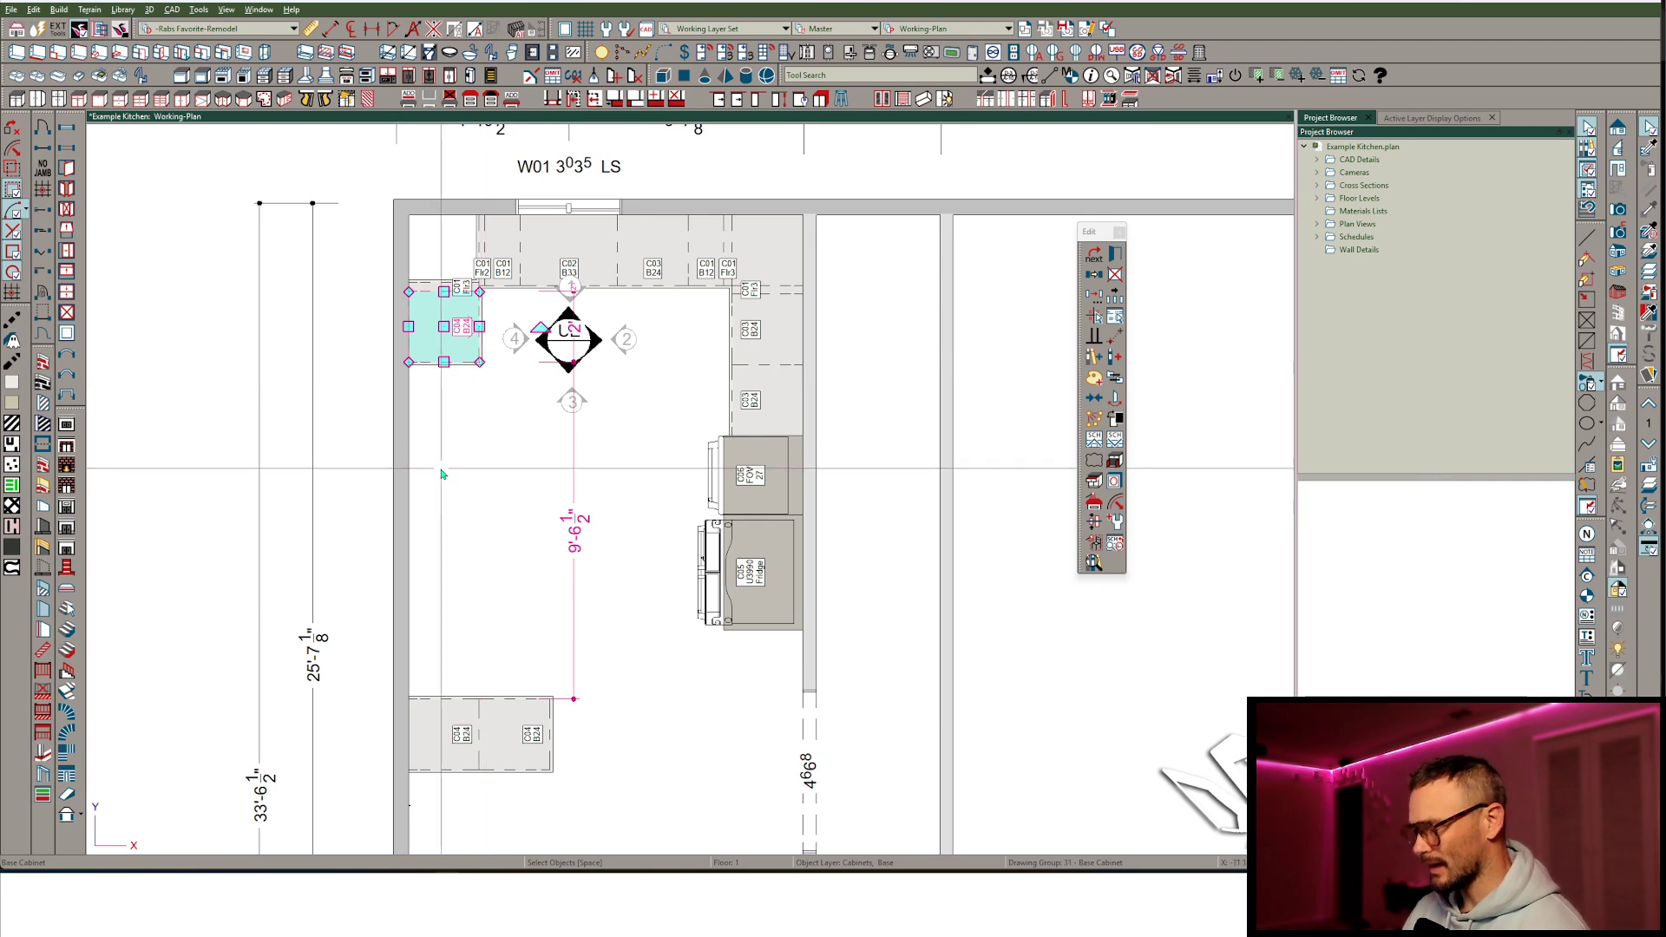
key("Delete")
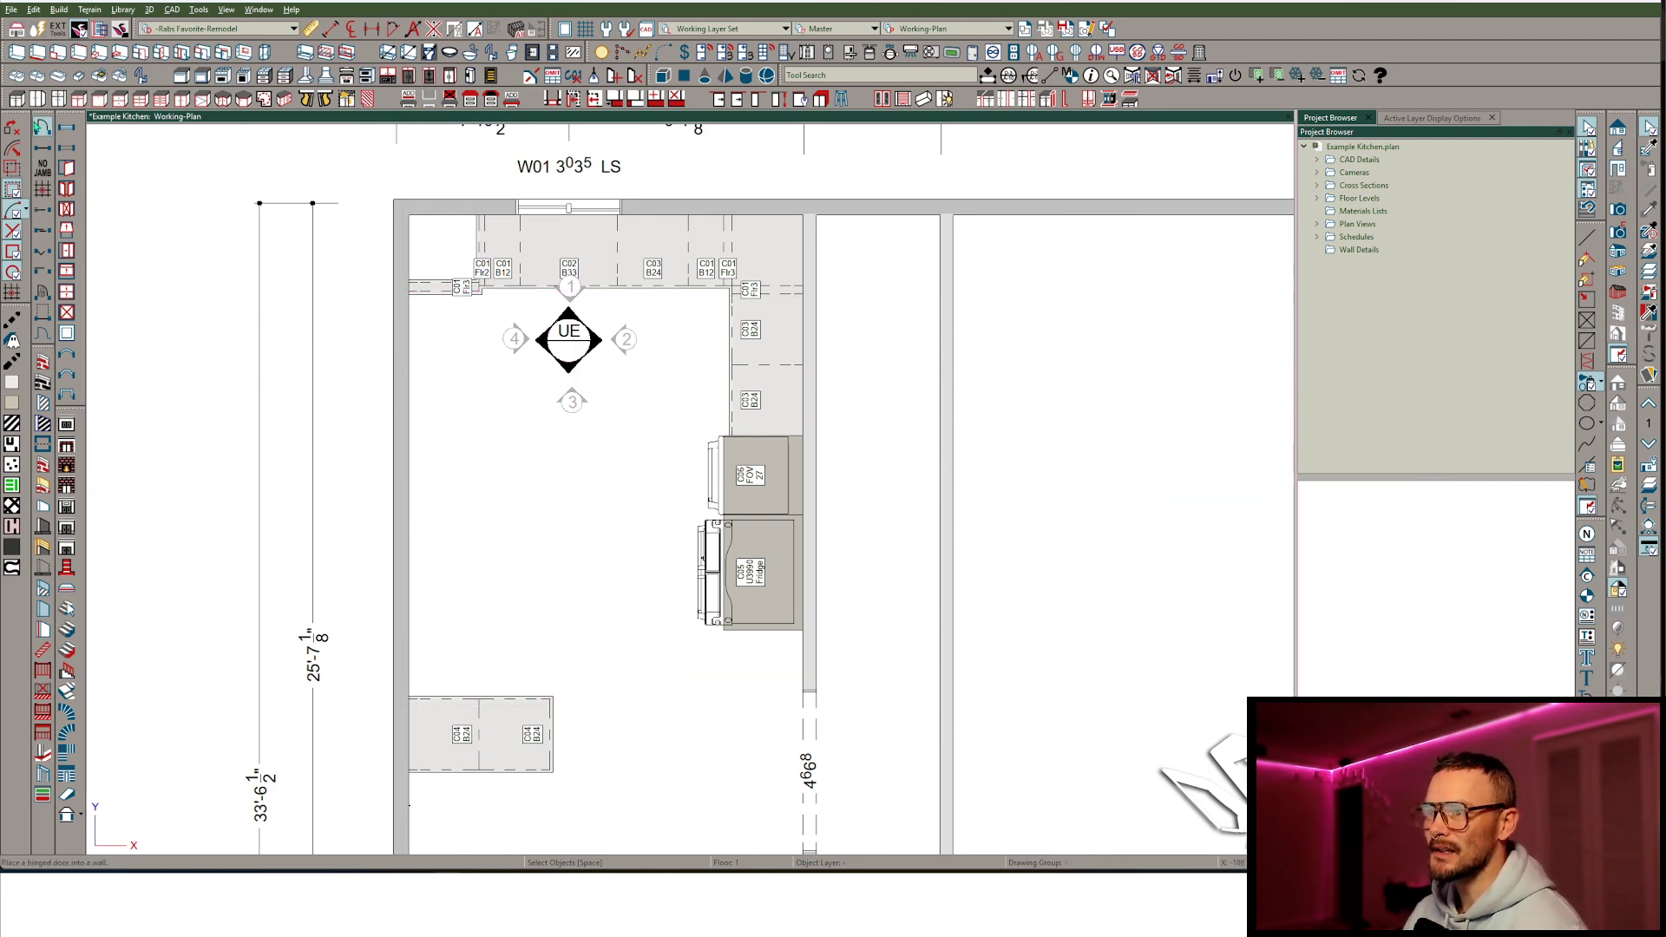
left_click(16, 99)
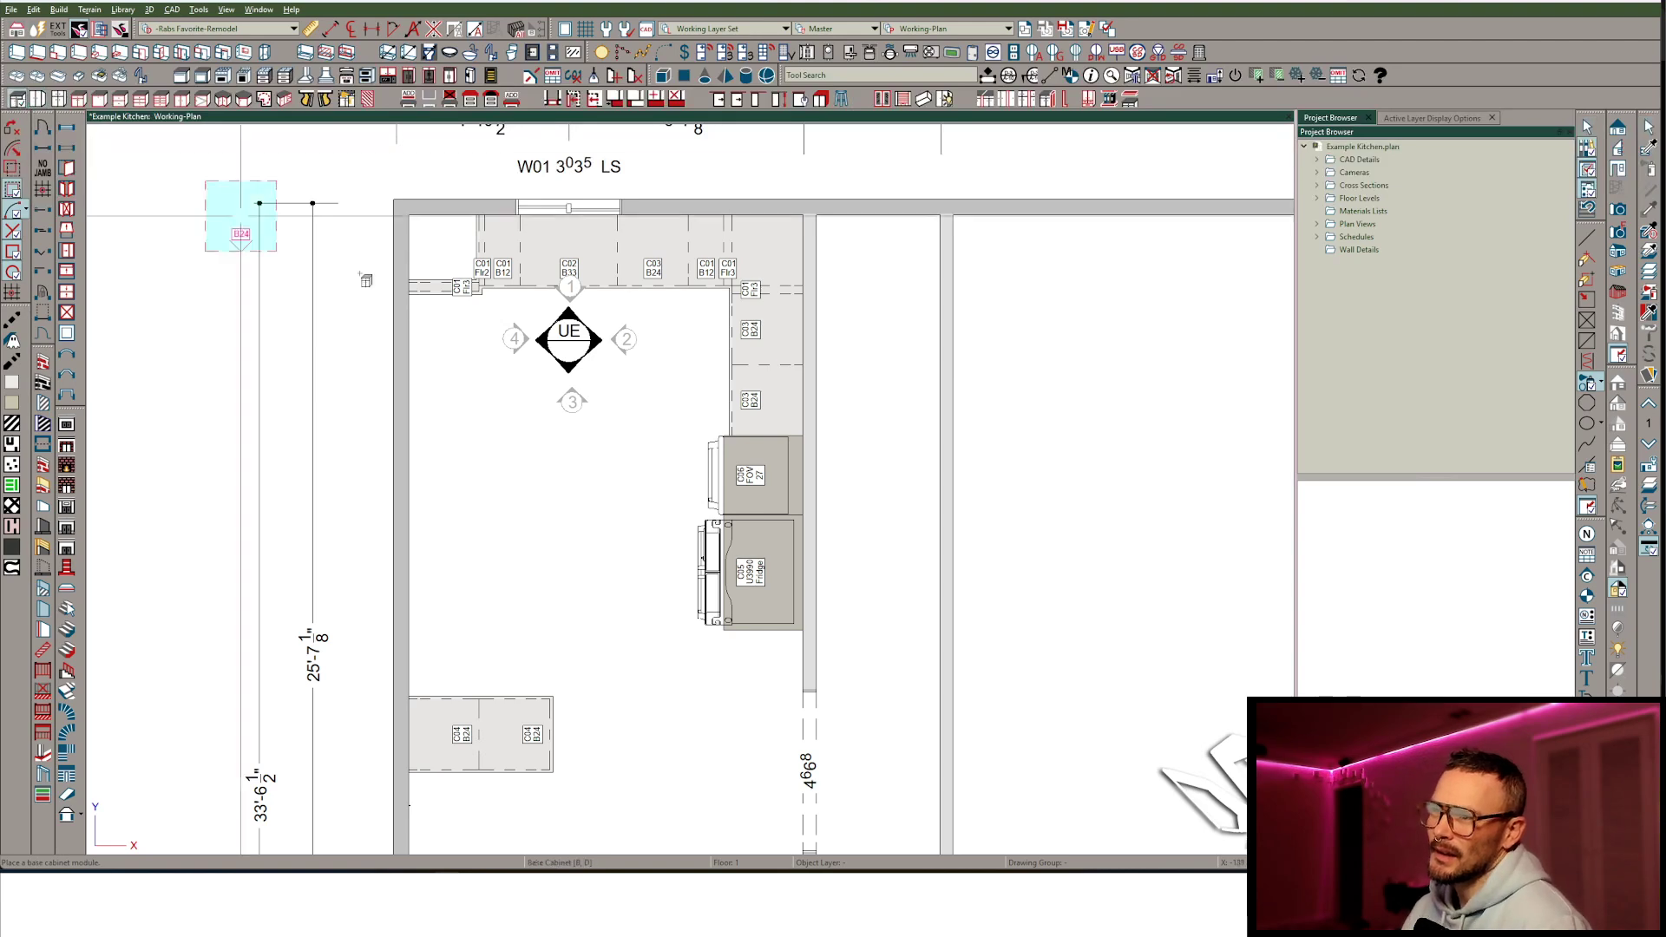
left_click(436, 326)
Add a 9-inch base cabinet below the left wall's 24-inch cabinet and place a gas range directly beneath it.
left_click(445, 398)
left_click_drag(444, 397, 445, 389)
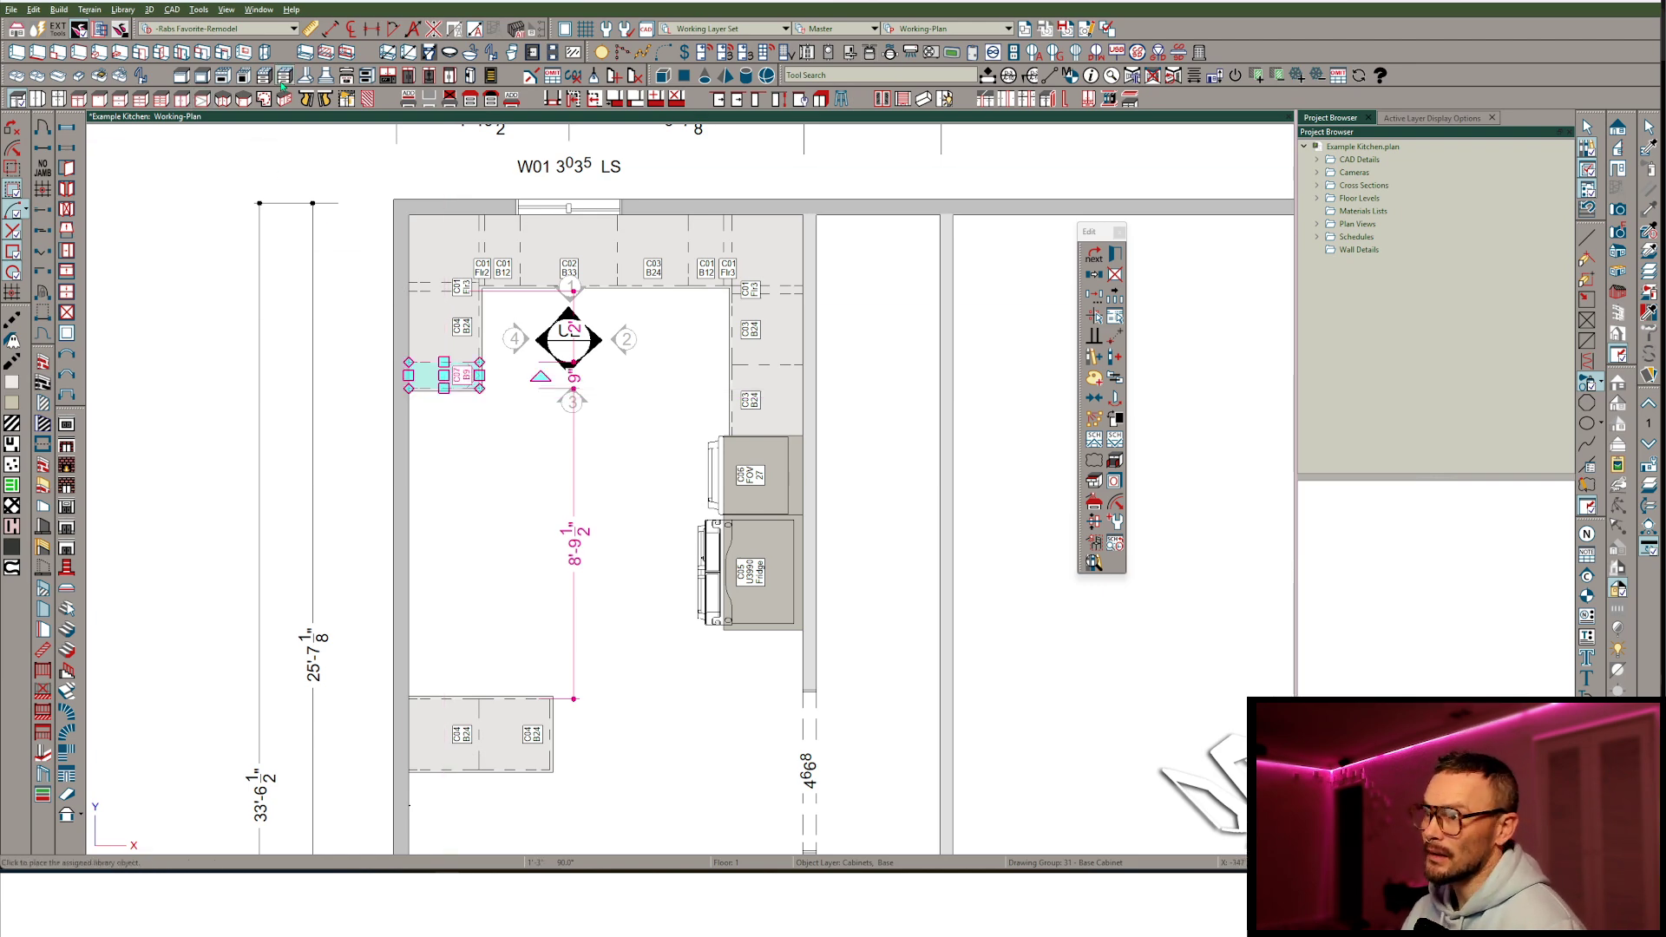
left_click(227, 78)
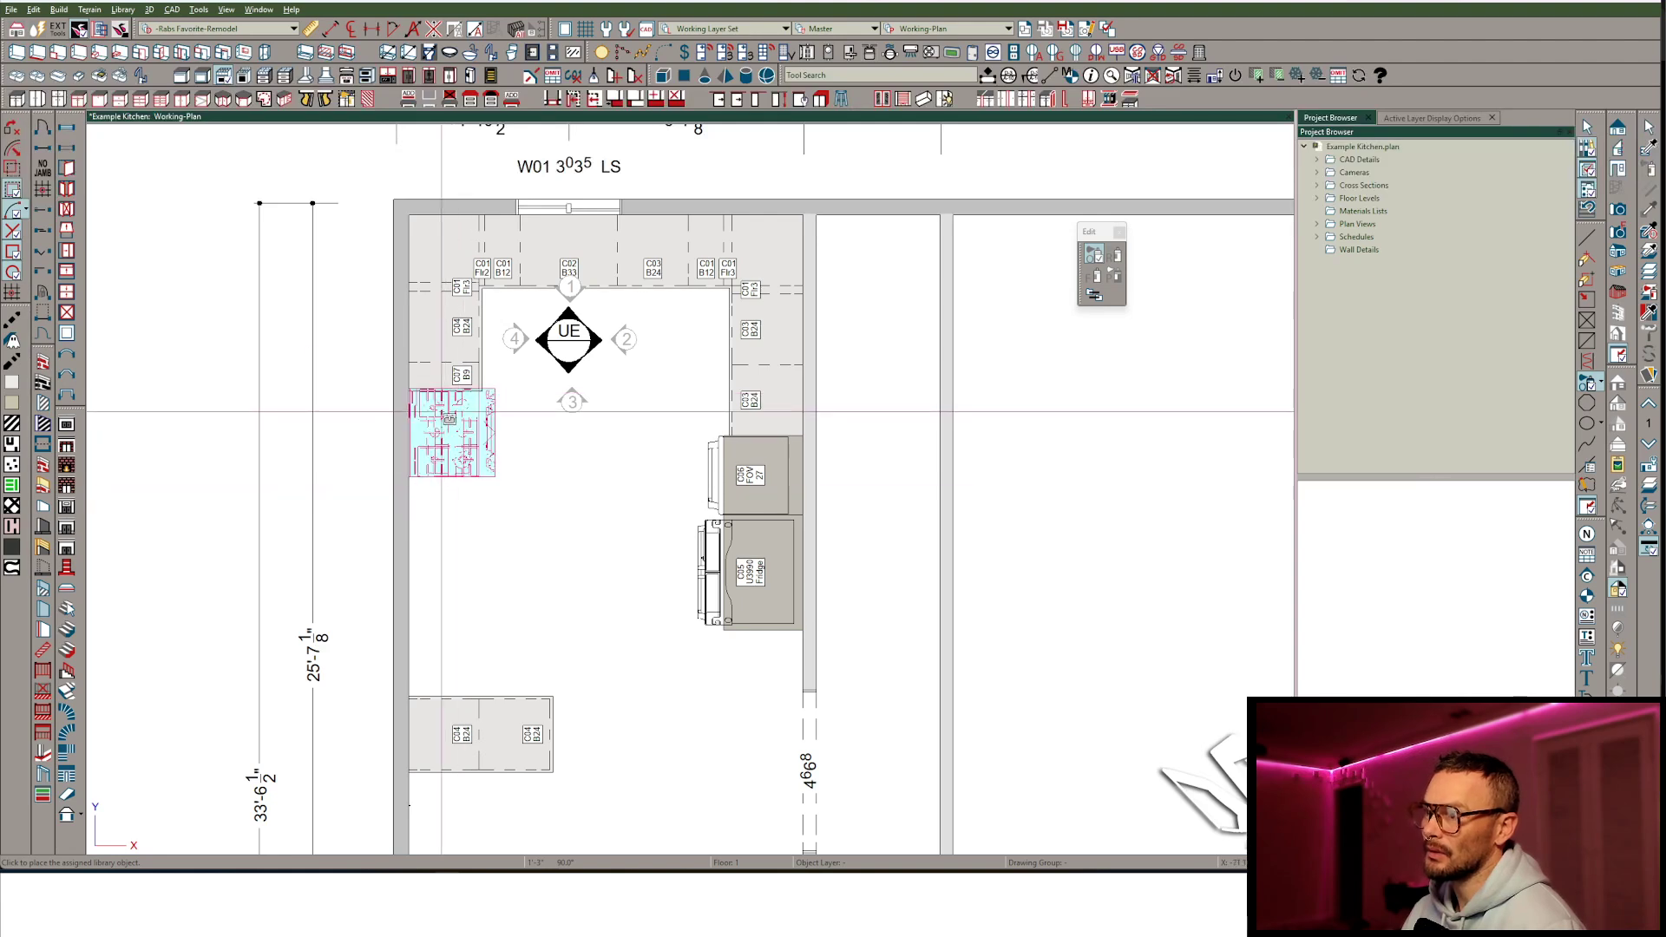
left_click(441, 412)
key("Escape")
Add a 33-inch base cabinet on the left wall directly below the range.
left_click(458, 336)
key("ctrl+c")
key("ctrl+v")
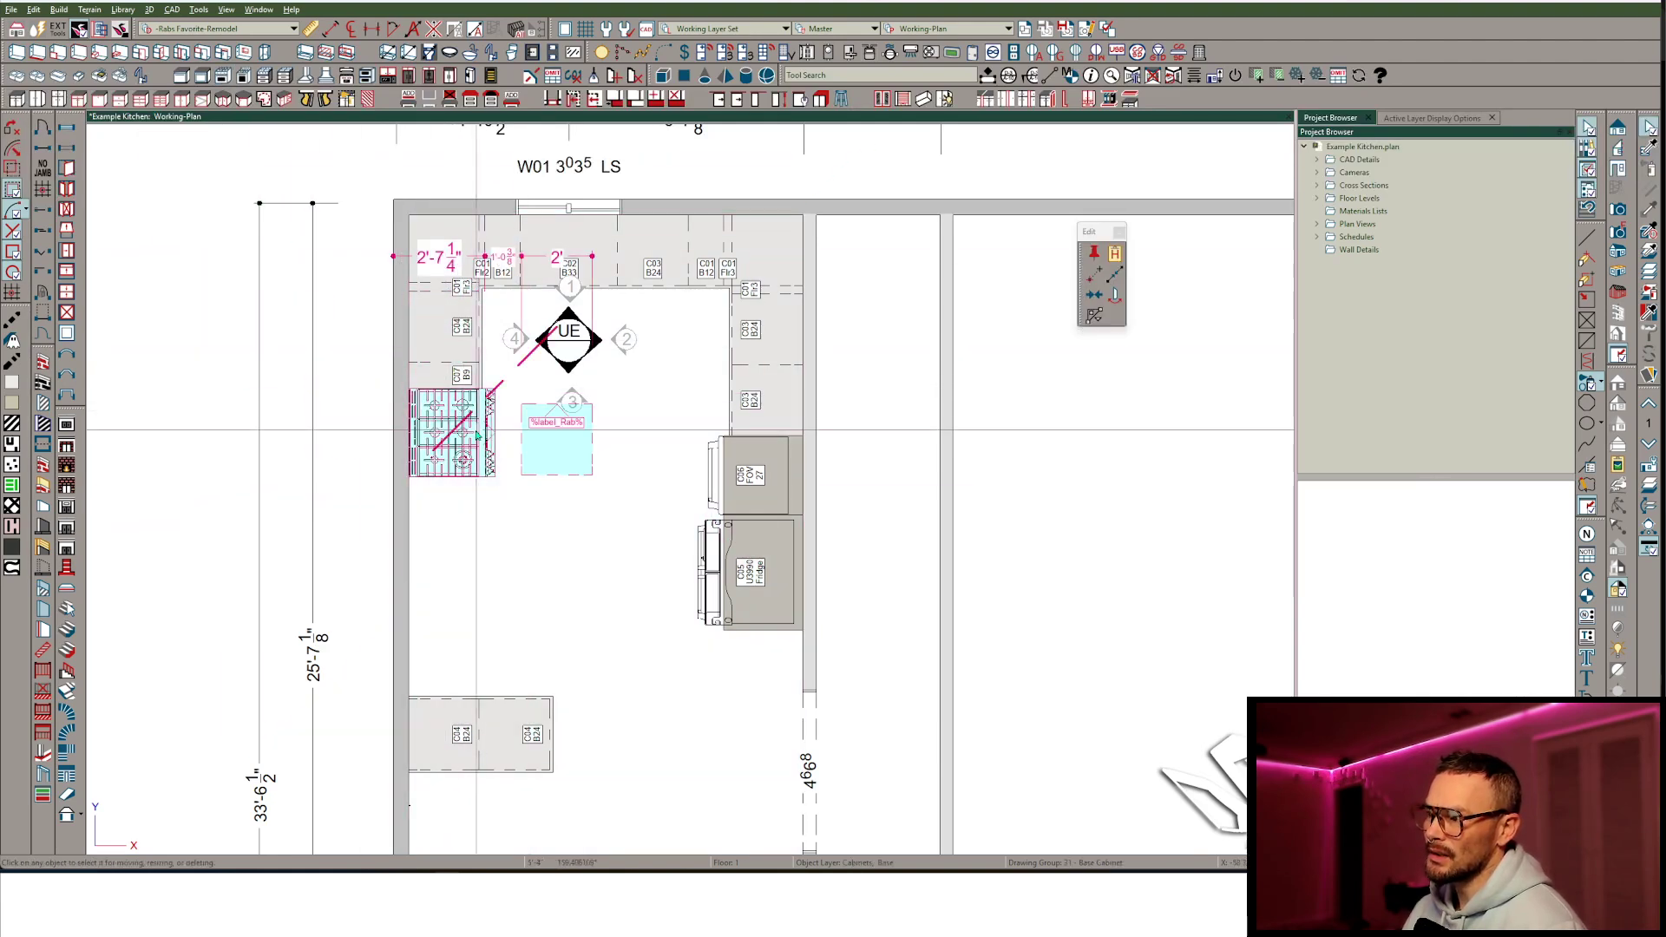
left_click(453, 514)
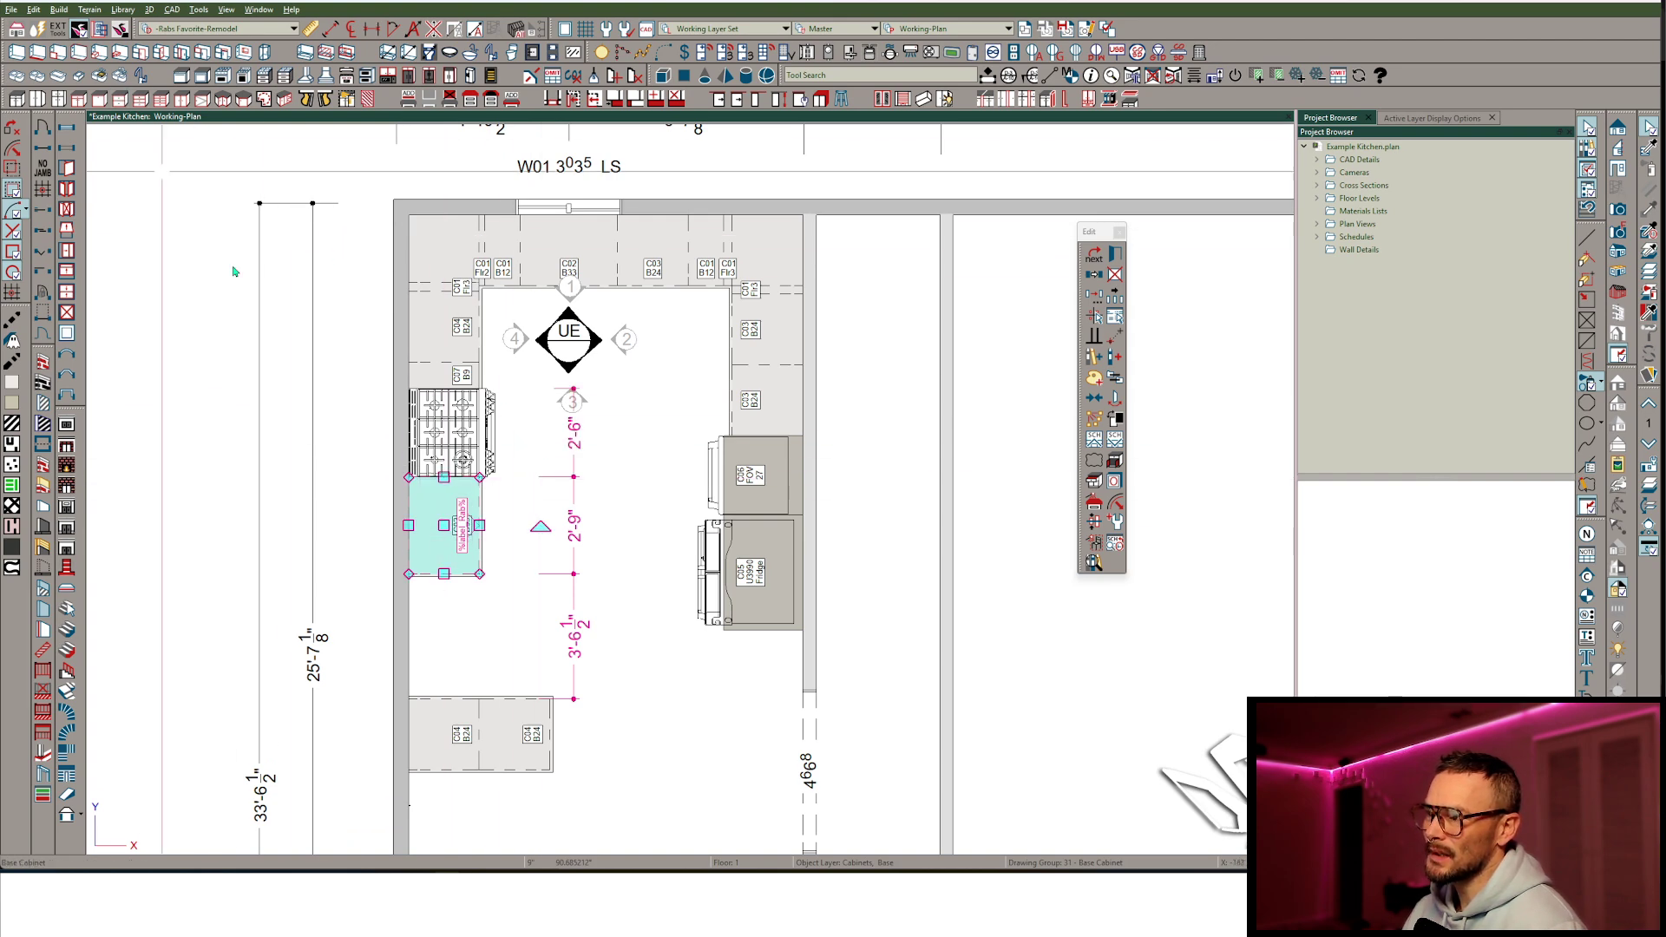
Place a 24-inch base cabinet below the left wall's 33-inch one and fit an 18-inch base cabinet between it and the peninsula.
left_click(18, 100)
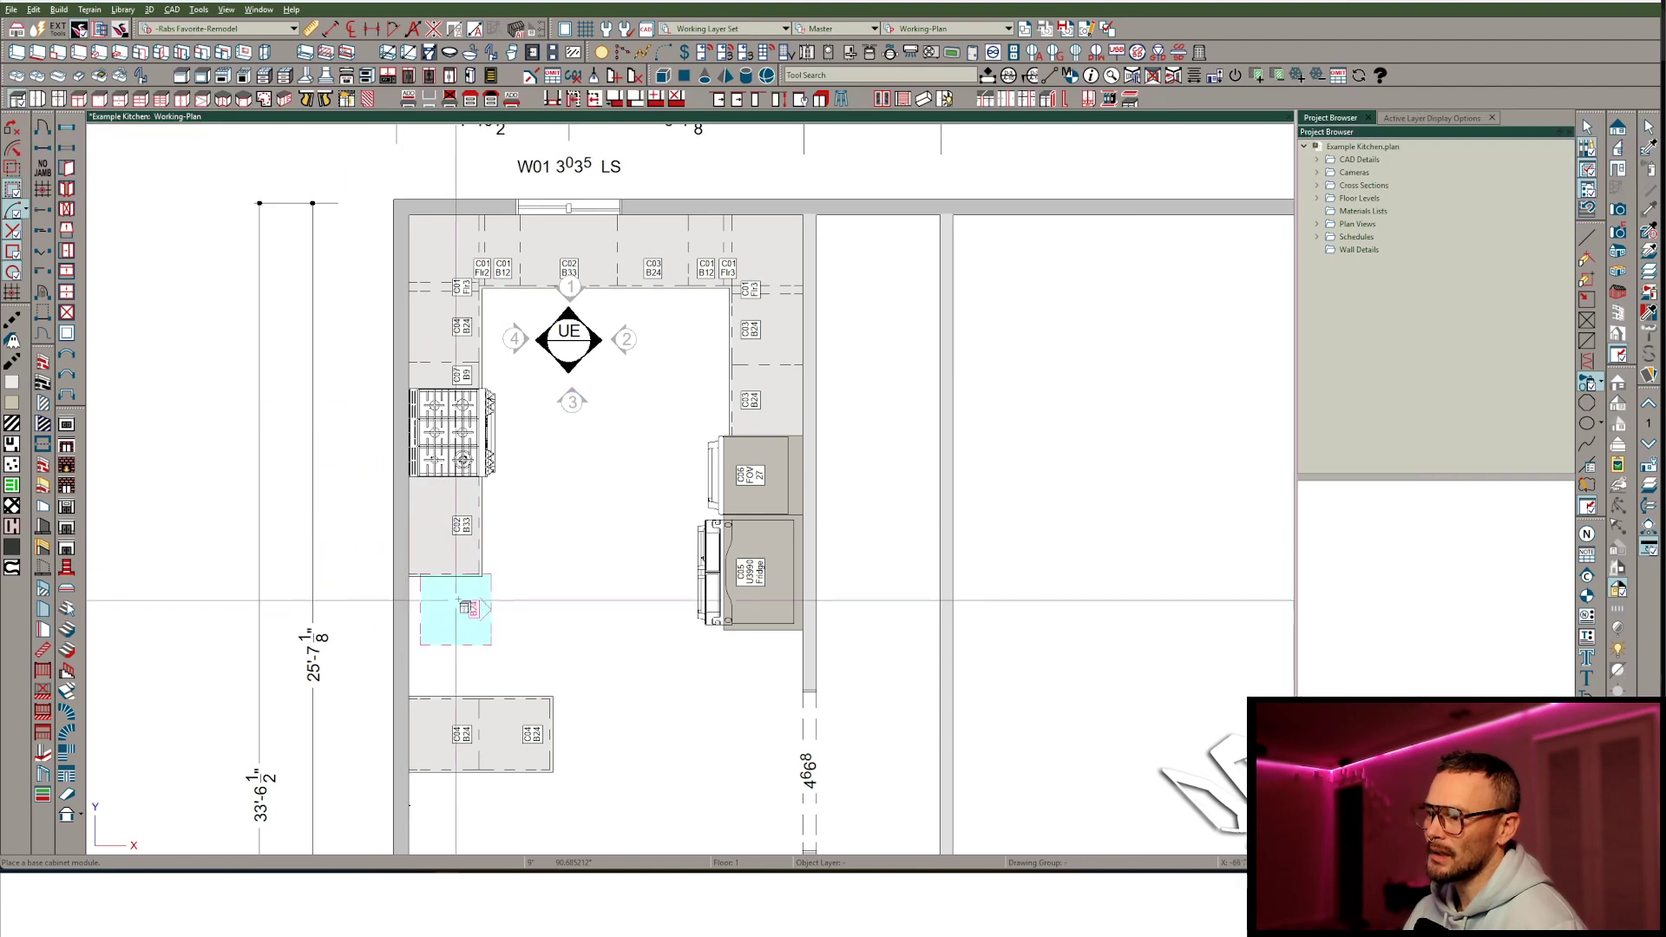
left_click(438, 588)
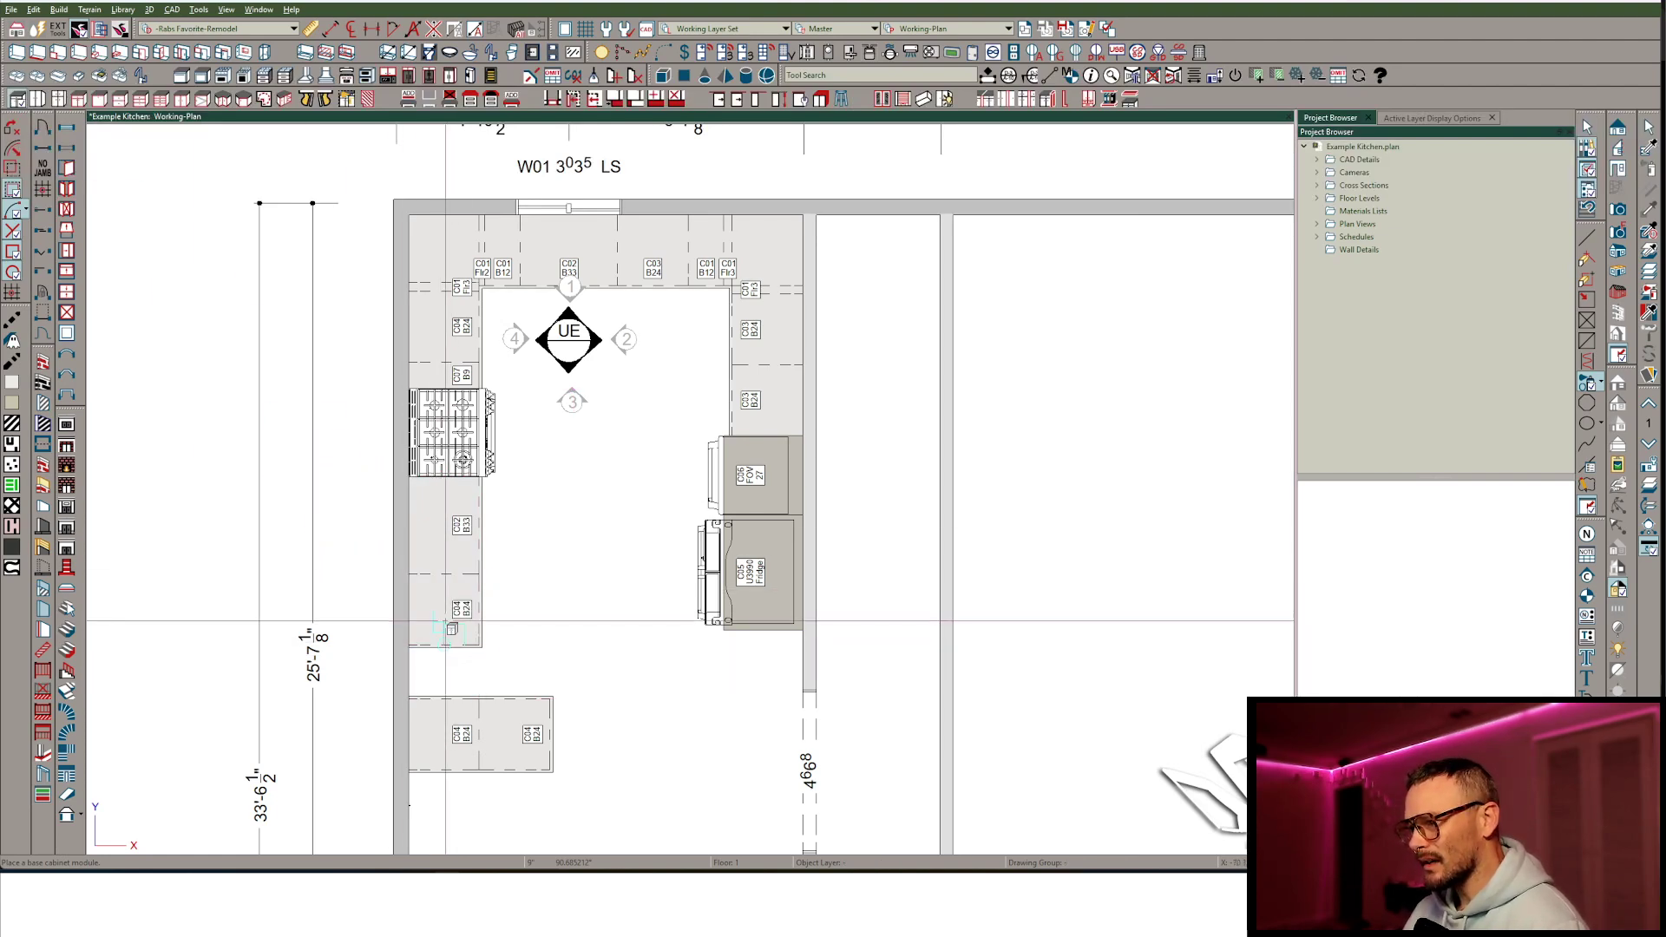
left_click(449, 668)
left_click(449, 668)
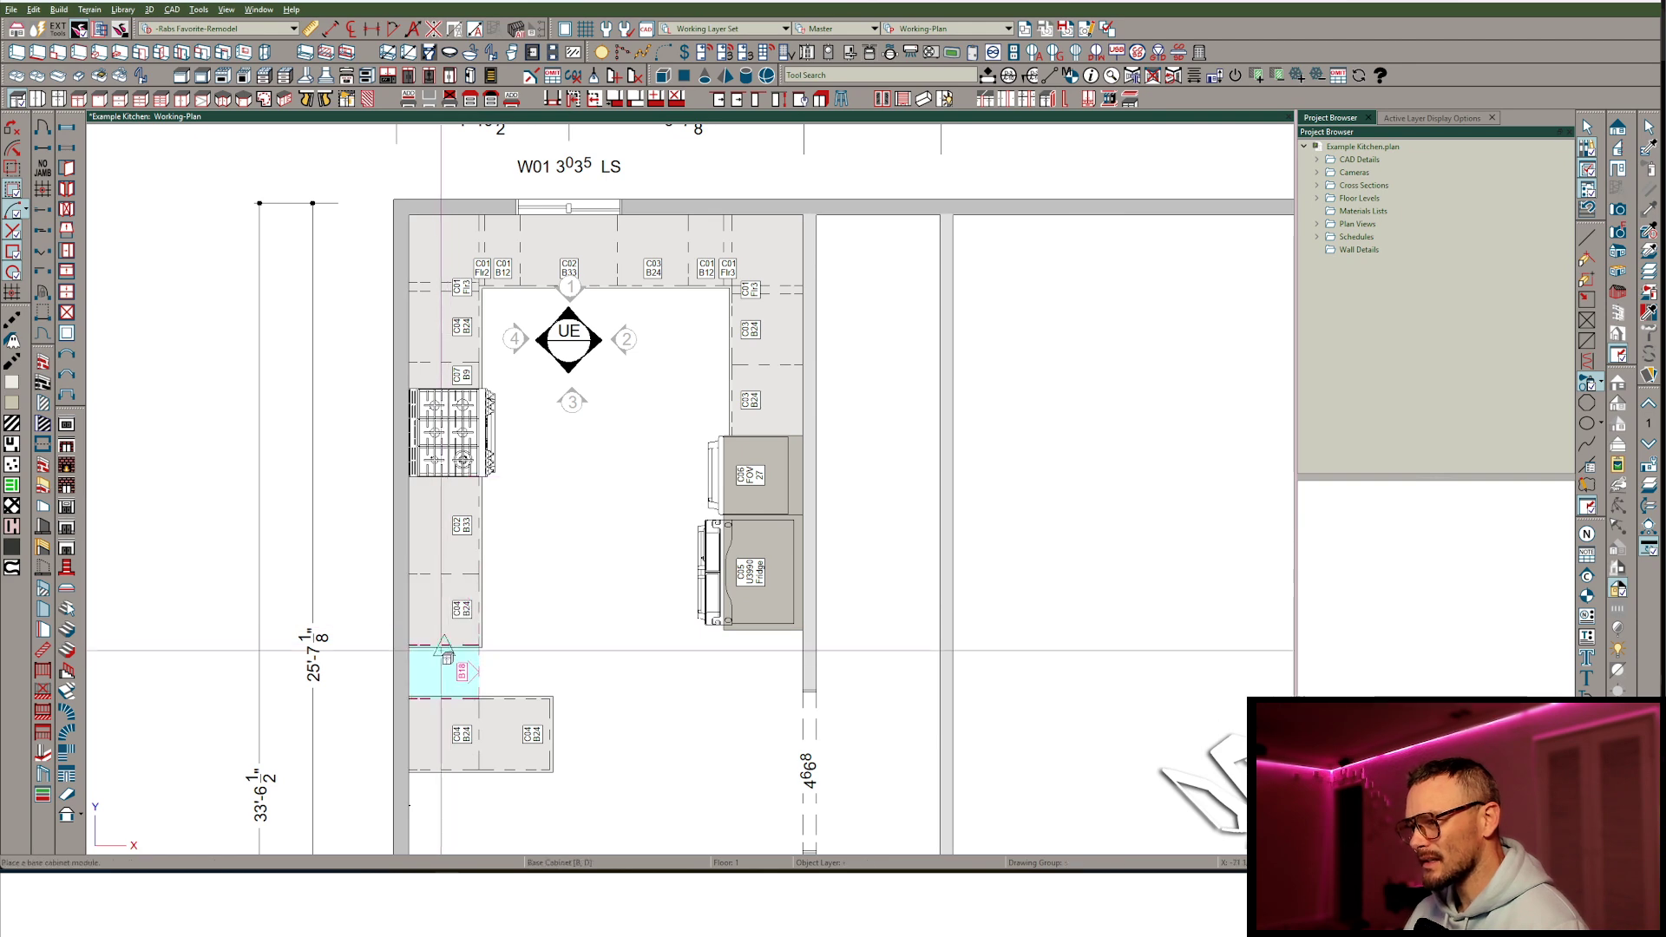
scroll(447, 668, "up", 3)
left_click_drag(447, 685, 443, 669)
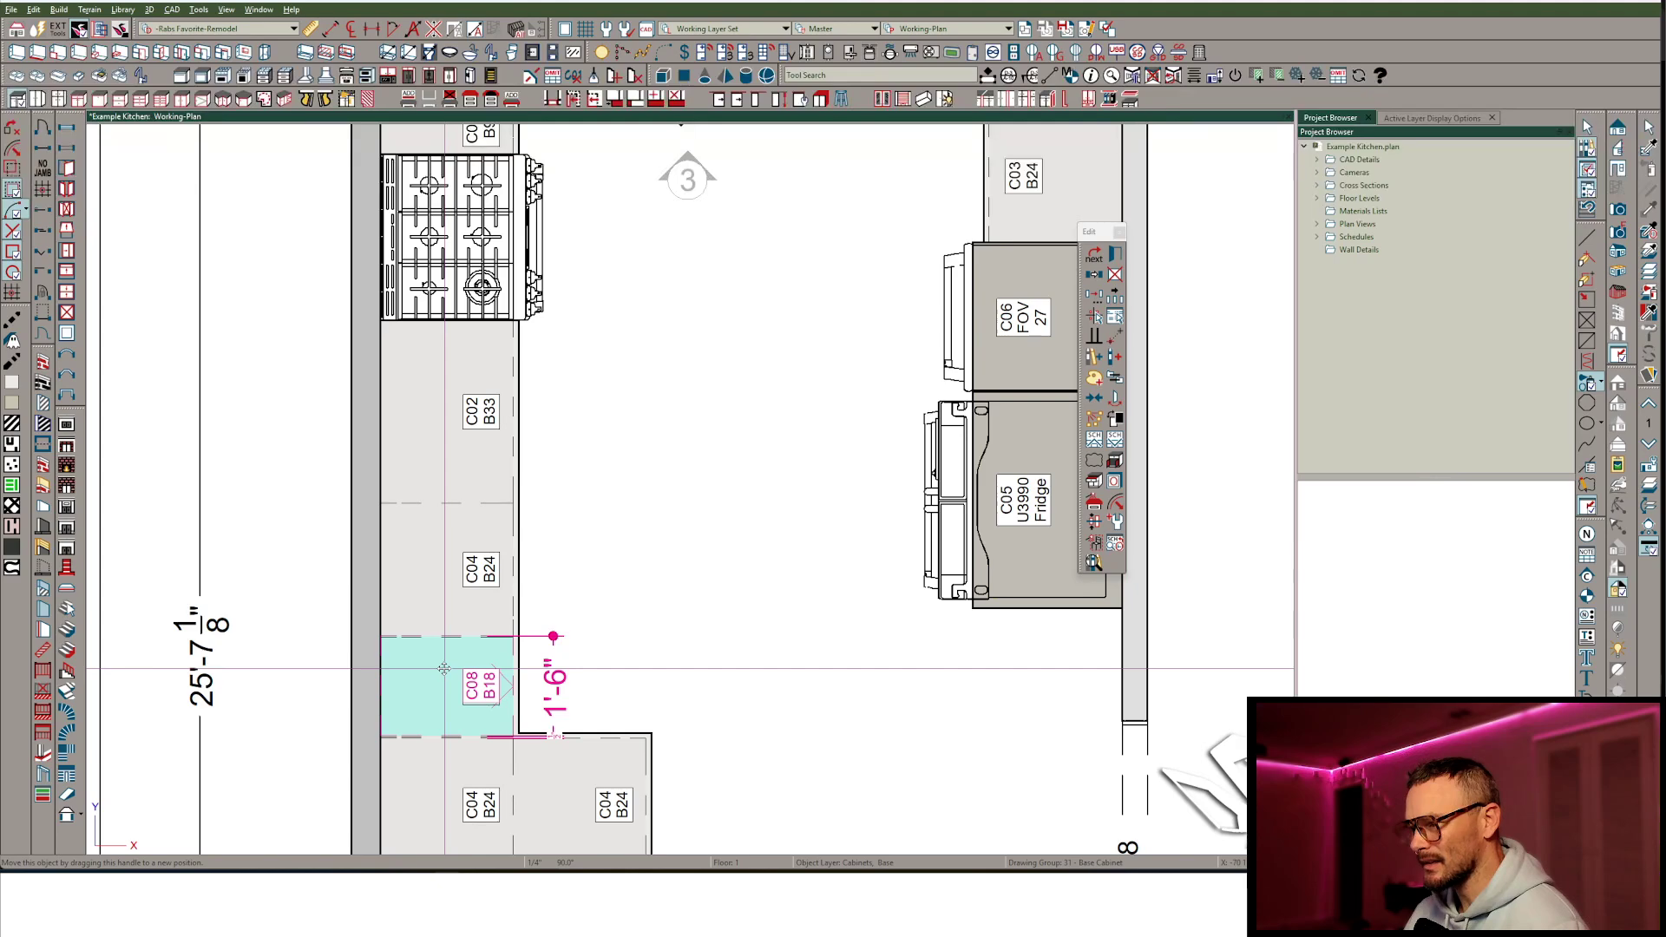
Move both 24-inch peninsula cabinets together 2 inches down, away from the left wall's 18-inch base cabinet.
scroll(445, 669, "down", 3)
left_click(574, 760)
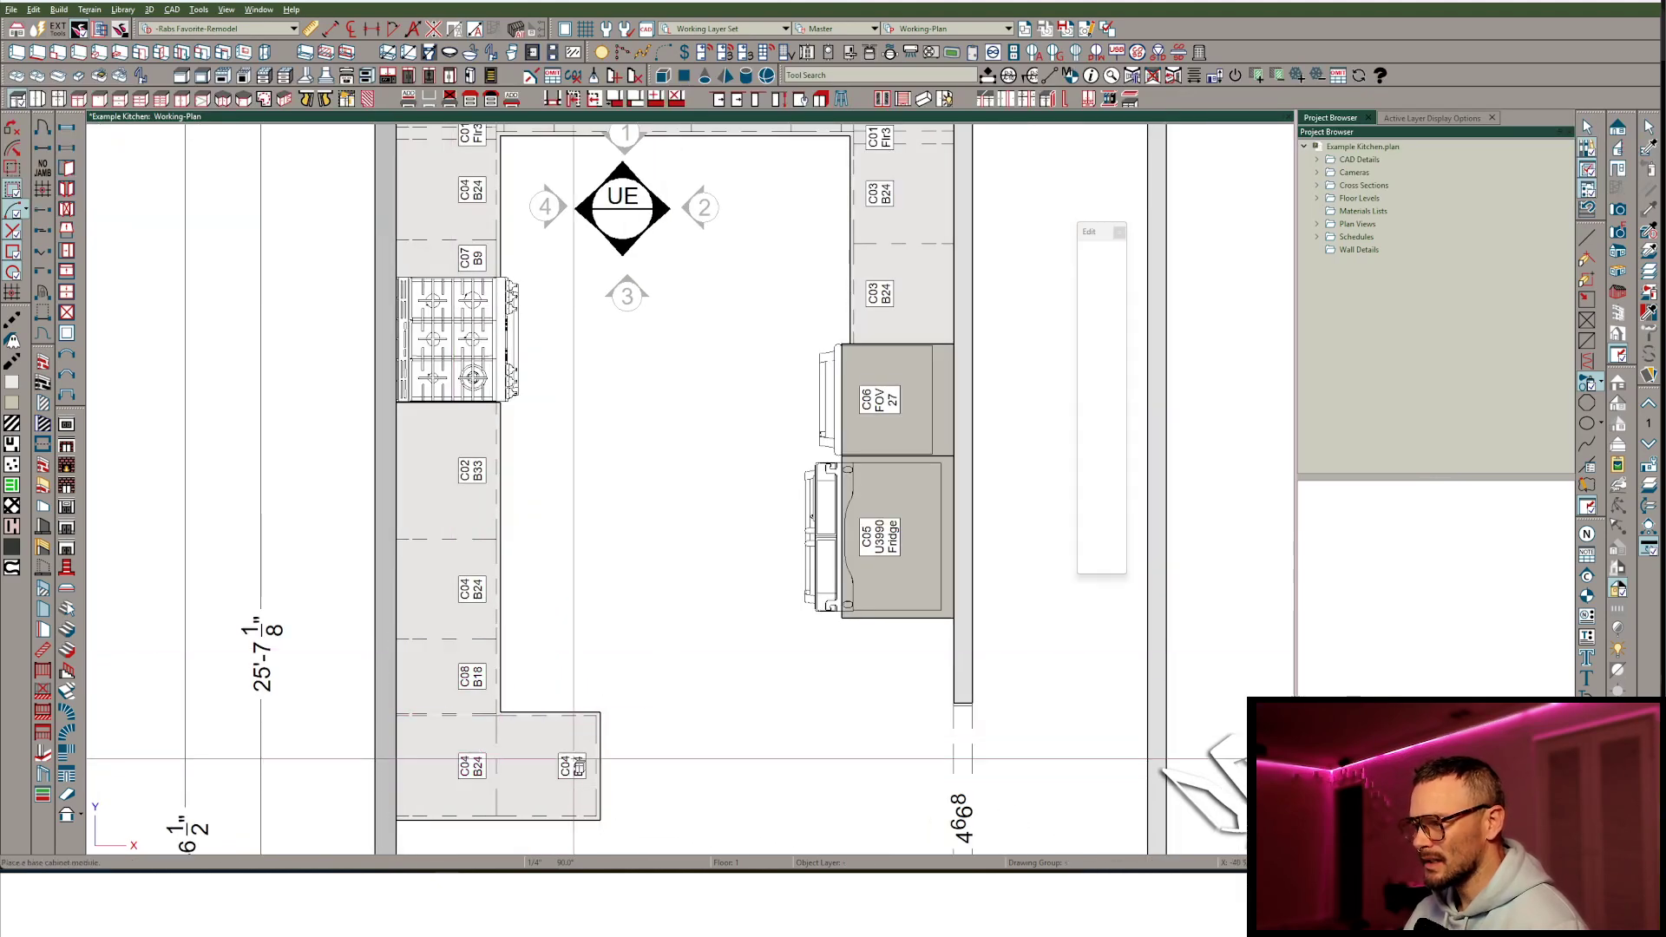
scroll(579, 765, "down", 3)
scroll(514, 765, "up", 2)
mouse_move(514, 772)
left_mouse_down()
mouse_move(513, 753)
mouse_move(515, 799)
left_mouse_up()
key("Tab")
type("2")
key("Return")
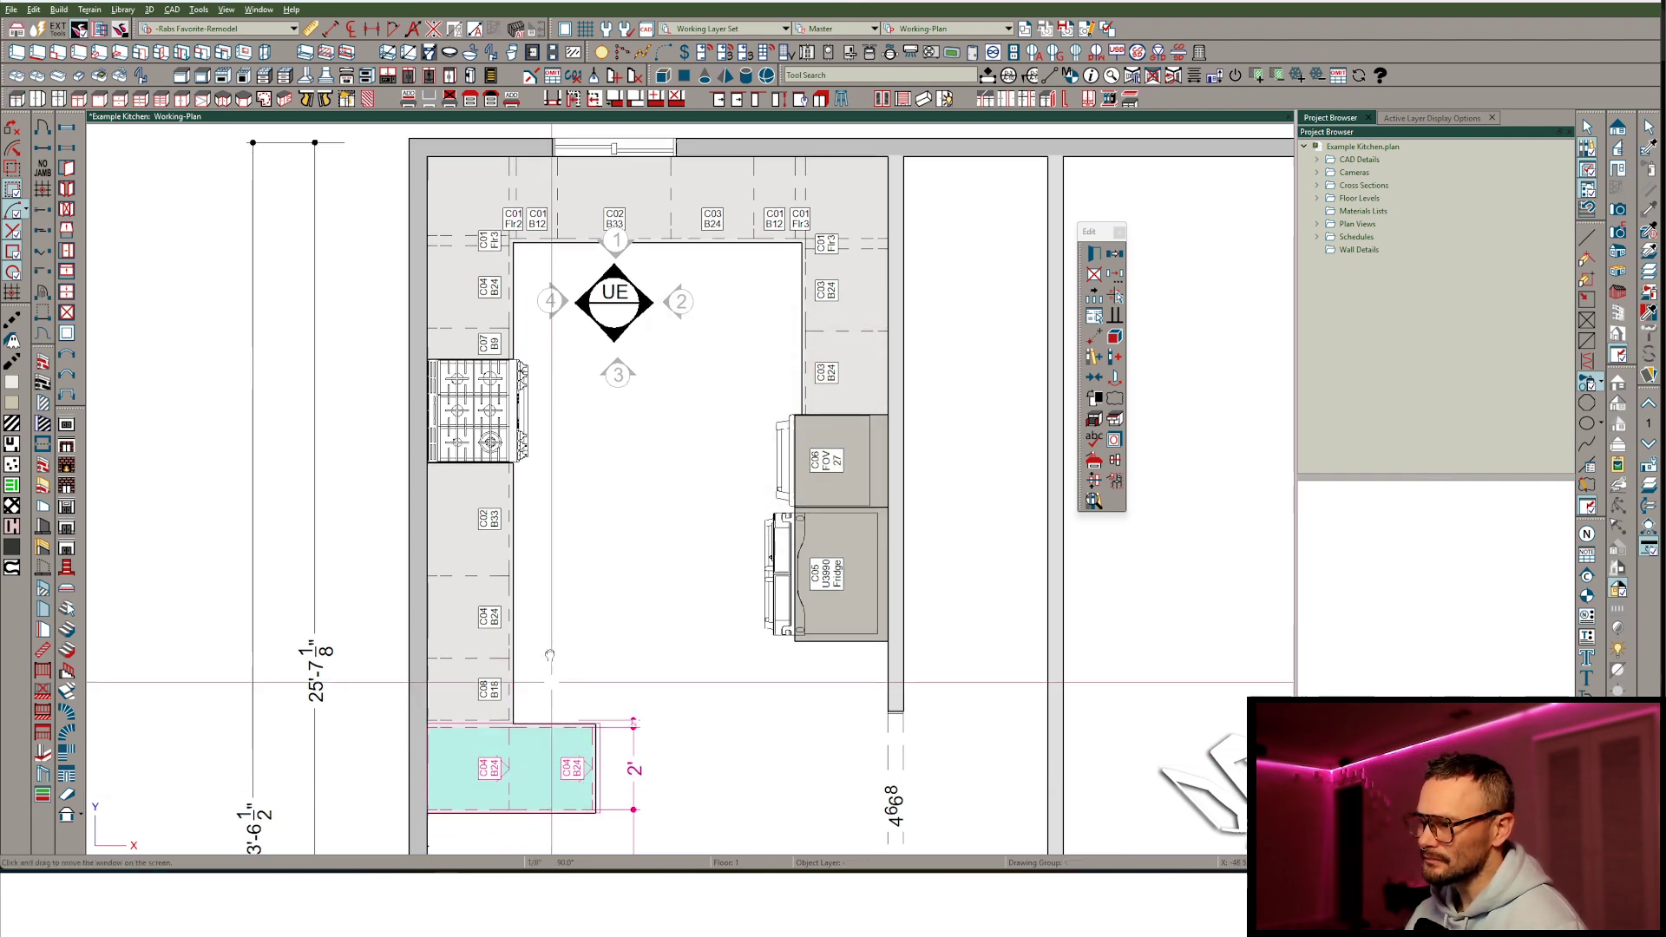
Rotate the peninsula cabinet next to the wall to face away from the kitchen and narrow it to 21 inches.
middle_click_drag(549, 640, 556, 401)
left_click(498, 518)
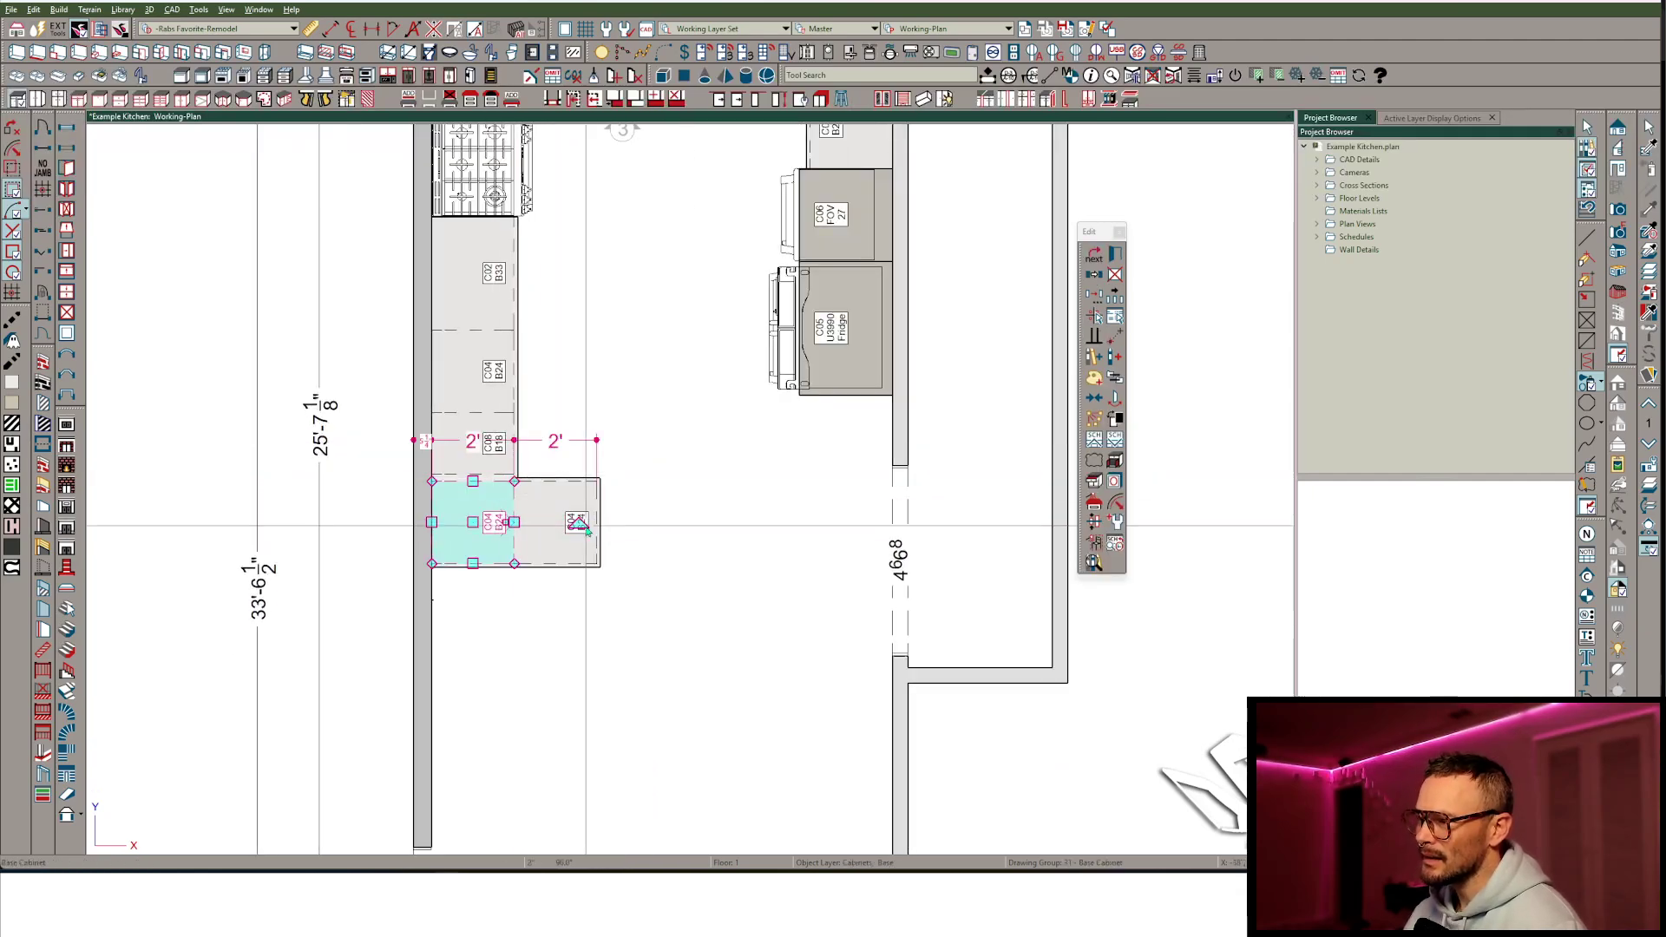
left_click_drag(580, 522, 468, 617)
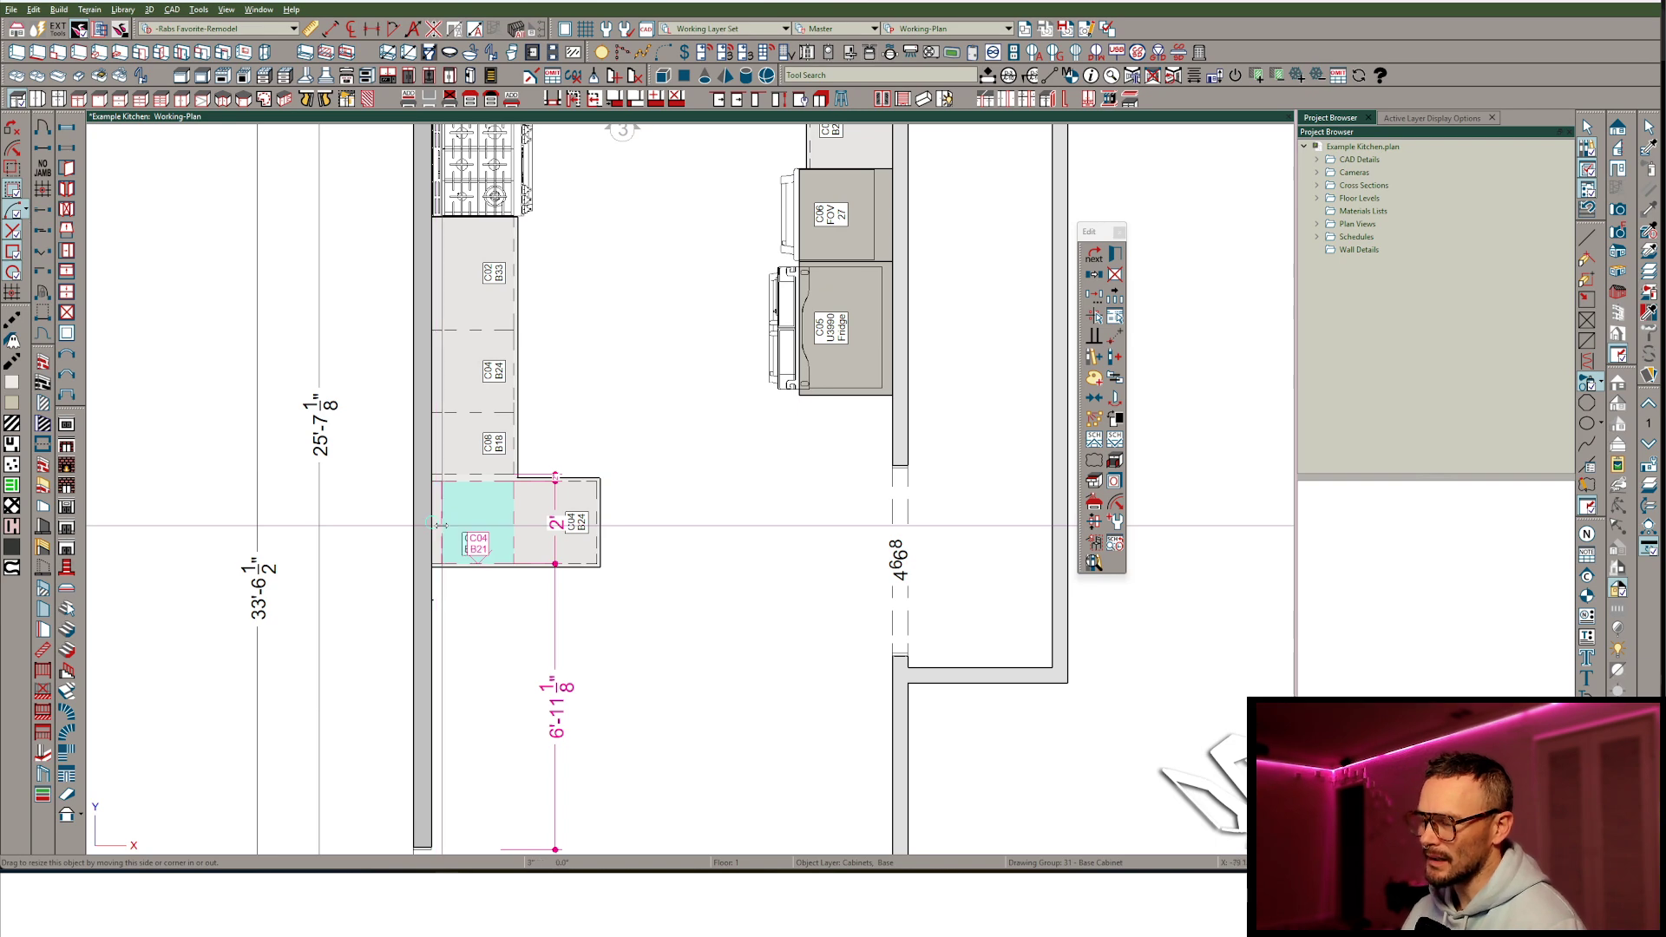
Move the outer 24-inch peninsula cabinet horizontally away from the wall-side cabinet, leaving a narrow gap between them.
left_click_drag(479, 522, 573, 521)
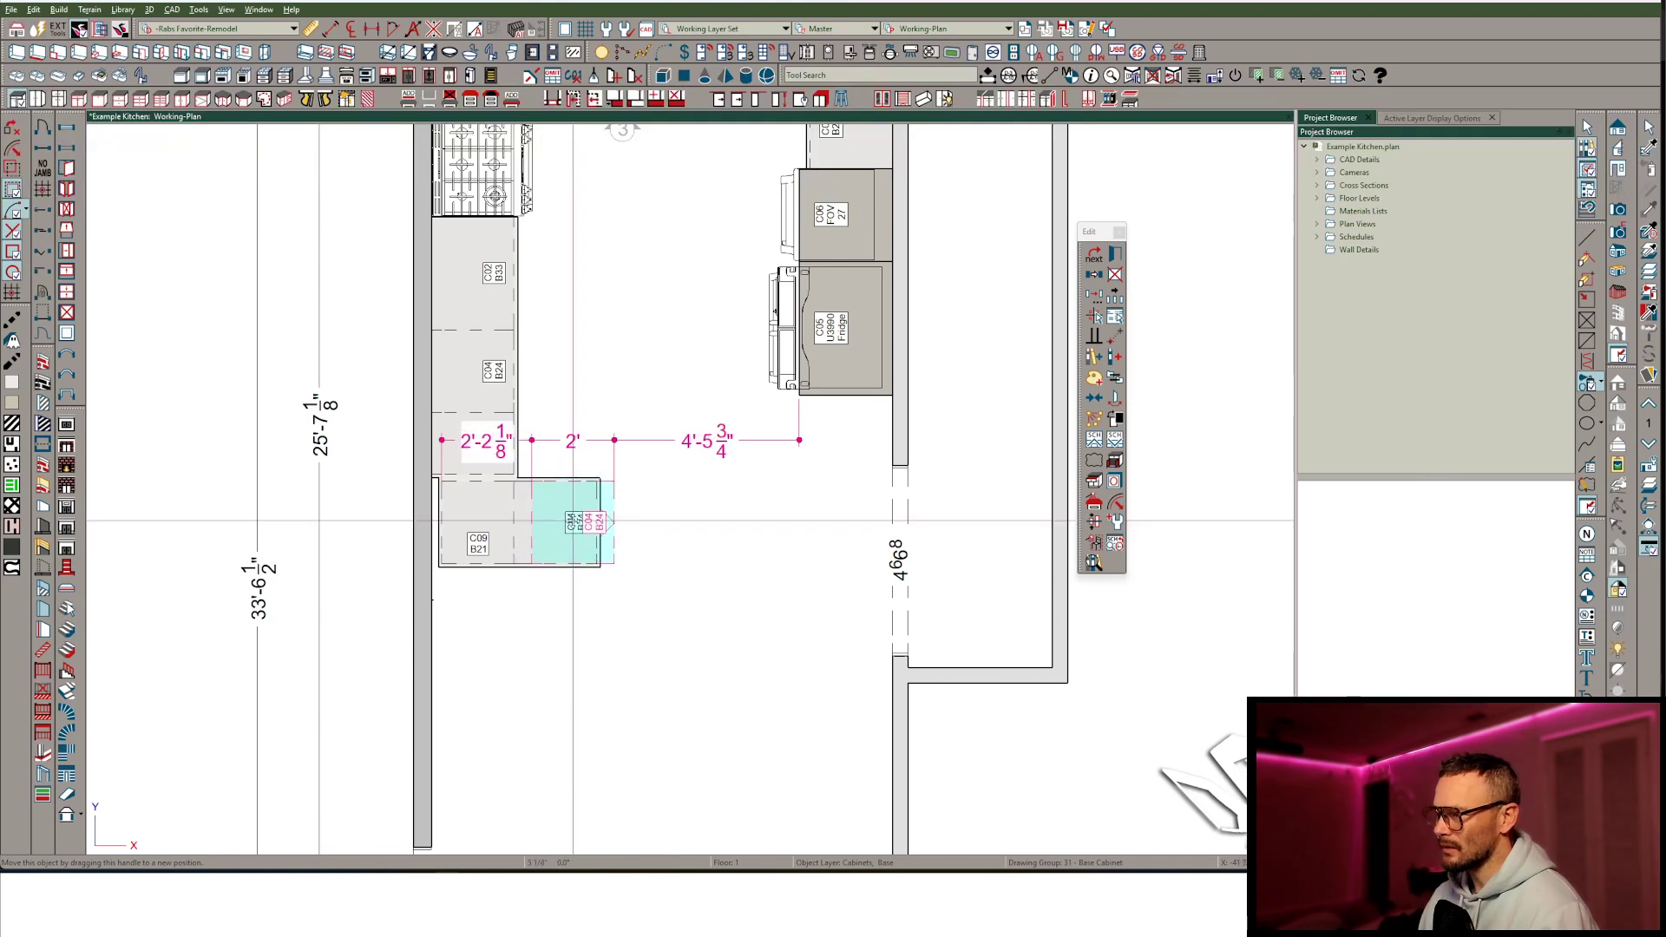
key("Tab")
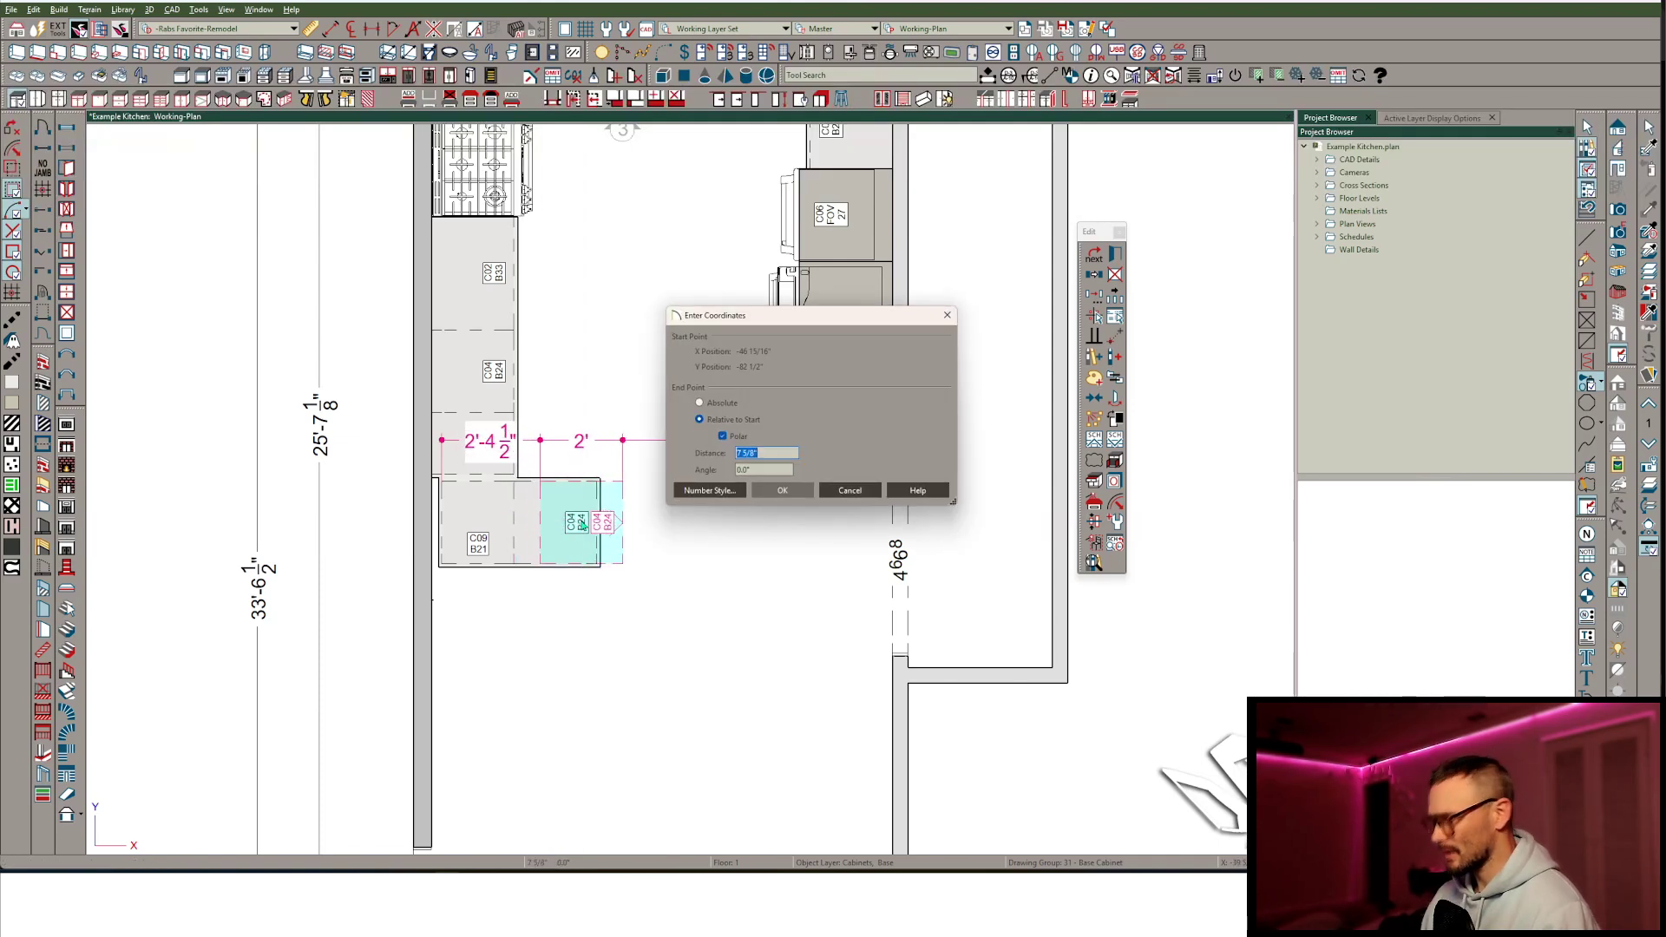
key("Return")
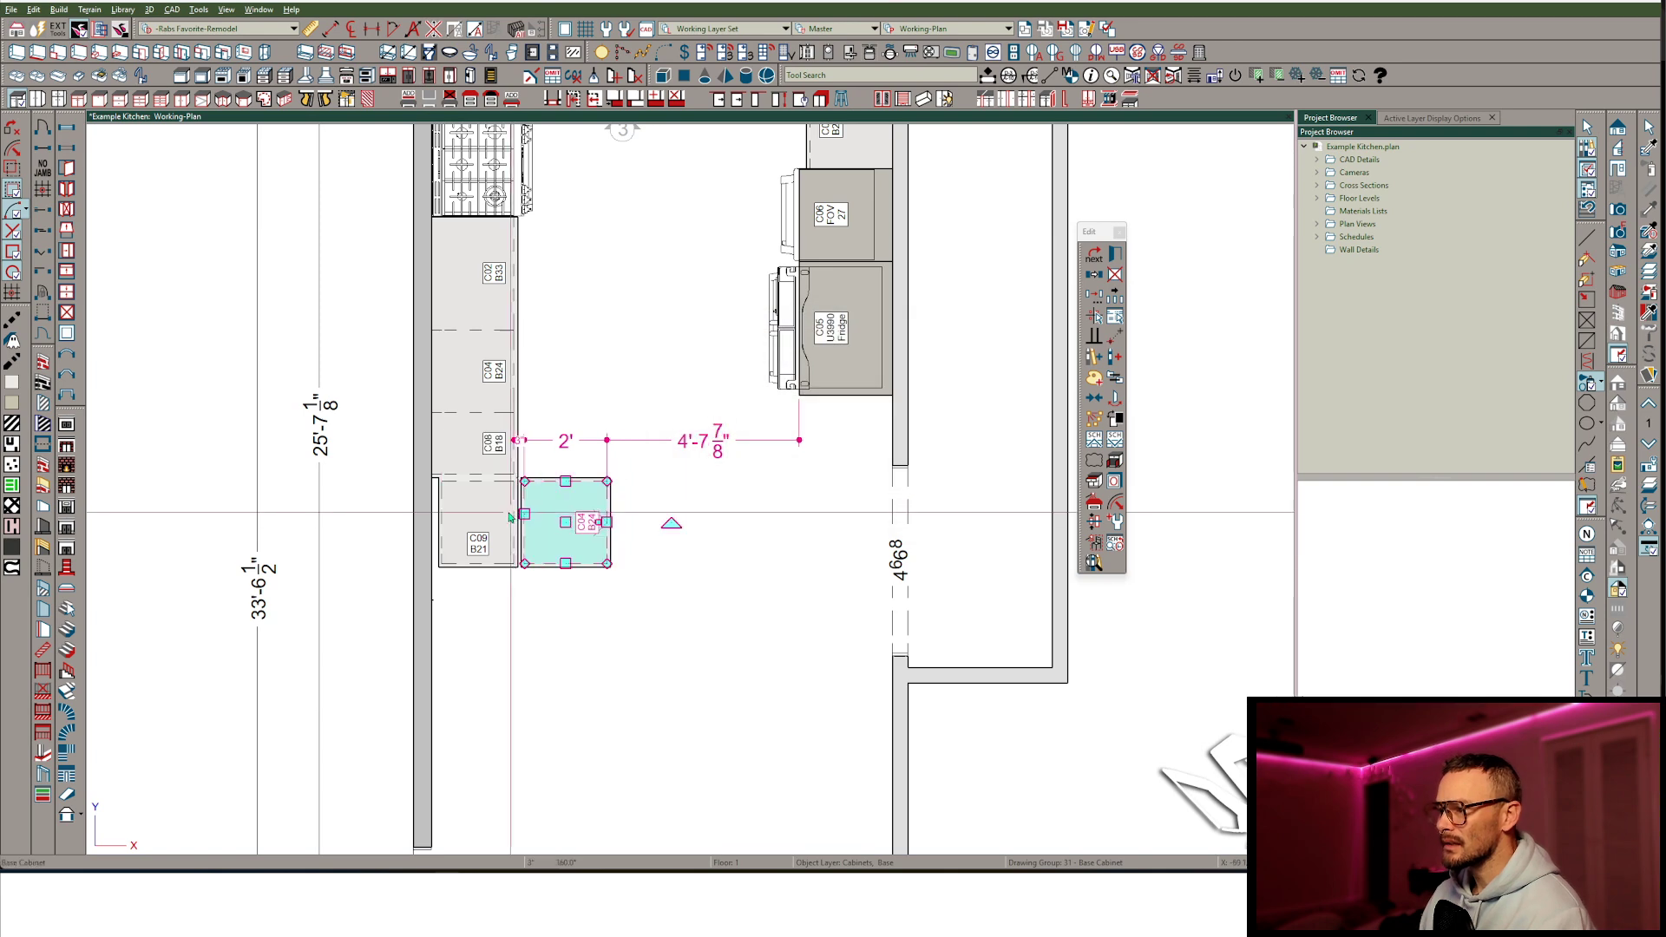
Narrow the wall-side peninsula cabinet to 18 inches from its outer side.
left_click(508, 511)
scroll(508, 509, "up", 3)
left_click_drag(522, 509, 518, 473)
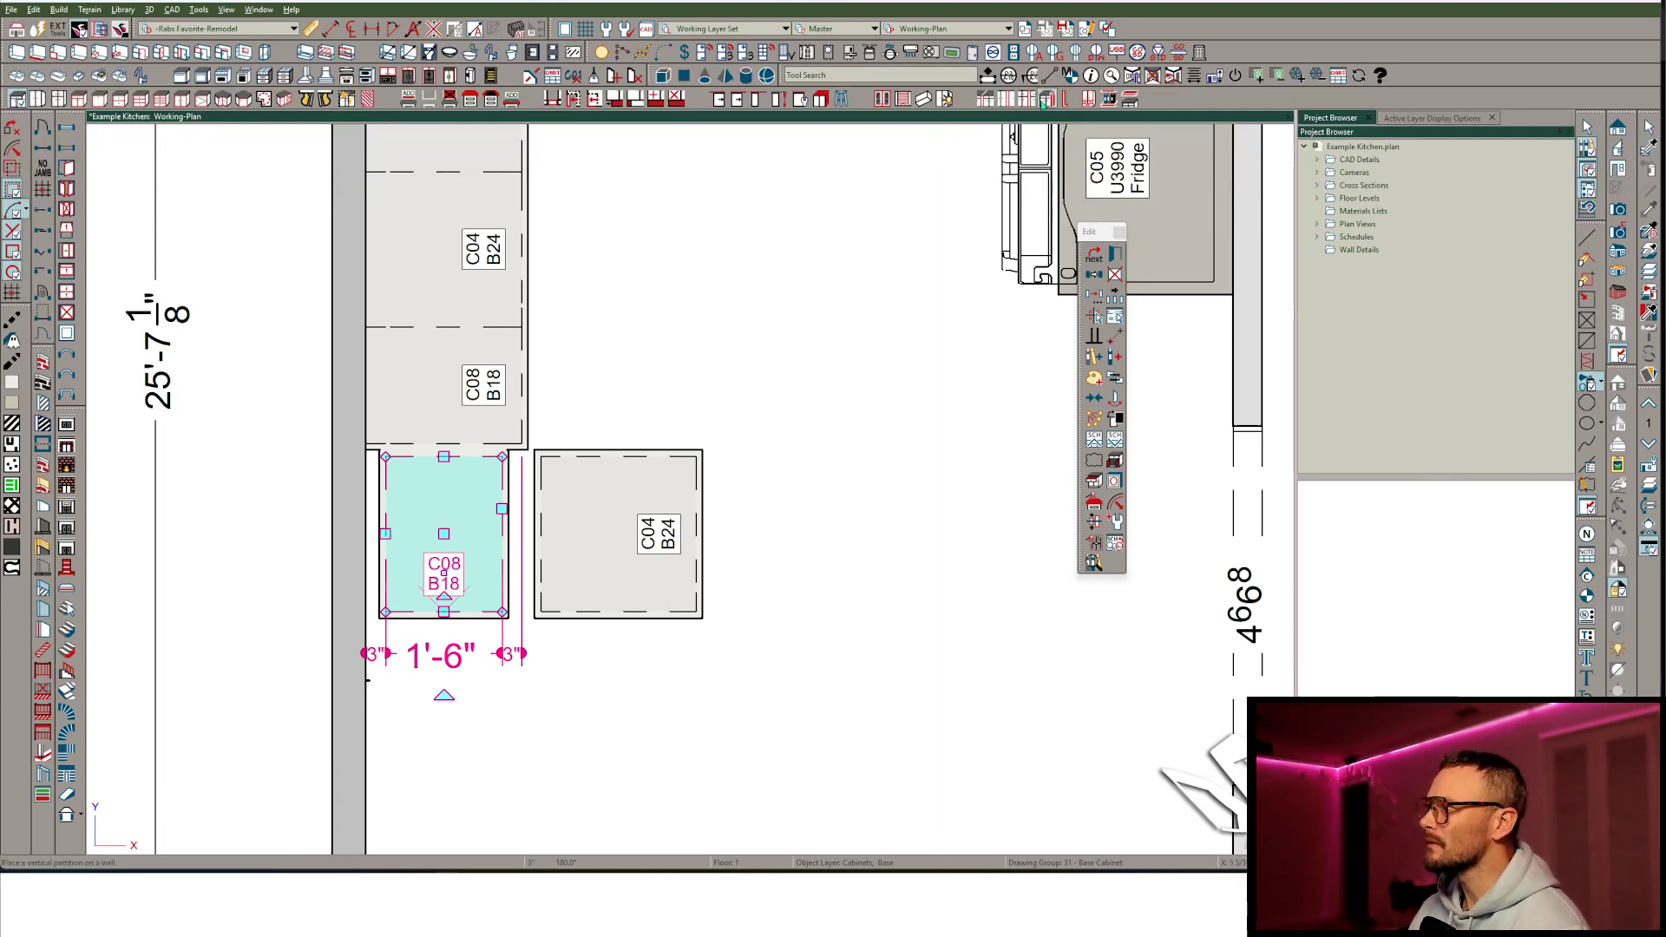
Place a base filler between the two peninsula cabinets and widen it to 6 inches to close the gap.
left_click(995, 102)
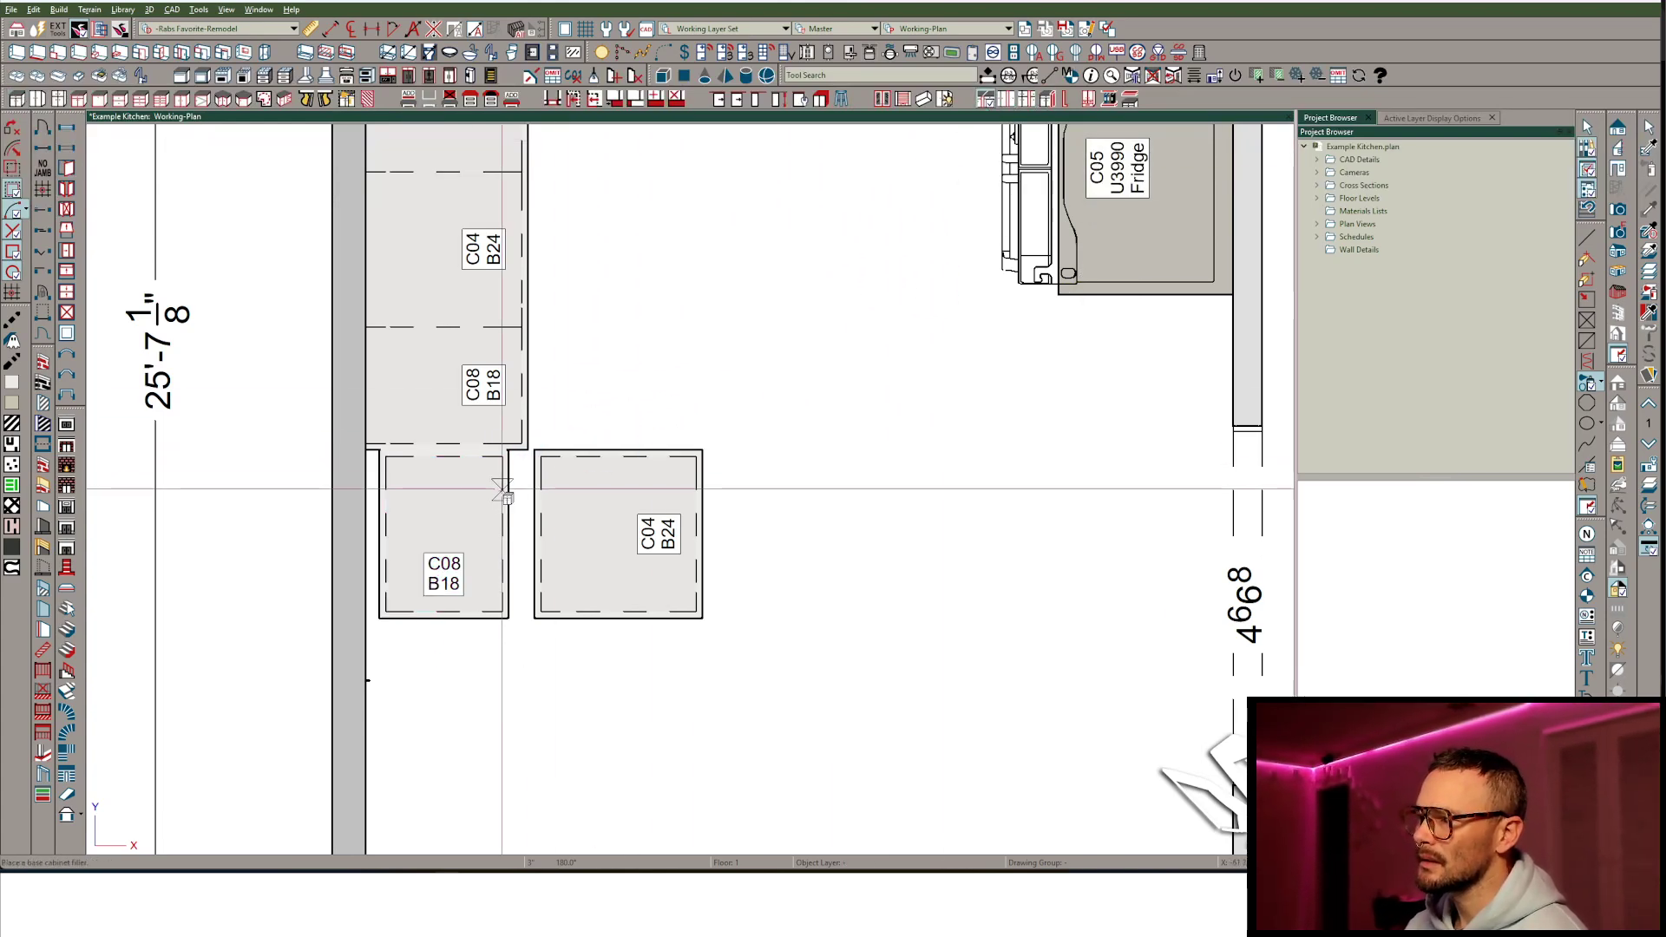
left_click(539, 532)
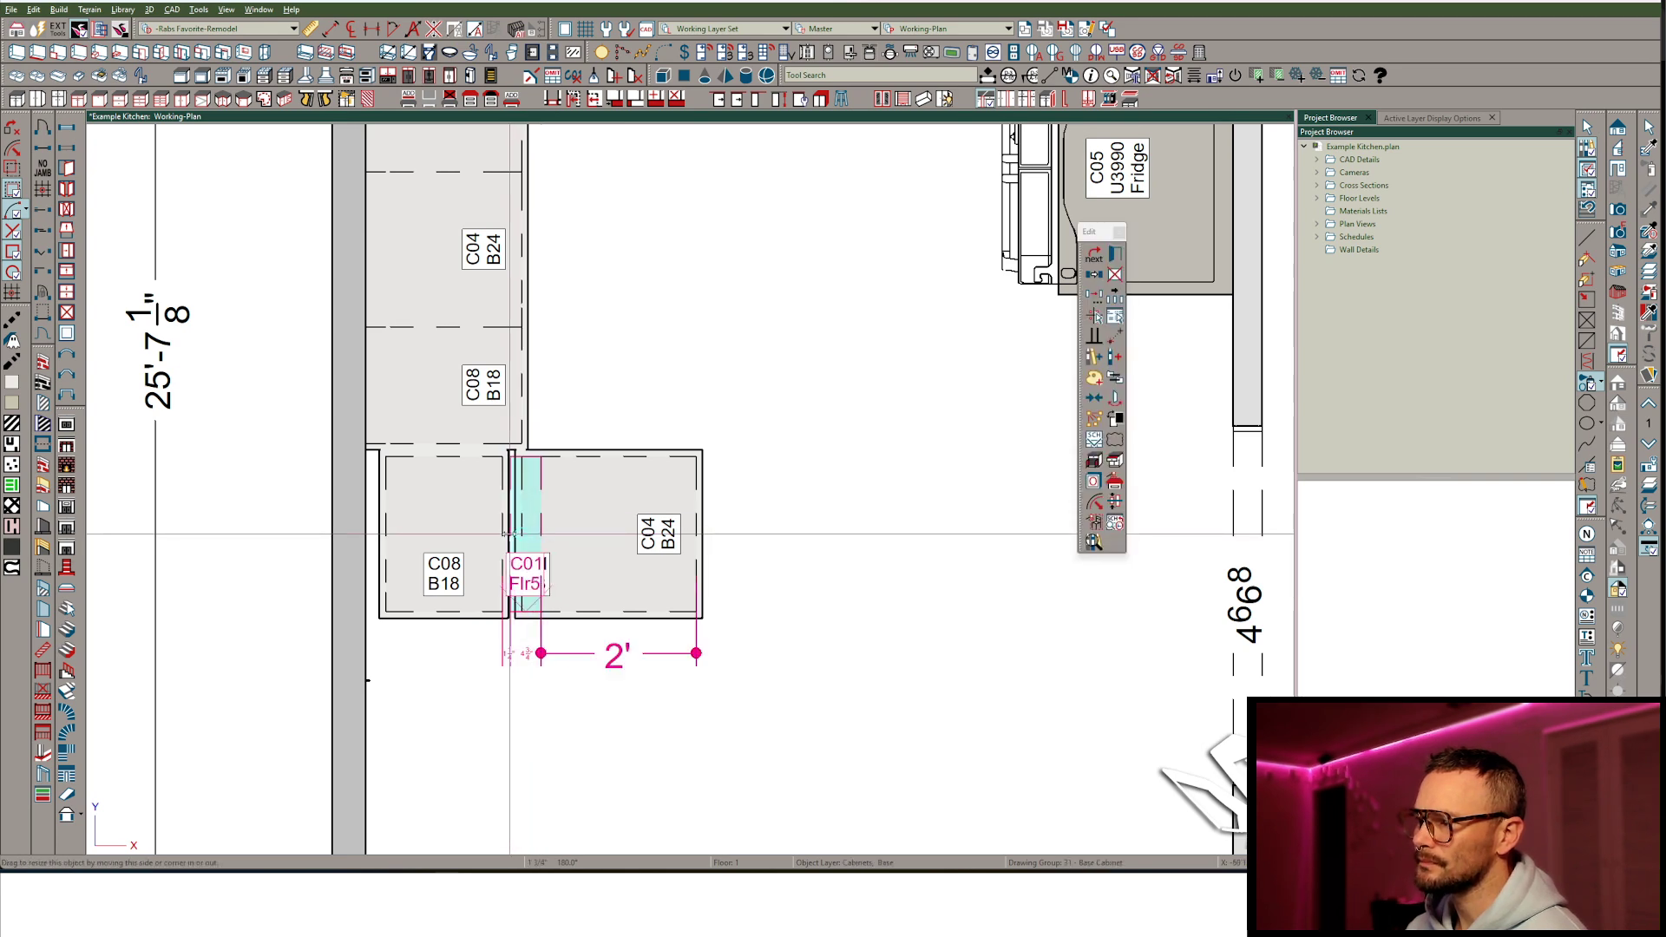
left_click_drag(504, 533, 501, 532)
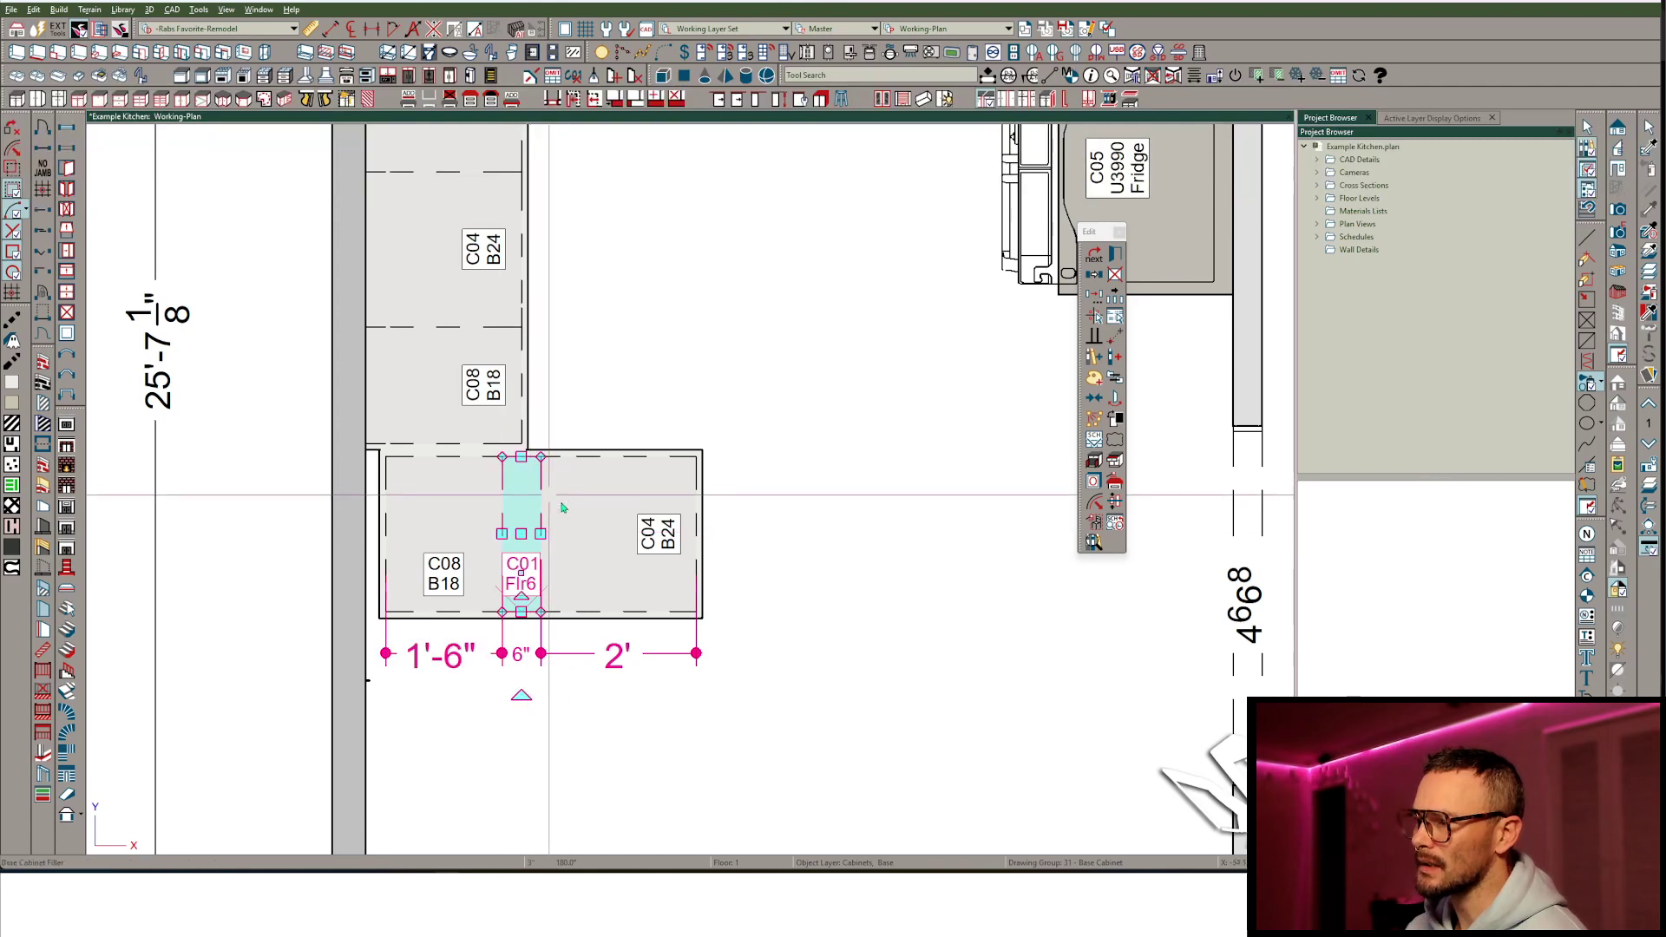
Rotate the 6-inch filler to face the kitchen and place a 3-inch base filler between the wall and the 18-inch peninsula cabinet.
left_click(653, 531)
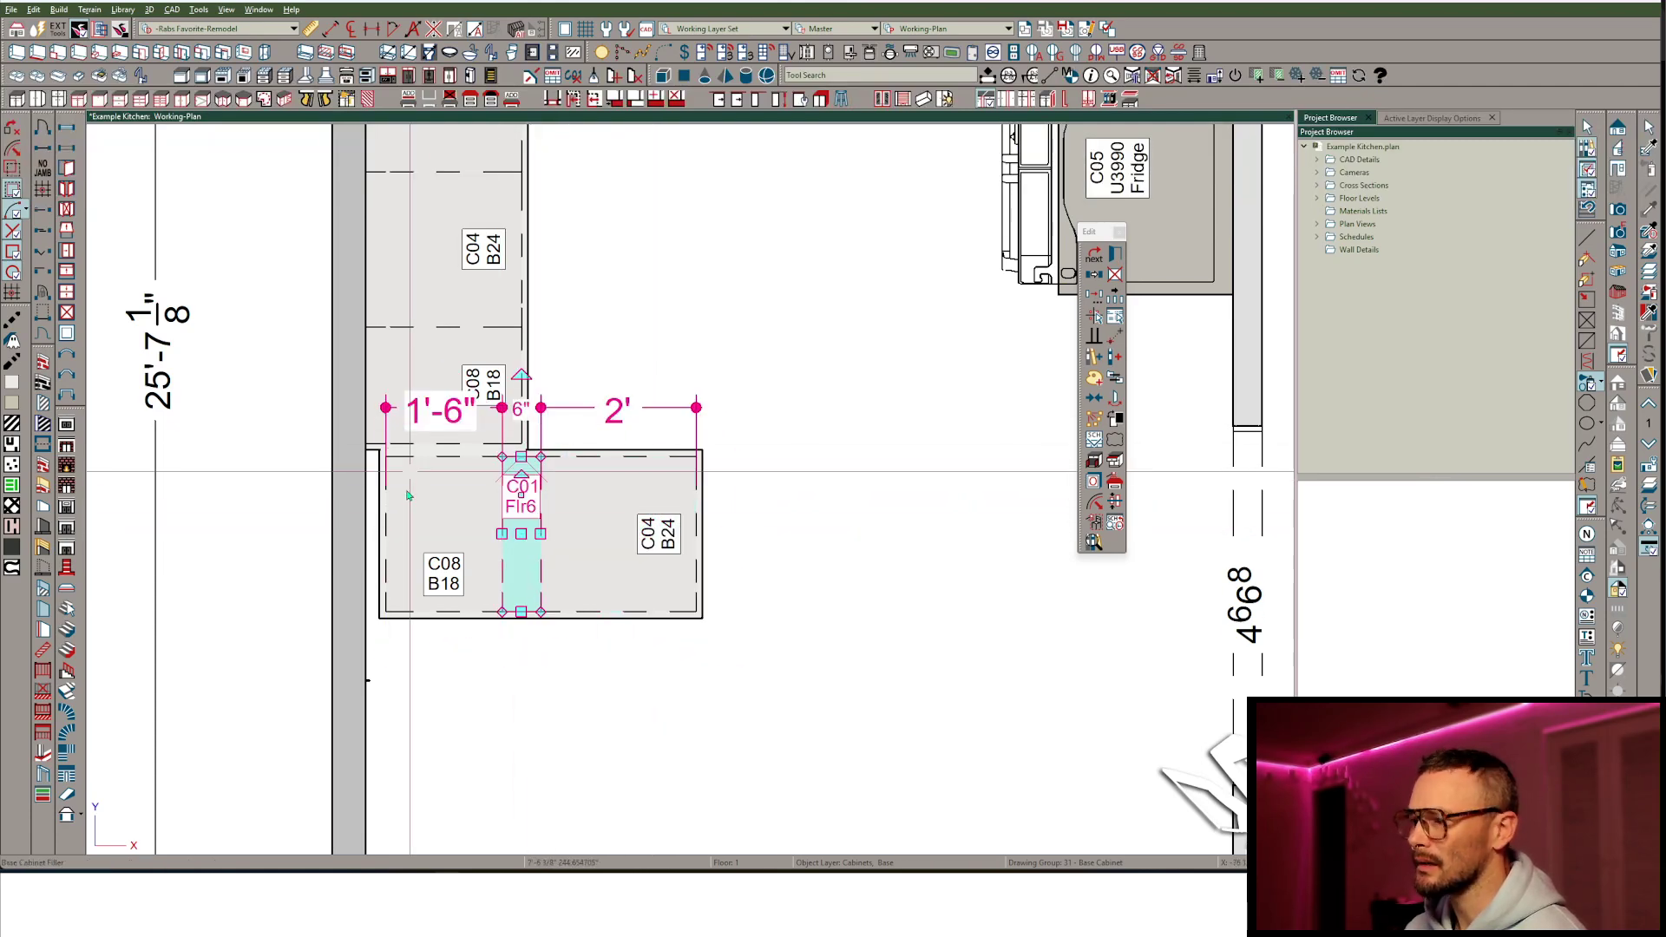
left_click(420, 538)
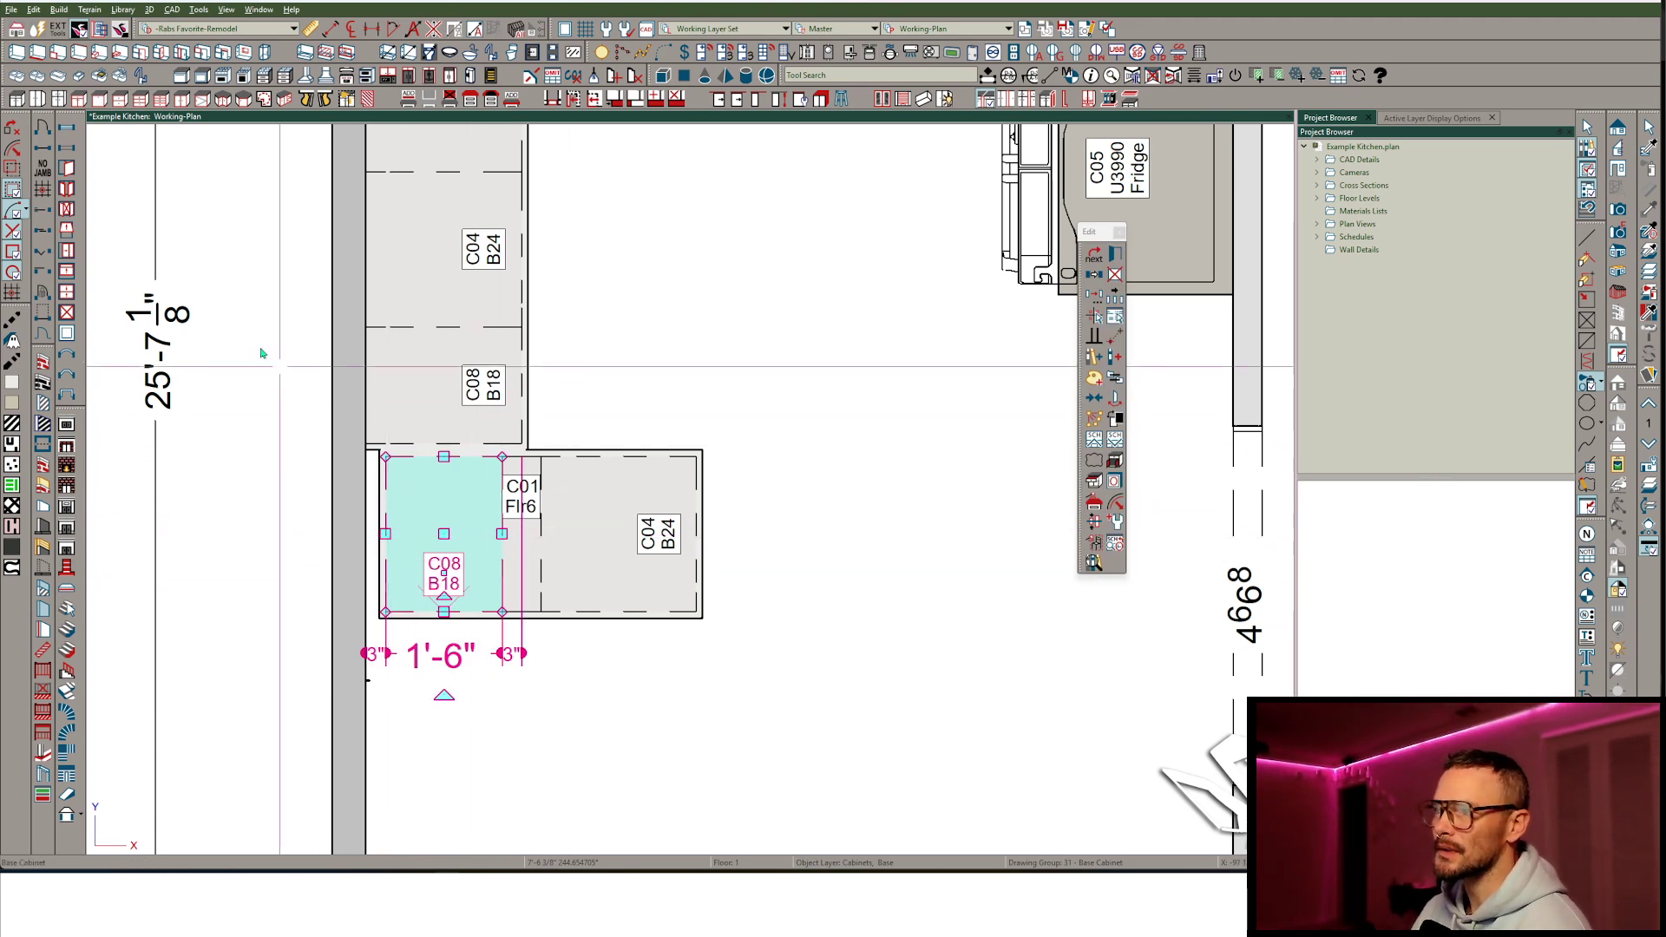
left_click(985, 106)
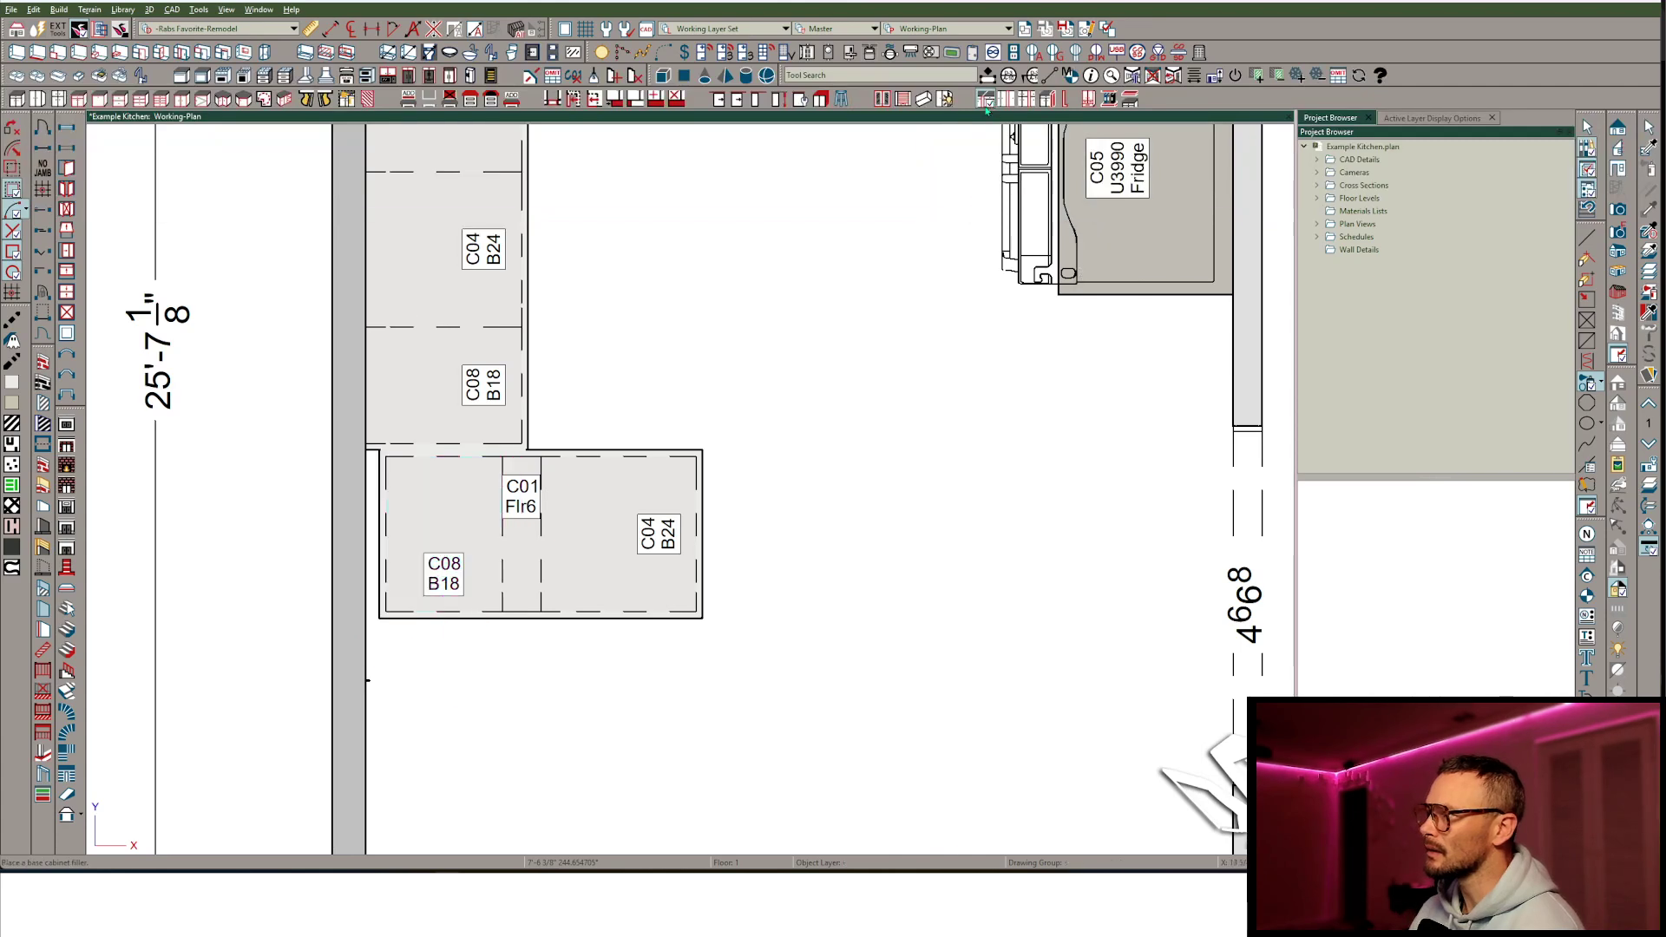
left_click(386, 525)
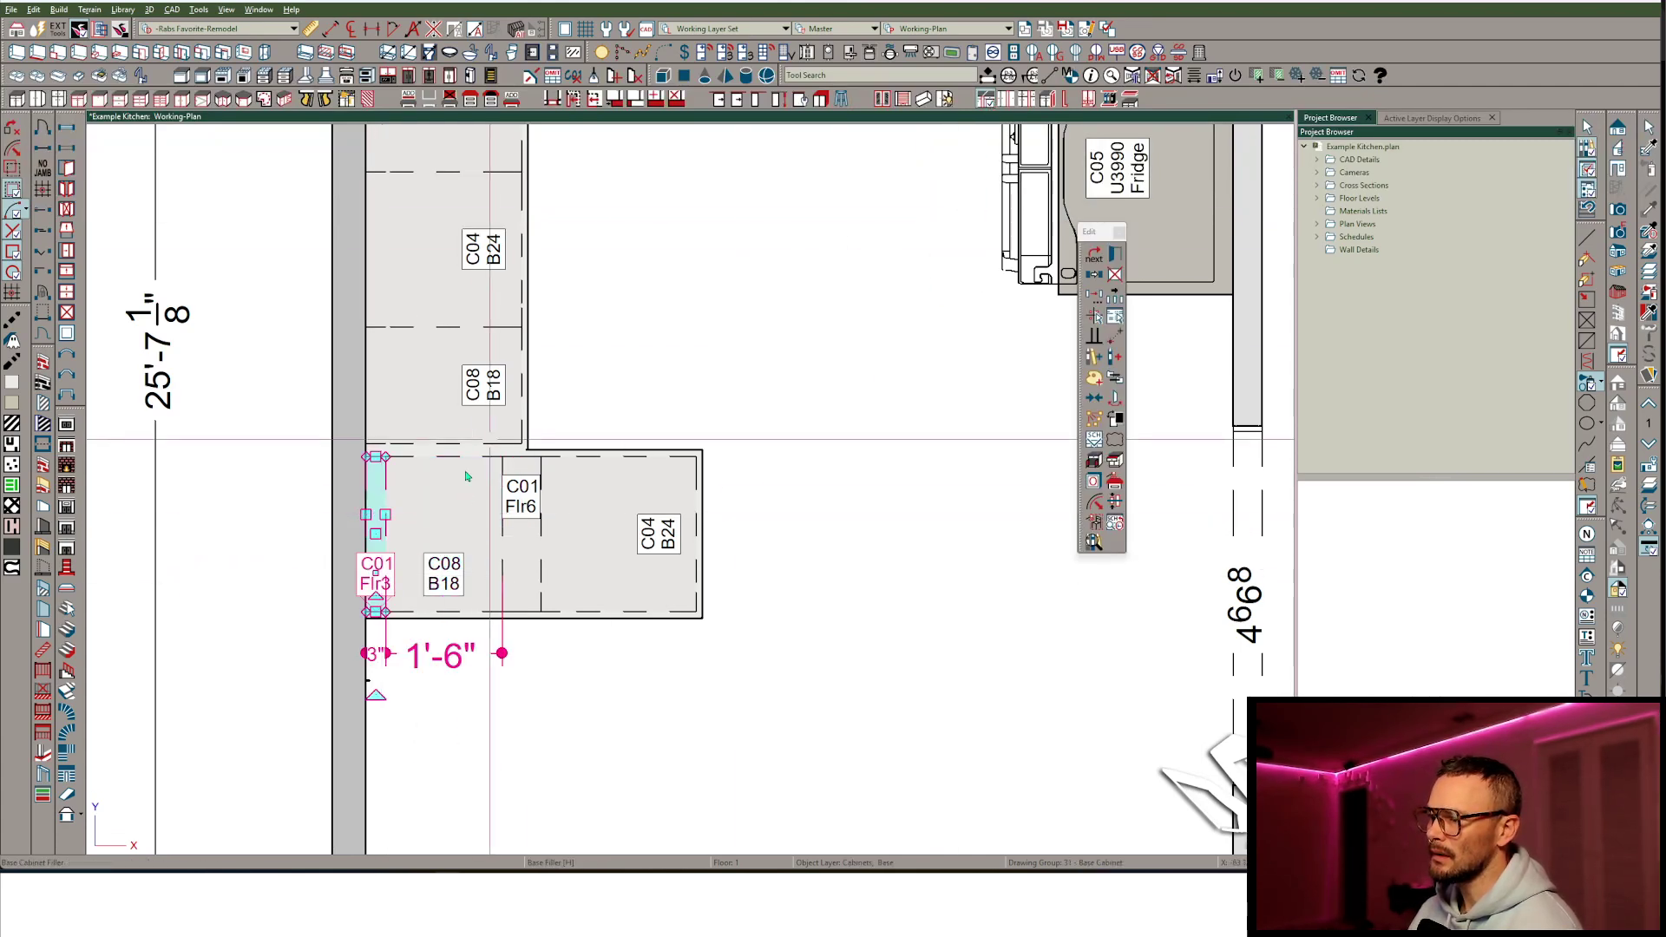
Rotate the 24-inch peninsula end cabinet to face the kitchen and copy it 24 inches toward the open end.
left_click(646, 523)
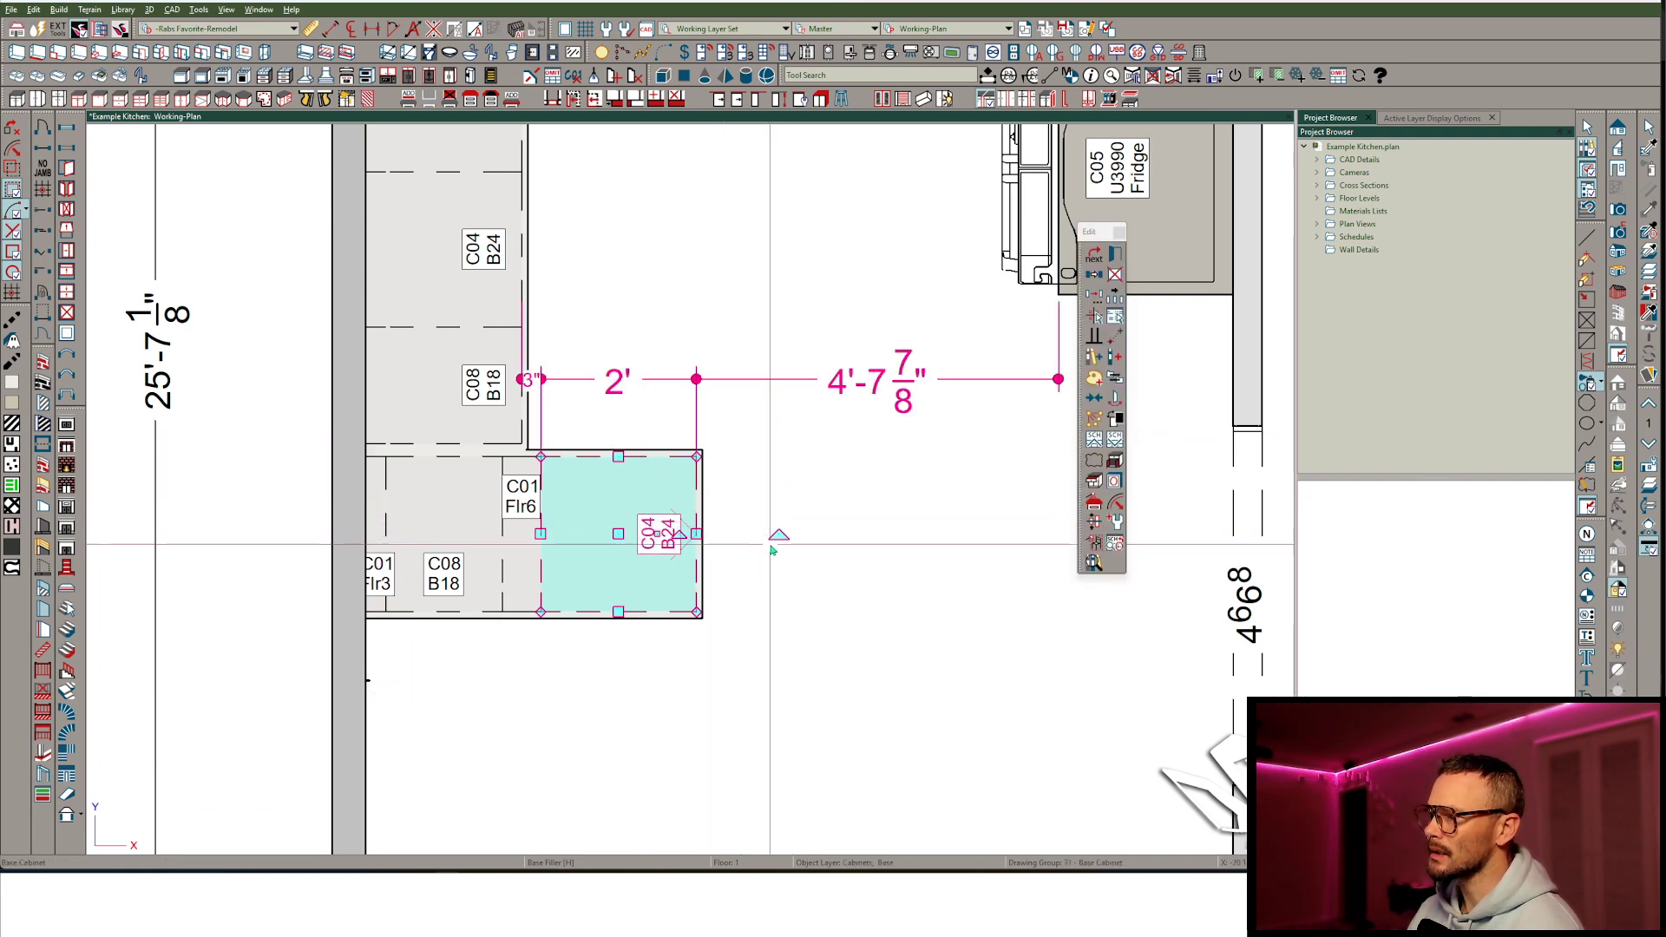
left_click_drag(771, 534, 606, 421)
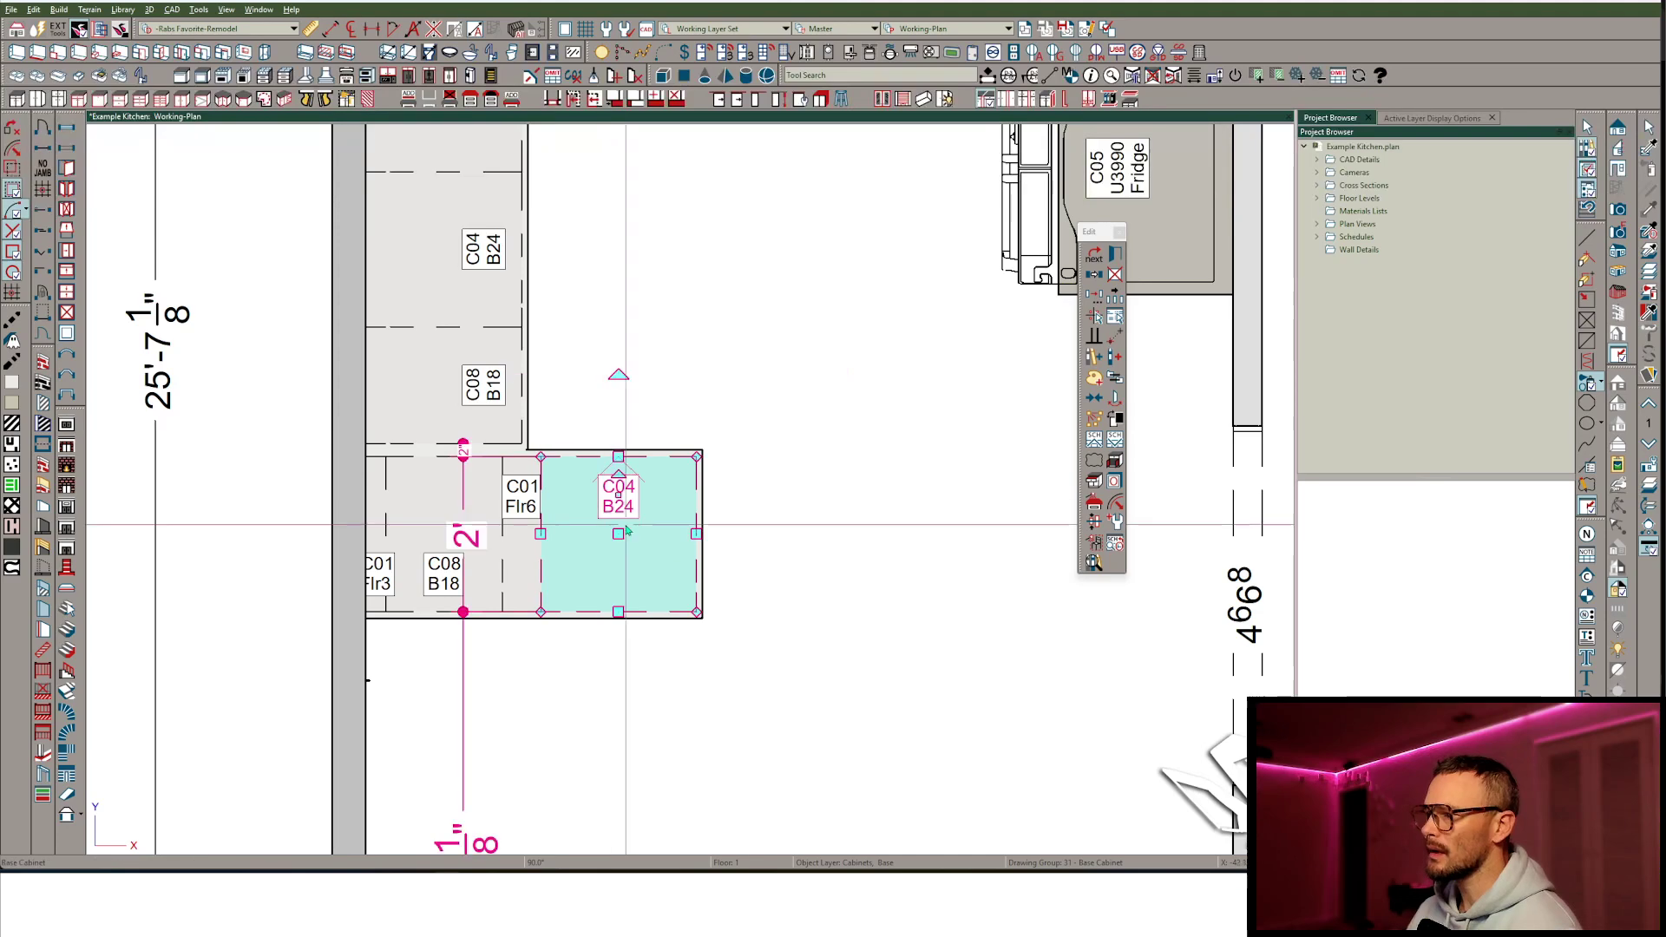
key("ctrl+c")
left_click_drag(664, 532, 748, 544)
key("Tab")
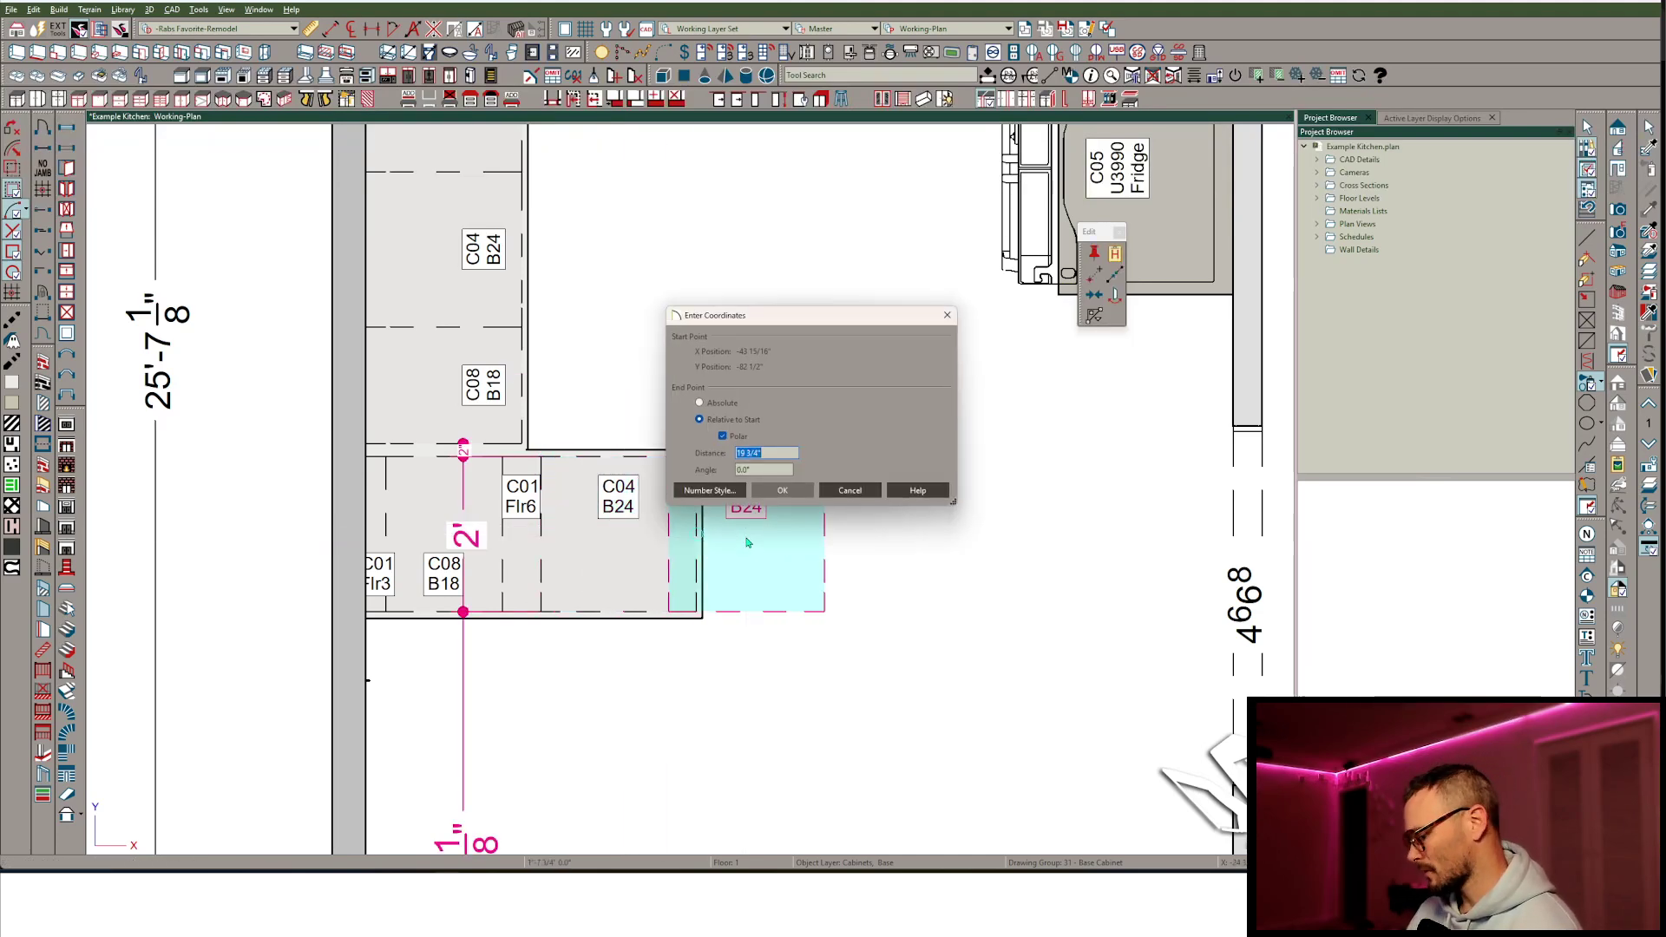
type("24")
key("Return")
Narrow both 24-inch peninsula cabinets to 21 inches, keeping them side by side.
scroll(773, 353, "down", 2)
middle_click_drag(792, 309, 610, 429)
left_click_drag(654, 615, 641, 613)
left_click(511, 604)
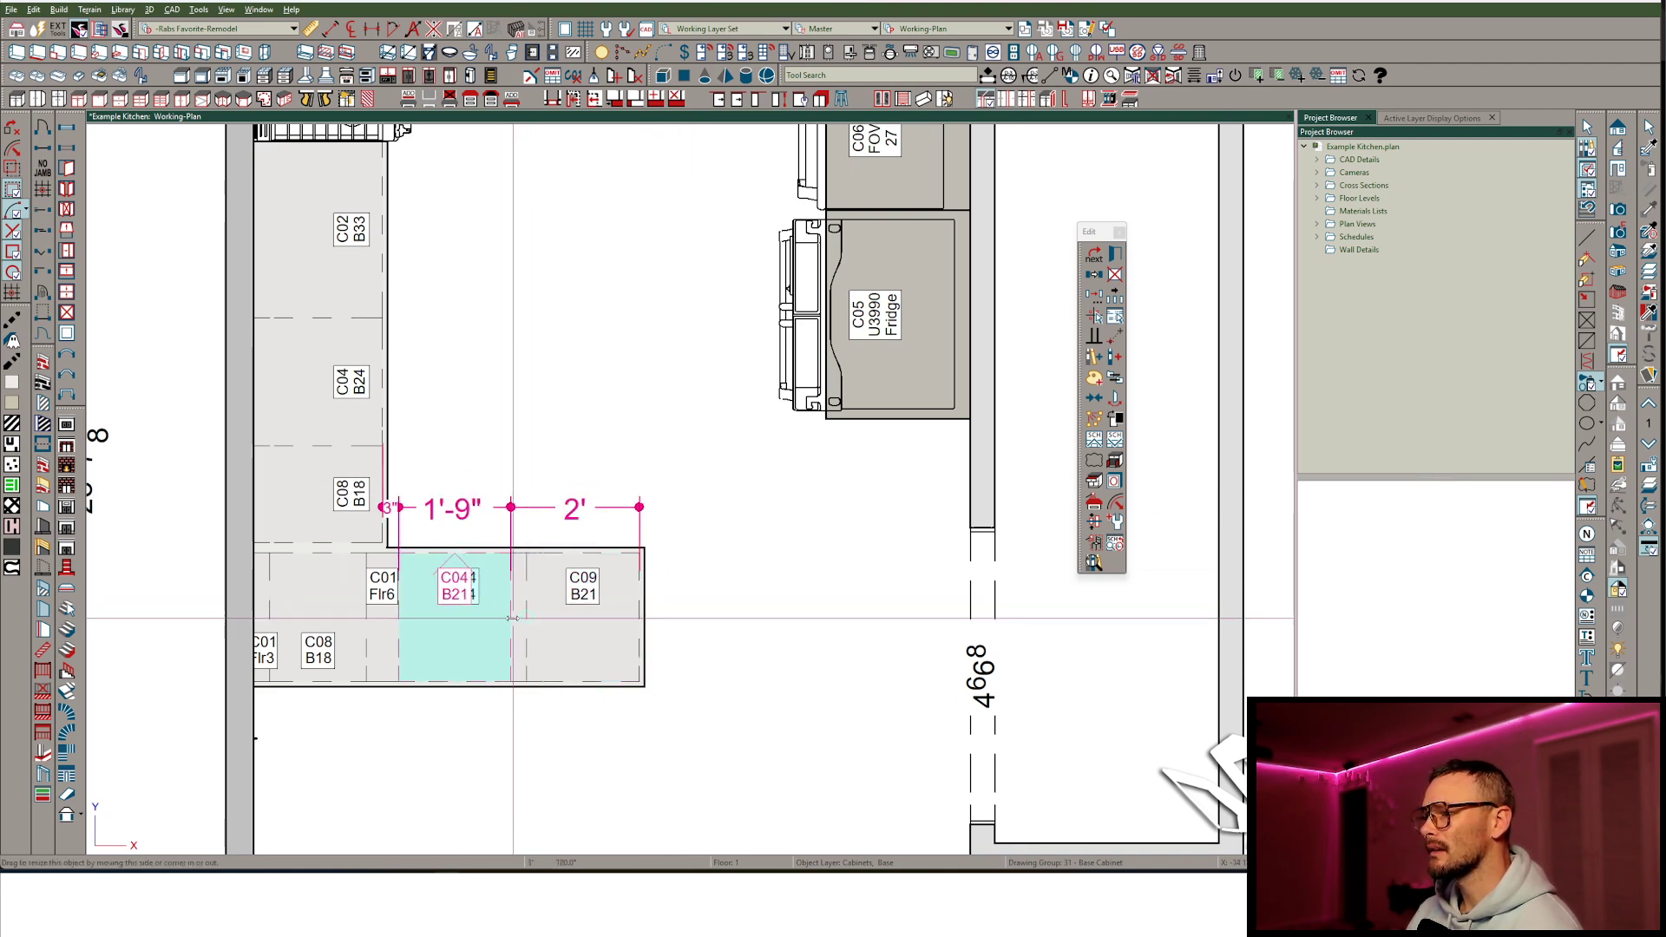
left_click_drag(513, 619, 562, 613)
left_click(564, 615)
Place a wall cabinet in the corner between the range wall and the window, make it 30 inches wide and snap it into the corner.
scroll(565, 477, "down", 3)
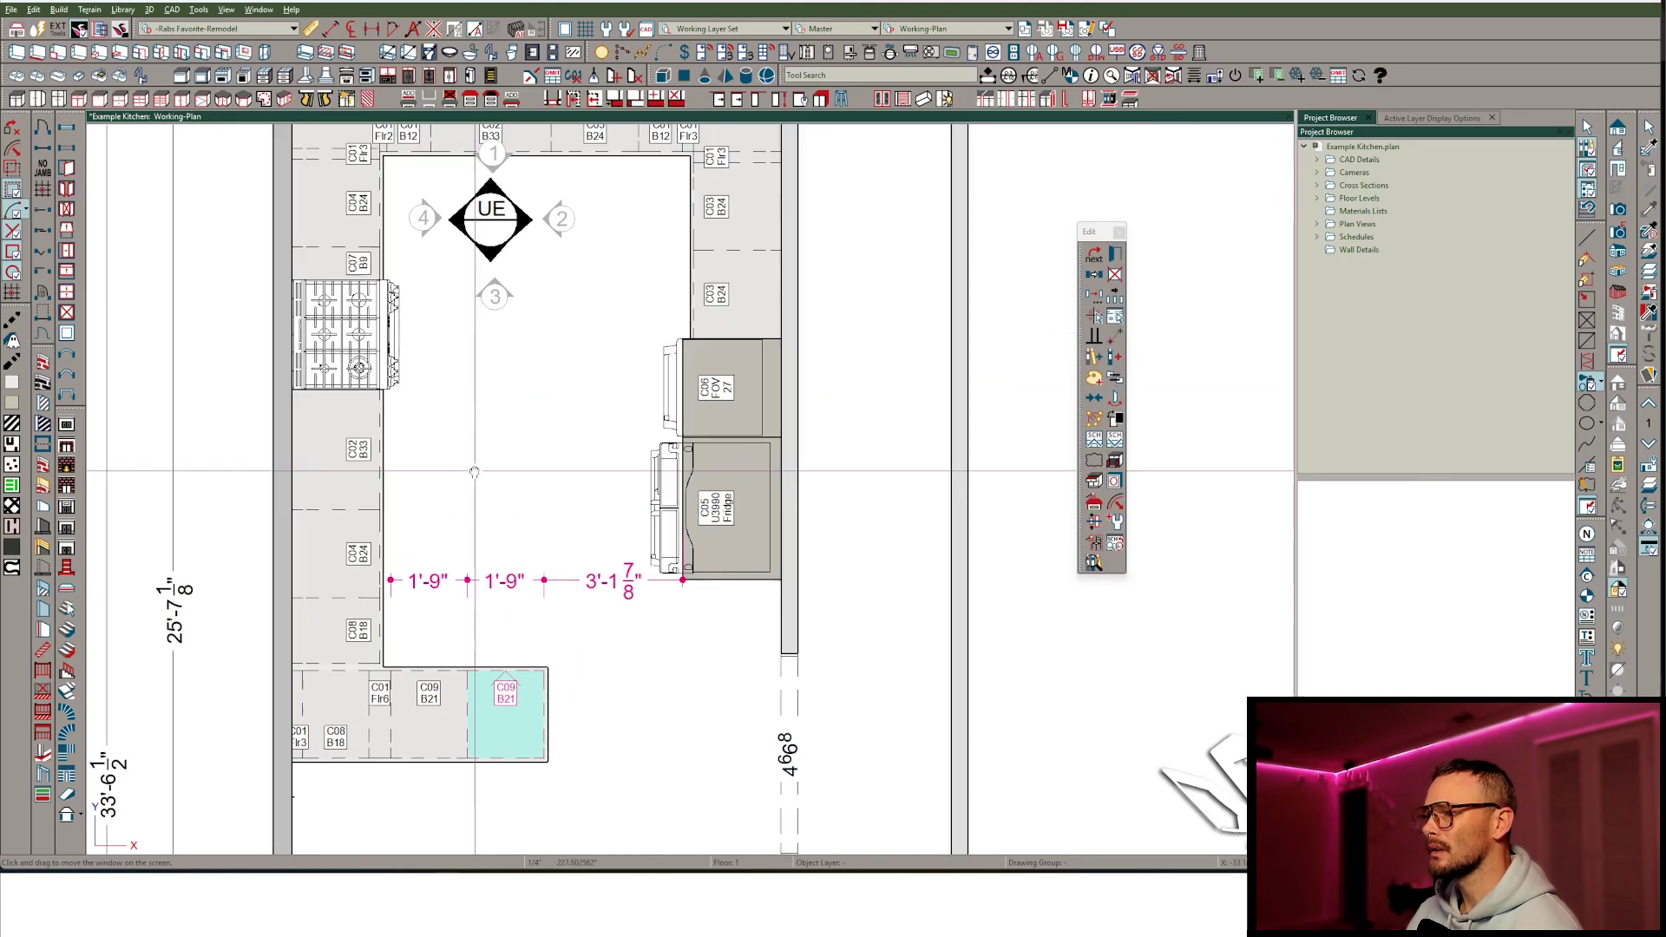
middle_click_drag(475, 471, 447, 636)
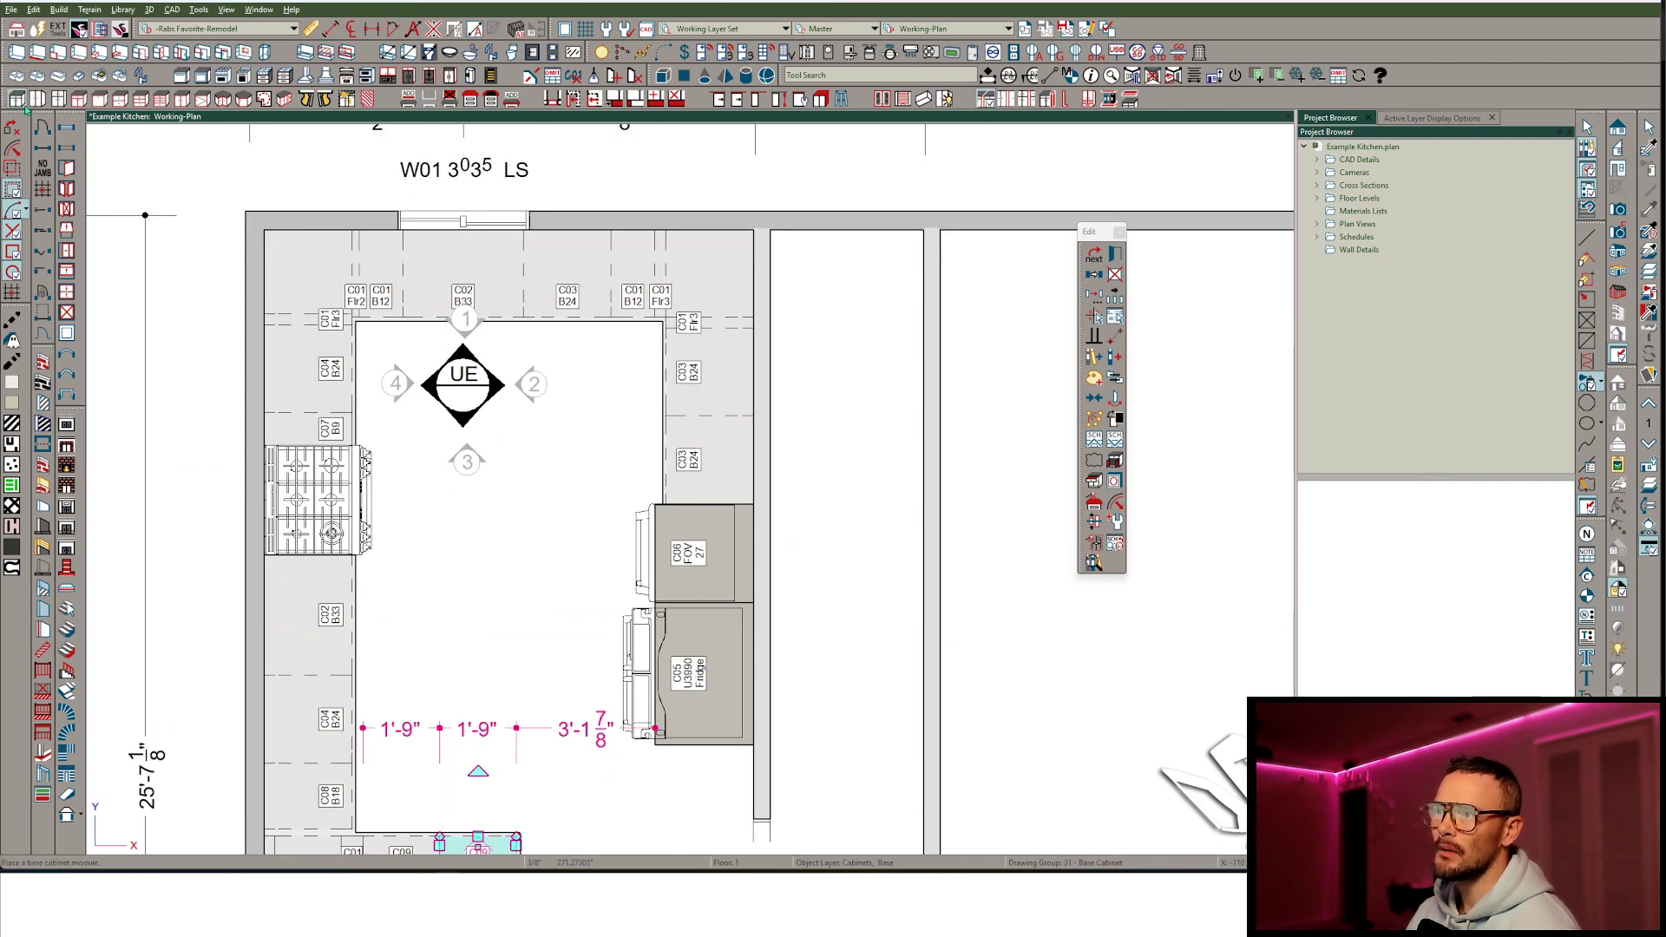
left_click(37, 99)
left_click(292, 248)
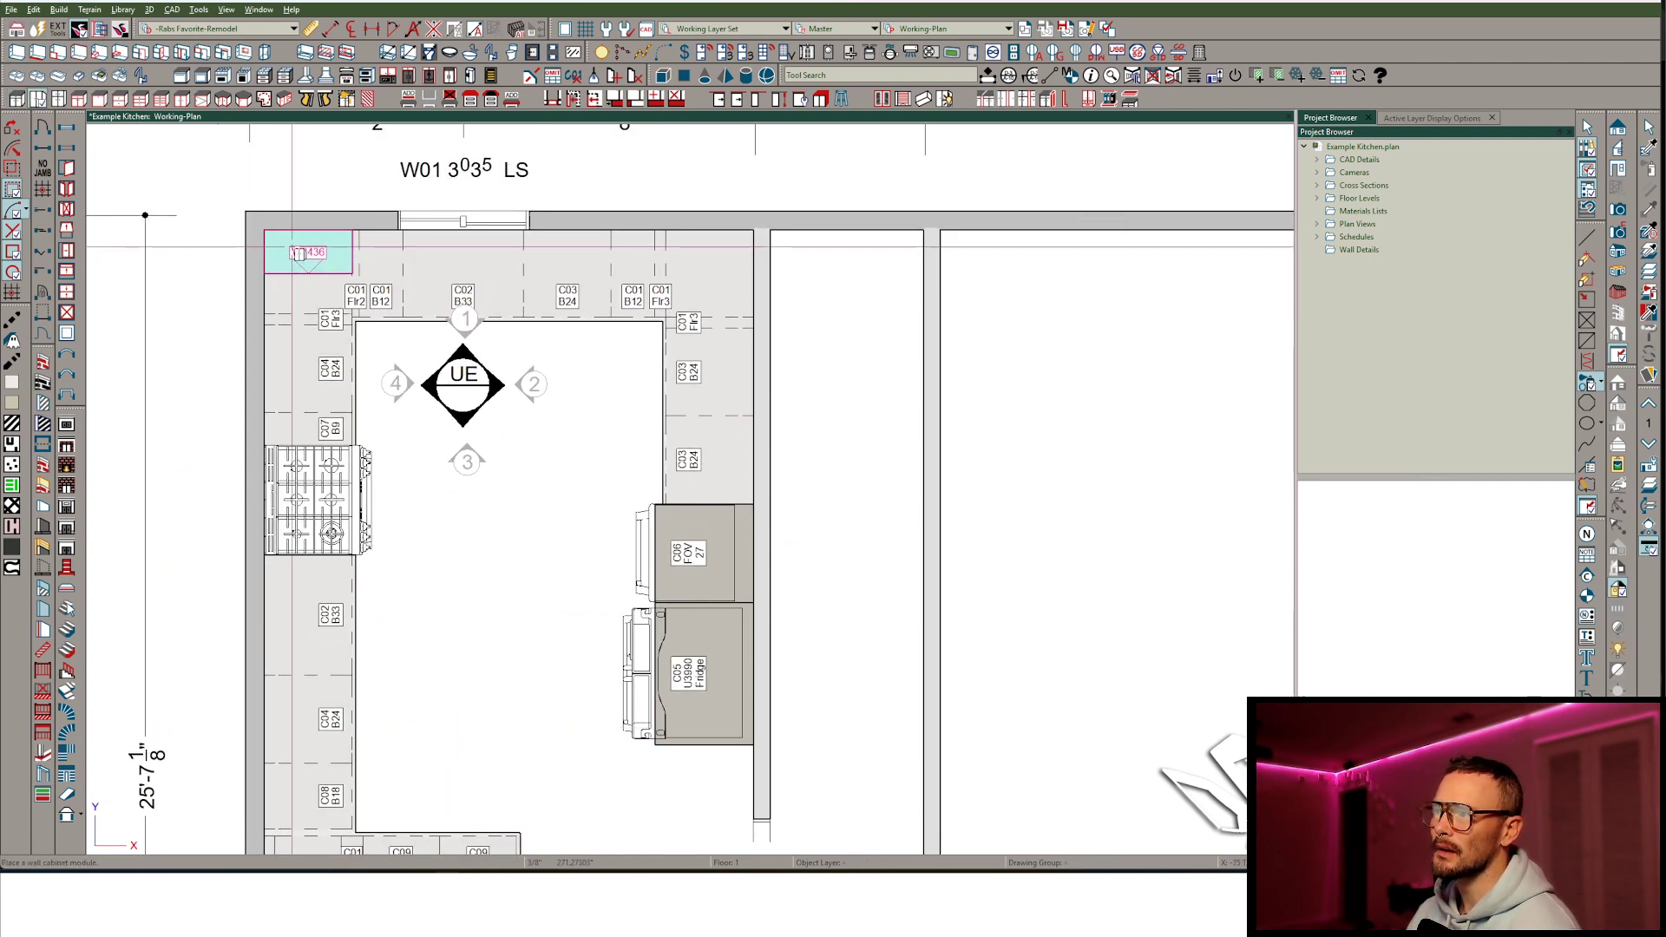
left_click(284, 100)
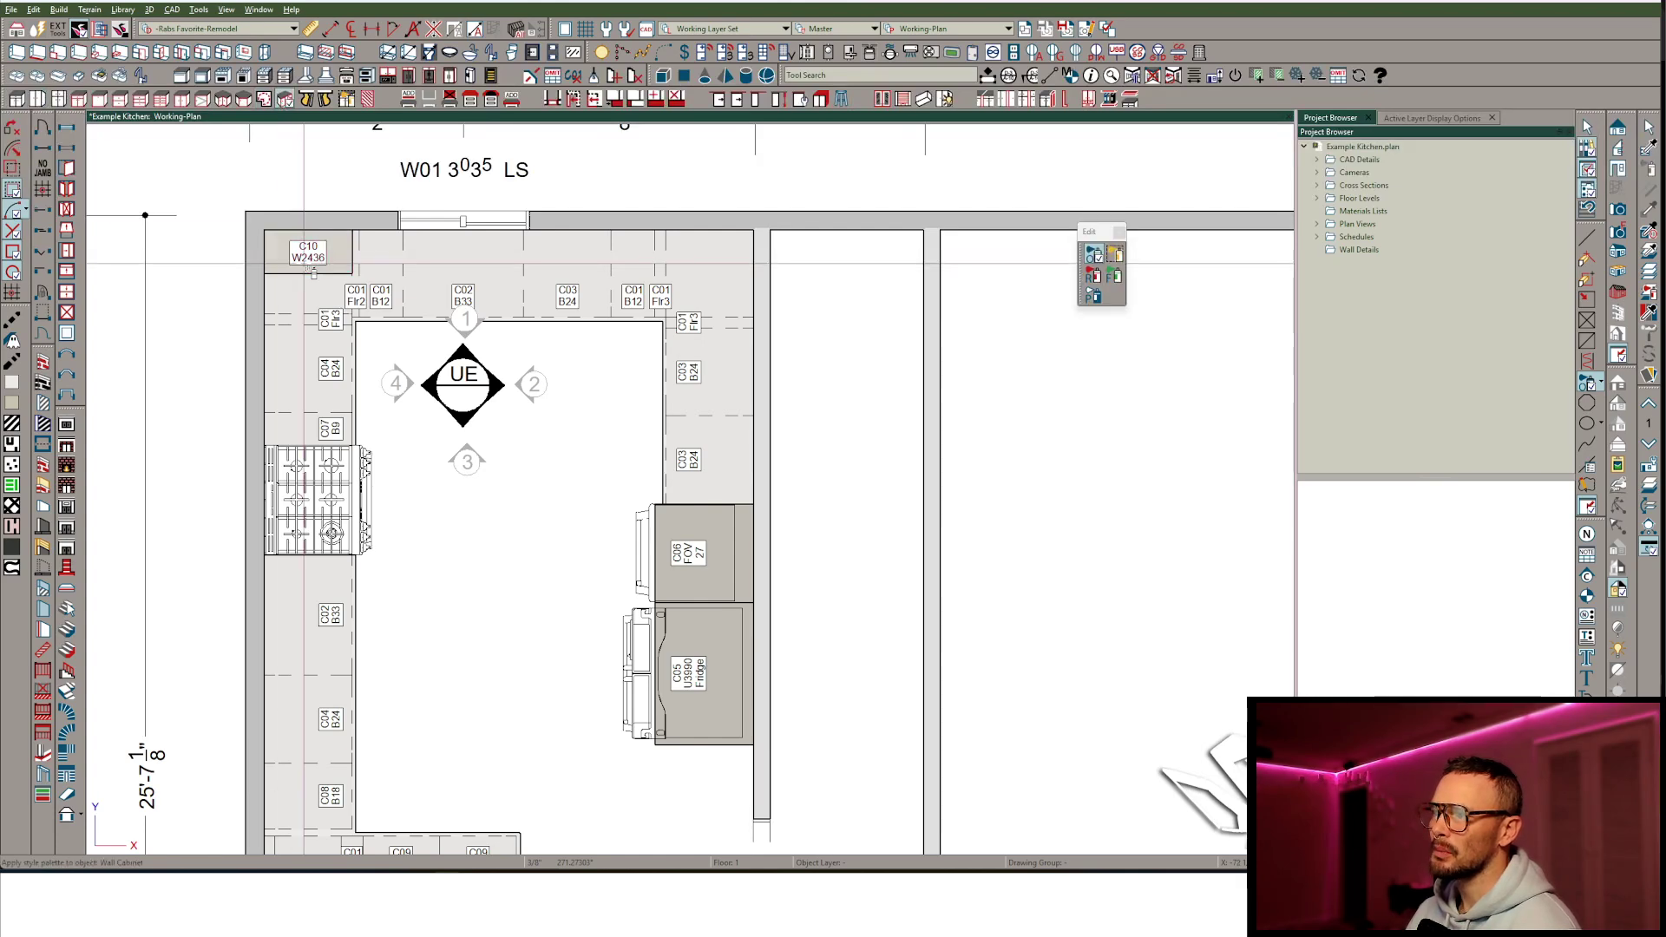
key("Escape")
left_click(308, 251)
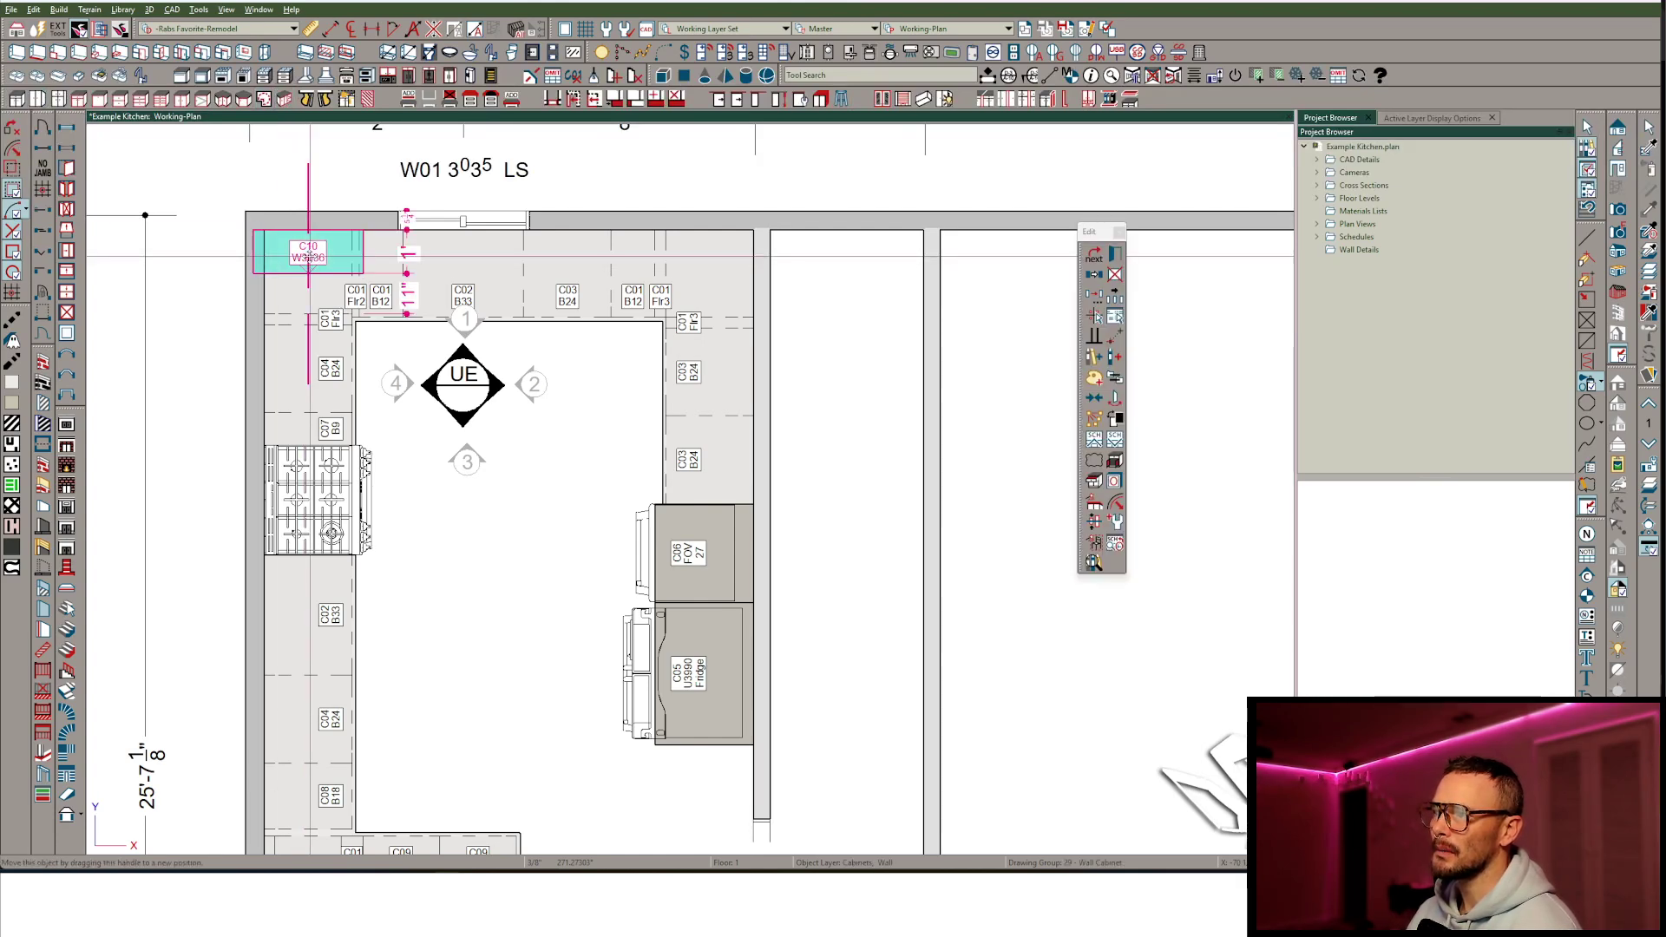
key("m")
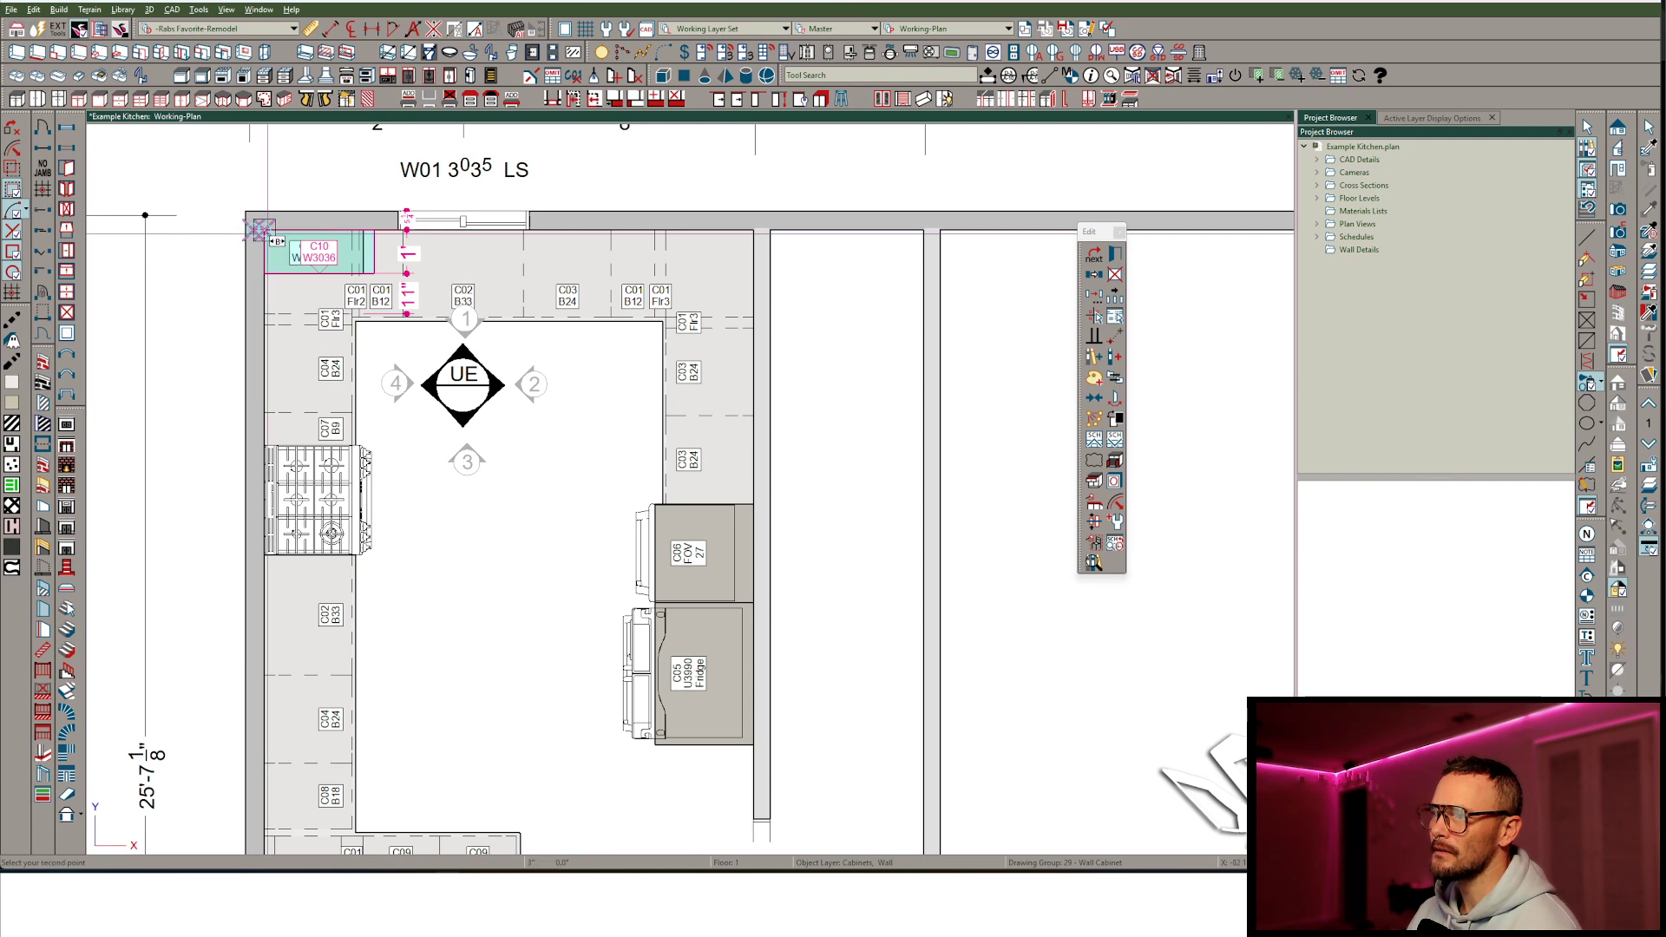
left_click(268, 232)
Copy the 30-inch wall cabinet mirrored about the 33-inch base cabinet under the window and snap it into the opposite corner.
key("ctrl+c")
key("r")
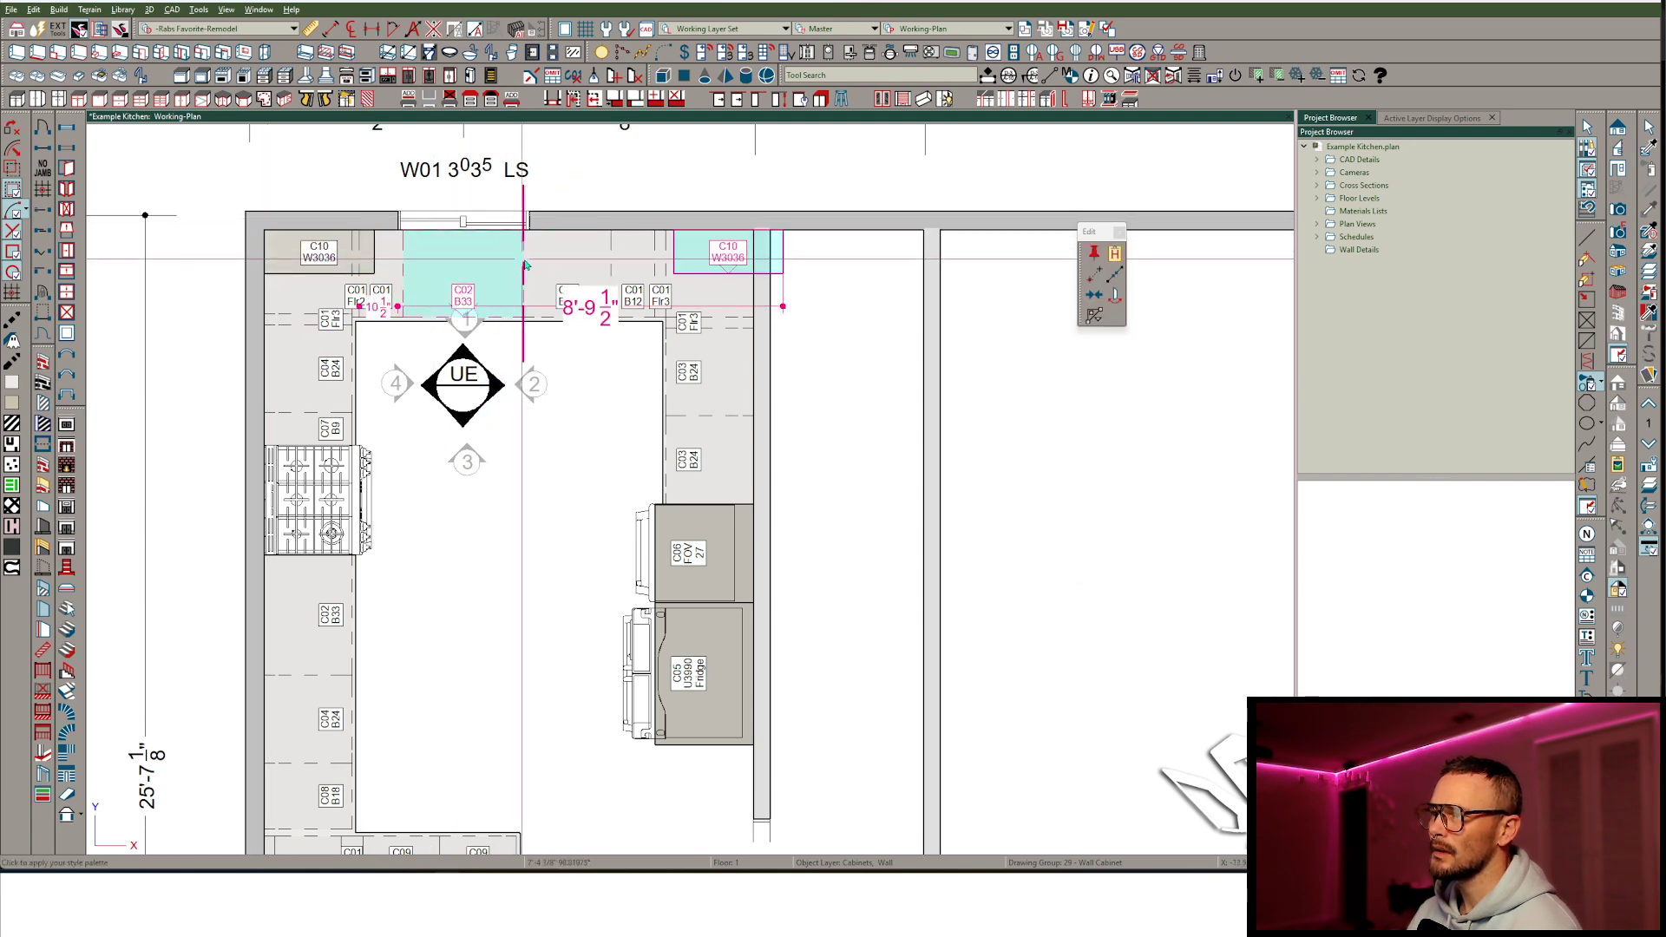
left_click(723, 252)
key("m")
left_click(784, 230)
left_click(755, 231)
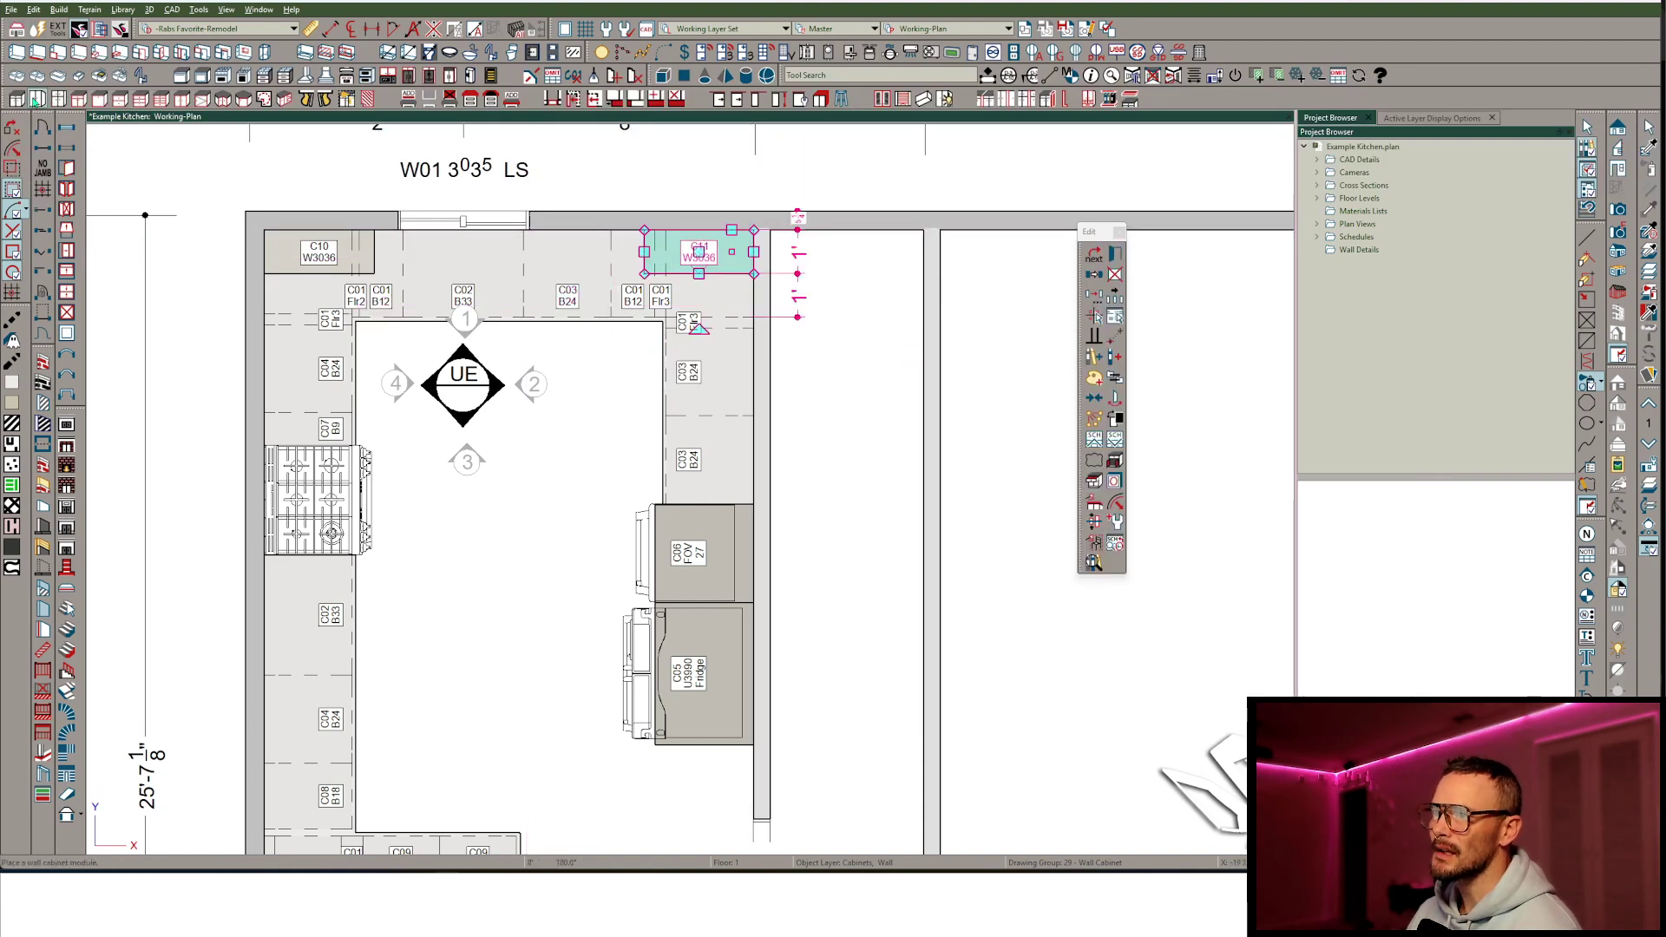
key("Escape")
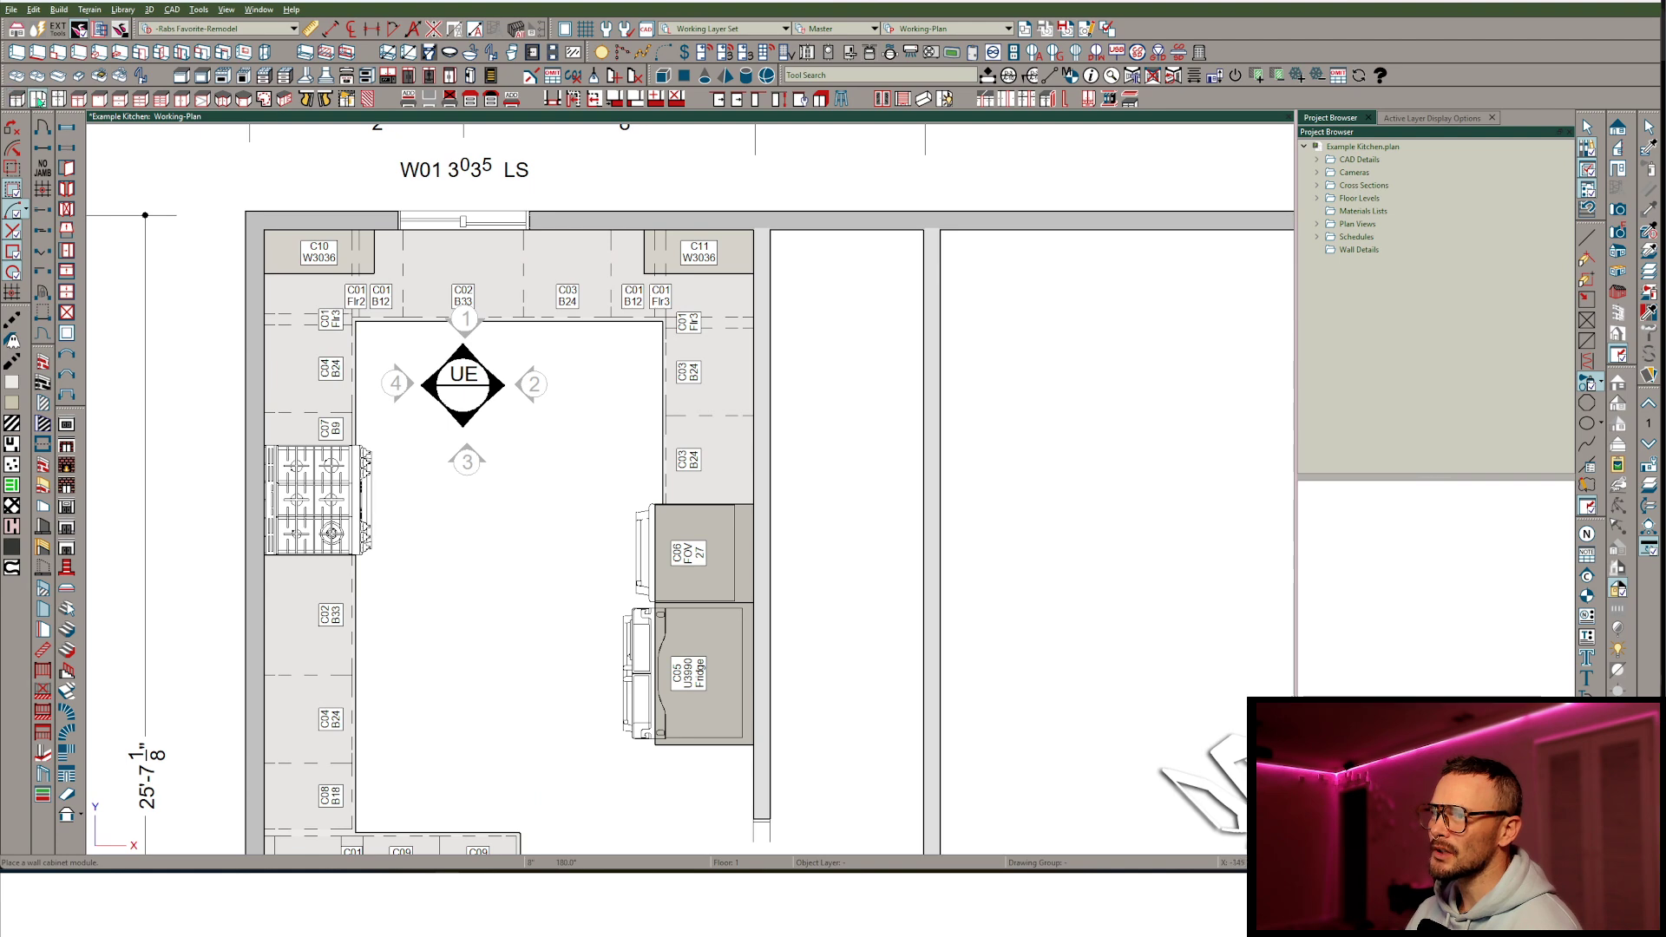
Place a 24-inch wall cabinet beside the mirrored corner cabinet and another on the fridge wall, widening the latter to 39 inches.
left_click(619, 250)
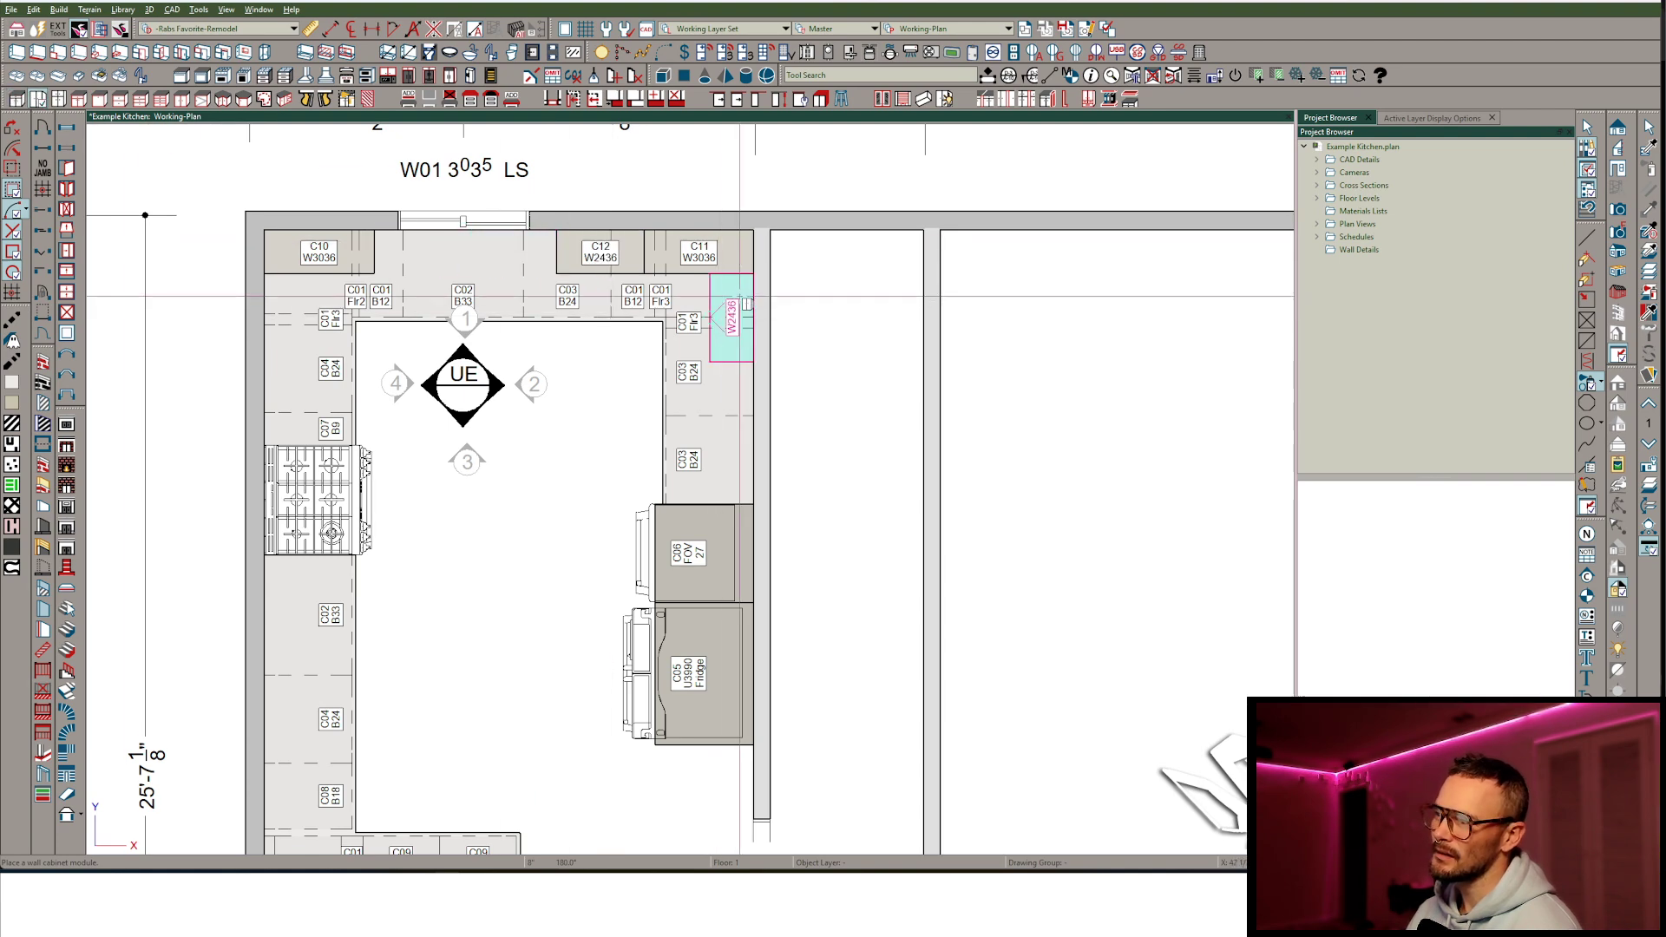
left_click(744, 310)
left_click(736, 343)
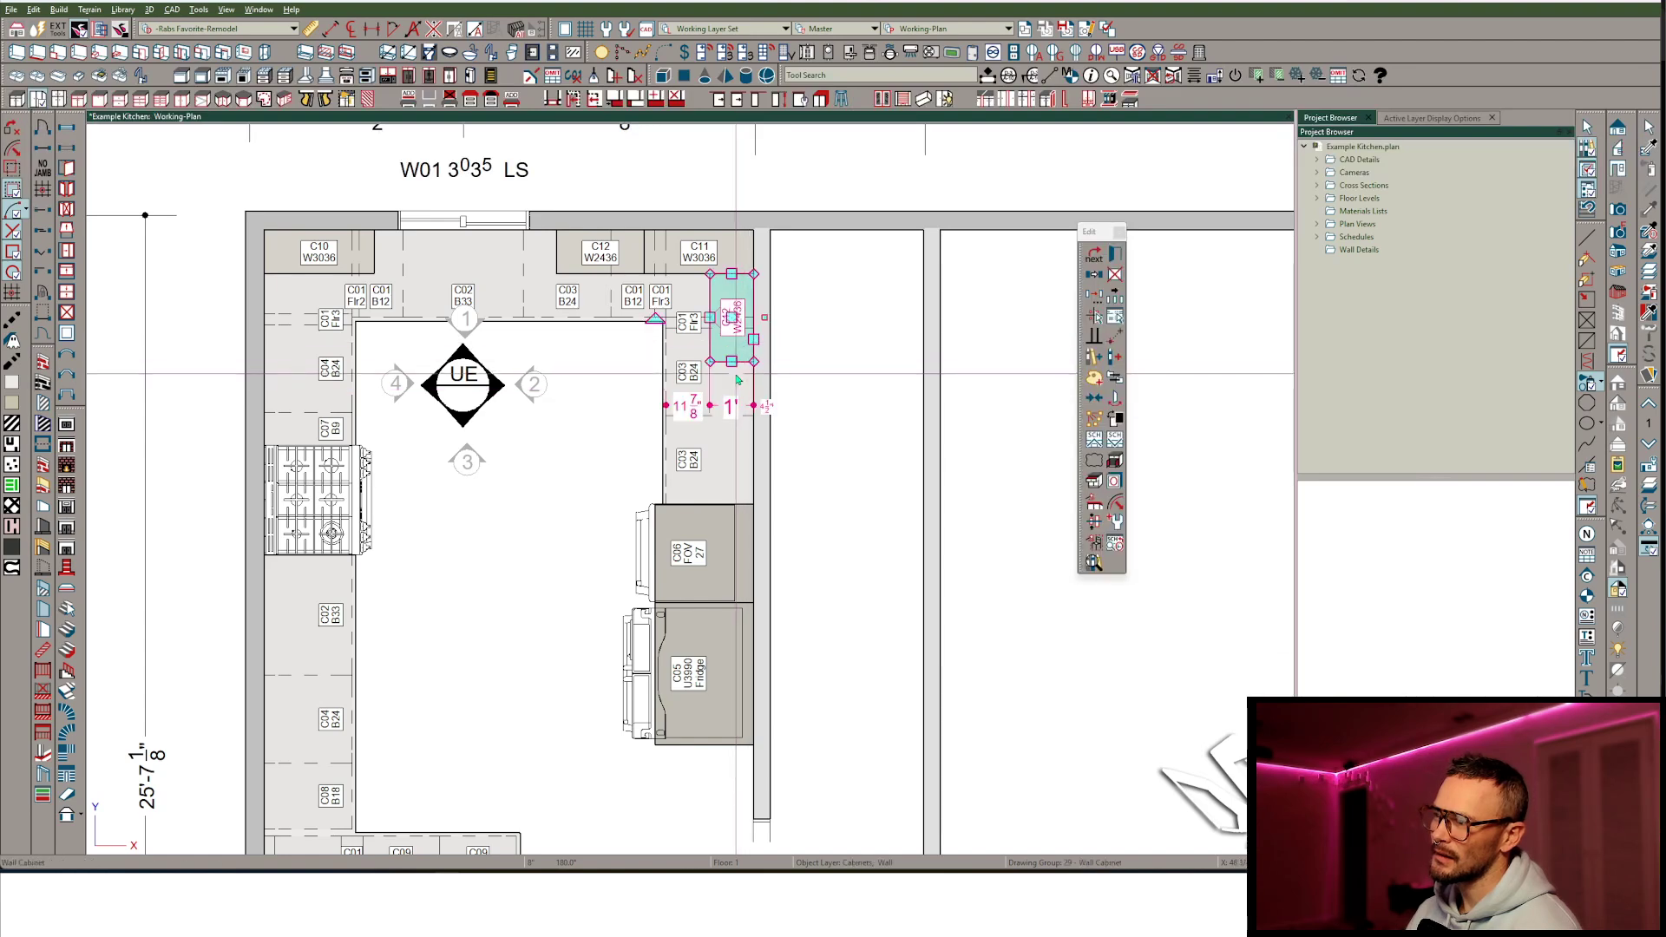
left_click_drag(732, 363, 731, 497)
key("Tab")
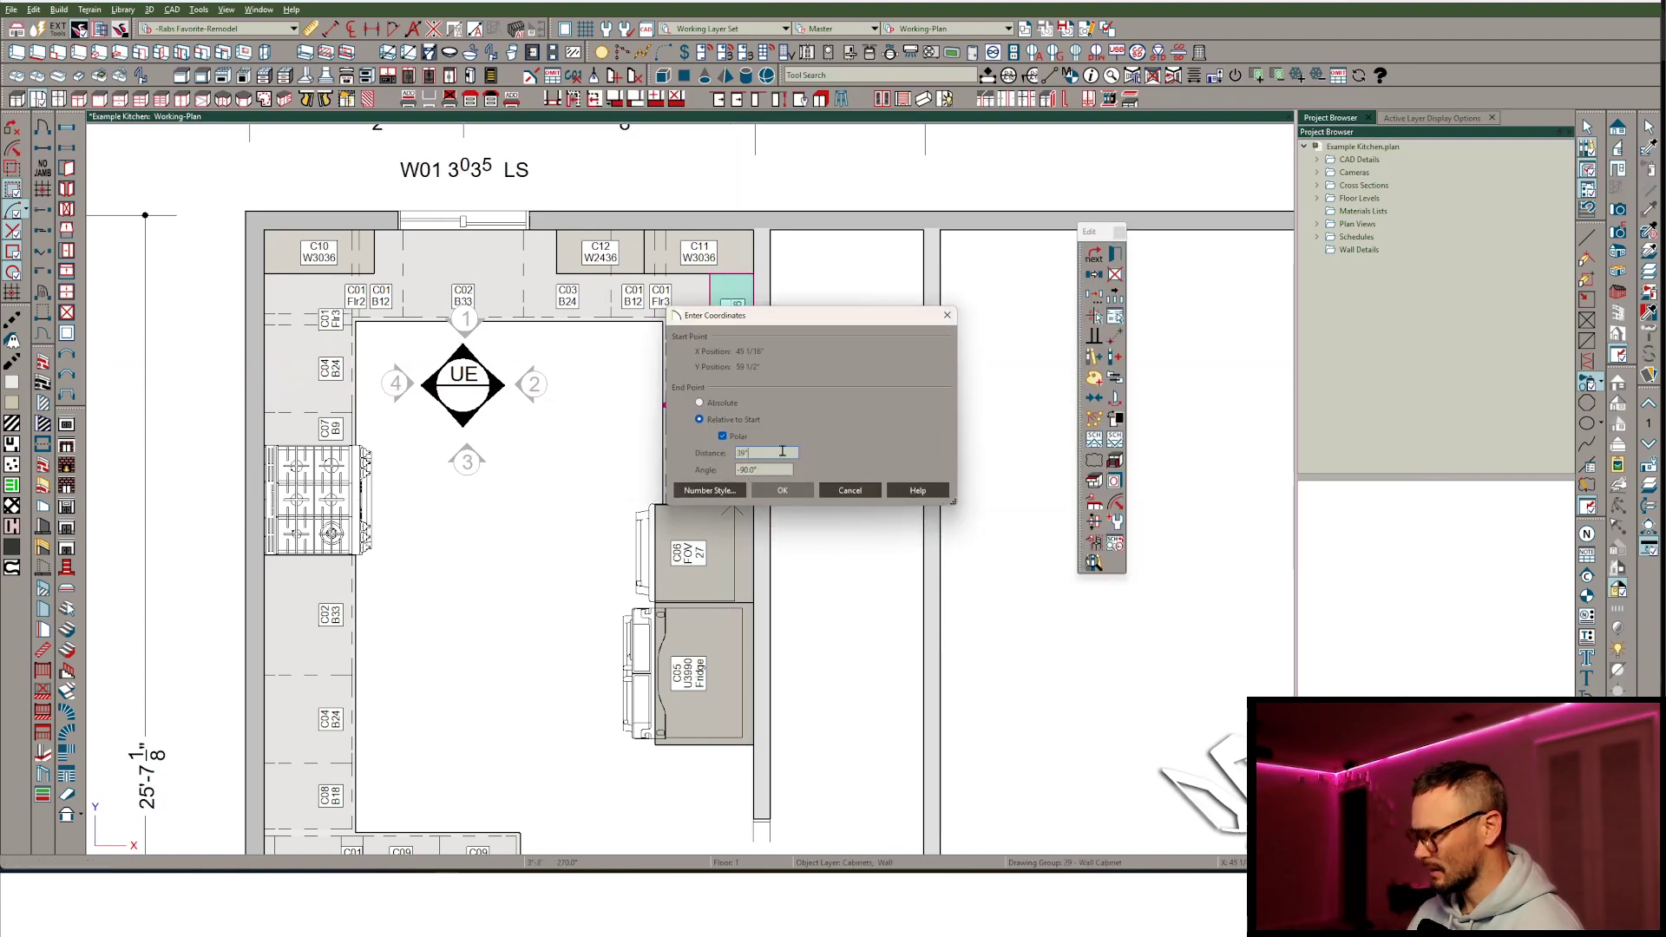
key("Return")
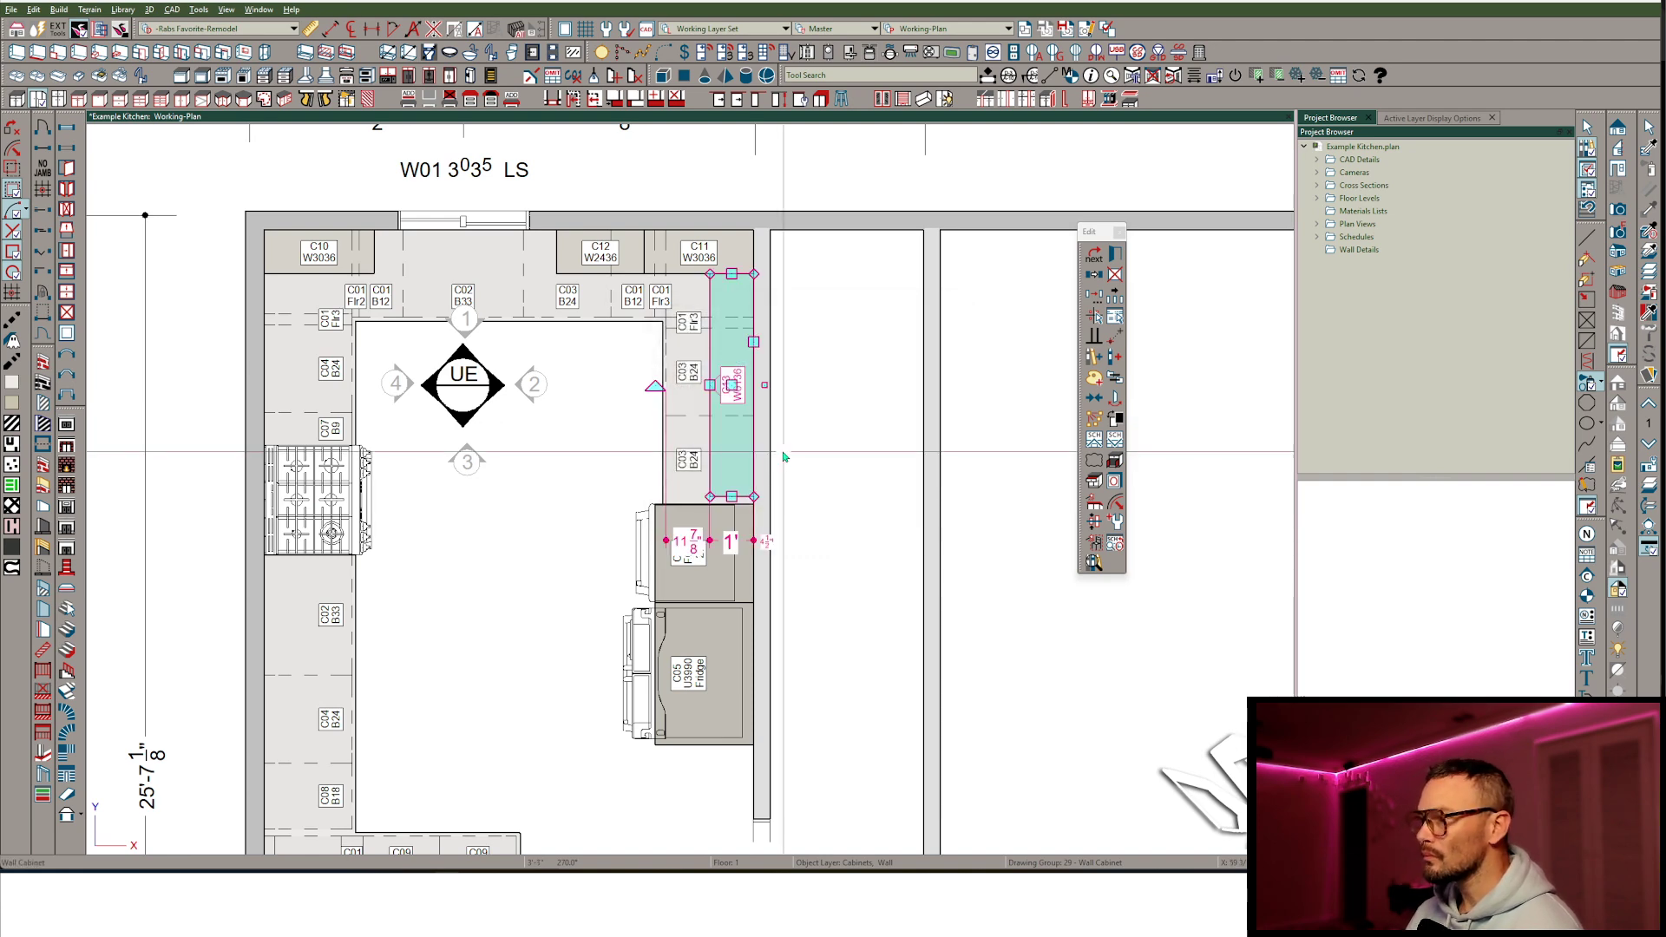
Copy the 39-inch wall cabinet mirrored along the fridge wall and move the copy's corner flush against the oven cabinet.
left_click(740, 397)
key("ctrl+c")
key("ctrl+v")
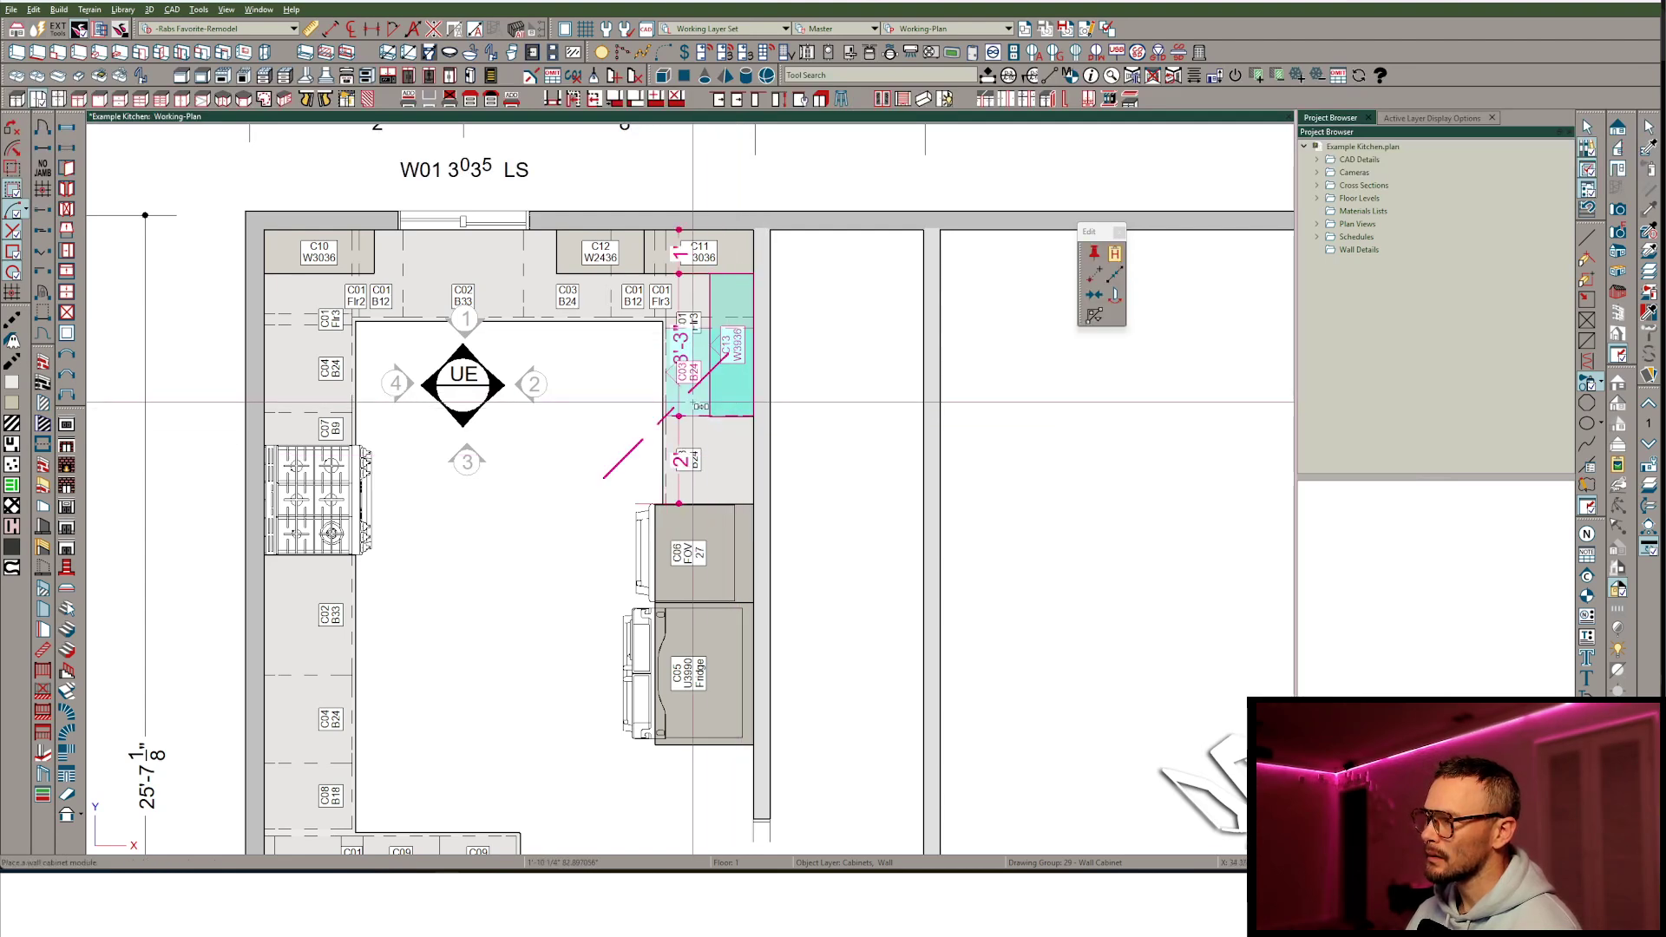
left_click(690, 421)
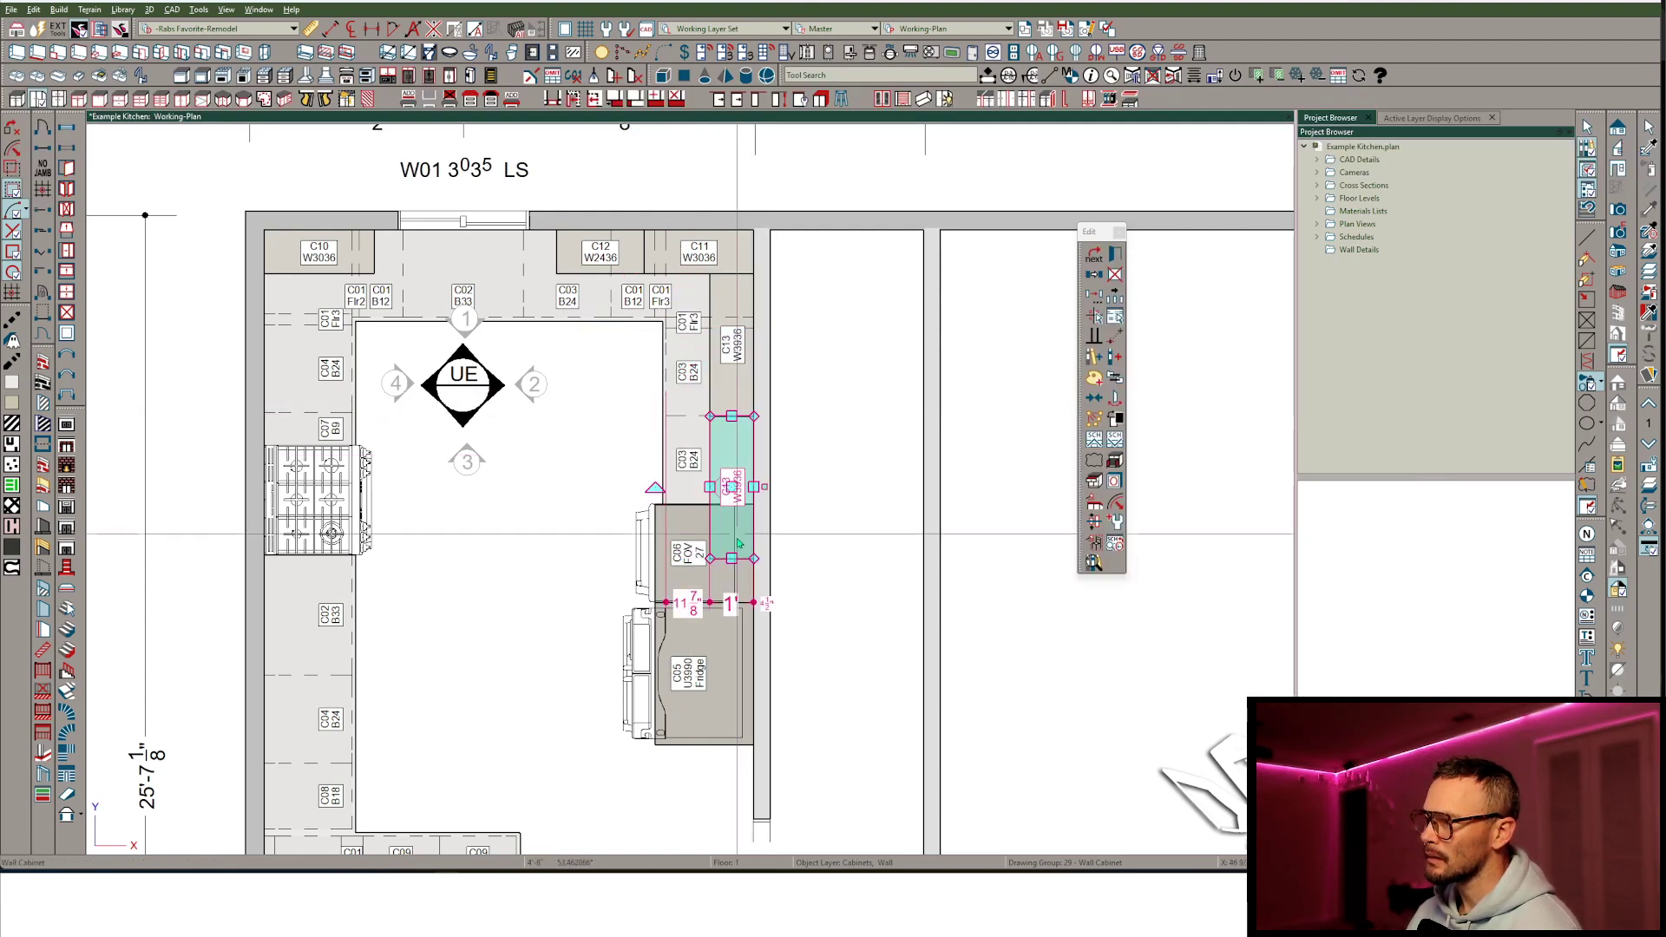
scroll(744, 460, "up", 1)
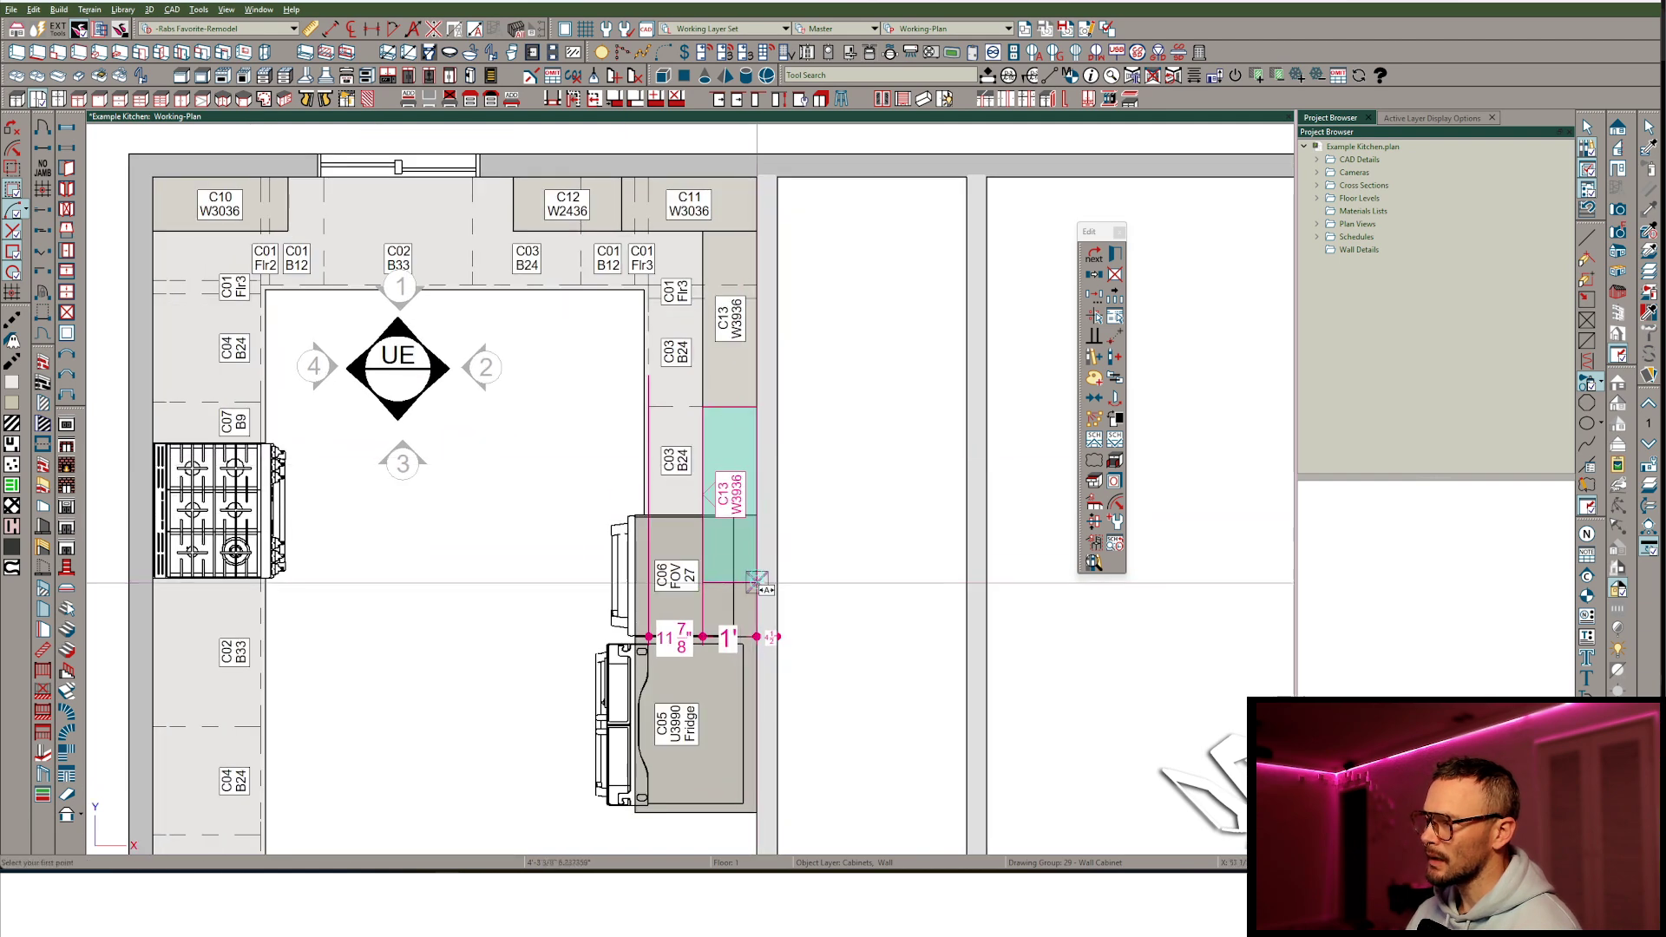
left_click(757, 583)
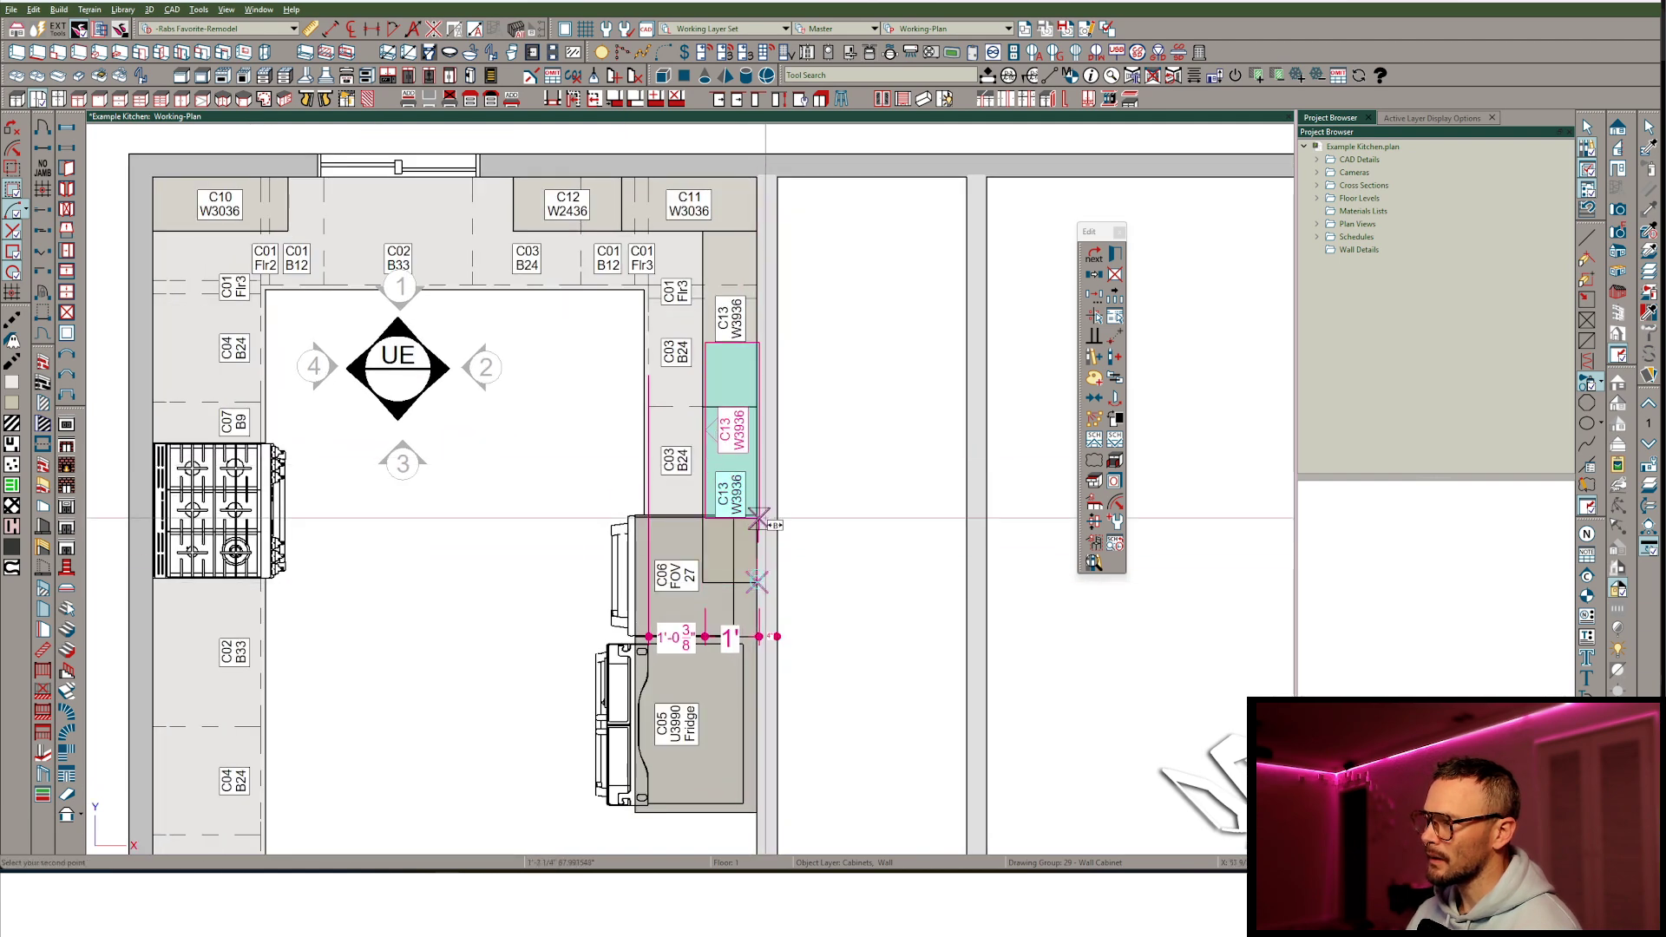
left_click(761, 515)
Narrow the two overlapping 39-inch wall cabinets on the fridge wall to 32 inches each.
left_click_drag(731, 342, 745, 401)
key("Tab")
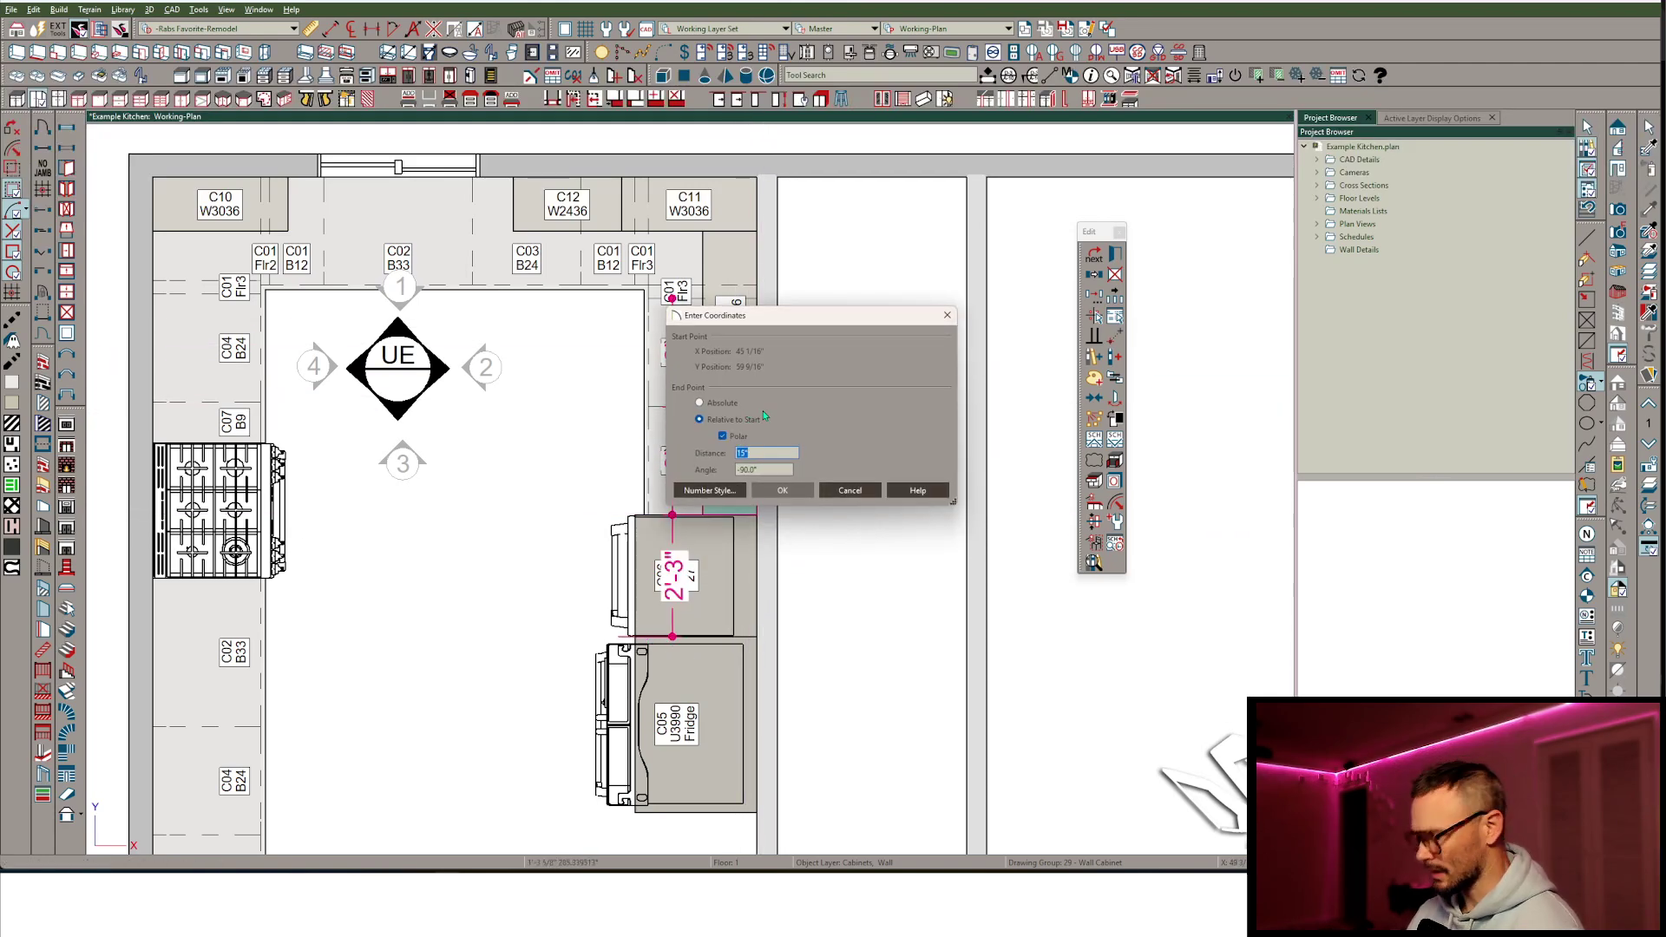
key("Return")
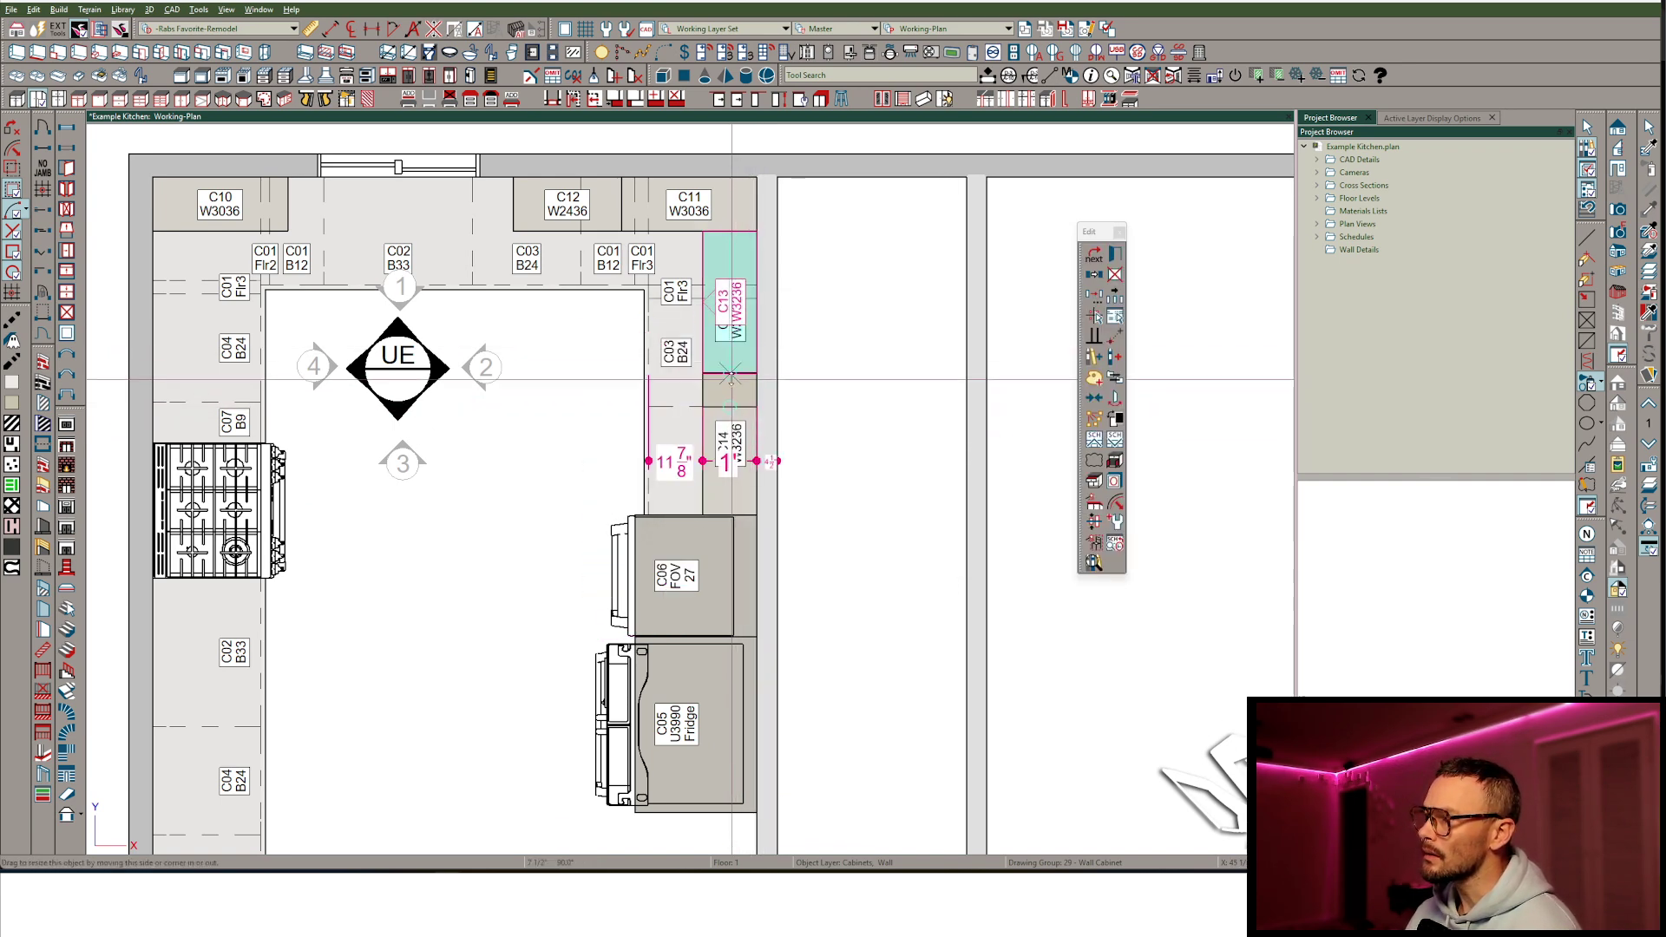
Place two 24-inch wall cabinets in a row on the range wall, between the corner cabinet and the range.
scroll(475, 530, "down", 1)
middle_click_drag(458, 583, 514, 491)
scroll(513, 491, "down", 1)
key("Escape")
left_click(324, 260)
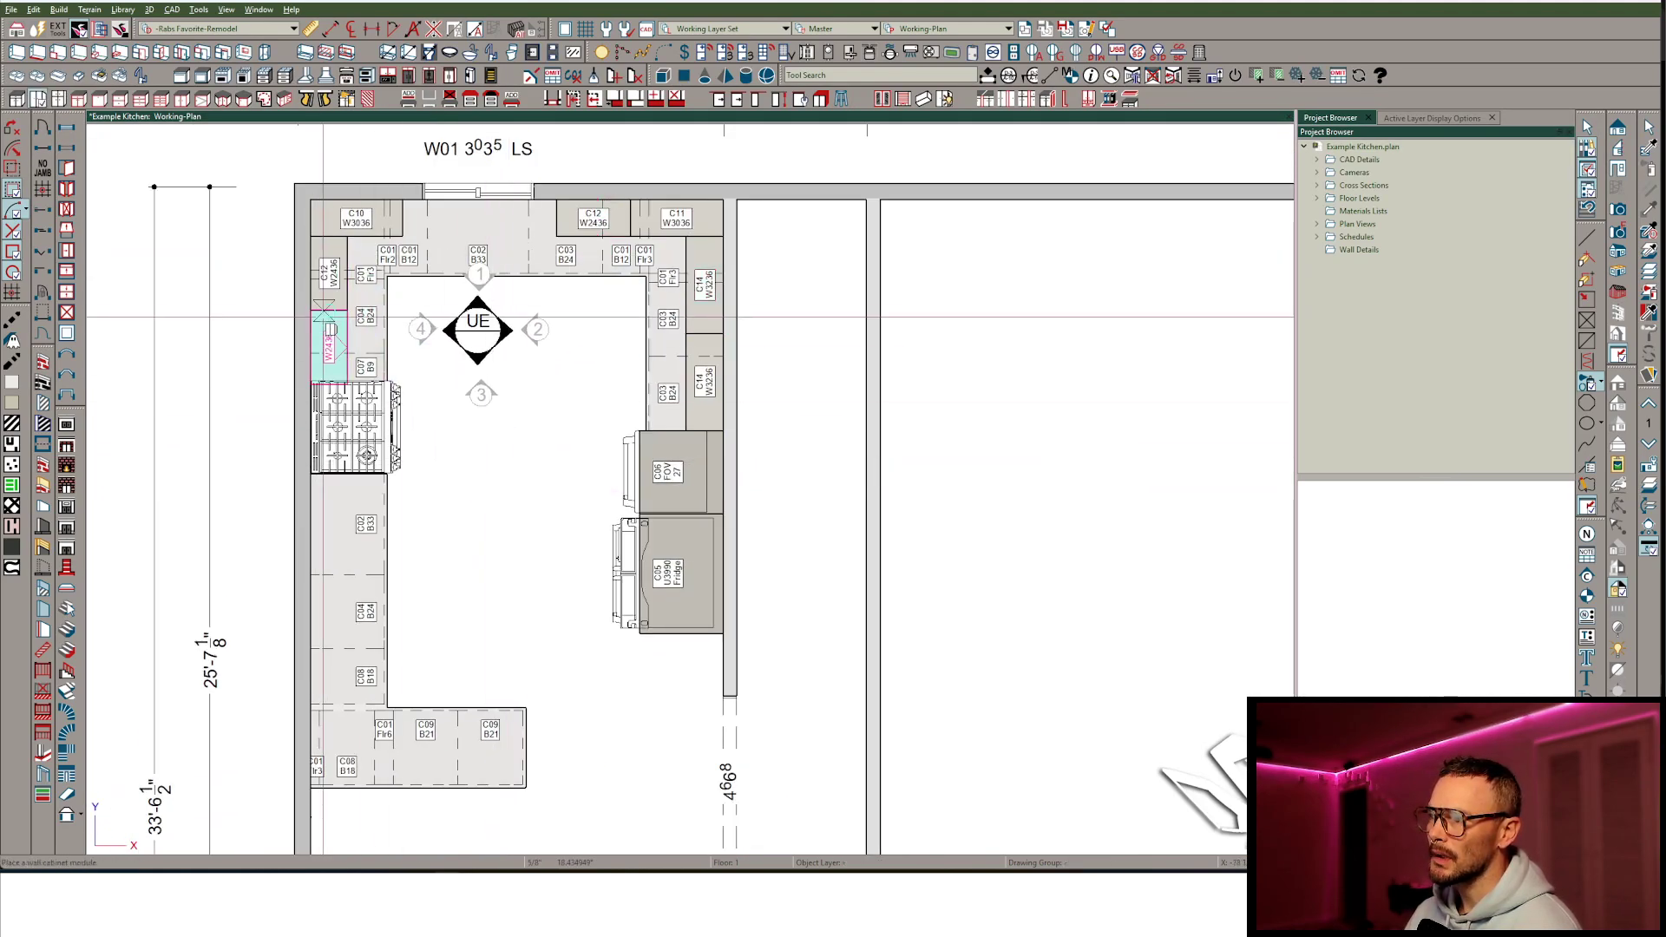
left_click(331, 330)
Narrow the wall cabinet nearest the range to 15 inches from its range side.
left_click(334, 376)
left_click_drag(335, 380, 329, 362)
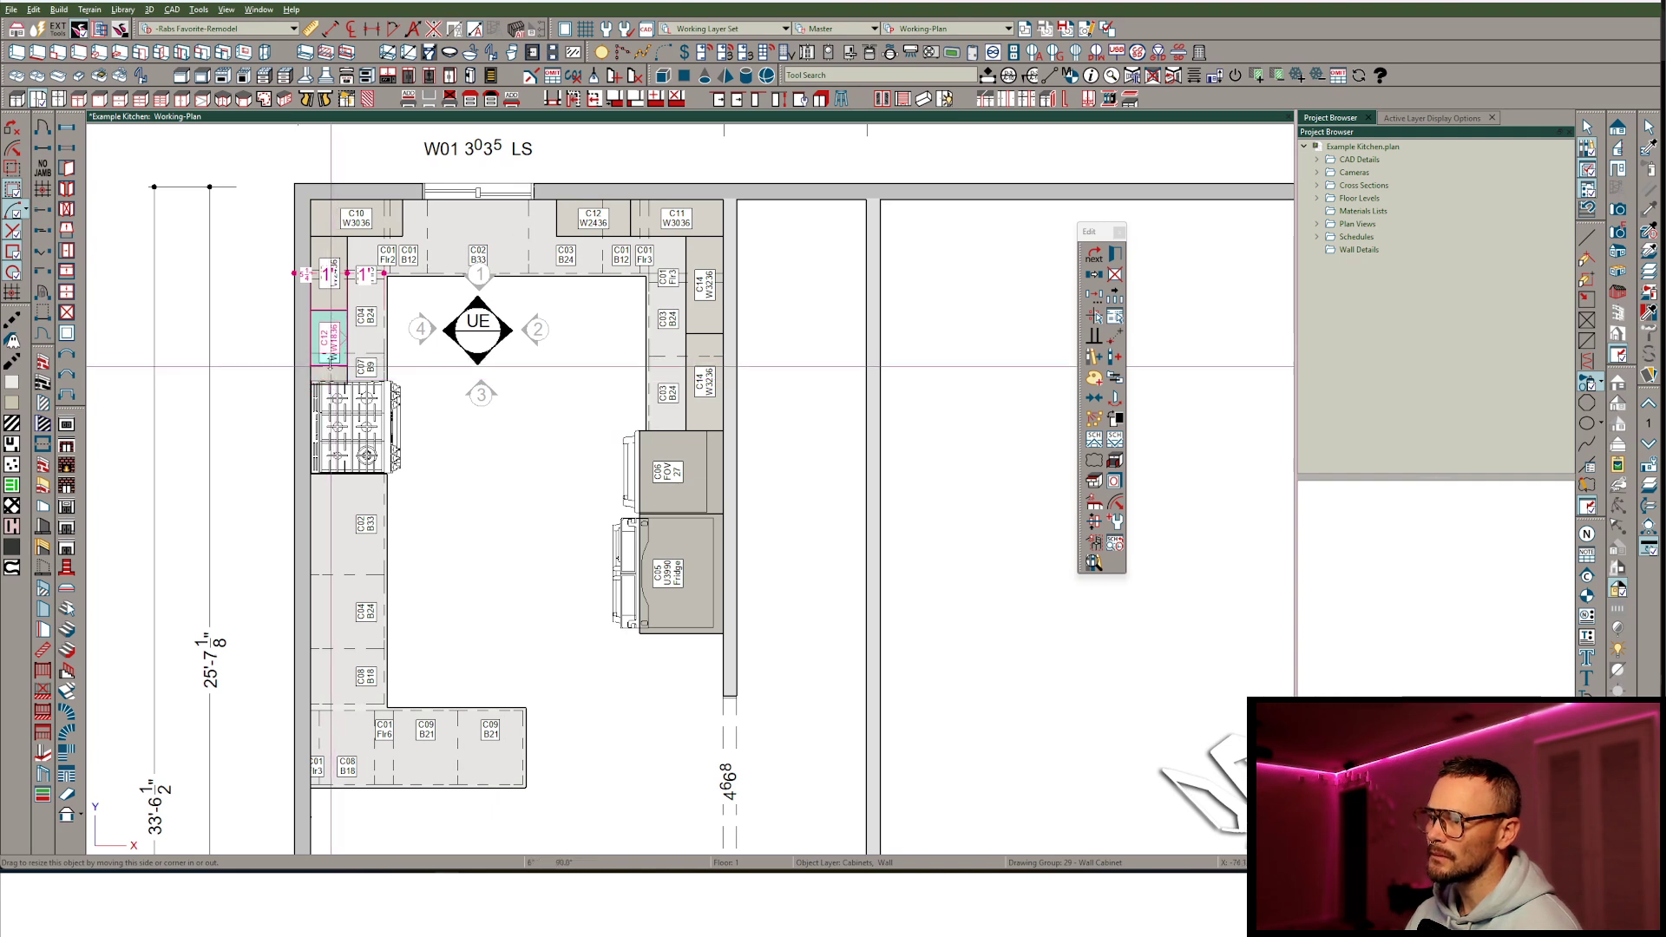
scroll(330, 357, "up", 2)
left_click_drag(332, 362, 330, 356)
Apply the glass door style to the 15-inch wall cabinet beside the range.
left_click(882, 100)
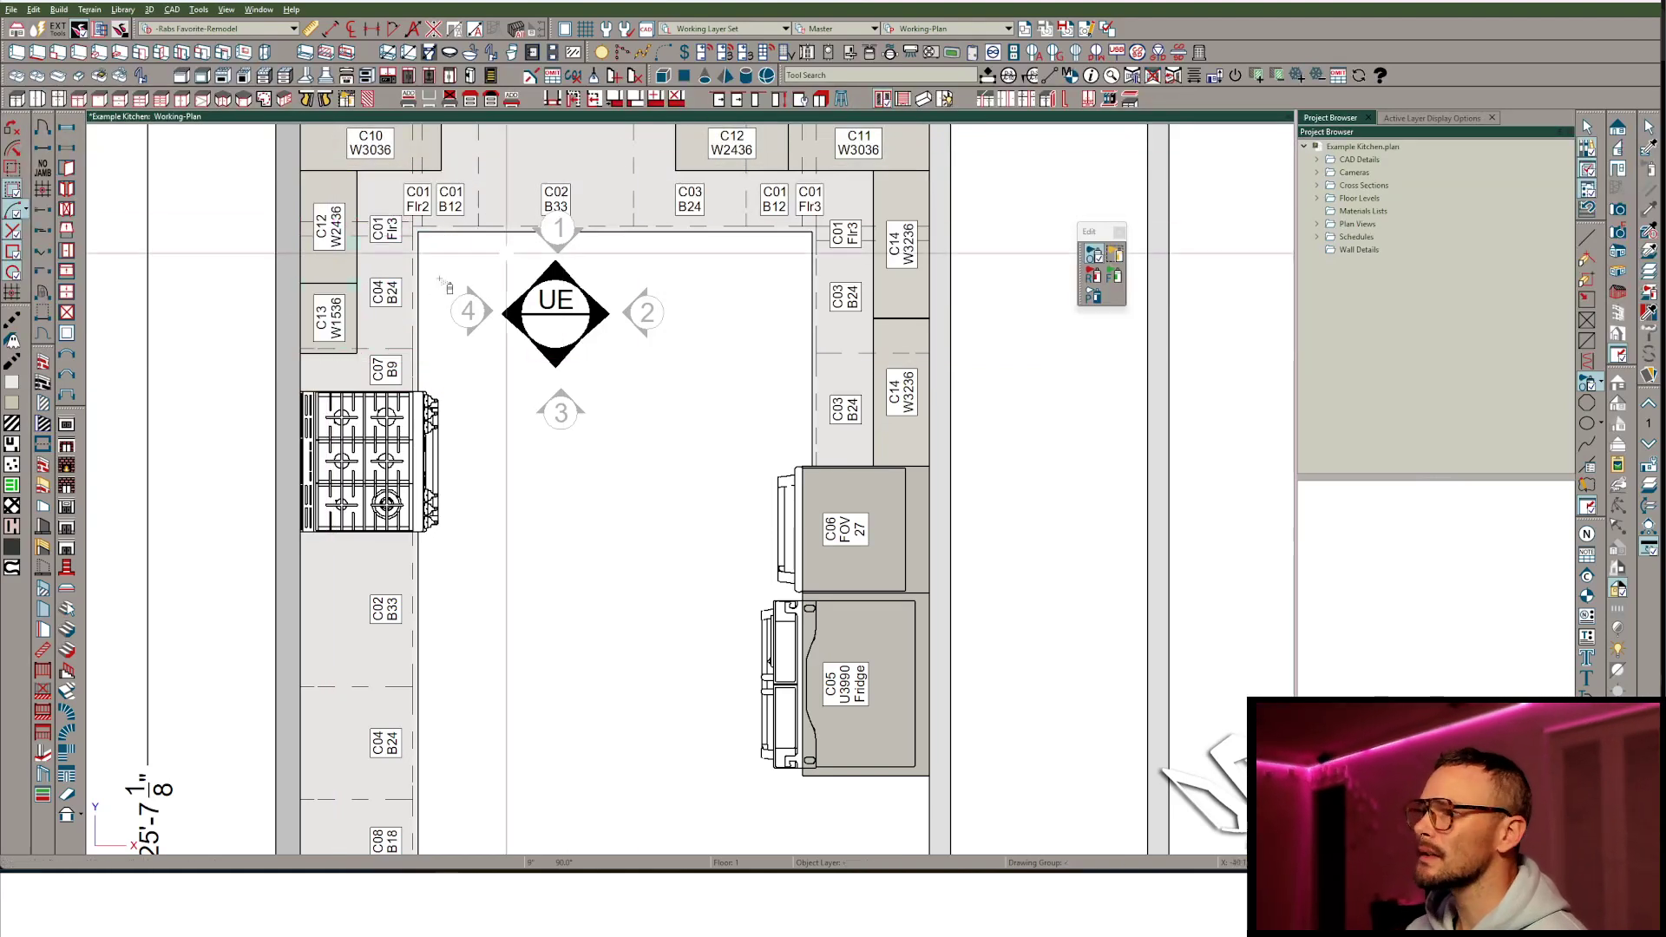
left_click(353, 326)
key("space")
Copy the 15-inch glass cabinet and the adjacent 24-inch wall cabinet to the other side of the range, mirrored about the range.
left_click(332, 326)
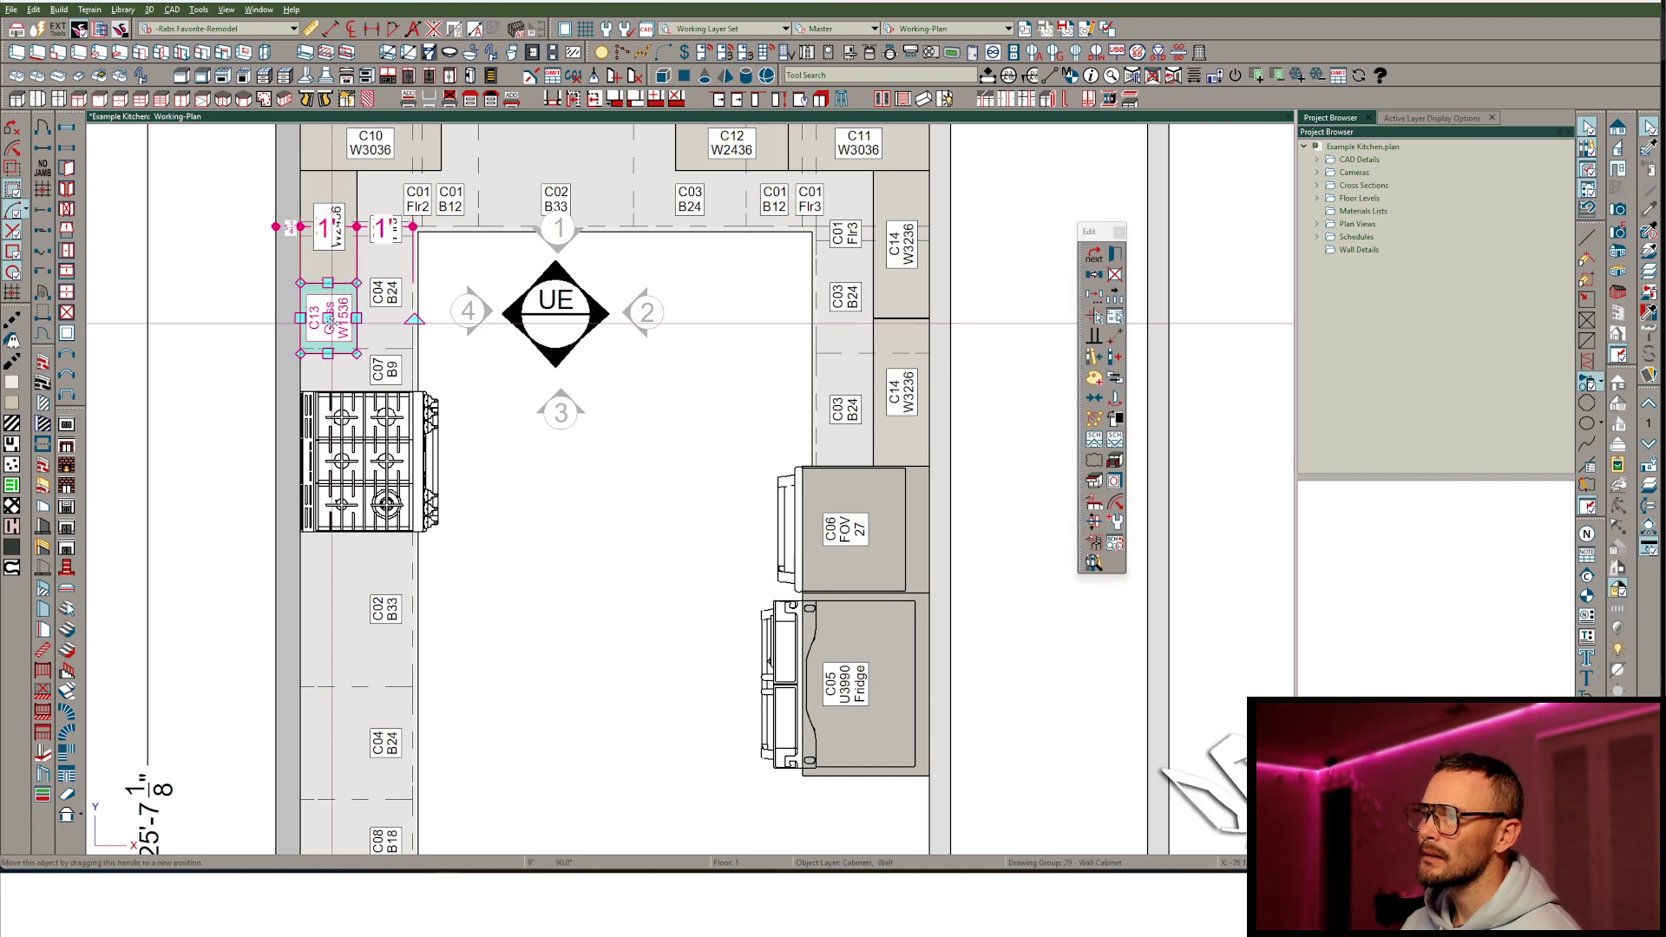
key("ctrl+c")
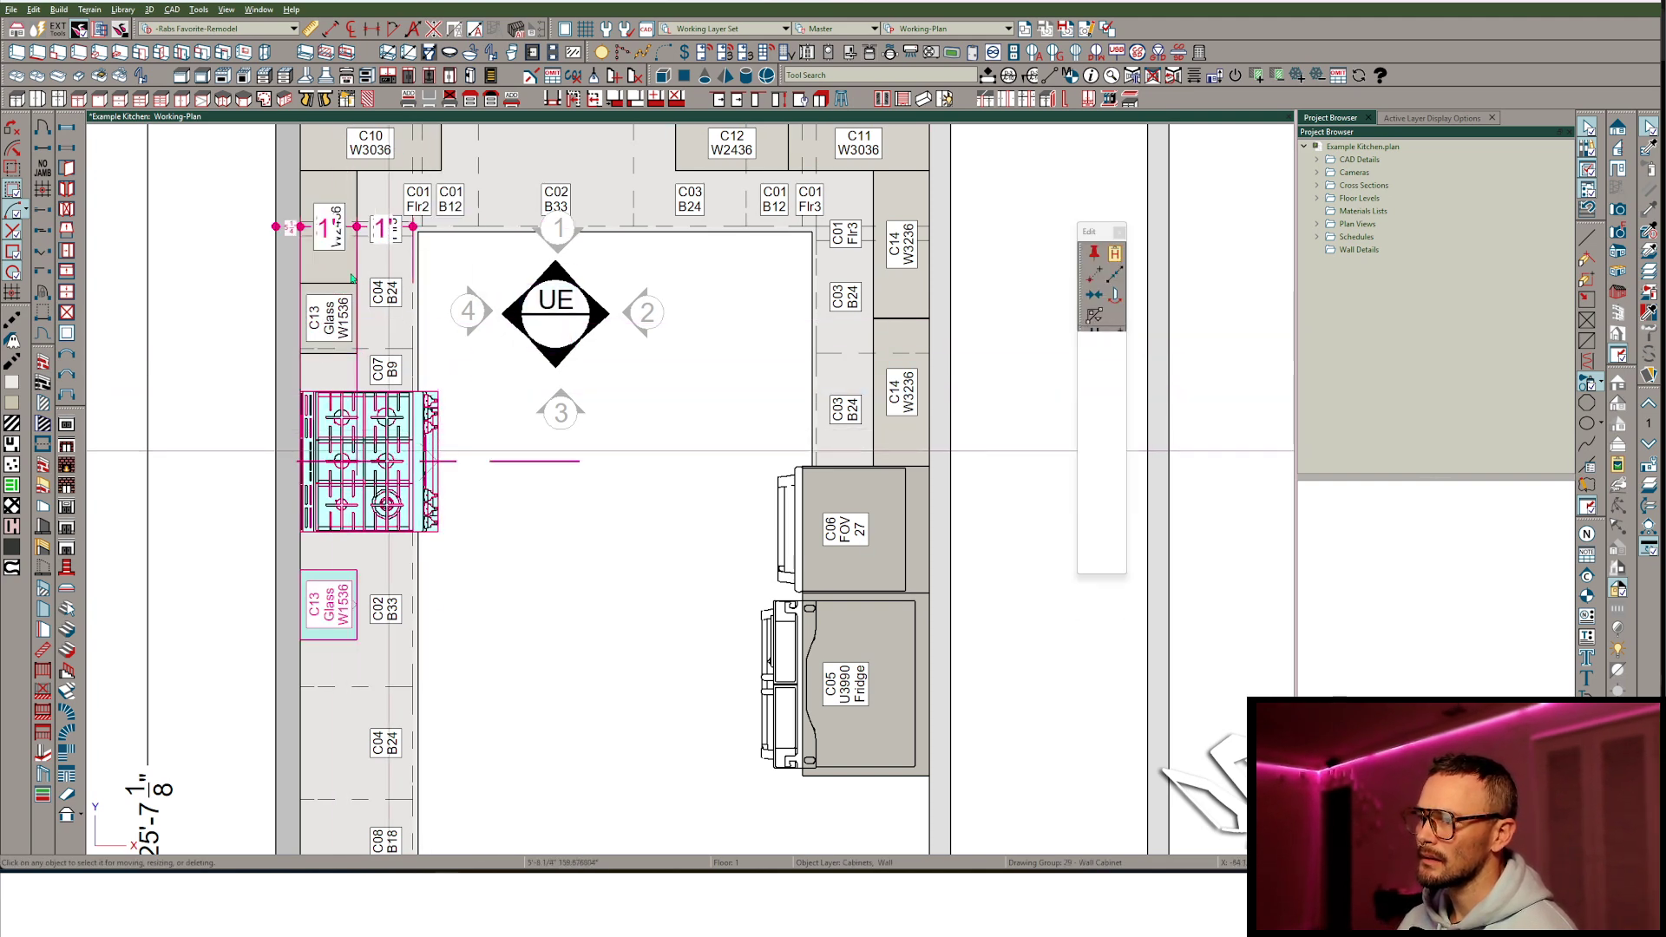
left_click(344, 259)
key("ctrl+c")
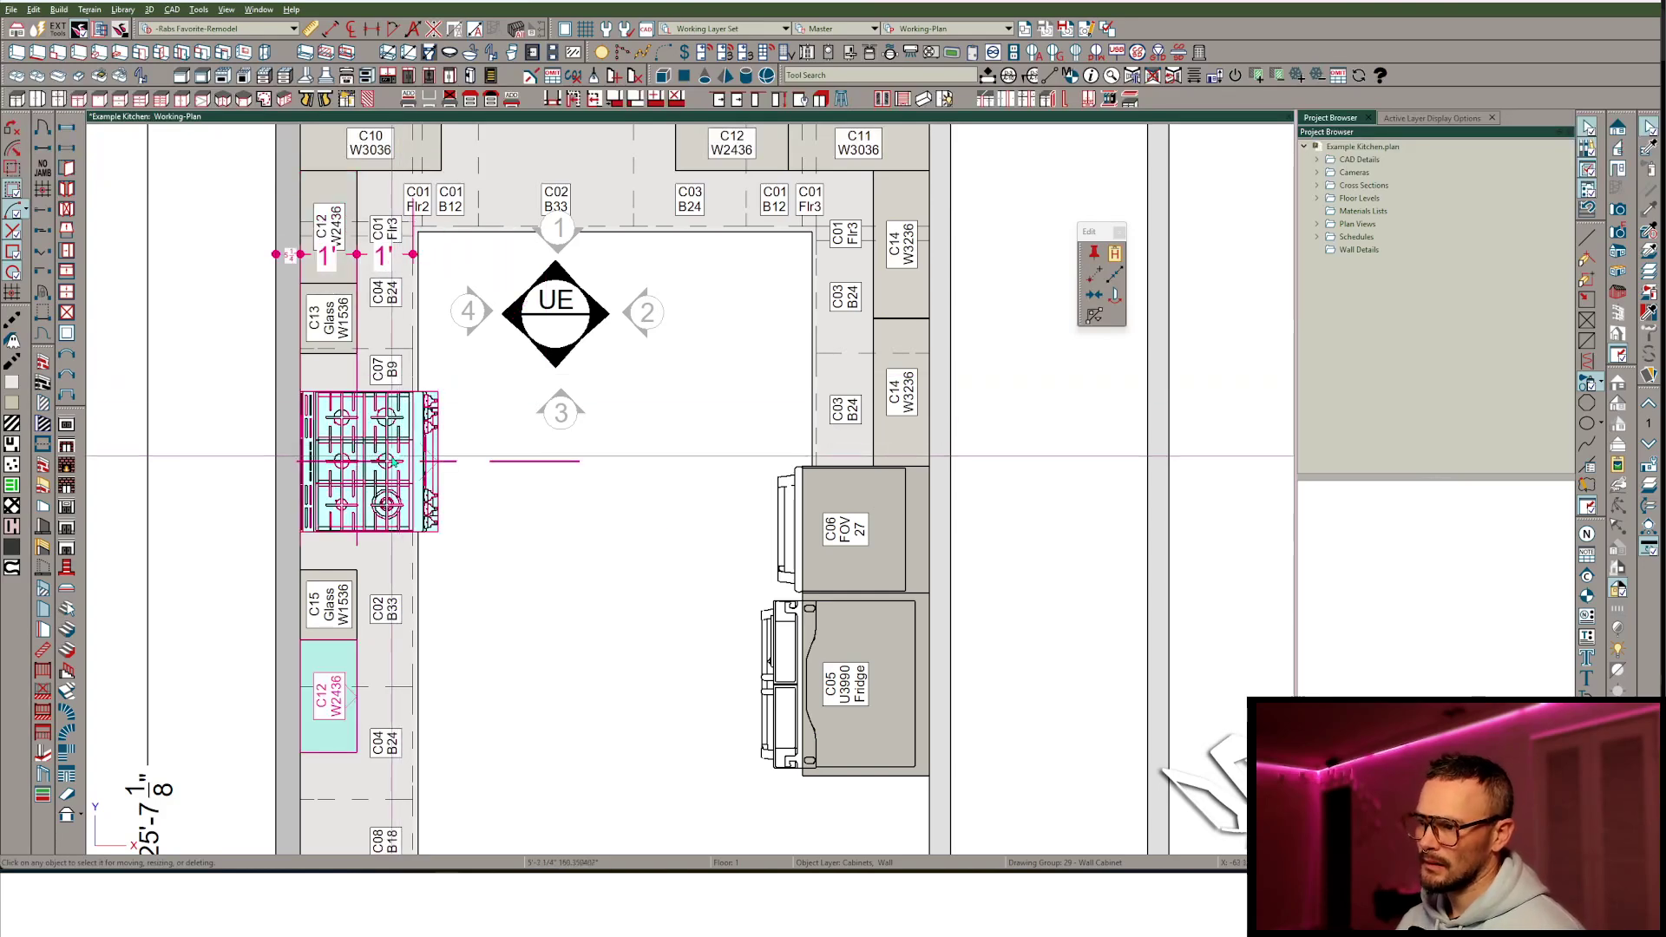
left_click(393, 457)
Widen the mirrored 24-inch wall cabinet to 27 inches and copy it along the range wall toward the peninsula.
scroll(351, 753, "down", 1)
middle_click_drag(351, 753, 283, 514)
left_click_drag(259, 509, 260, 522)
key("ctrl+c")
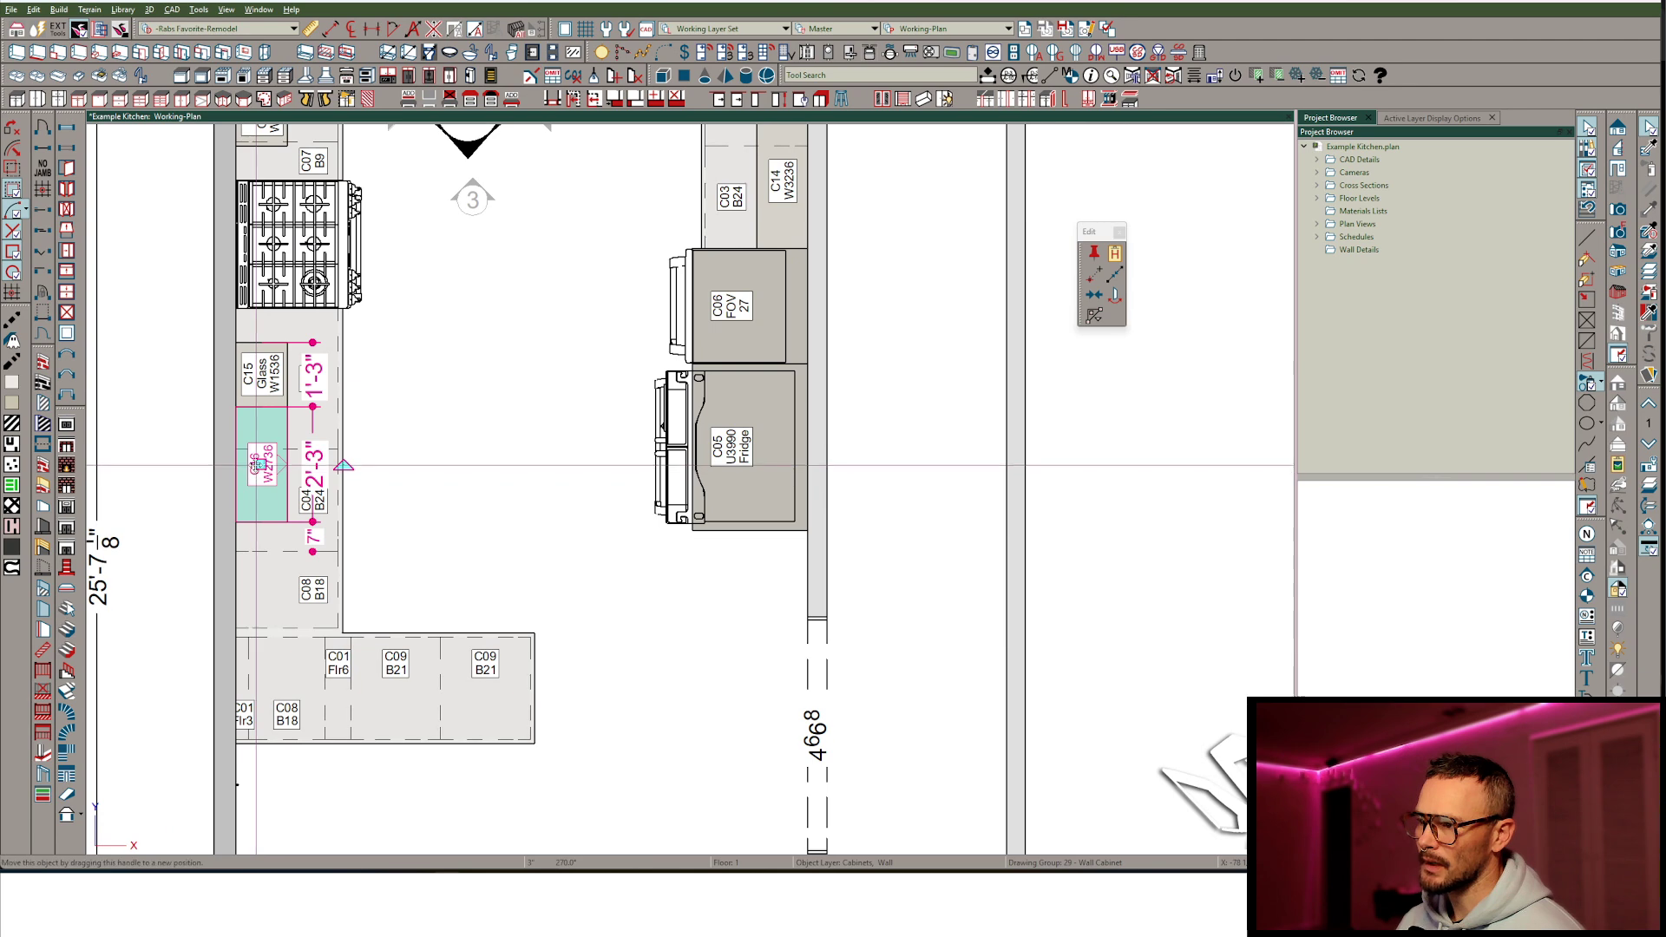
left_click_drag(260, 466, 257, 582)
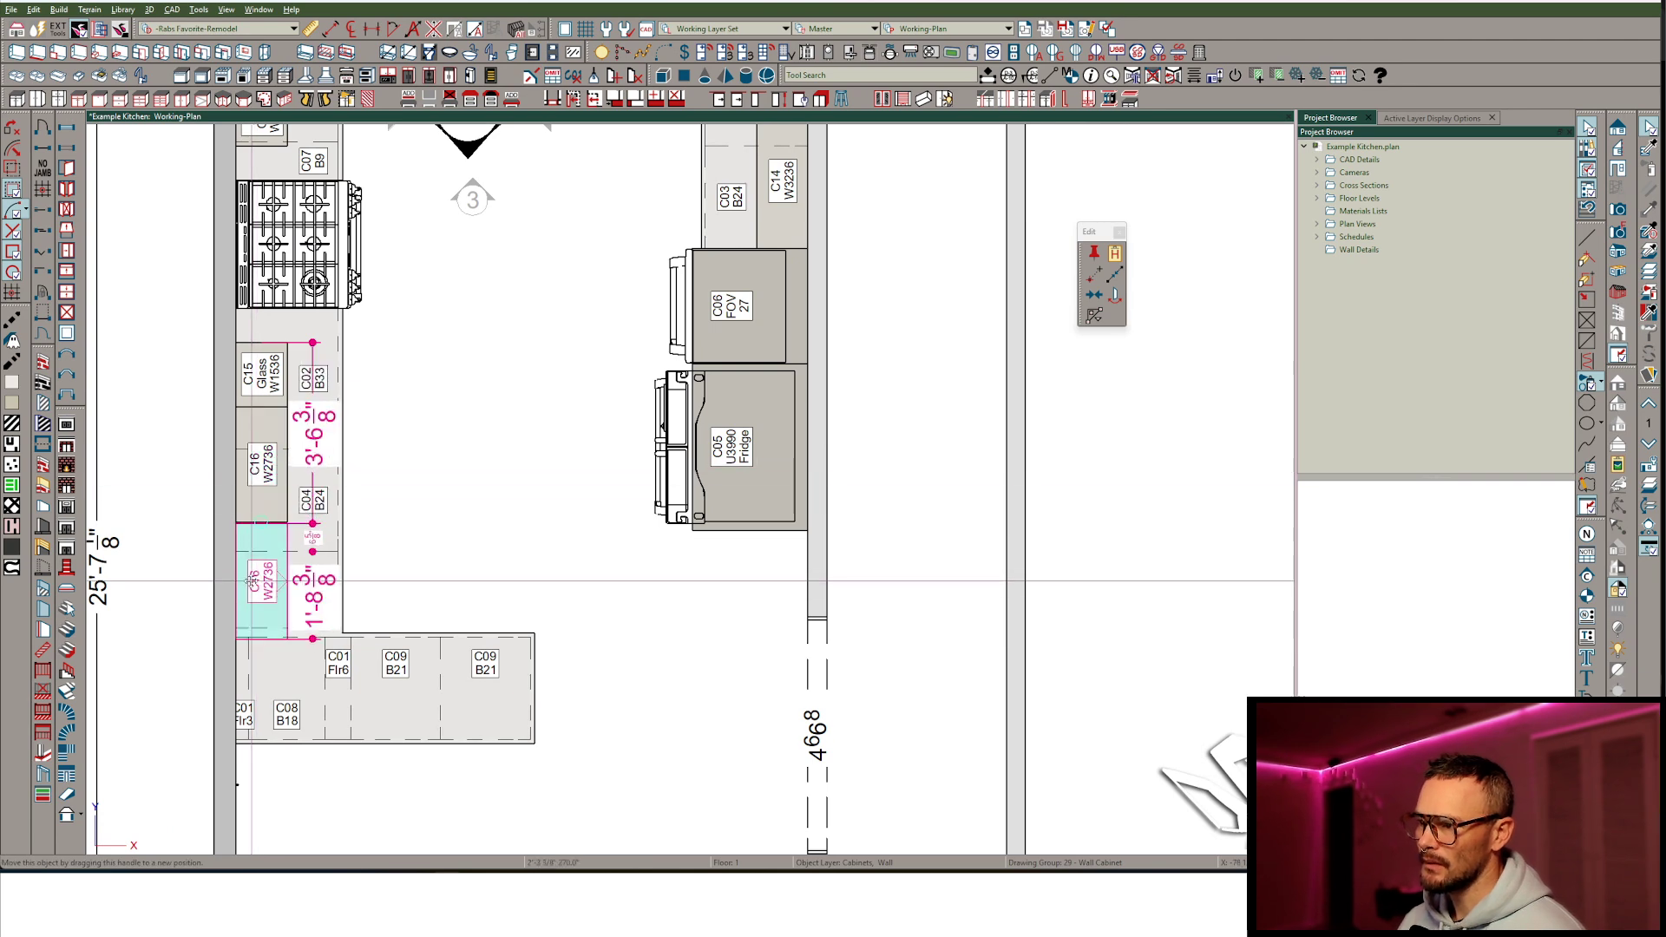
Shift the copied 27-inch wall cabinet toward the peninsula, leaving a 6-inch gap to the neighbouring wall cabinet.
key("Tab")
key("Return")
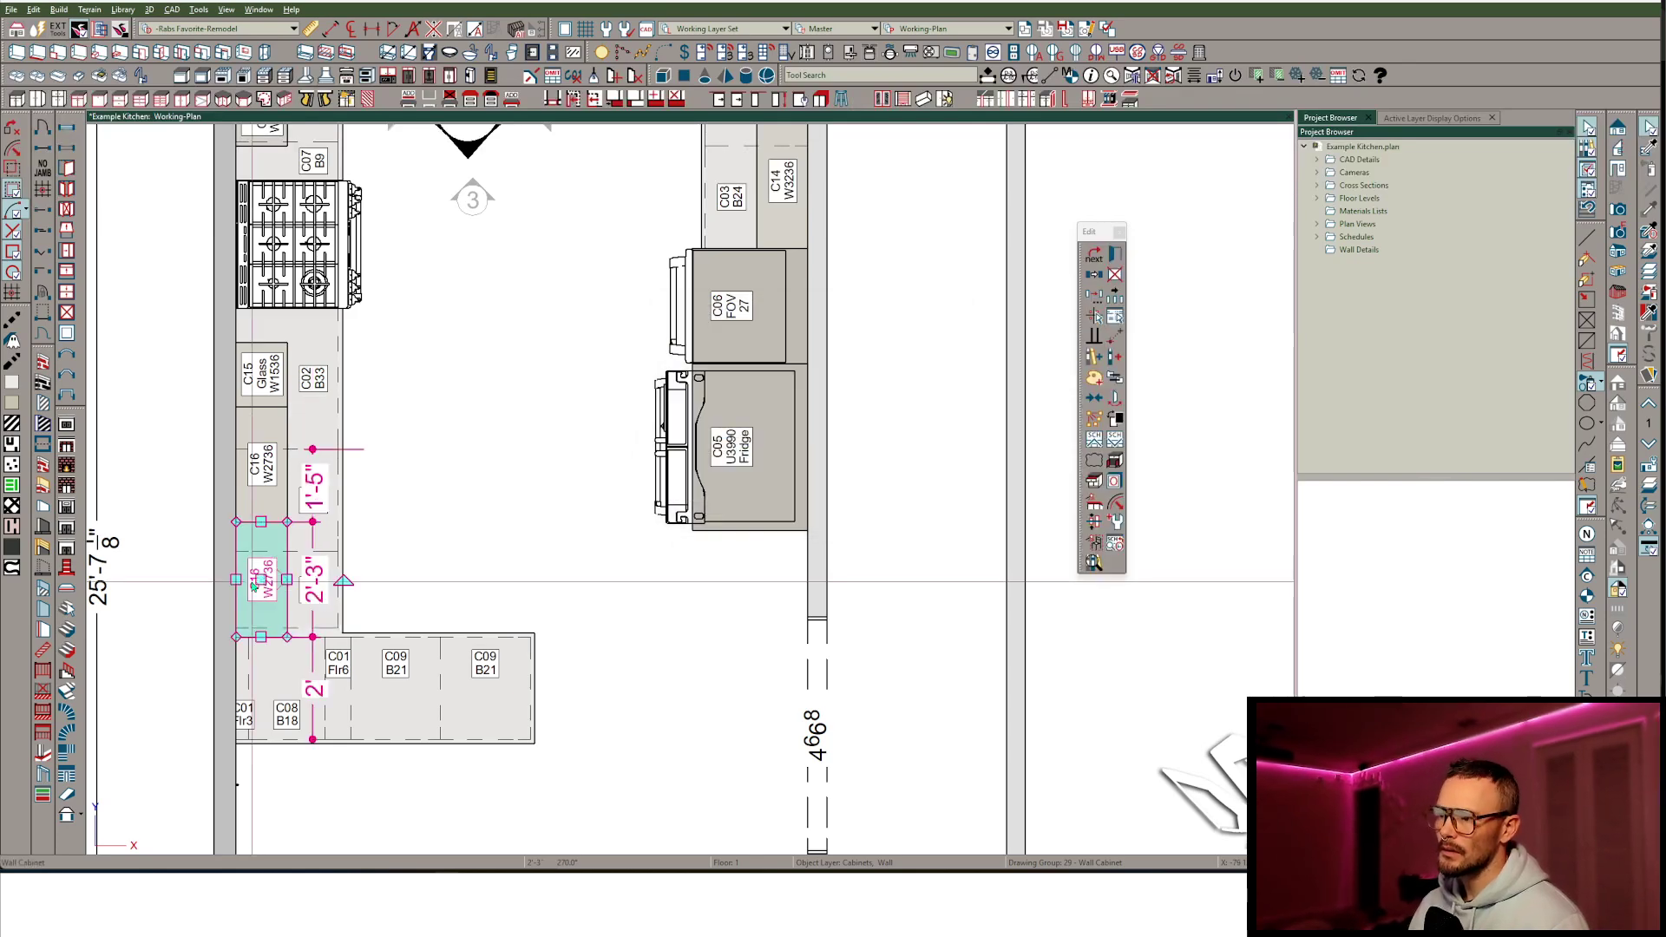
scroll(300, 498, "down", 1)
left_click_drag(301, 497, 303, 544)
key("Tab")
type("6")
key("Return")
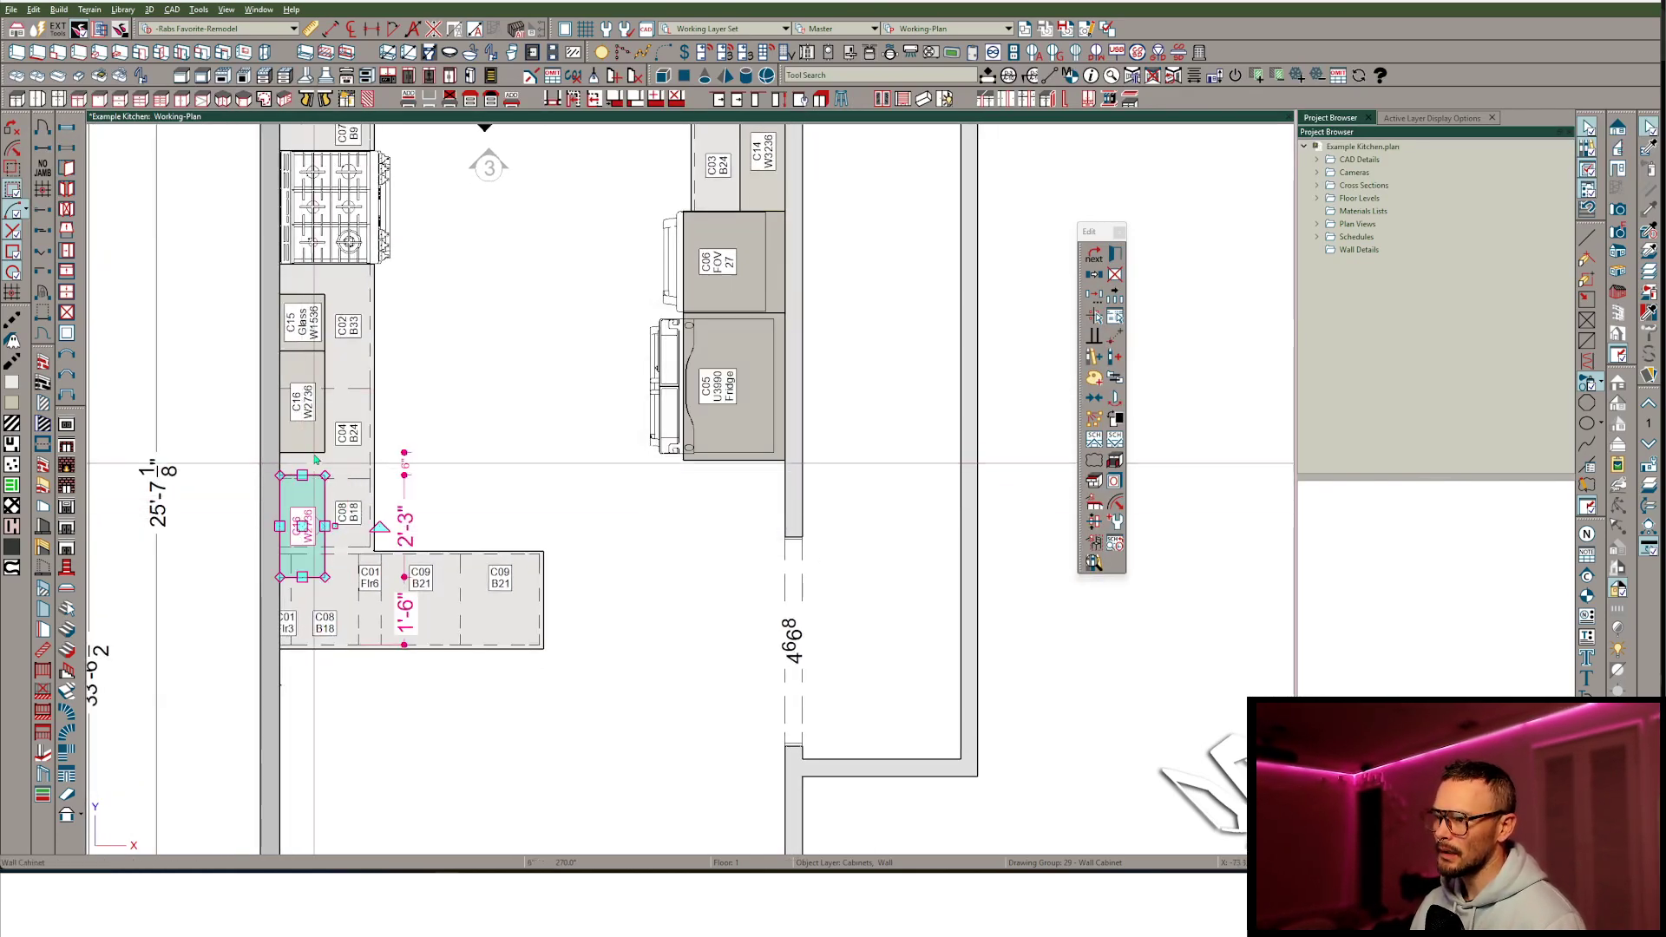
Widen both wall cabinets nearest the peninsula by 3 inches to 30 inches each, closing the gap between them.
key("Tab")
type("3")
key("Return")
left_click(301, 441)
left_click_drag(302, 453, 299, 464)
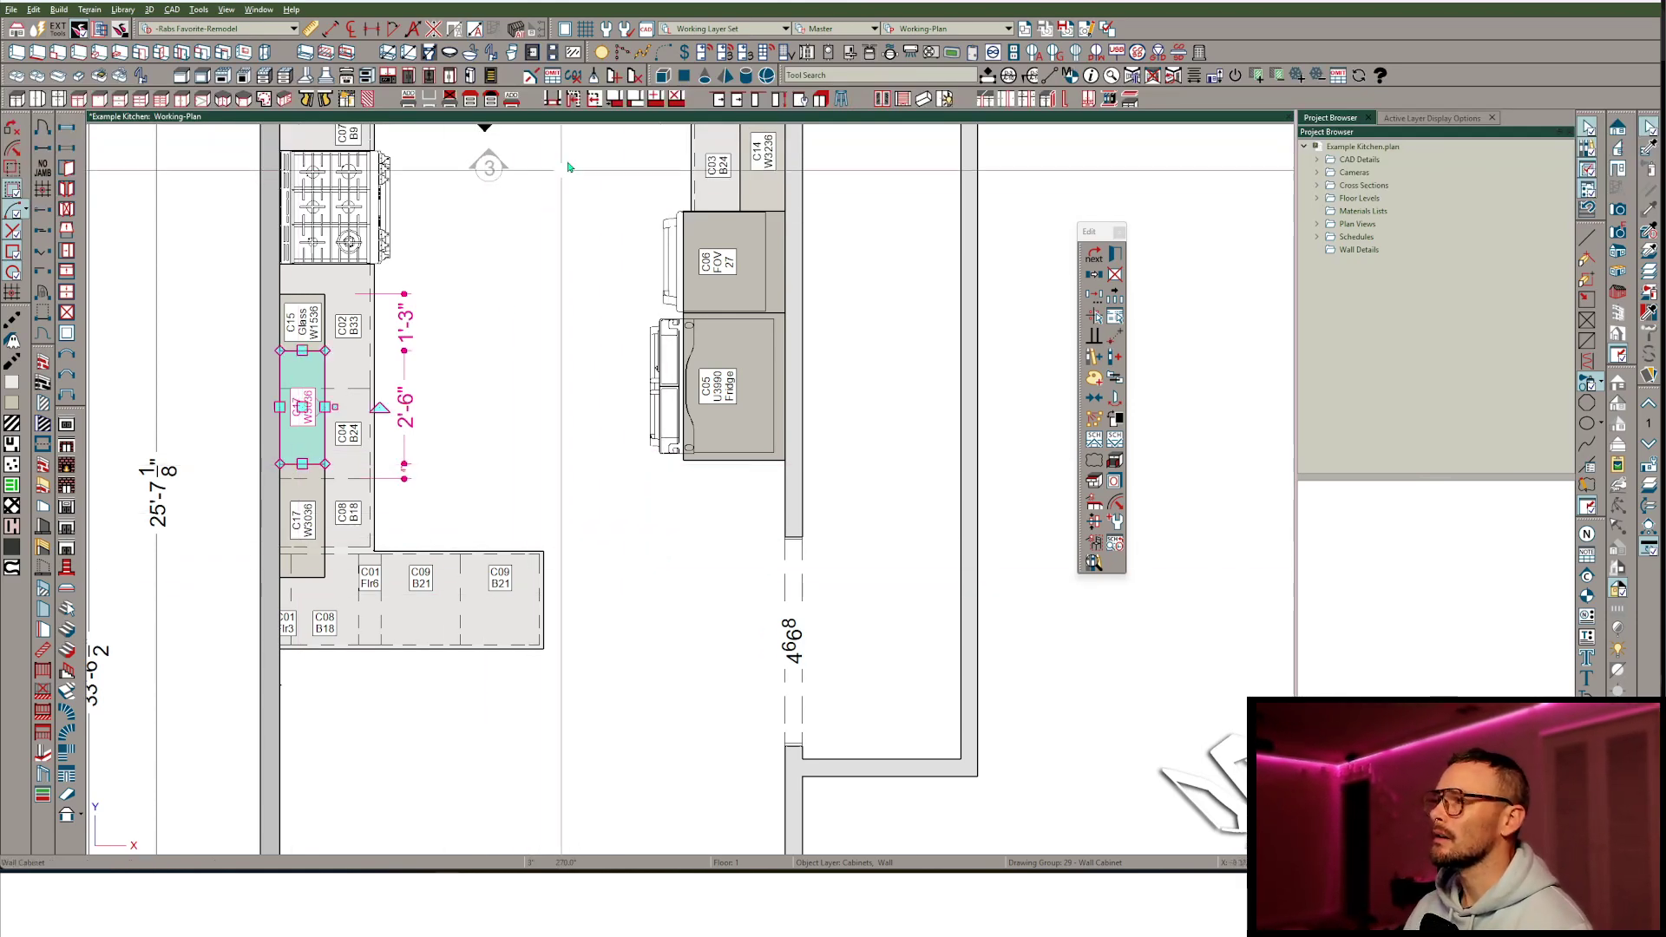
Apply the deep countertop overhang style to all peninsula base cabinets, including those at the wall end.
left_click(720, 100)
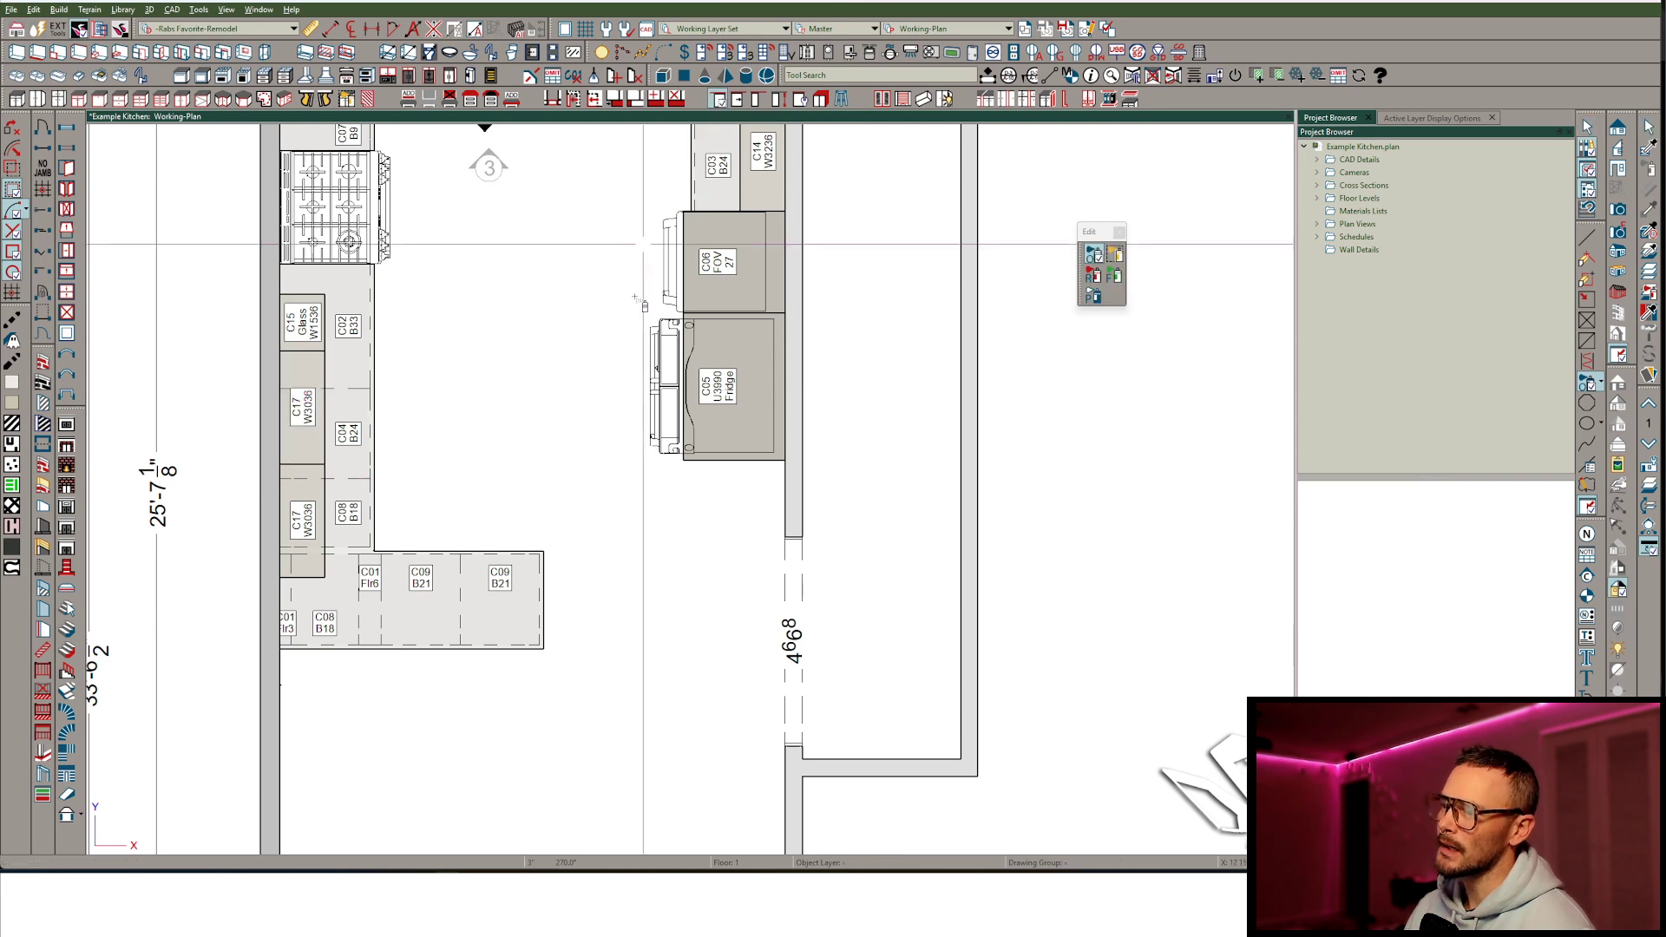
left_click(1116, 255)
left_click_drag(576, 519, 344, 703)
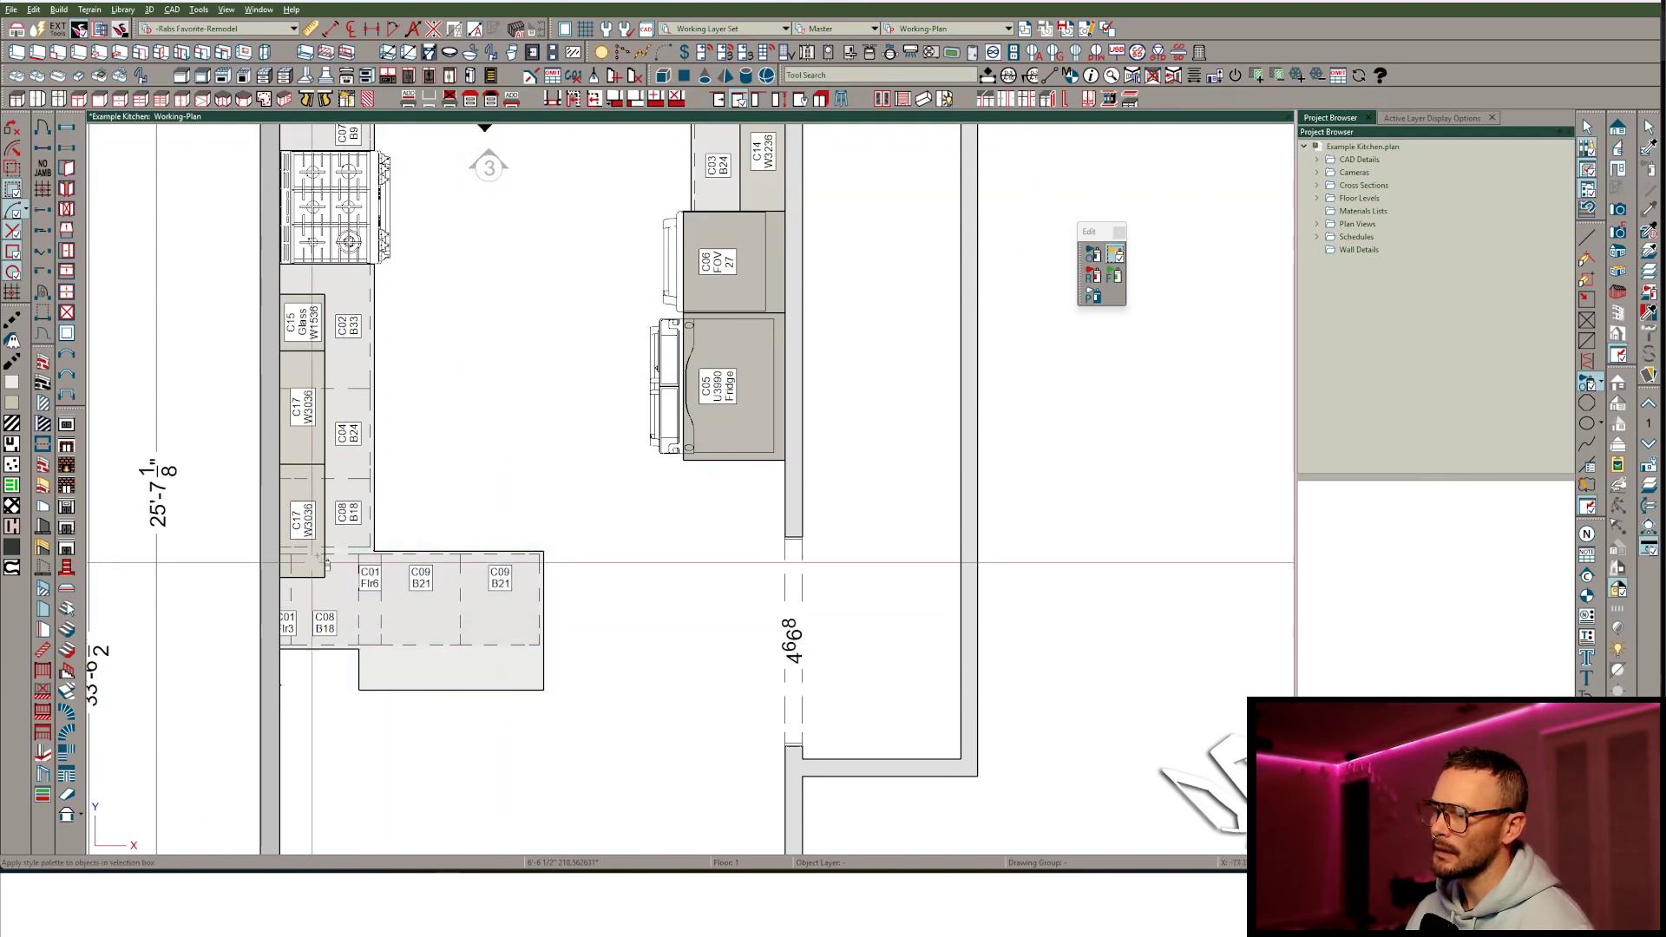
left_click_drag(357, 555, 263, 681)
mouse_move(513, 402)
middle_mouse_down()
mouse_move(468, 525)
mouse_move(523, 384)
middle_mouse_up()
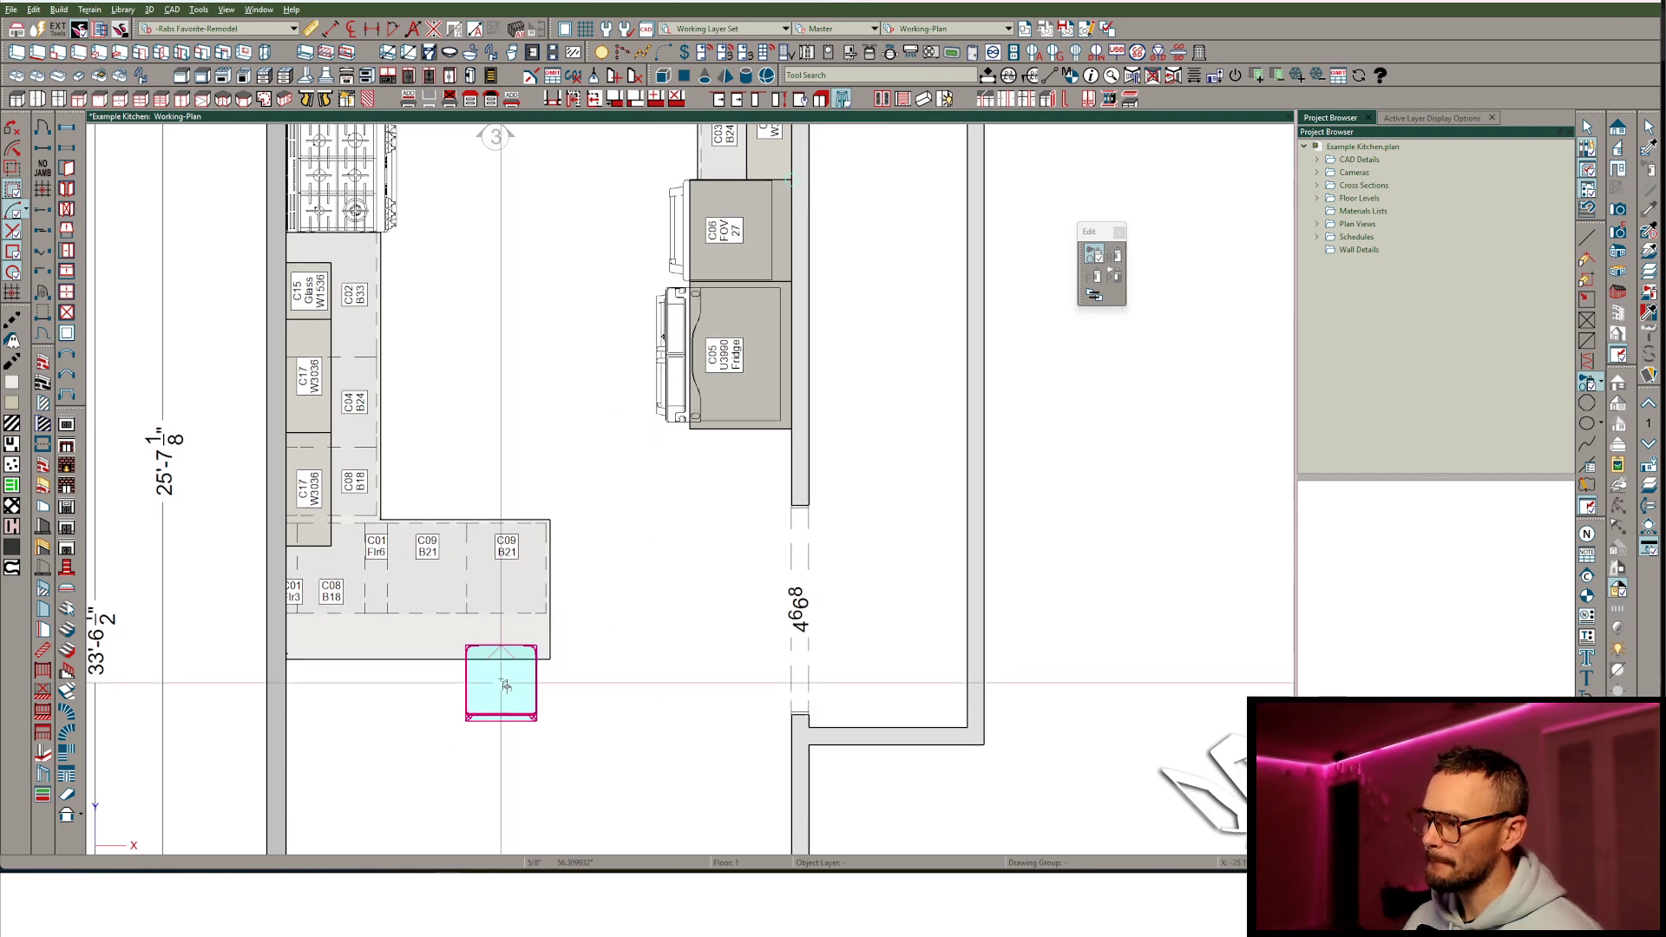
Place two bar stools along the peninsula overhang and two pendant lights above the peninsula.
left_click(506, 681)
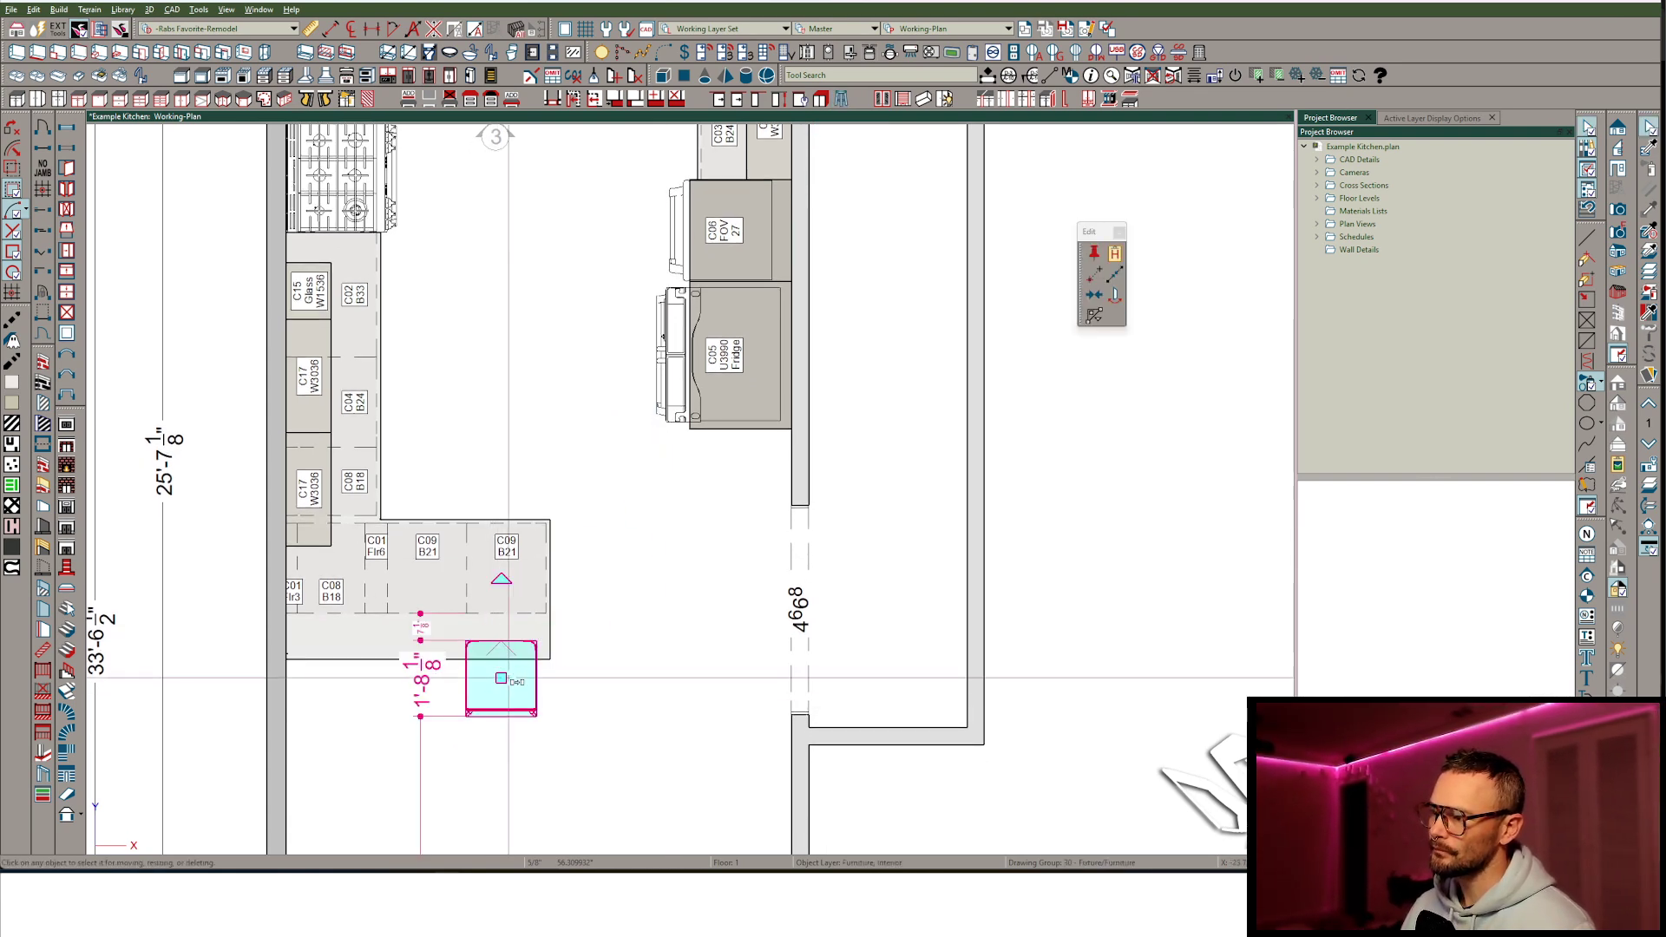
left_click_drag(501, 679, 380, 685)
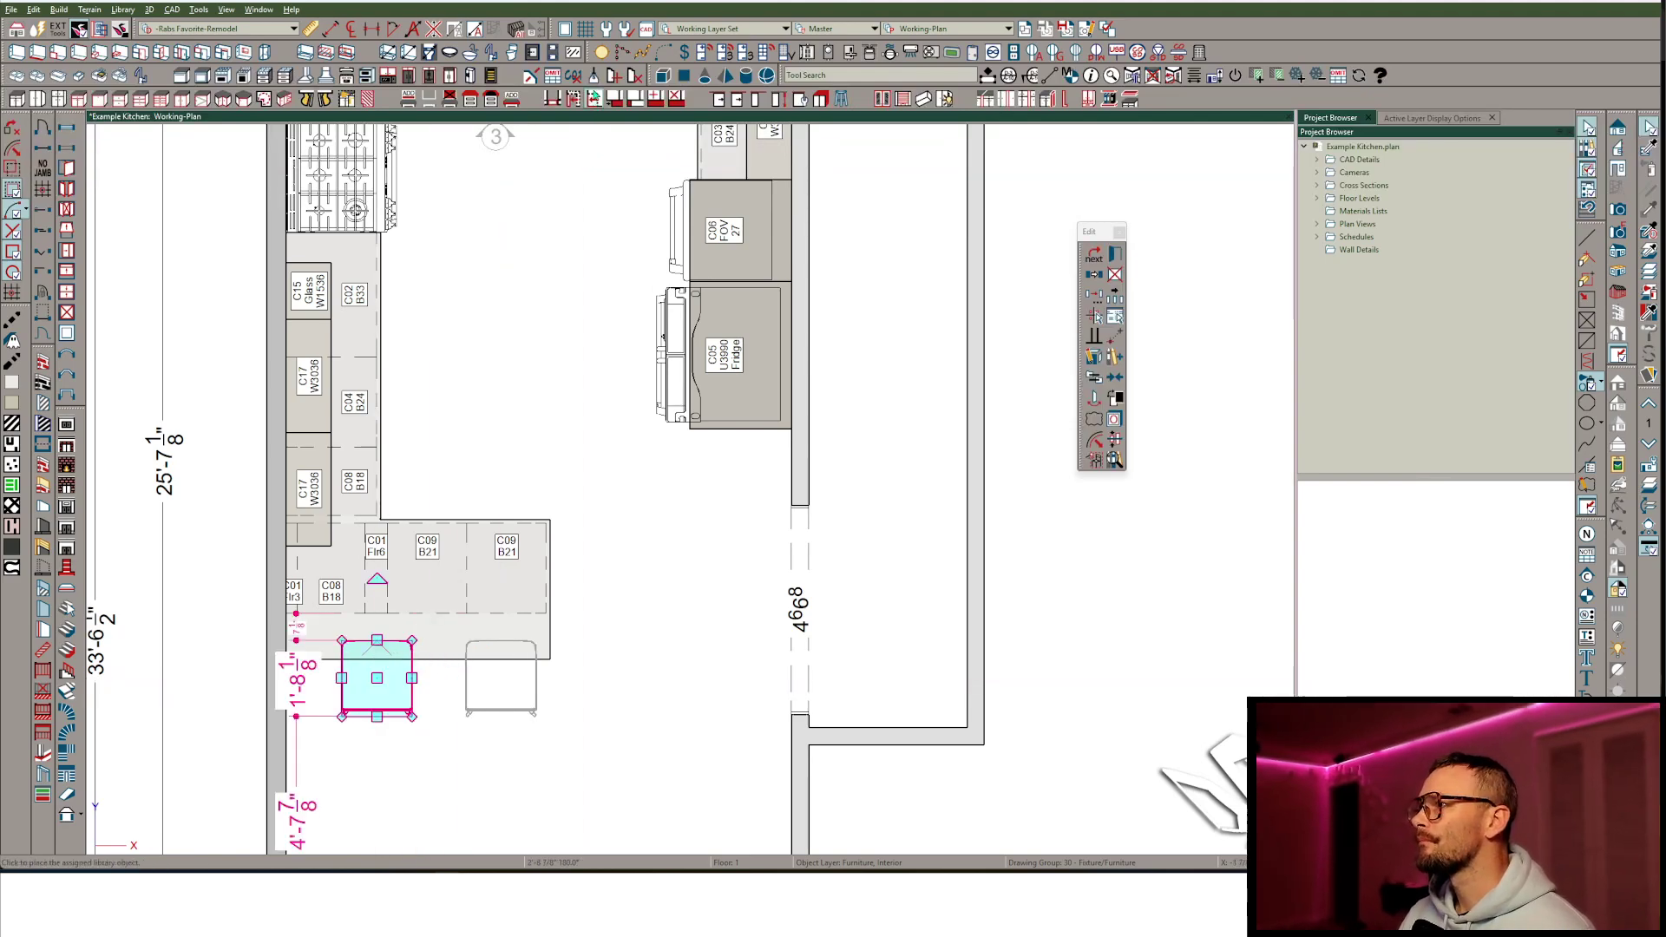
left_click(594, 77)
left_click(507, 614)
left_click(366, 613)
Draw ceiling-light distribution paths in the kitchen aisle, running along the range side and the refrigerator side.
scroll(617, 228, "down", 2)
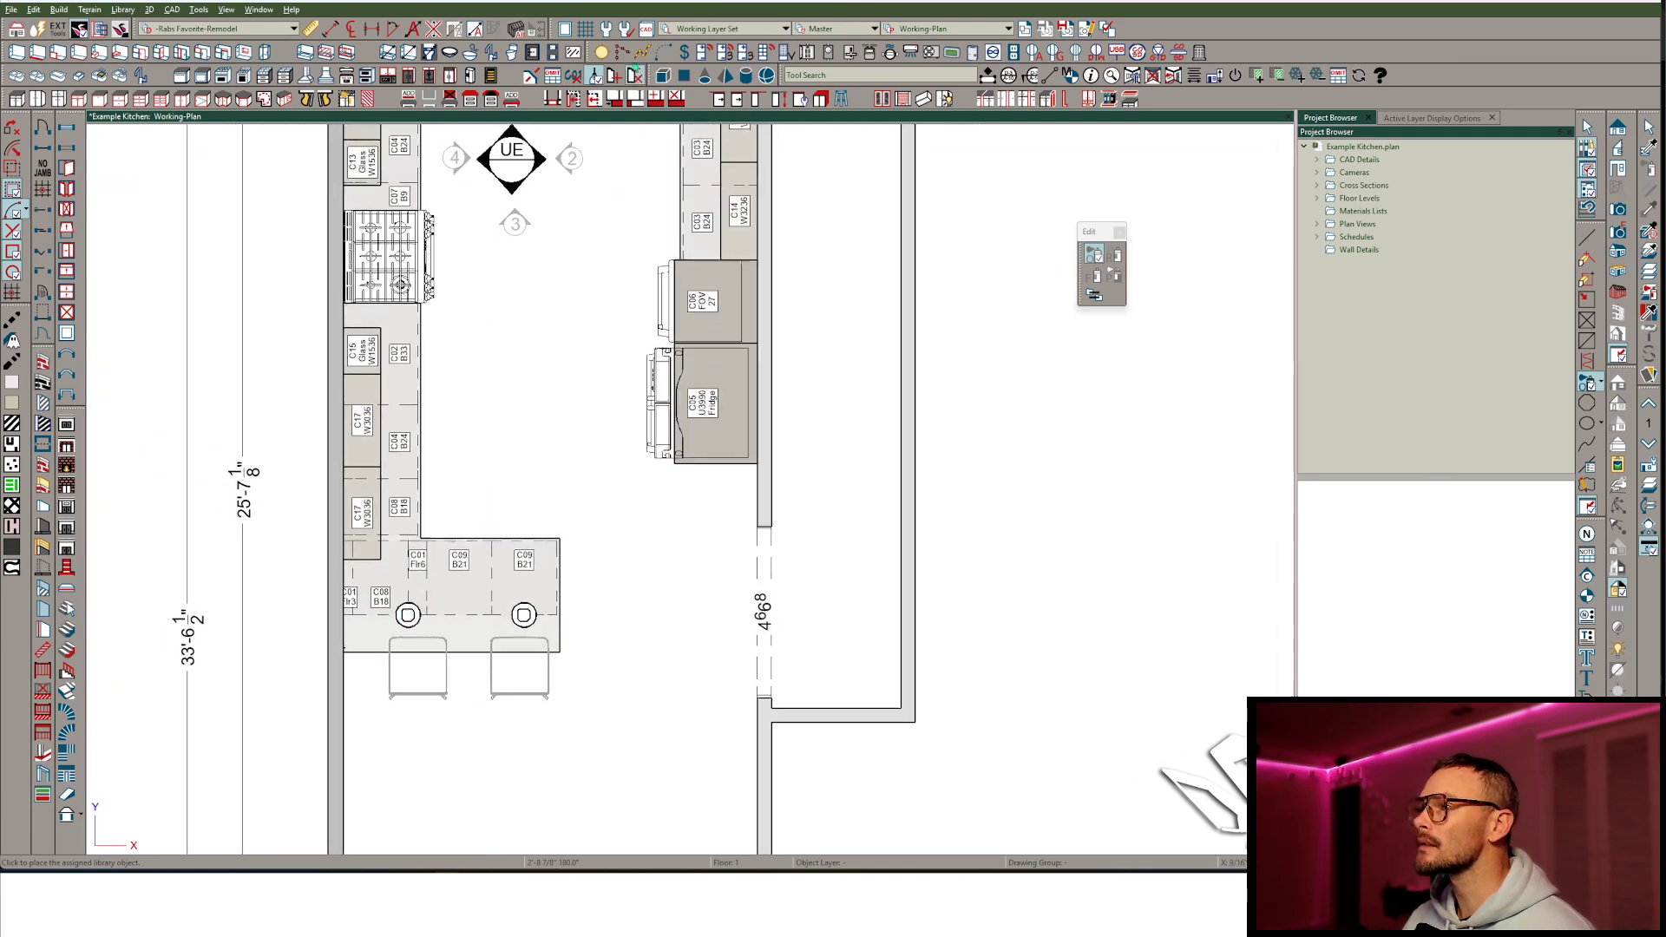
scroll(512, 451, "down", 2)
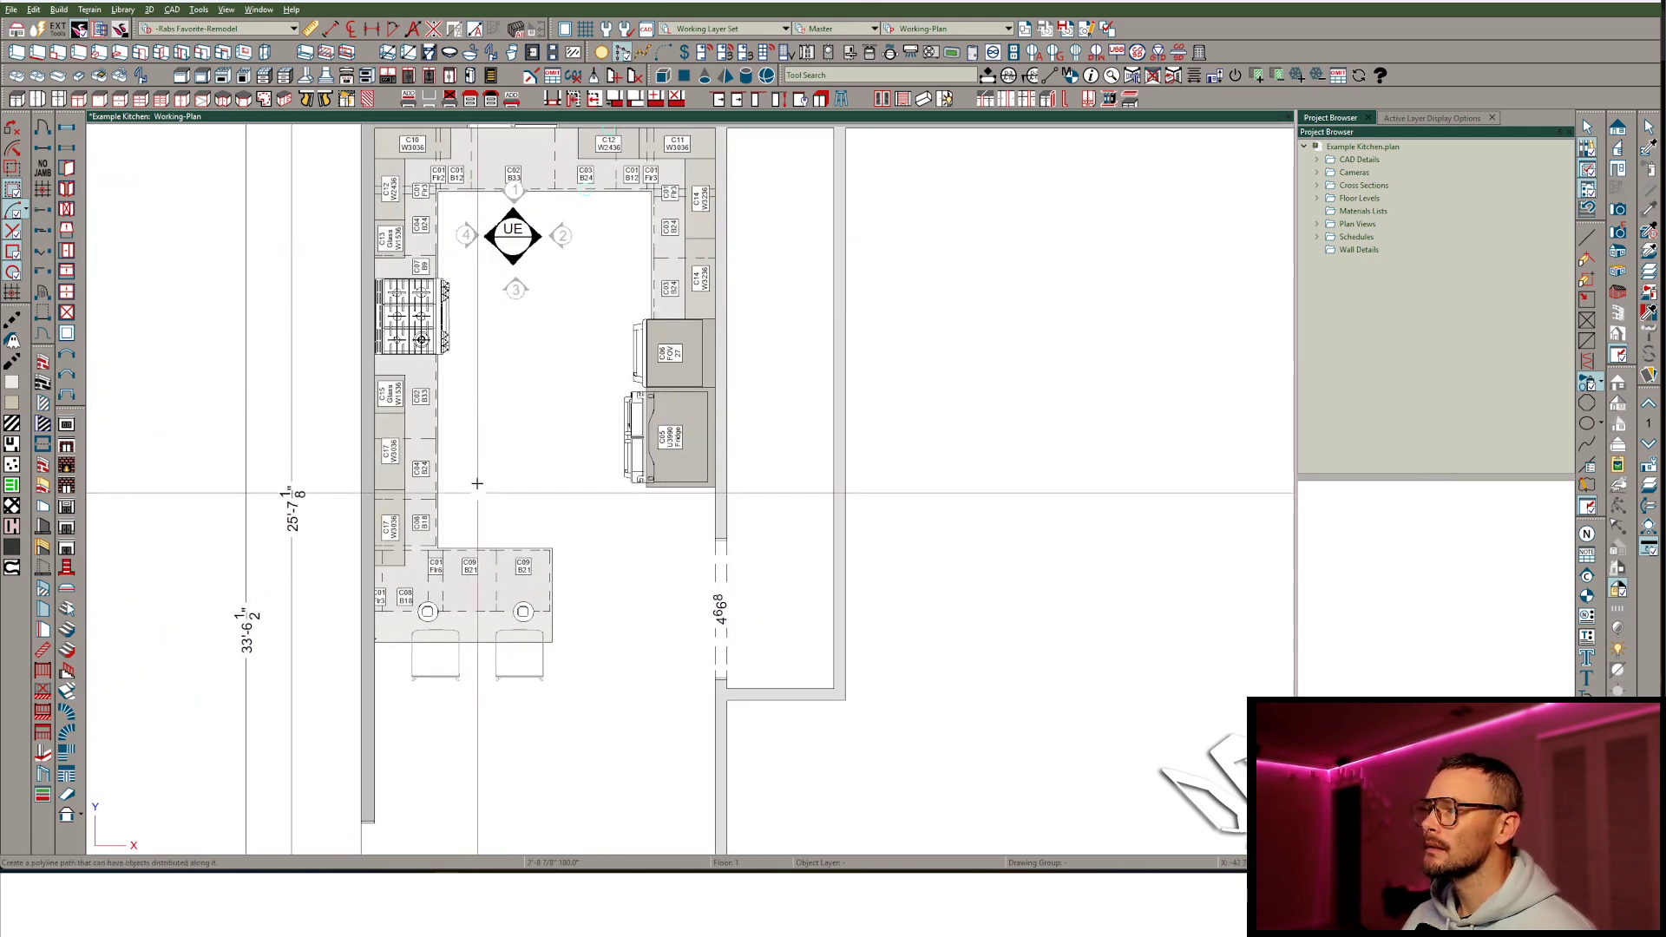
left_click(488, 231)
left_click(576, 232)
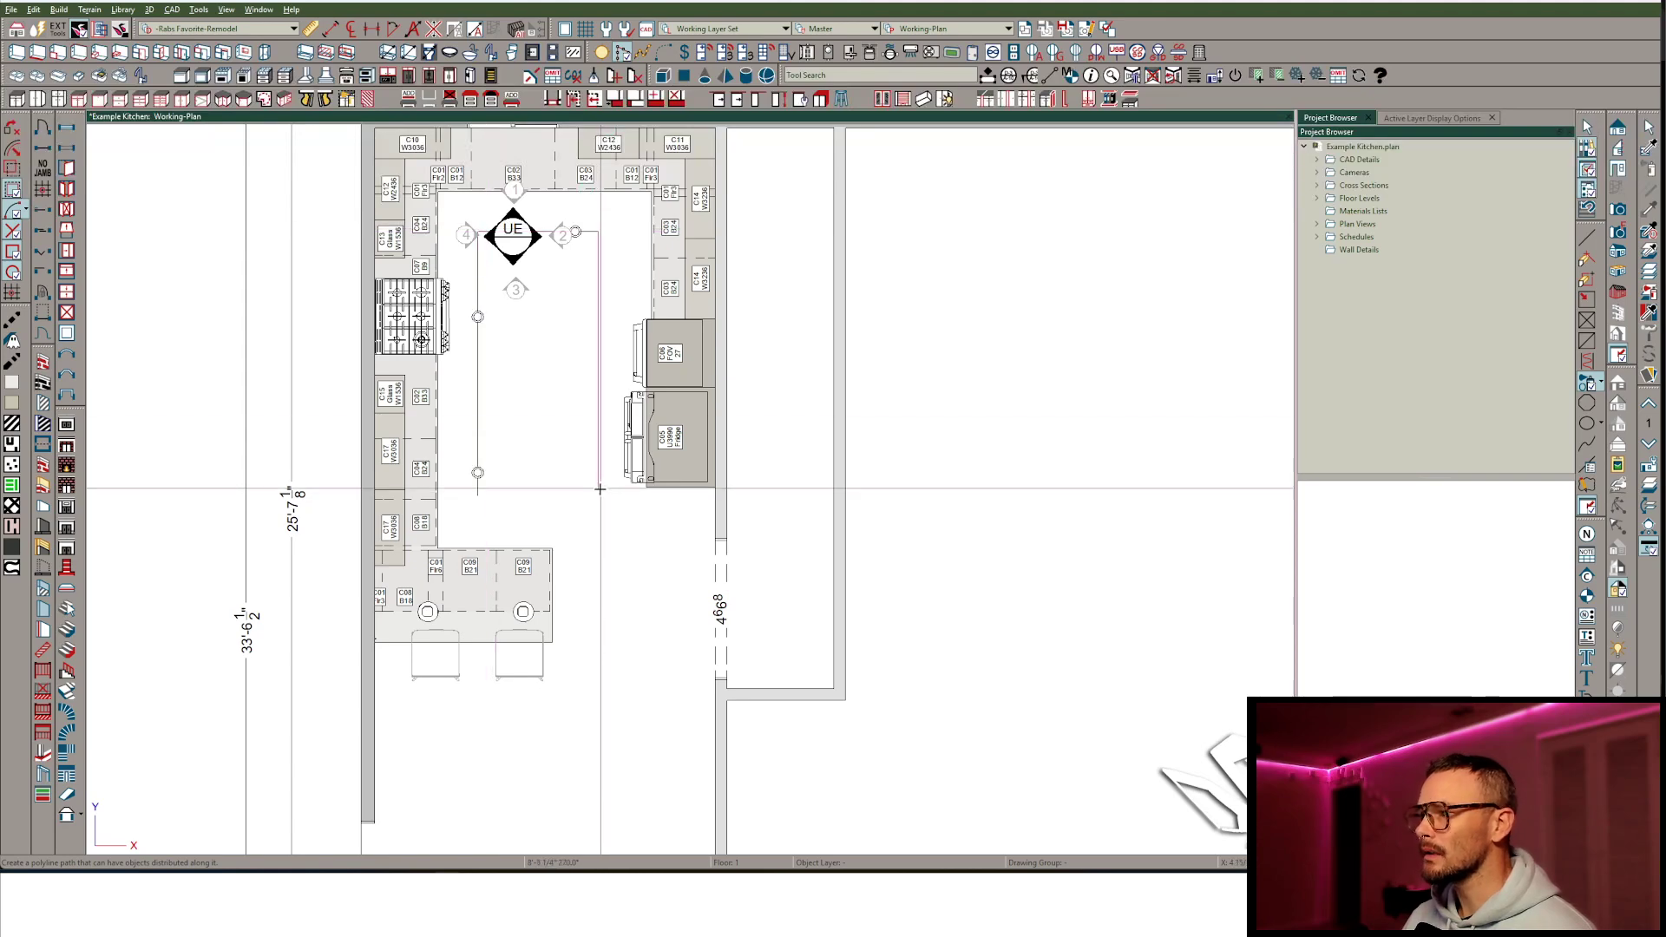
left_click(601, 483)
scroll(599, 556, "down", 2)
middle_click_drag(595, 686, 592, 538)
key("Escape")
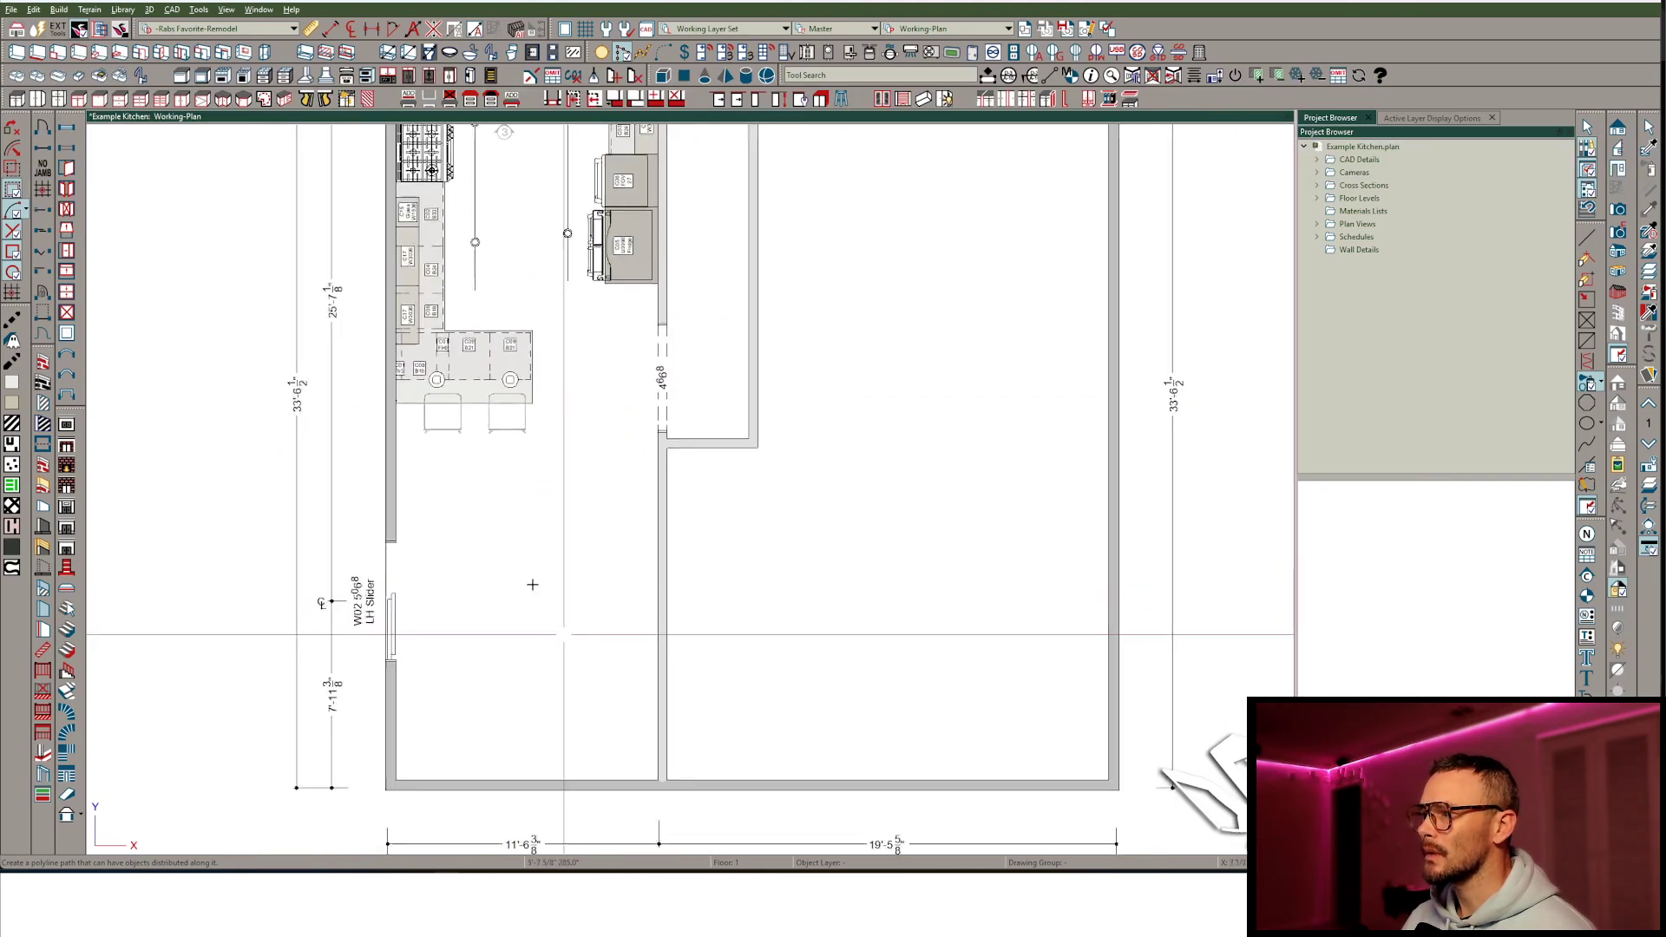
Draw a ceiling-light distribution path around the dining area below the peninsula.
left_click(449, 501)
left_click(585, 510)
left_click(540, 710)
left_click(465, 707)
Draw a straight ceiling-light distribution path down the middle of the narrow room behind the refrigerator wall.
scroll(643, 503, "up", 1)
left_click(676, 409)
scroll(678, 339, "up", 2)
scroll(678, 327, "down", 1)
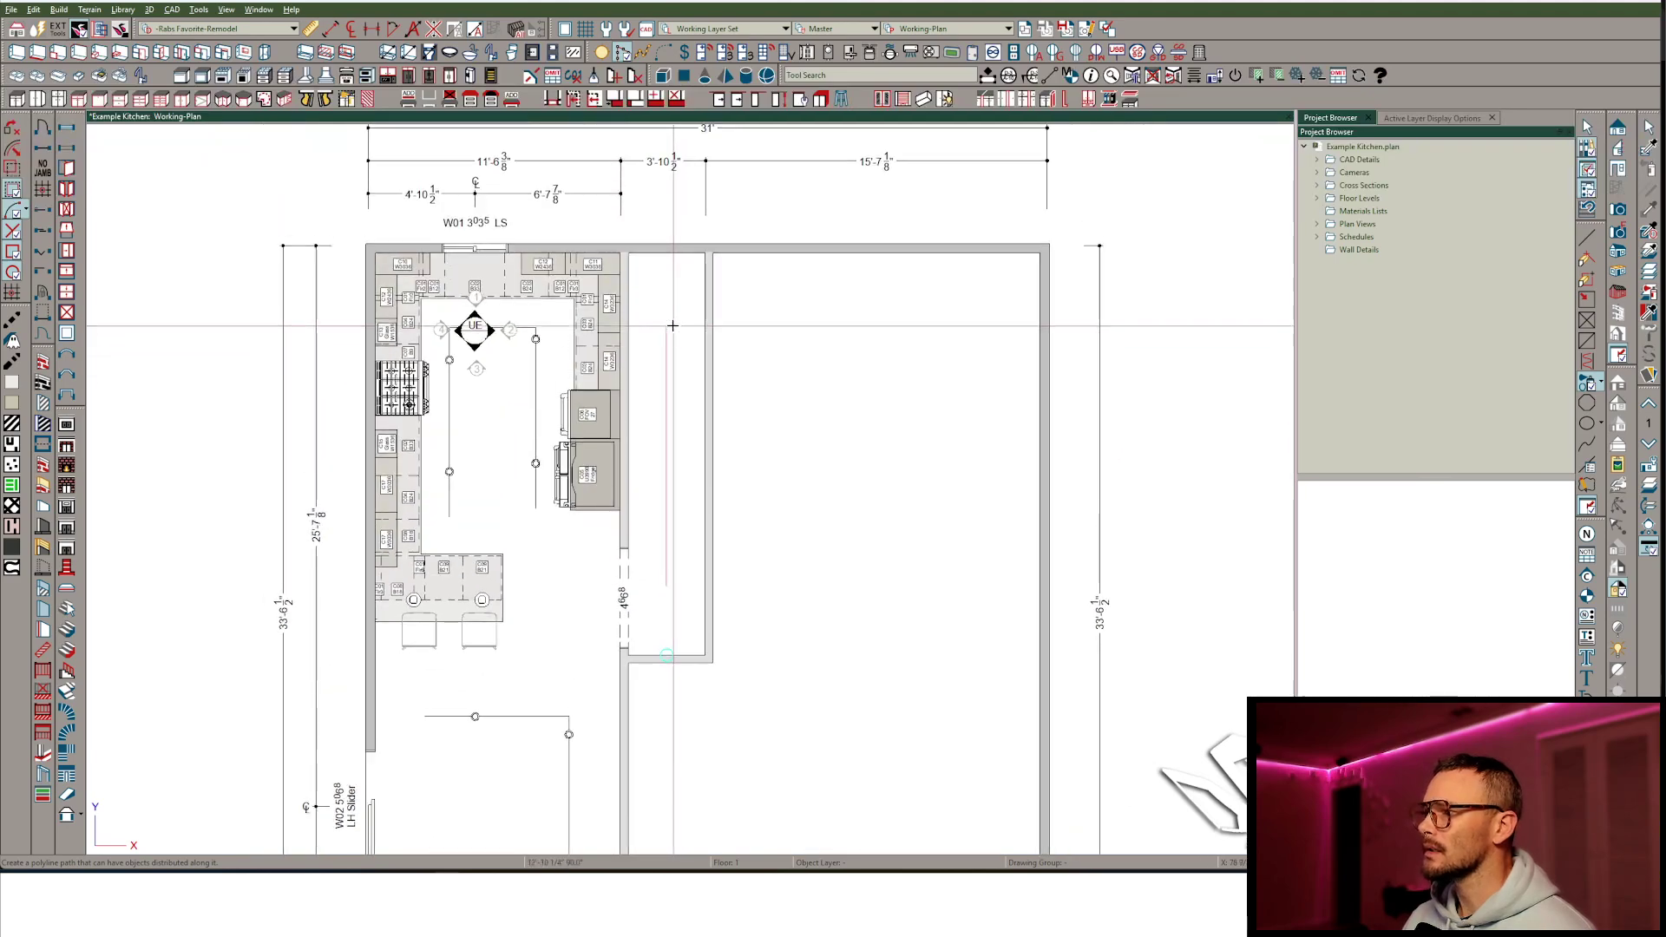
scroll(820, 257, "up", 3)
key("Escape")
scroll(549, 345, "up", 2)
middle_click_drag(553, 236, 577, 284)
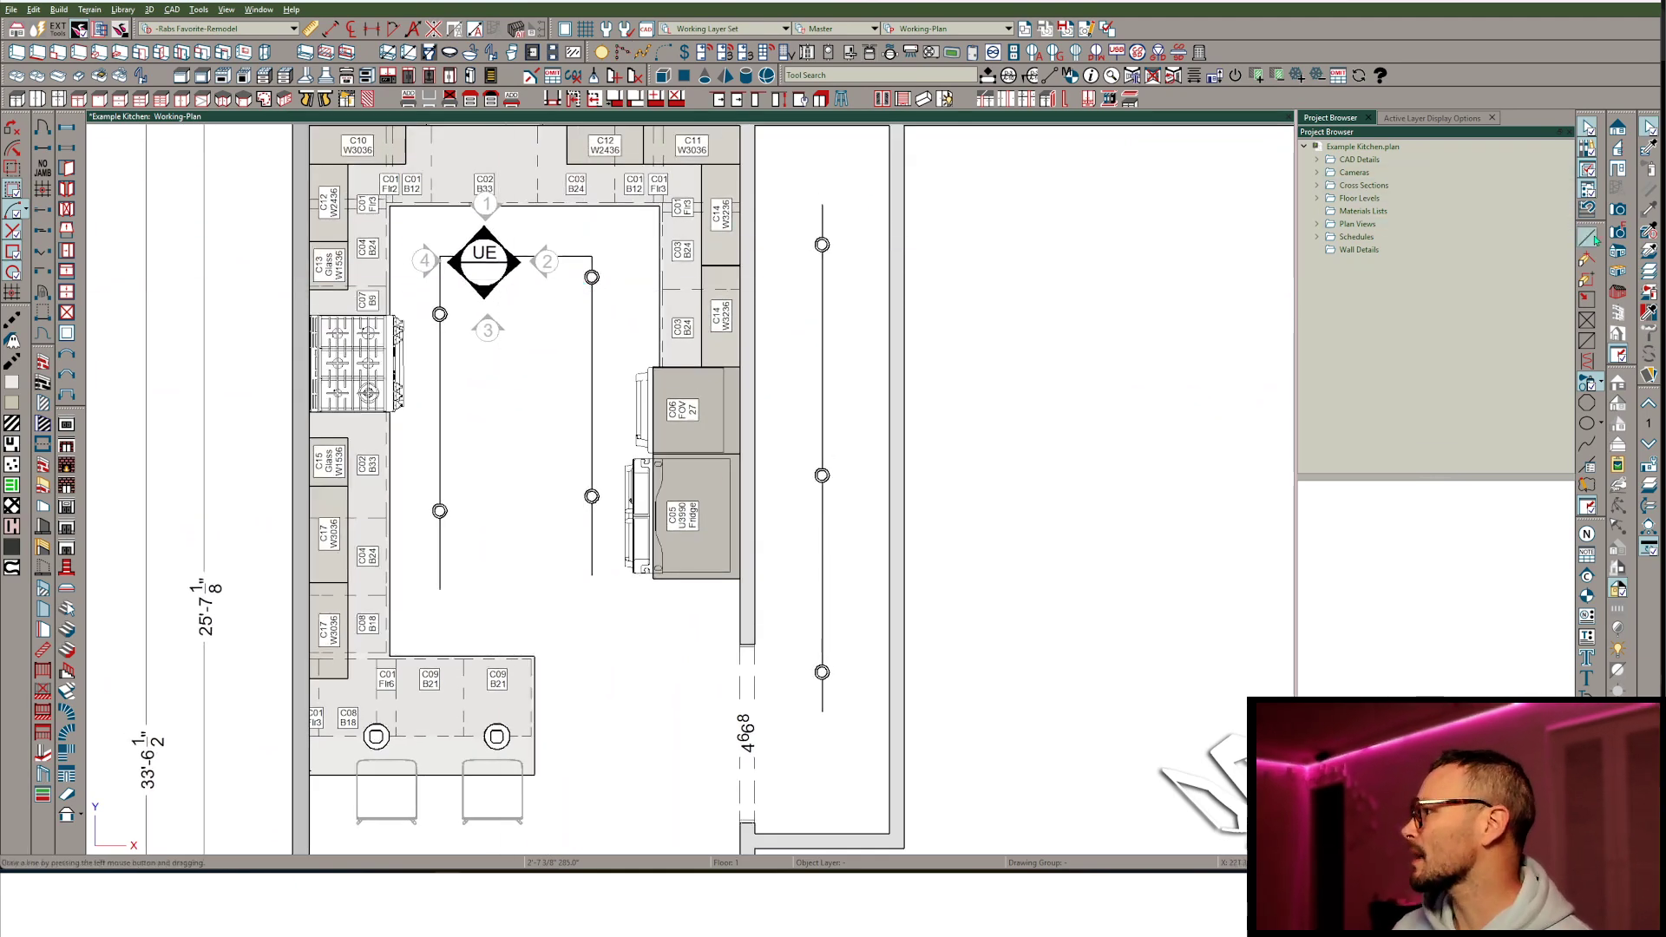
Create a full camera view looking into the kitchen from near the doorway toward the range wall.
left_click(1618, 209)
left_click_drag(683, 678, 583, 563)
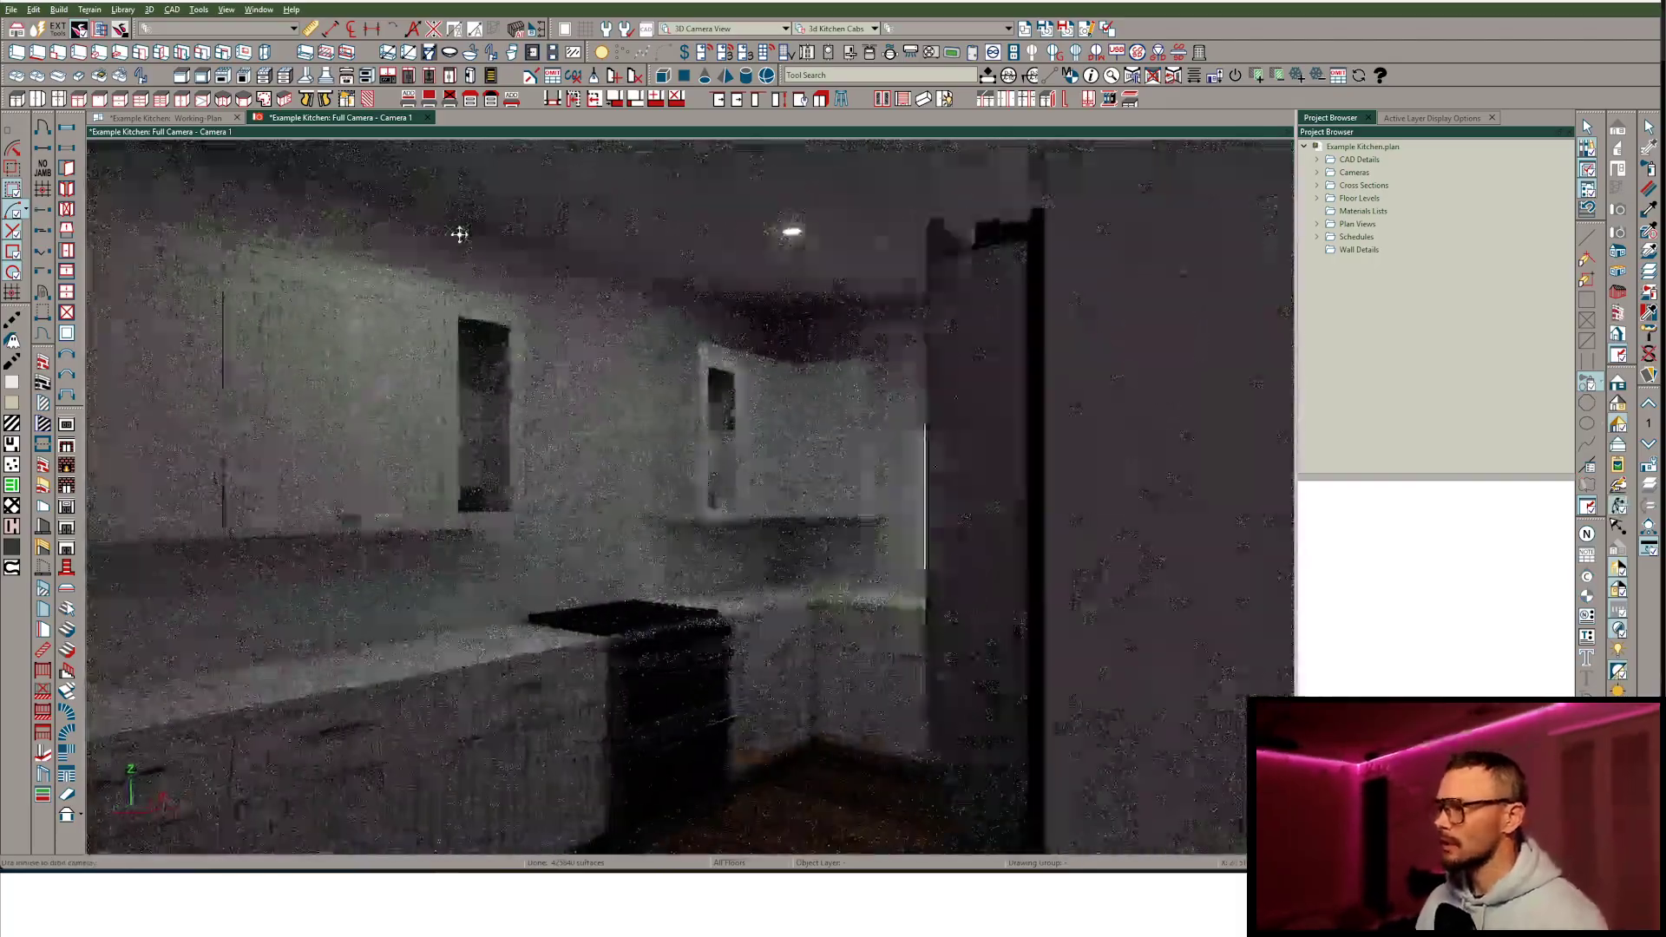
middle_click_drag(460, 234, 460, 347)
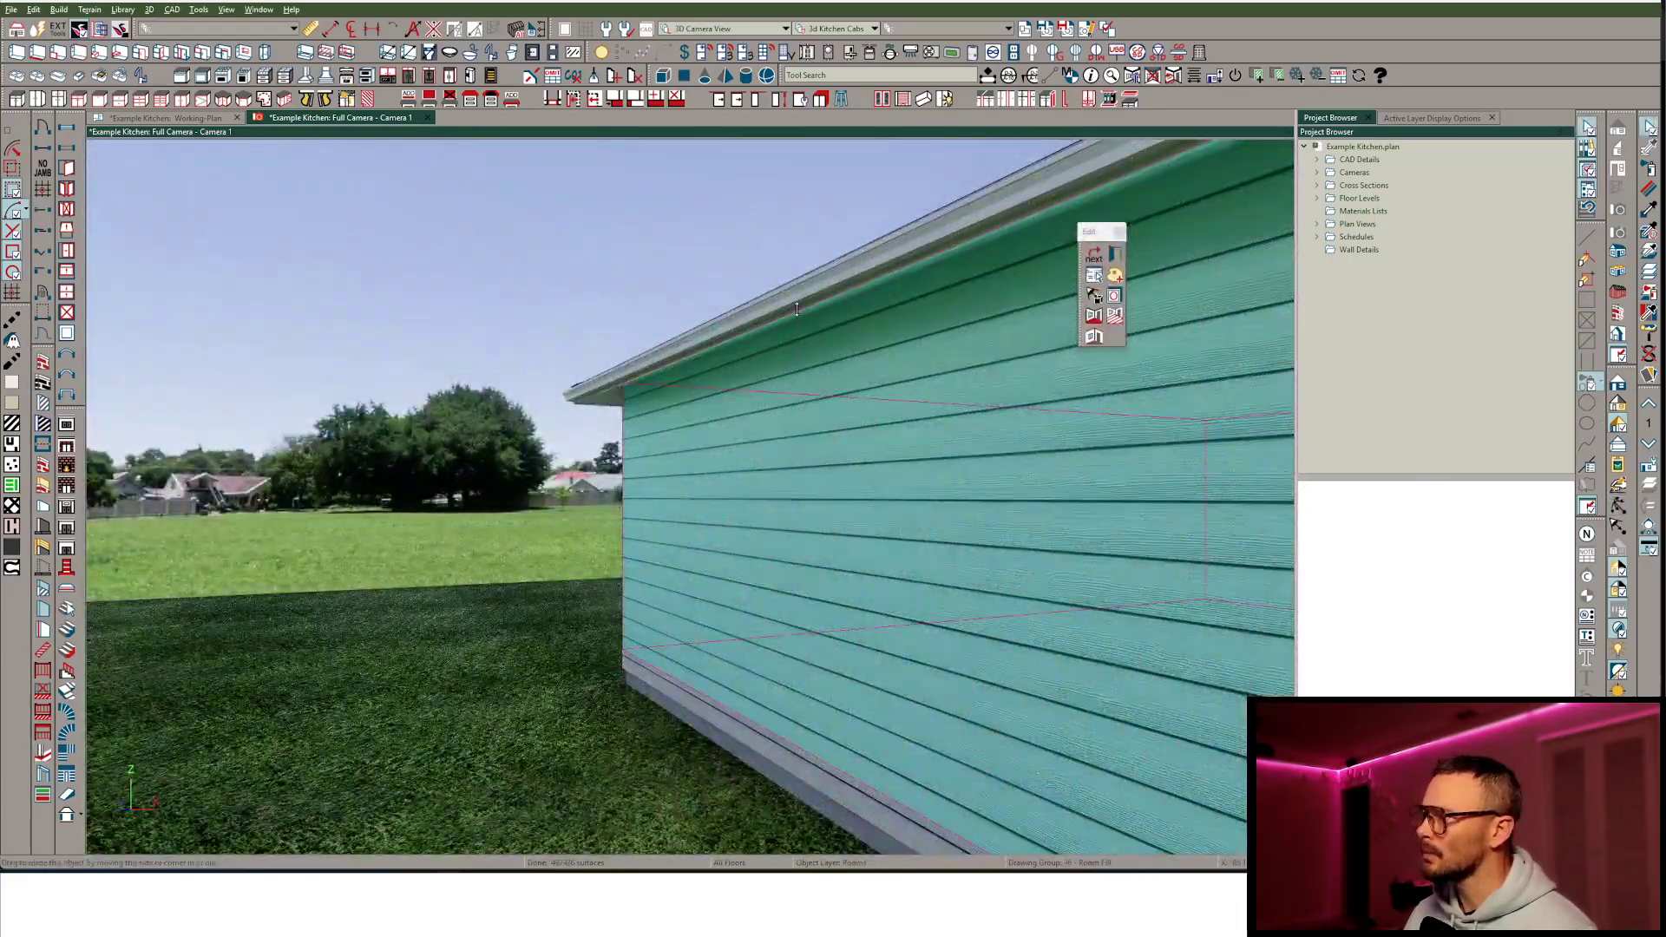
Raise the room's ceiling height in the camera view and return the view to the kitchen interior.
left_click_drag(797, 295, 800, 251)
key("Tab")
key("Return")
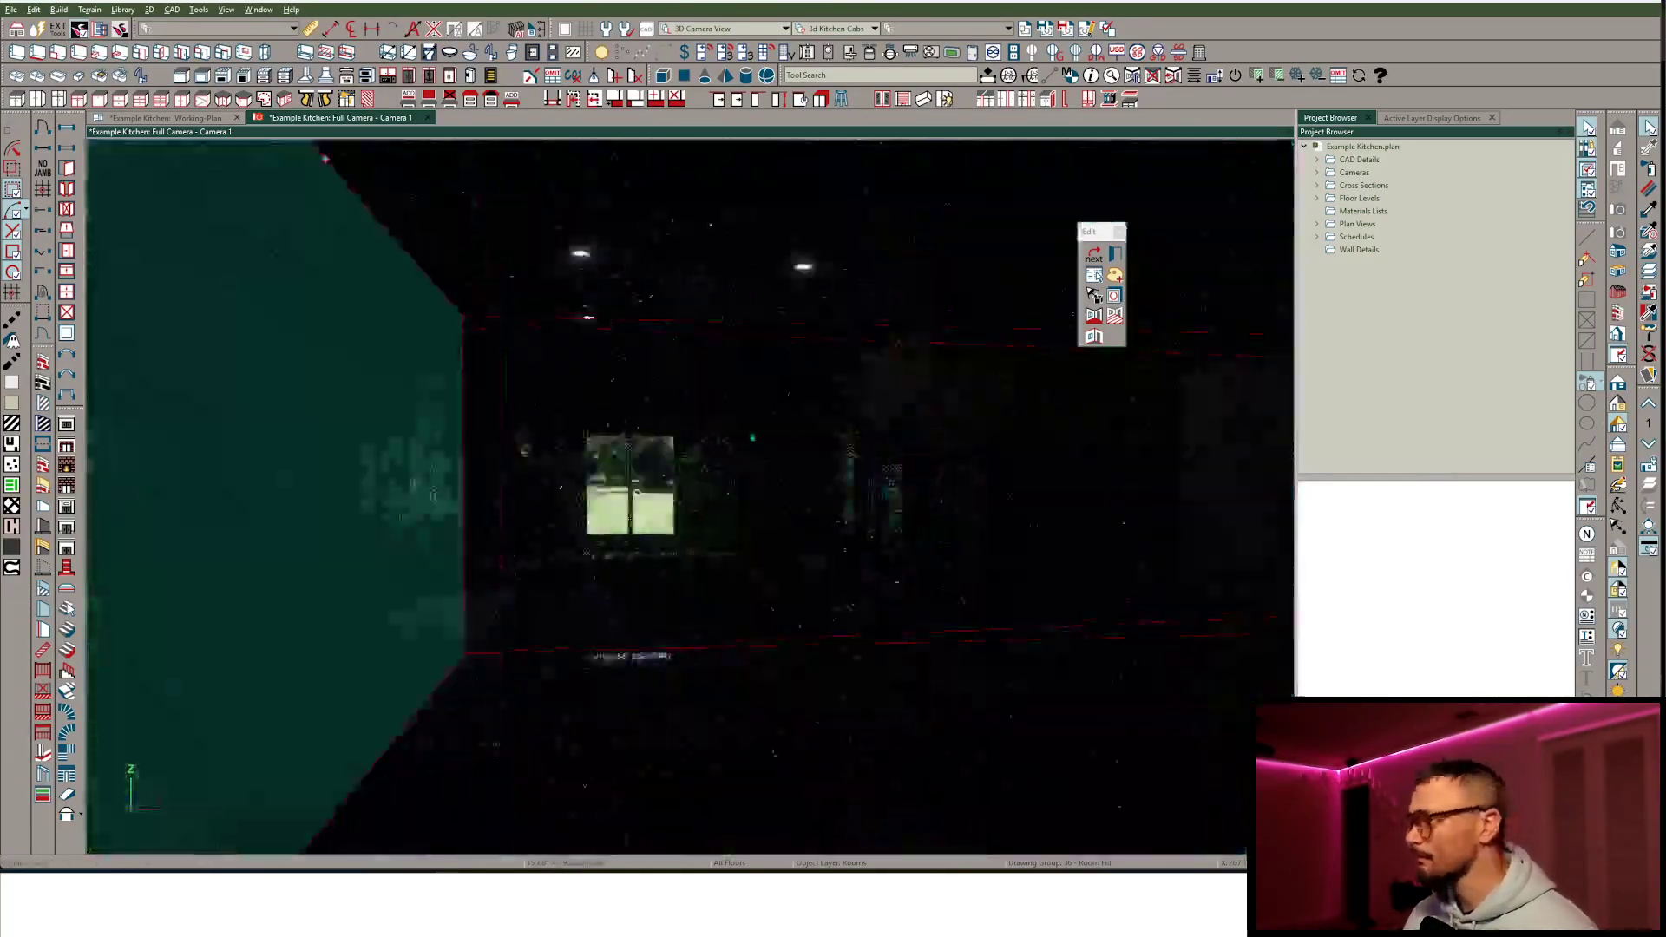
middle_click_drag(752, 438, 699, 604)
key("Escape")
Apply the two-drawer style to the base cabinet between the range and corner, and put a dishwasher beside the sink base.
left_click(826, 587)
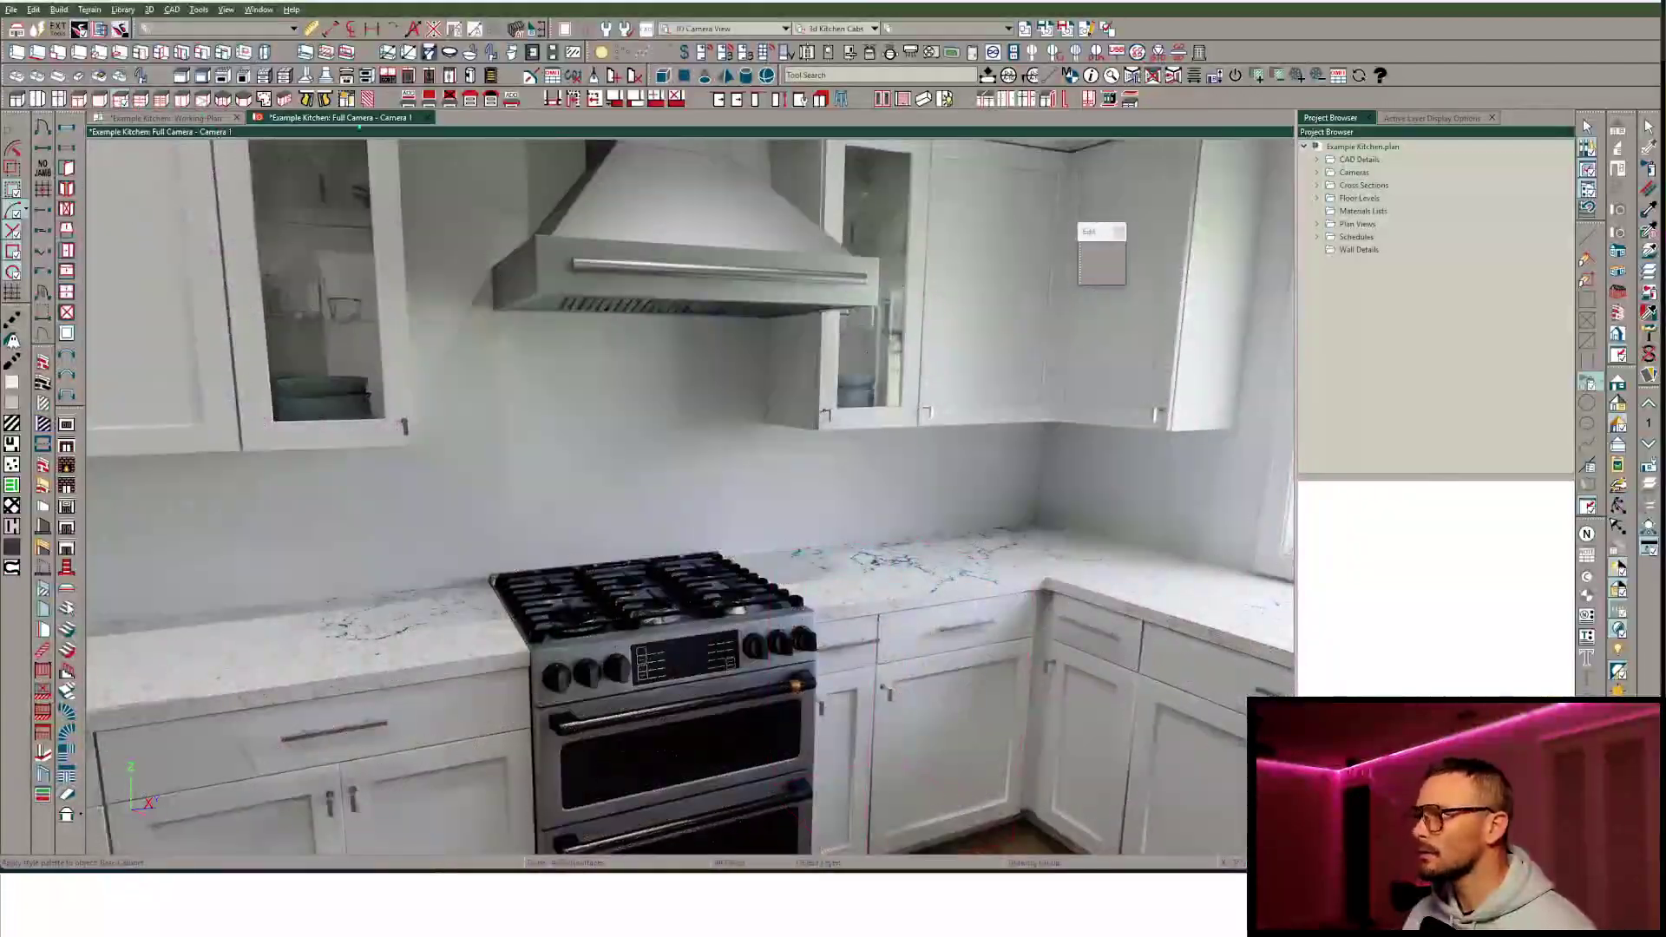
scroll(868, 715, "down", 1)
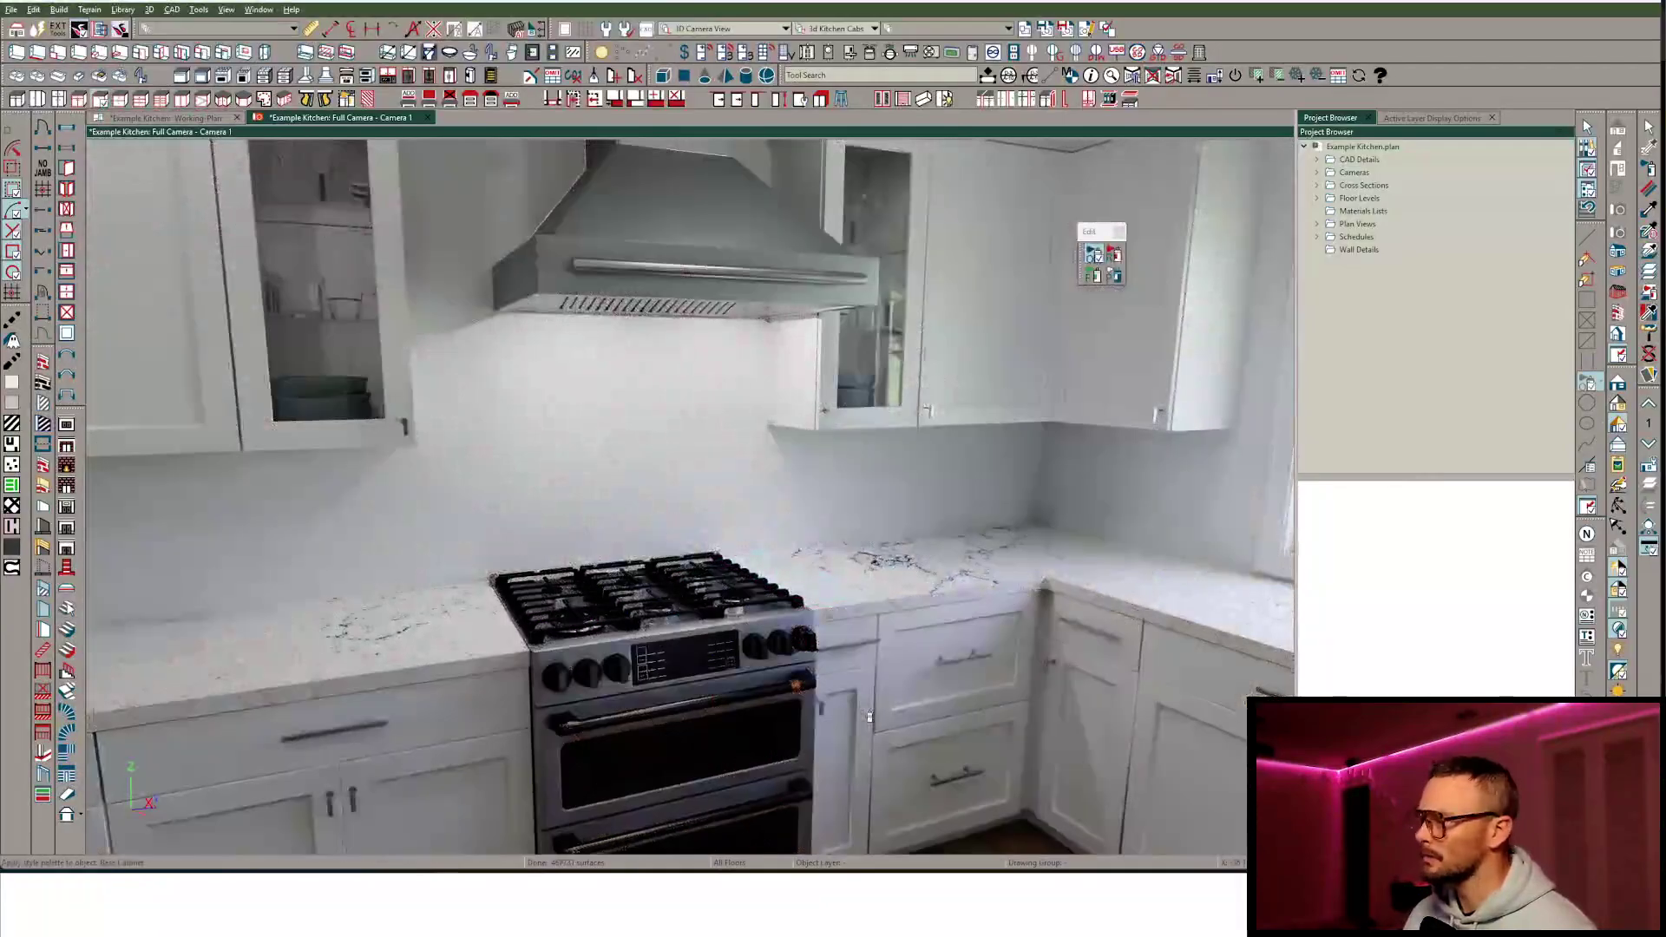
middle_click_drag(1057, 746, 678, 638)
left_click(677, 637)
middle_click_drag(1072, 690, 805, 672)
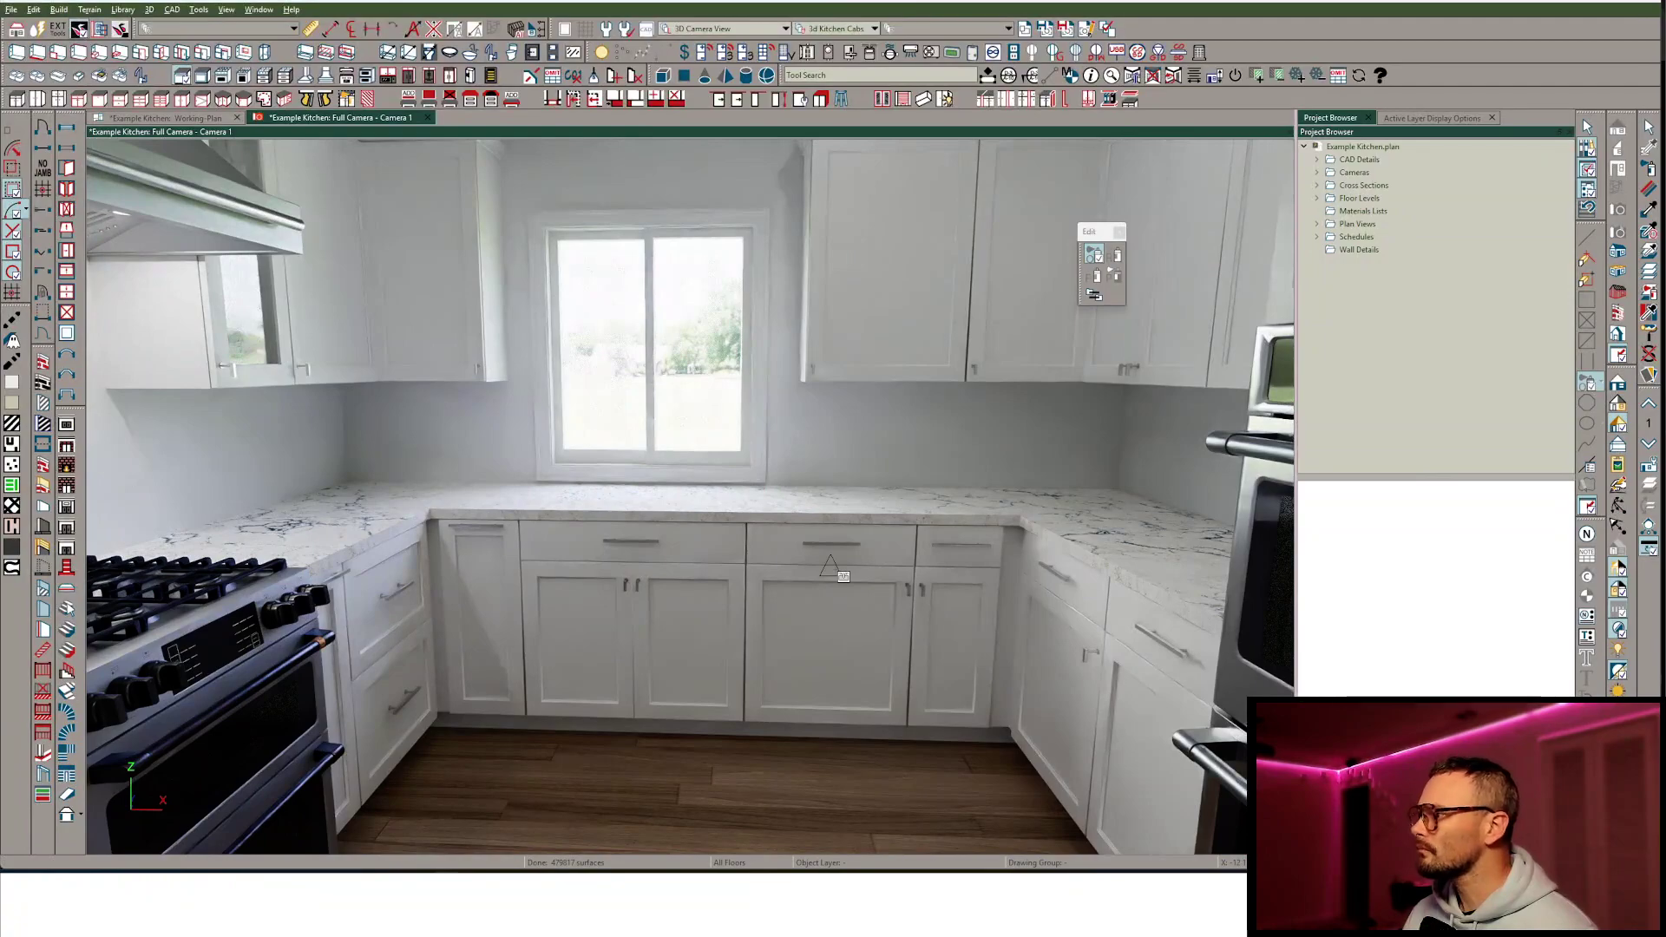
left_click(831, 627)
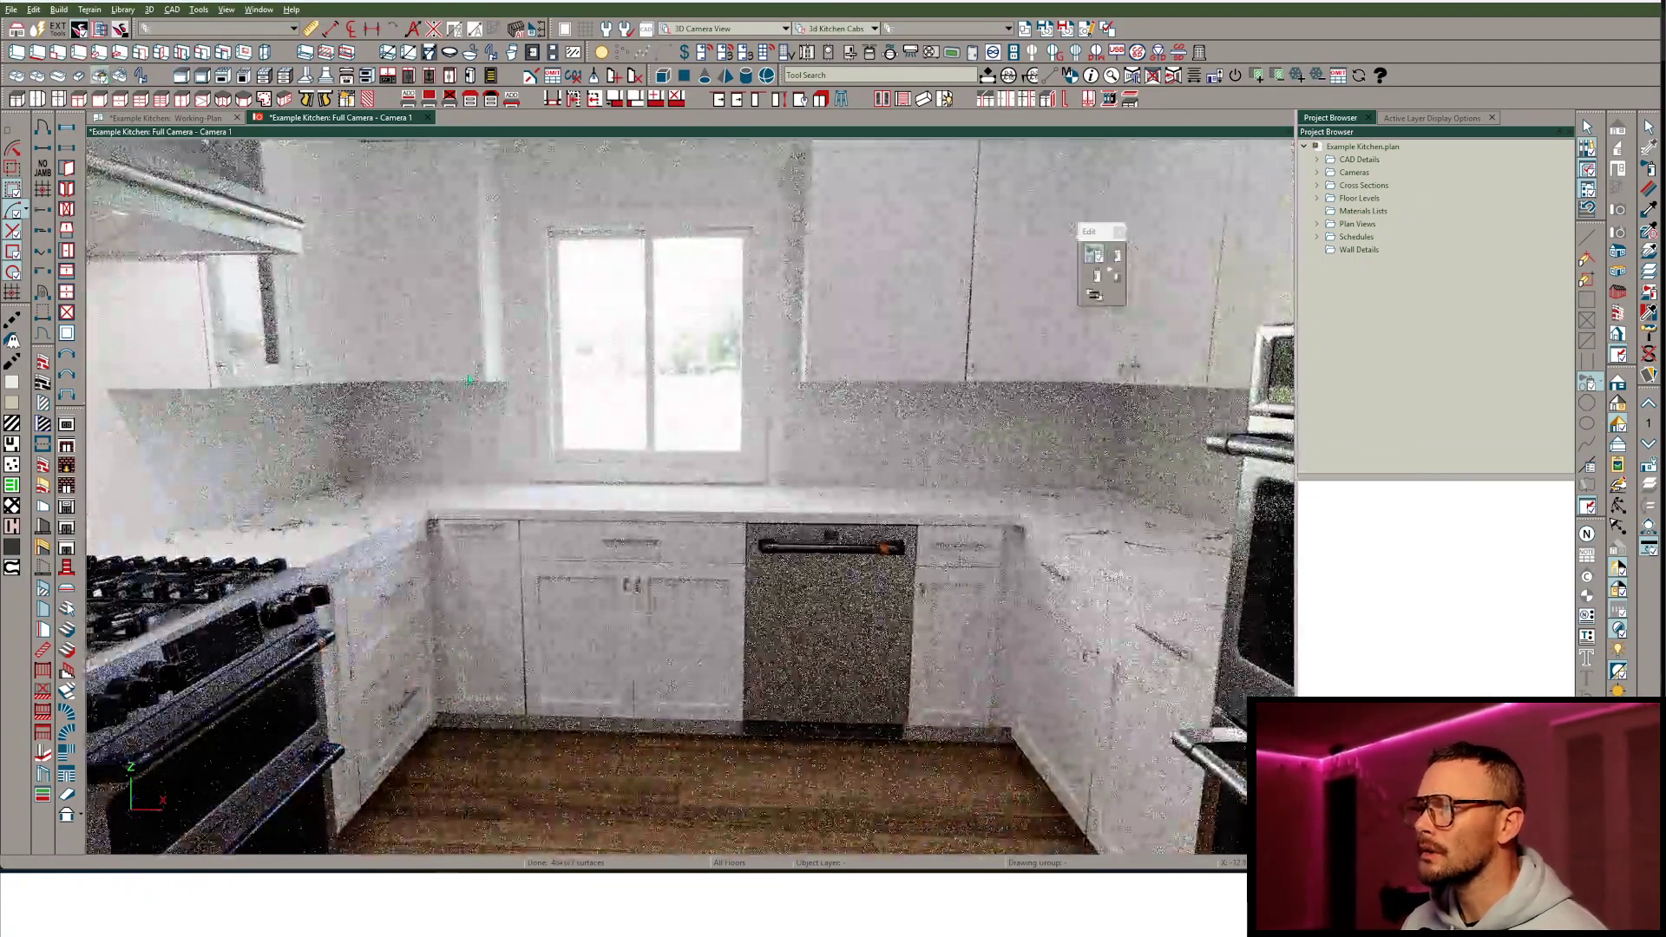
Place a sink in the base cabinet under the window and raise the window's bottom edge, entering 4 inches.
left_click(652, 480)
left_click_drag(649, 470, 642, 430)
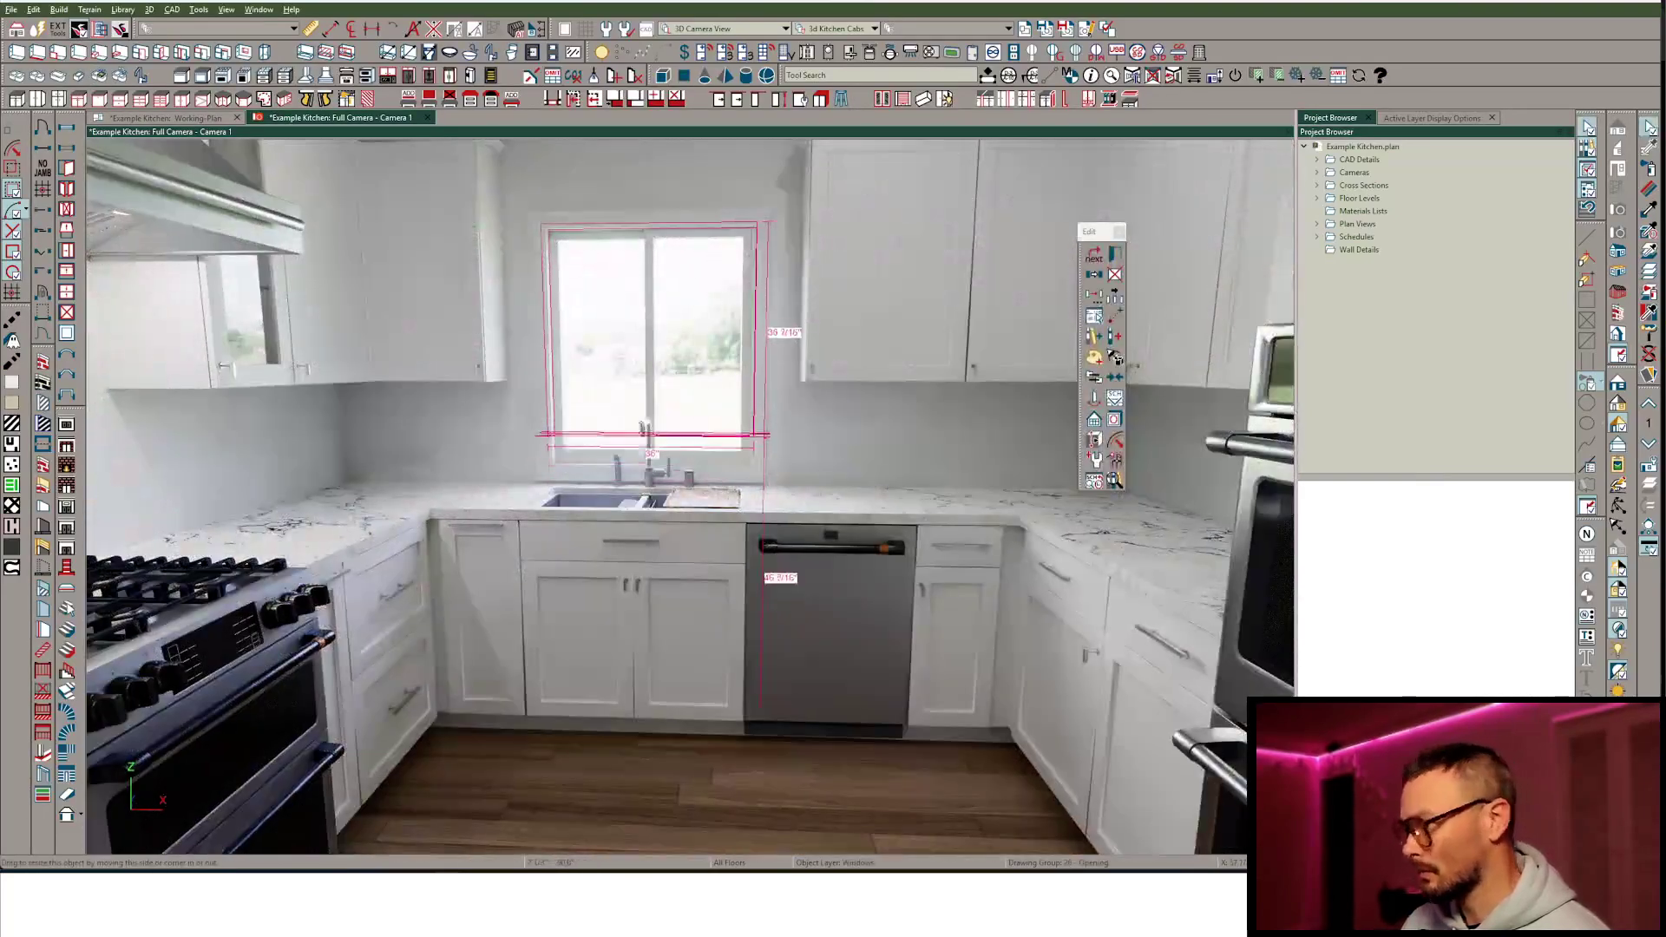
key("Tab")
type("4.")
key("Return")
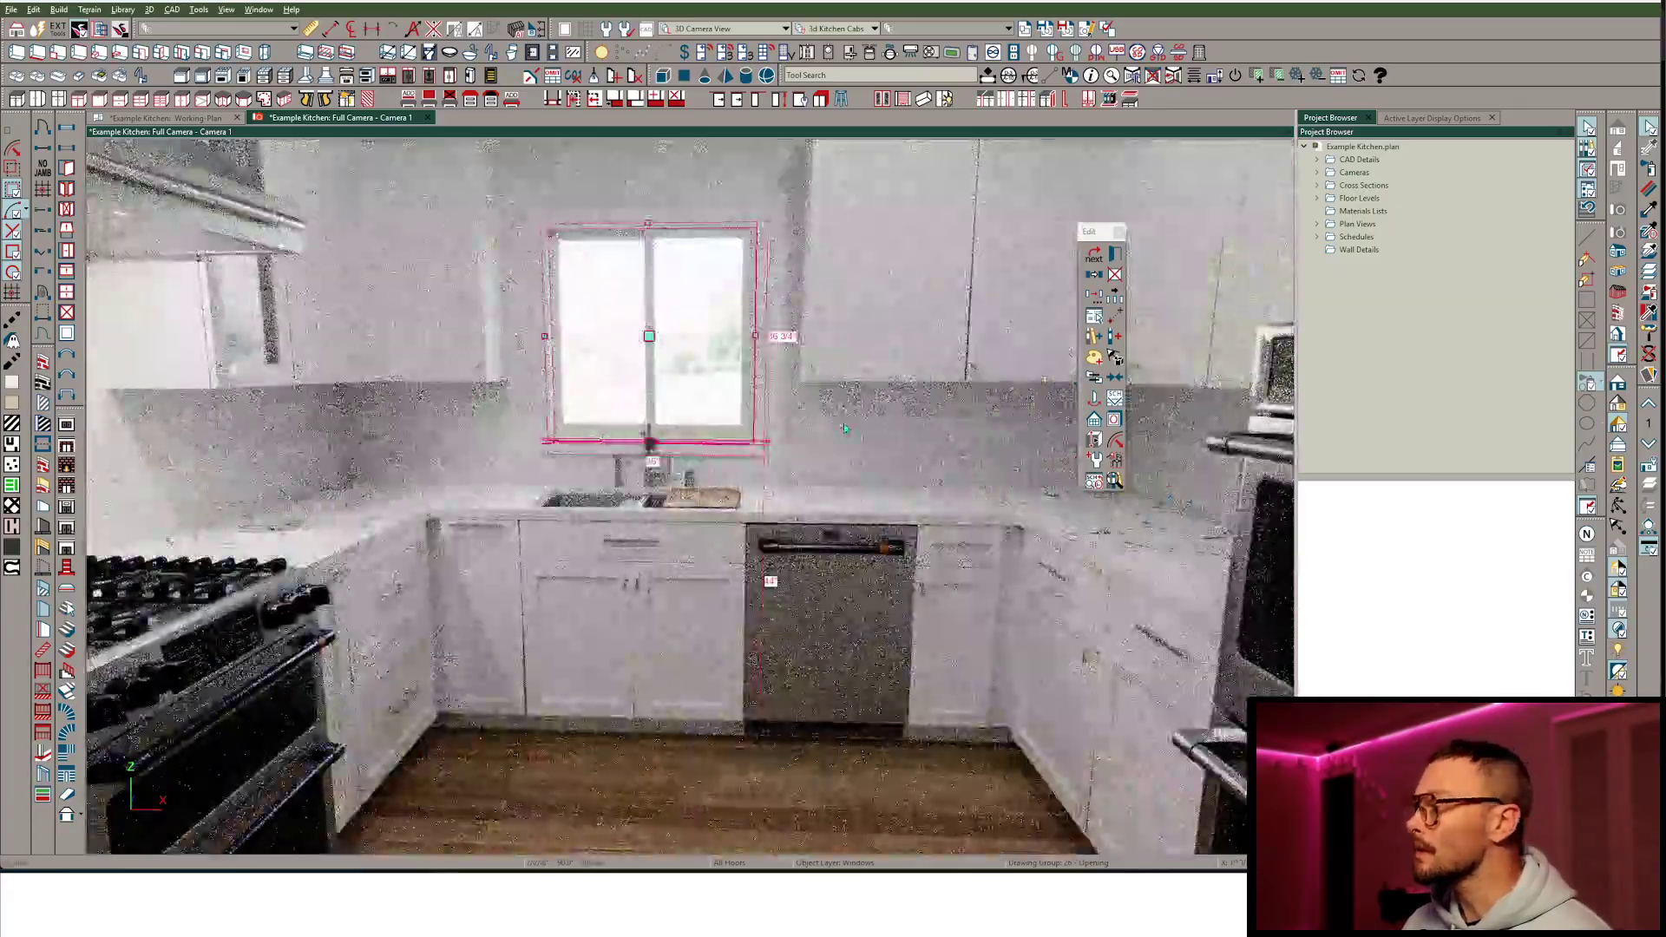
Apply the three-drawer style to the base cabinet nearest the dishwasher corner and the four-drawer style to the one beside the ovens.
middle_click_drag(845, 429, 165, 243)
left_click(574, 501)
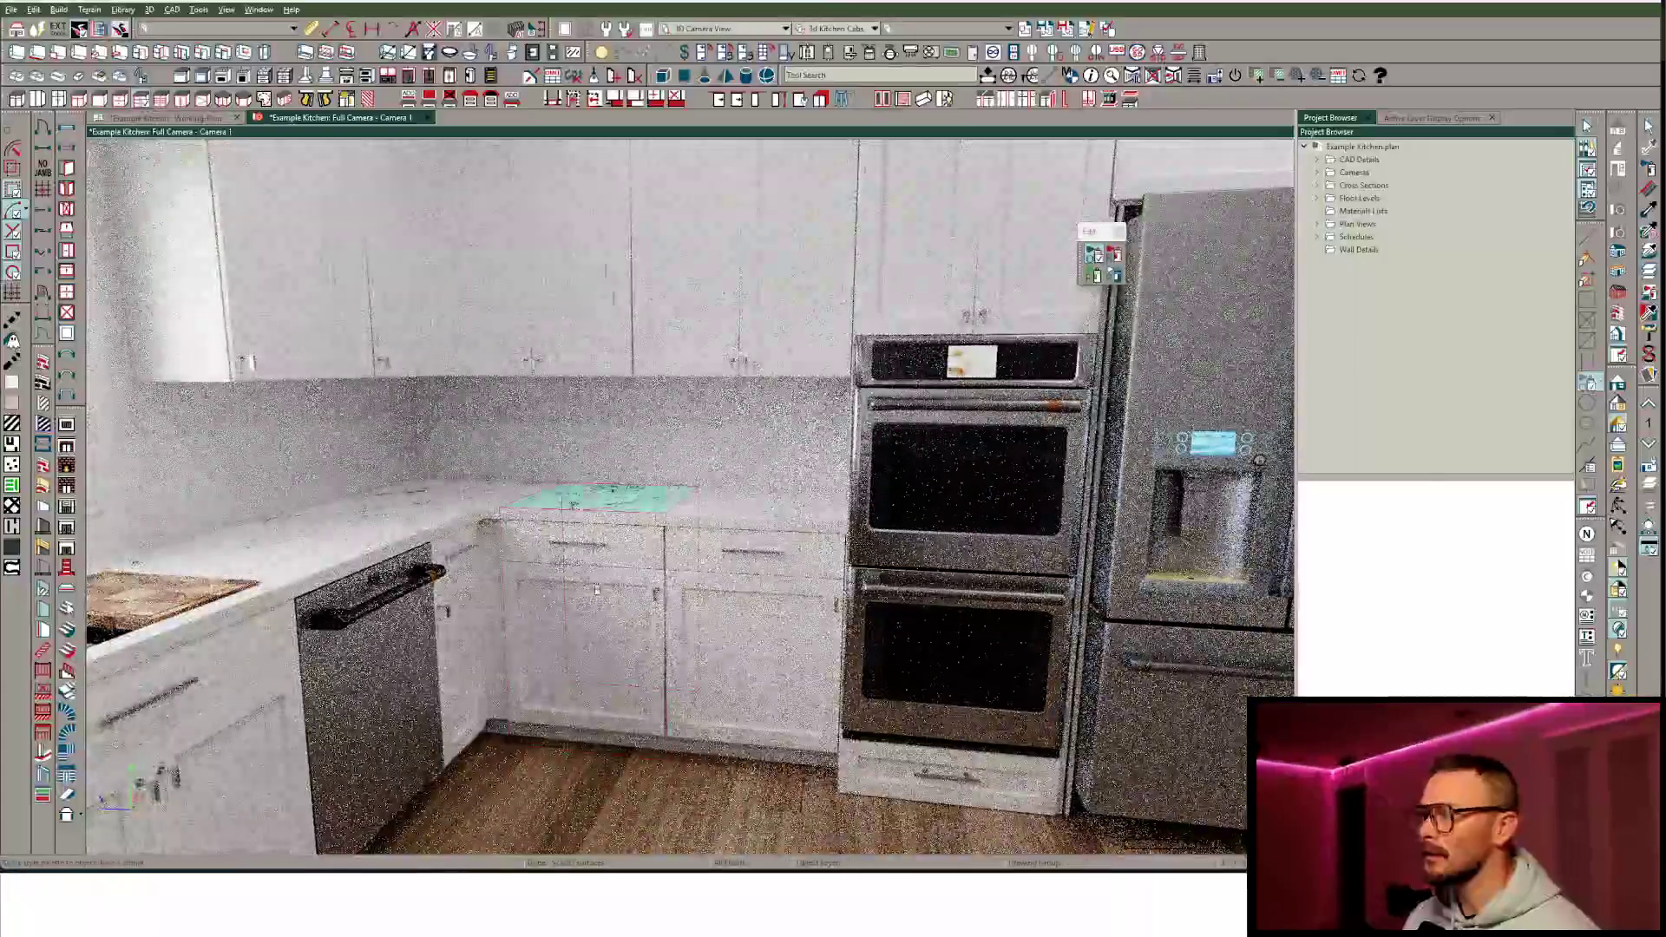
left_click(599, 501)
left_click(162, 99)
left_click(599, 501)
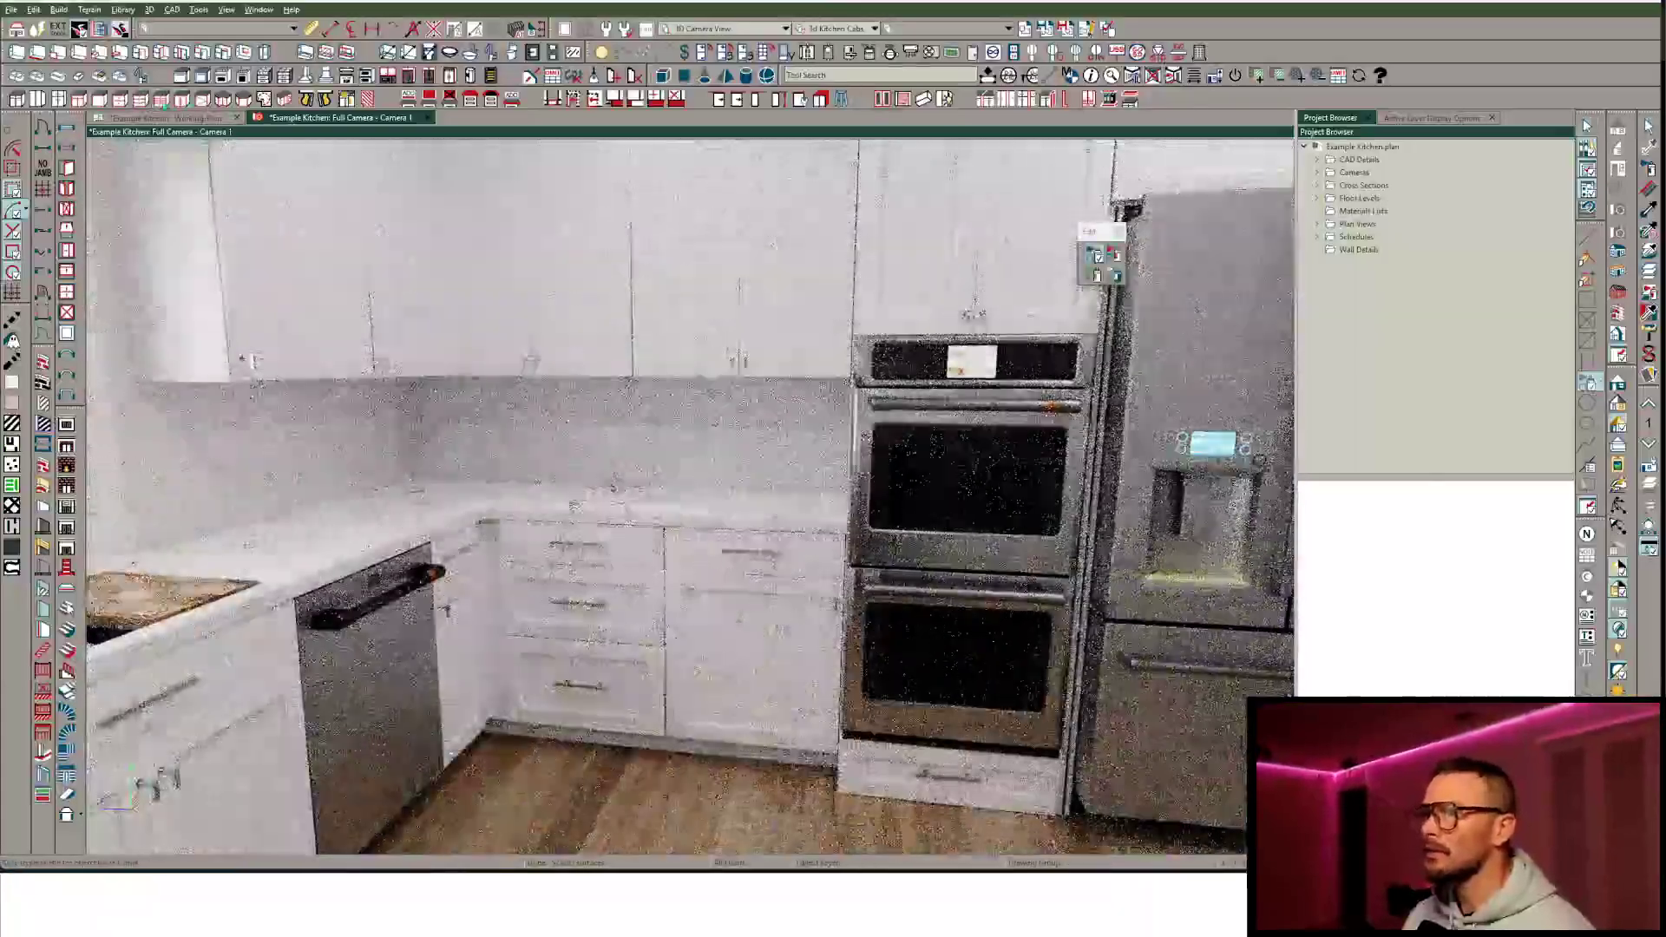
left_click(738, 556)
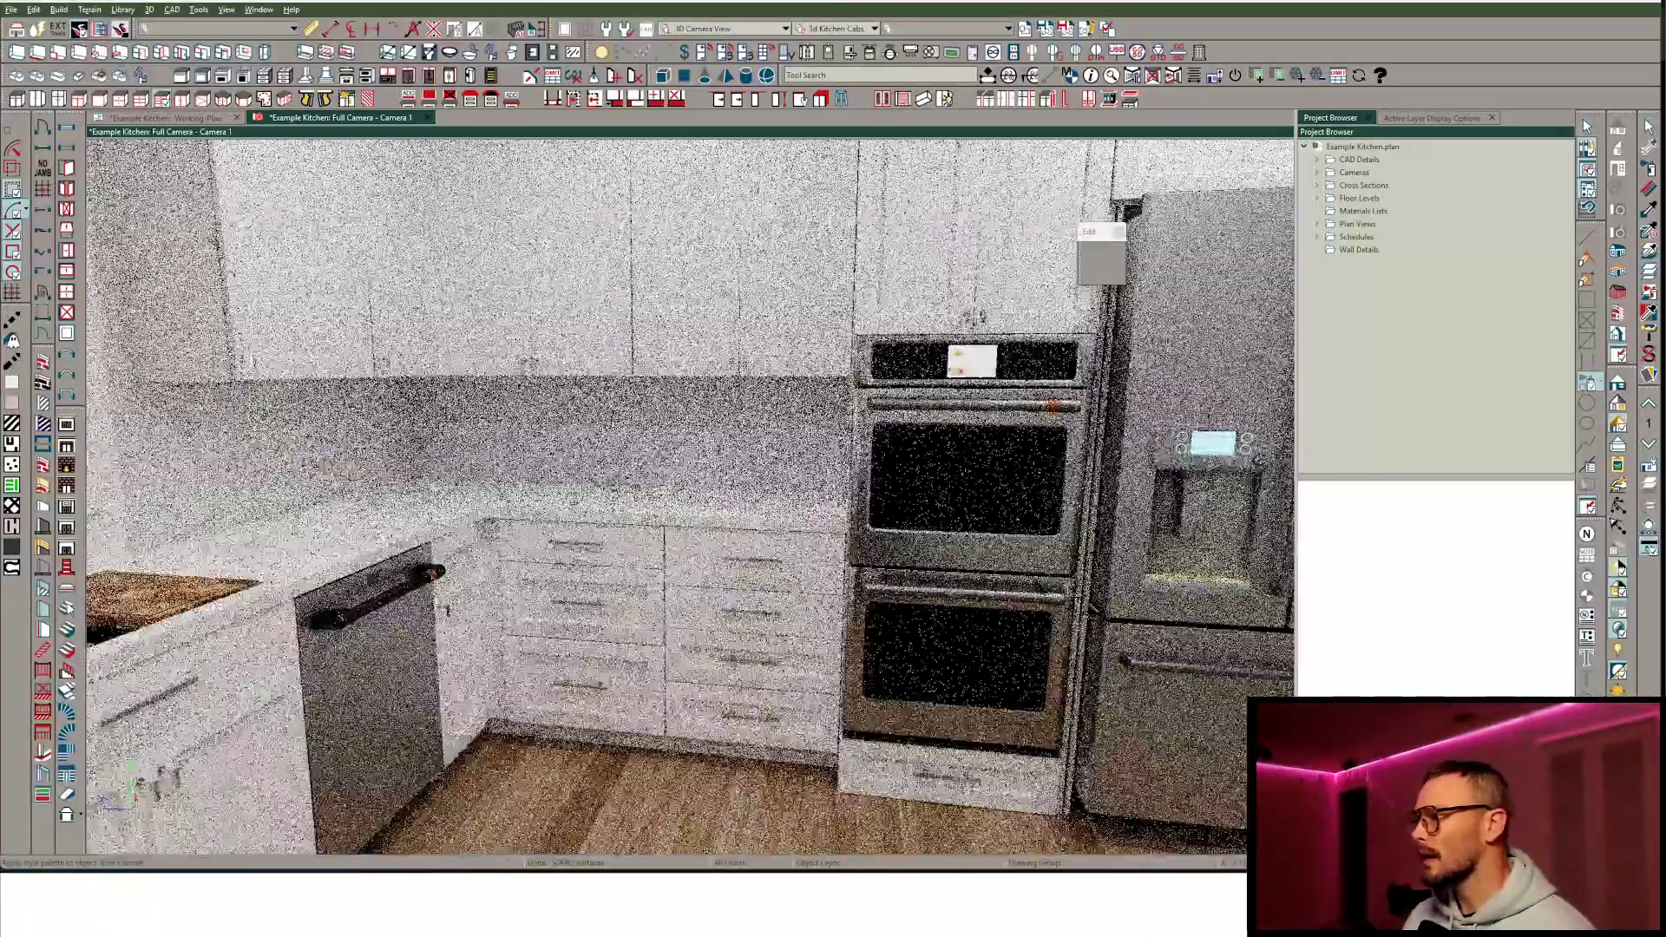
Apply drawer-bank styles to the base cabinets between the range and the peninsula and to the peninsula's two 21-inch cabinets.
middle_click_drag(612, 434, 1089, 434)
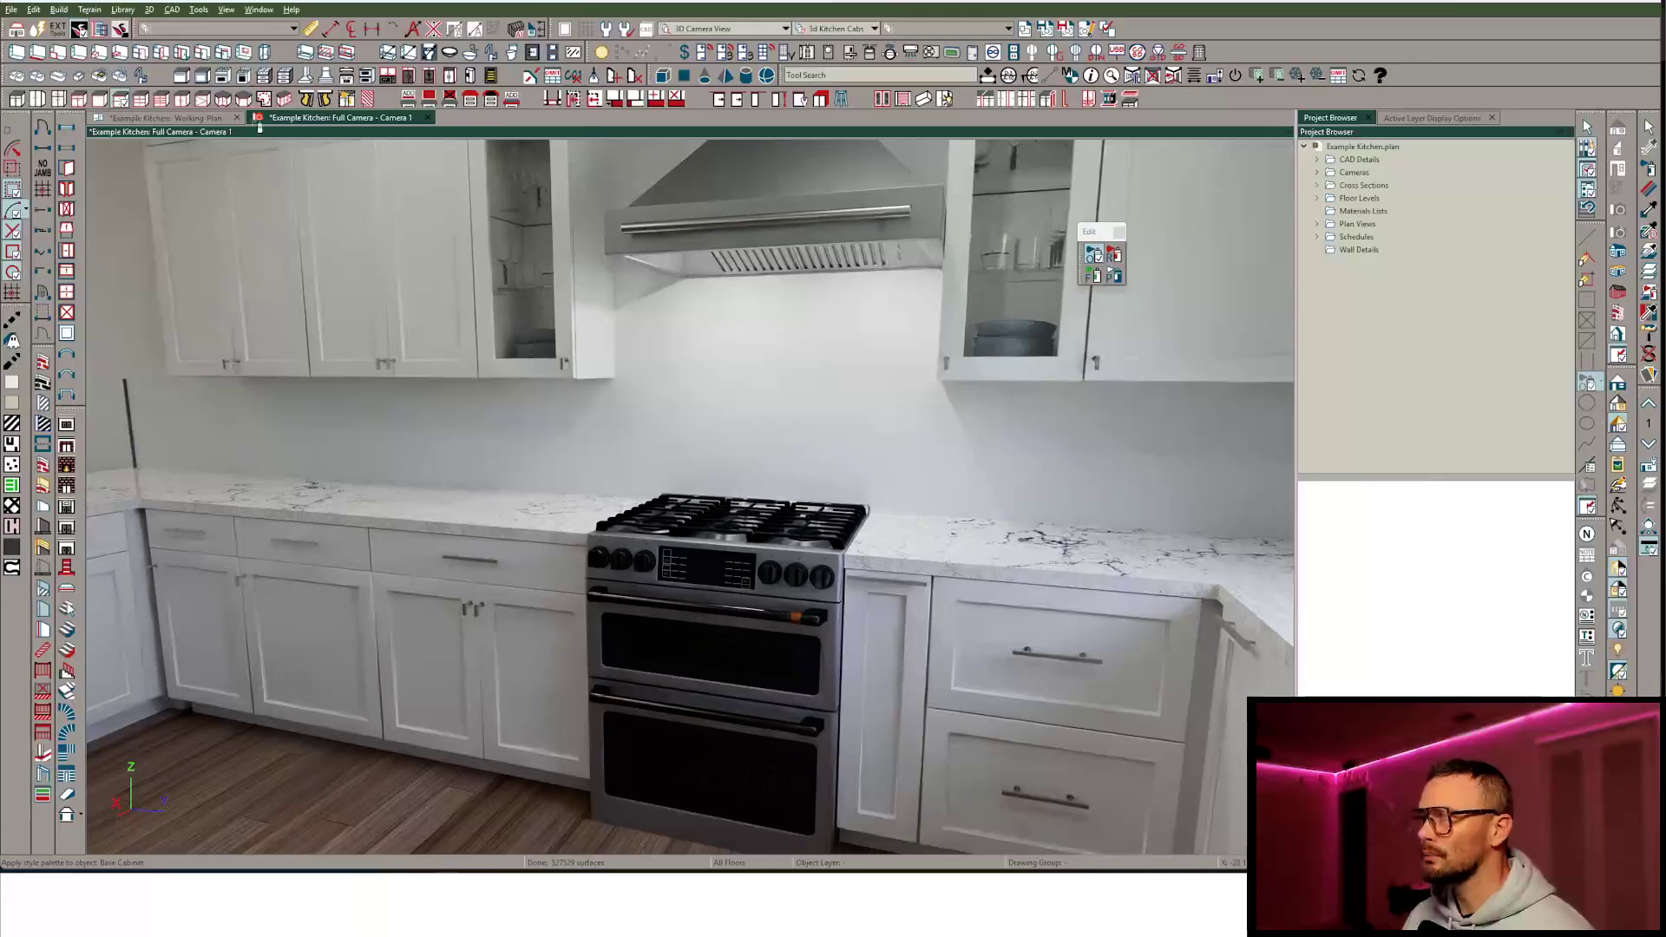
left_click(532, 625)
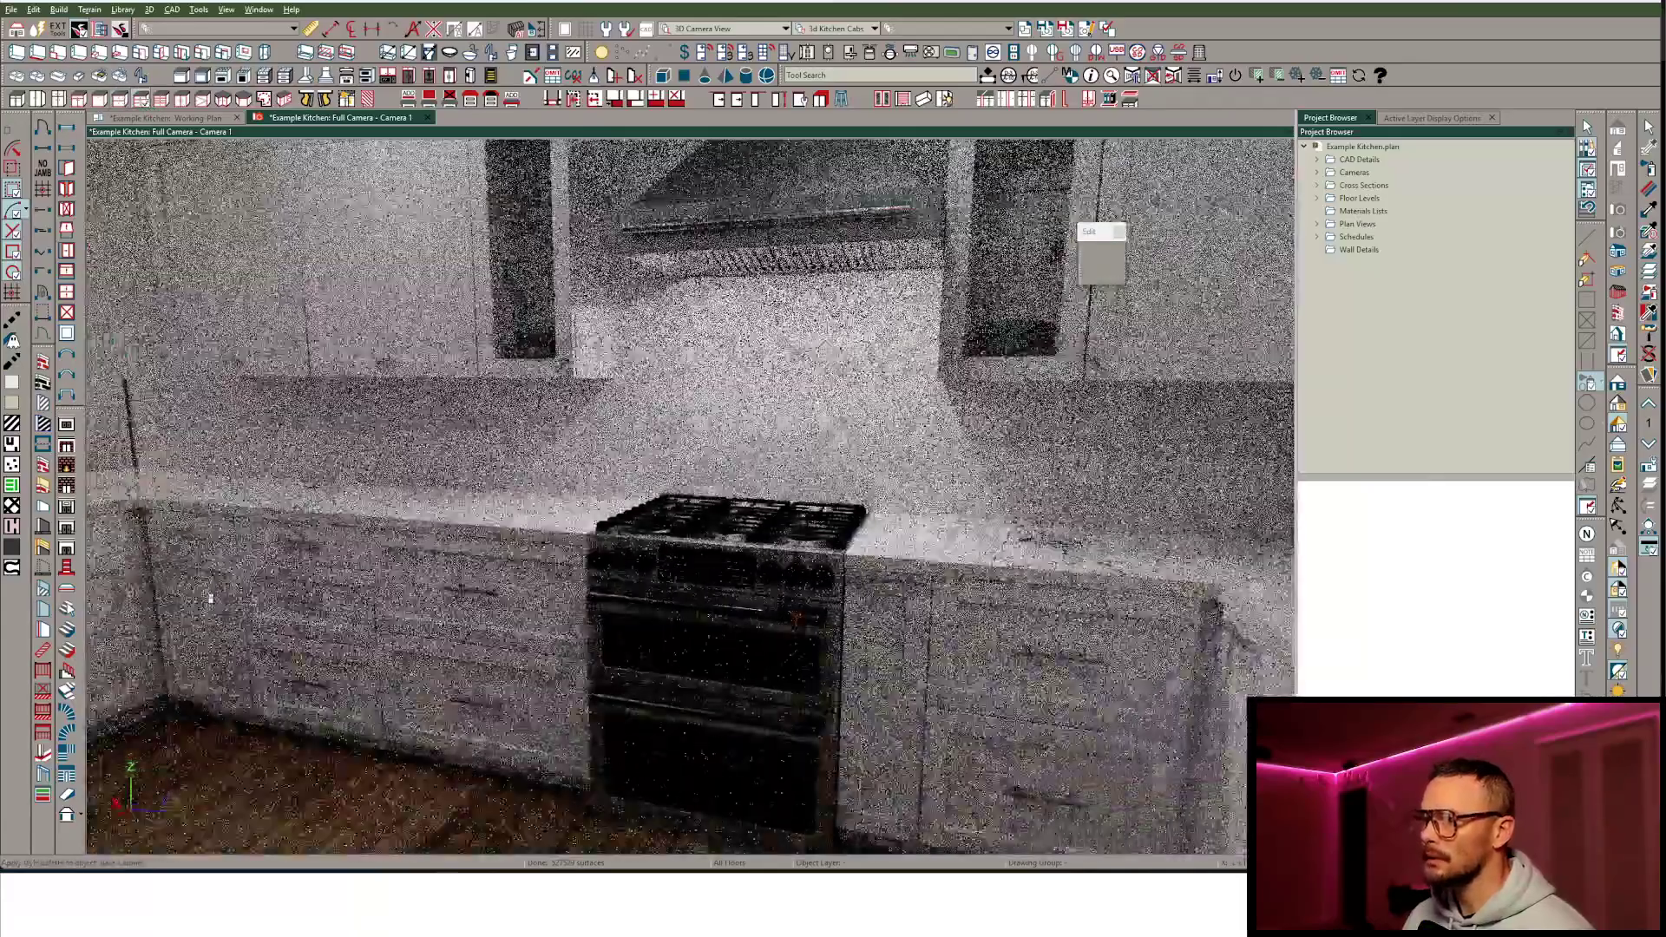
left_click(212, 597)
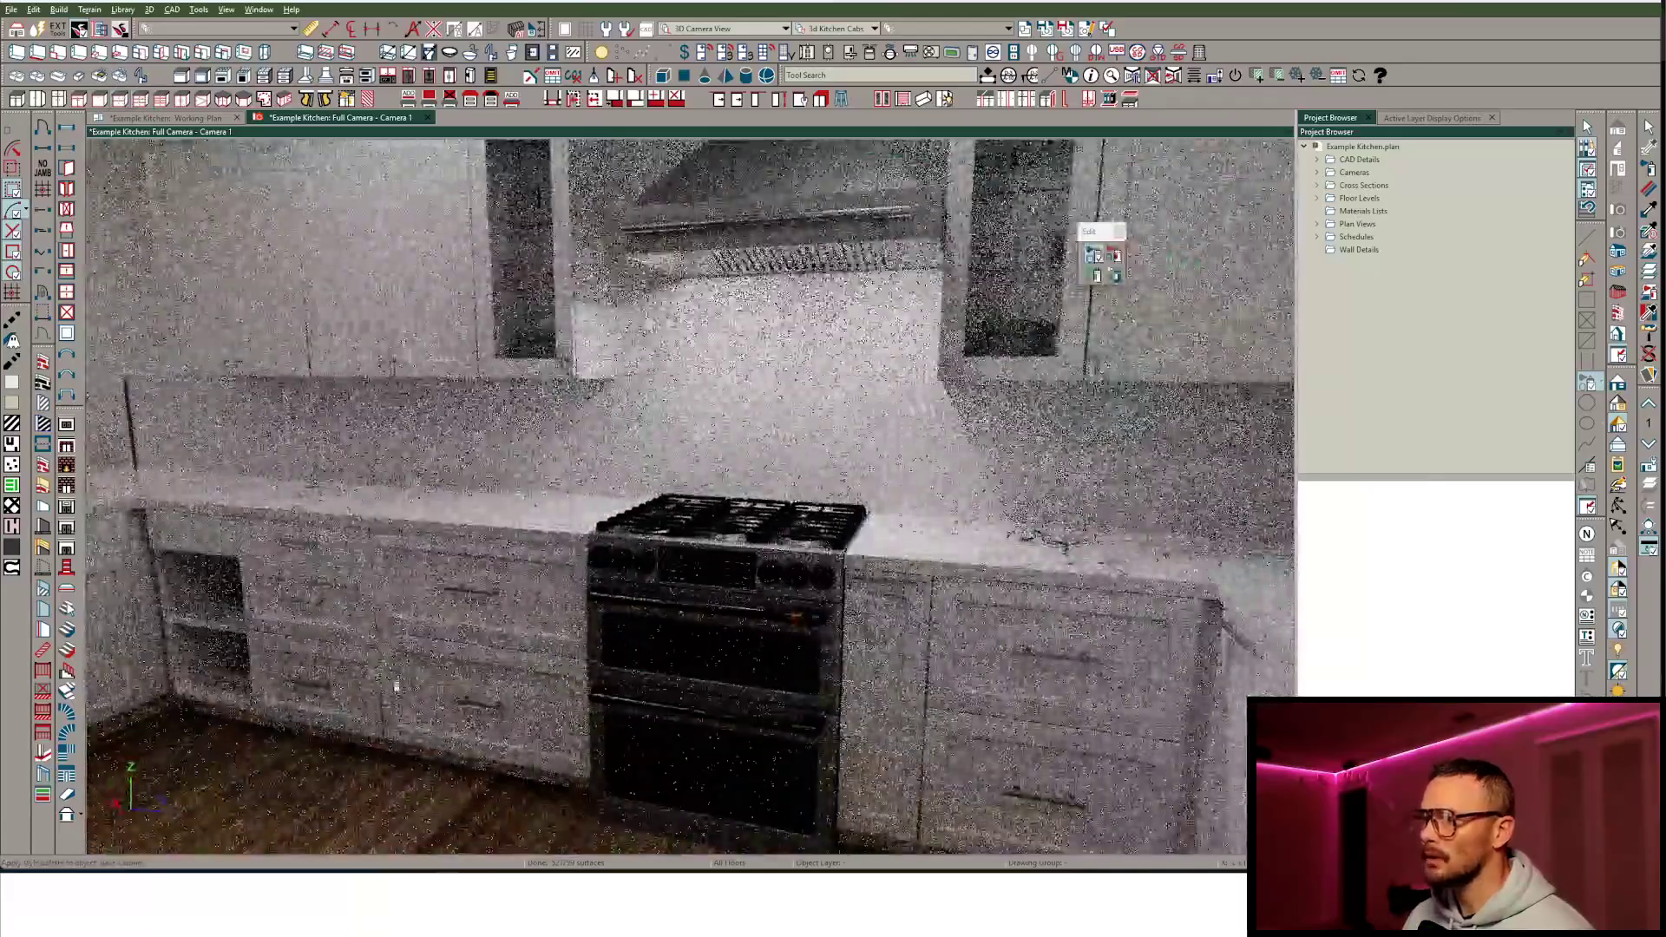
key("Left")
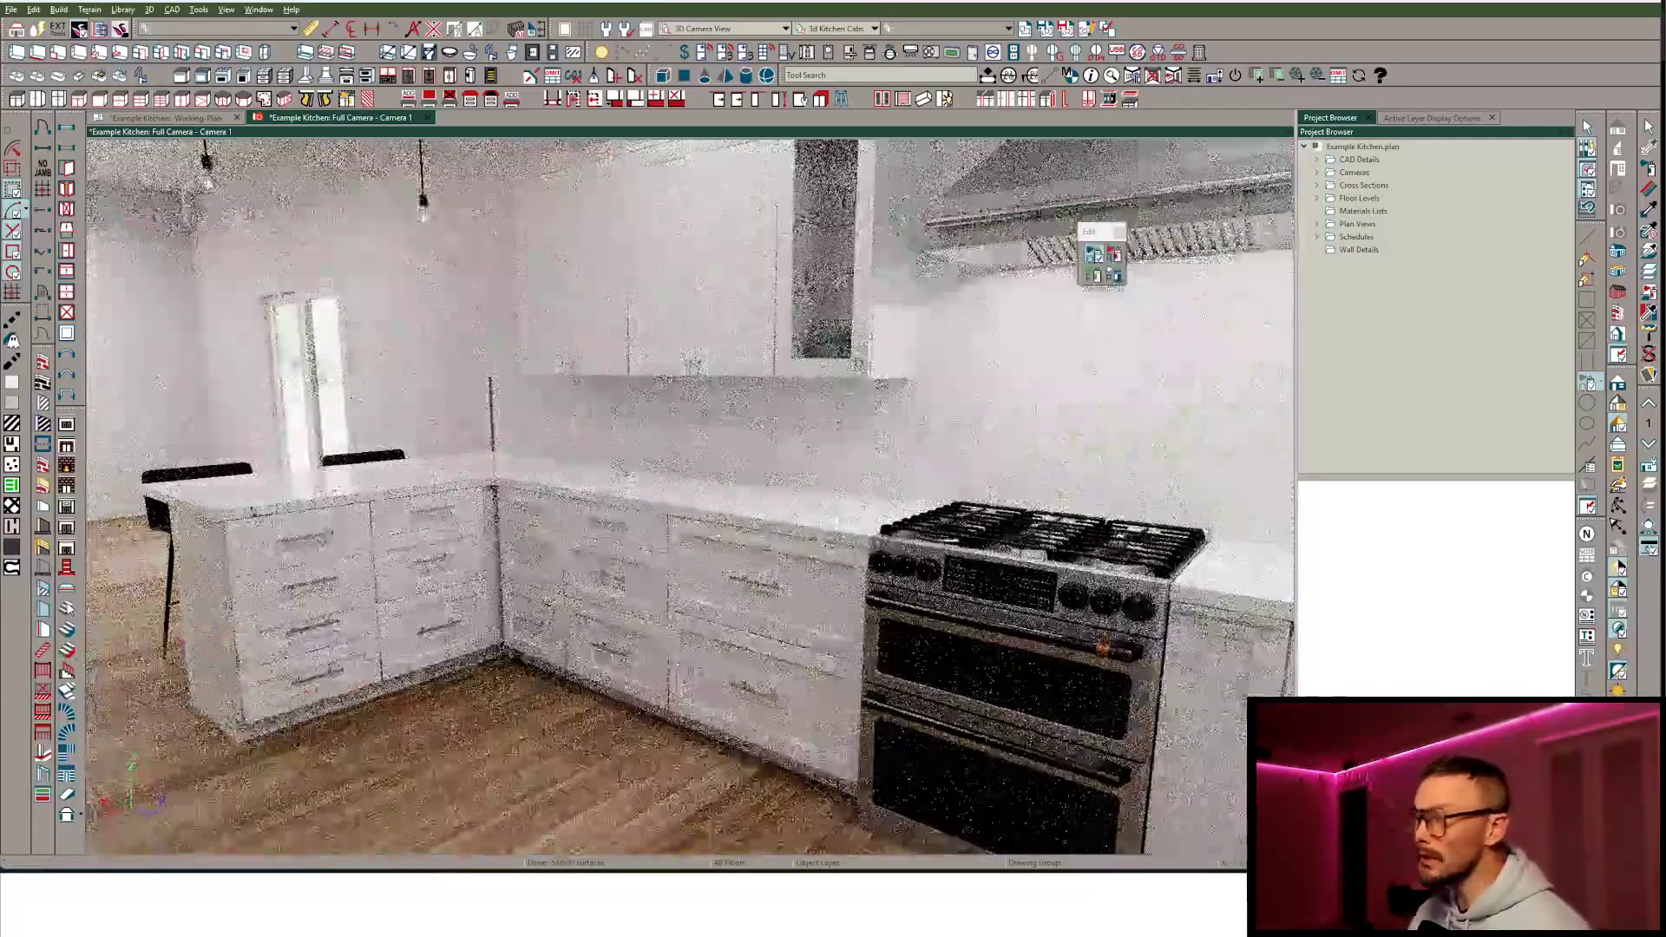
key("Left")
key("Left")
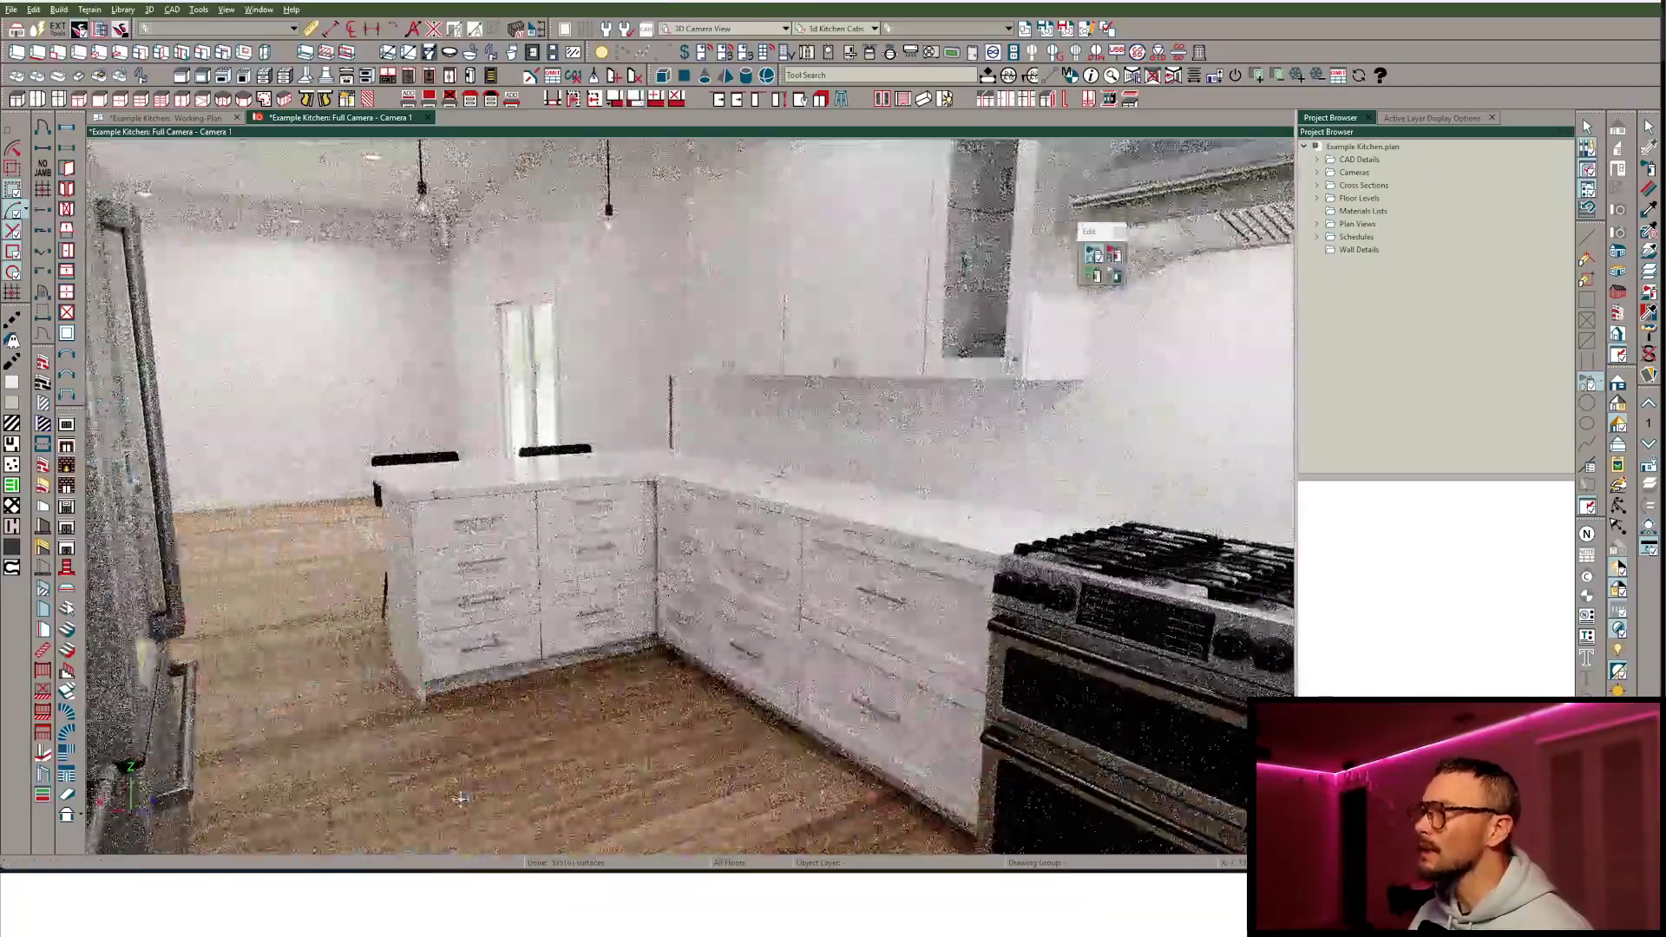
Select and resize the narrow base filler at the inside corner where the peninsula meets the range wall.
middle_click_drag(471, 810, 595, 569)
left_click(594, 569)
left_click(608, 642)
middle_click_drag(607, 642, 644, 668)
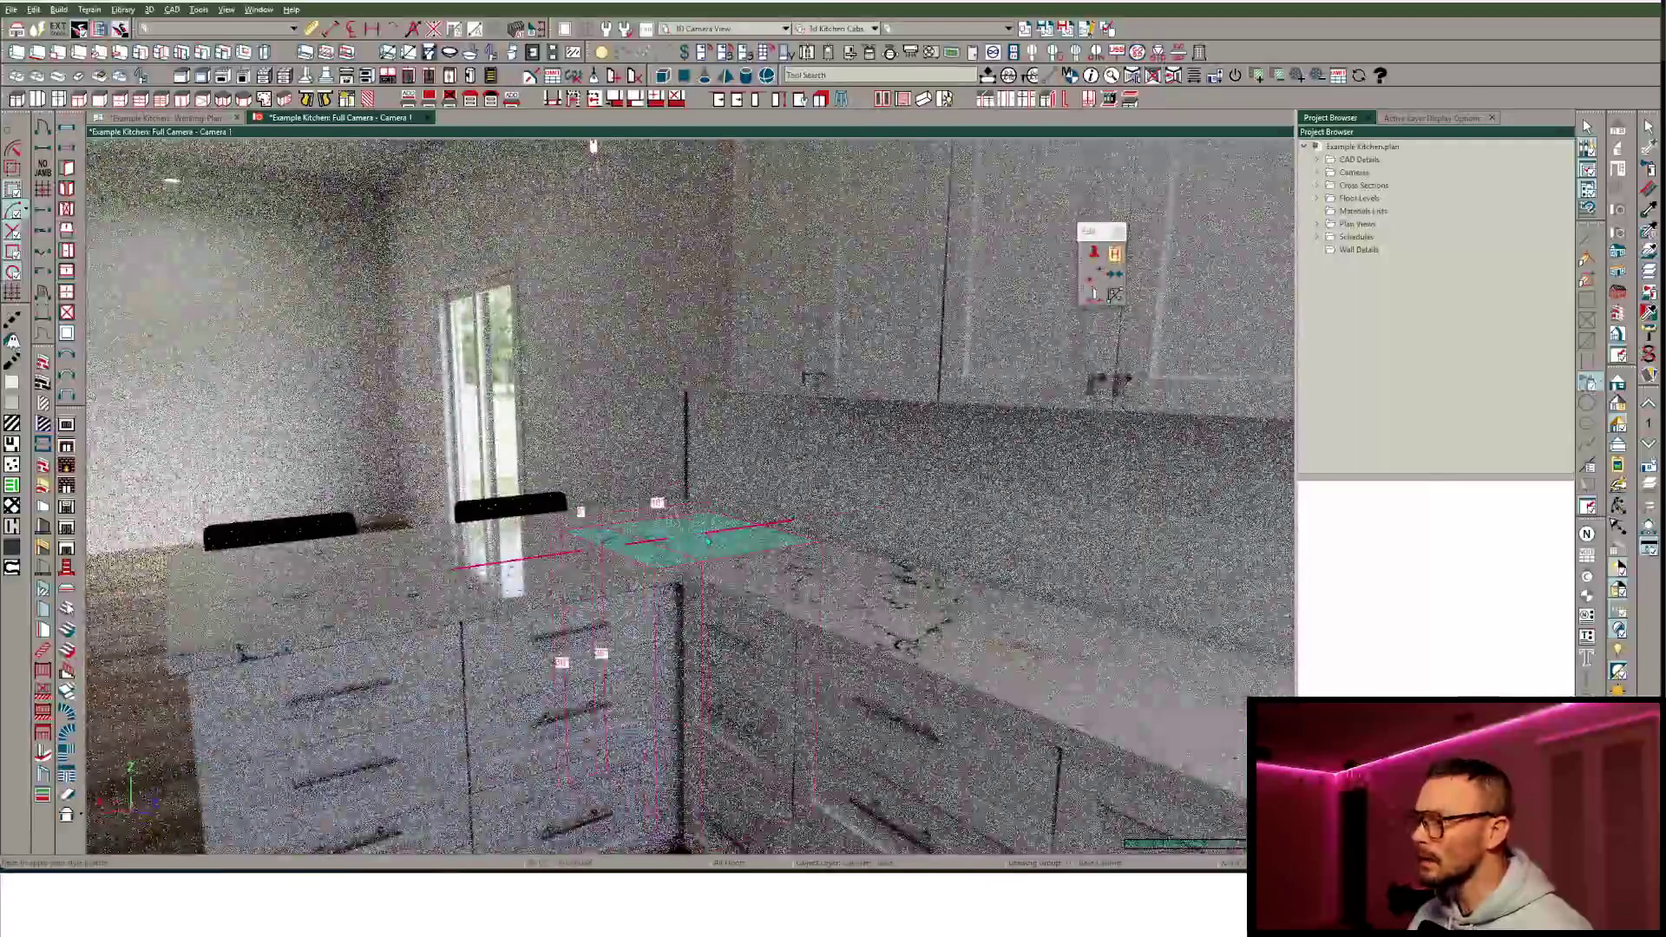
left_click(679, 575)
left_click_drag(680, 575, 707, 552)
middle_click_drag(706, 552, 758, 561)
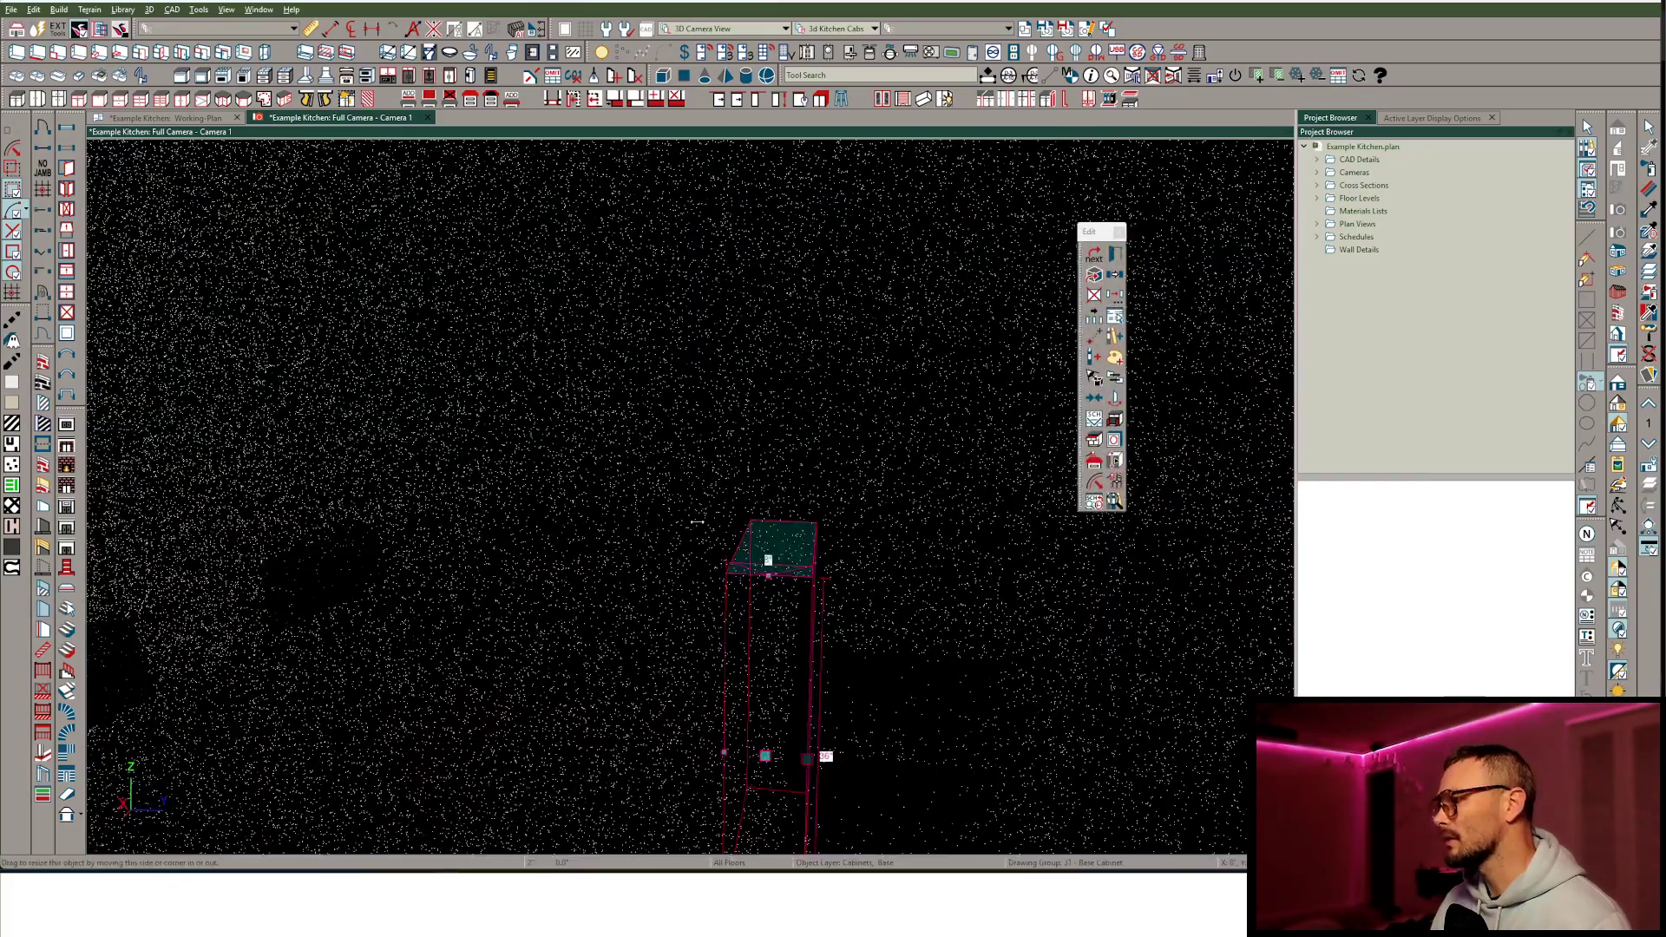
Add a subway-tile backsplash along the range wall and stretch its peninsula end toward the edge of the countertop.
middle_click_drag(925, 549, 674, 674)
scroll(524, 596, "up", 3)
left_click(451, 574)
middle_click_drag(453, 575, 655, 570)
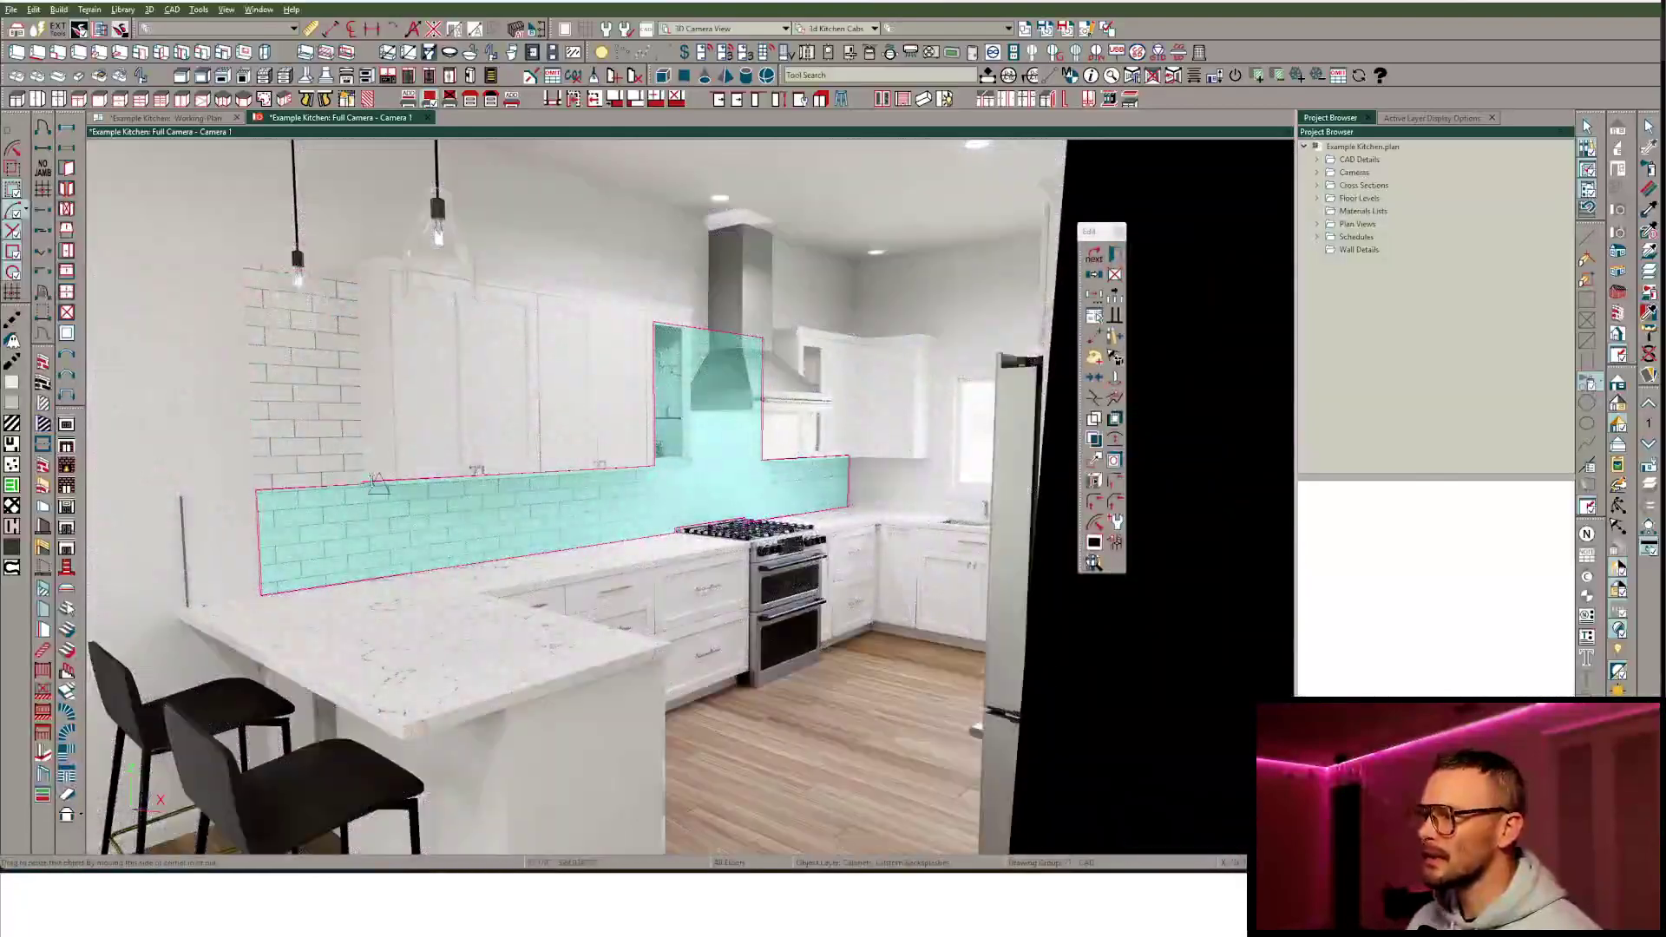
left_click_drag(252, 540, 184, 540)
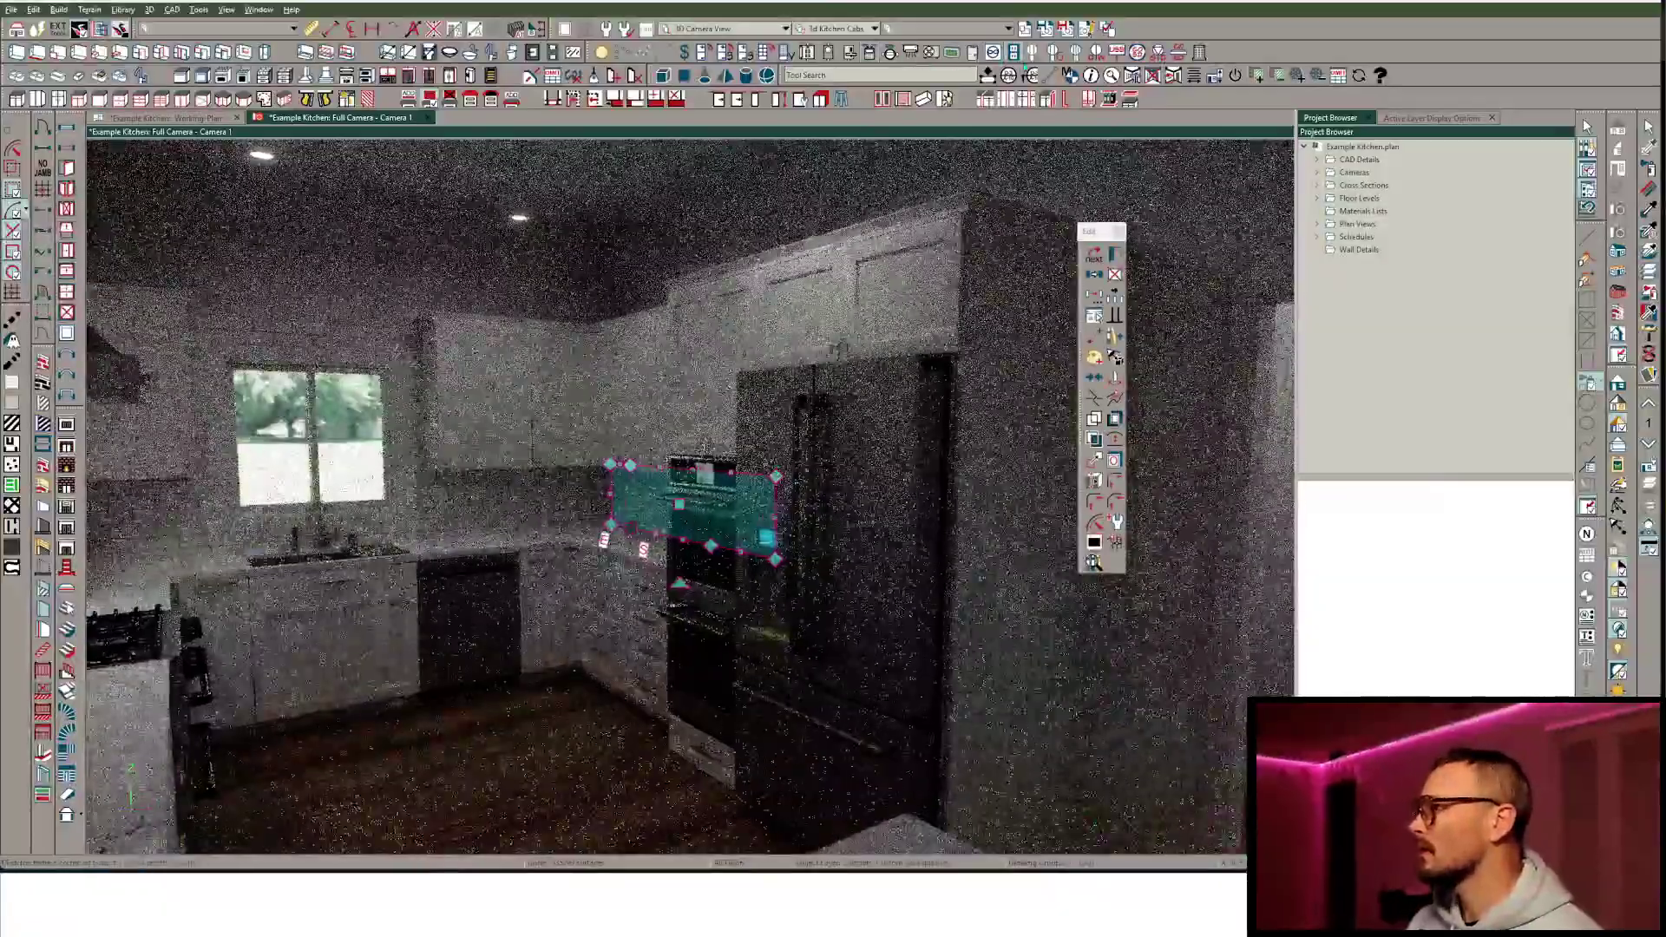
Place a GFCI outlet on the range-wall backsplash and move it along the wall toward the peninsula end.
middle_click_drag(632, 503, 840, 504)
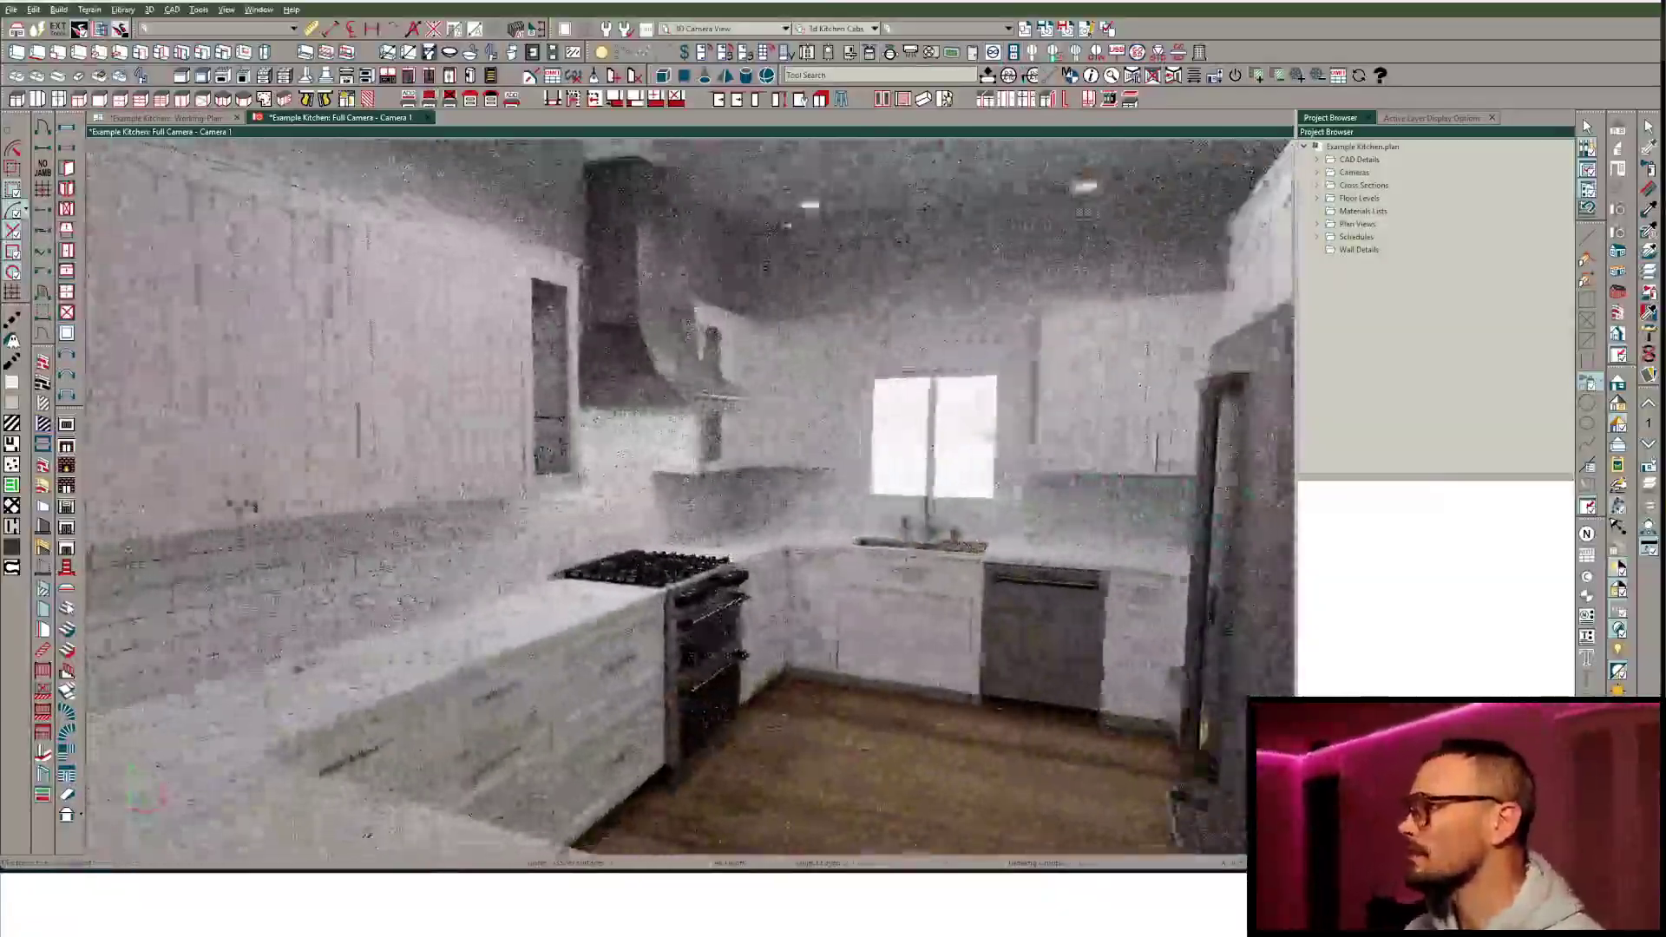
key("Left")
key("Left")
key("Left")
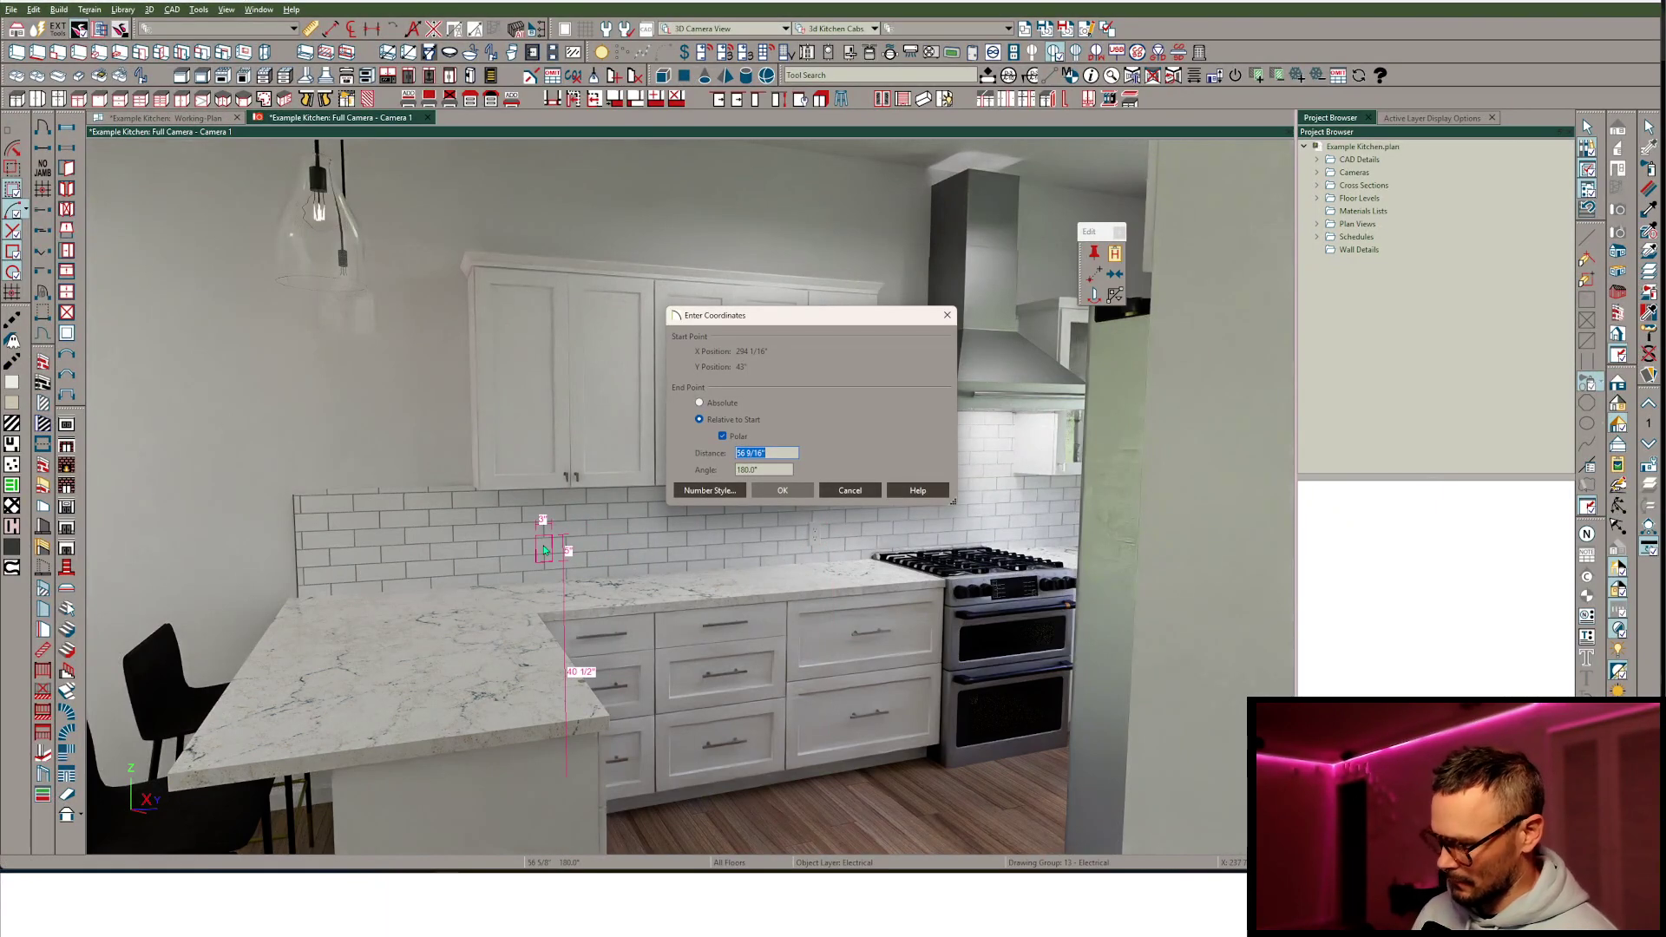
key("Return")
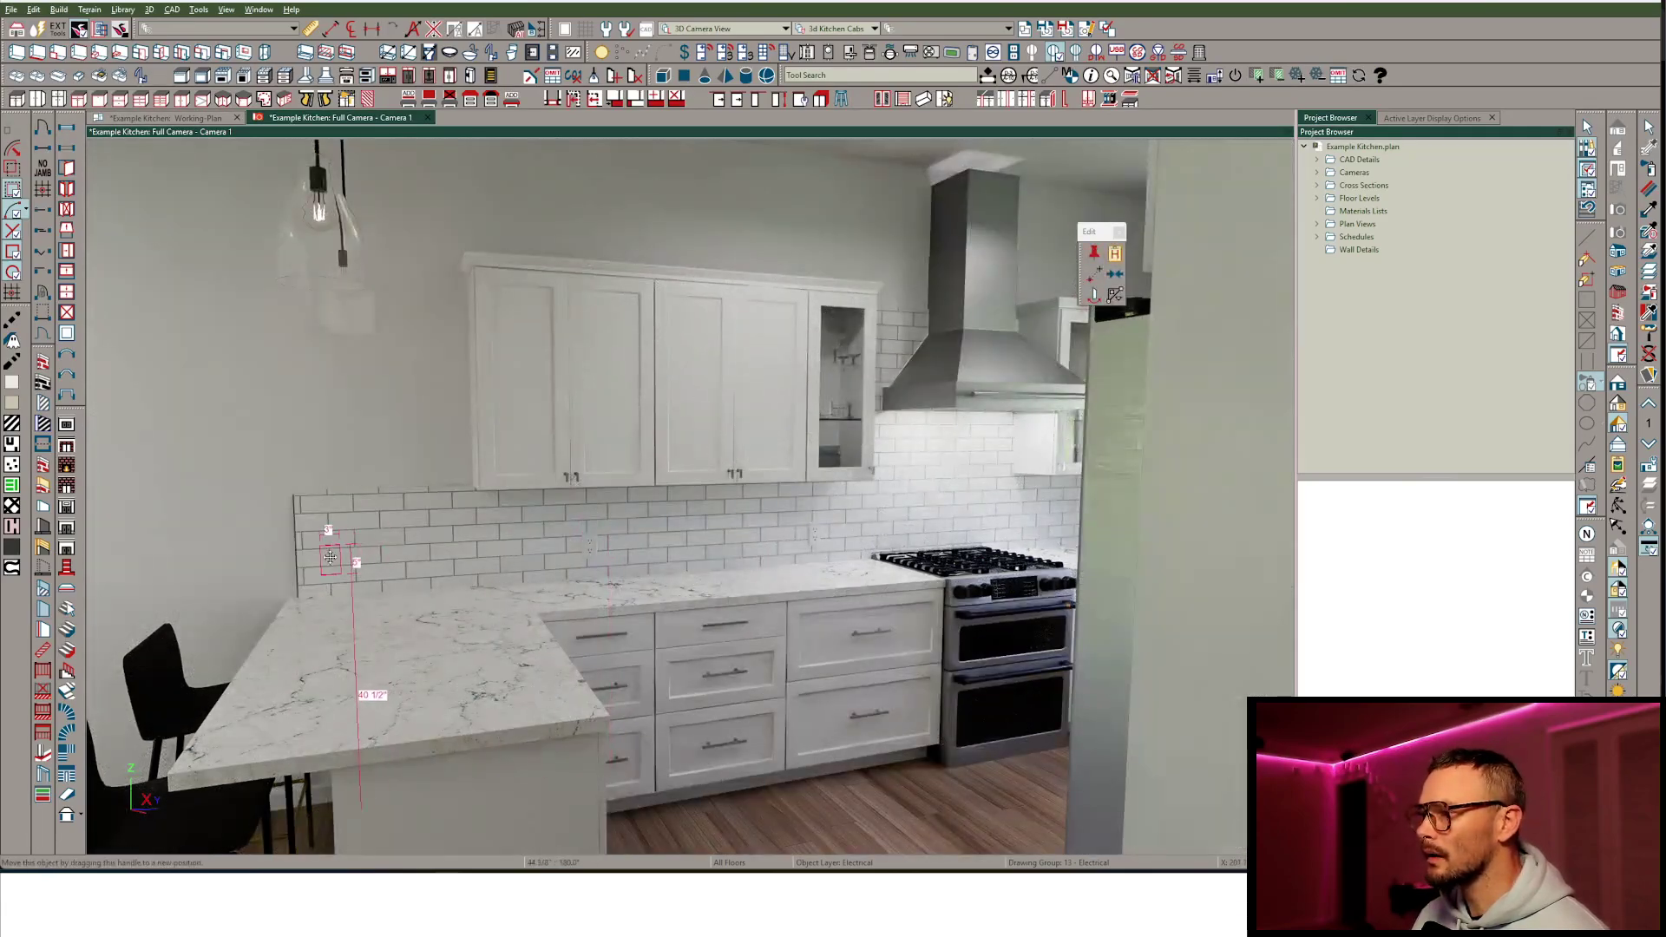
Place further GFCI outlets along the range-wall backsplash between the peninsula and the range.
middle_click_drag(719, 612, 606, 601)
left_click(613, 542)
left_click_drag(611, 538, 610, 537)
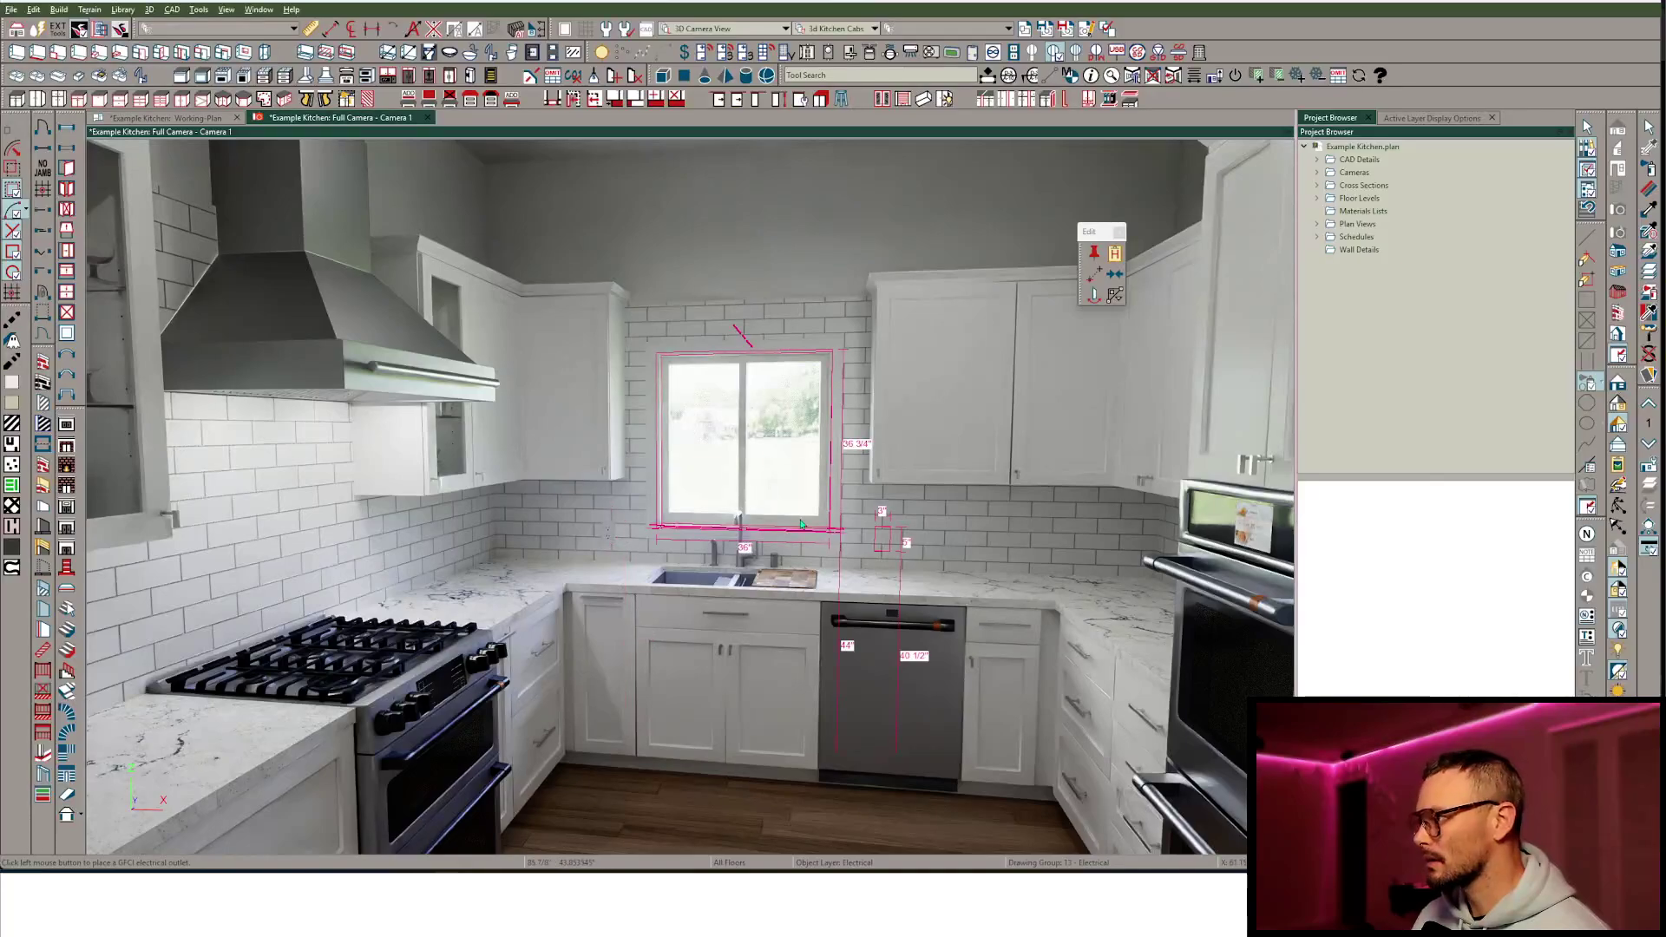
Place GFCI outlets on the backsplash beside the sink window and on the backsplash between the corner and the wall ovens.
left_click(883, 538)
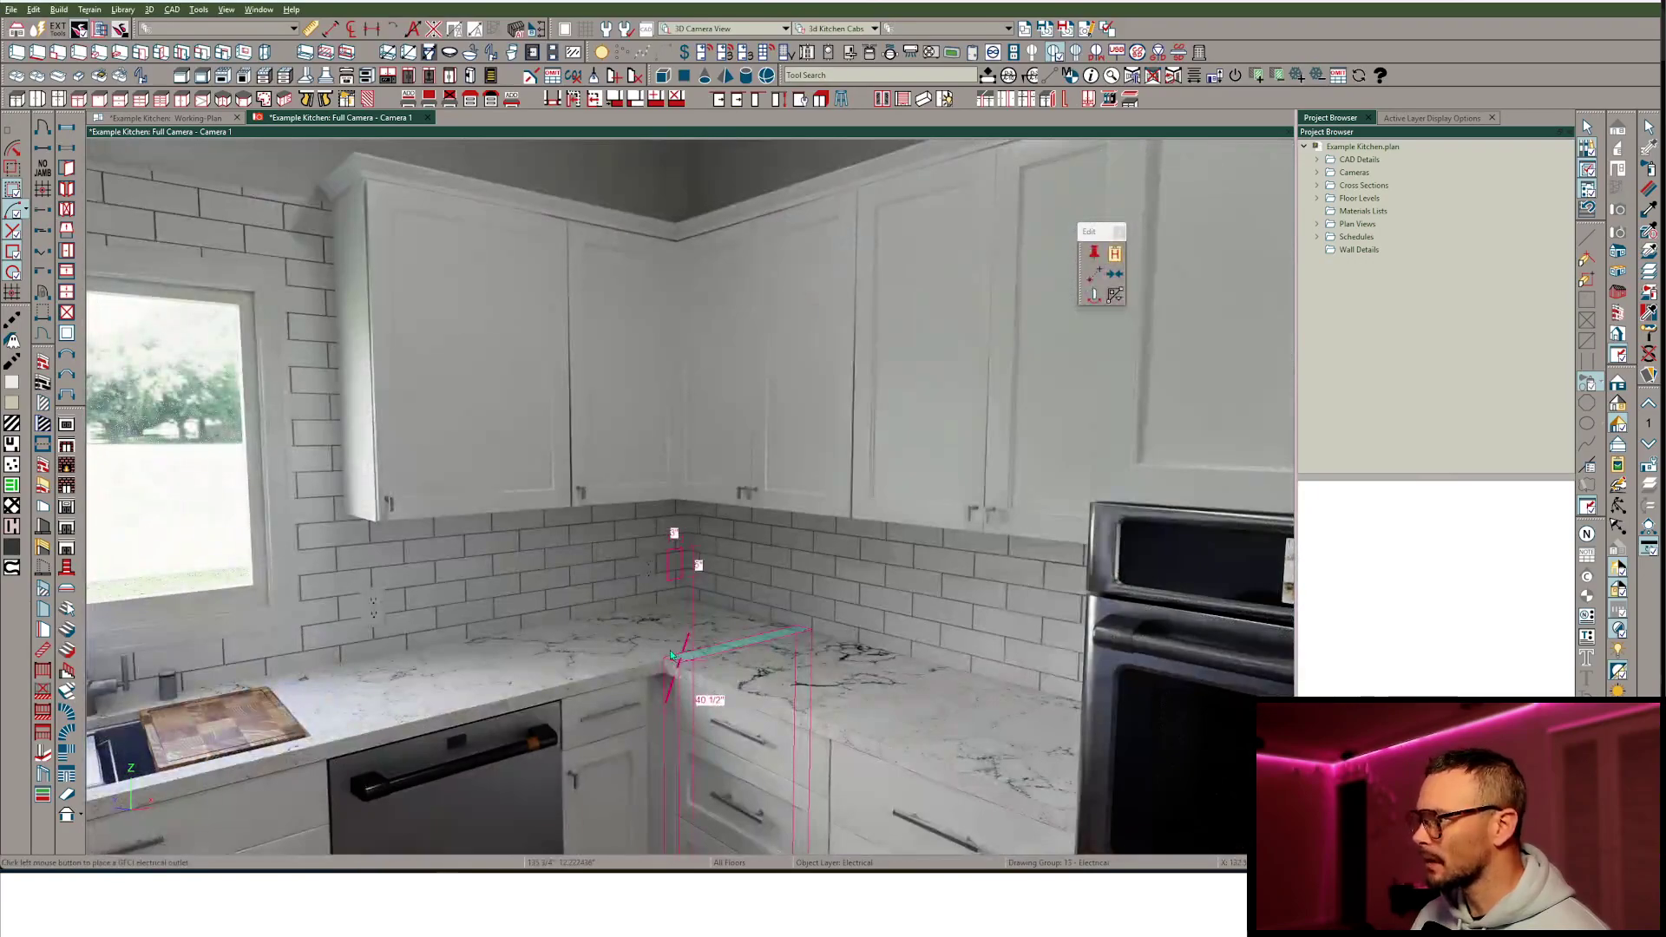
left_click(733, 583)
scroll(733, 583, "up", 5)
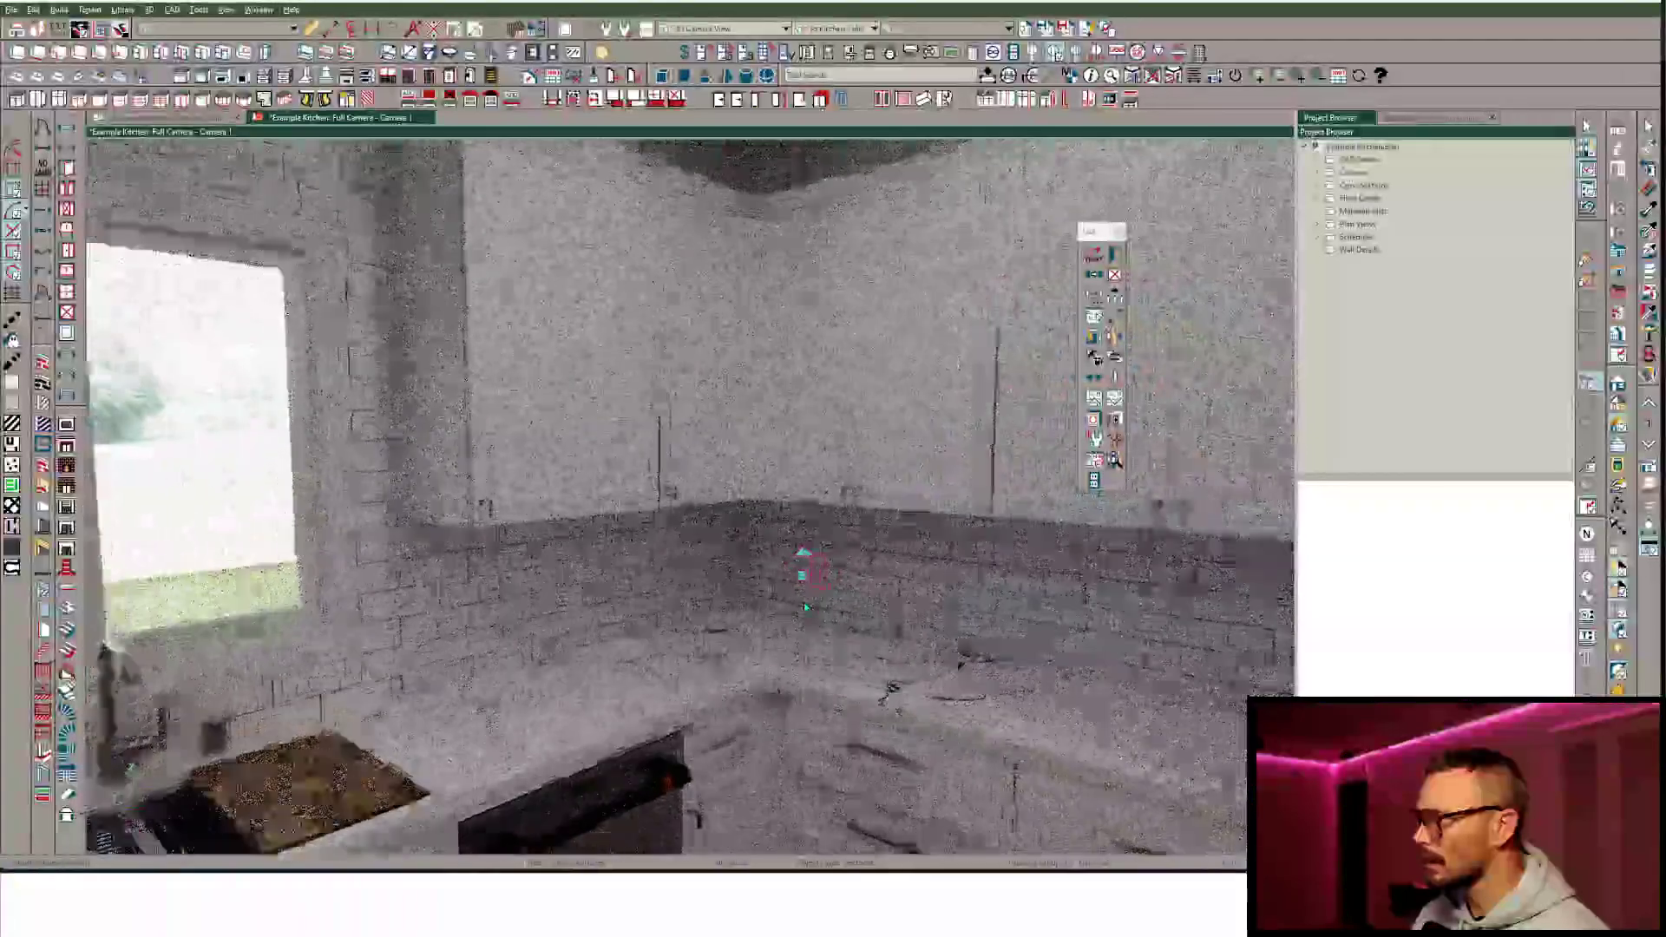
left_click(851, 586)
scroll(919, 260, "down", 2)
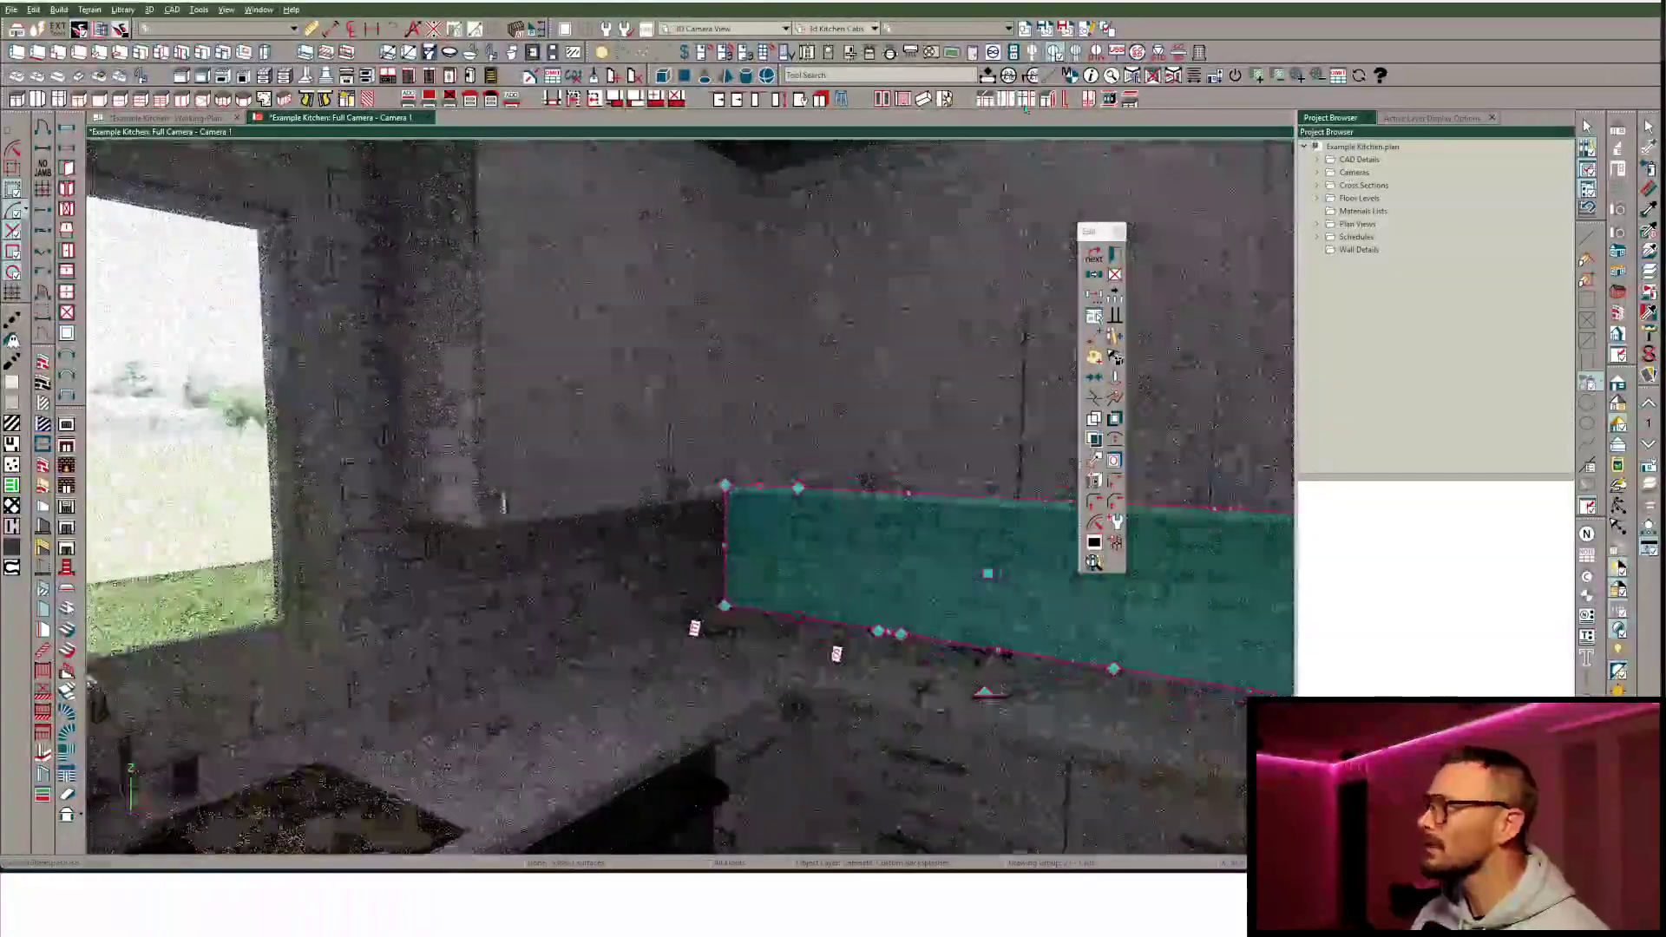
middle_click_drag(918, 260, 850, 261)
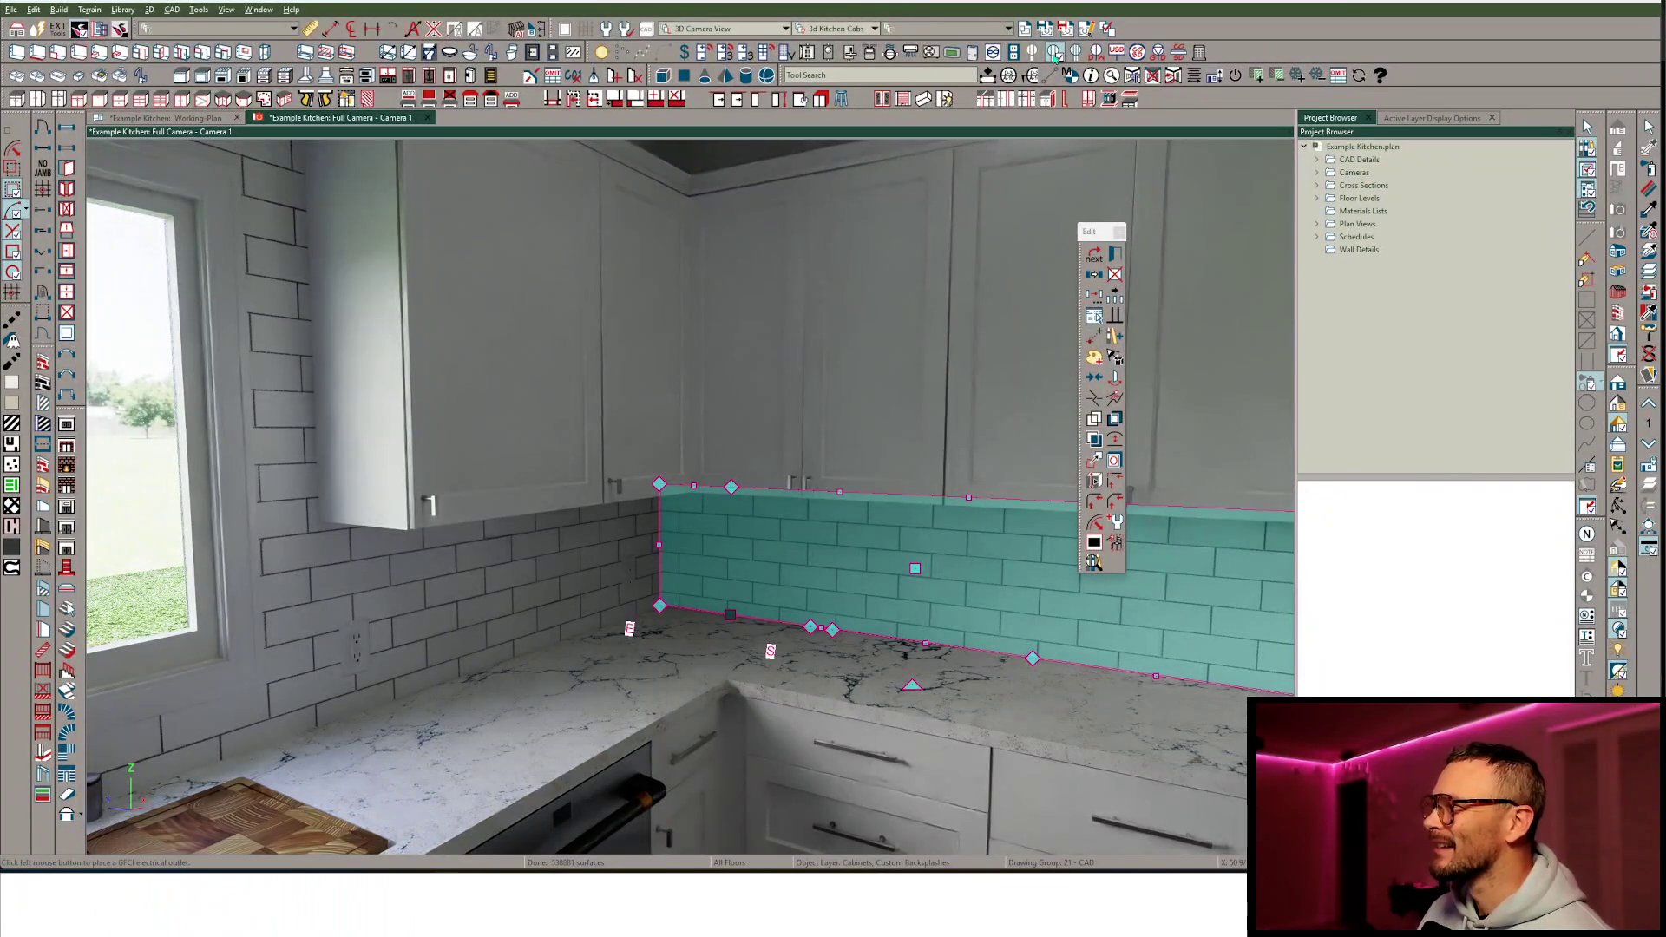
left_click(1058, 53)
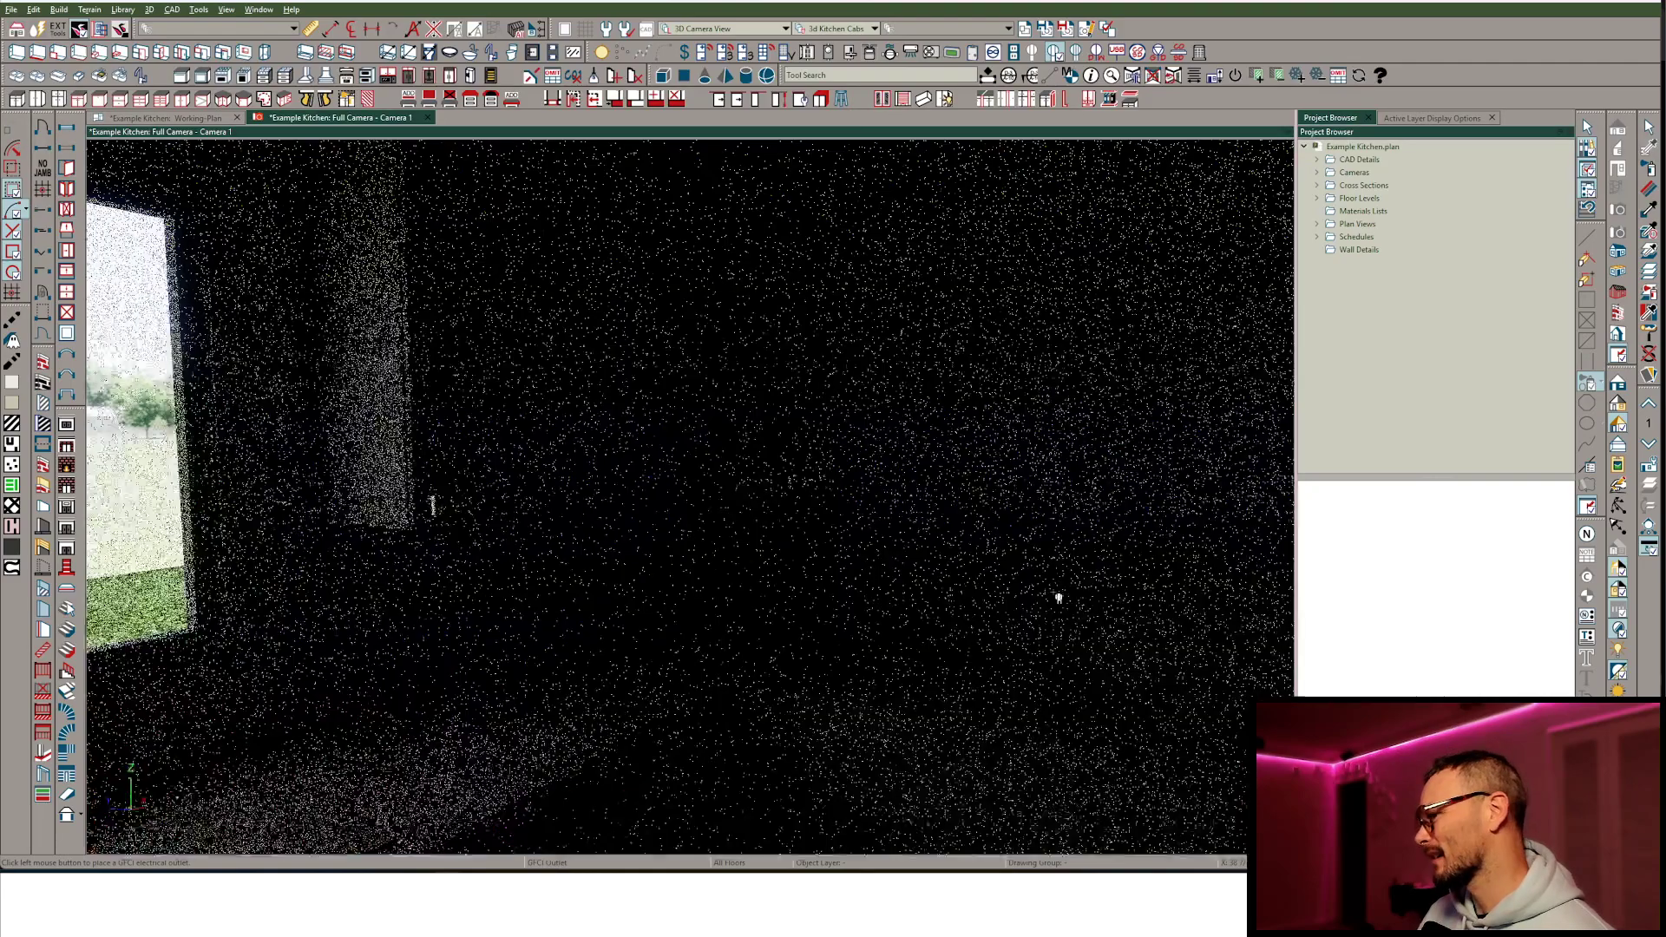
middle_click_drag(1056, 595, 906, 599)
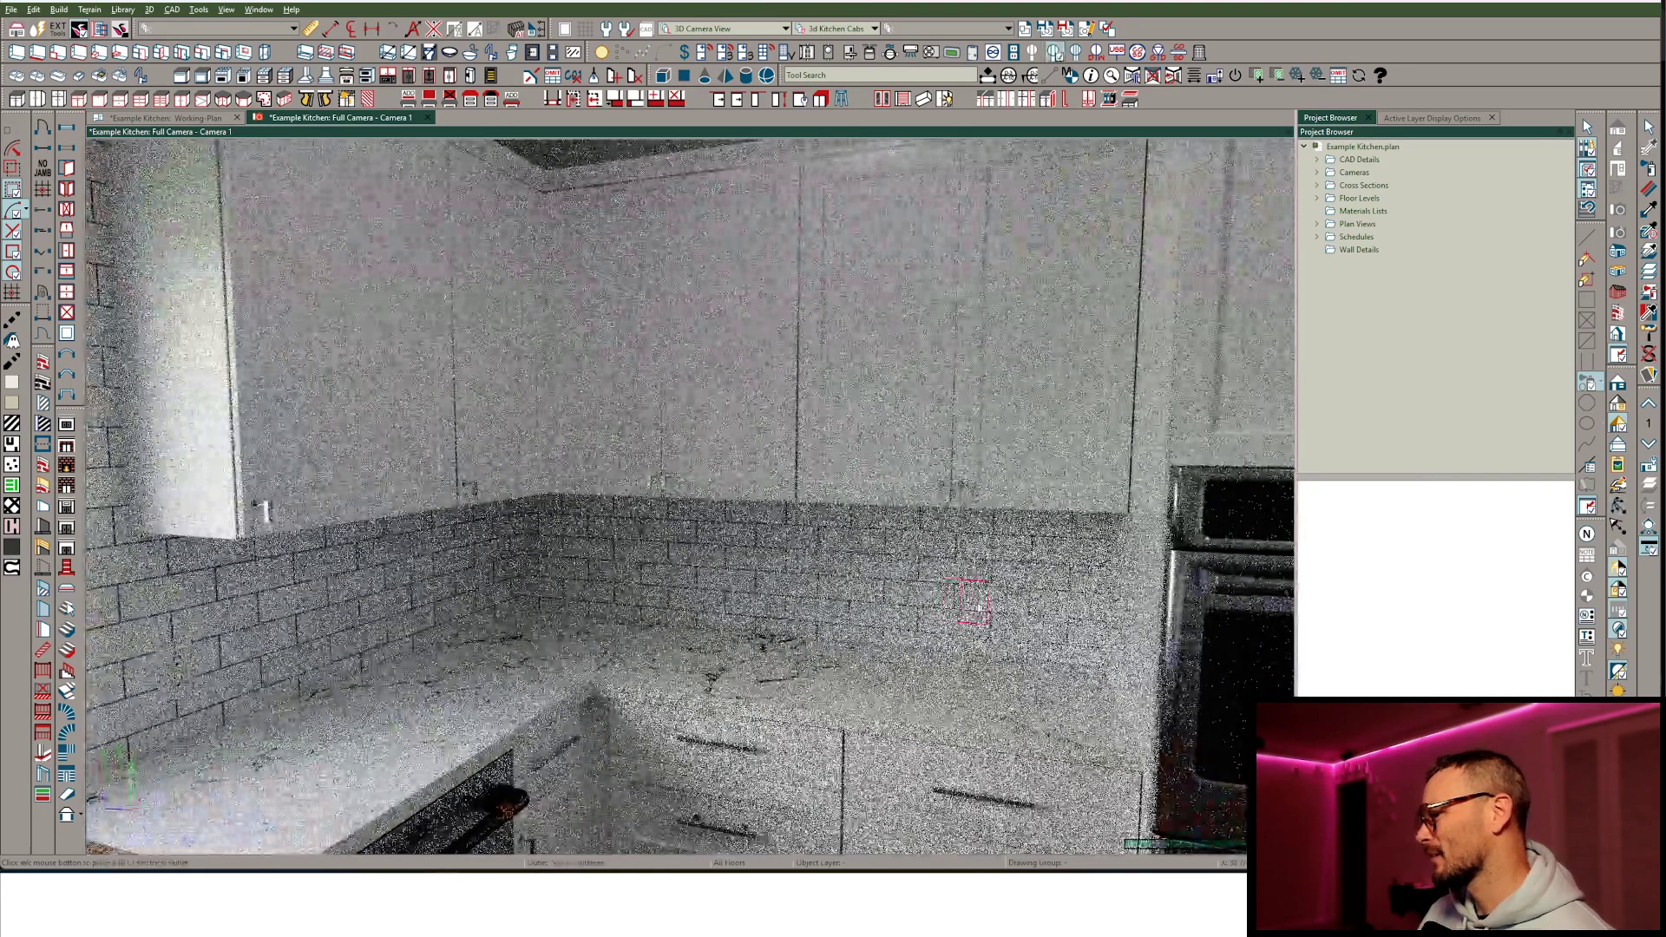
middle_click_drag(1211, 711, 909, 576)
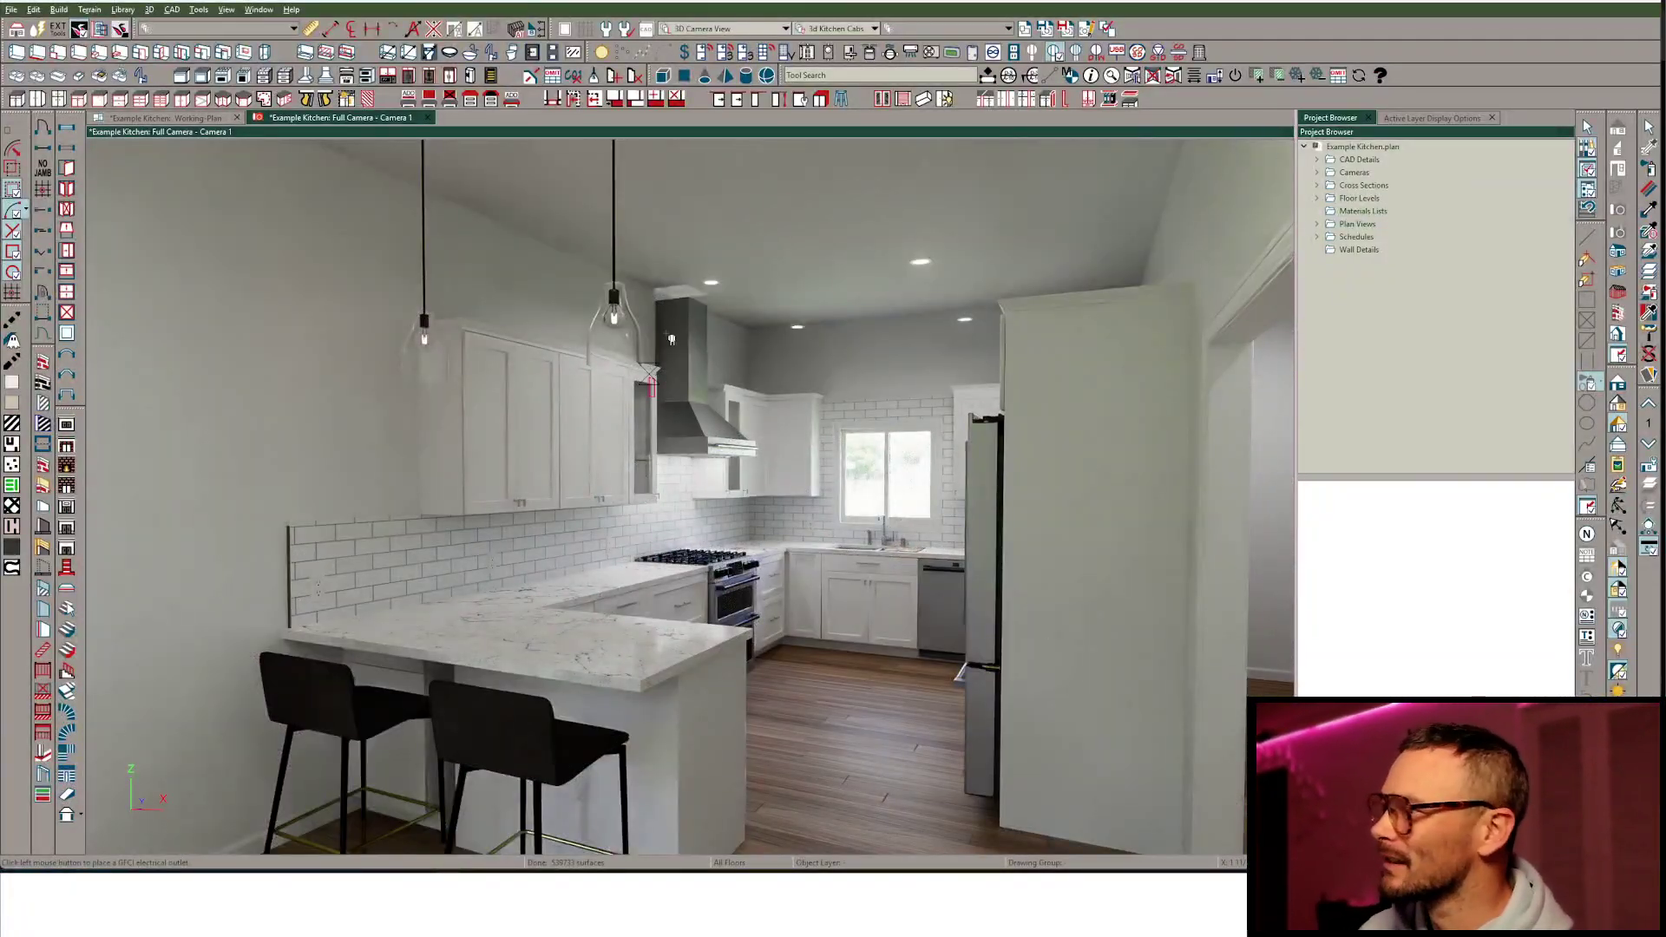
Filter the library by the Style Palette and Kitchen/Din. Rm. tags in place of the Material tag.
left_click(675, 334)
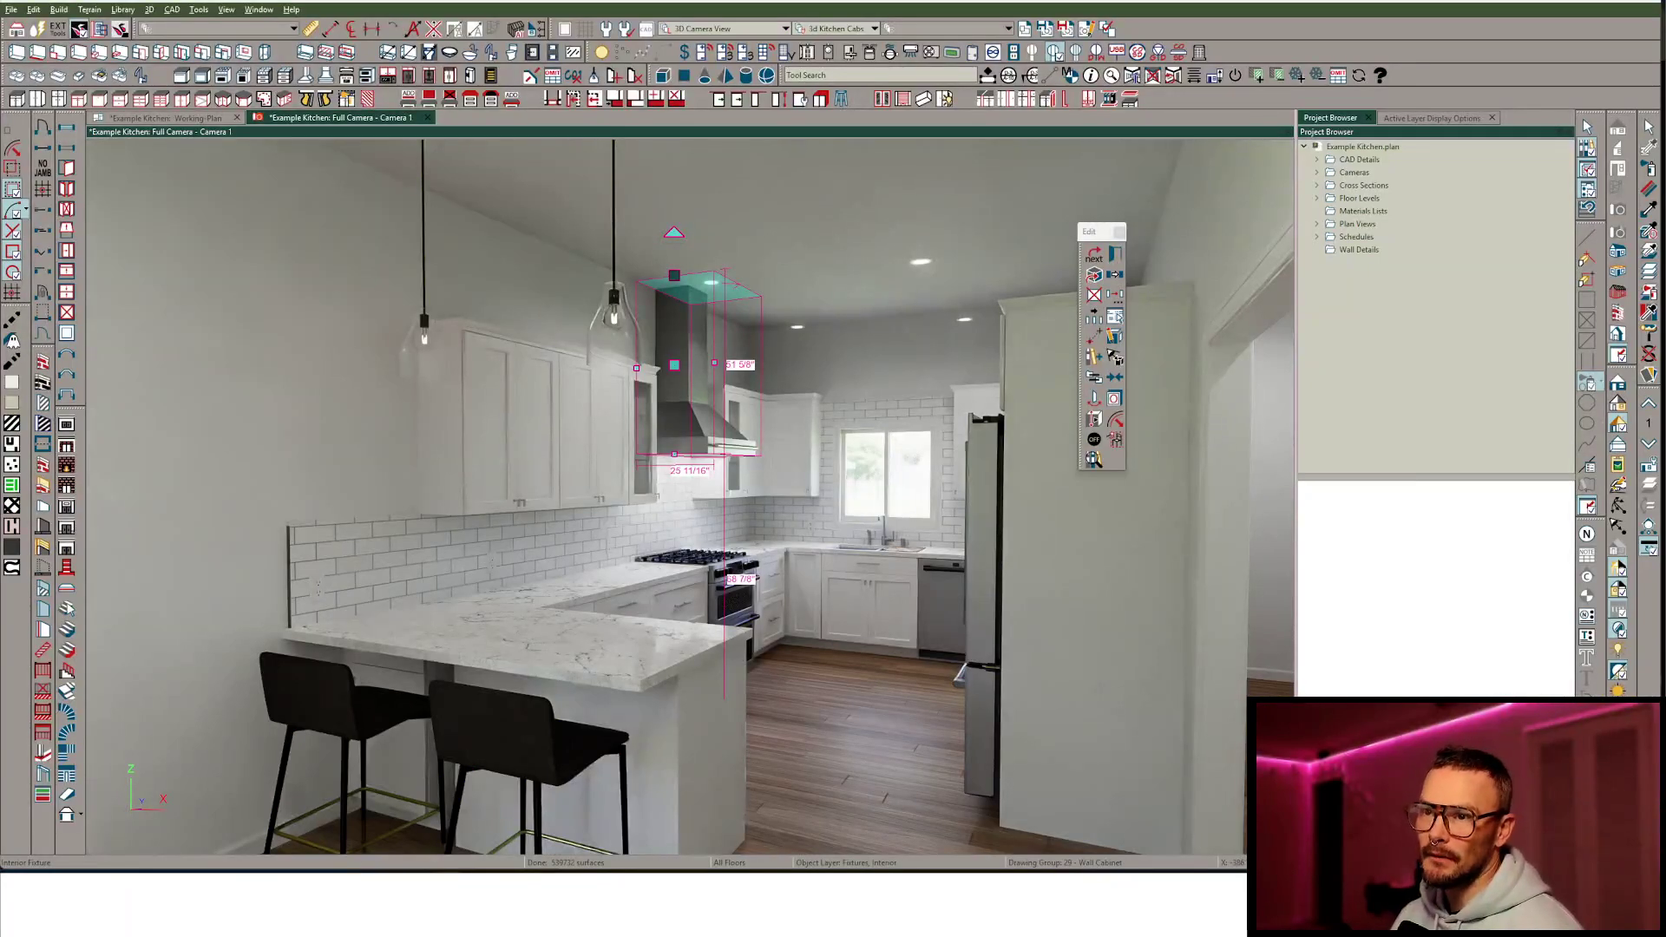
key("Escape")
key("ctrl+alt+l")
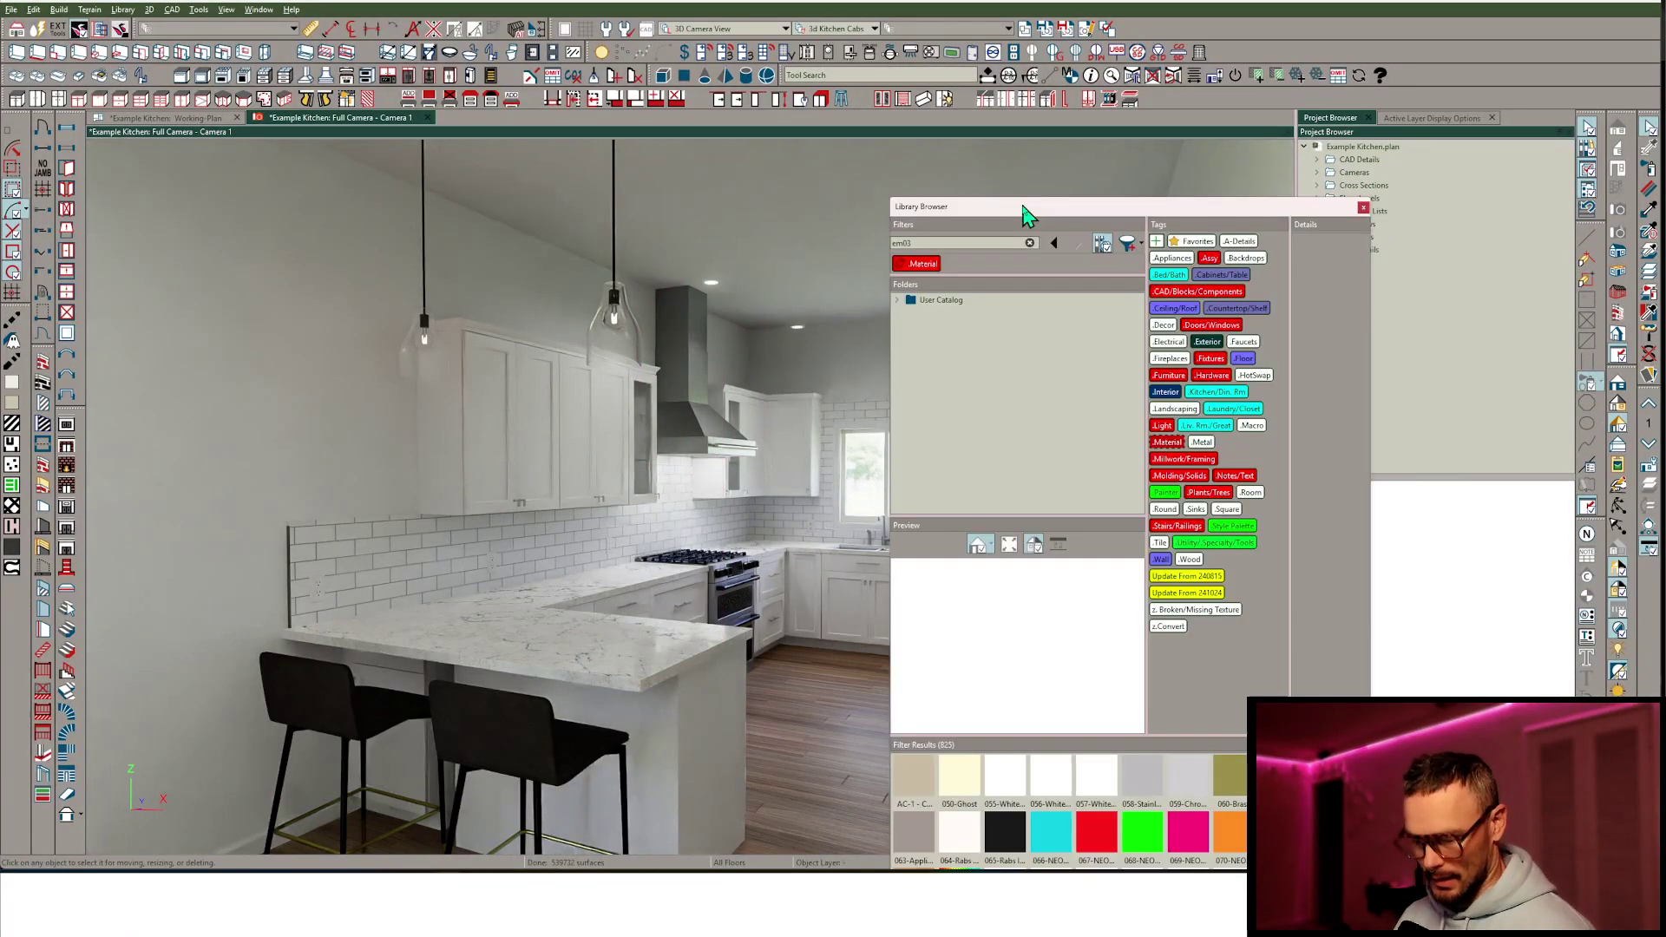
left_click_drag(1022, 206, 1202, 30)
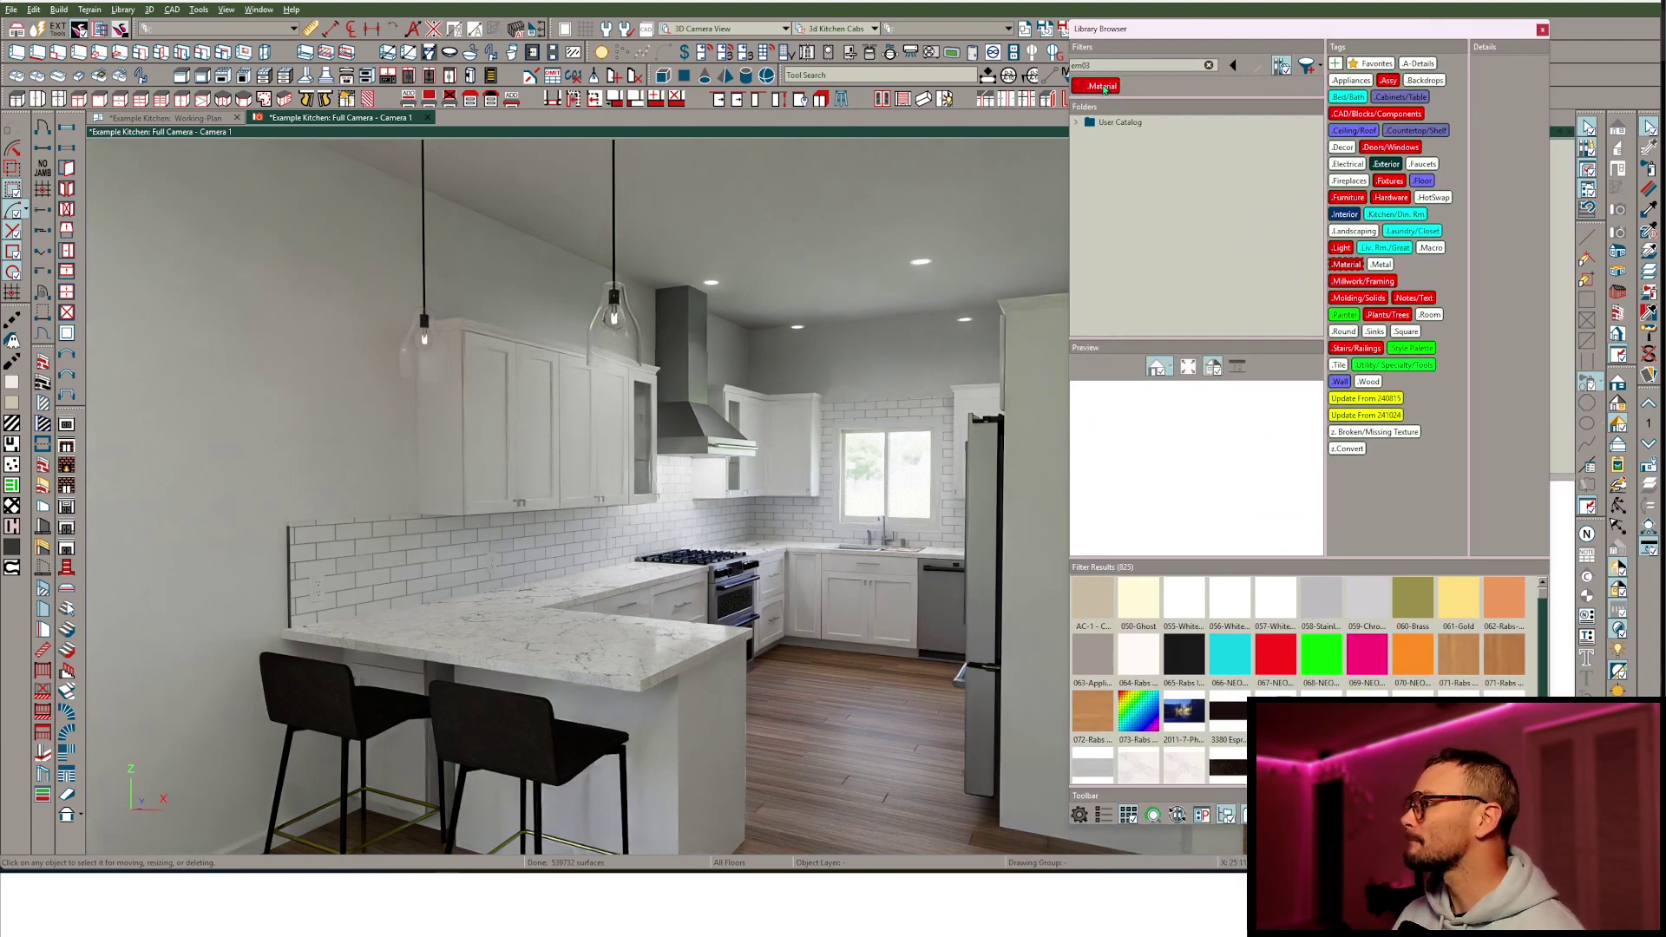
left_click(1102, 87)
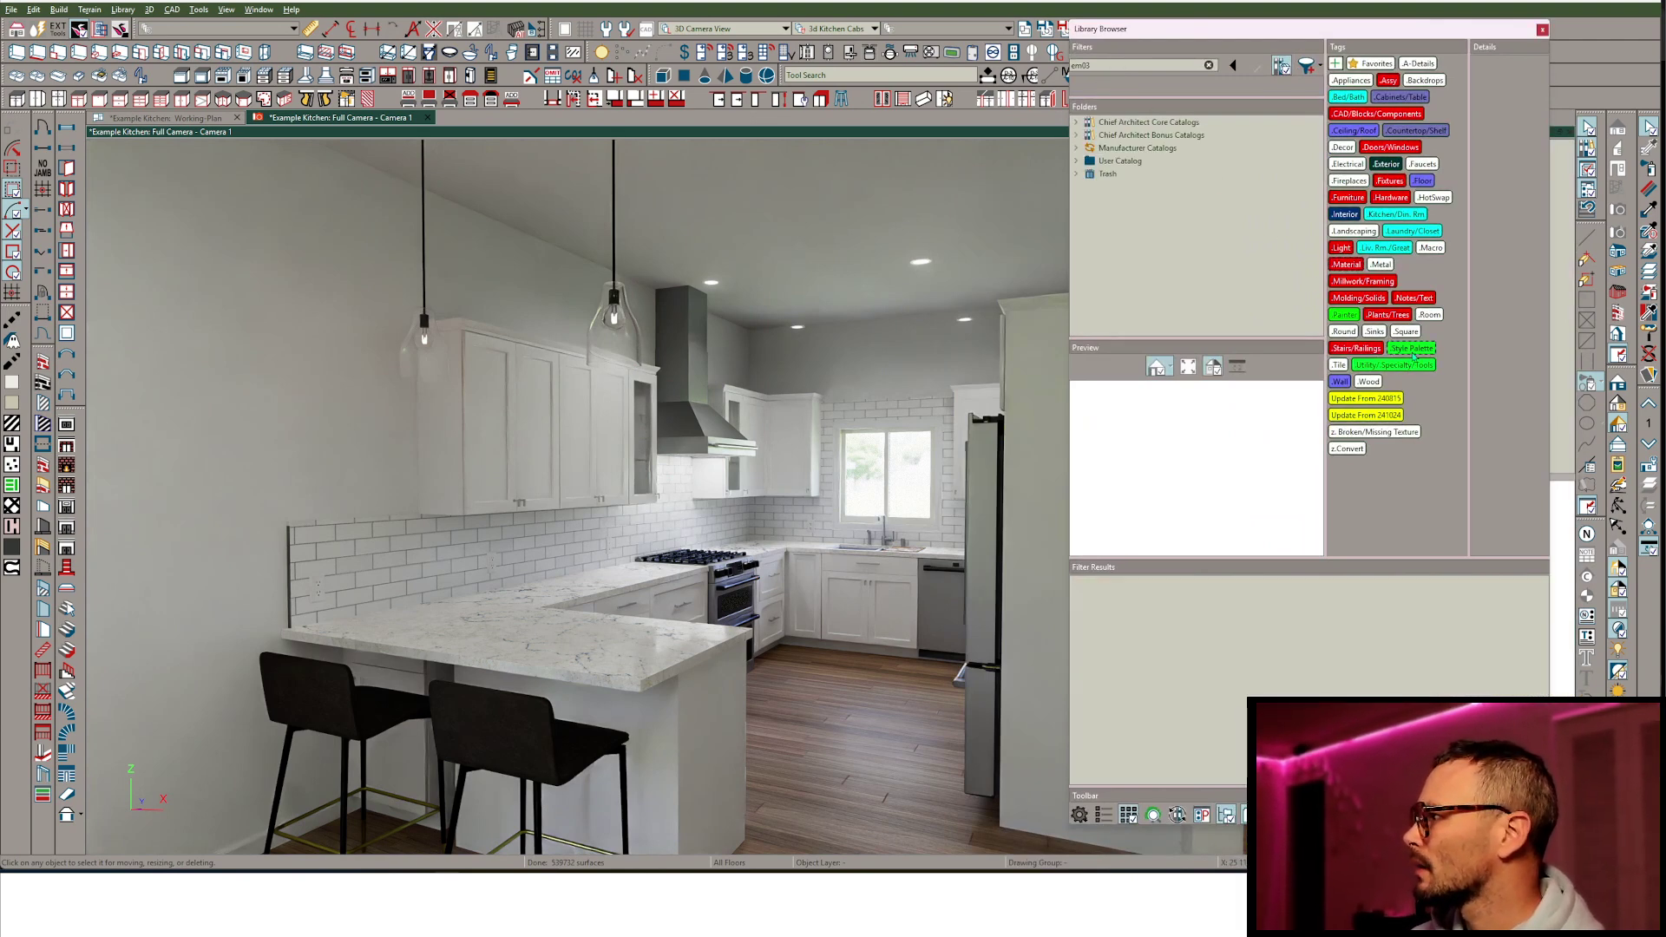
left_click(1394, 214)
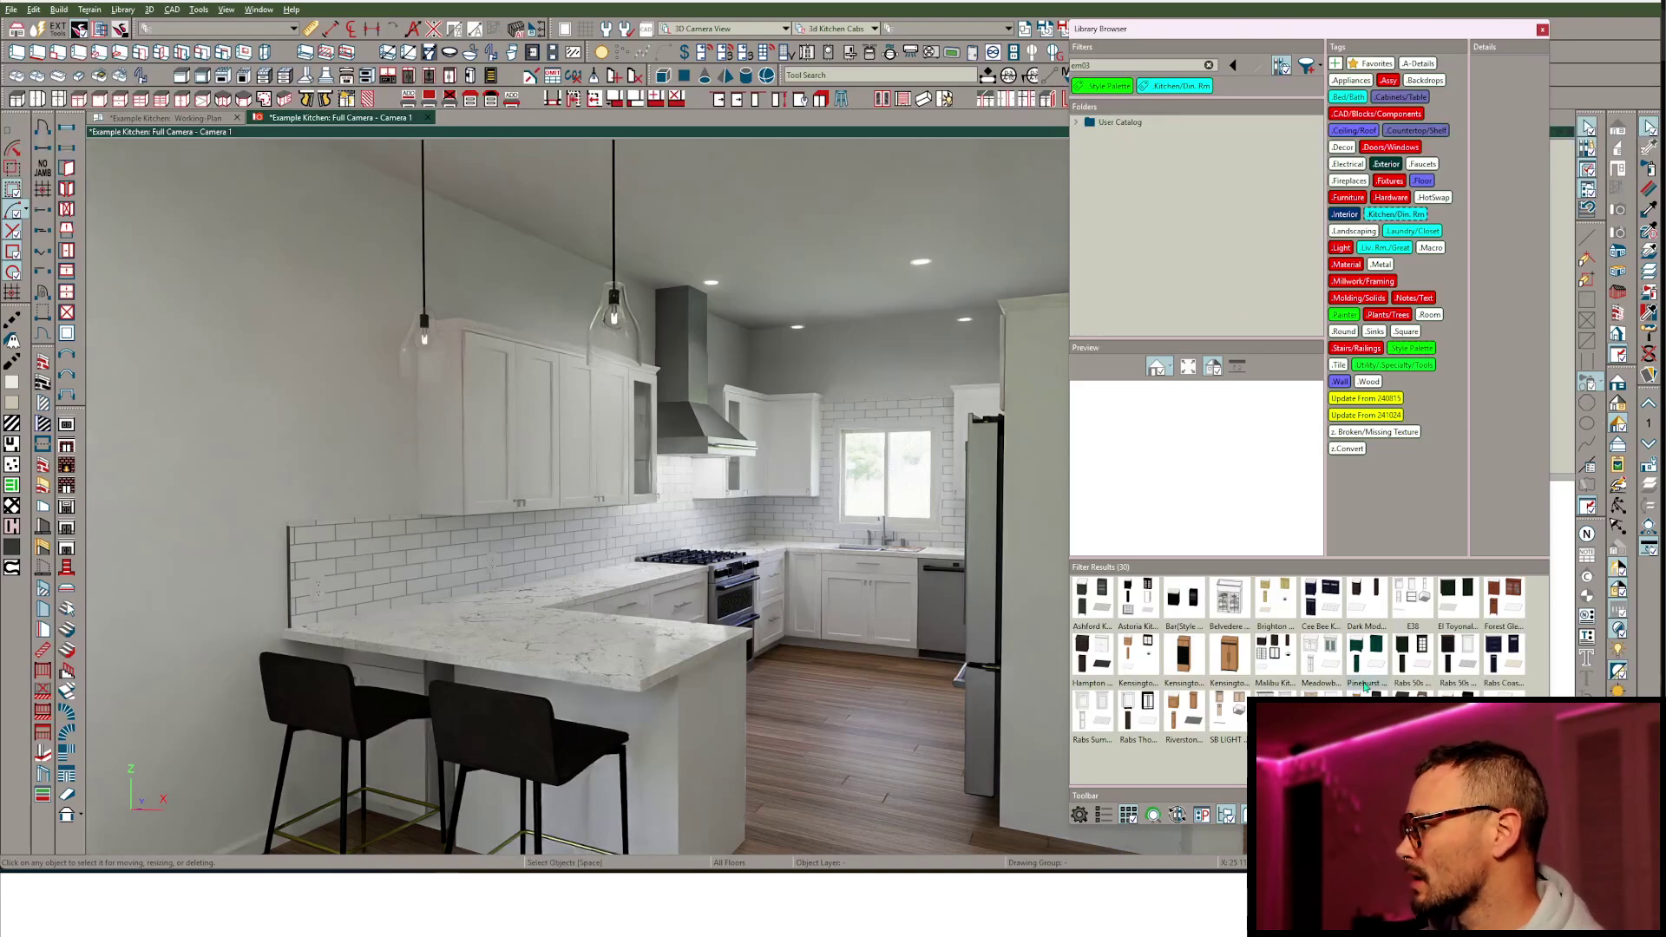
Apply the Rabs 50s Oakland kitchen style palette to the entire plan.
left_click(1456, 664)
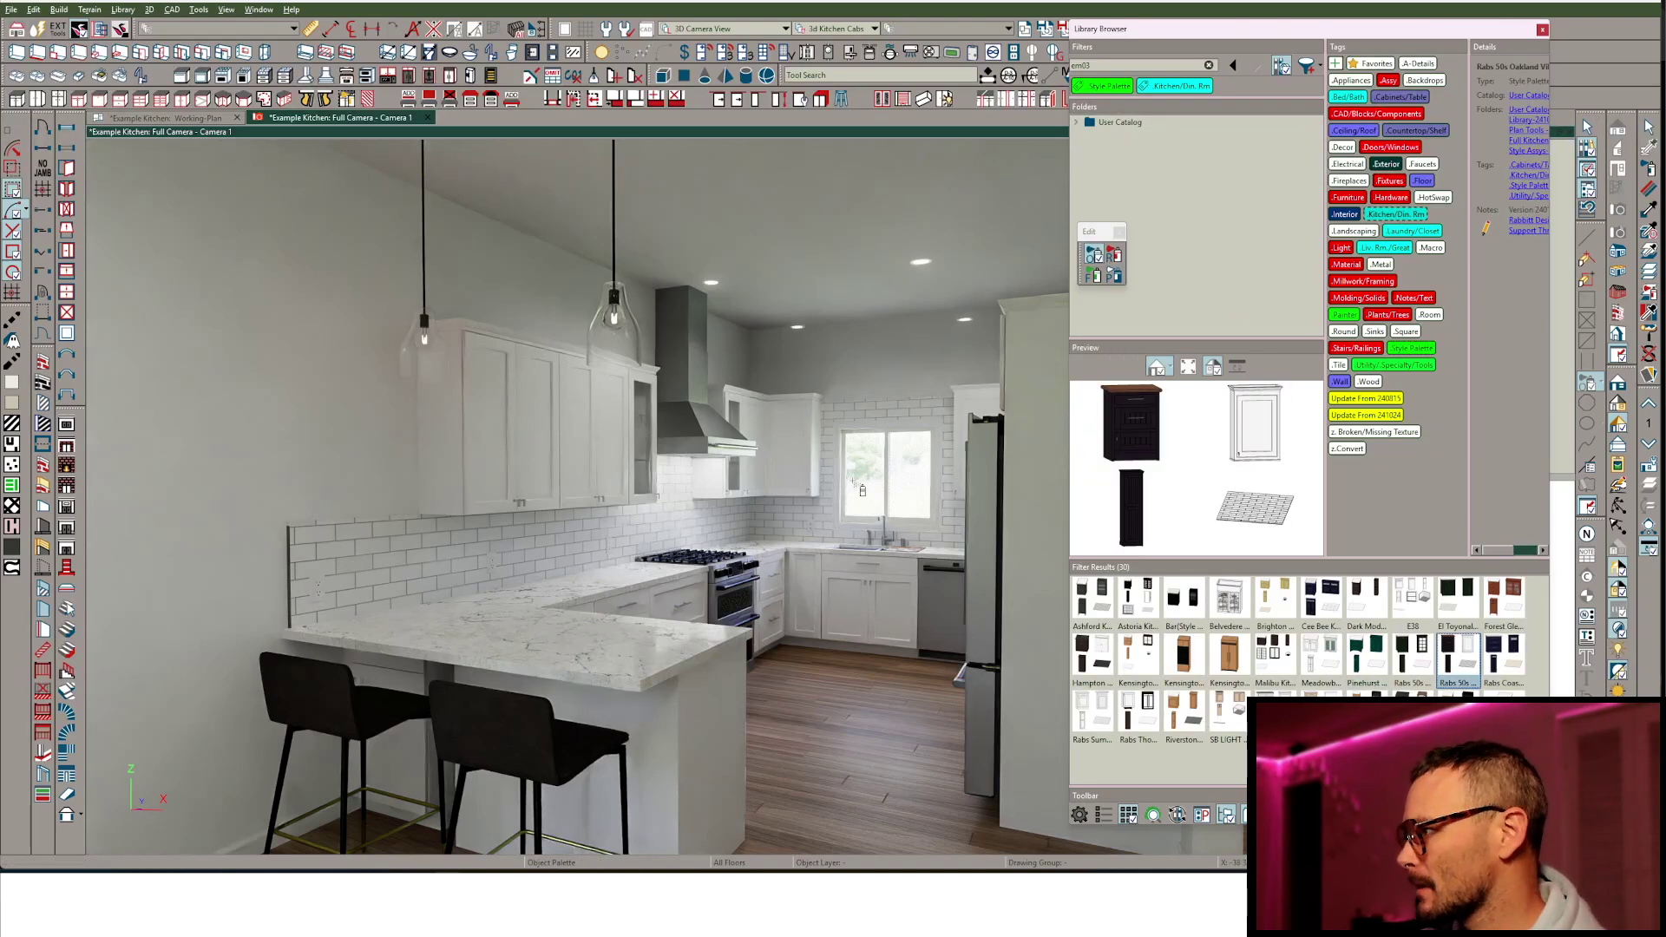
left_click(1114, 276)
left_click(777, 660)
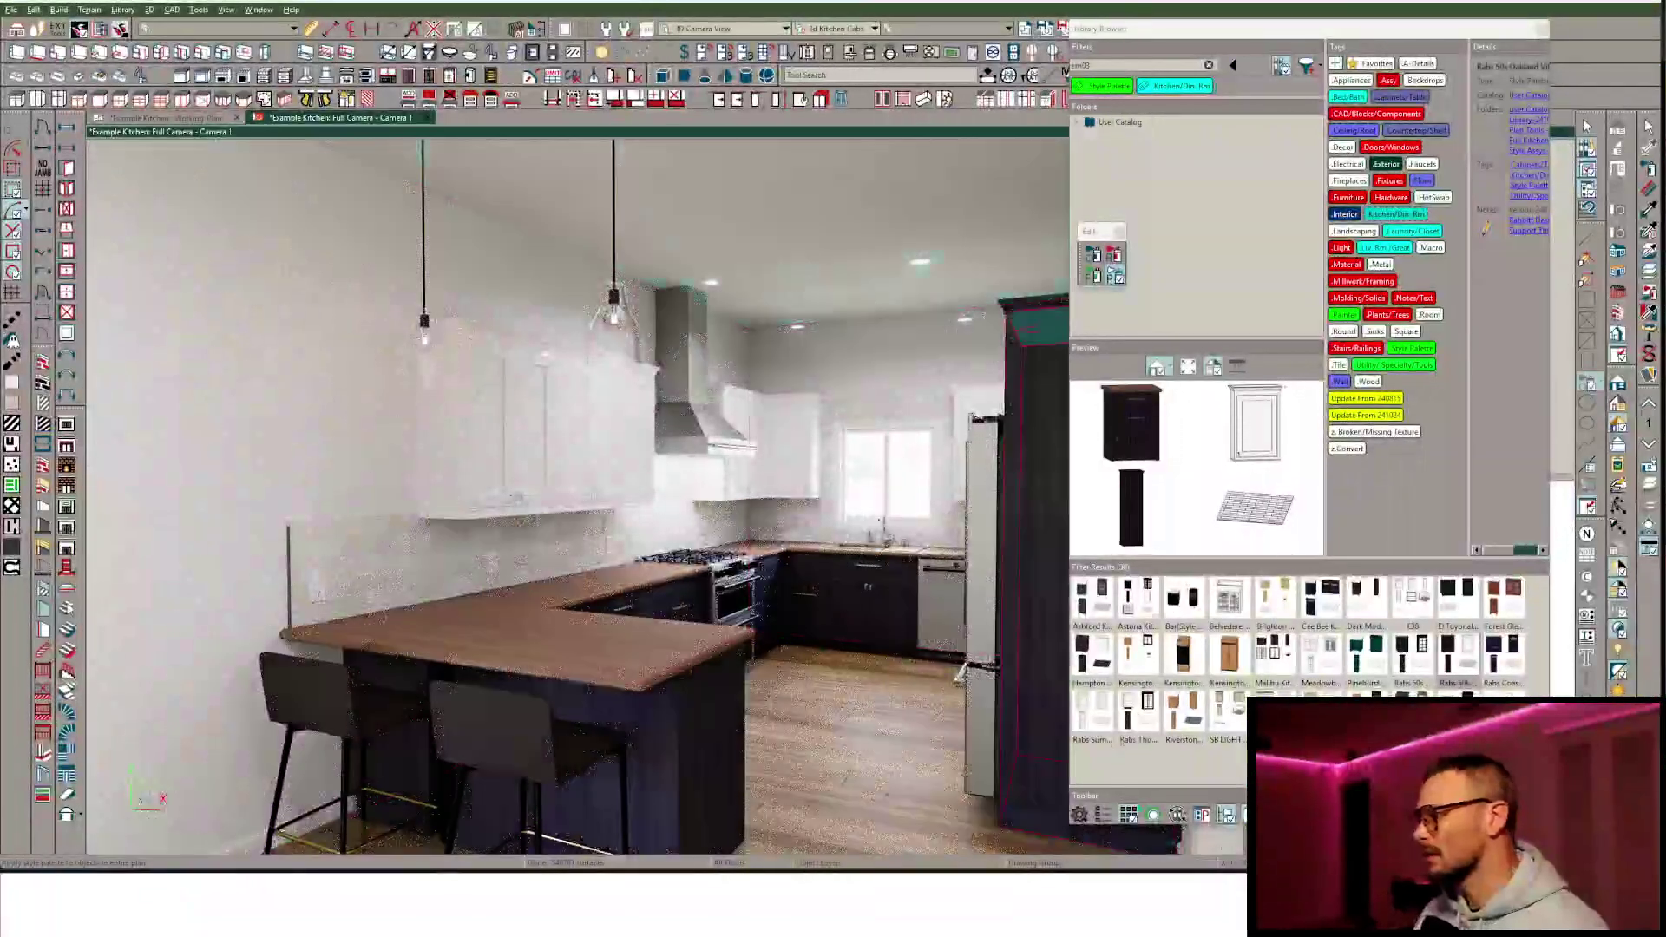
Search the library for "cab paint" and paint all the cabinets with the Sherwin Williams Endless Sea cabinet color.
left_click(1110, 88)
left_click(1110, 88)
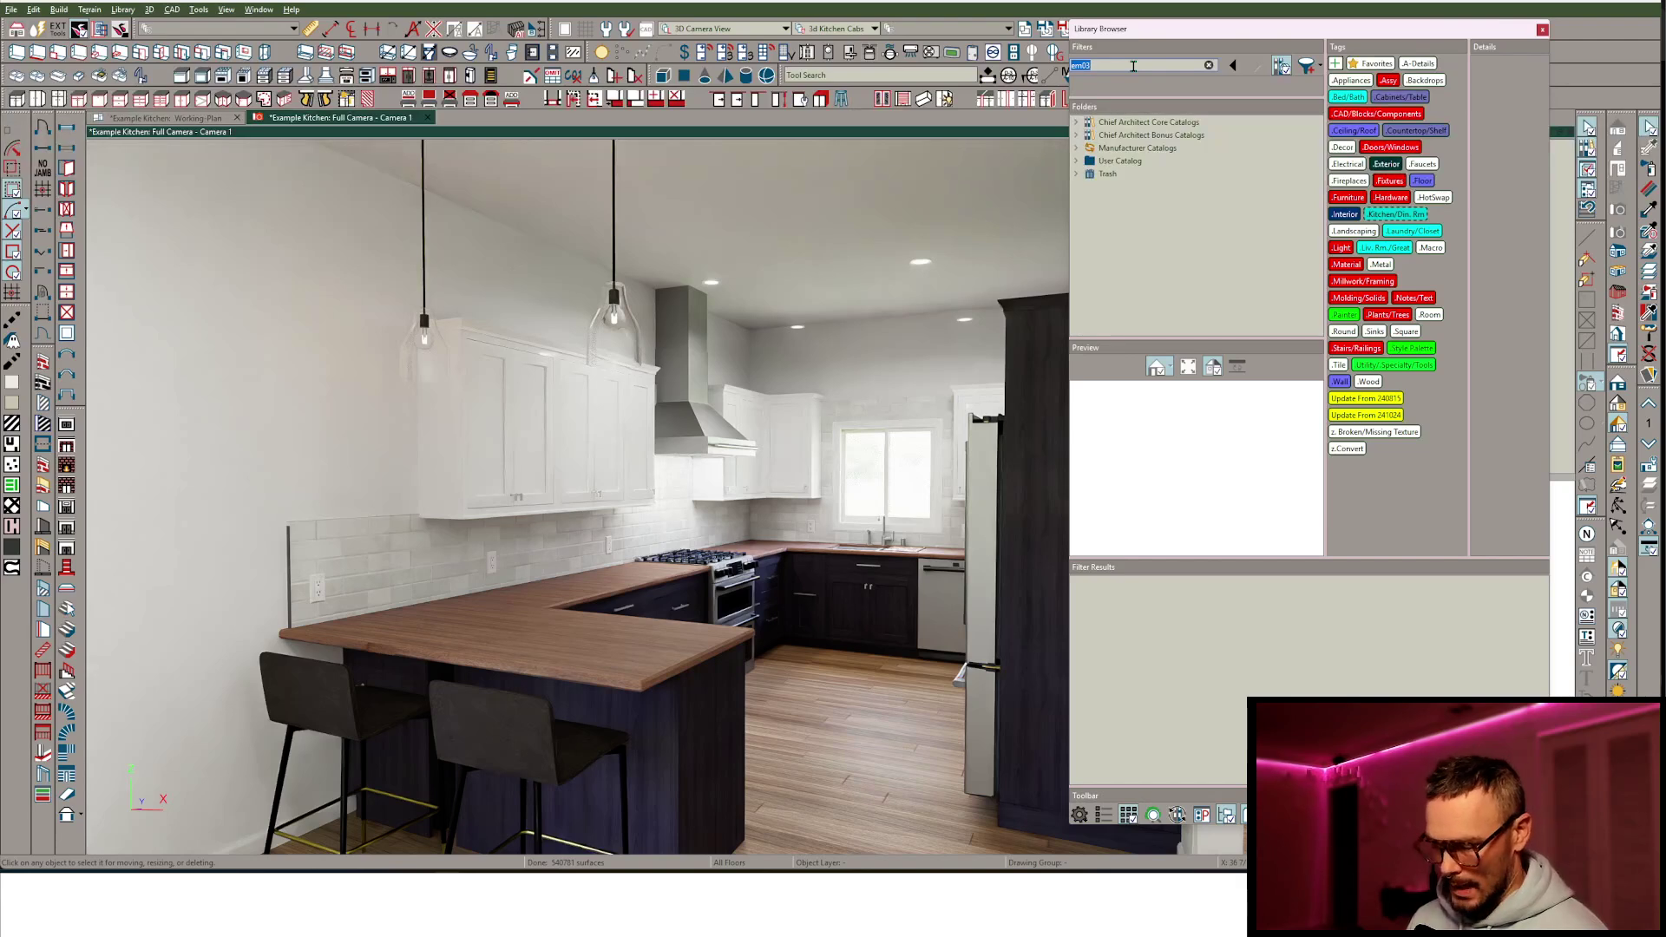
type("cab paint")
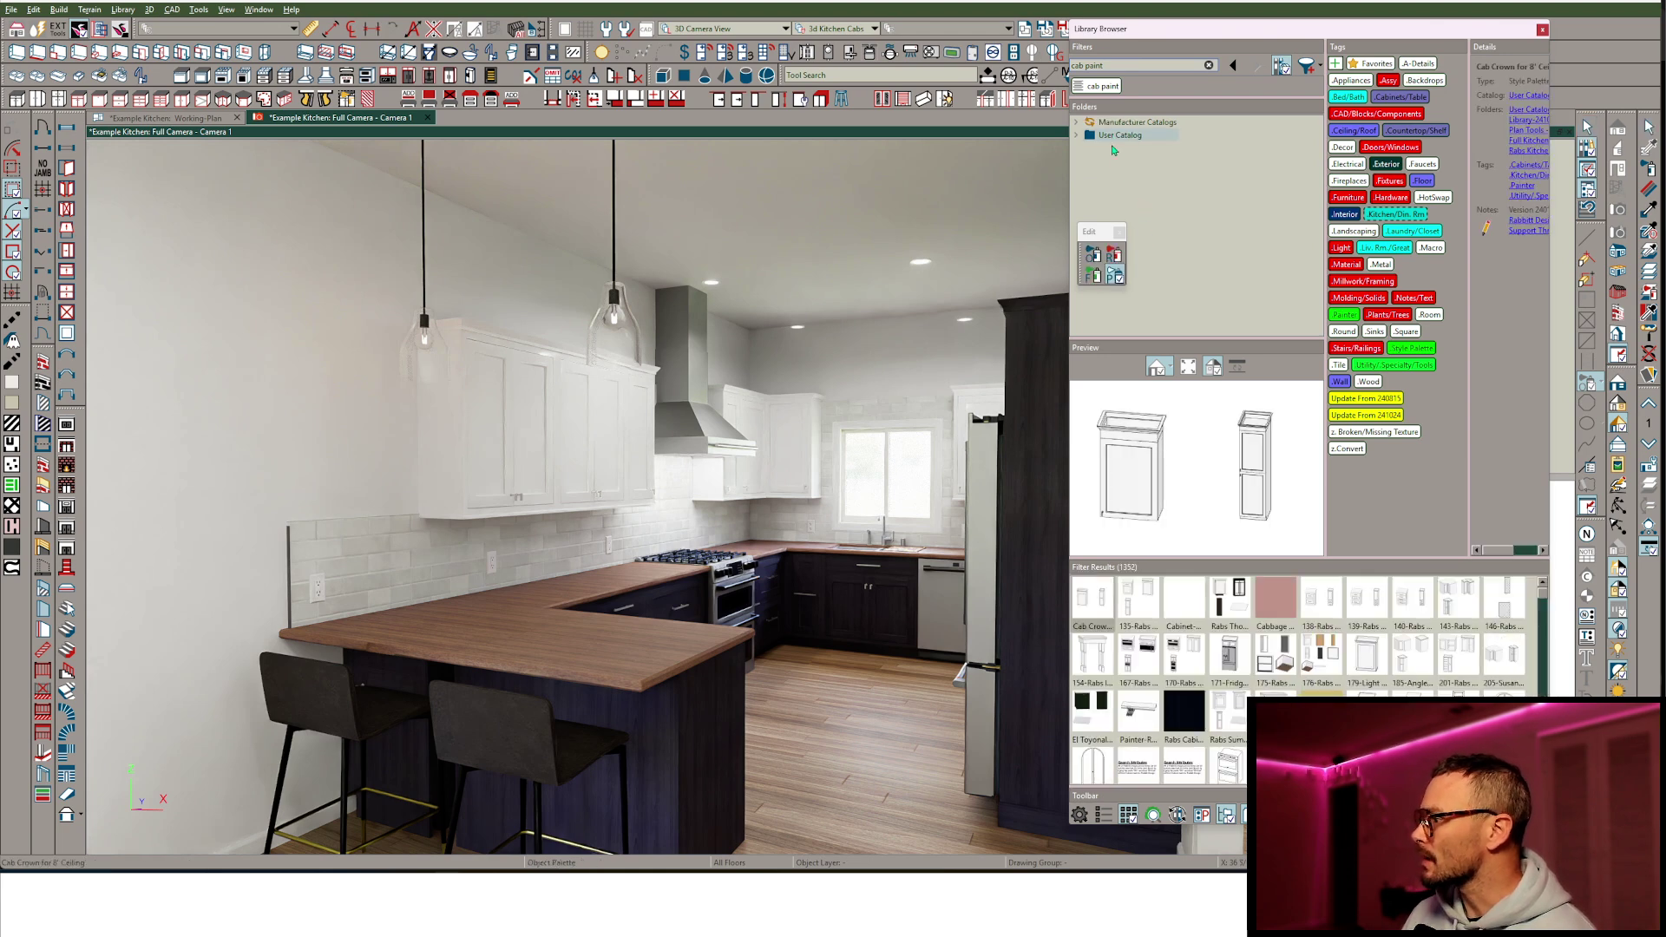
left_click(1202, 705)
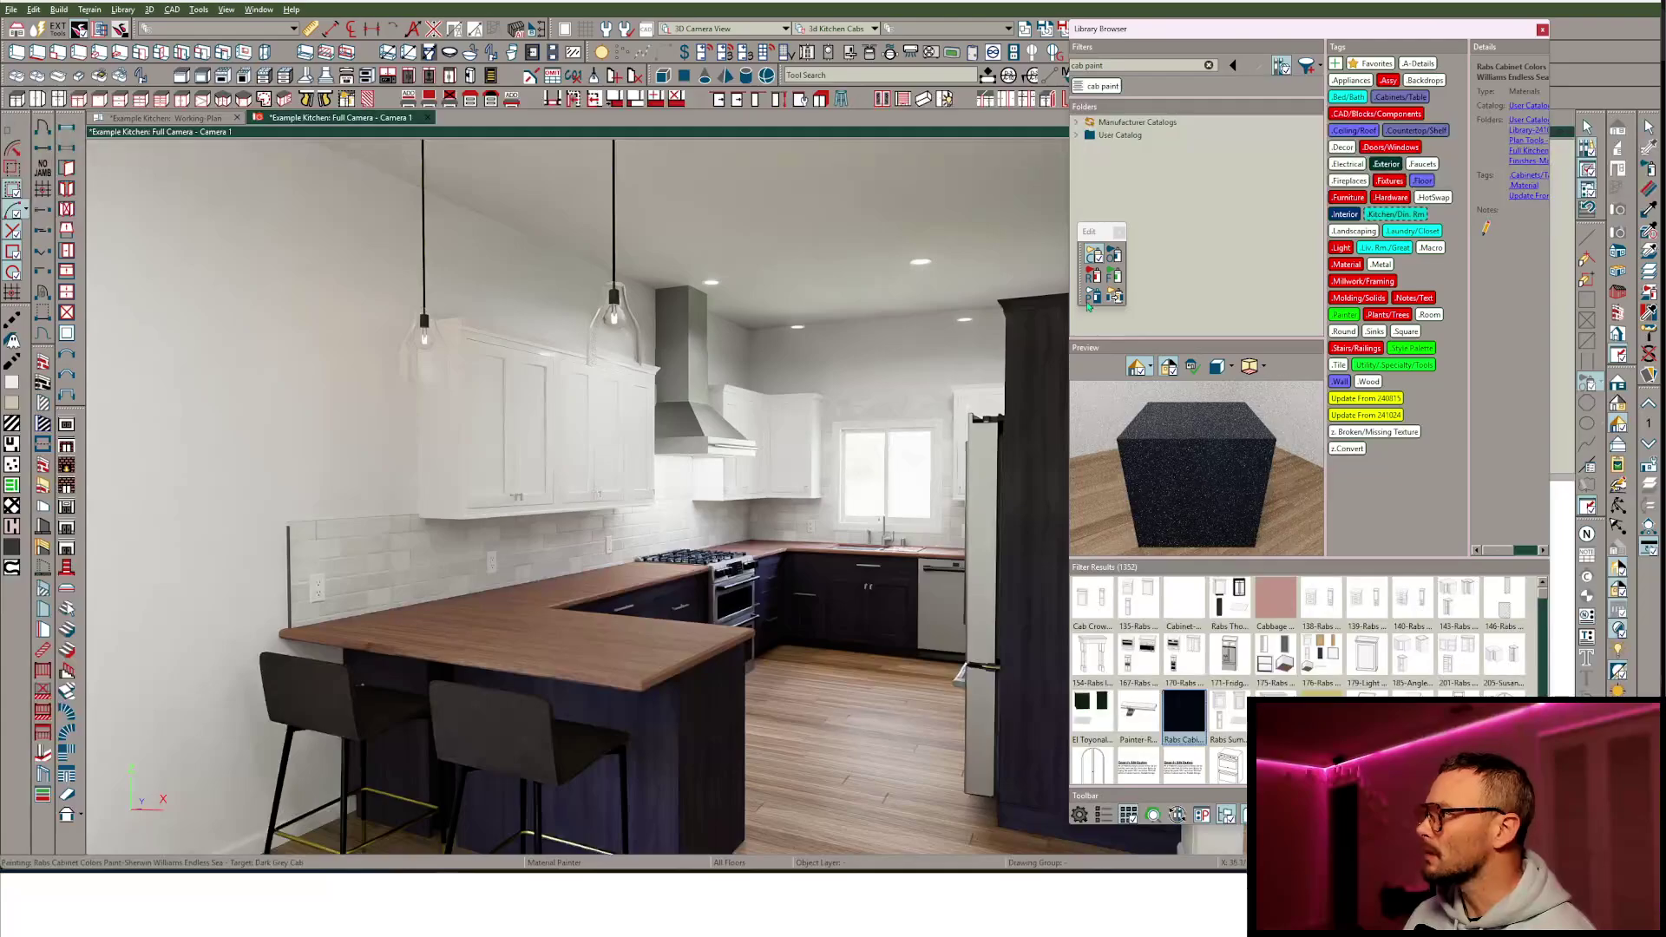
left_click(714, 781)
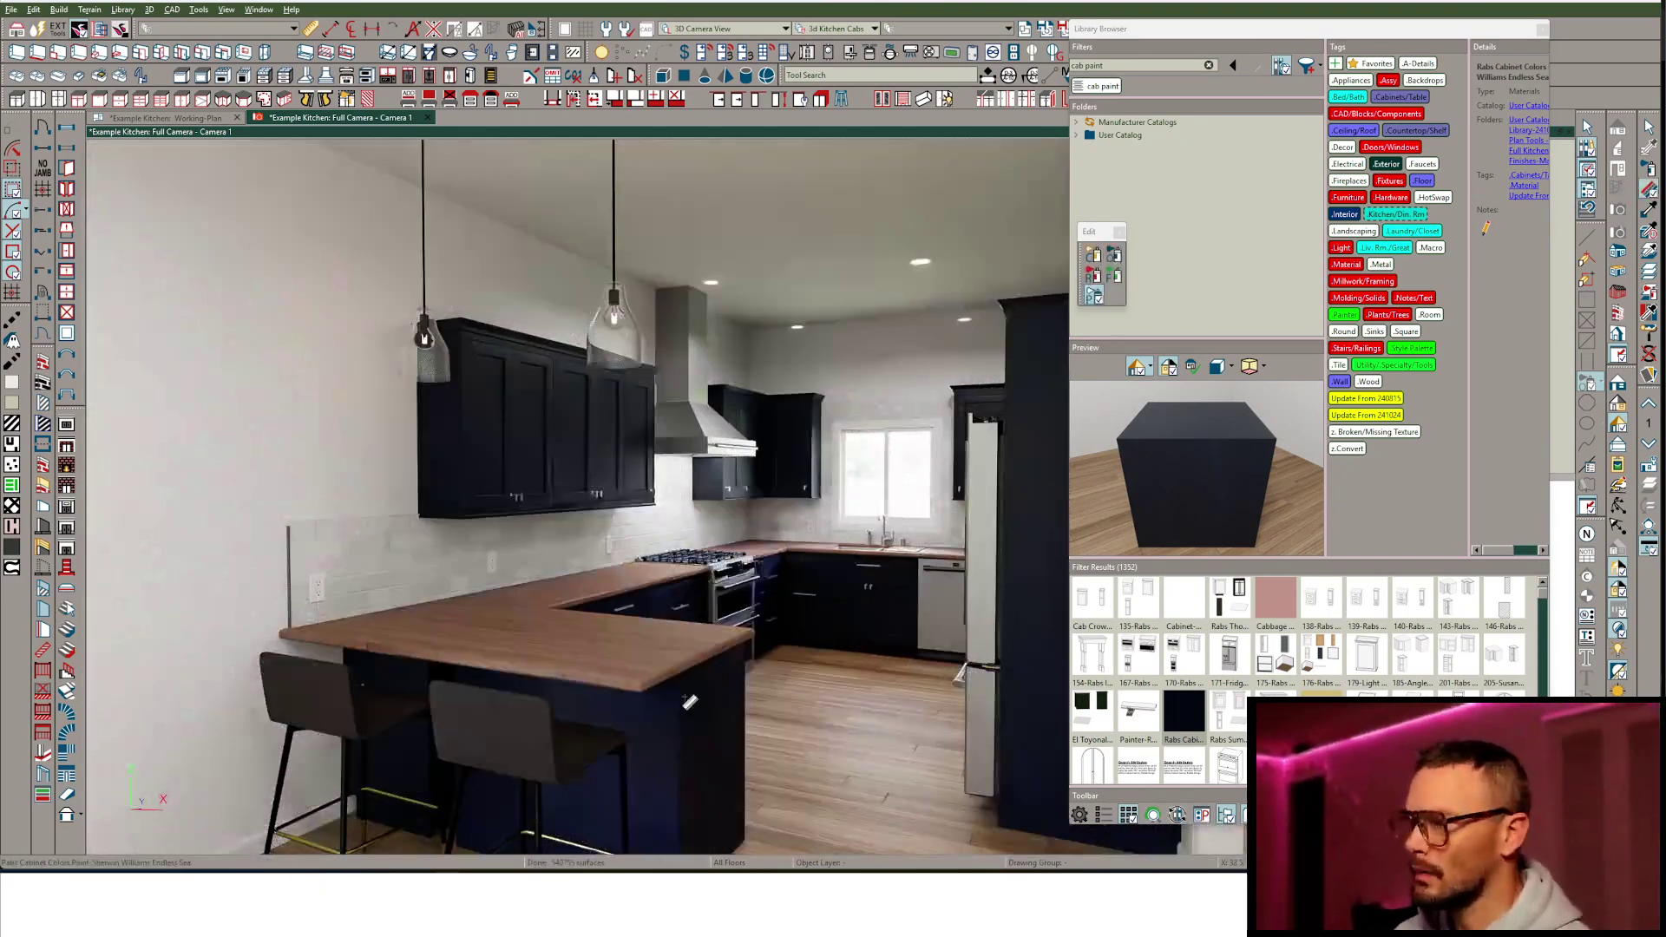
Change the color of the Endless Sea cabinet material to off-white and close the library.
left_click(562, 408)
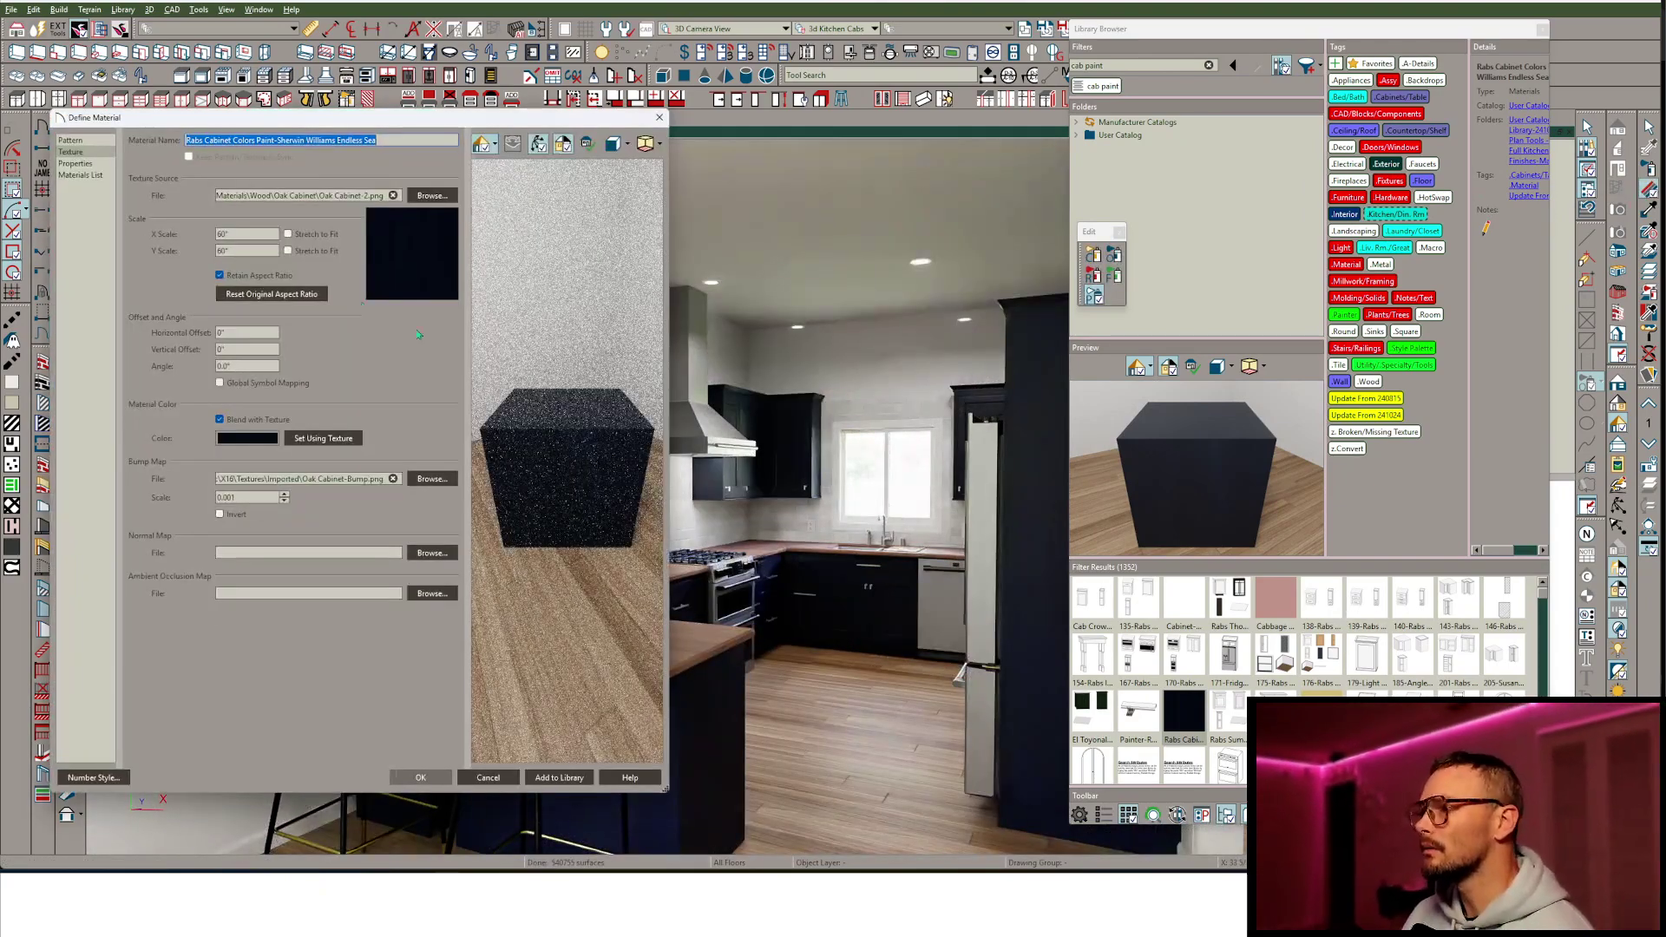
left_click(256, 442)
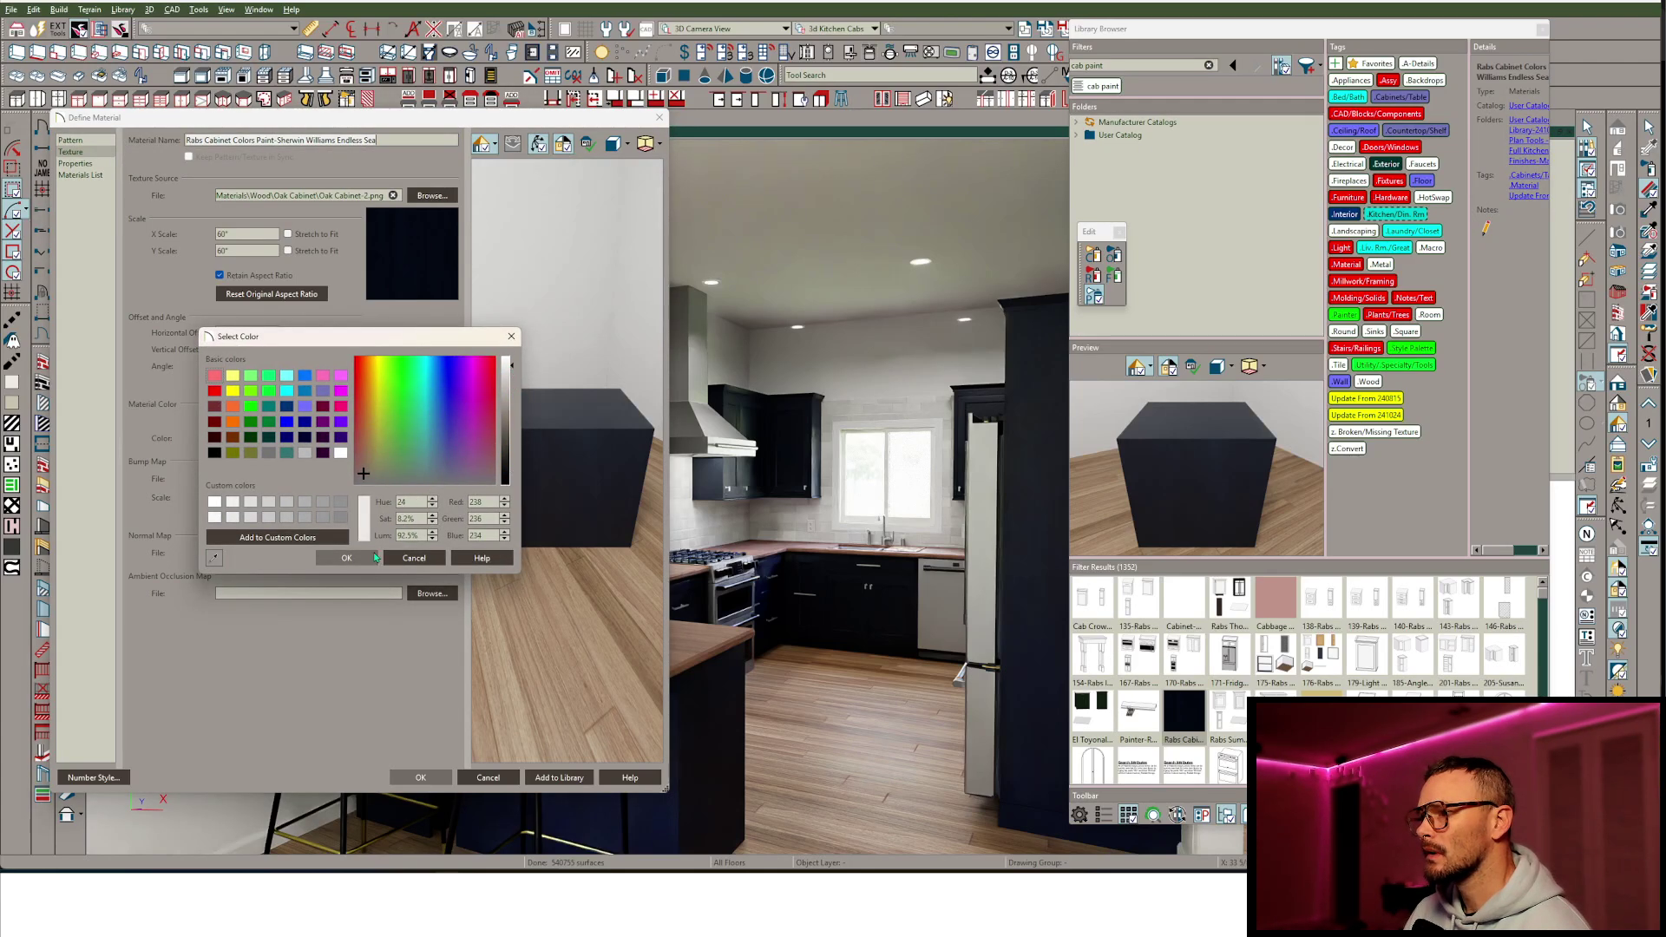
left_click(373, 558)
left_click(420, 778)
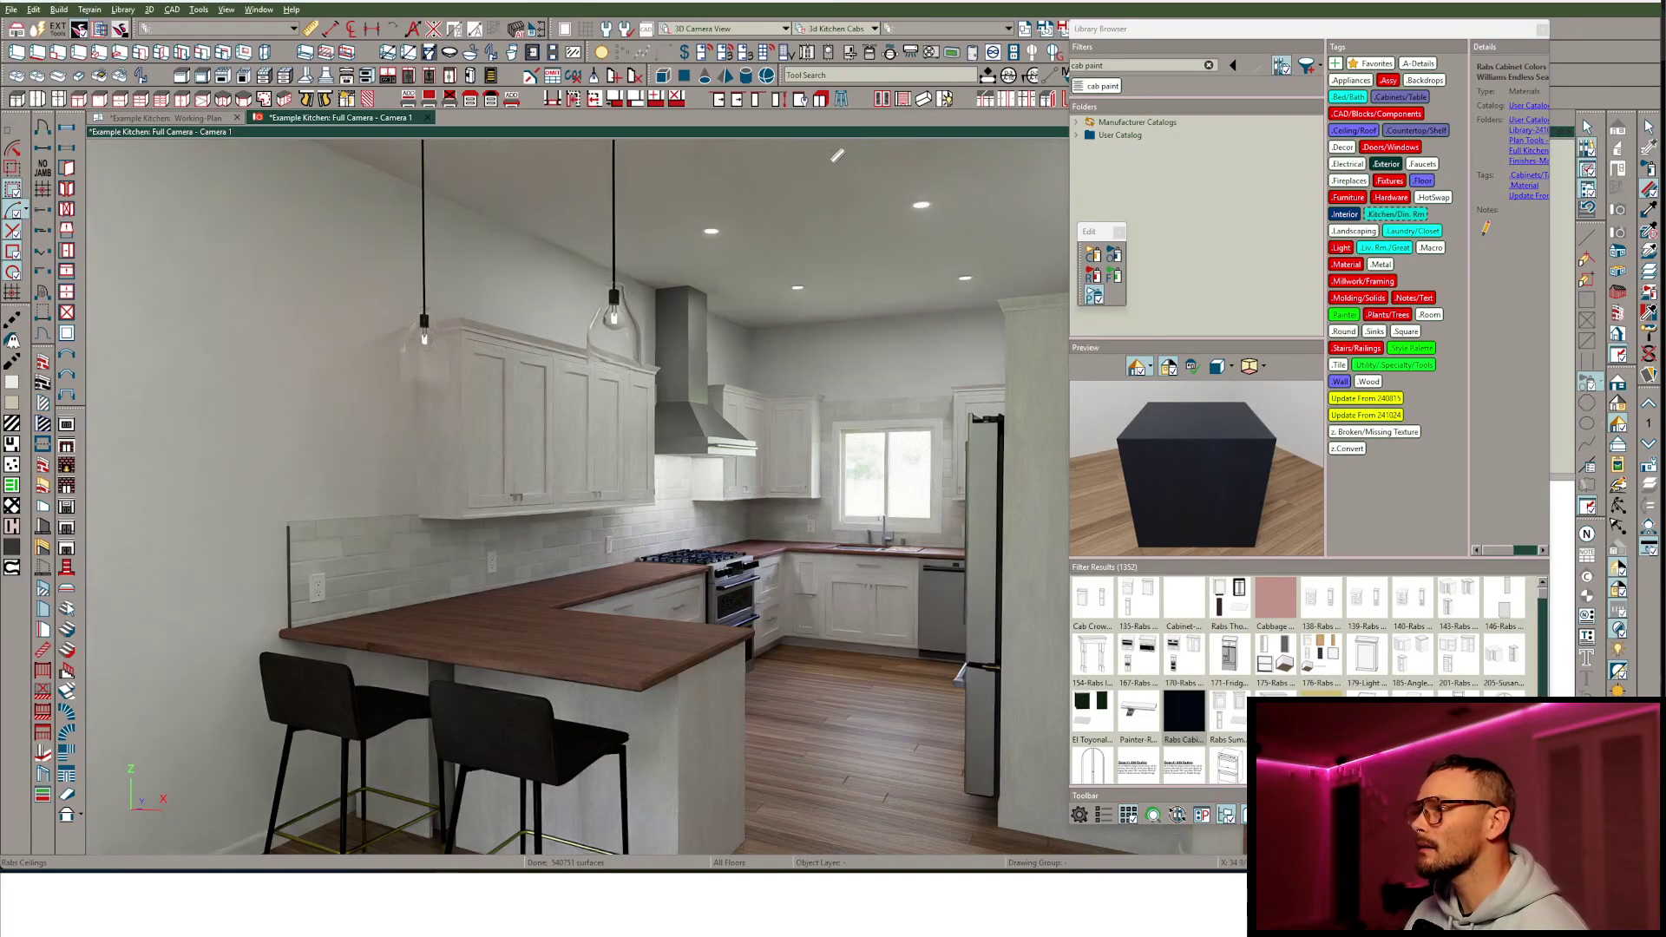
left_click(1544, 31)
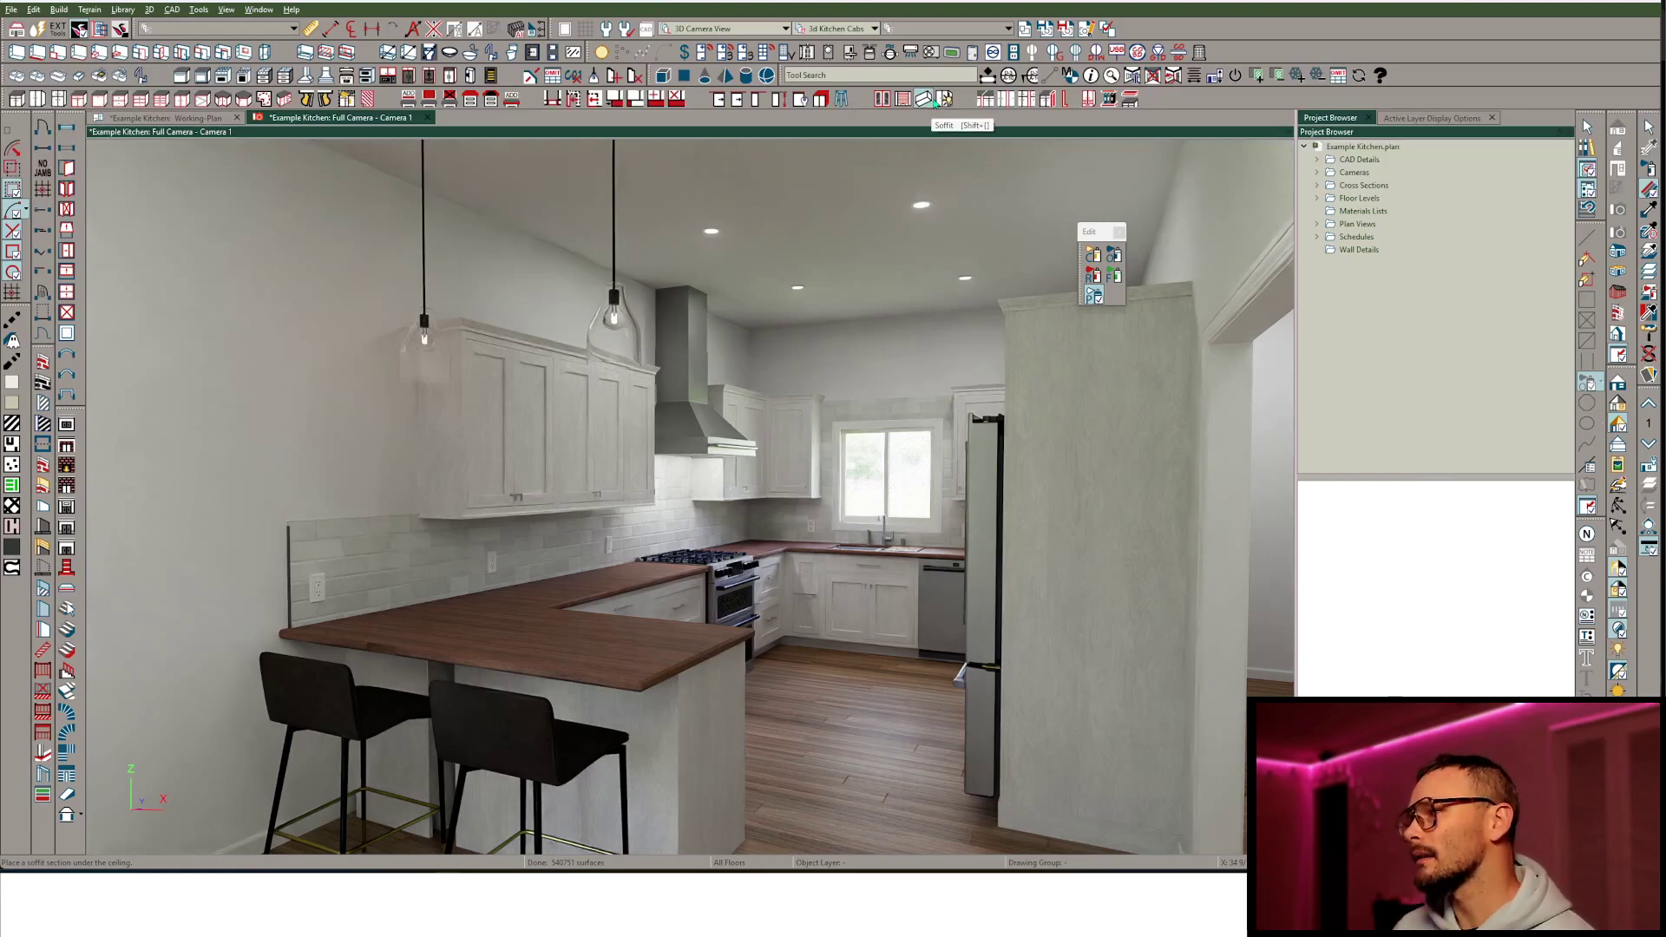
Try to apply the glass-door style palette to the cabinets across the entire plan.
left_click(882, 99)
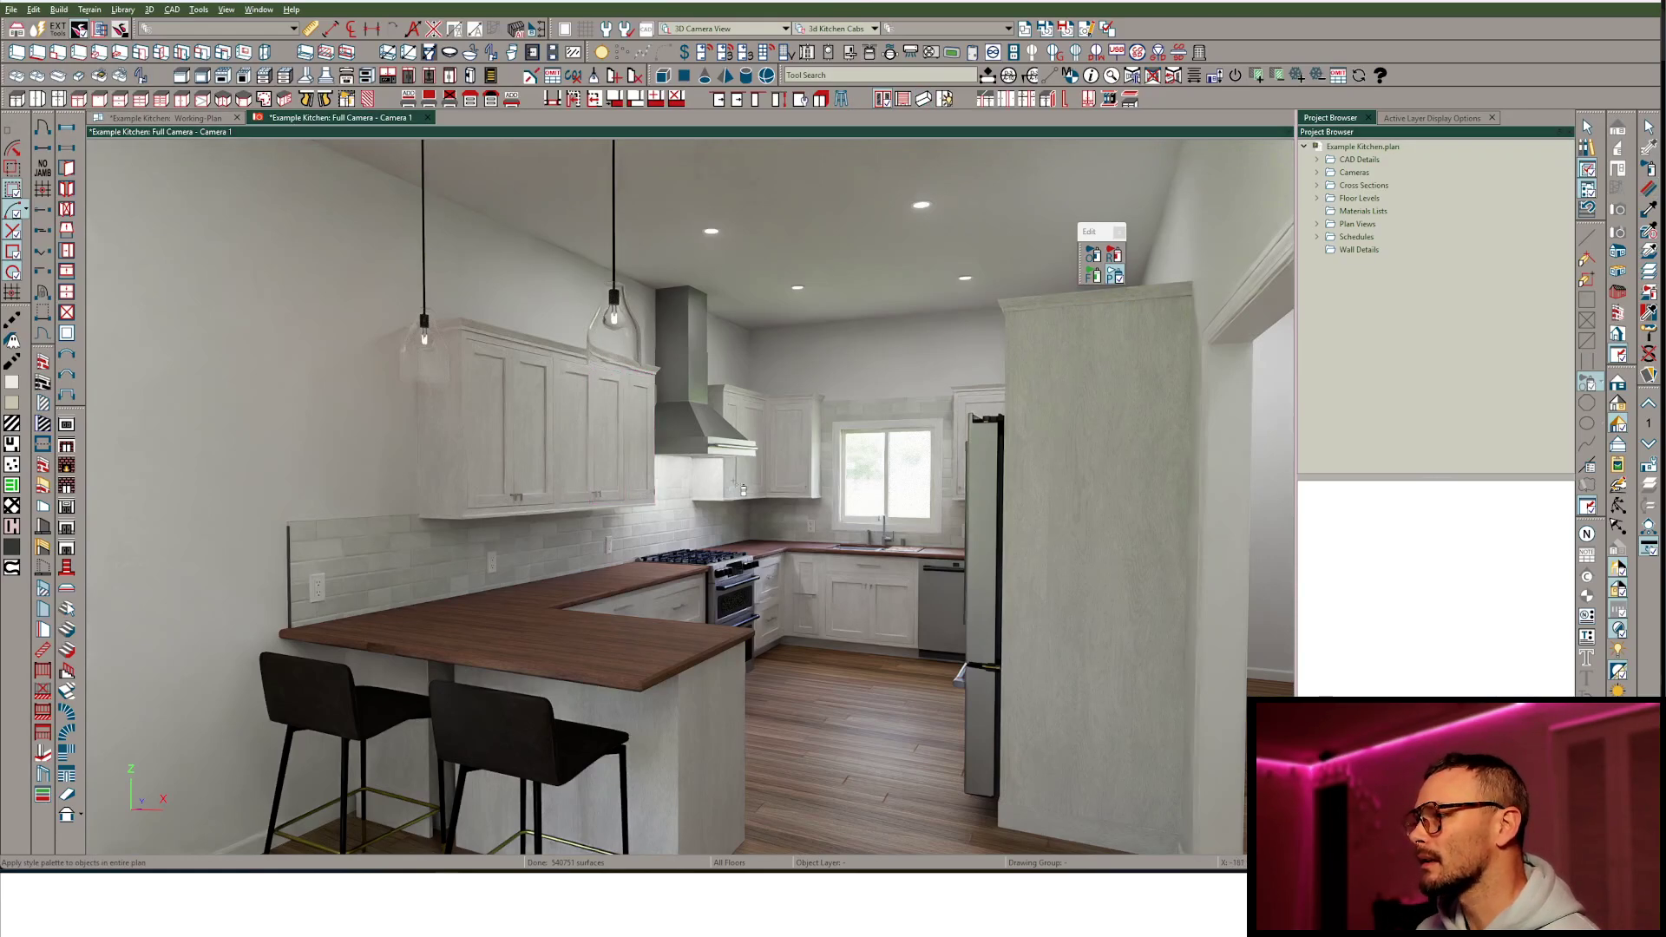
left_click(743, 490)
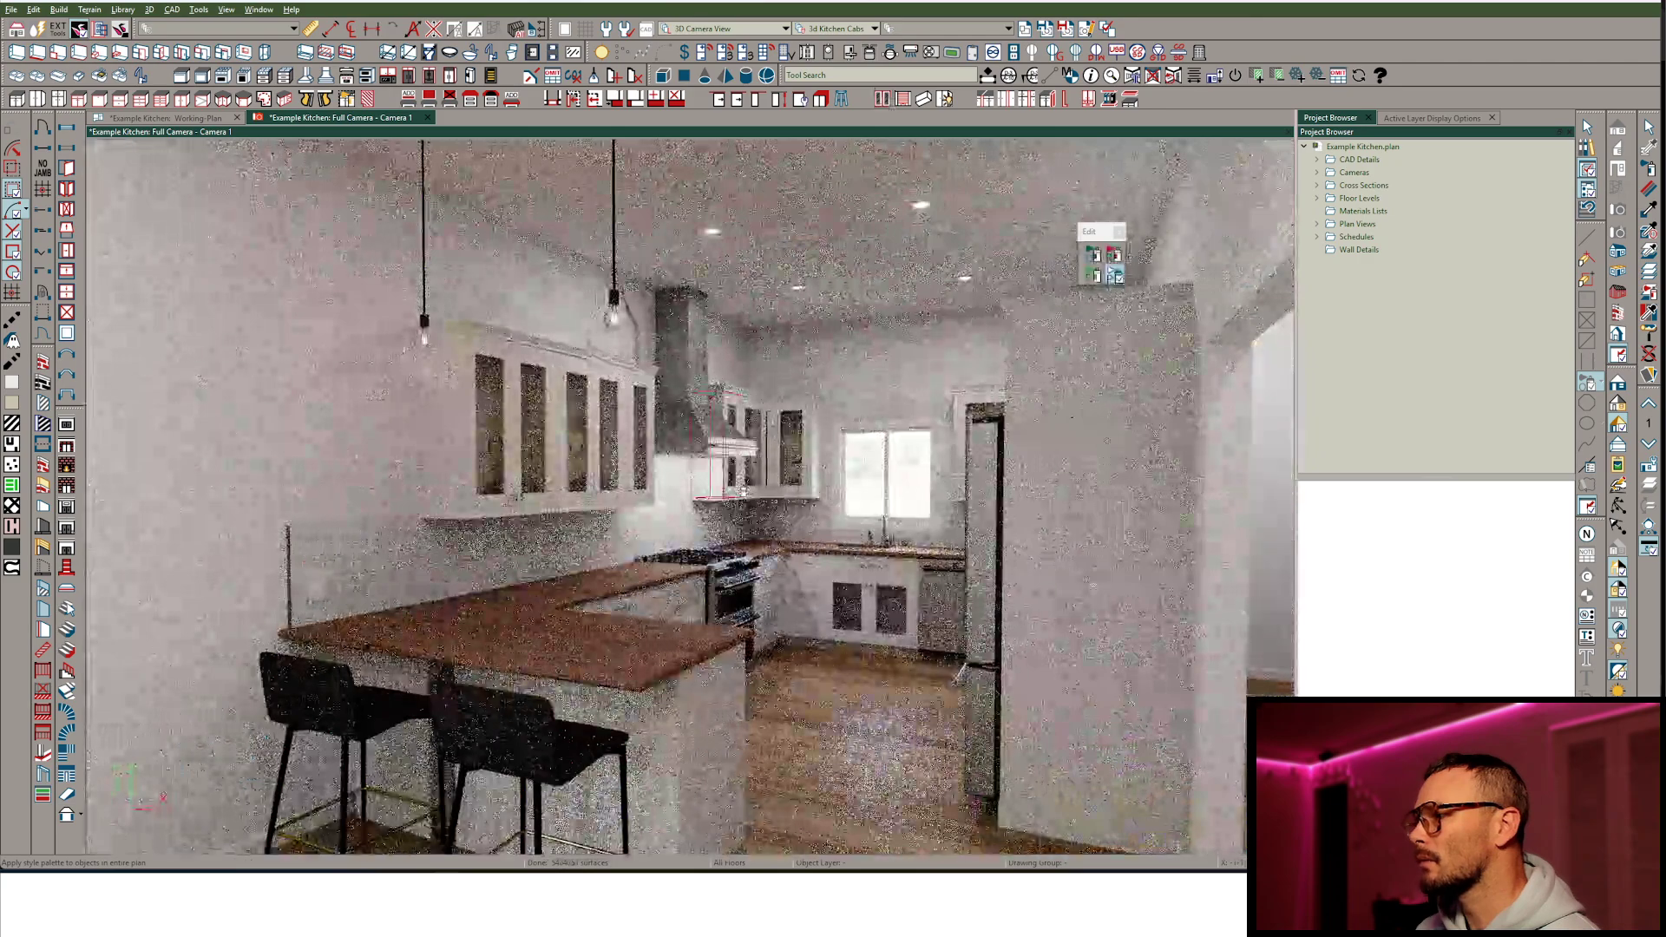
key("ctrl+z")
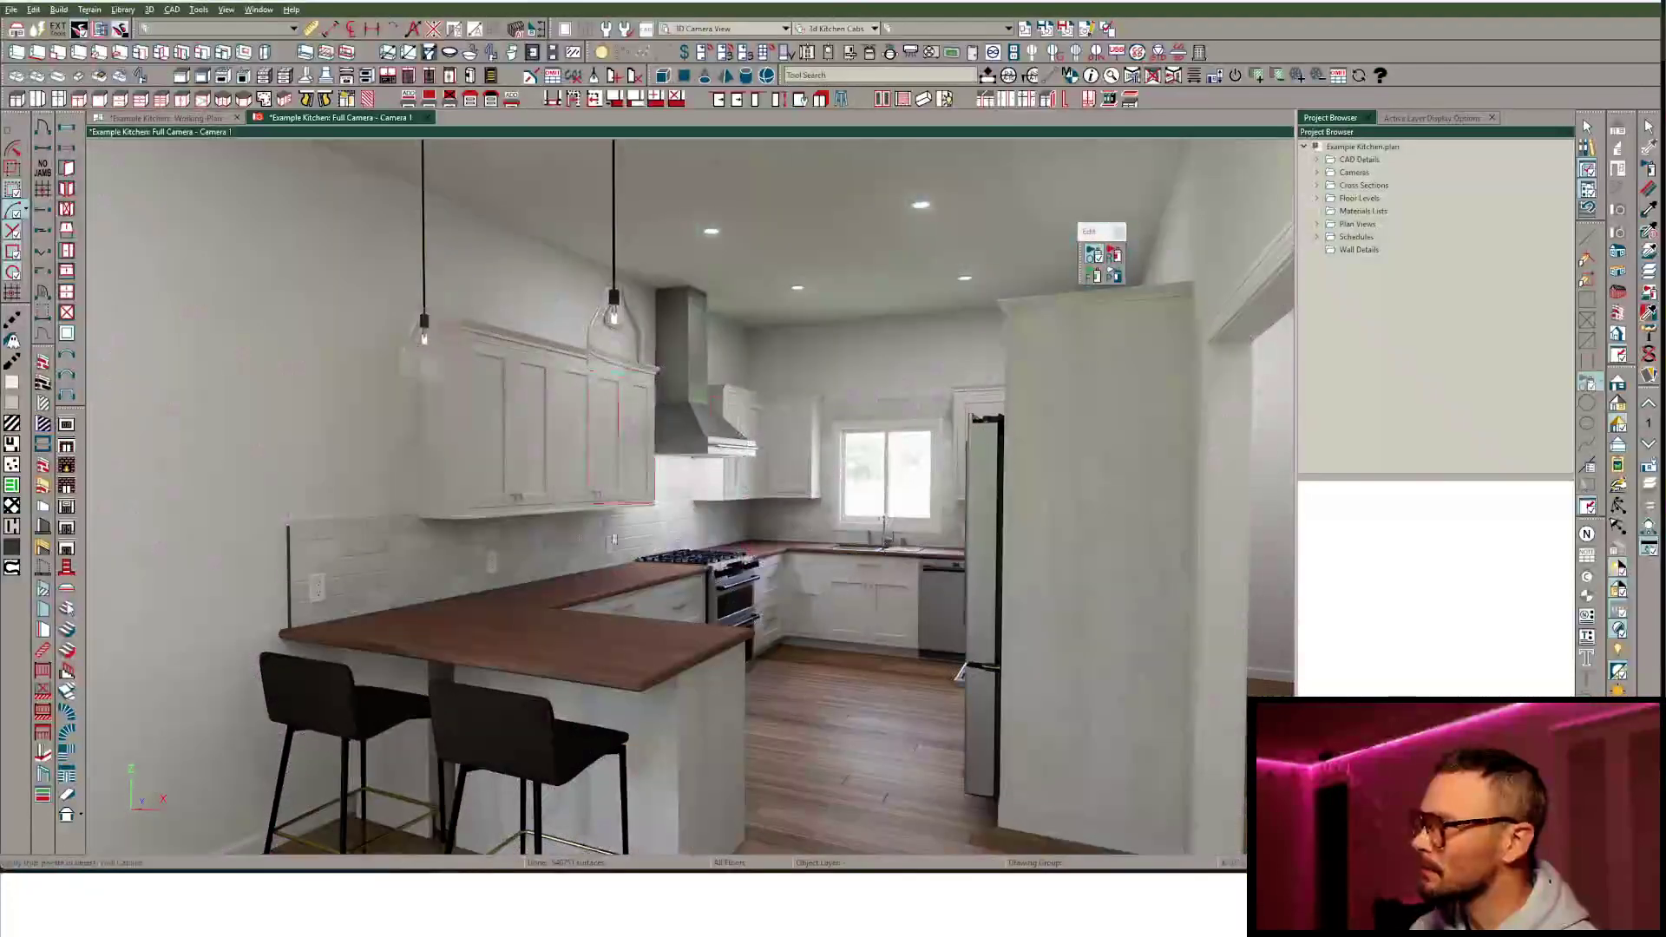
Apply the glass-door style palette only to the narrow wall cabinets on both sides of the range hood.
left_click(713, 504)
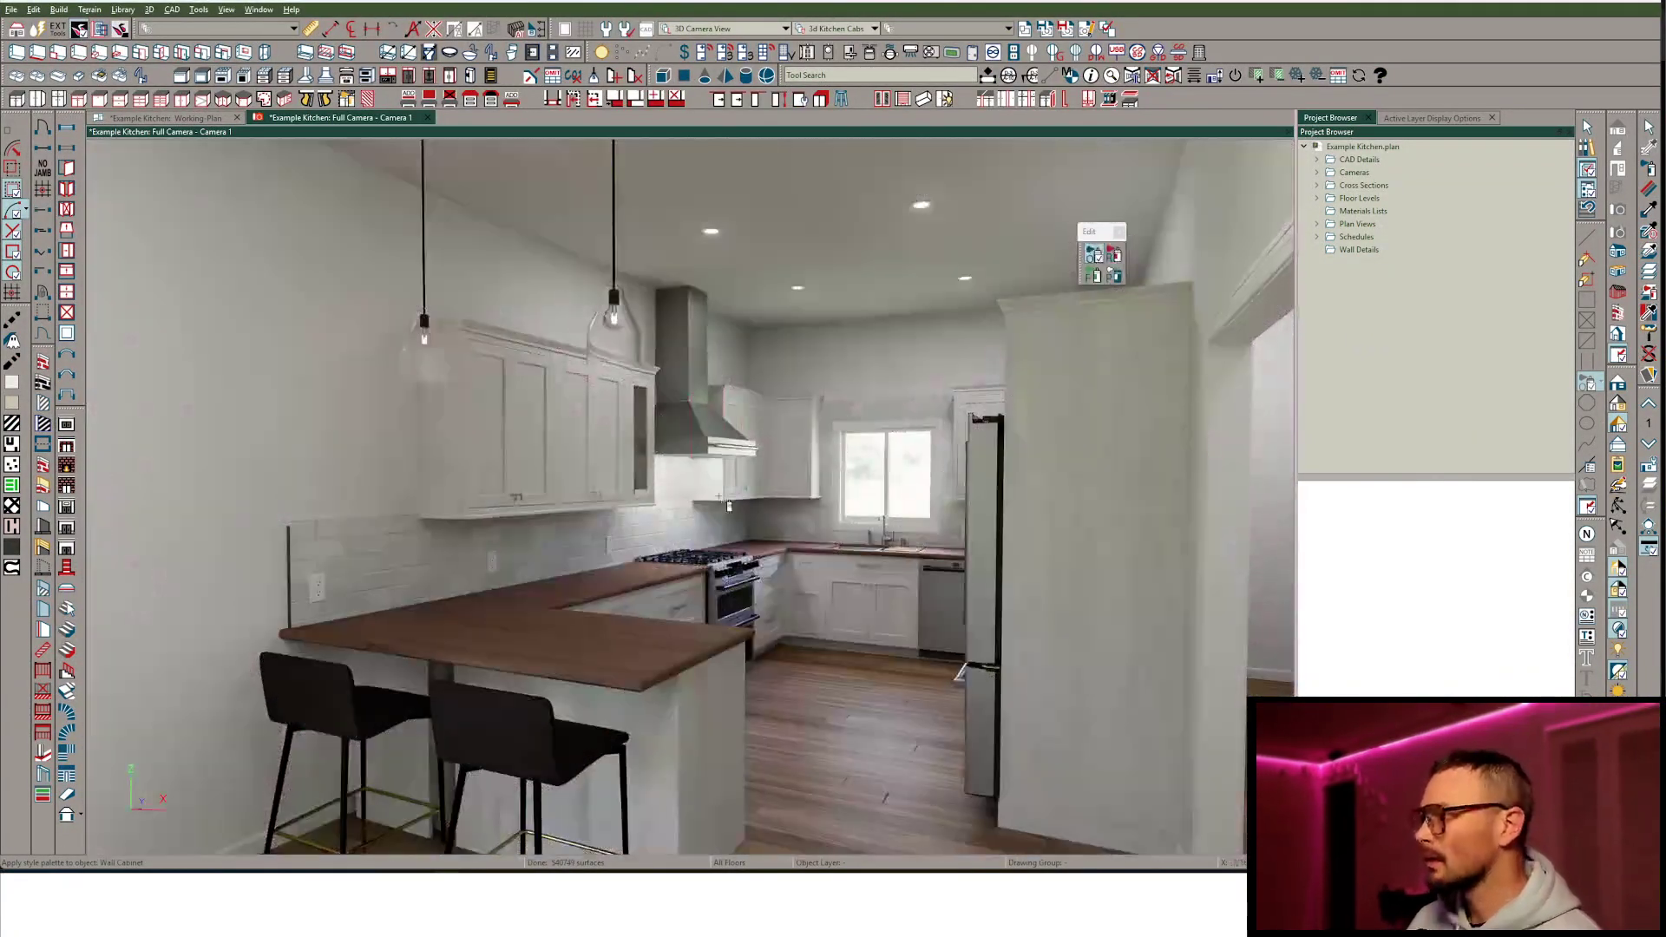
left_click(703, 549)
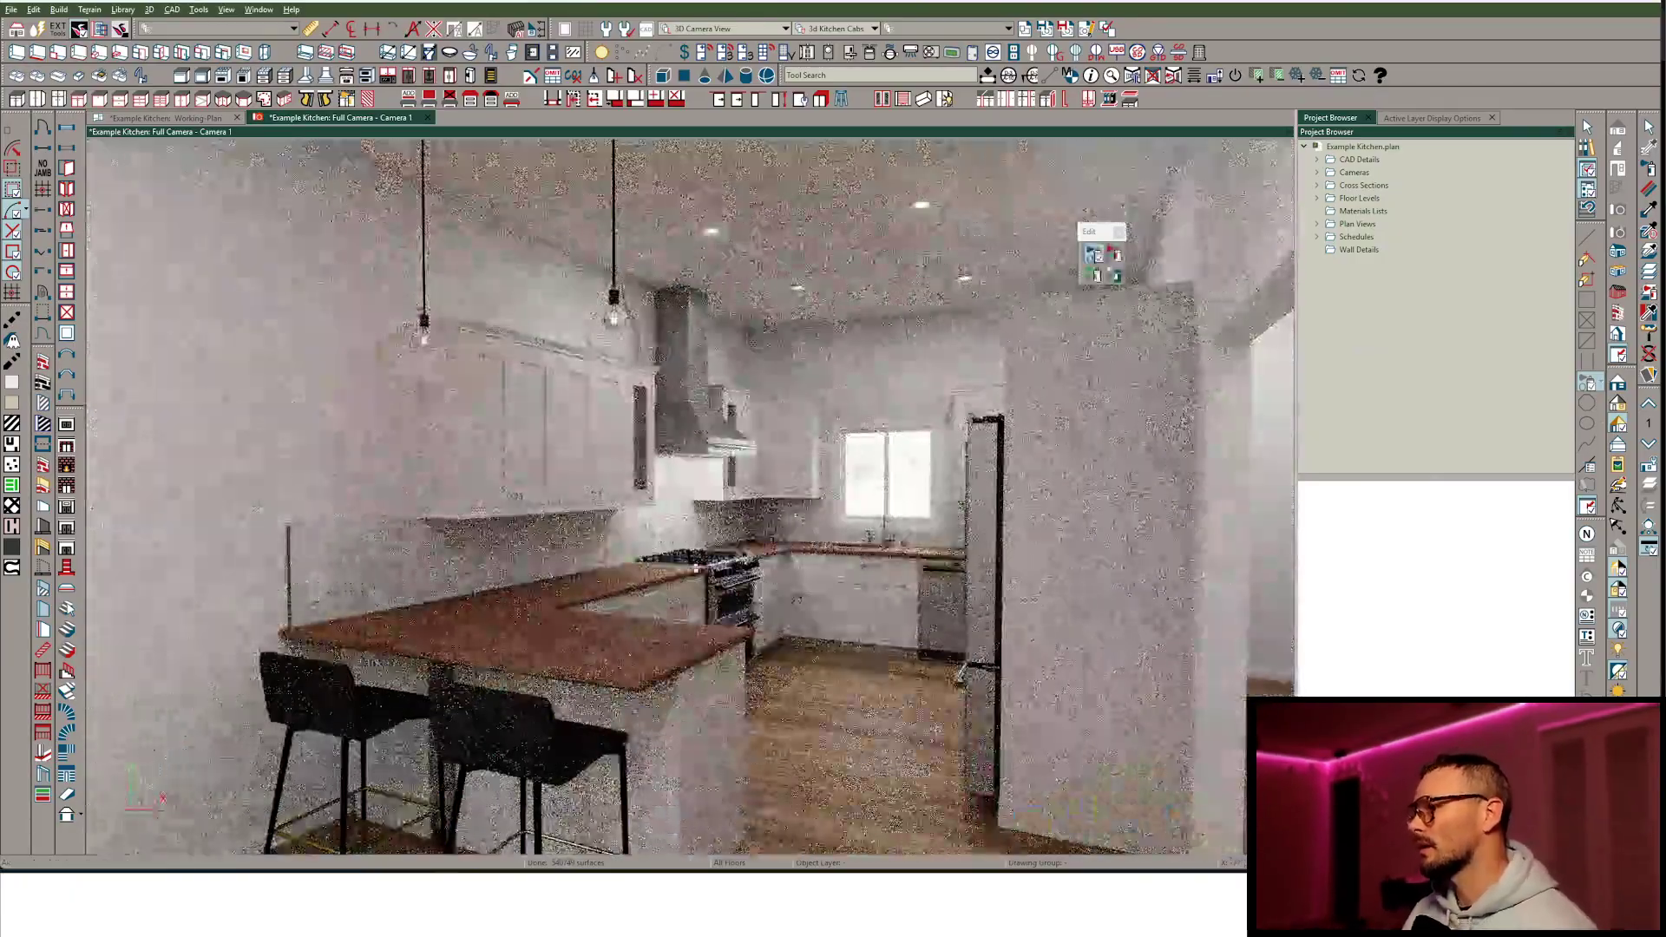
Filter the library by Kitchen/Din. Rm., Countertop/Shelf and Decor, and place the cooking utensil set on the counter beside the range.
middle_click_drag(887, 563, 883, 562)
left_click(1588, 147)
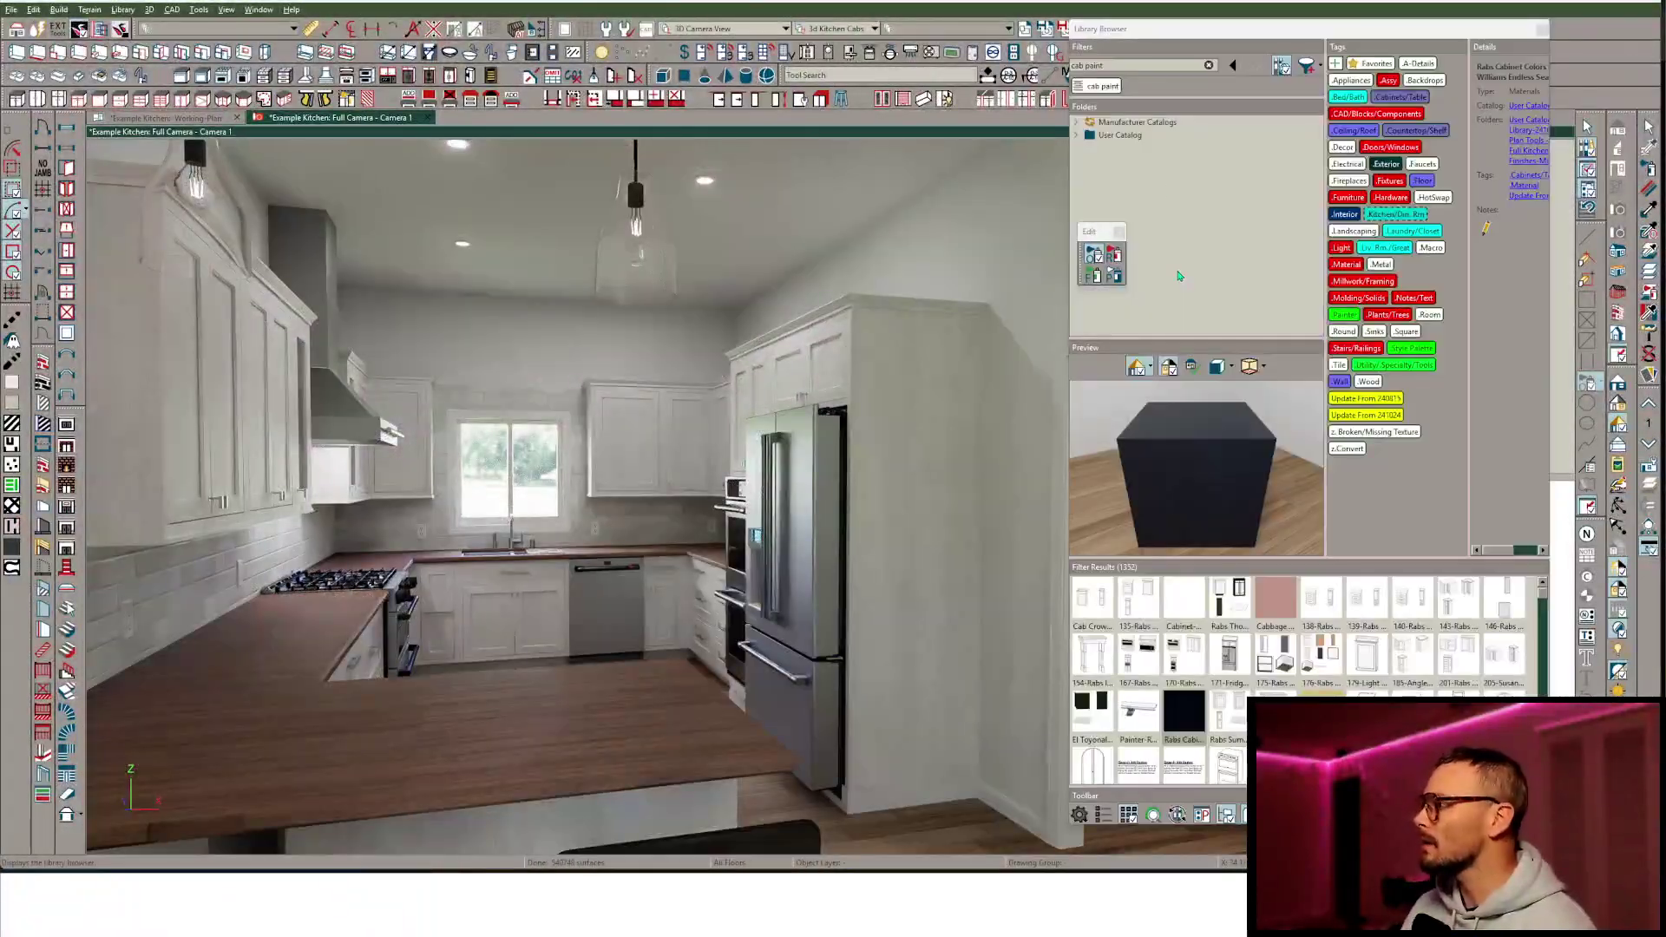
left_click(1114, 87)
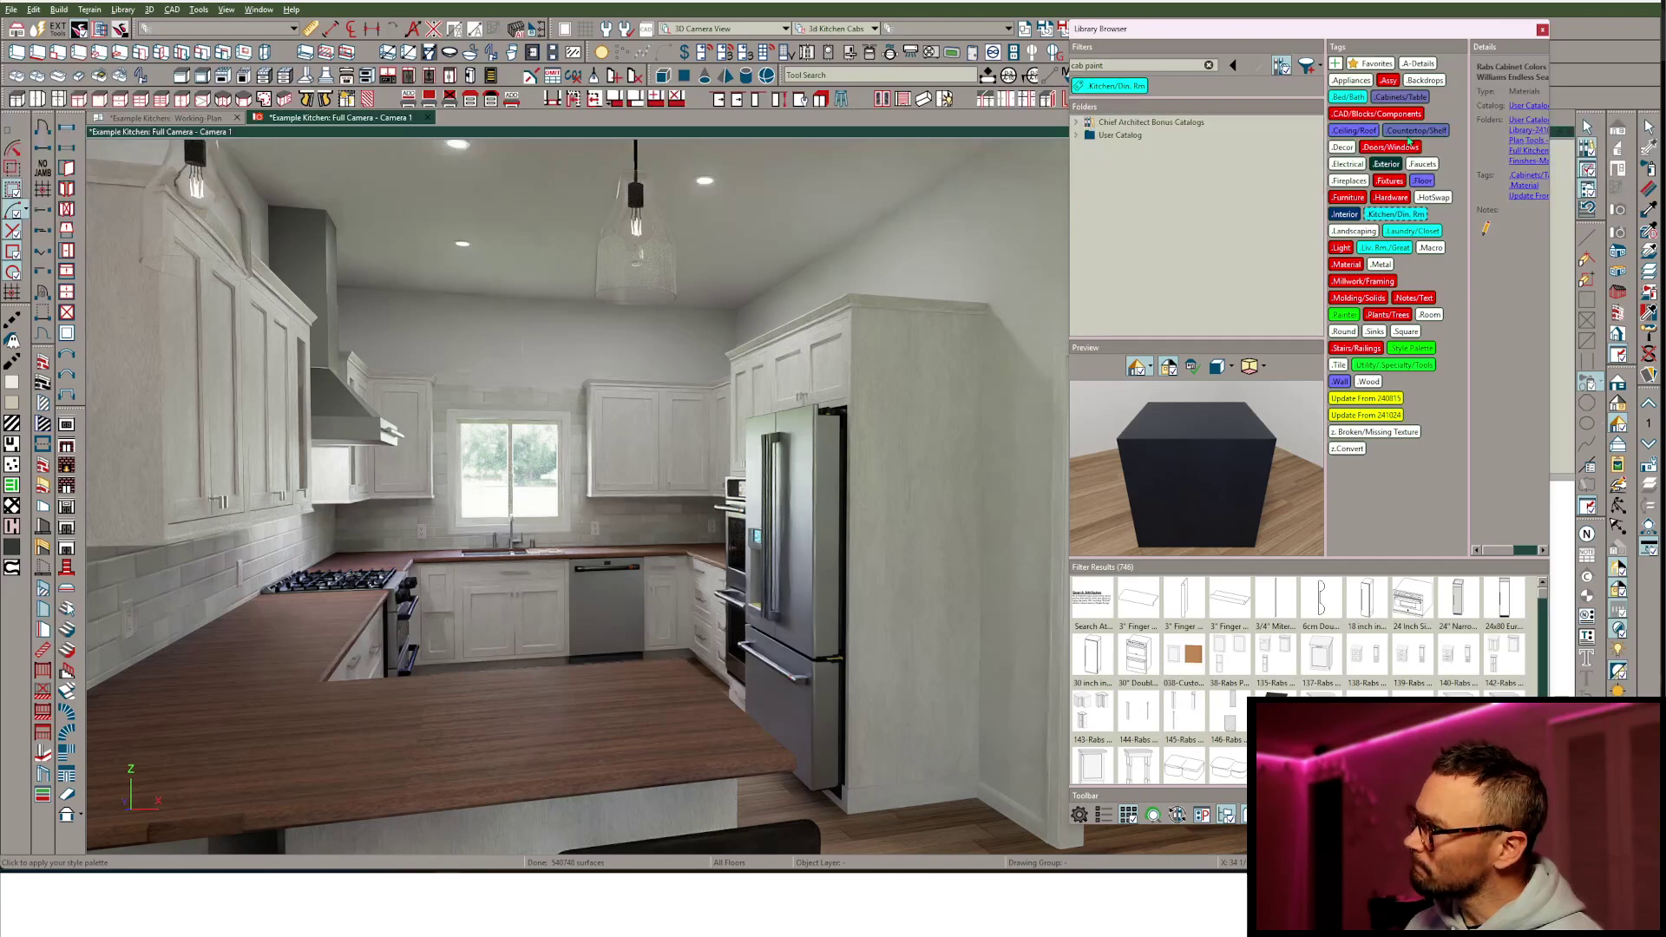
left_click(1412, 132)
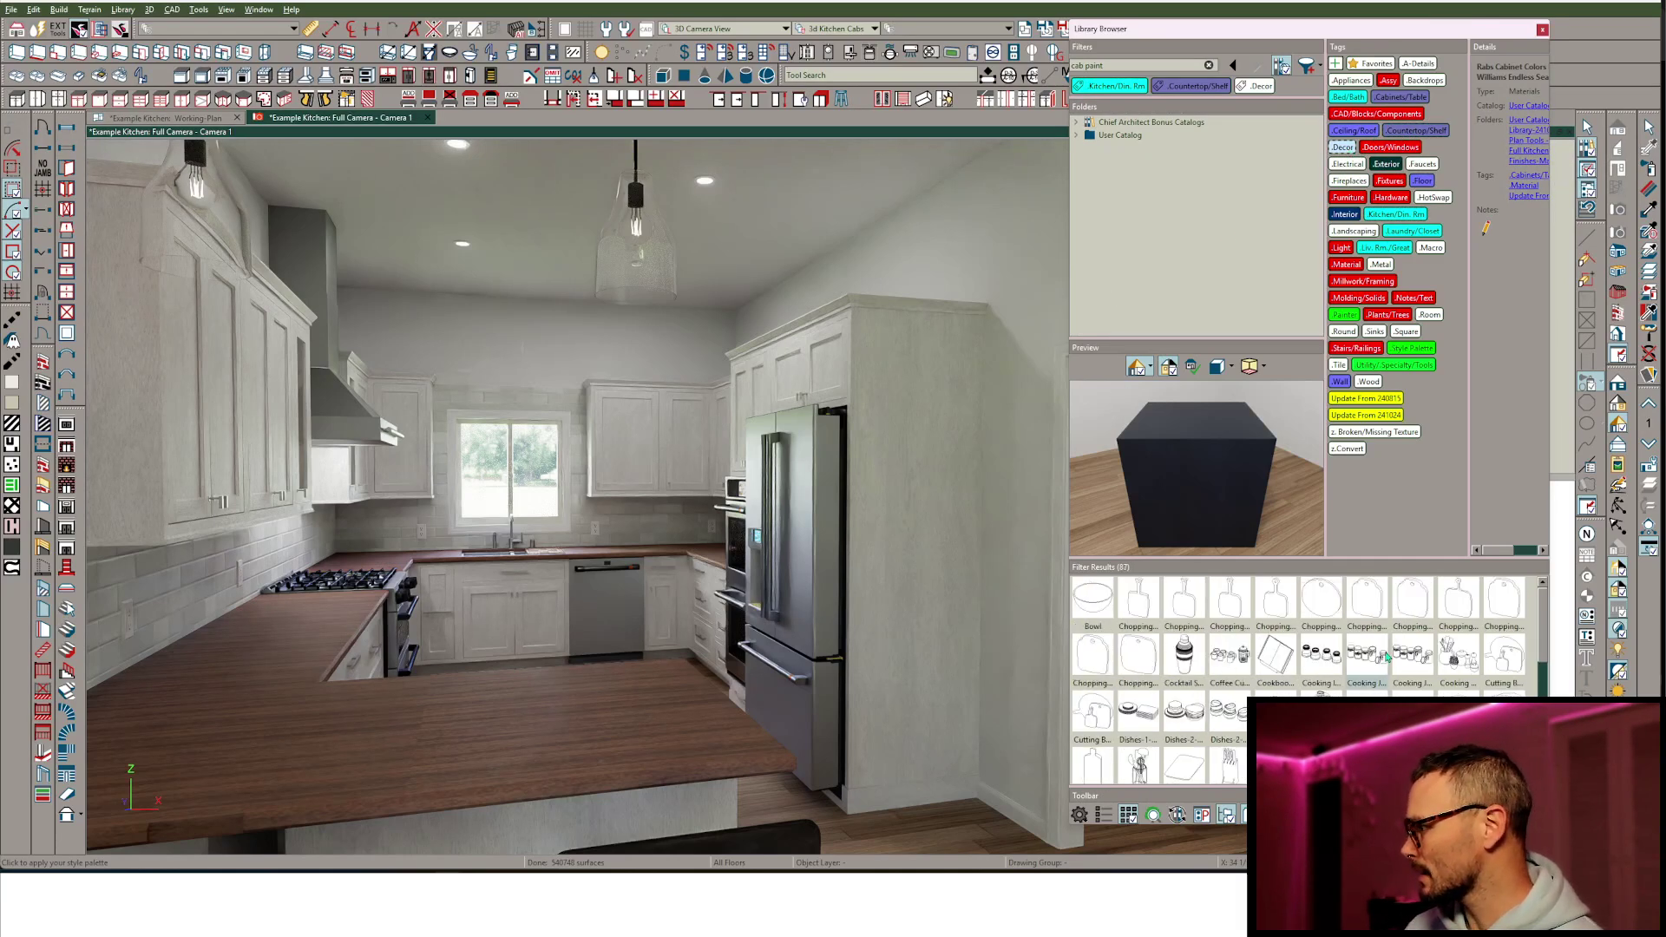
left_click(1447, 665)
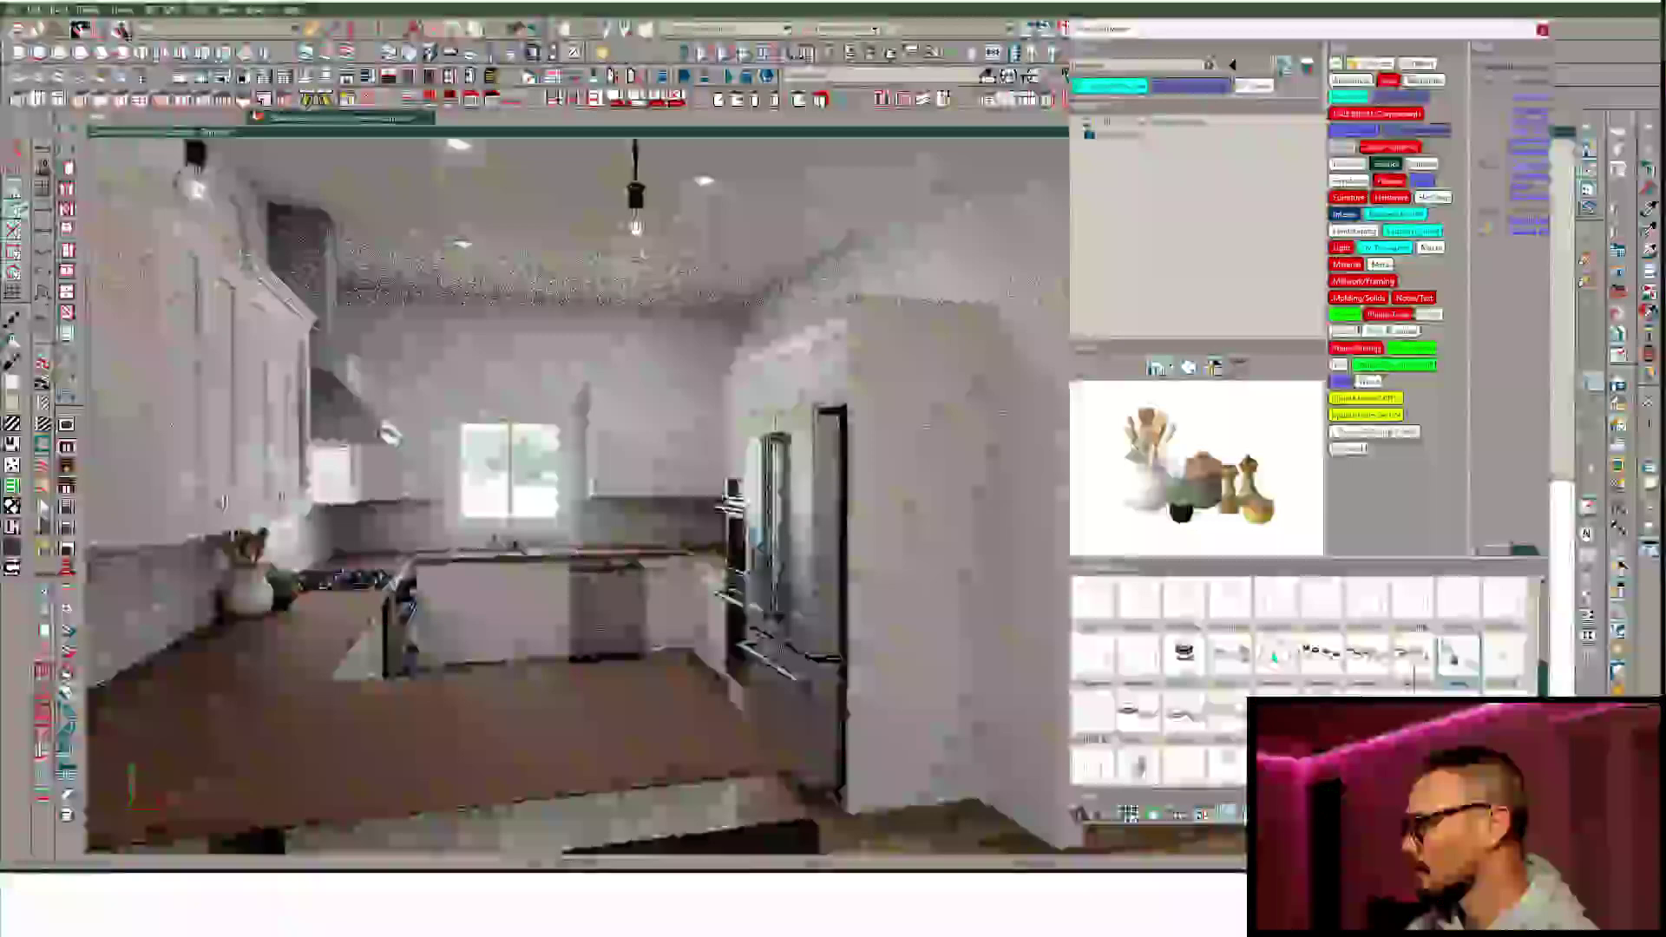
Place the Cookbook On Stand on the counter past the range, replacing its first placement, and shift it back toward the corner.
right_click(1269, 660)
left_click(1251, 640)
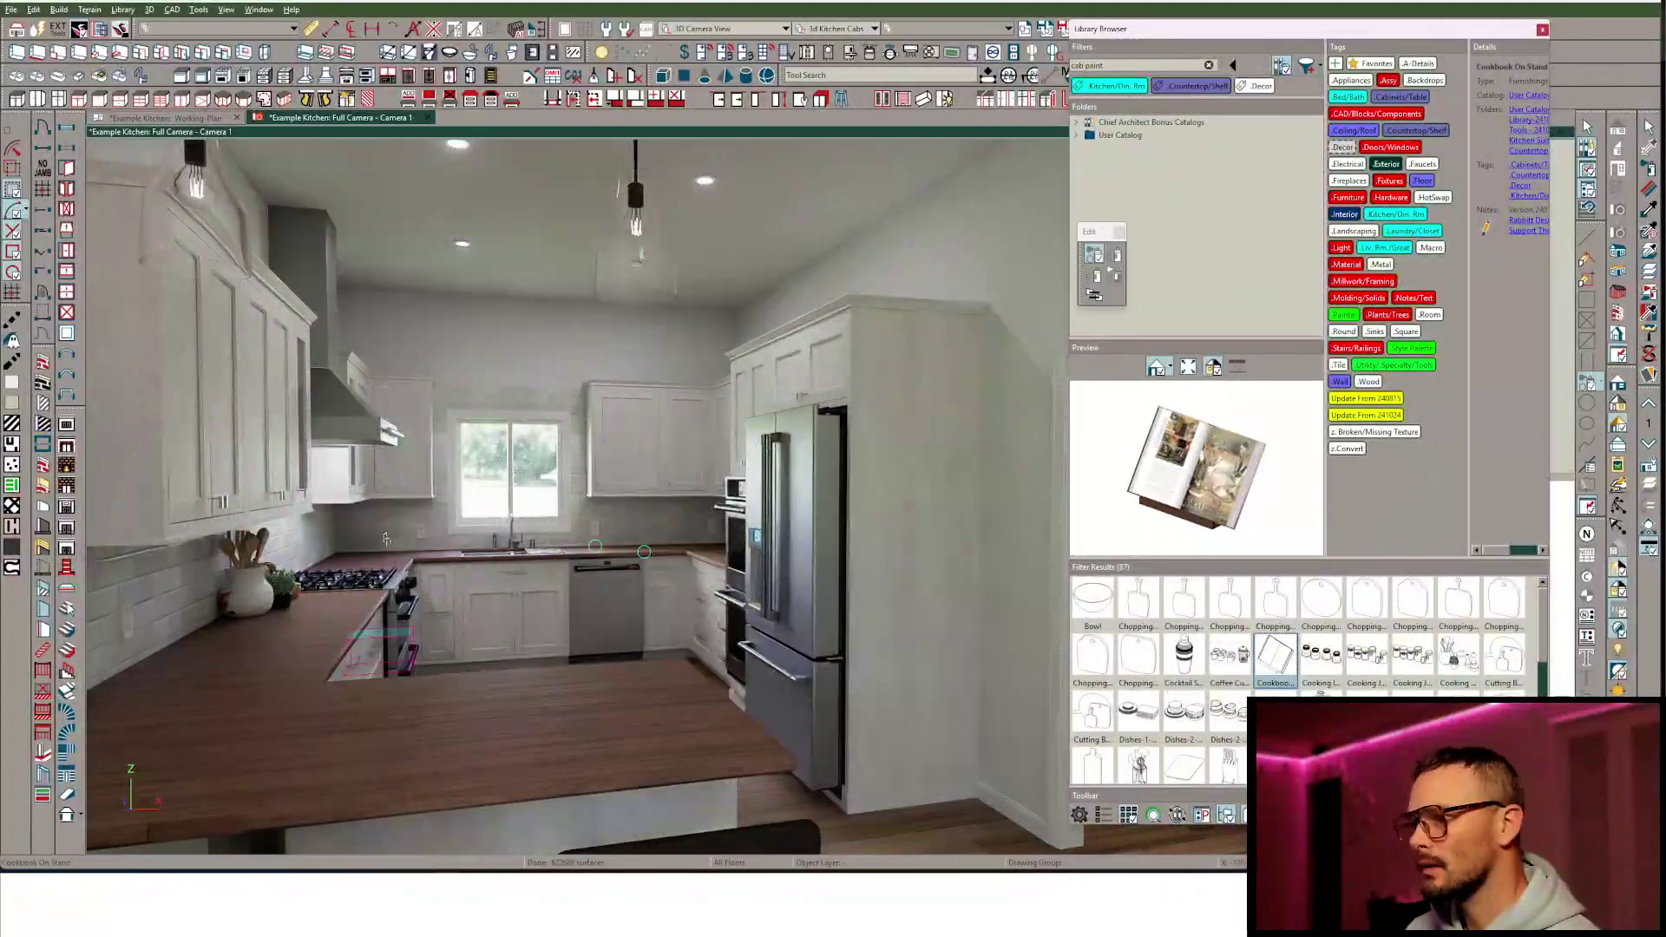
left_click(369, 571)
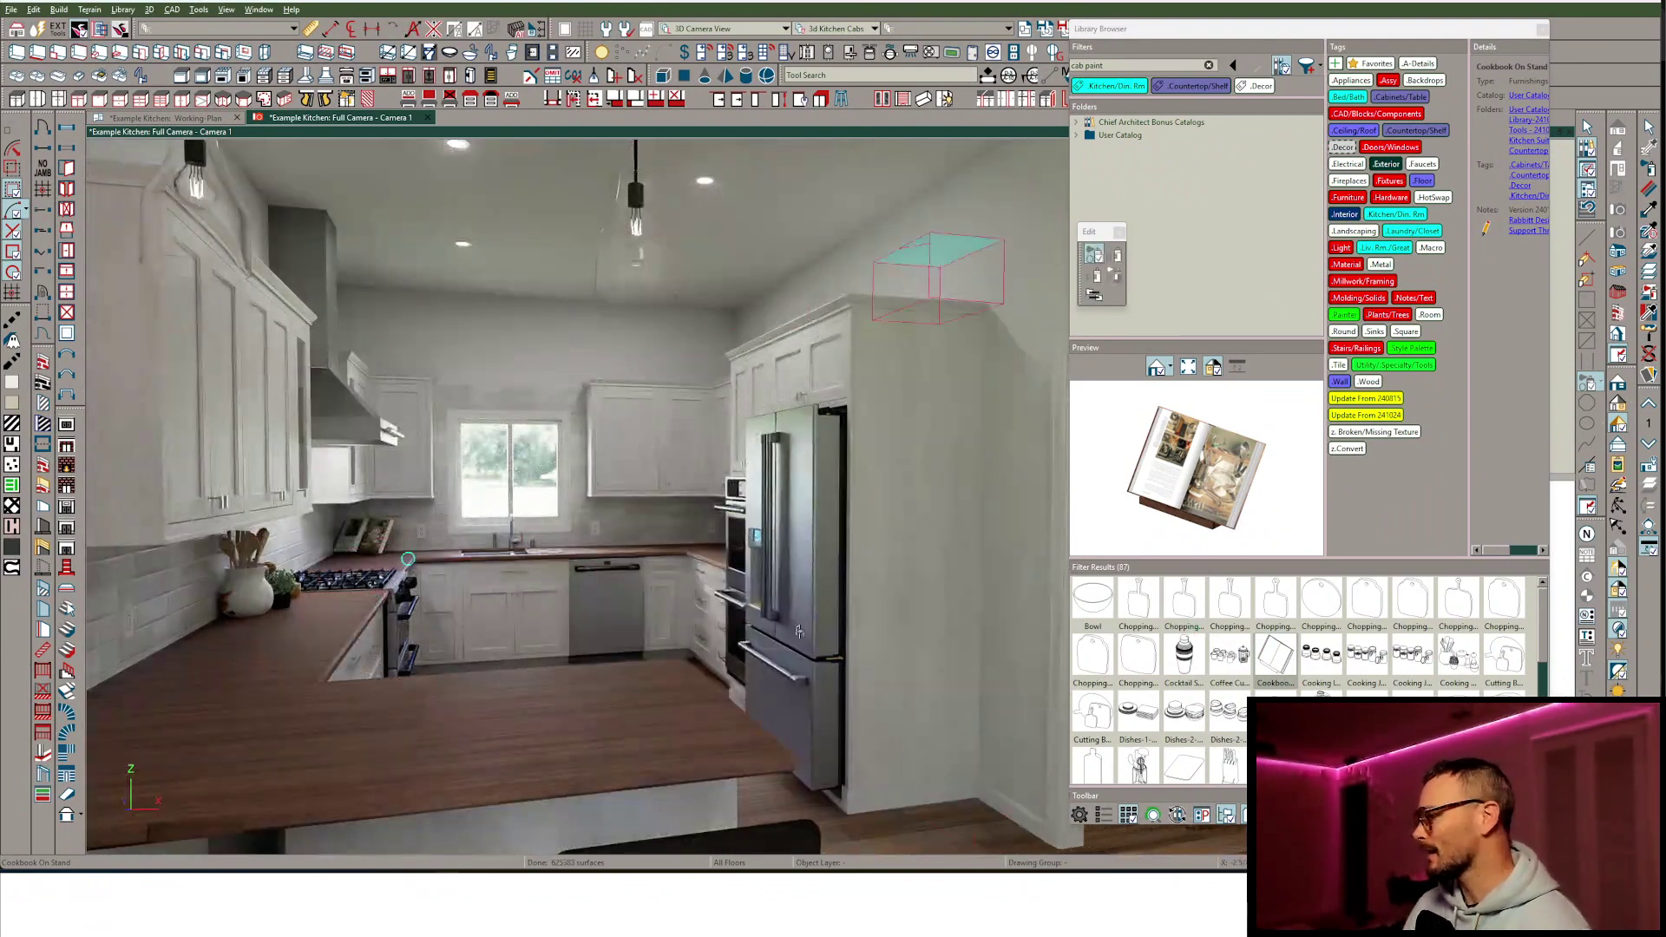
left_click(368, 536)
key("Delete")
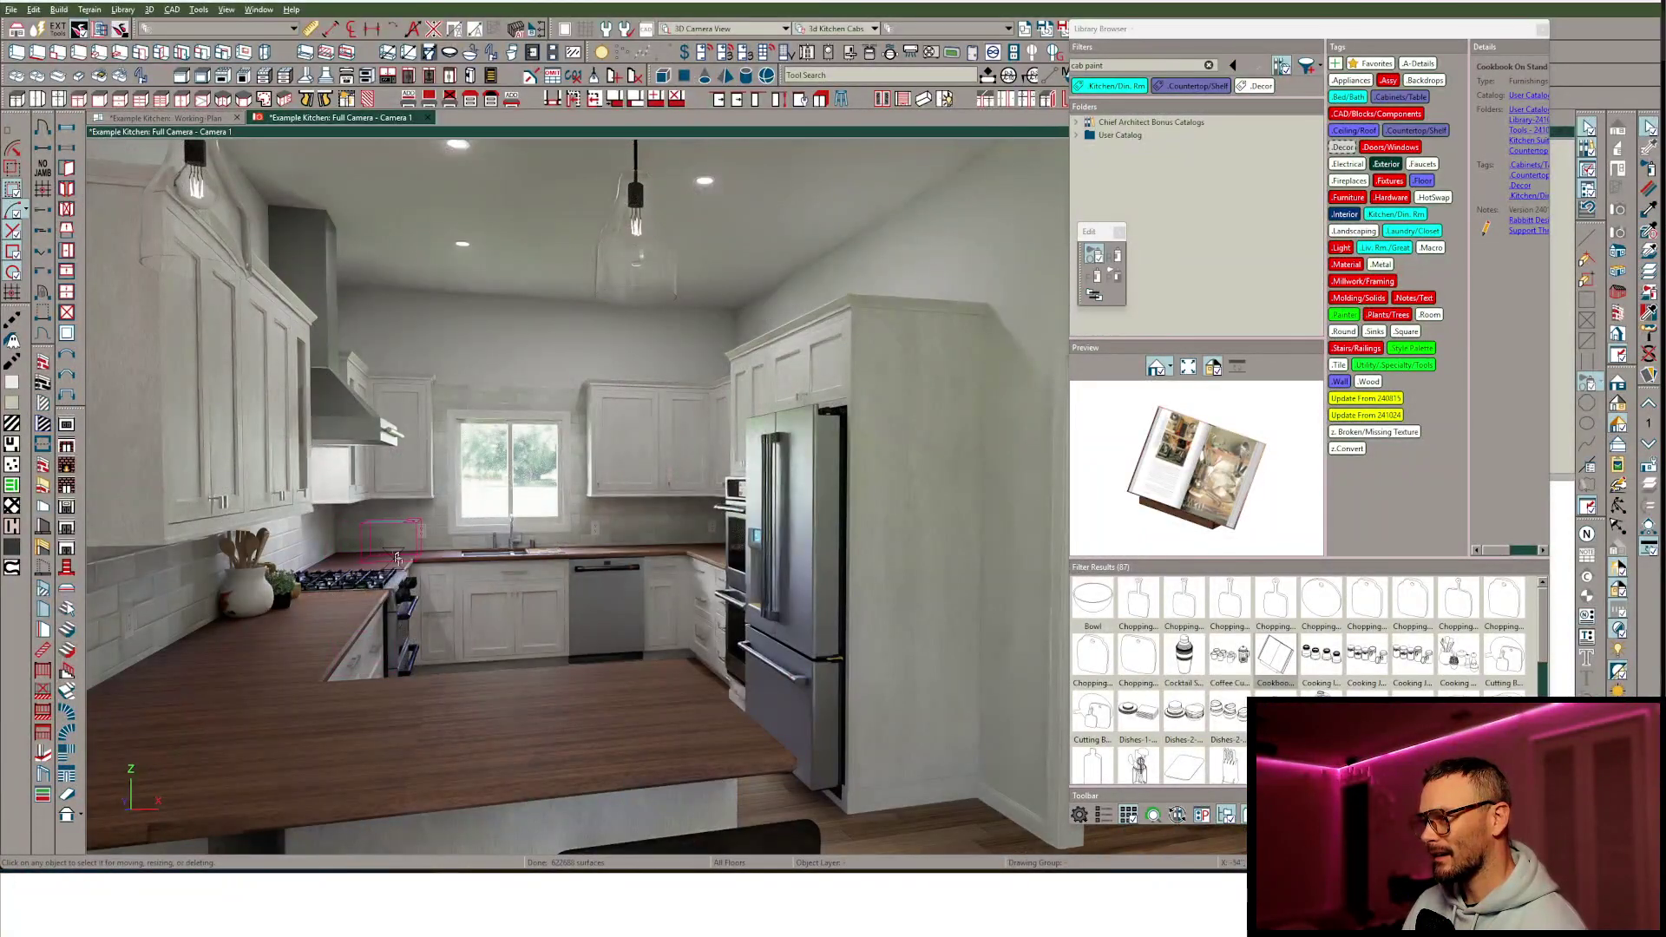
left_click(382, 543)
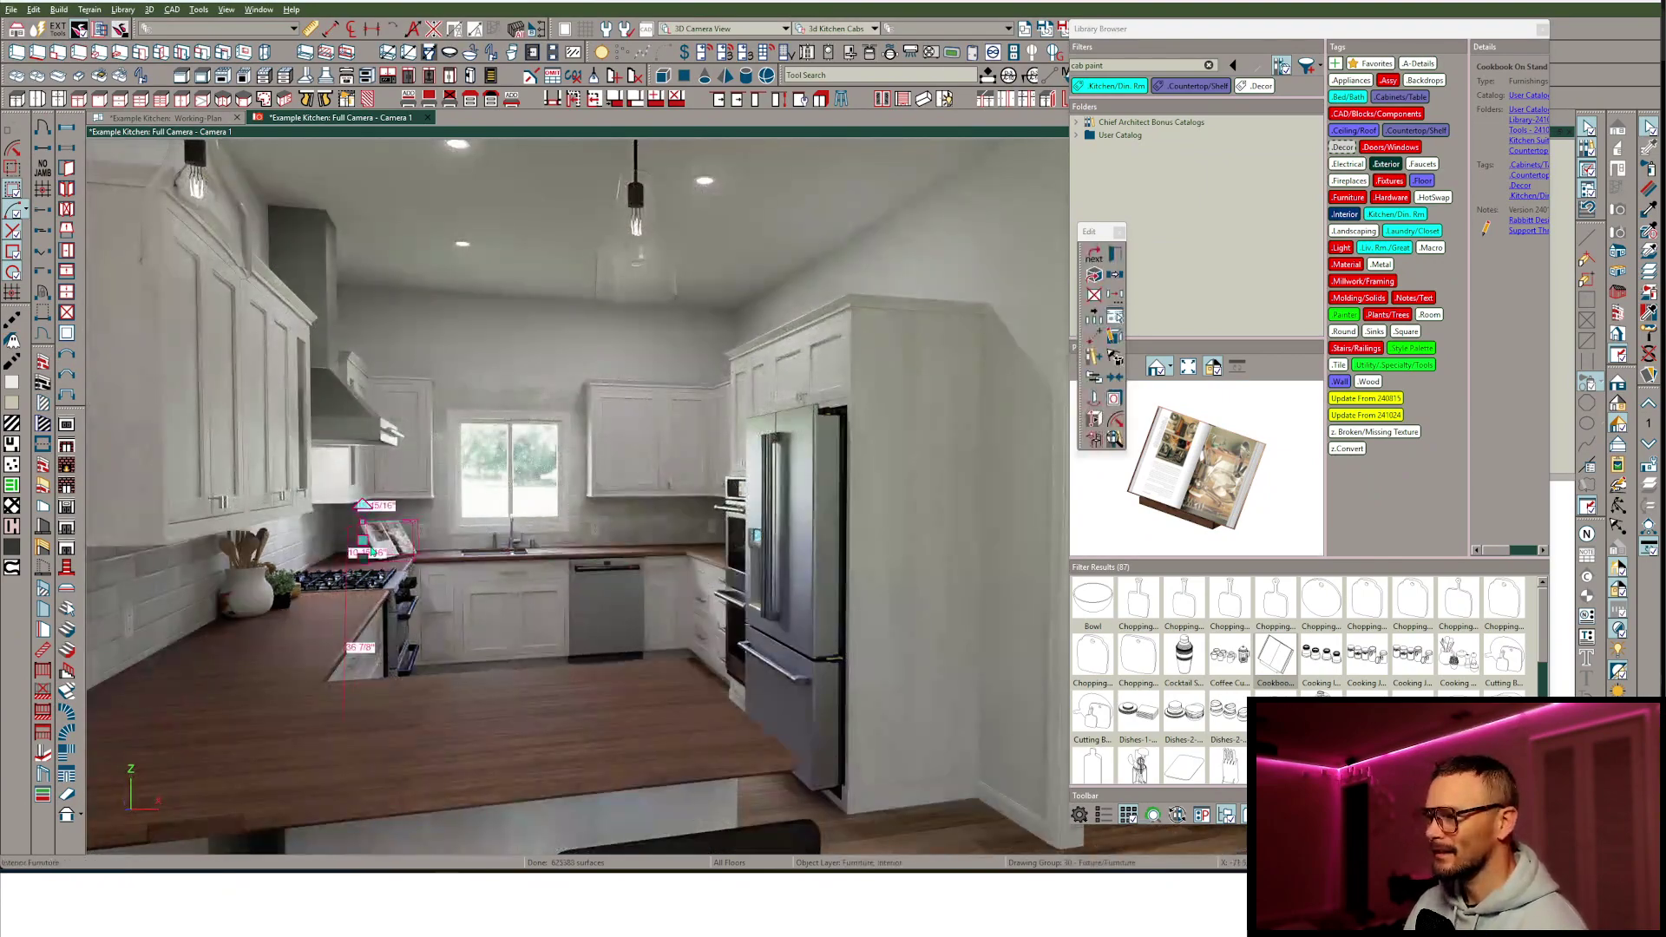
left_click_drag(382, 542, 392, 536)
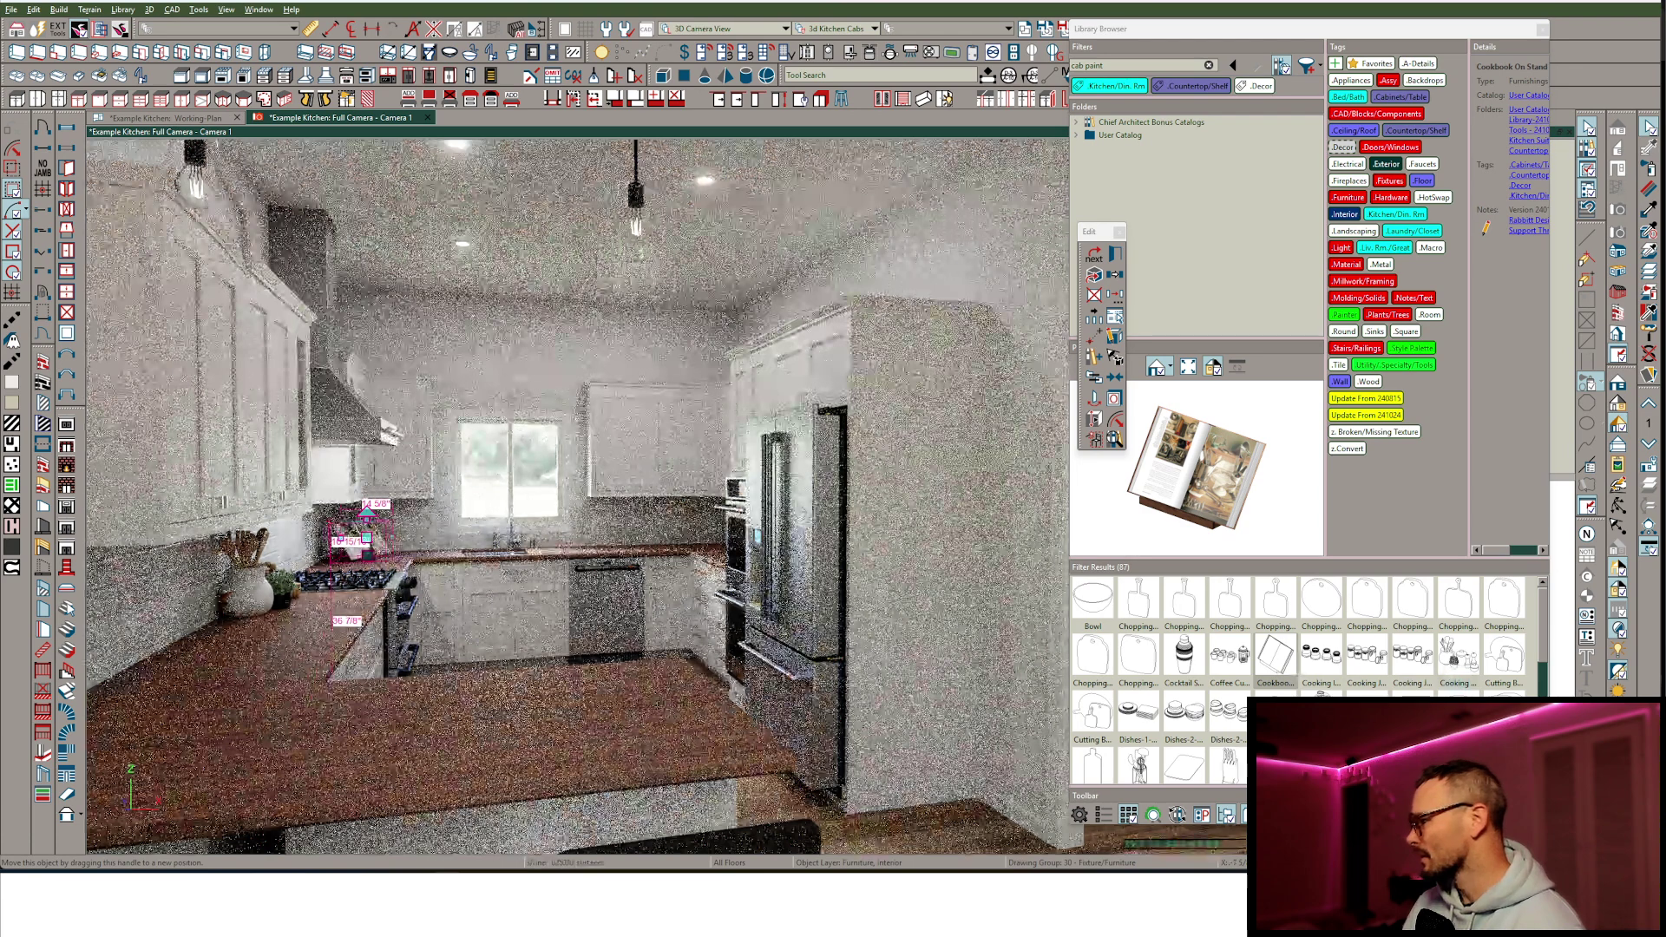
Place the Perfumes-Countertop decor set on the back counter beside the sink, above the dishwasher.
scroll(1302, 660, "down", 3)
left_click(1367, 603)
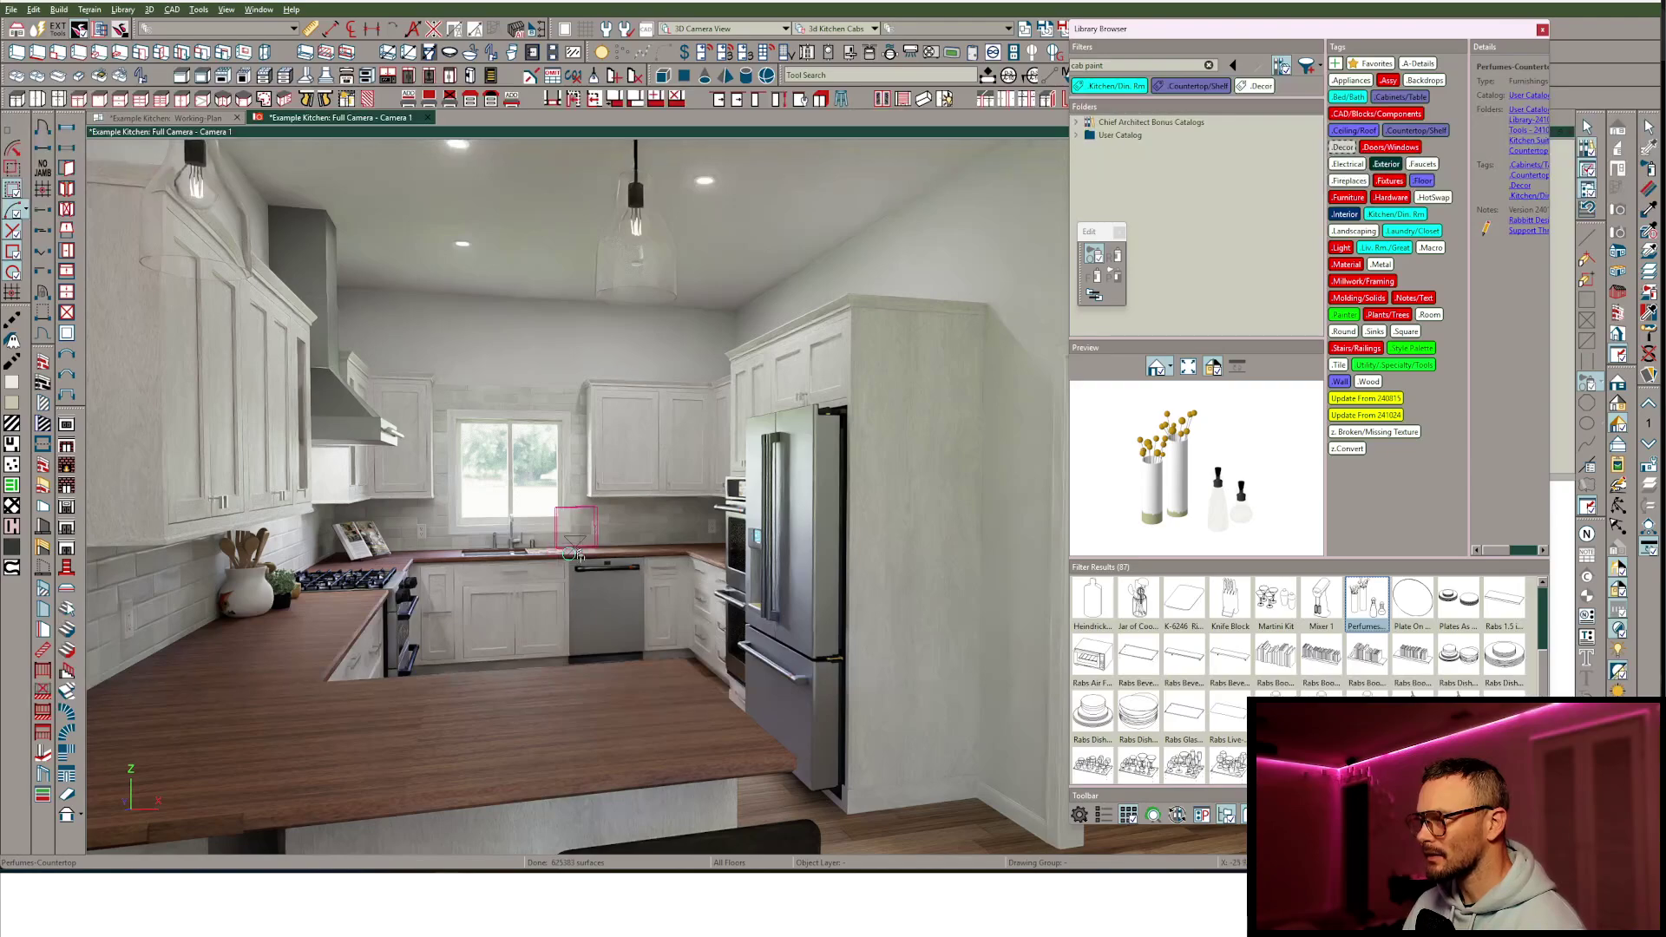
left_click(562, 525)
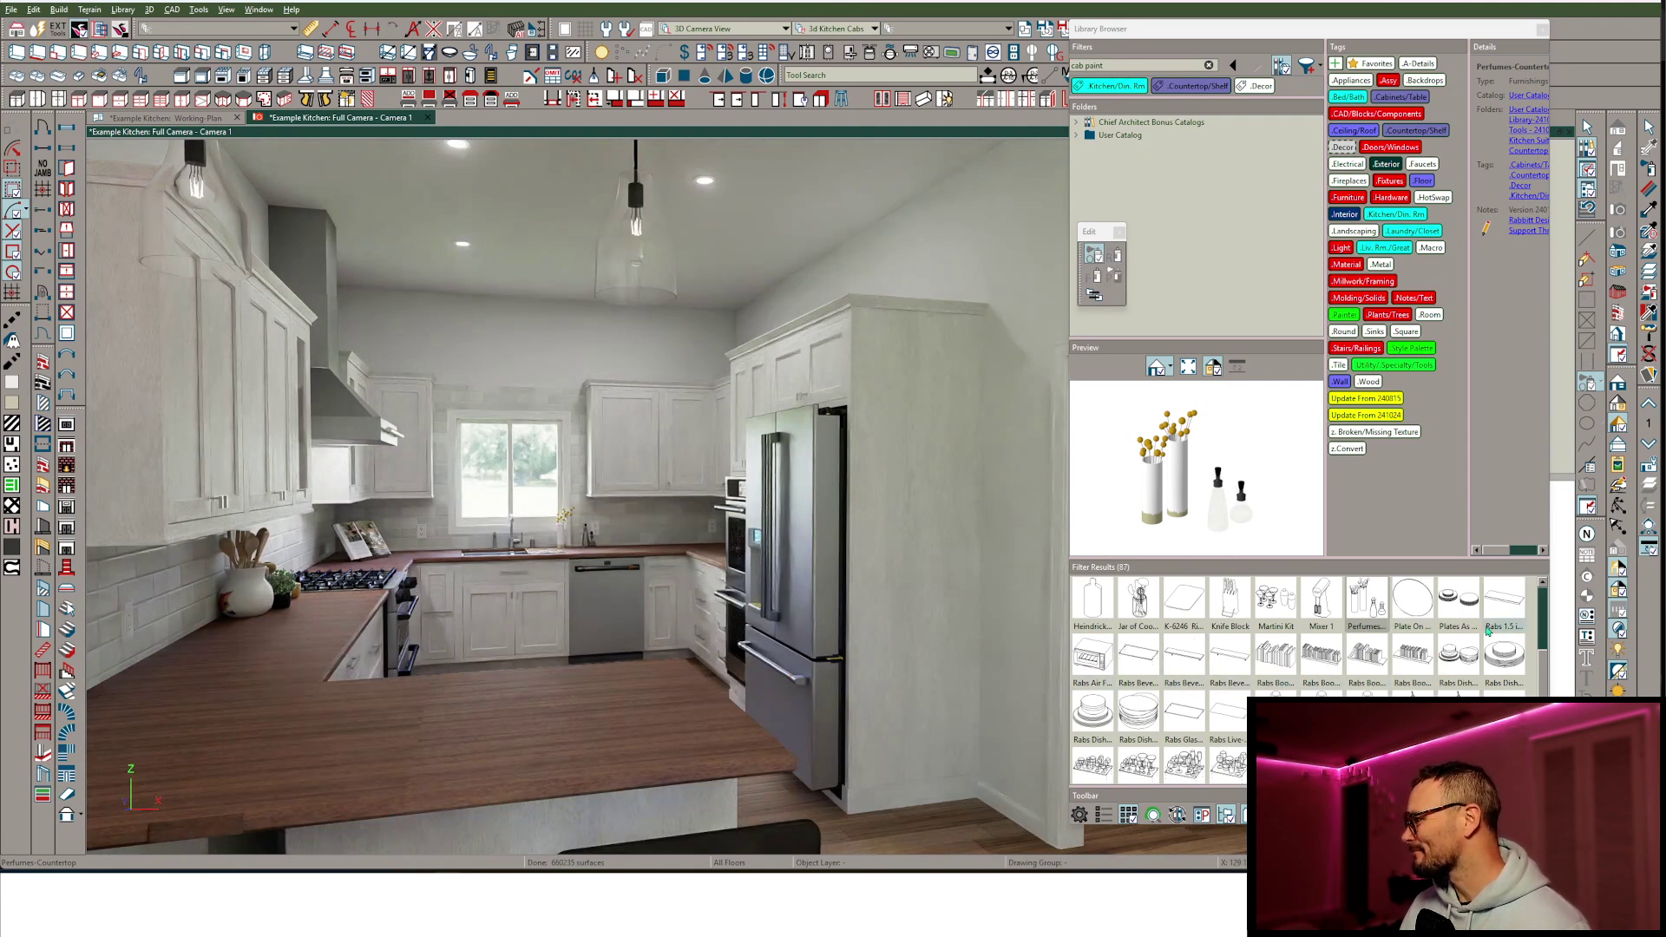
Place the terracotta Sand Kitchen Utensil crock on the counter between the range and the cookbook.
scroll(1450, 685, "down", 3)
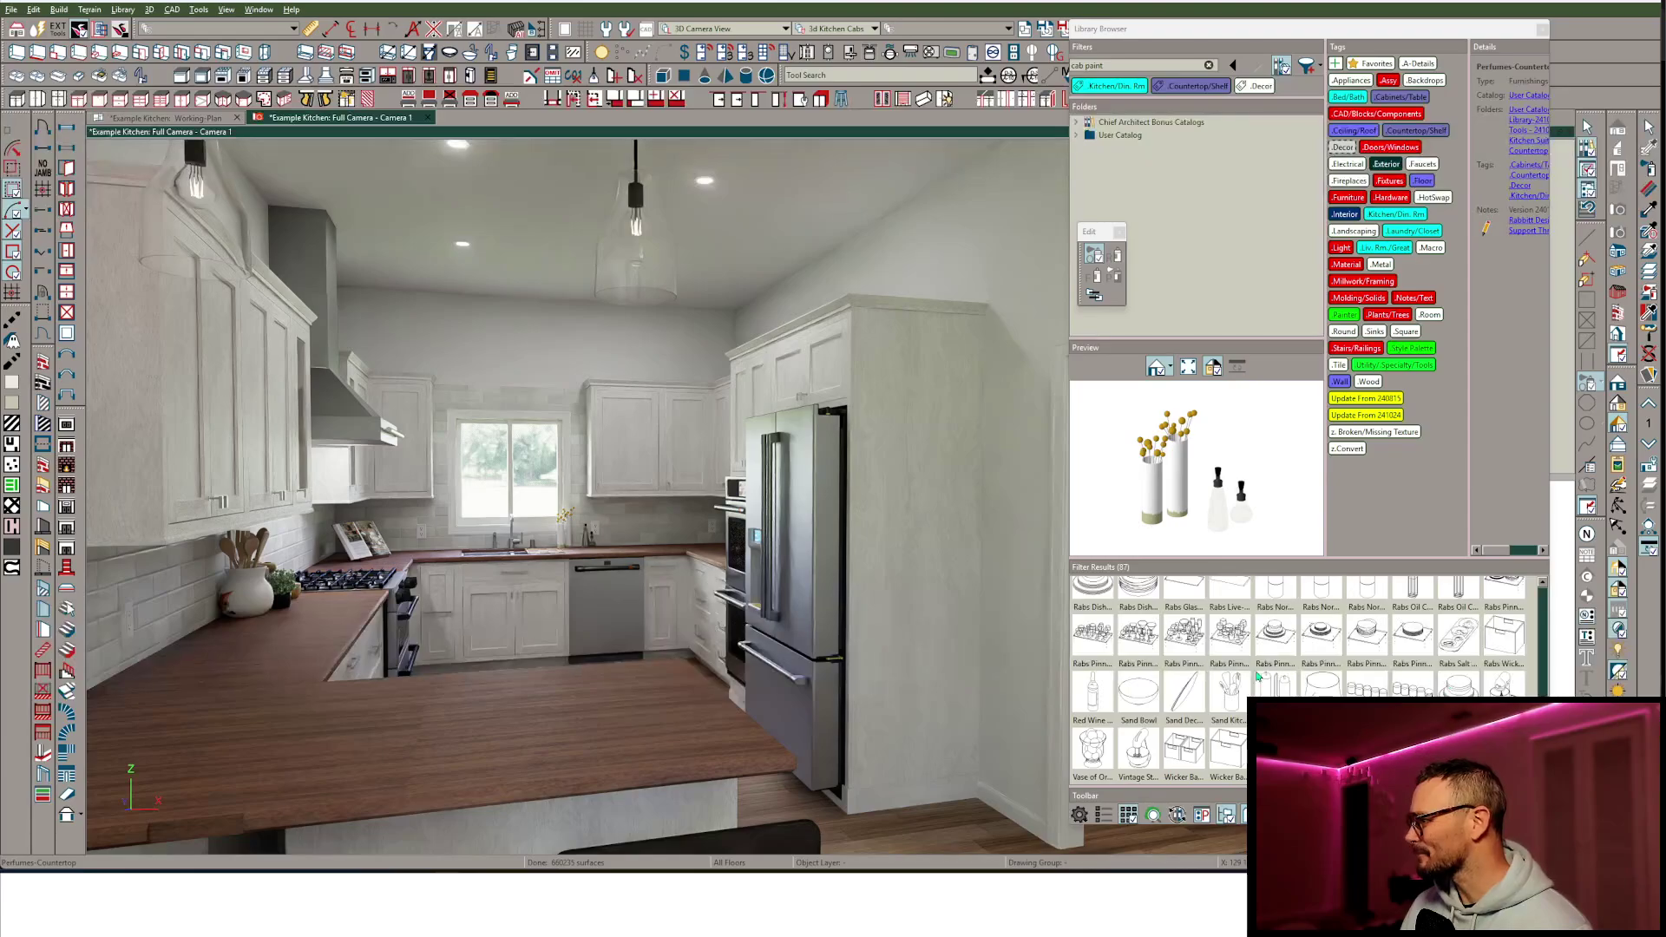
left_click(1241, 694)
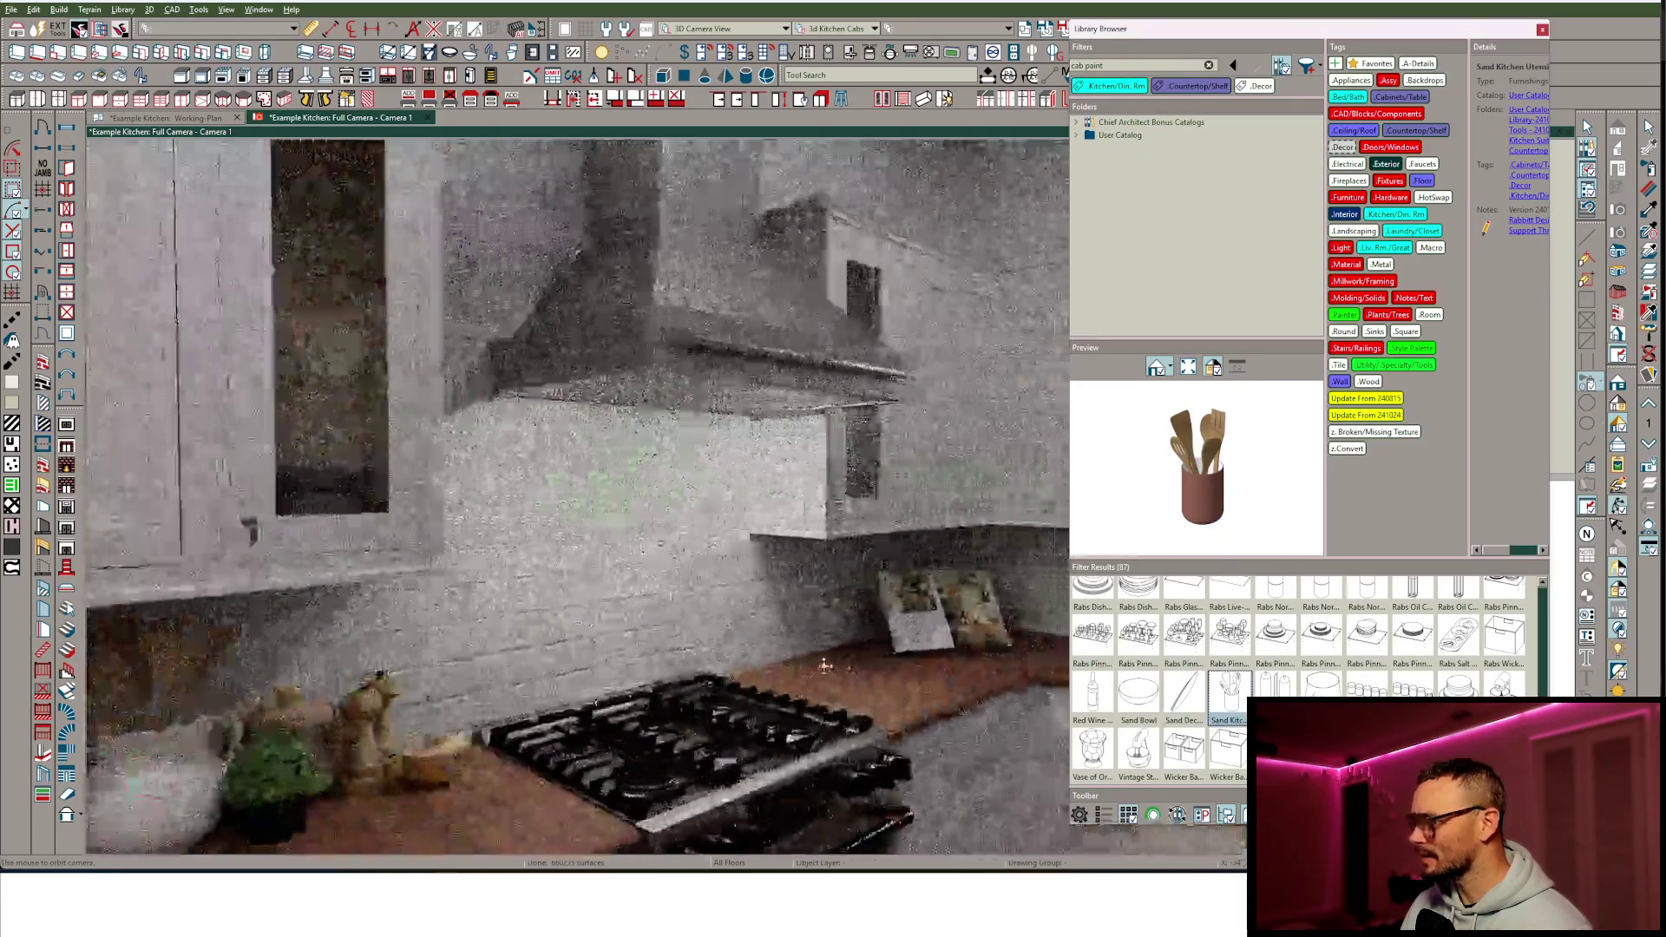
middle_click_drag(825, 666, 813, 657)
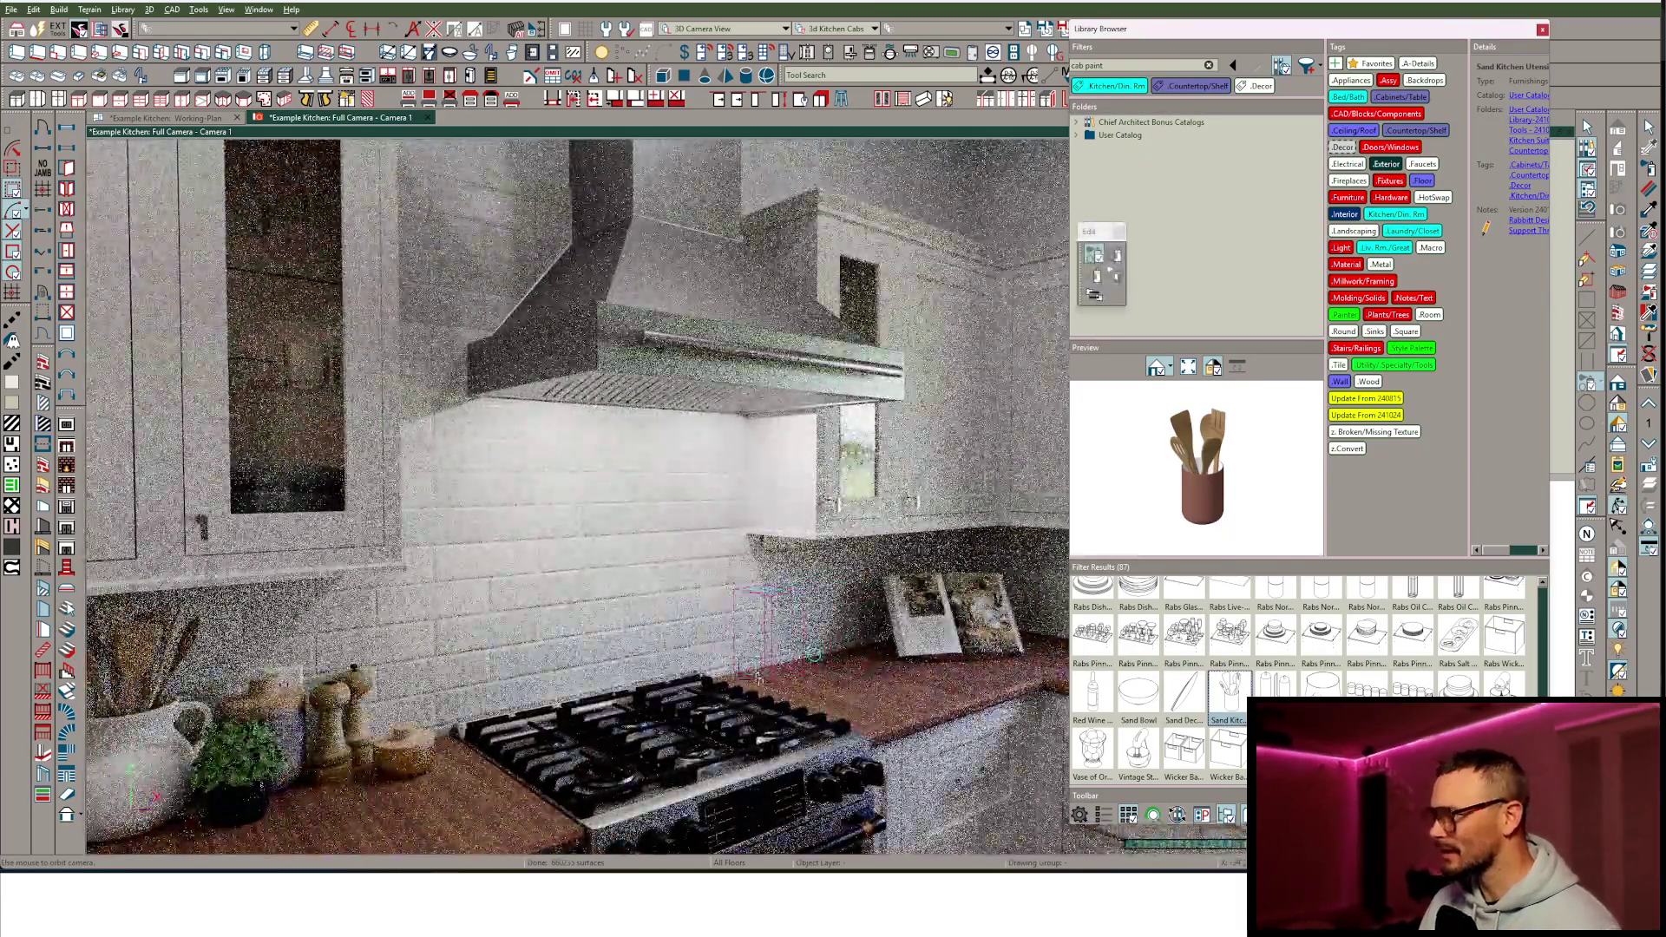
left_click(756, 677)
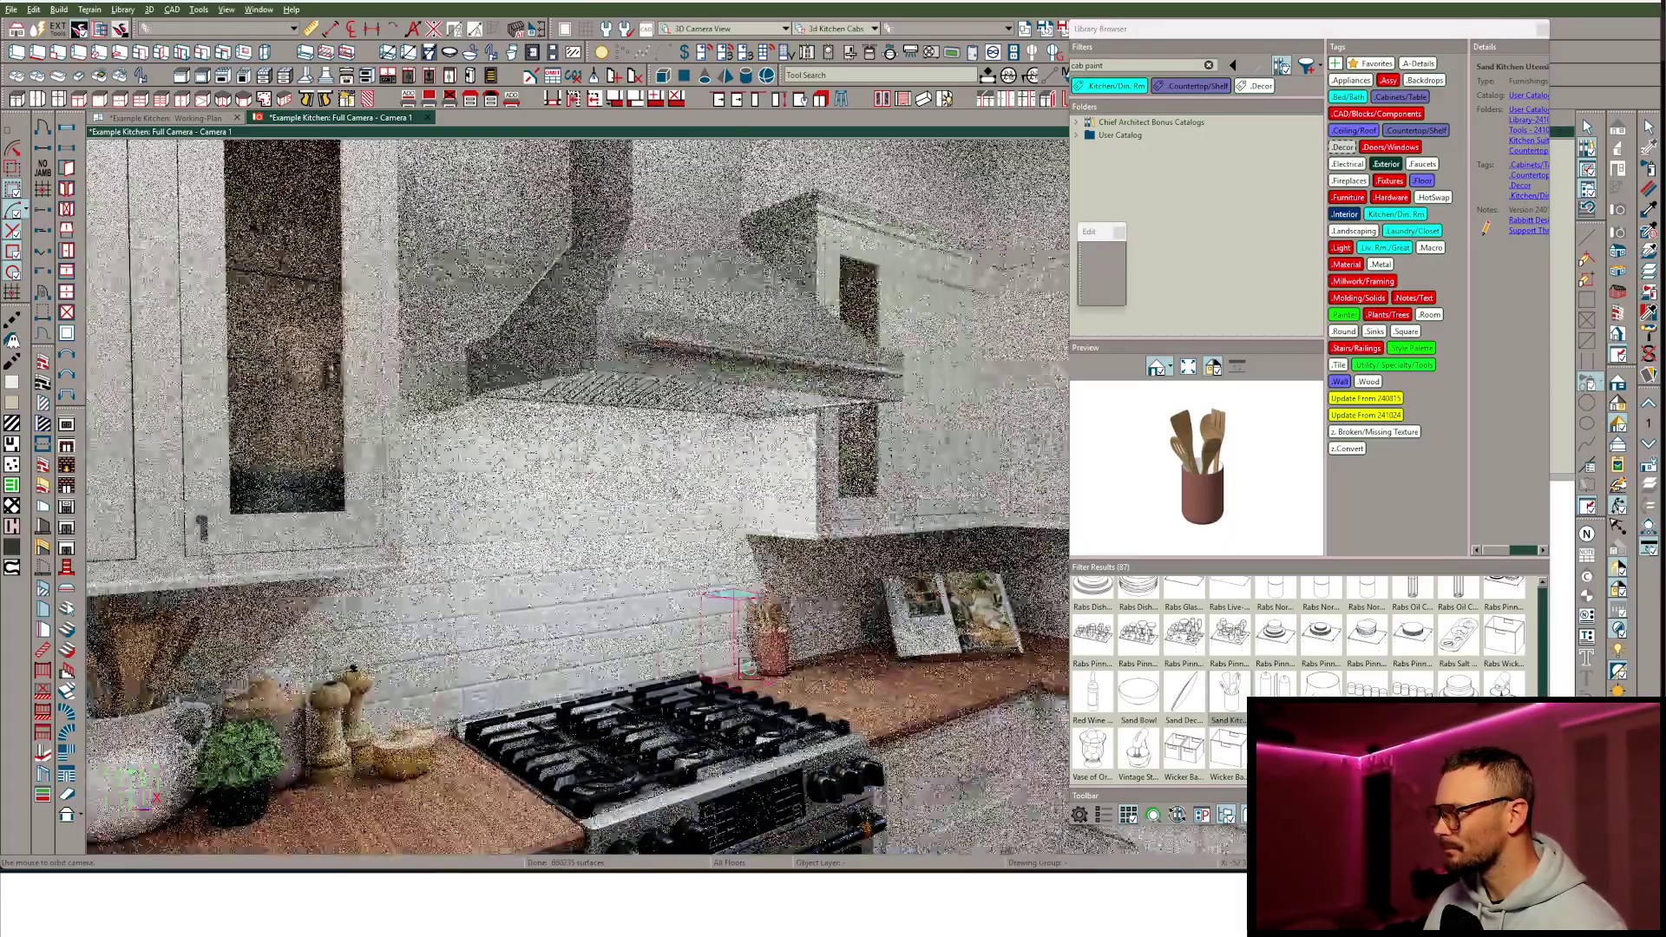
scroll(676, 496, "down", 4)
middle_click_drag(675, 496, 683, 518)
scroll(683, 517, "down", 2)
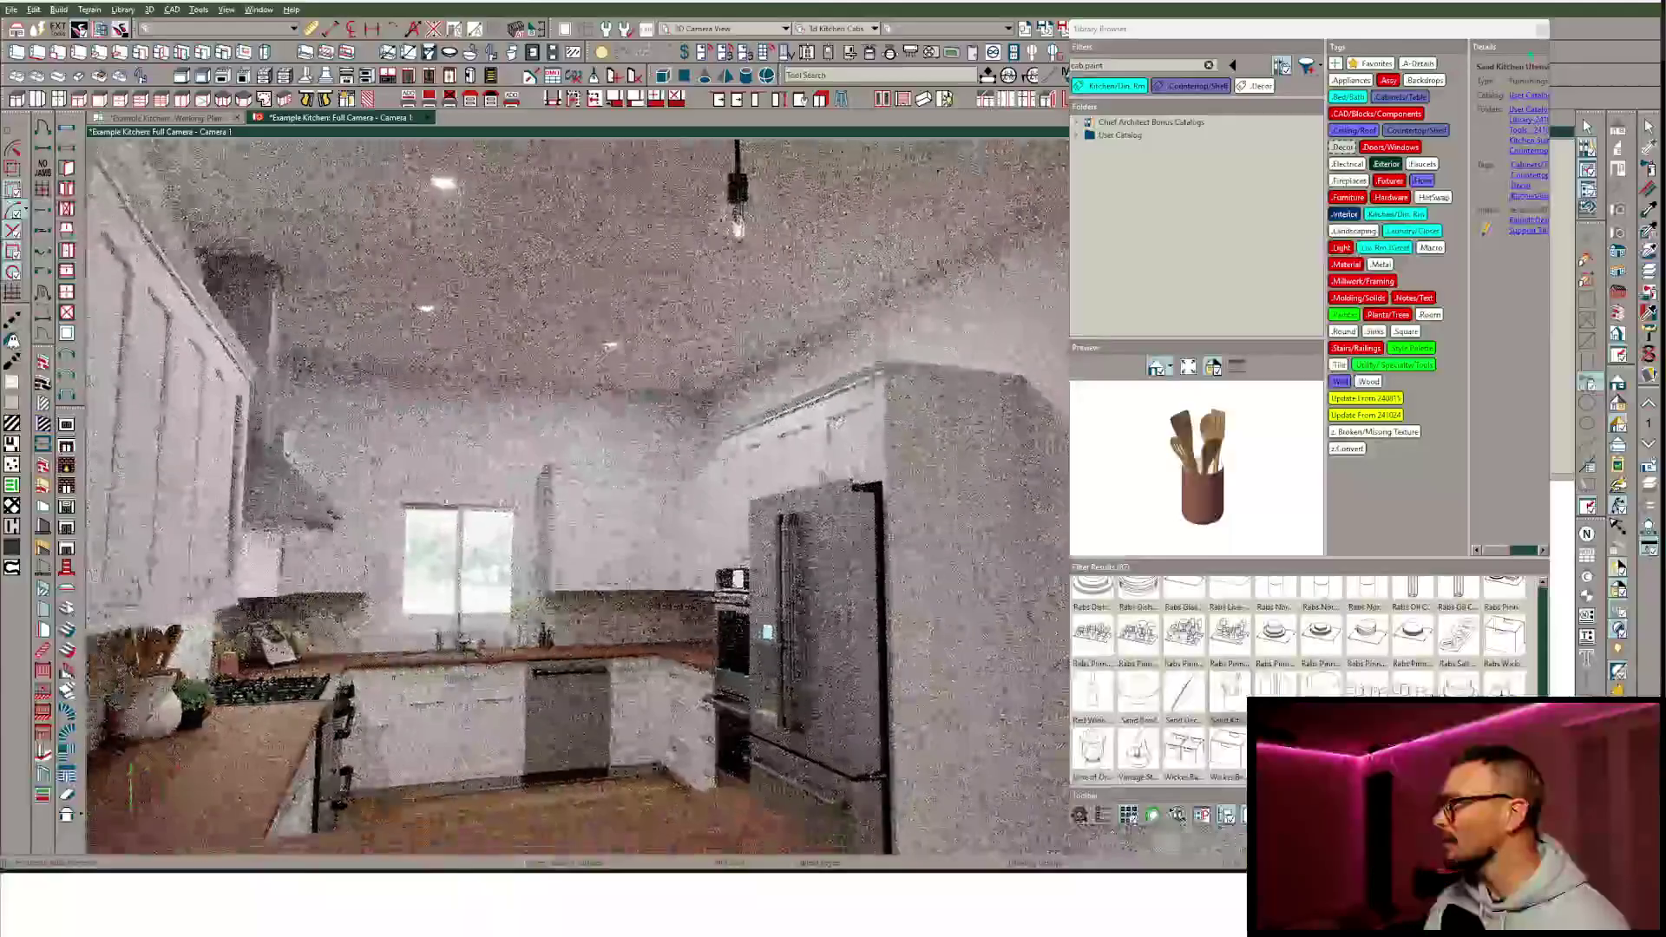
Search the library for rdart and remove the Kitchen/Din. Rm., Countertop/Shelf and Decor tag filters.
key("ctrl+l")
middle_click_drag(865, 406, 860, 397)
left_click_drag(859, 395, 867, 397)
middle_click_drag(866, 397, 868, 398)
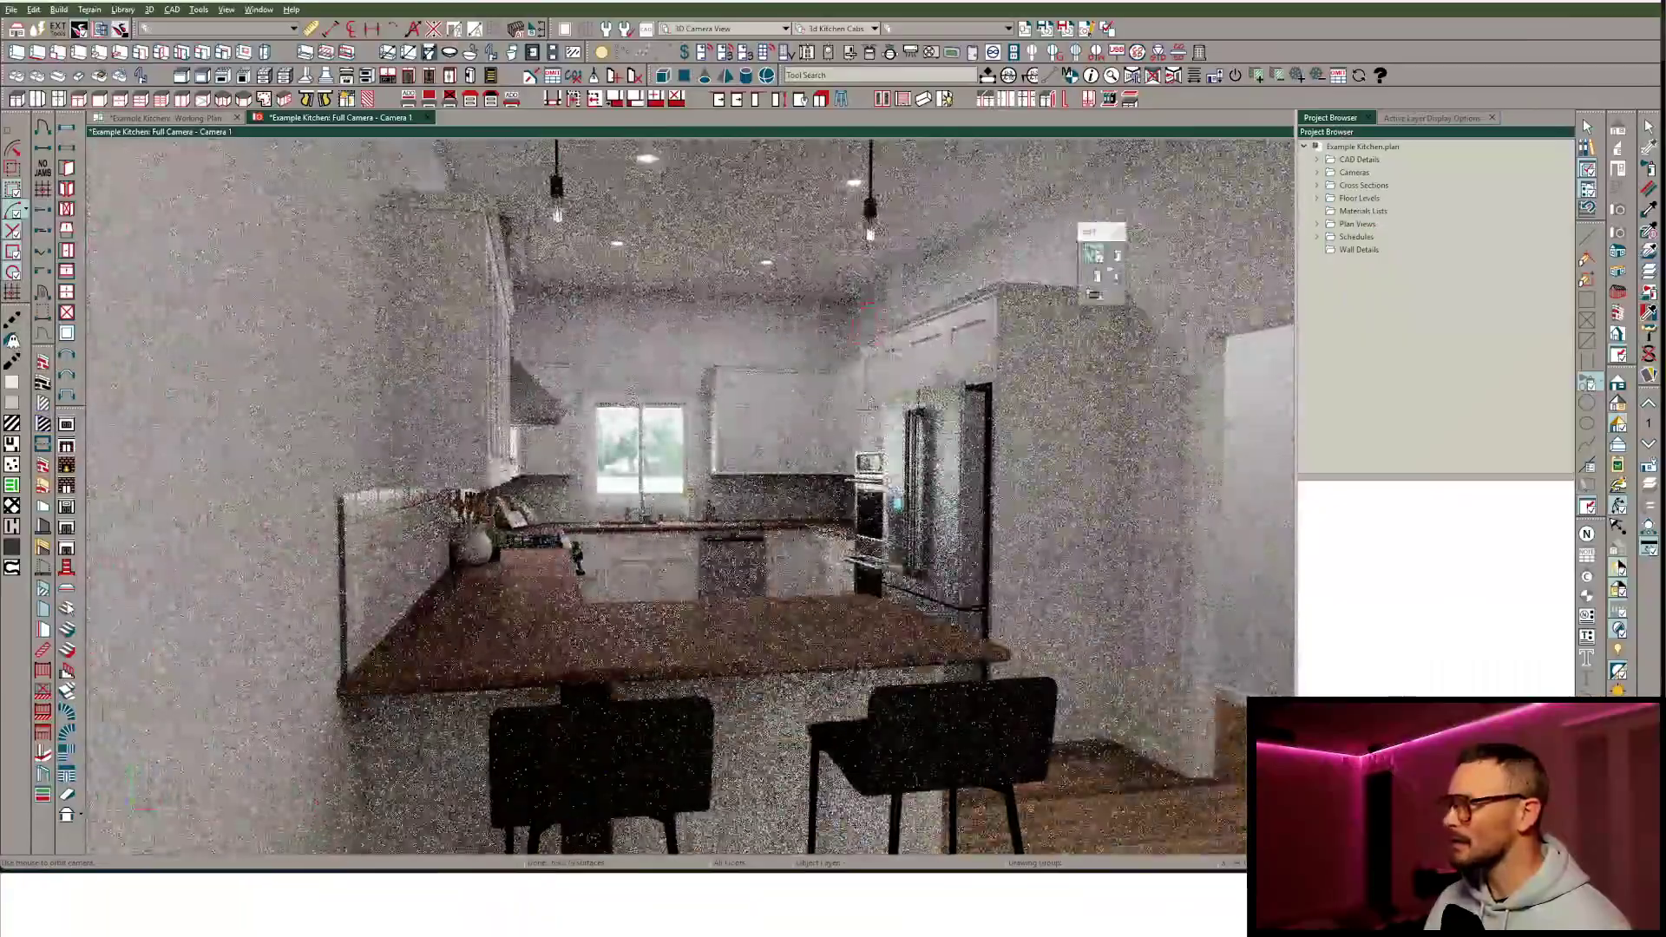
middle_click_drag(1005, 377, 981, 377)
left_click(1587, 148)
double_click(1095, 66)
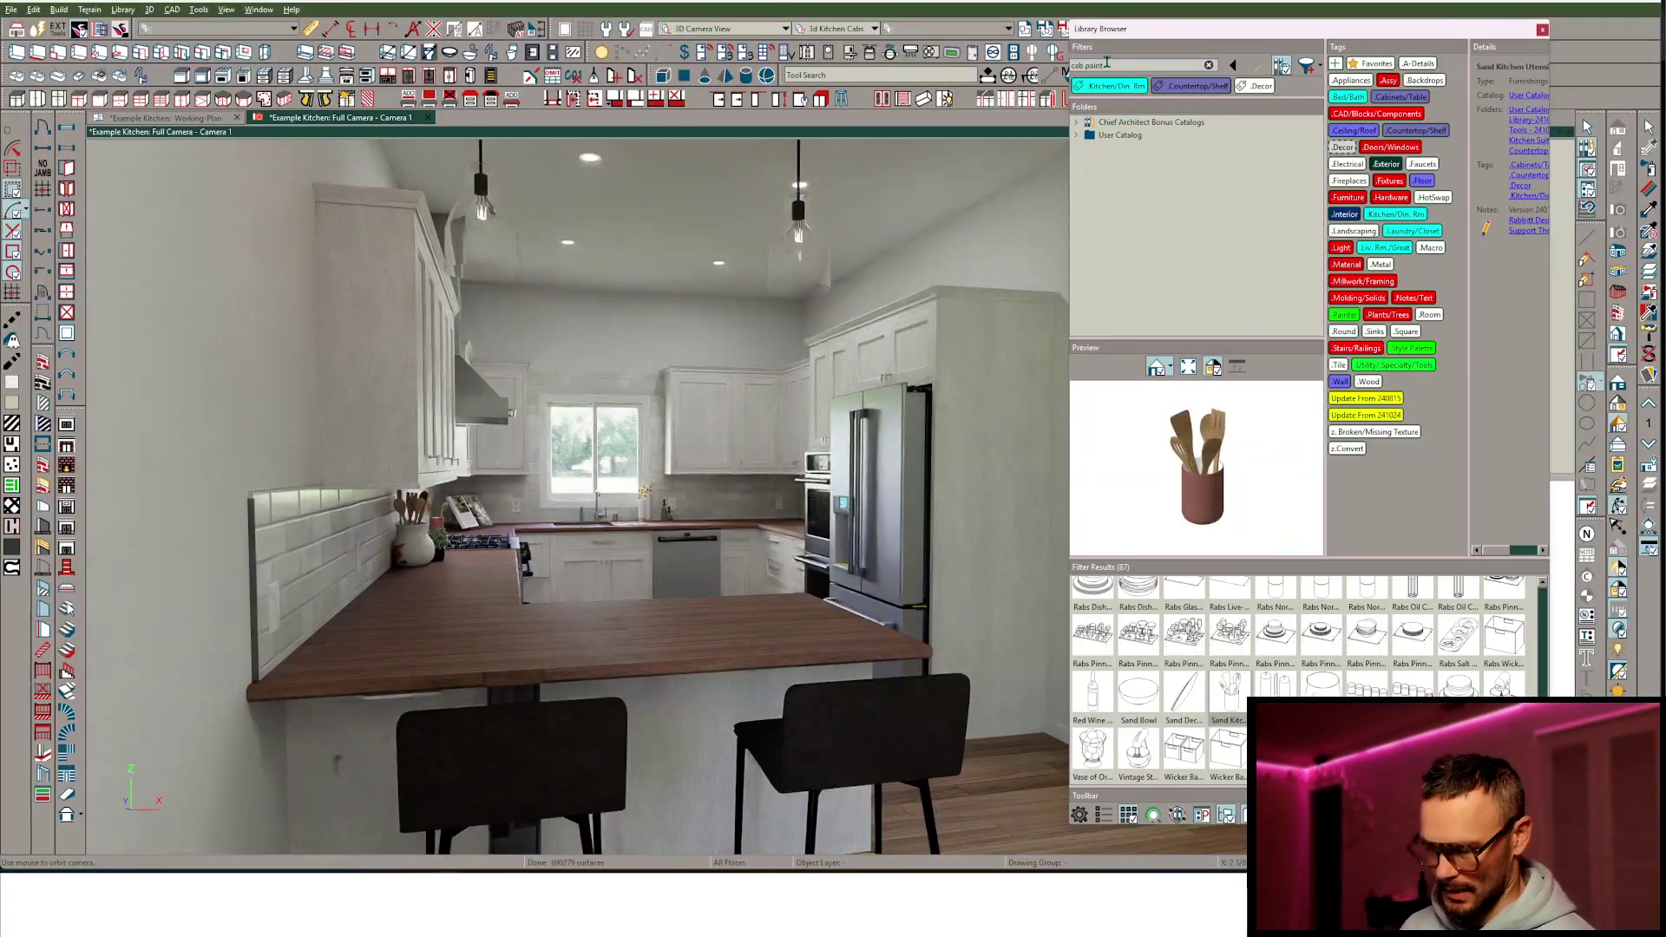
type("rdart")
key("Return")
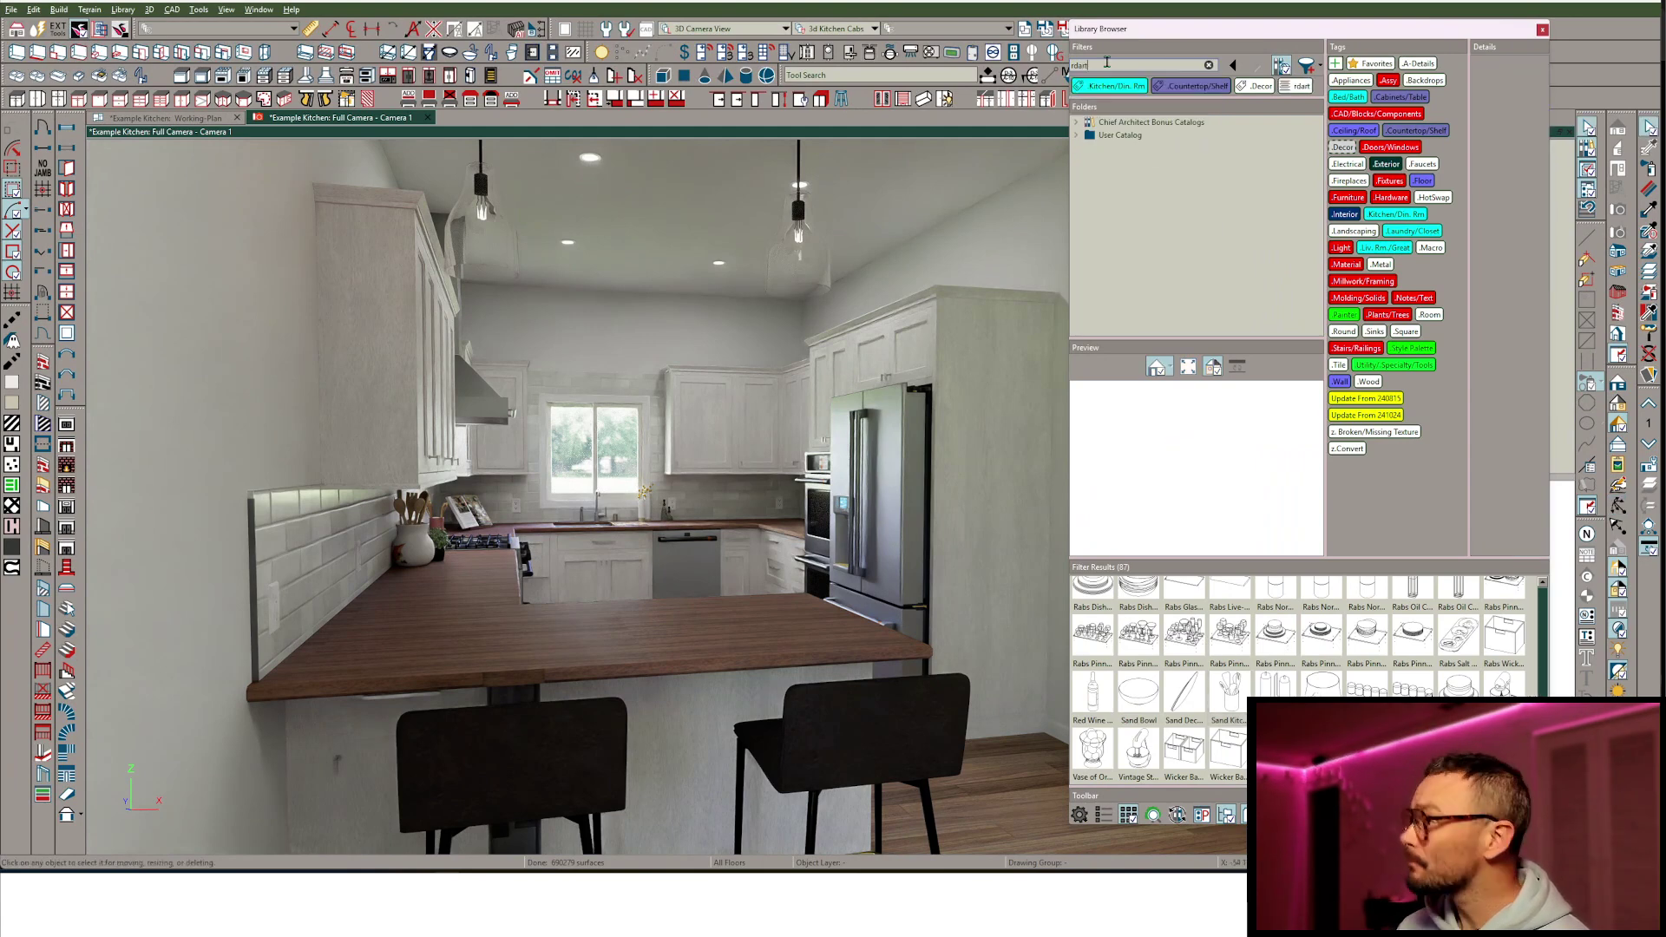
left_click(1079, 86)
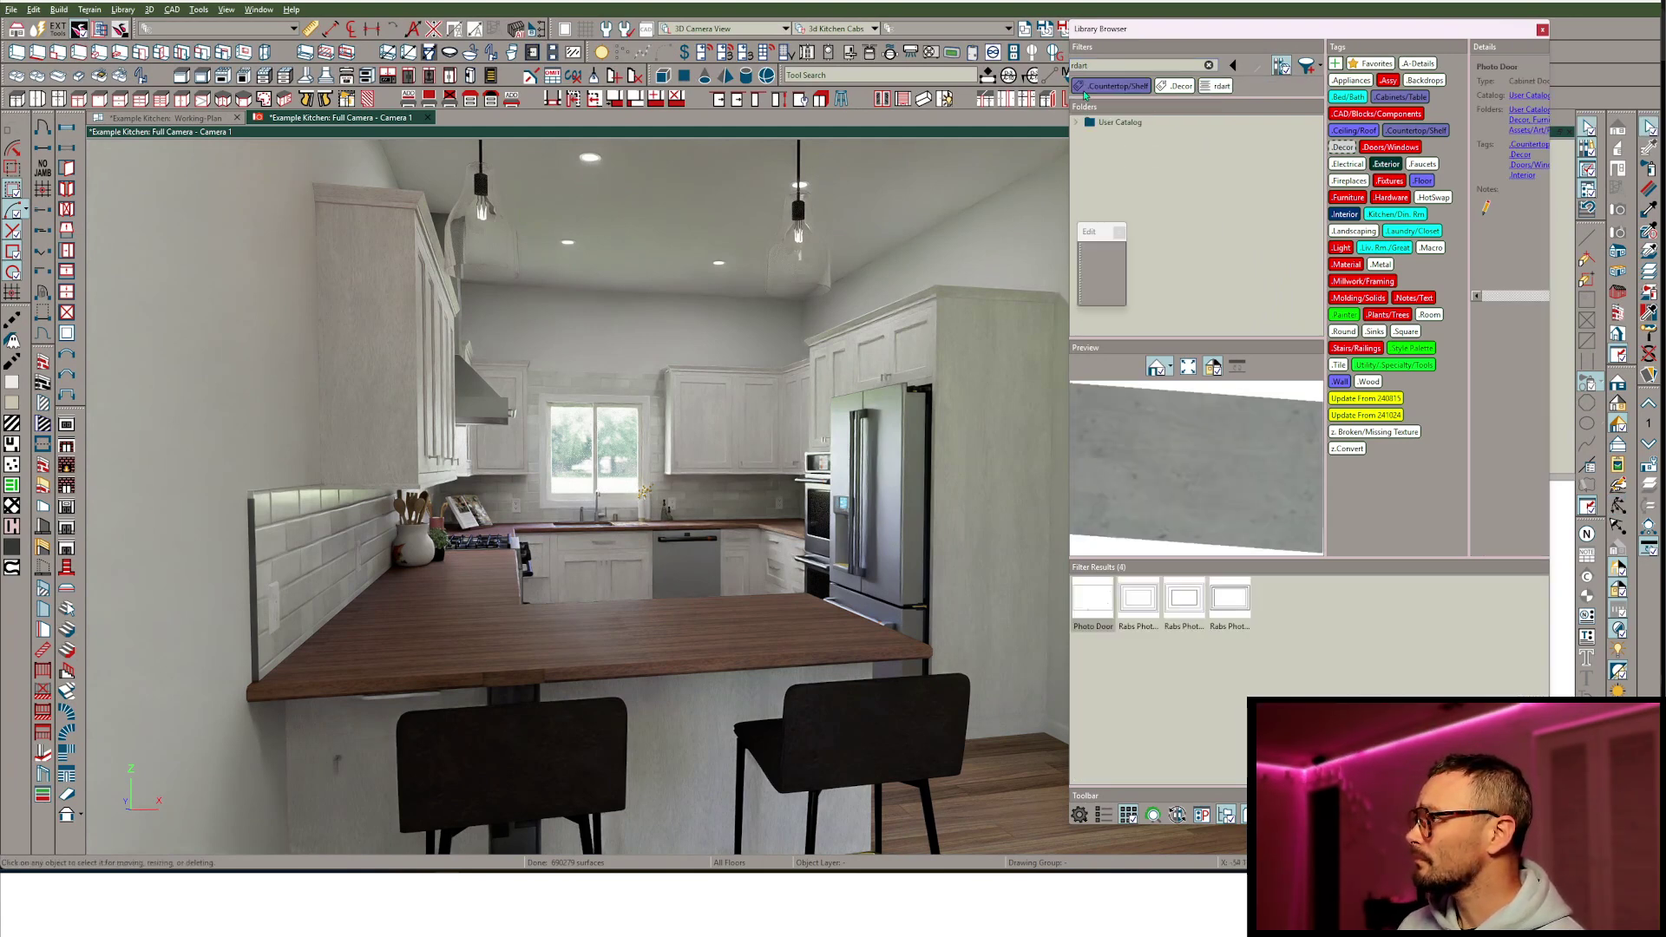
left_click(1080, 86)
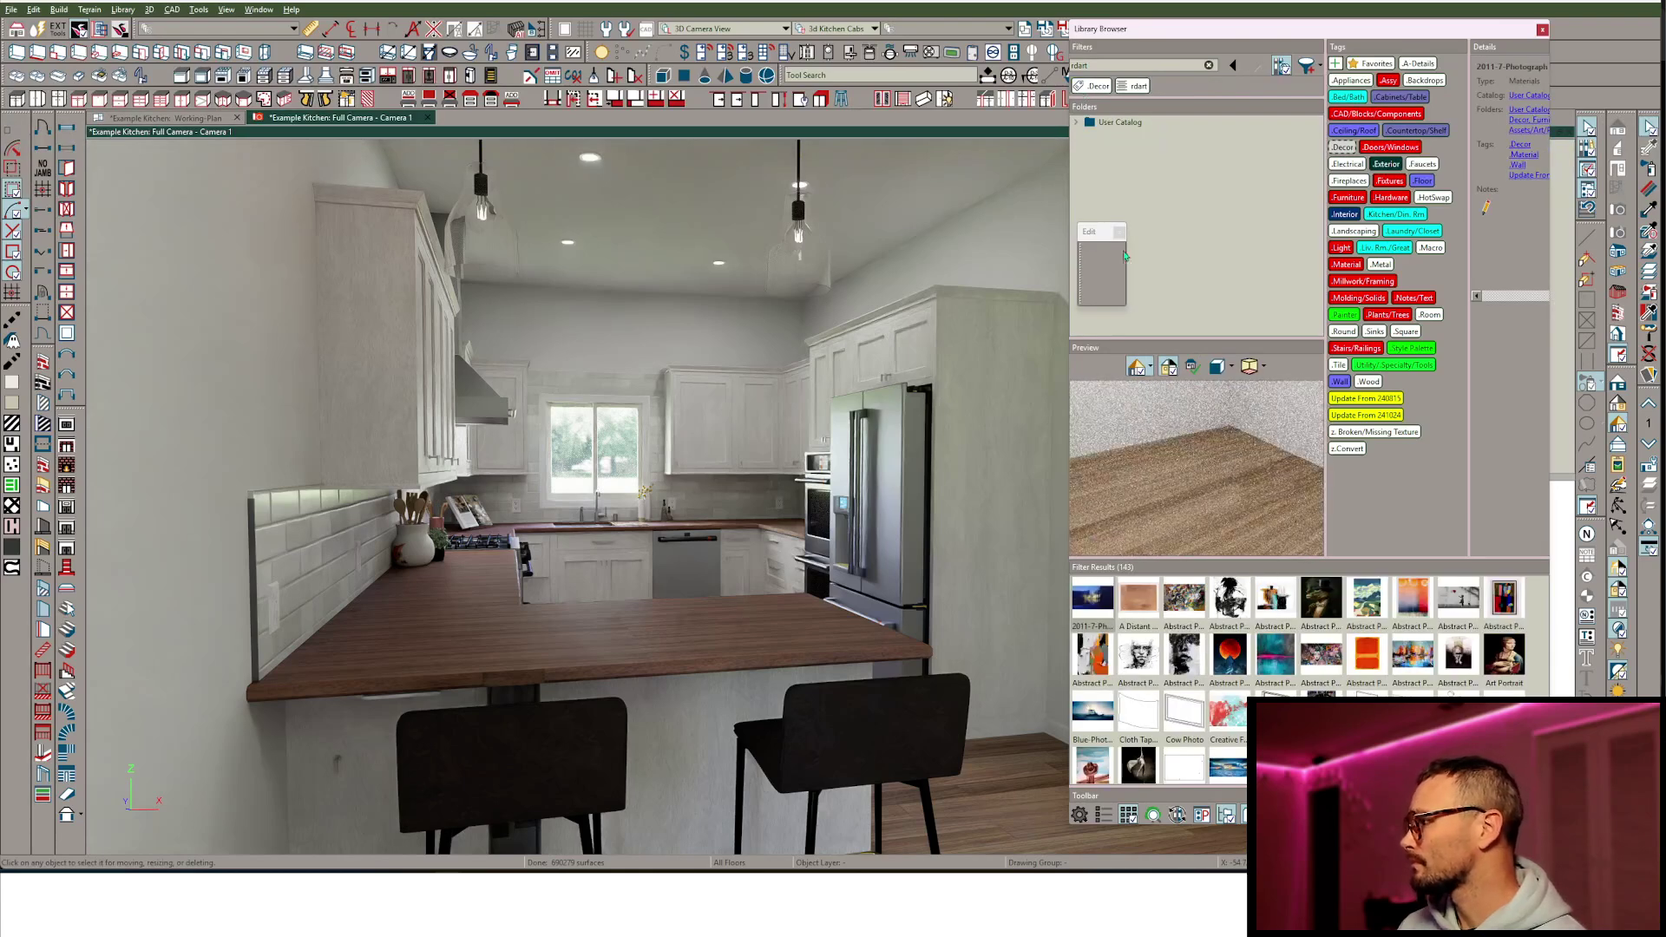
left_click(1080, 86)
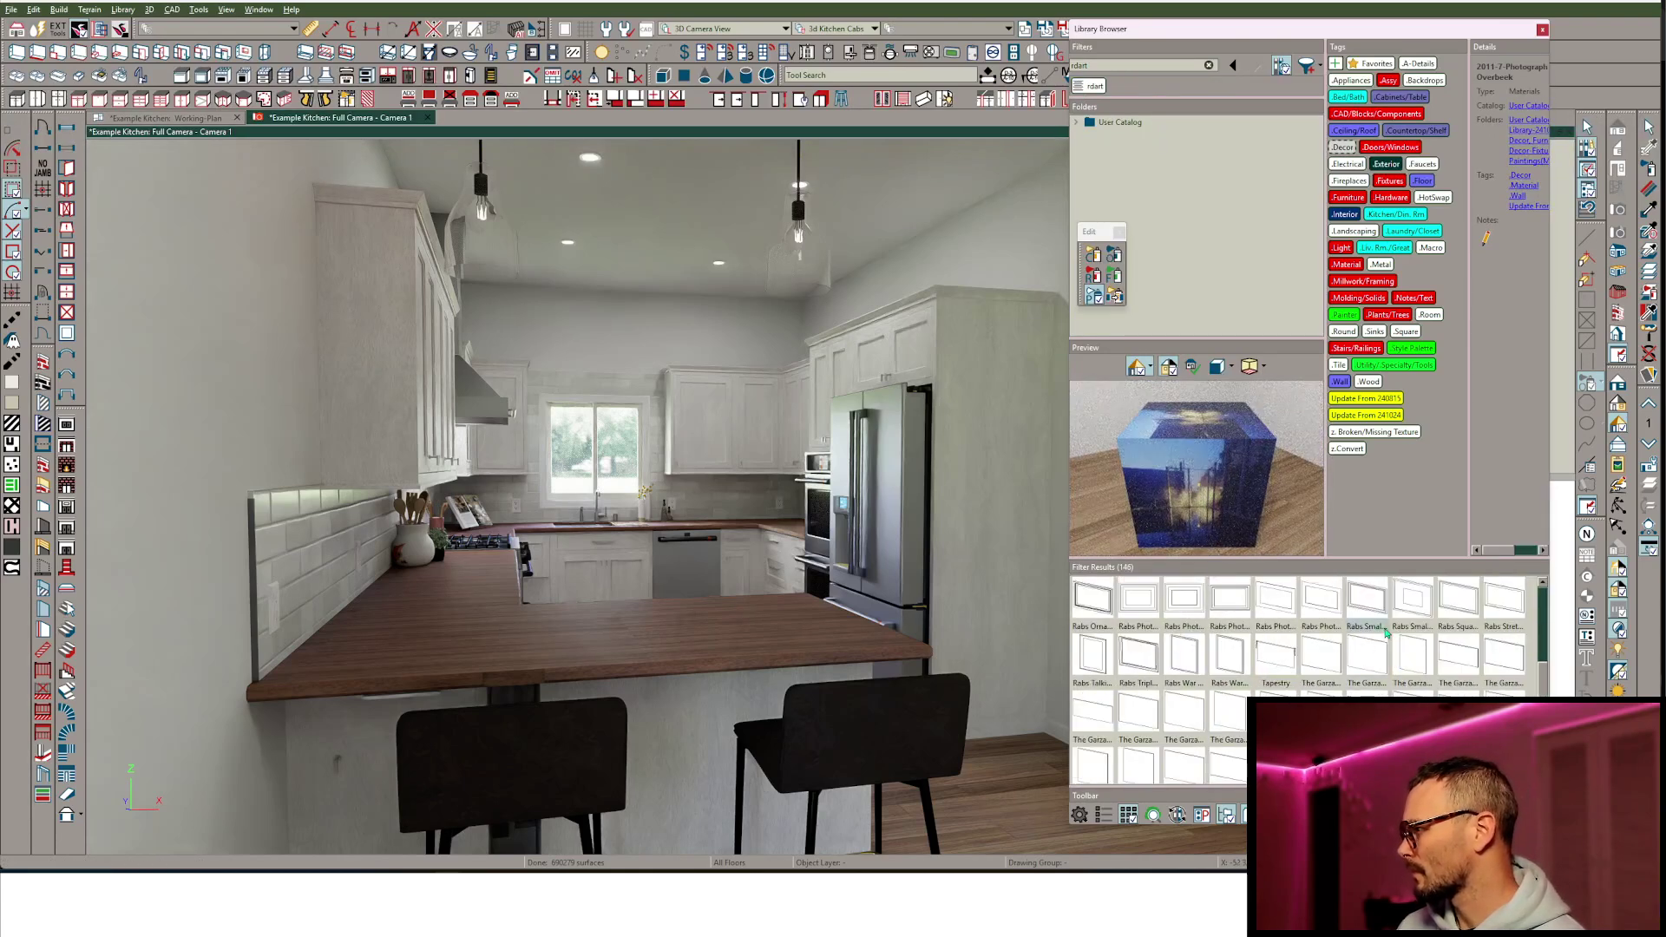
Hang the Rabs Square Frame picture on the hallway wall seen through the opening, adjust its position, and close the library.
left_click(1386, 627)
left_click(1449, 620)
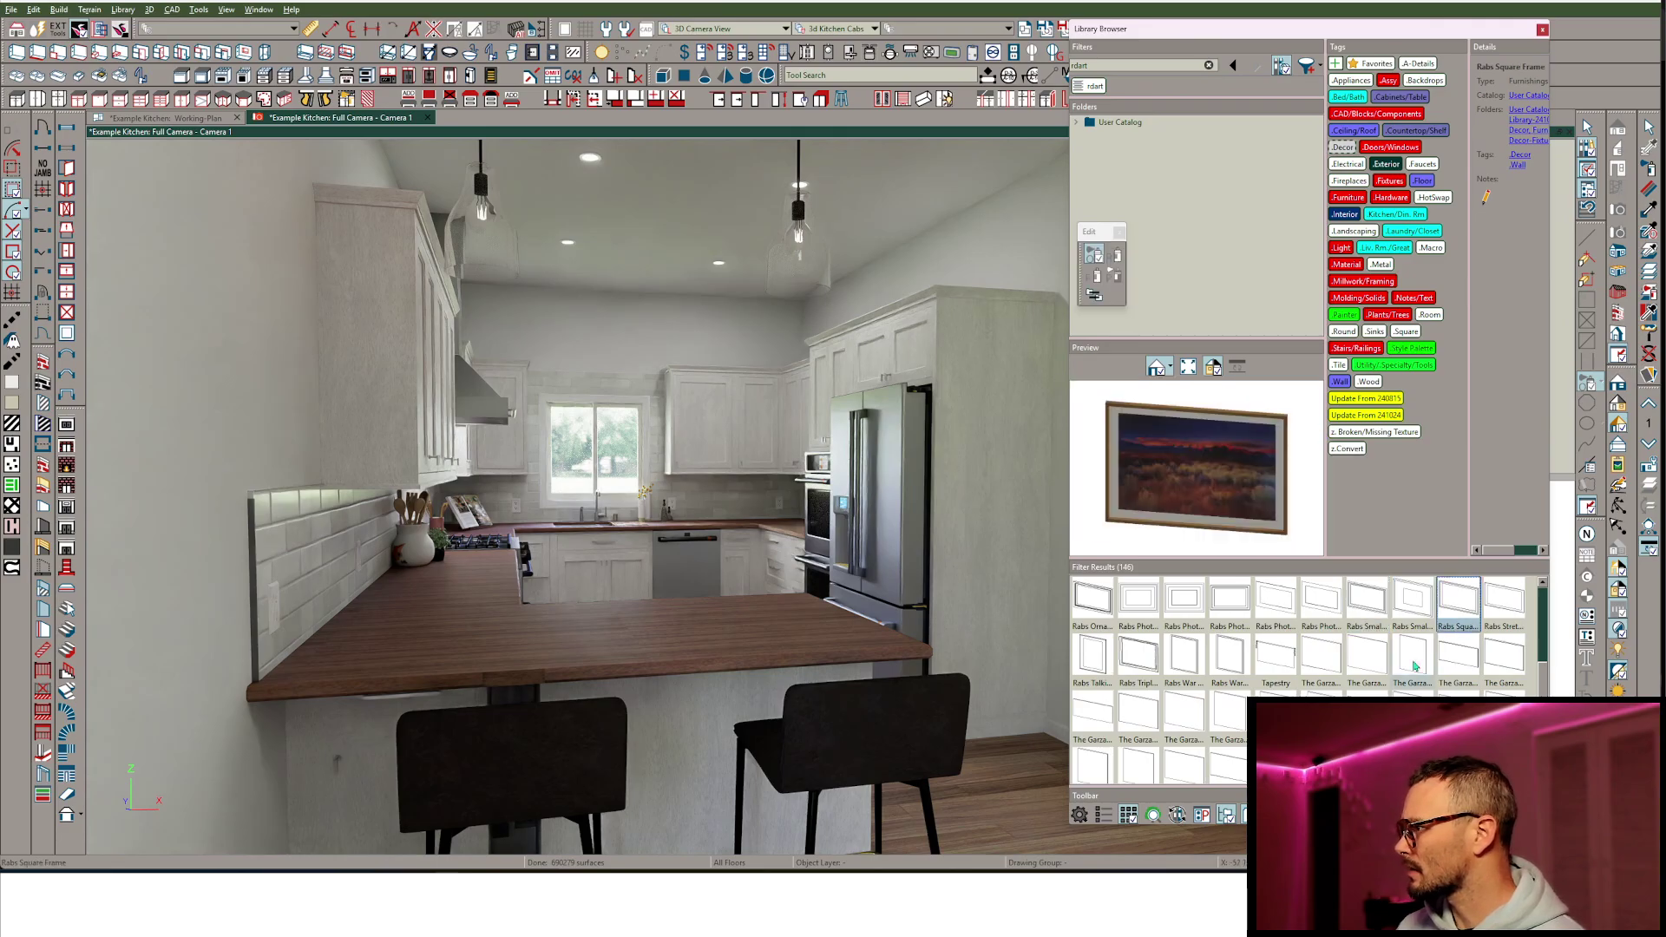
middle_click_drag(937, 434, 622, 416)
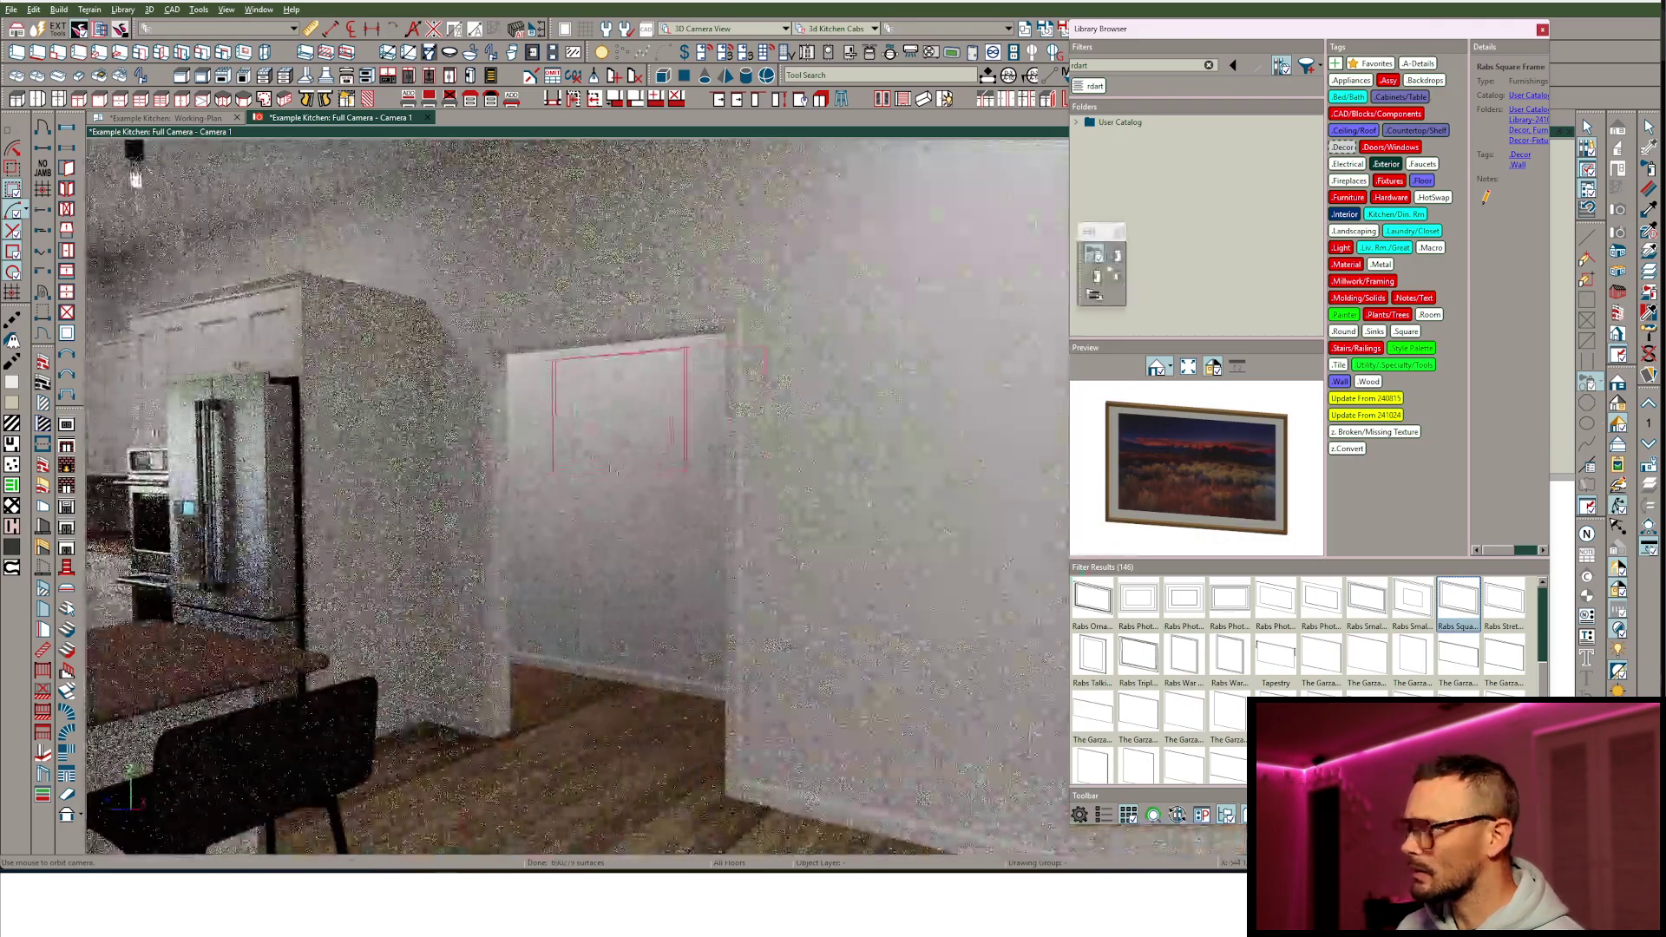
left_click(613, 448)
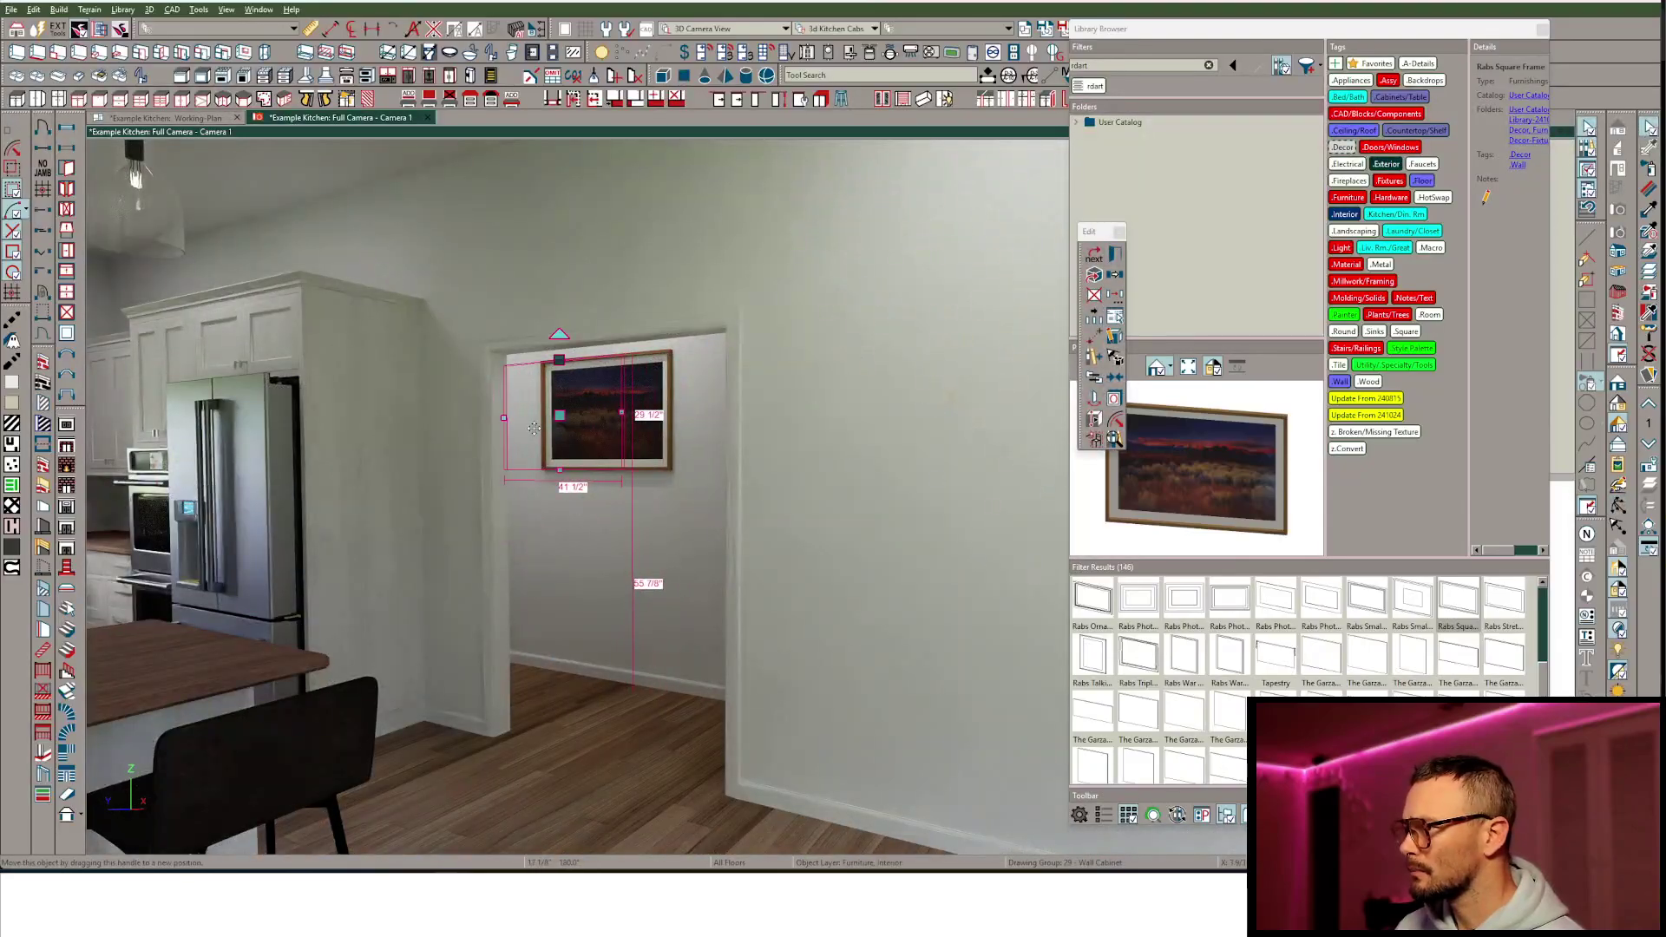
left_click_drag(534, 428, 532, 429)
middle_click_drag(533, 429, 902, 425)
left_click(1542, 30)
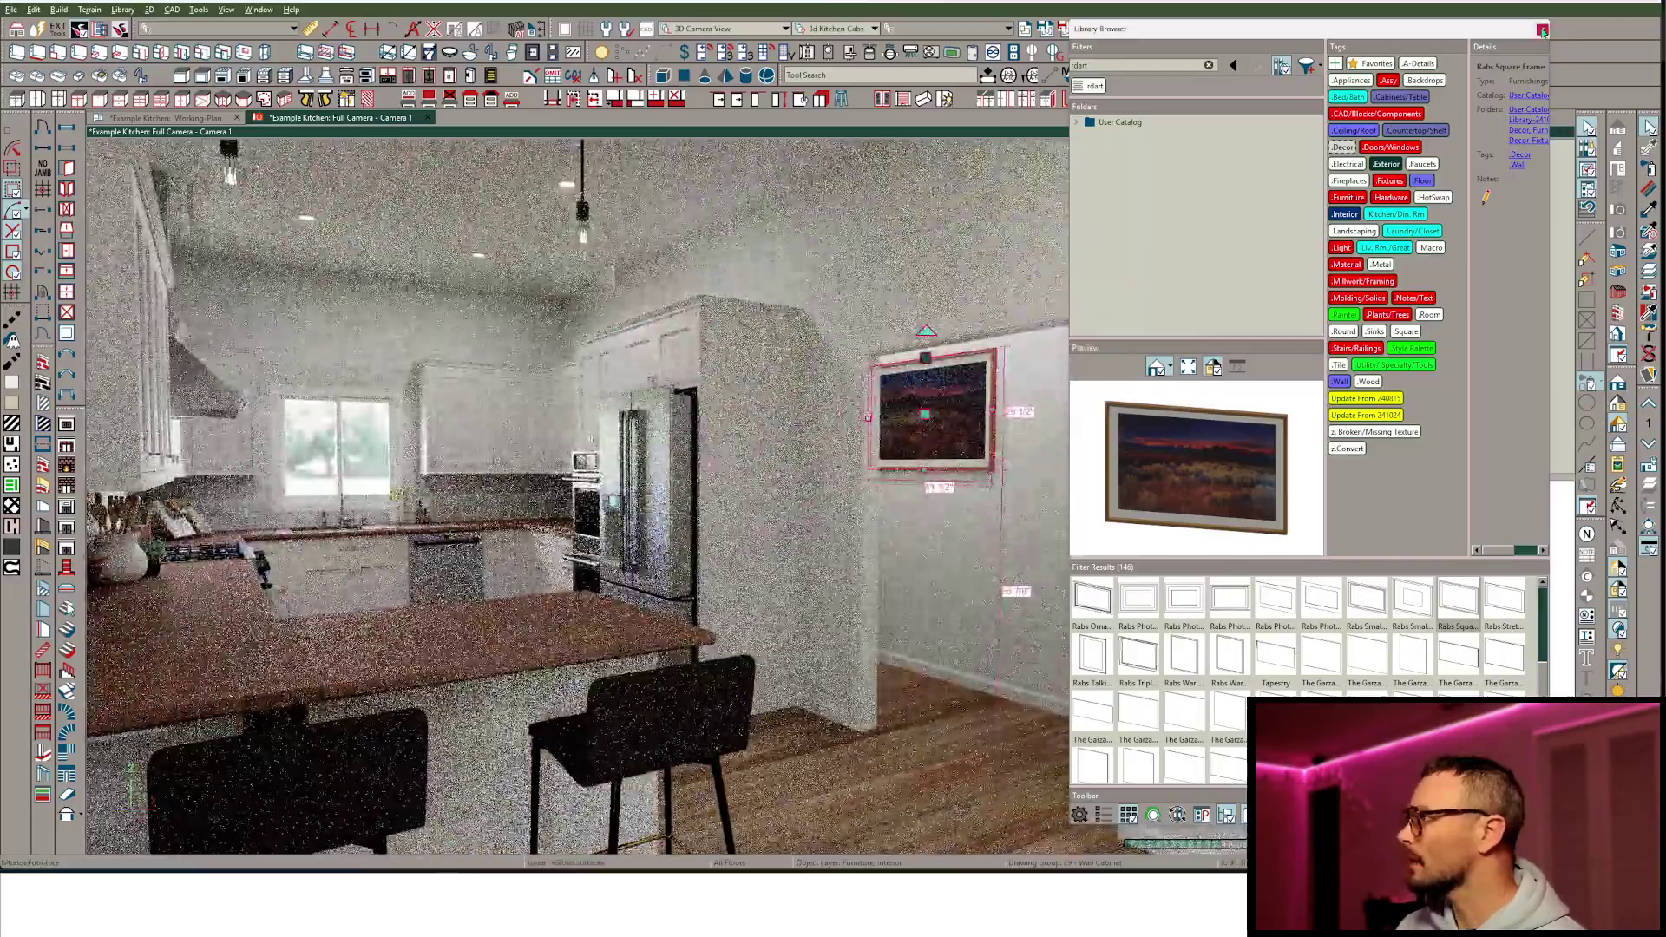
middle_click_drag(651, 312, 741, 309)
key("Escape")
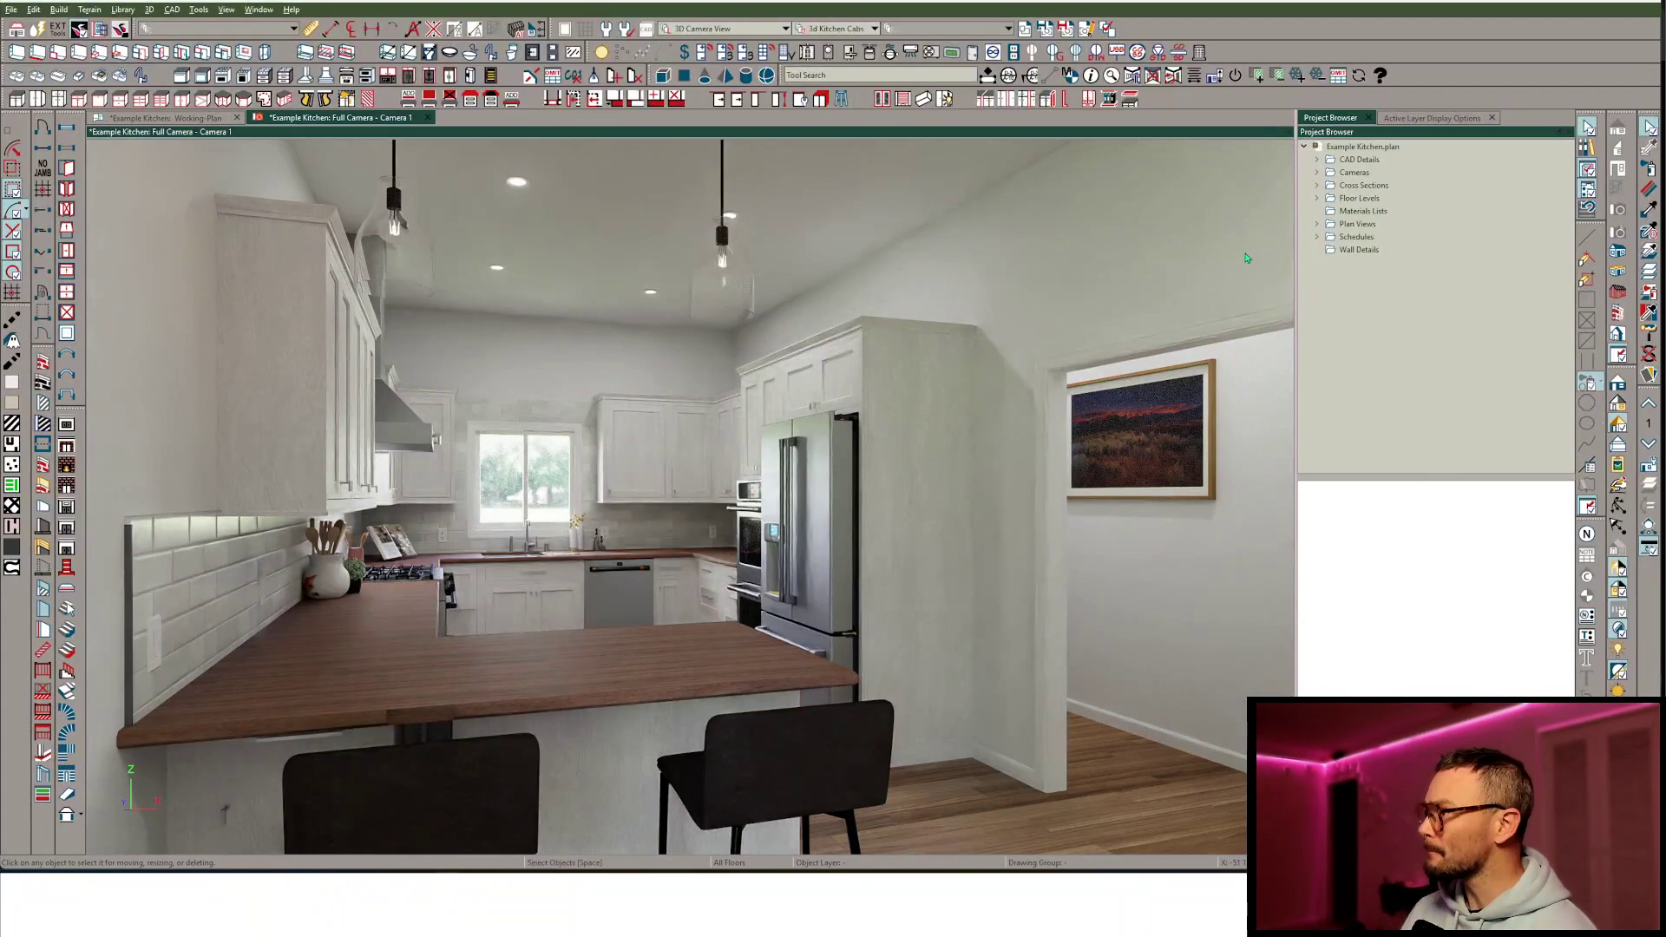
Capture a screenshot of the full kitchen camera view and upload it to the KREA Enhancer in Chrome.
key("super+shift+s")
left_click_drag(1286, 140, 106, 836)
key("alt+Tab")
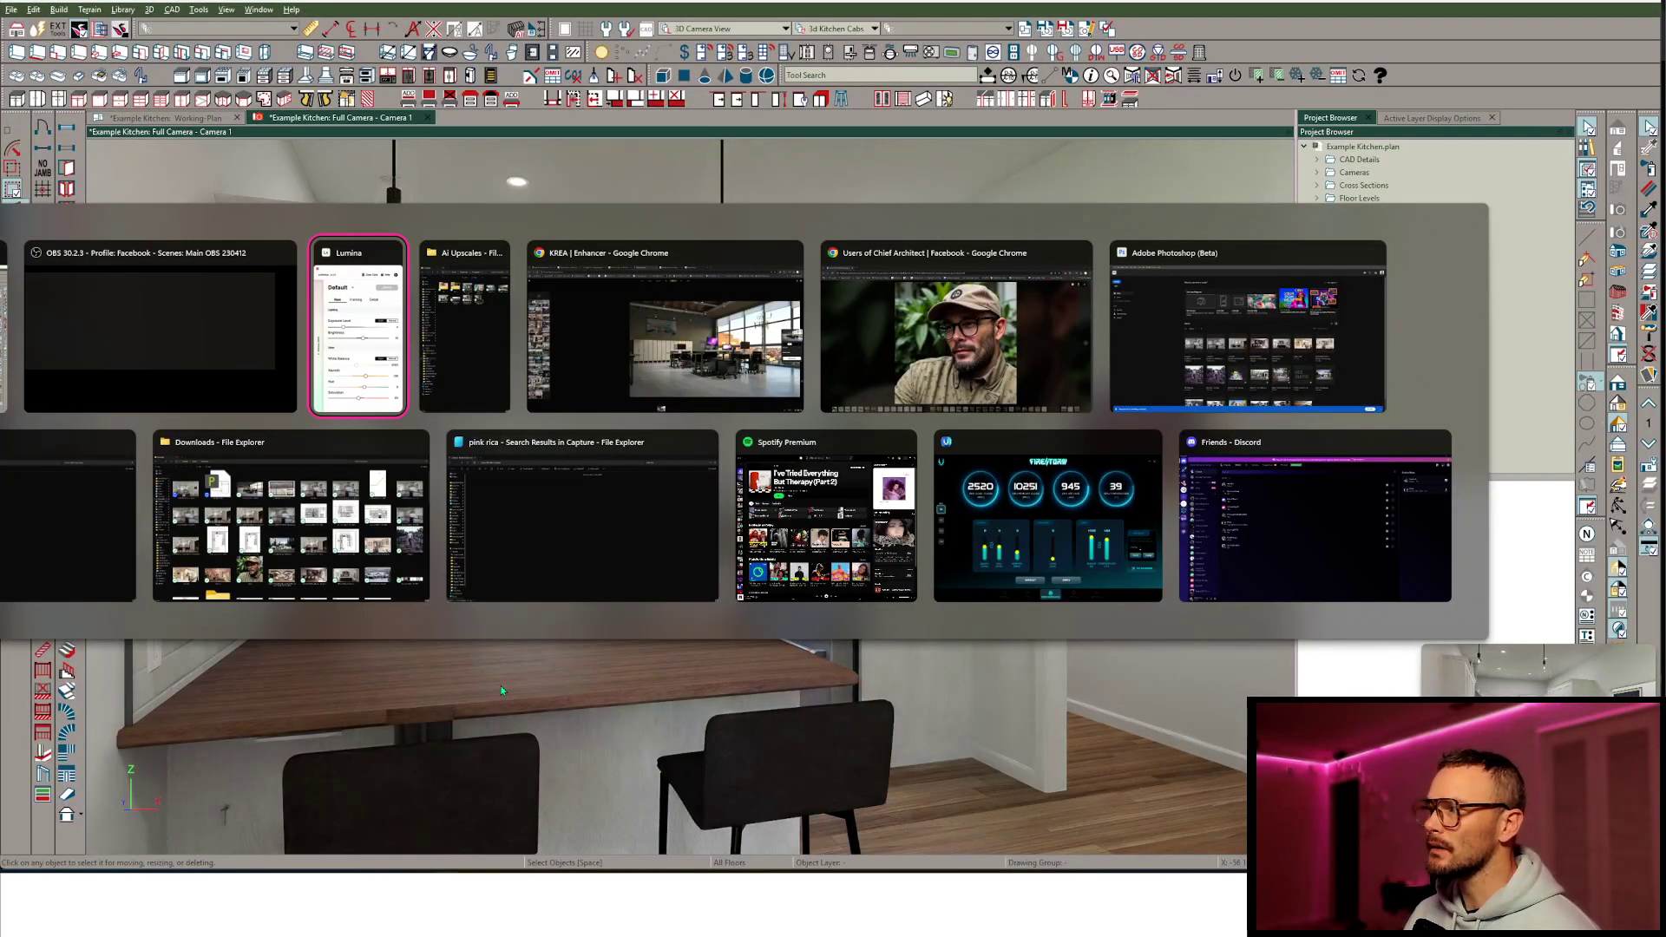
key("alt+Tab")
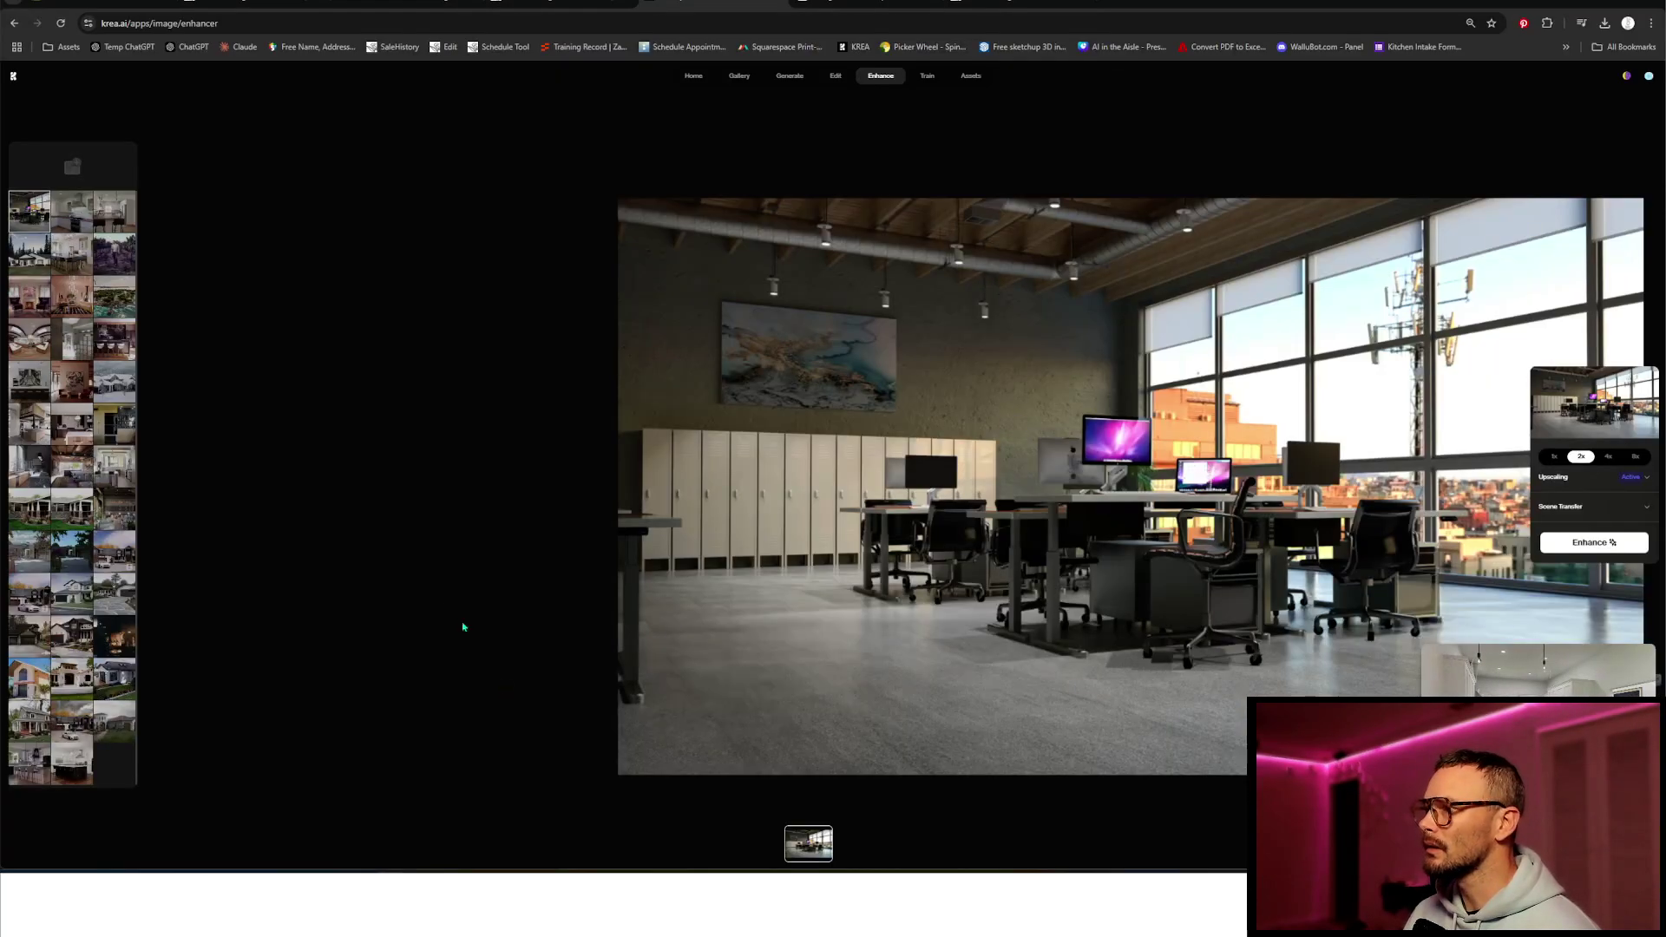
left_click(93, 179)
left_click(156, 119)
left_click(877, 458)
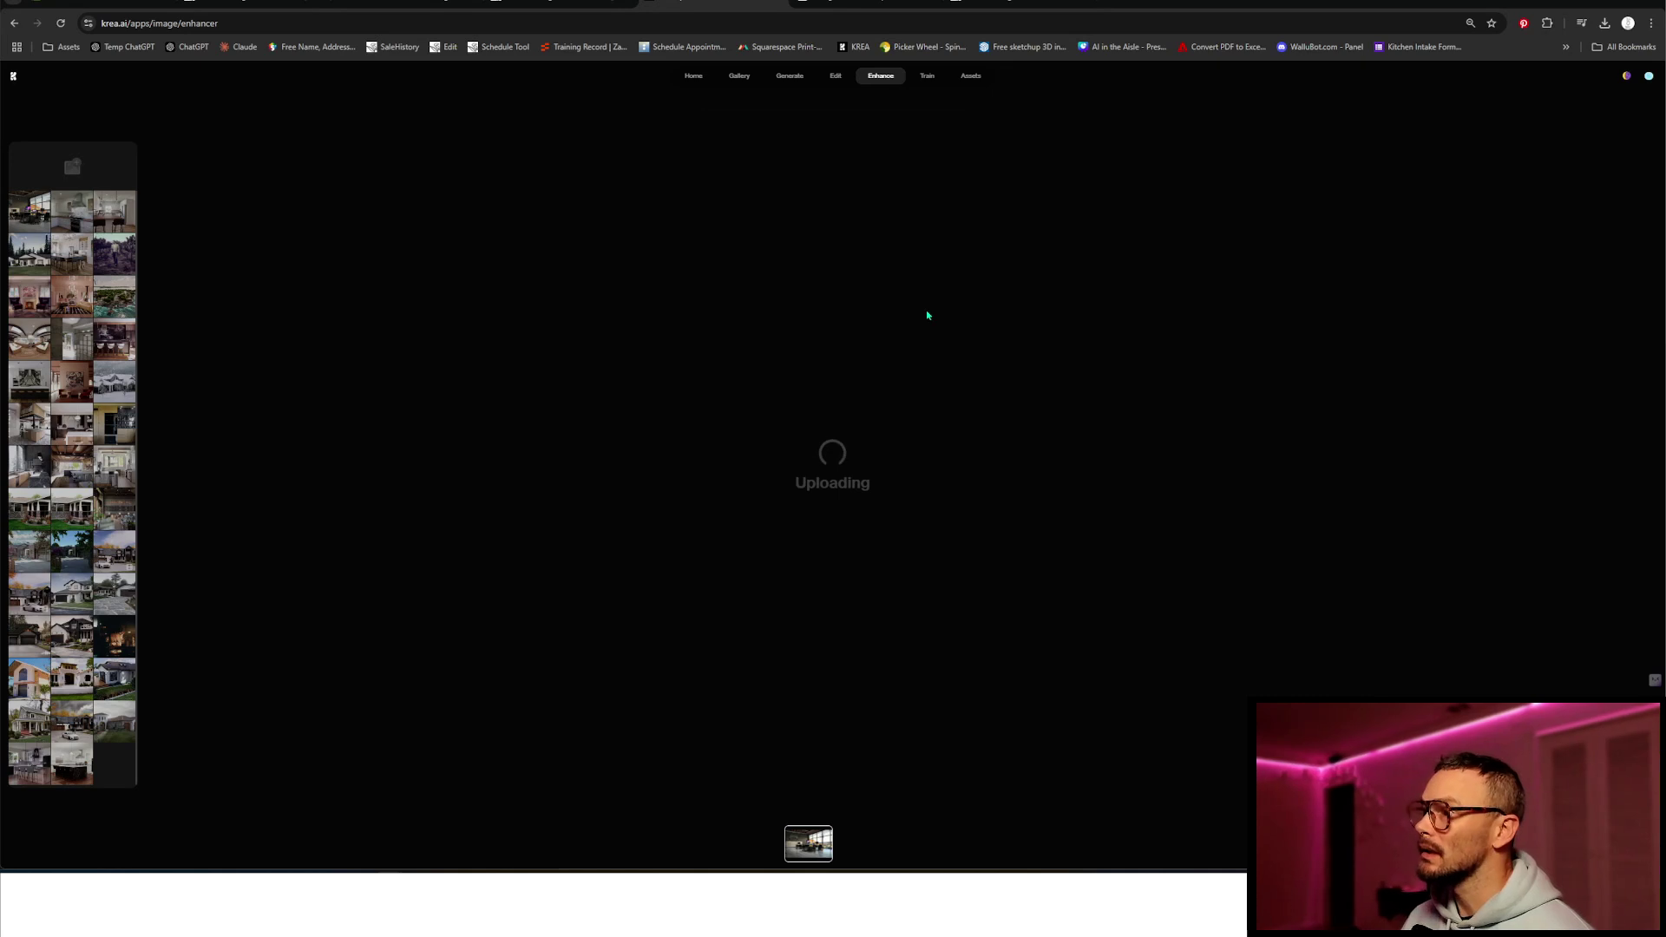
key("alt+Tab")
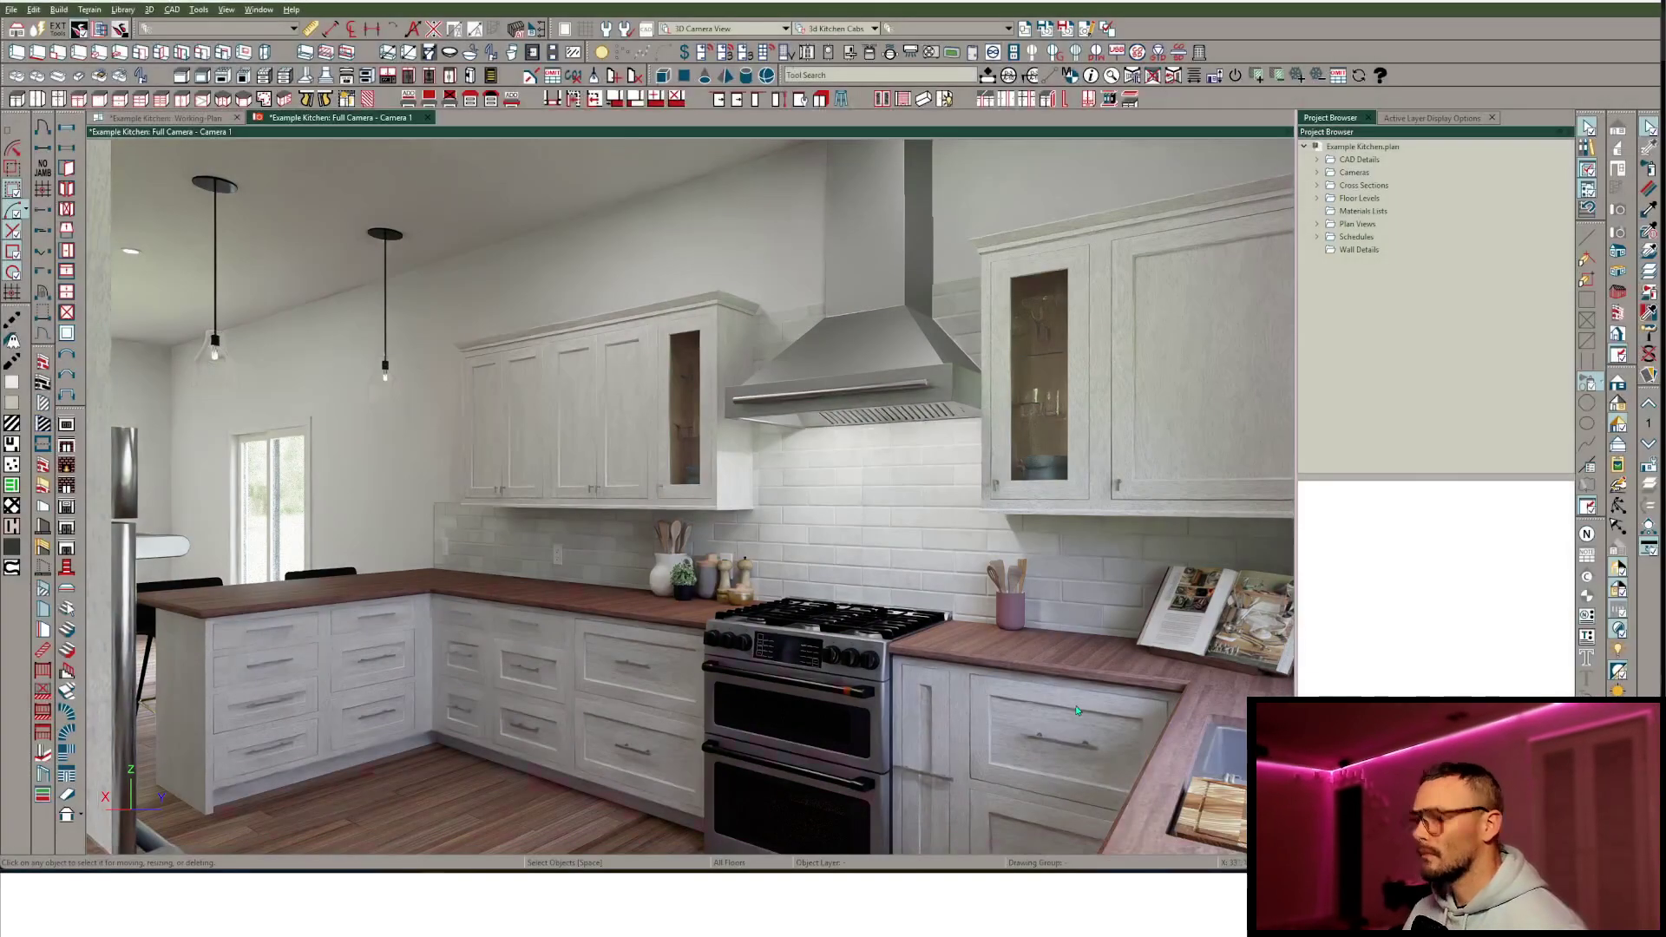
key("alt+Tab")
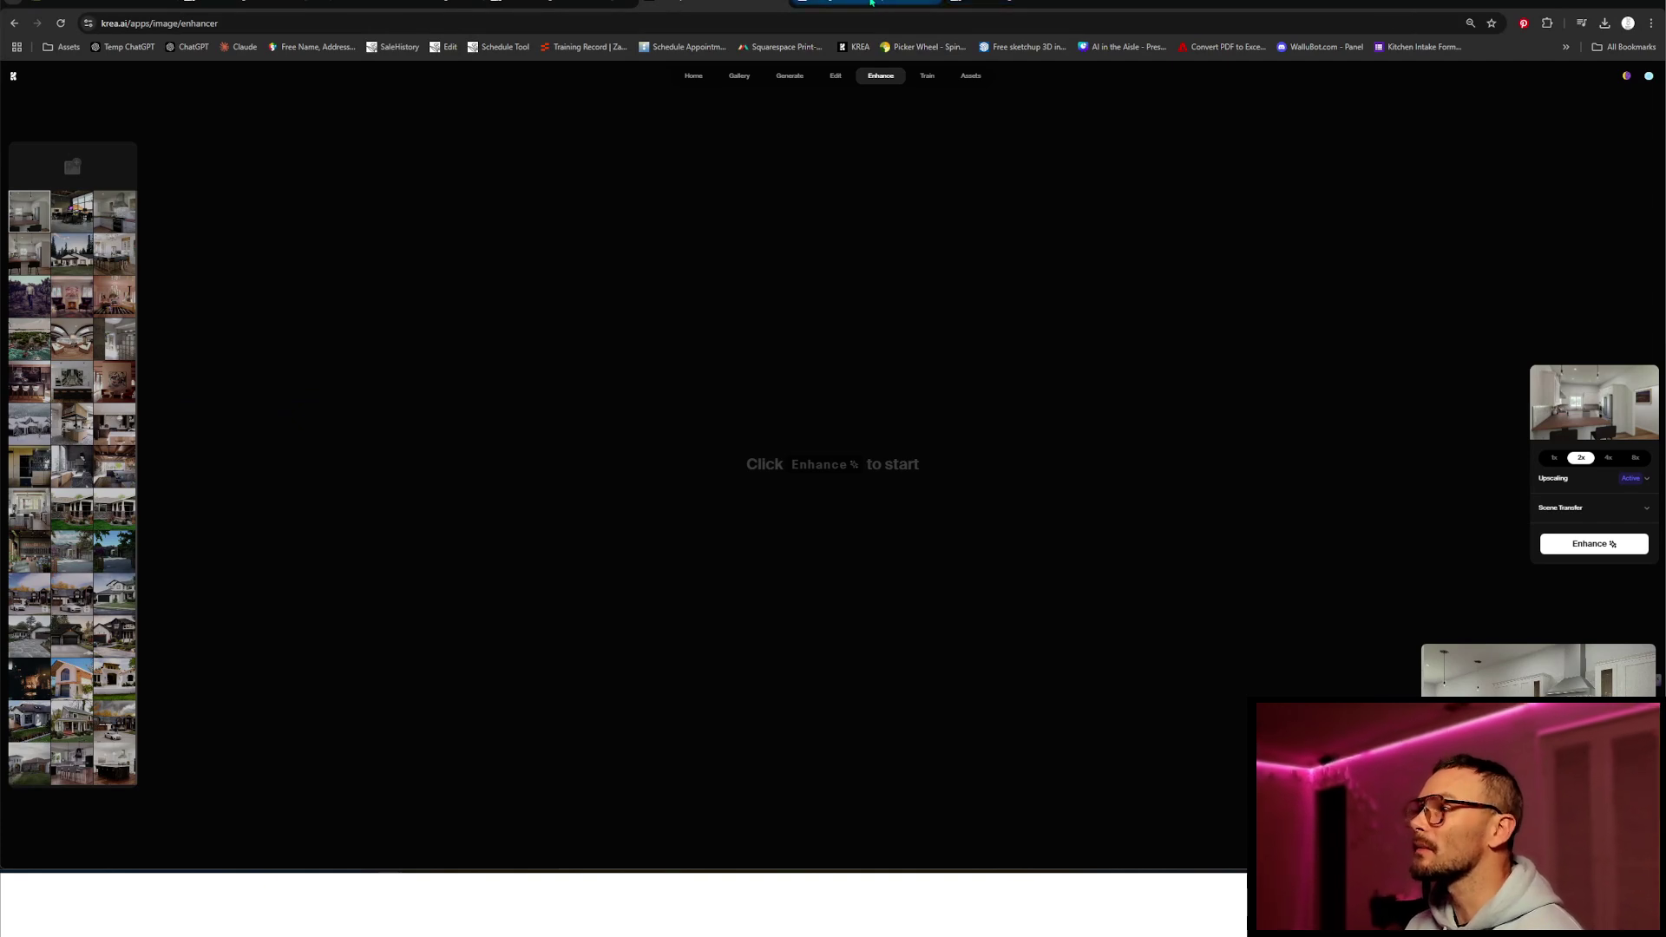
left_click(855, 3)
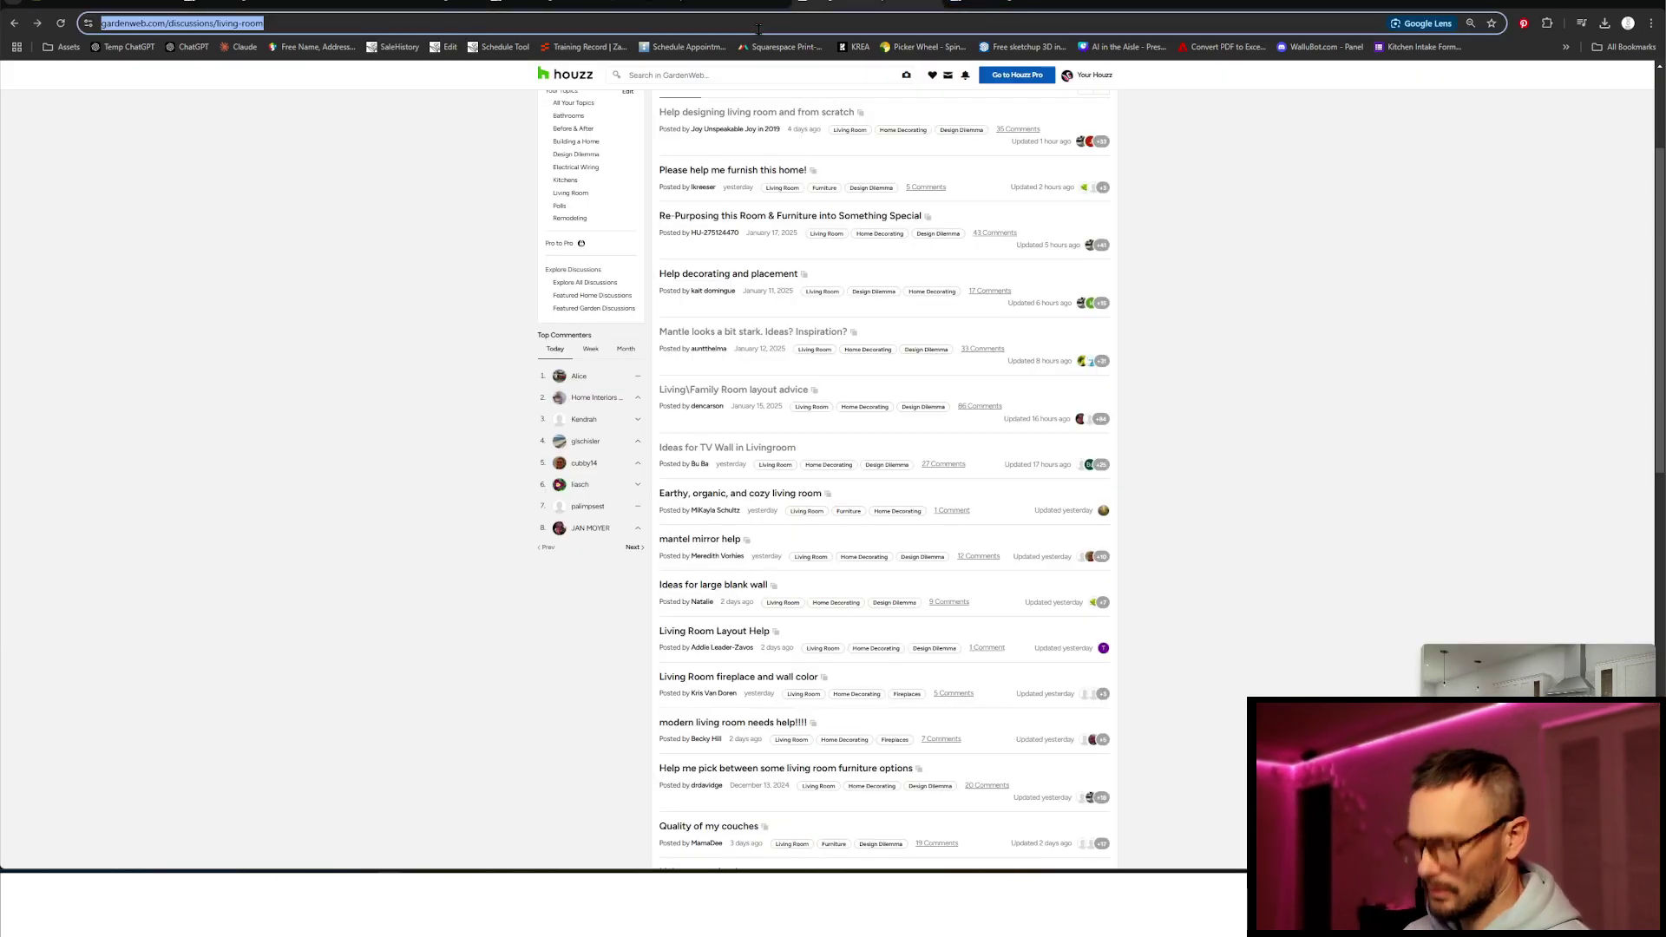
type("krea")
key("Return")
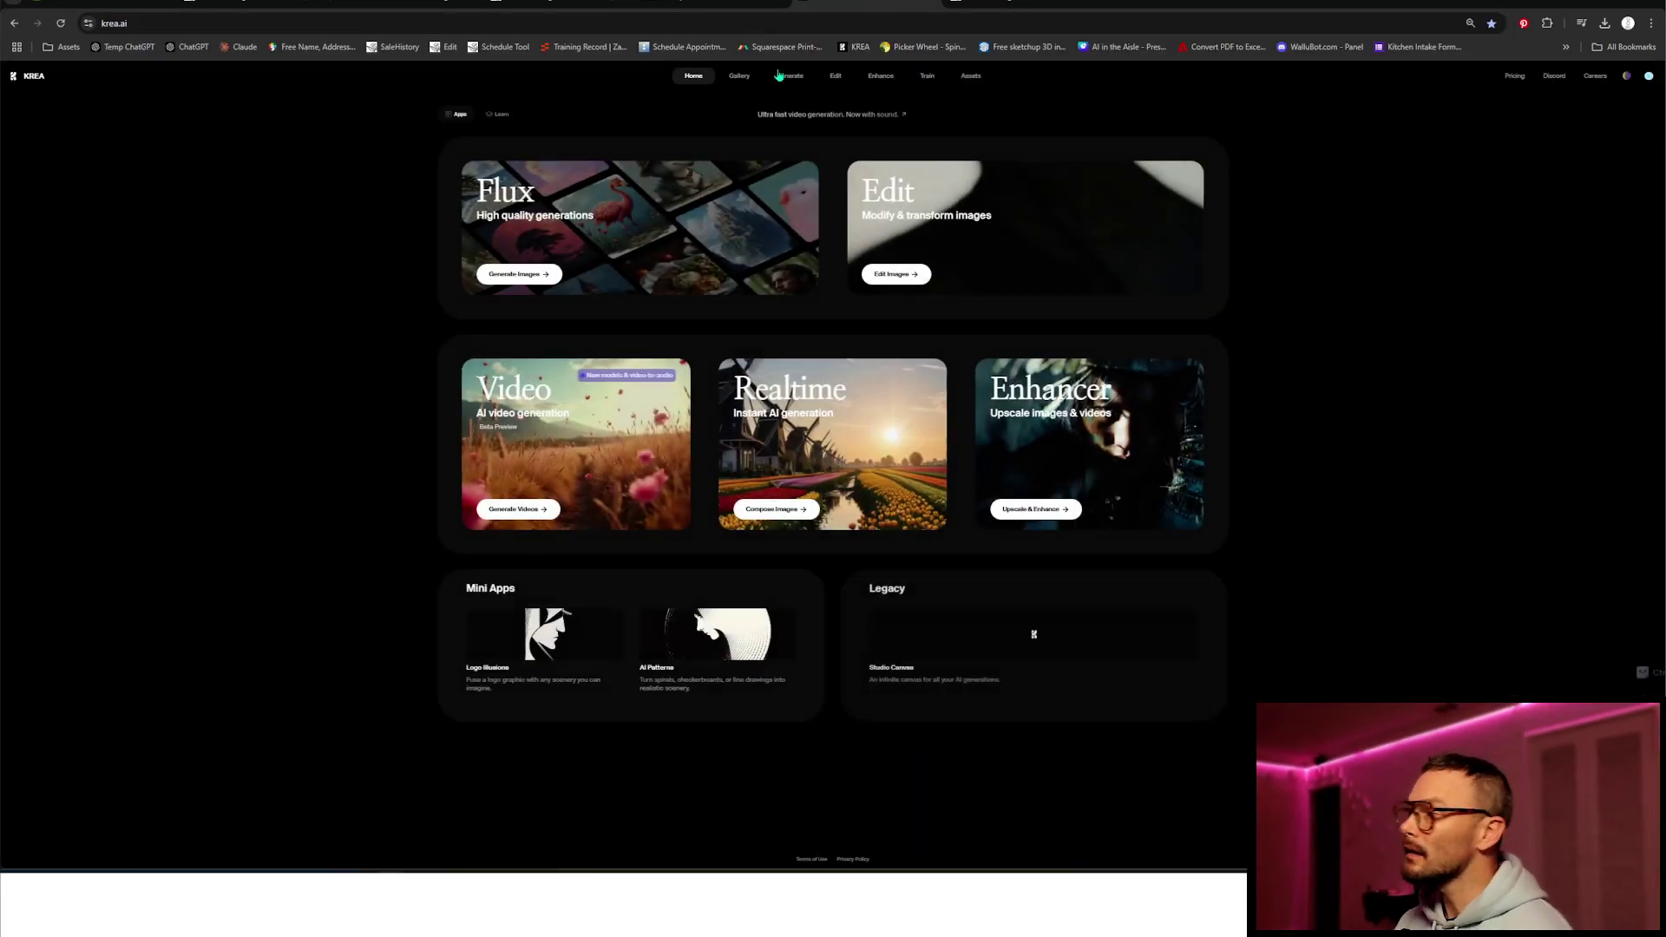
left_click(874, 81)
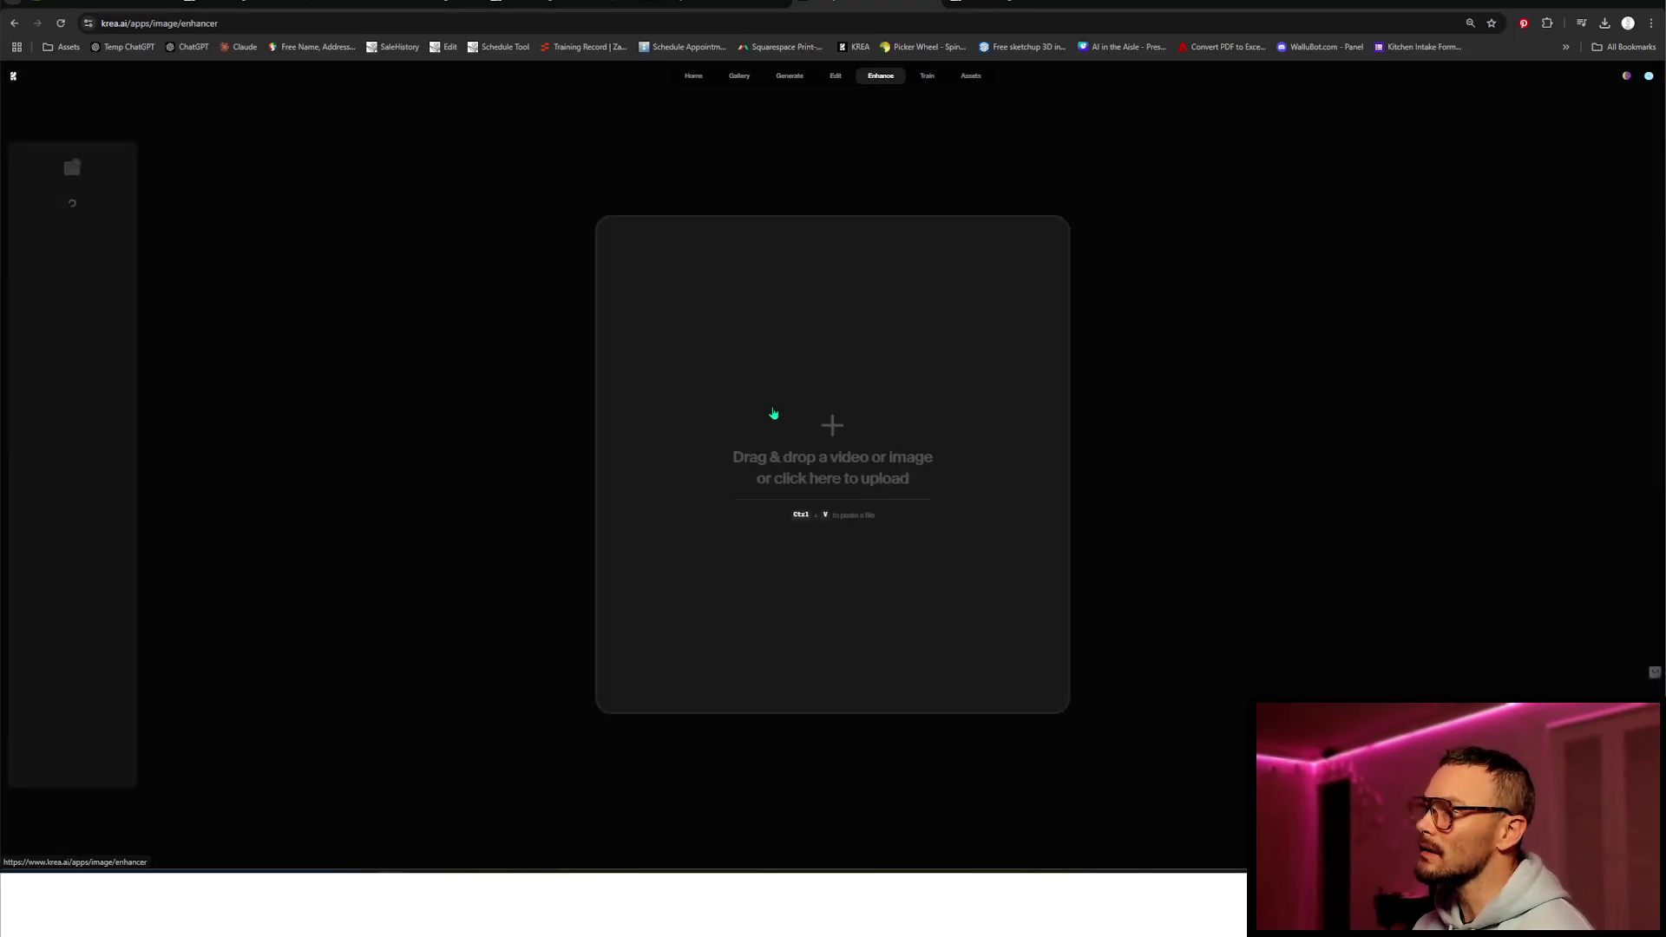
left_click(802, 440)
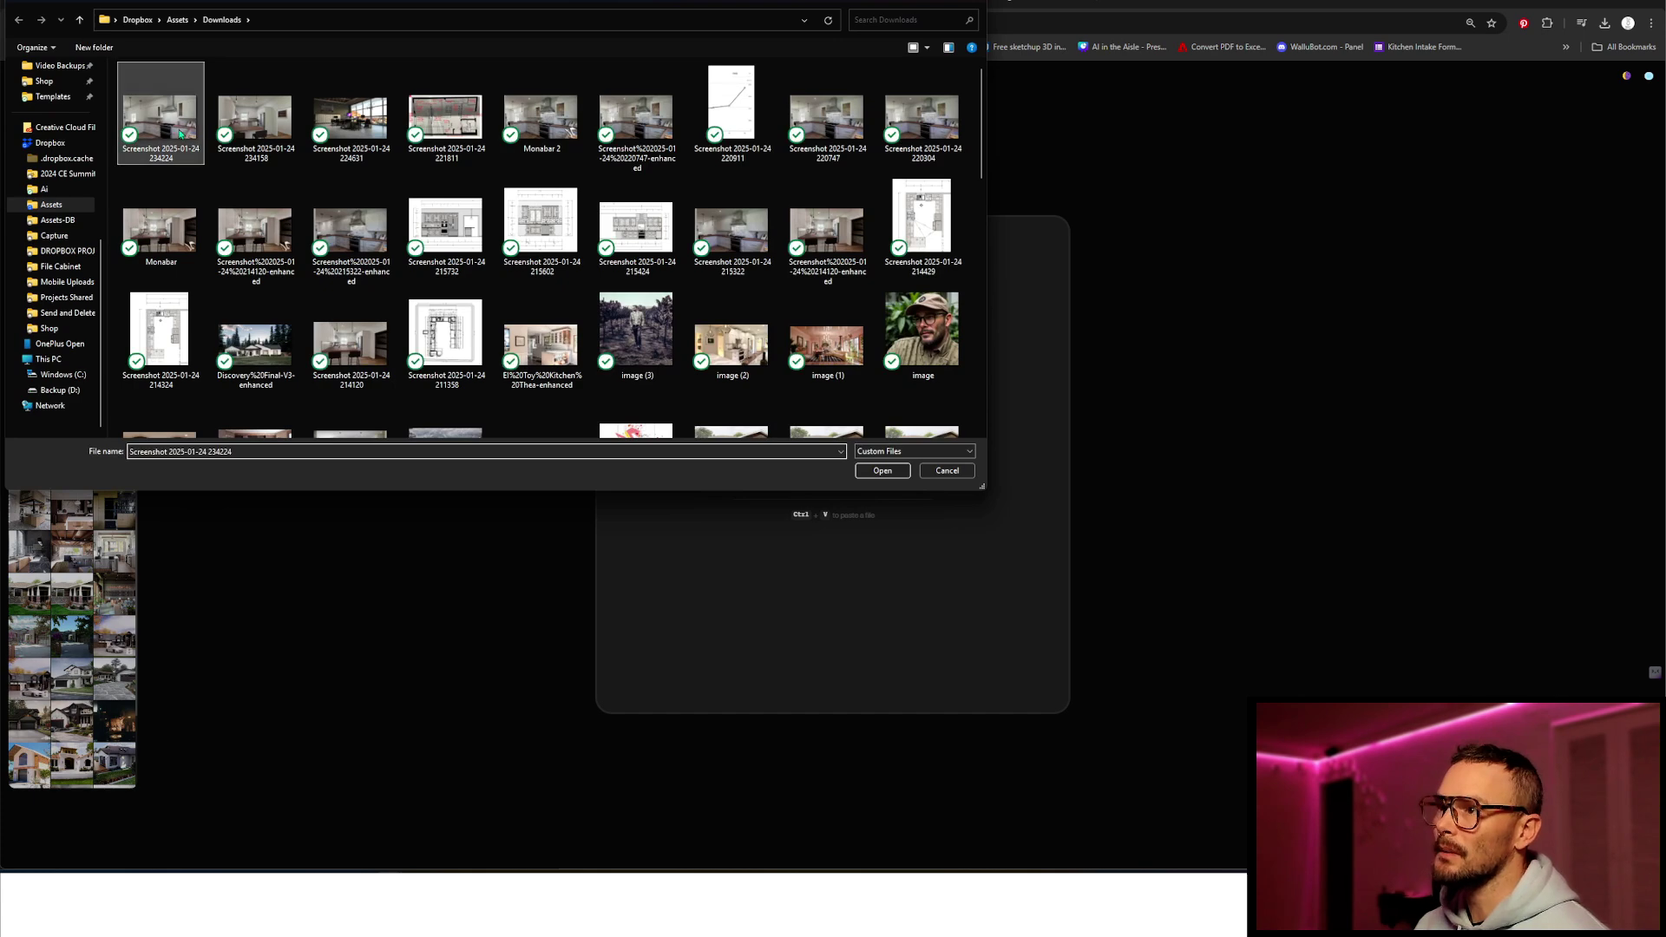
double_click(180, 132)
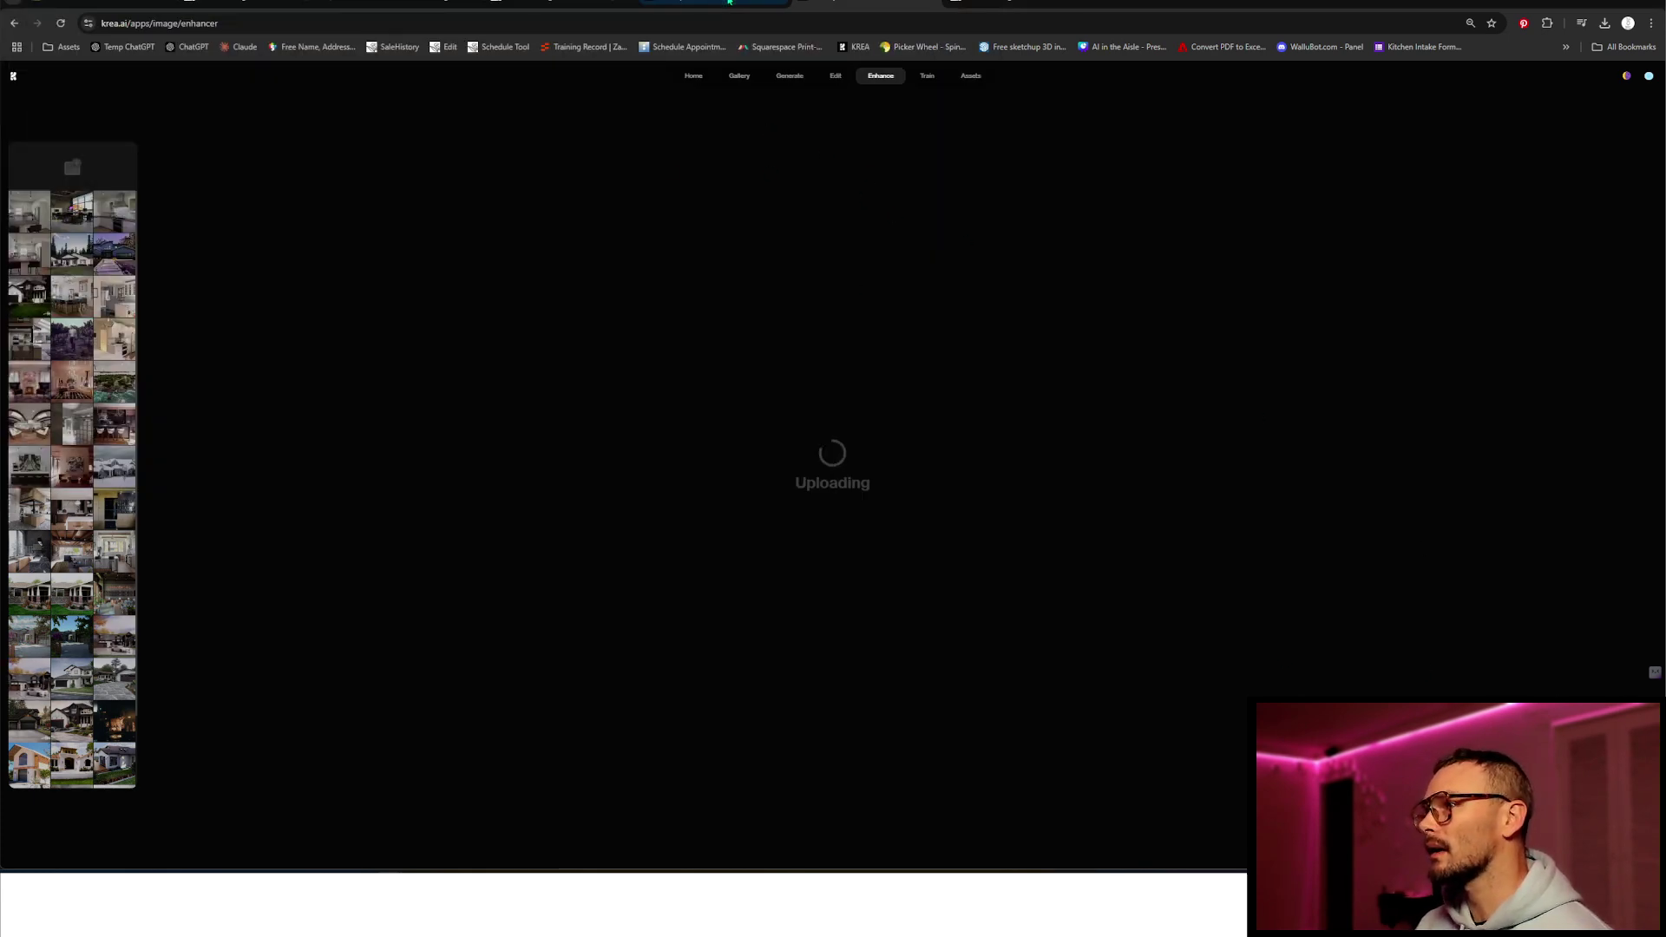
Switch back to Chief Architect and open the Working-Plan floor plan view of Example Kitchen.
key("alt+Tab")
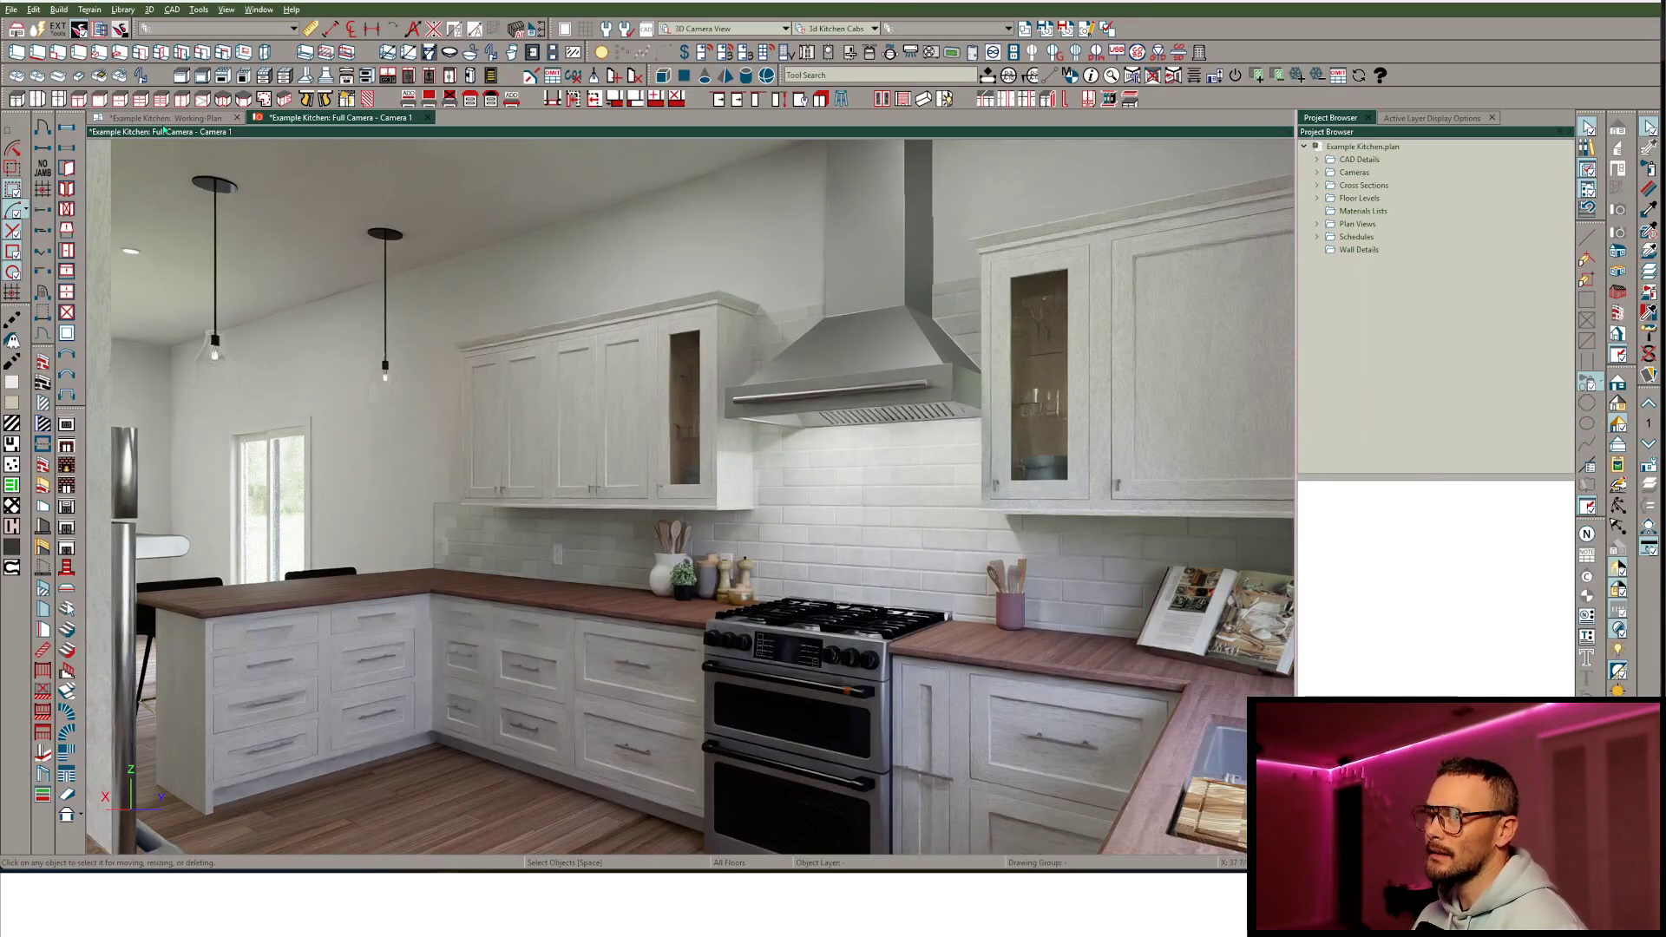
left_click(165, 118)
scroll(556, 300, "up", 1)
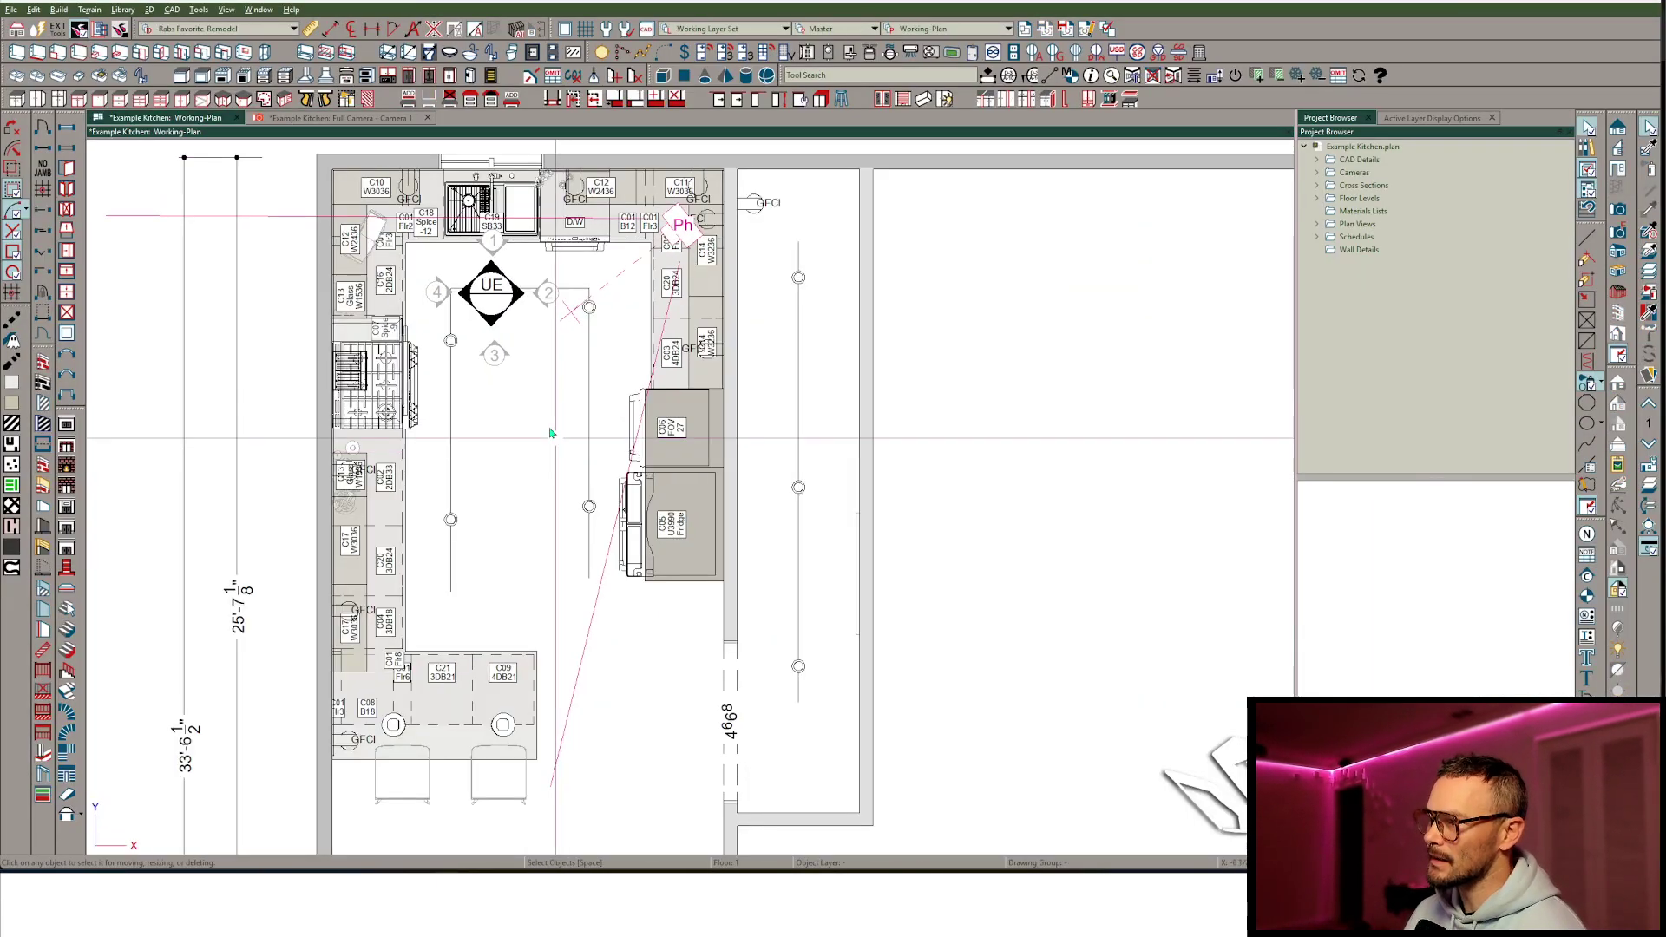
Move wall elevation camera 2 down into the open kitchen floor area and open its elevation view.
left_click(556, 301)
mouse_move(549, 295)
left_mouse_down()
mouse_move(549, 364)
mouse_move(503, 430)
left_mouse_up()
double_click(548, 429)
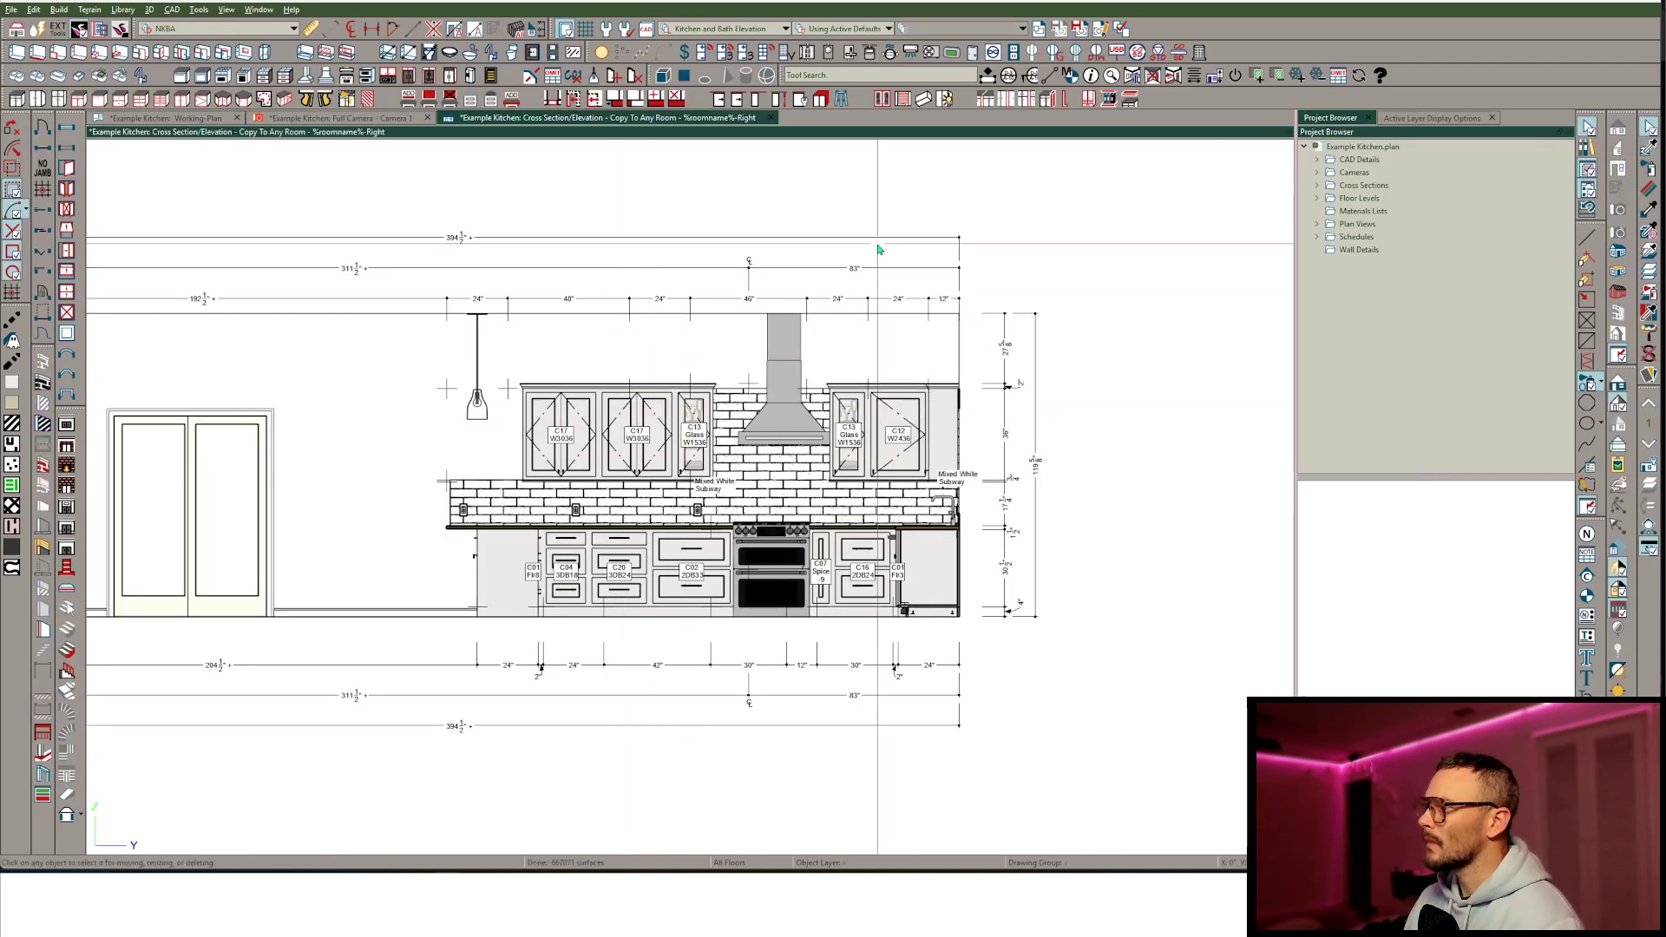
Delete the existing dimensions in the range-wall elevation and regenerate them with automatic elevation dimensions.
middle_click_drag(584, 392, 747, 408)
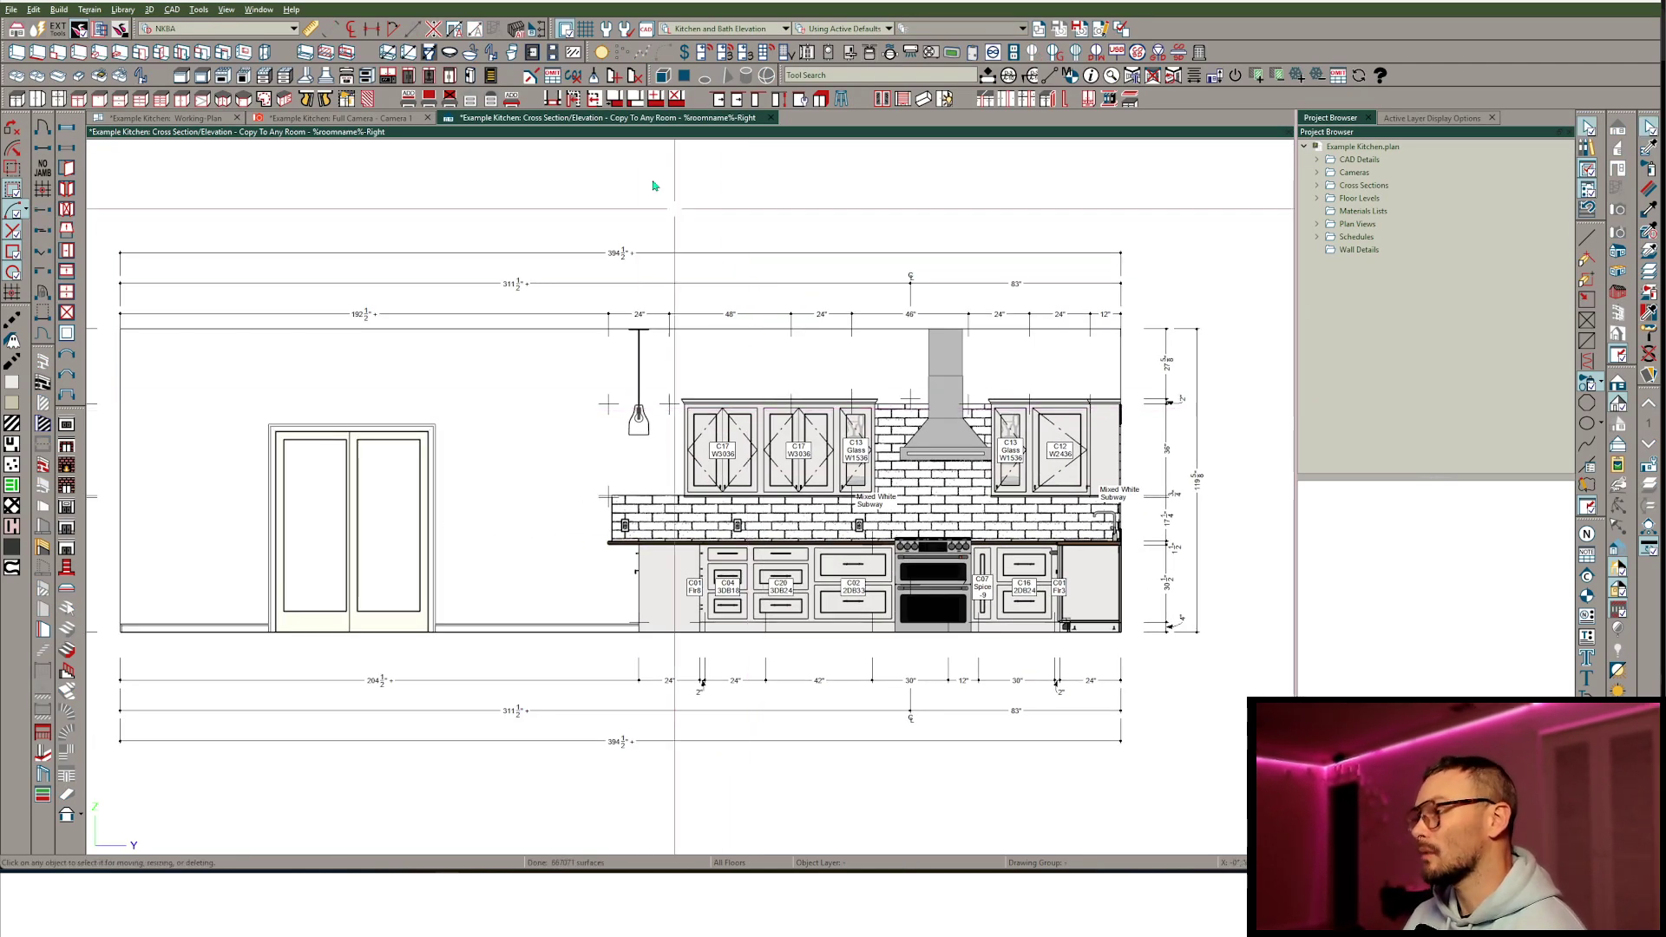
left_click(434, 29)
left_click(454, 28)
scroll(800, 465, "down", 3)
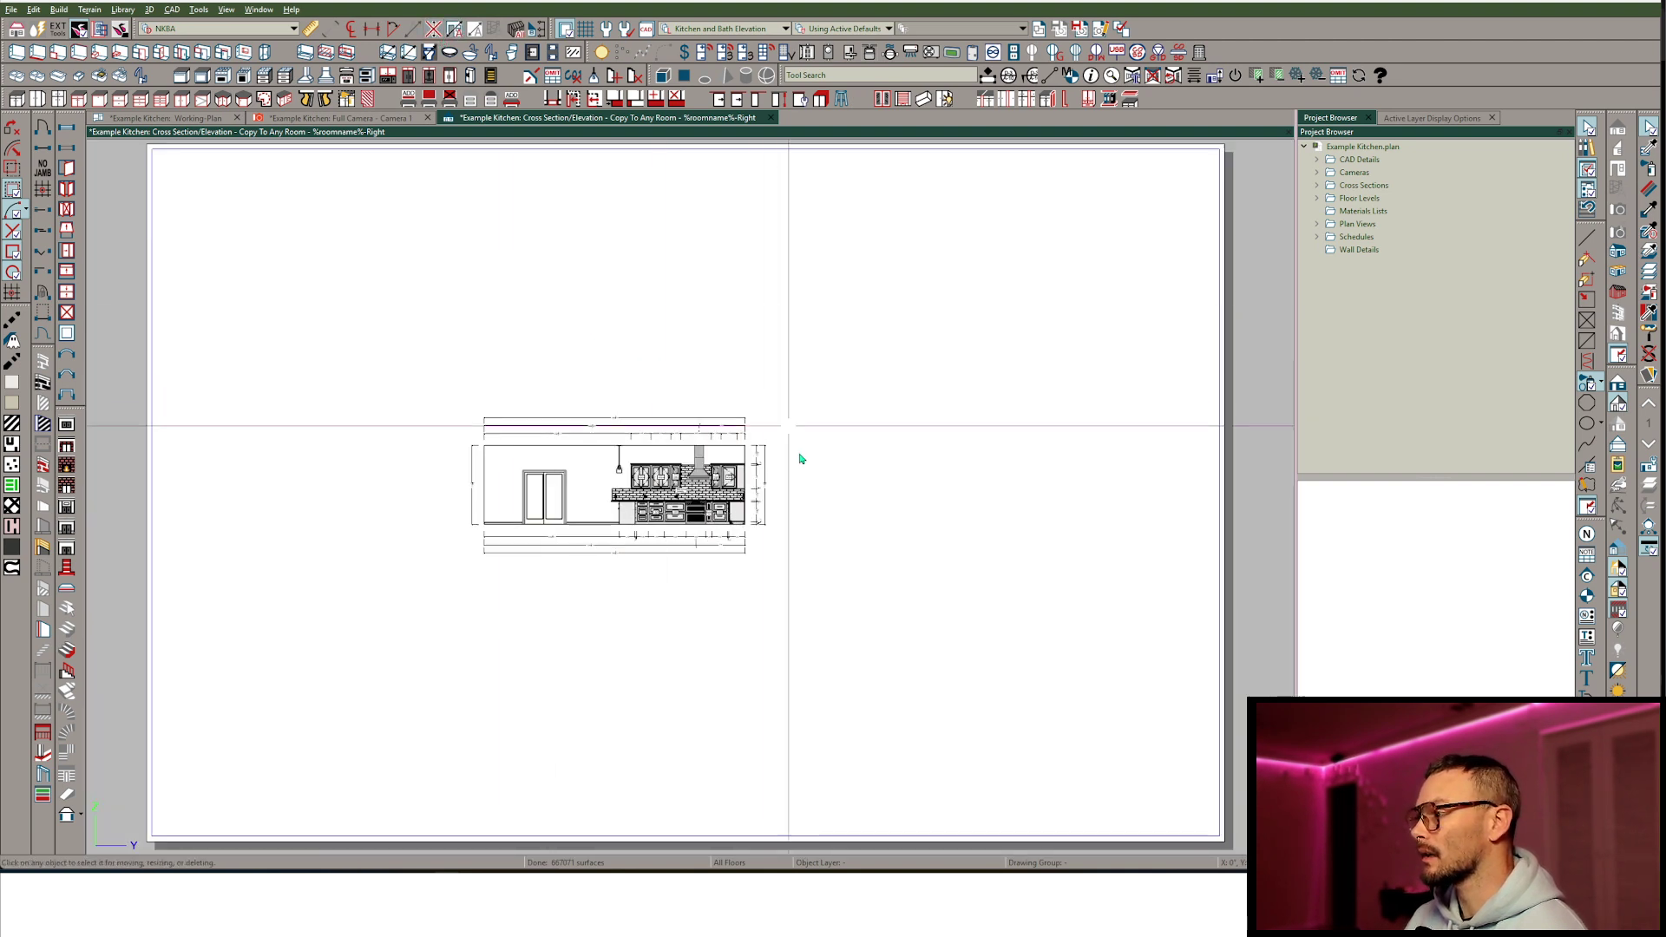
scroll(707, 484, "up", 5)
scroll(524, 425, "up", 1)
middle_click_drag(522, 439, 666, 458)
scroll(666, 457, "down", 2)
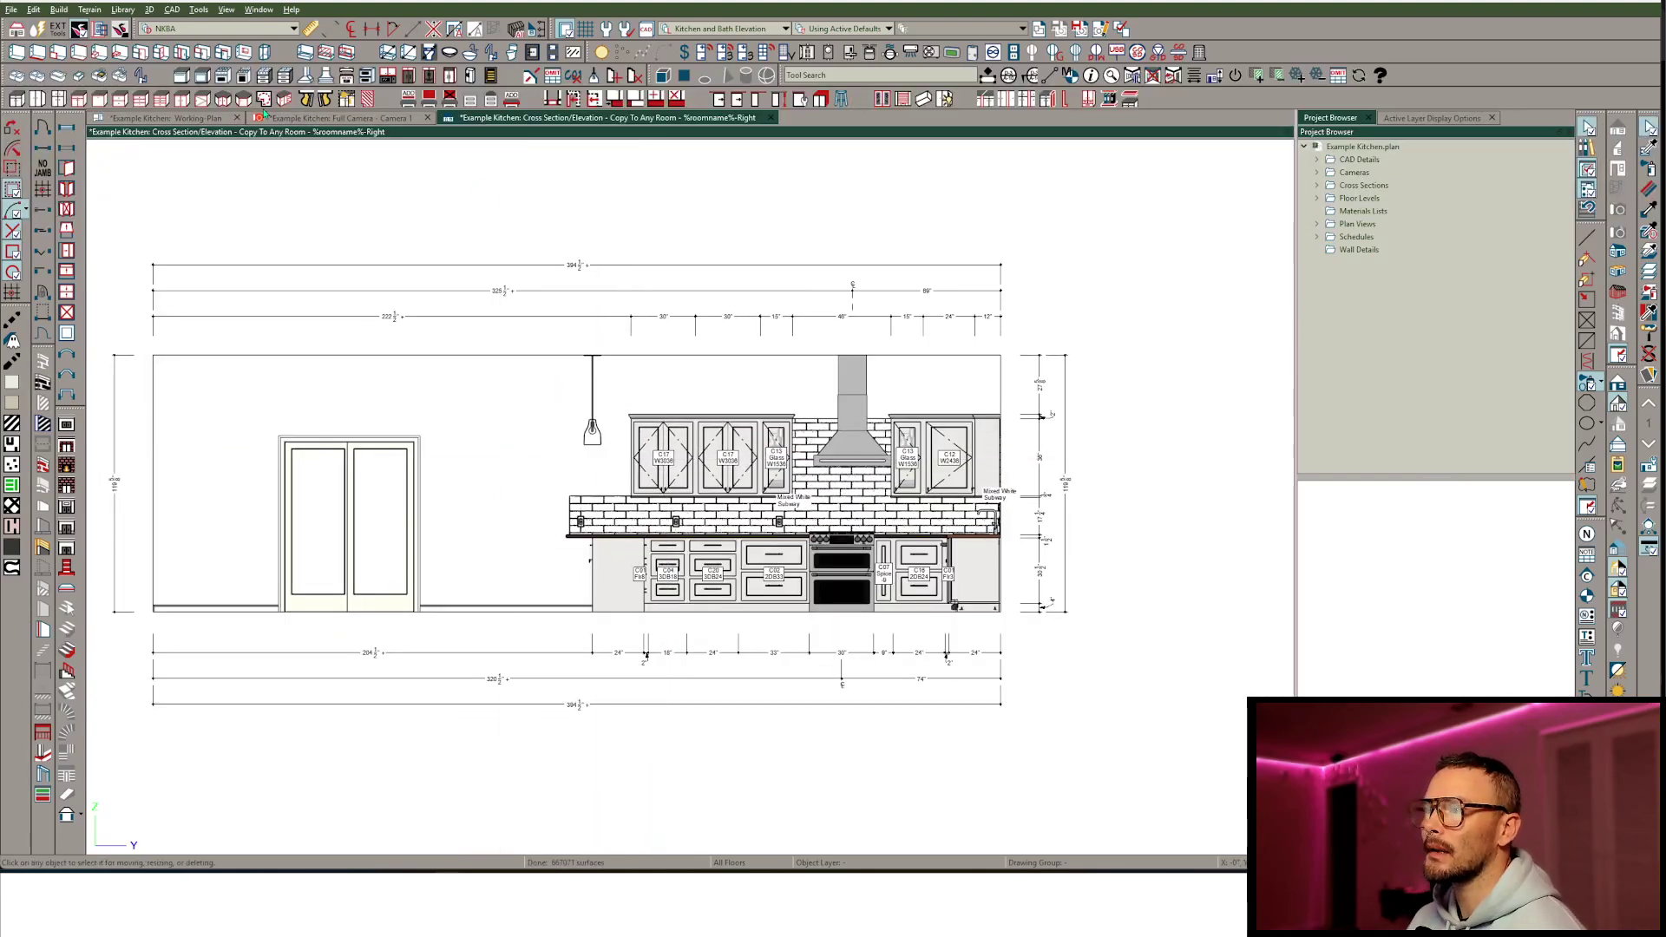
Open wall elevation camera 3 from the Working-Plan view and regenerate the automatic dimensions on the sink-wall elevation.
left_click(184, 119)
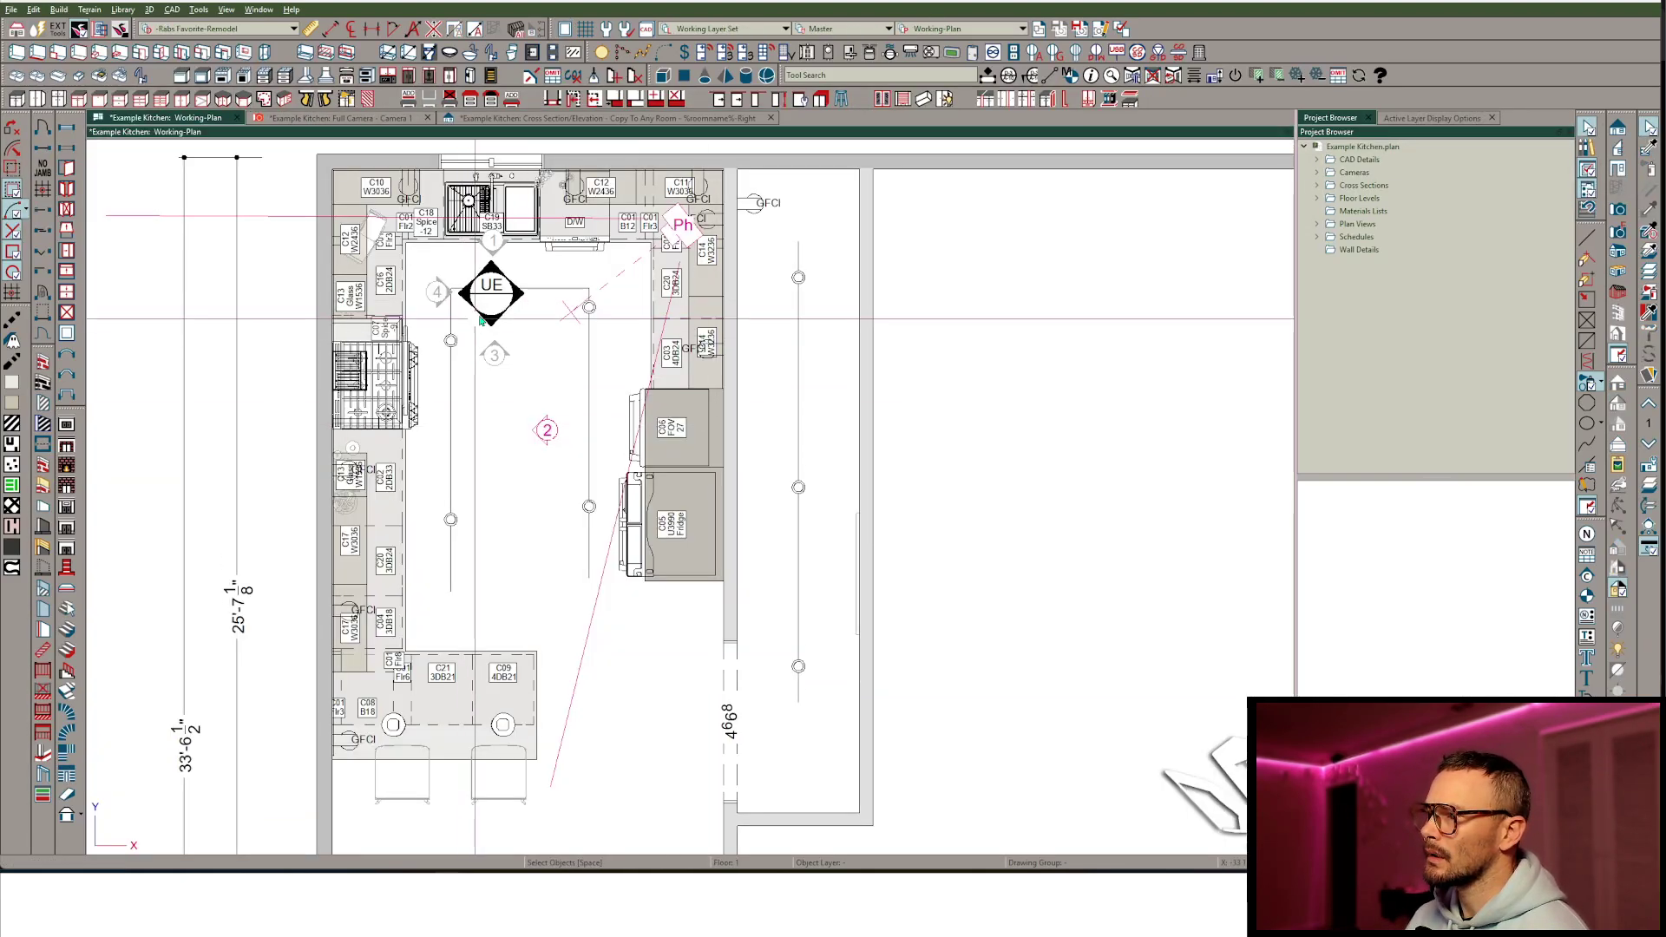
left_click(496, 365)
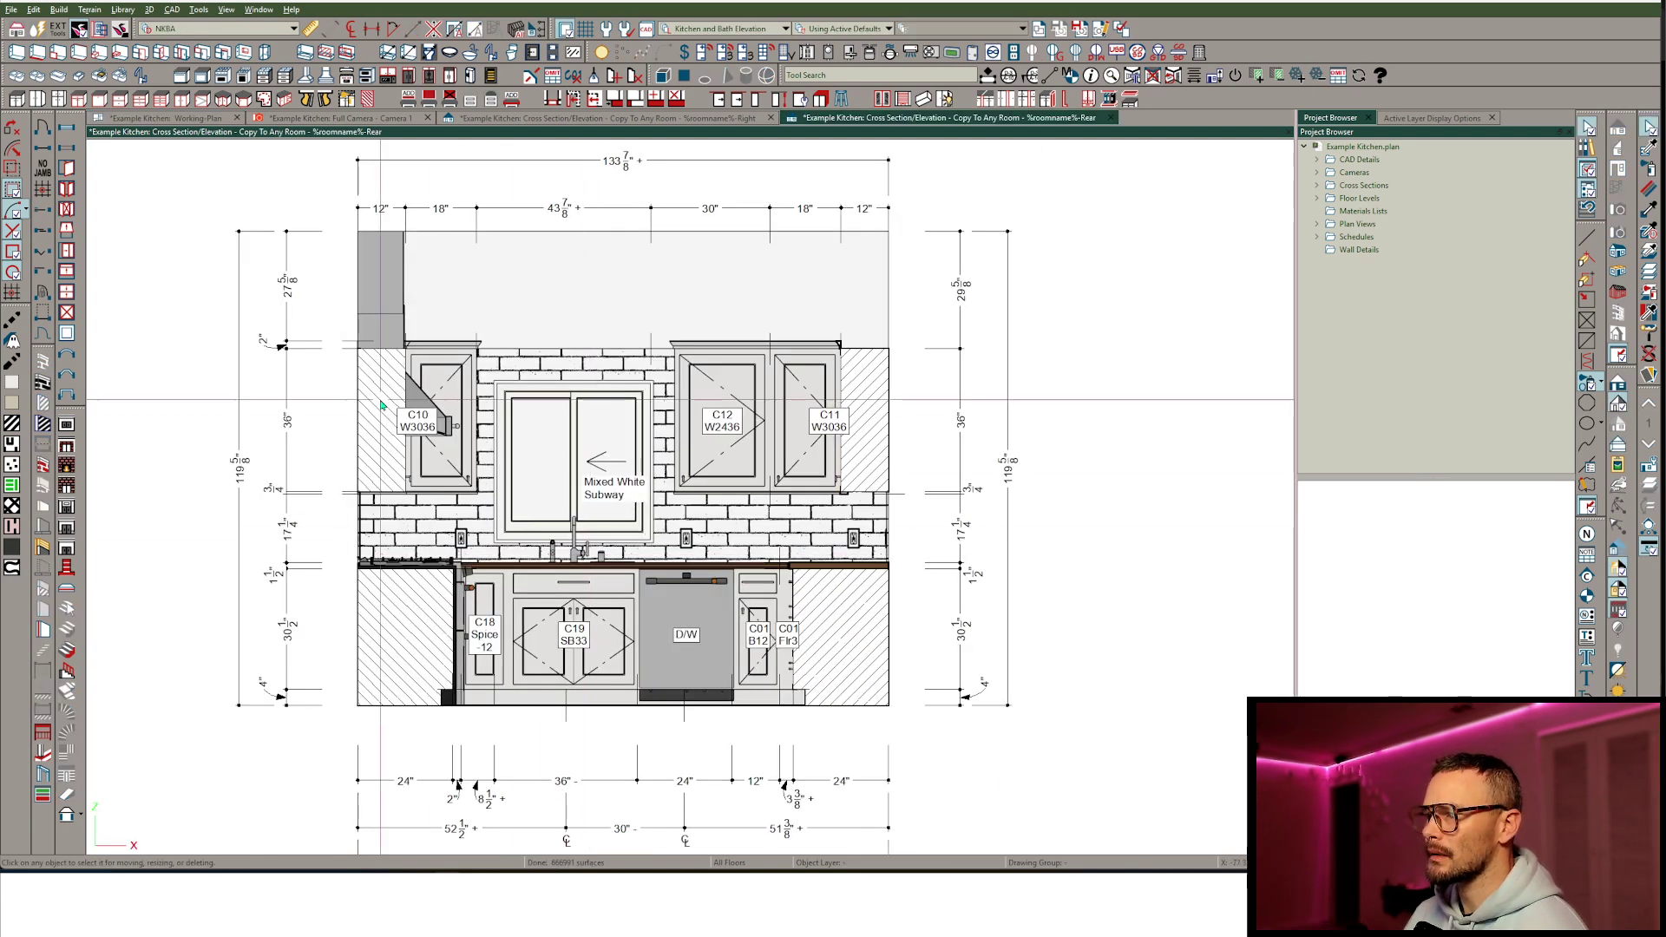
left_click(386, 286)
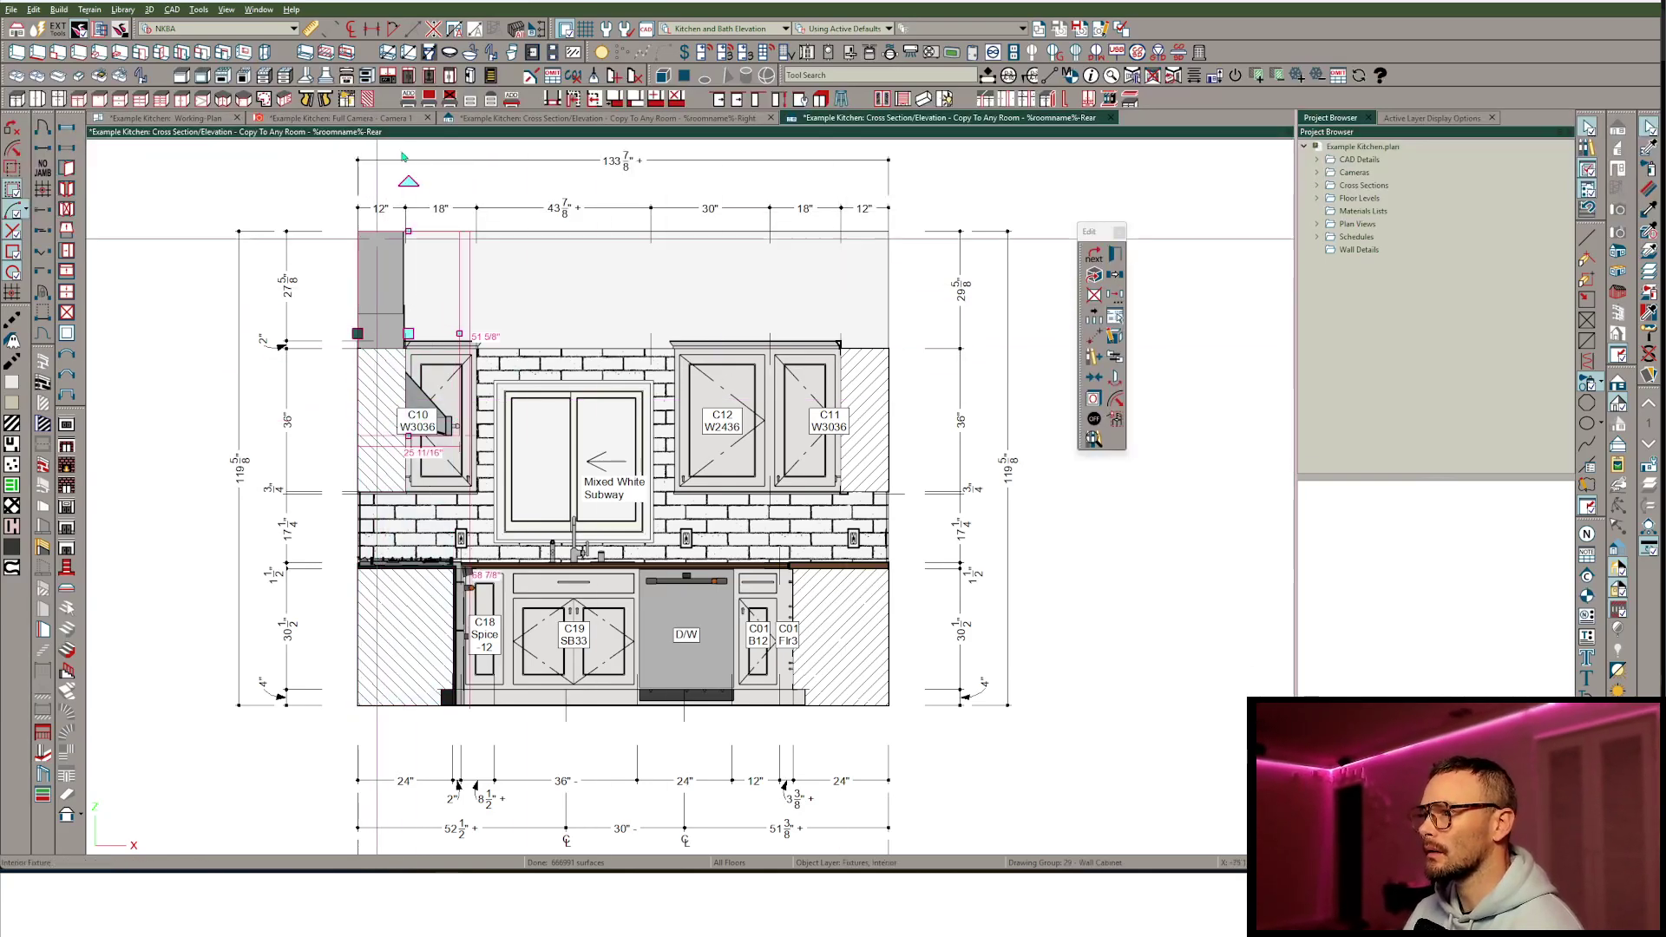
scroll(579, 453, "down", 2)
left_click(452, 33)
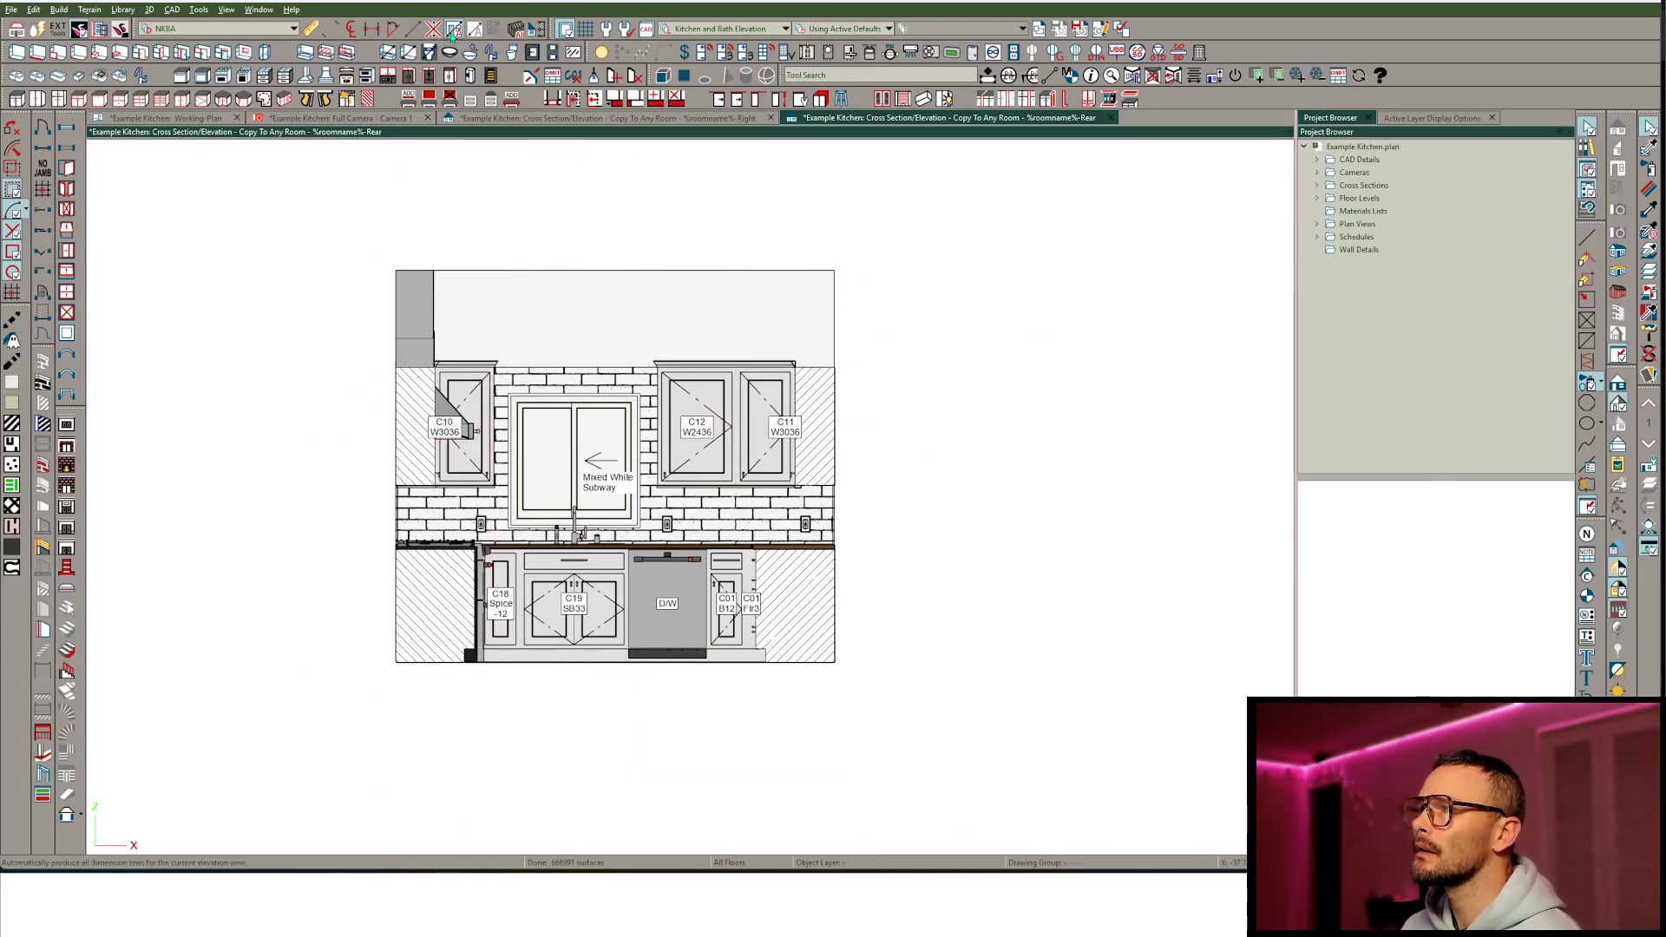
left_click(452, 31)
scroll(654, 425, "up", 3)
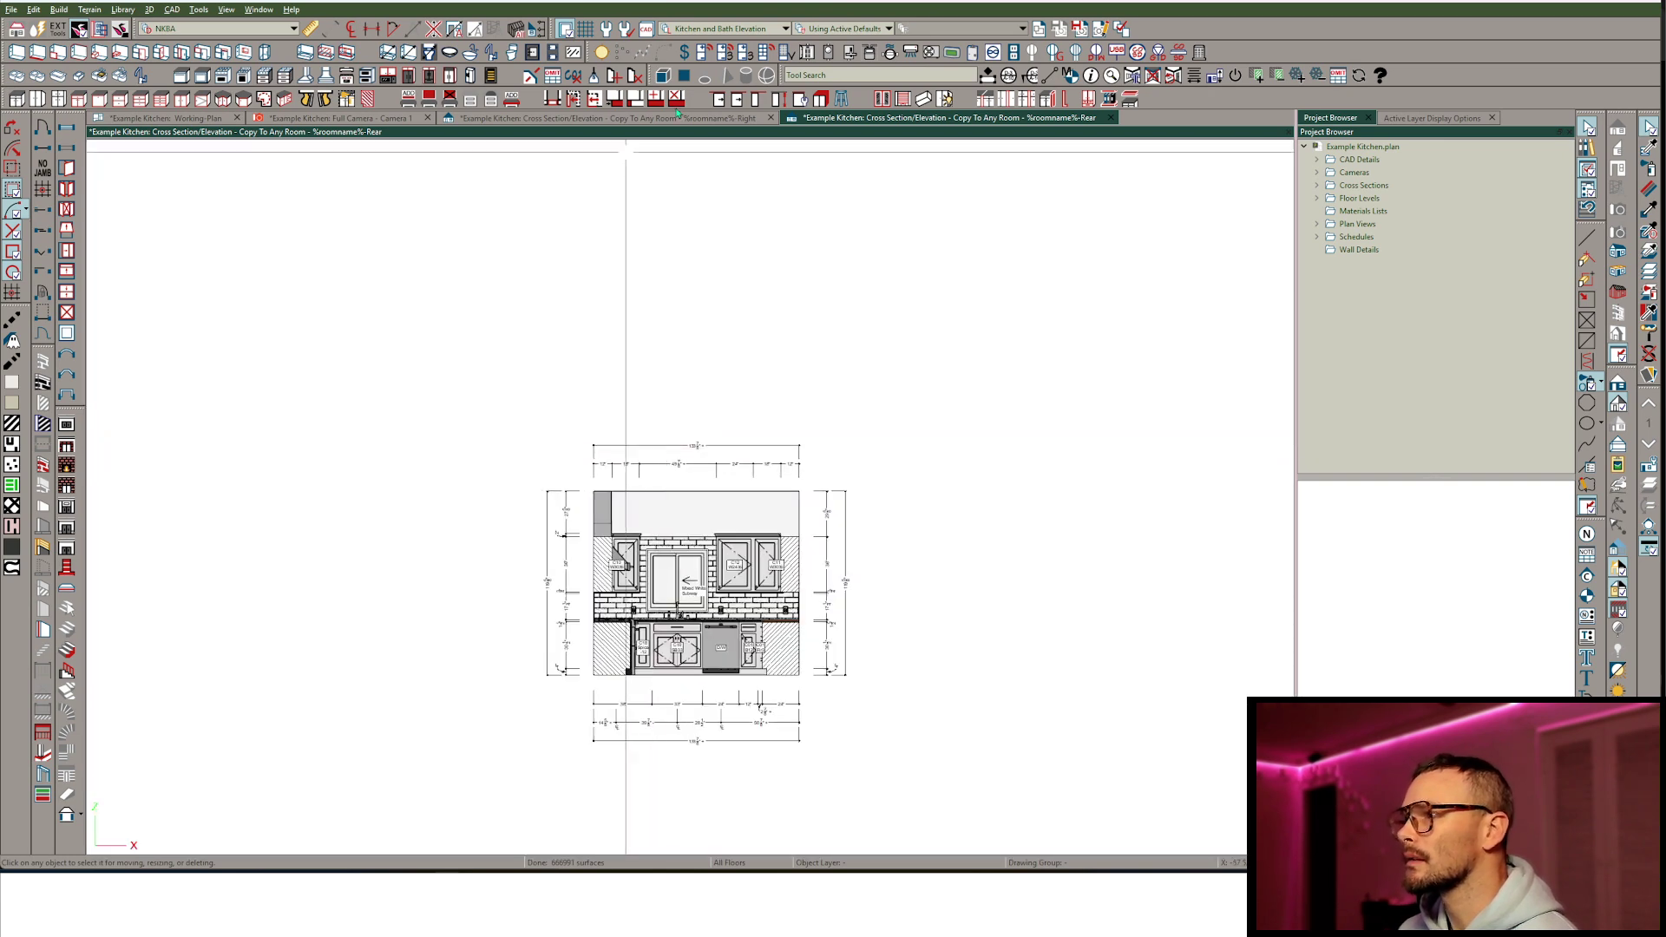
Open wall elevation camera 4 from the Working-Plan view and regenerate the automatic dimensions on the refrigerator-wall elevation.
left_click(222, 122)
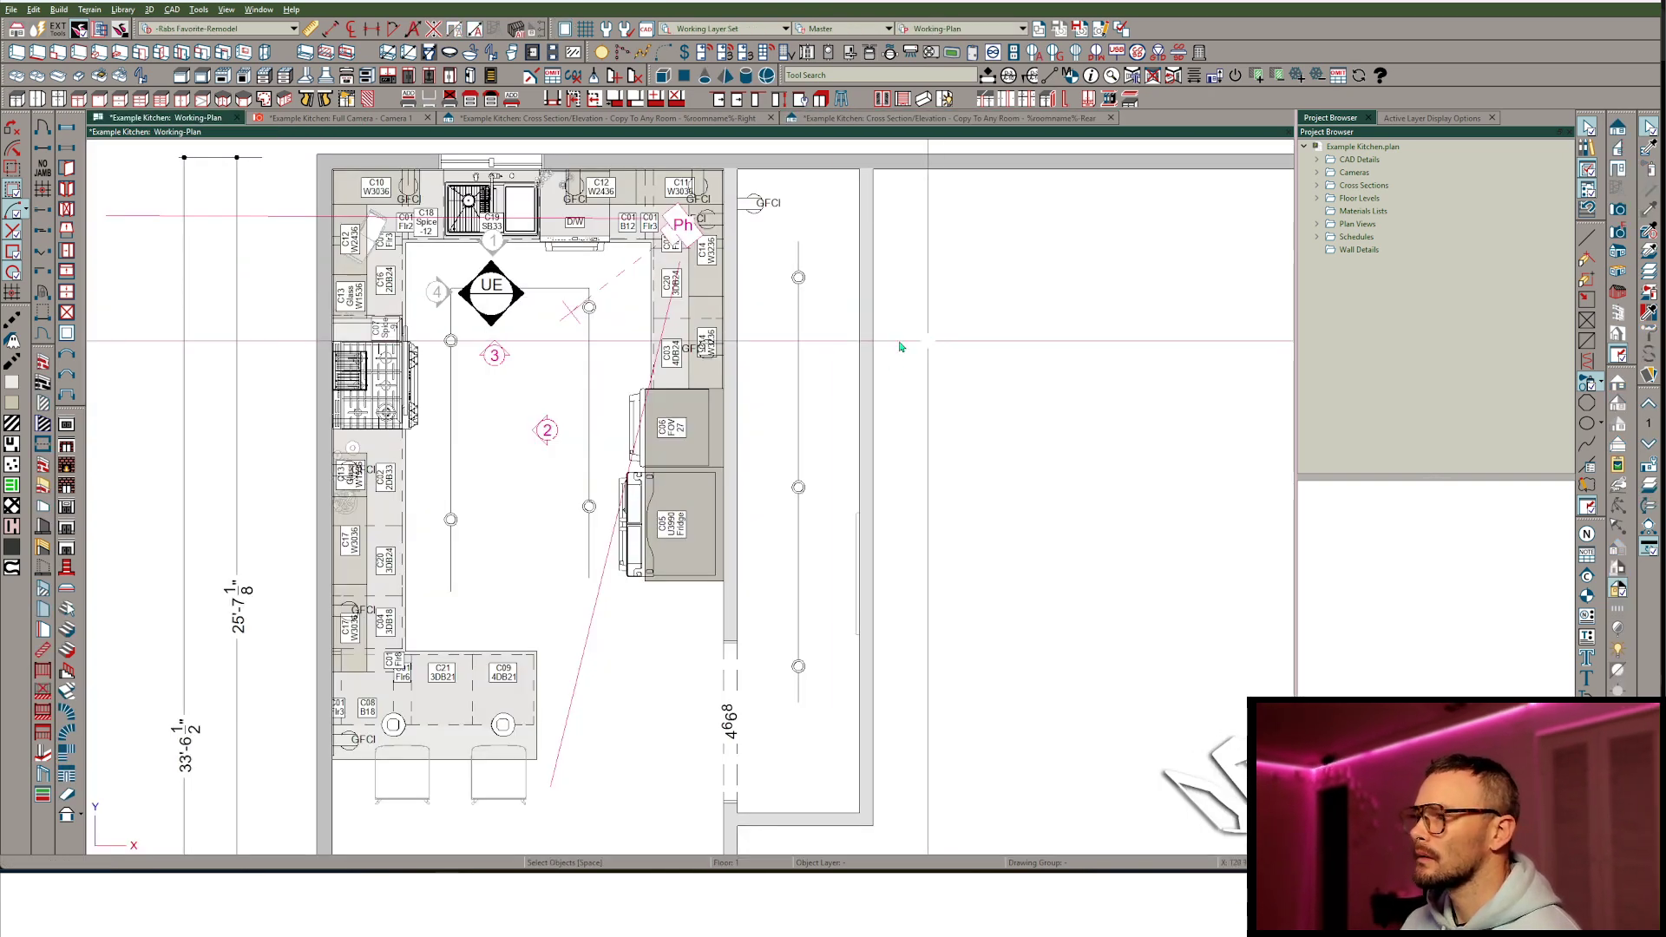
left_click(437, 292)
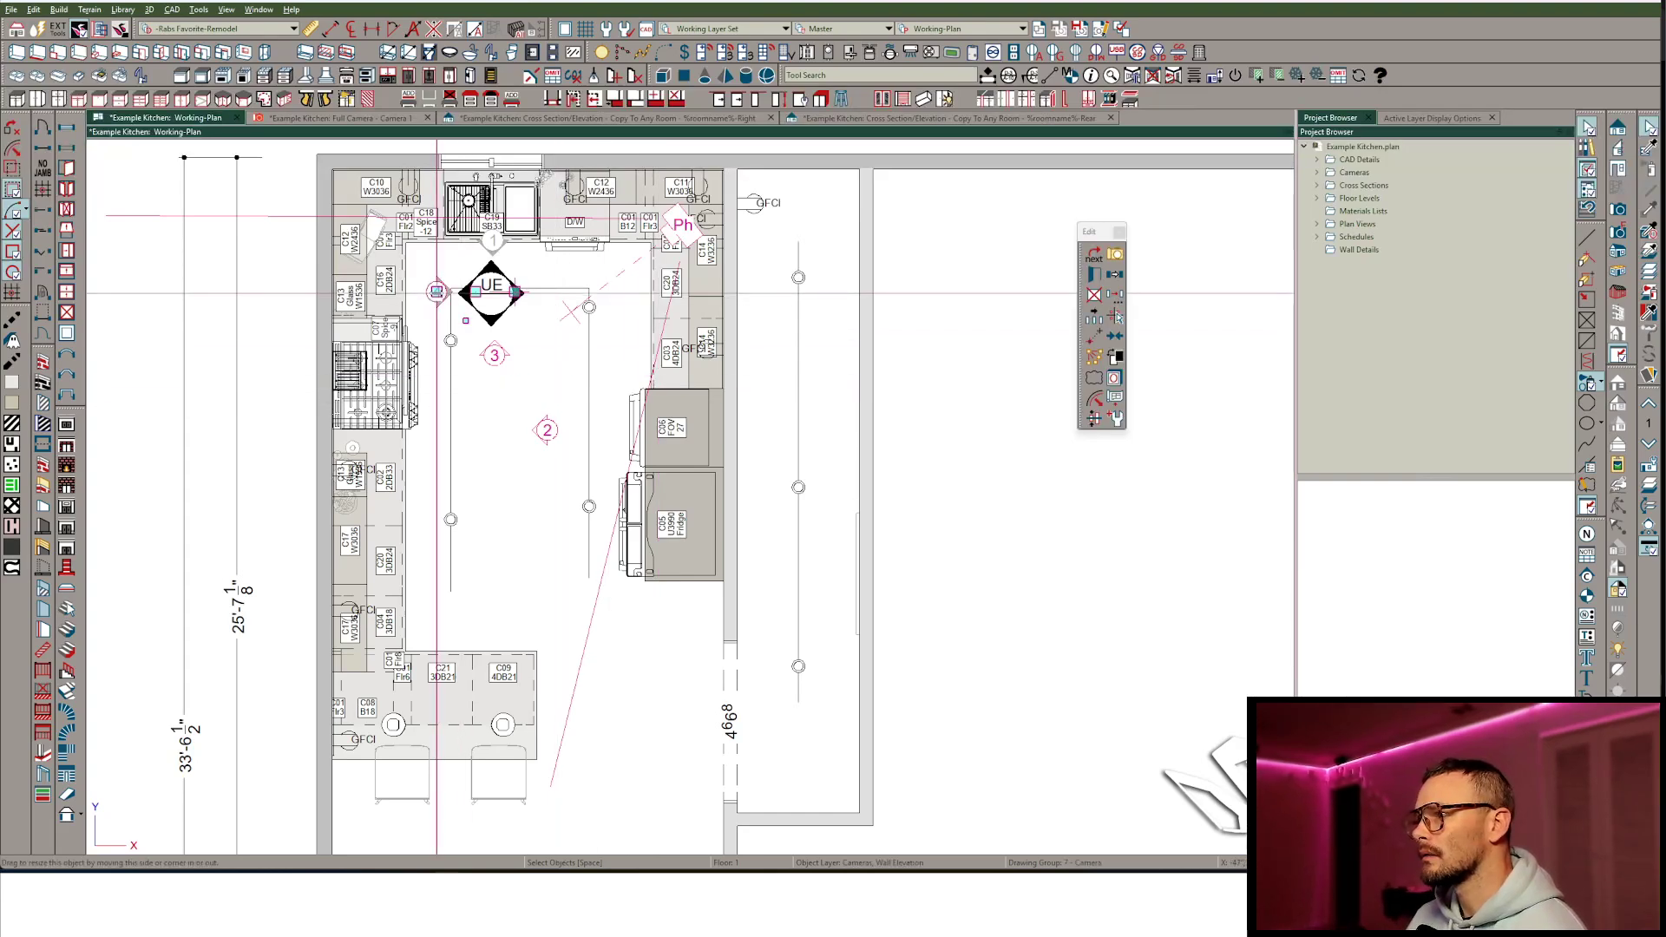
scroll(576, 543, "up", 2)
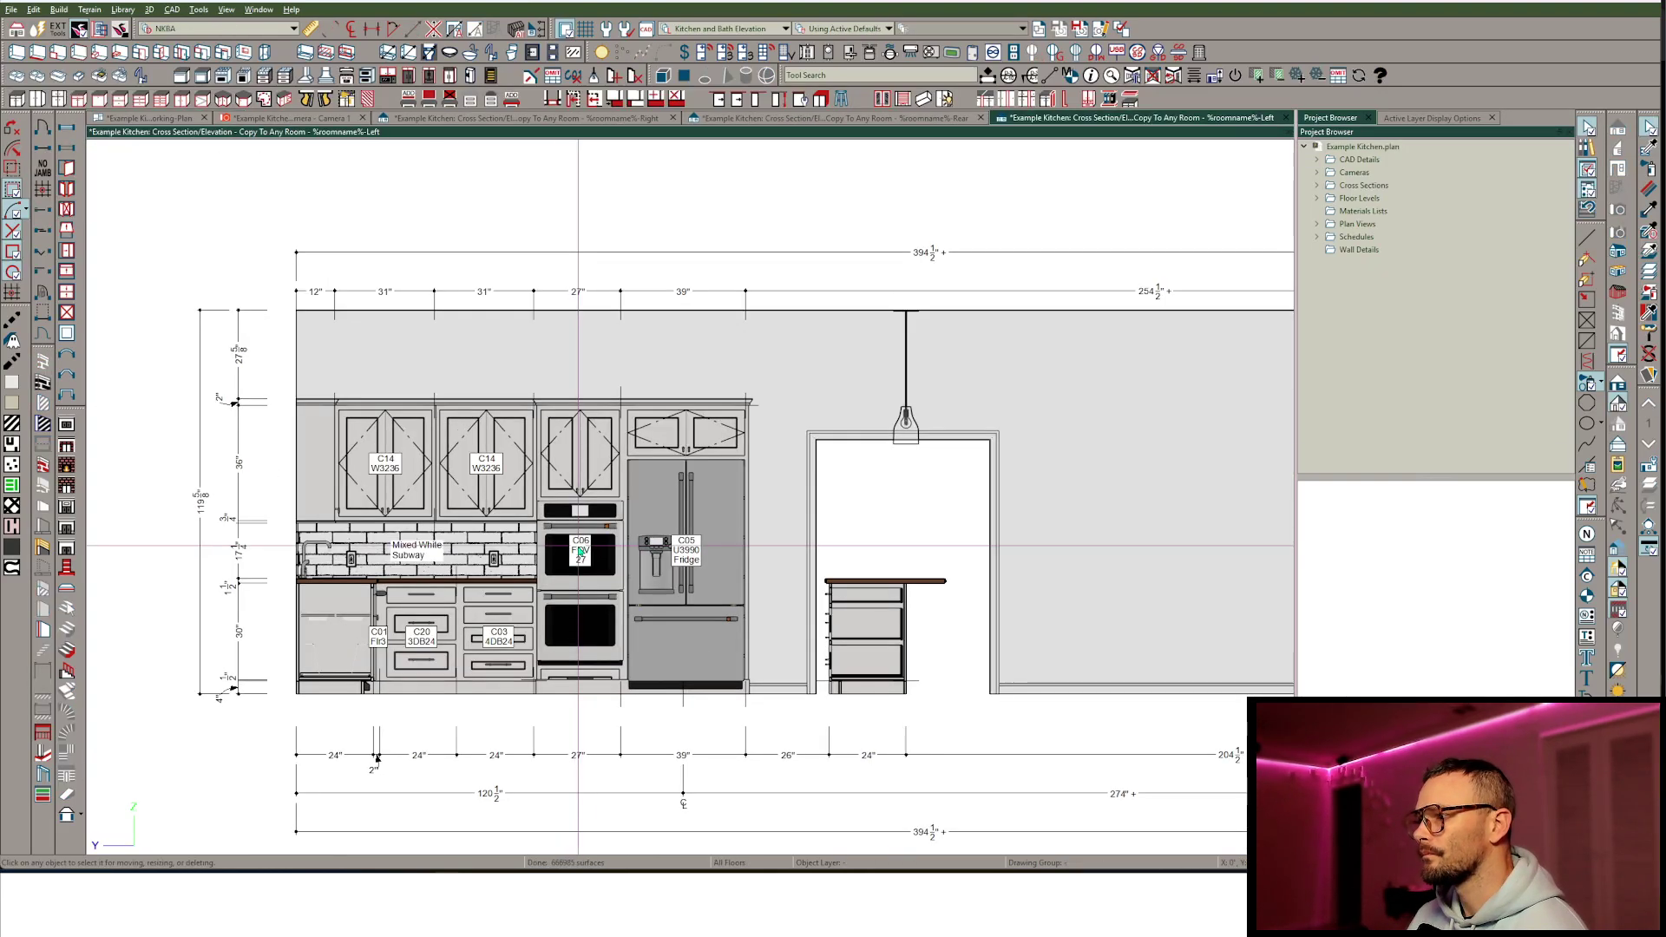
left_click(434, 30)
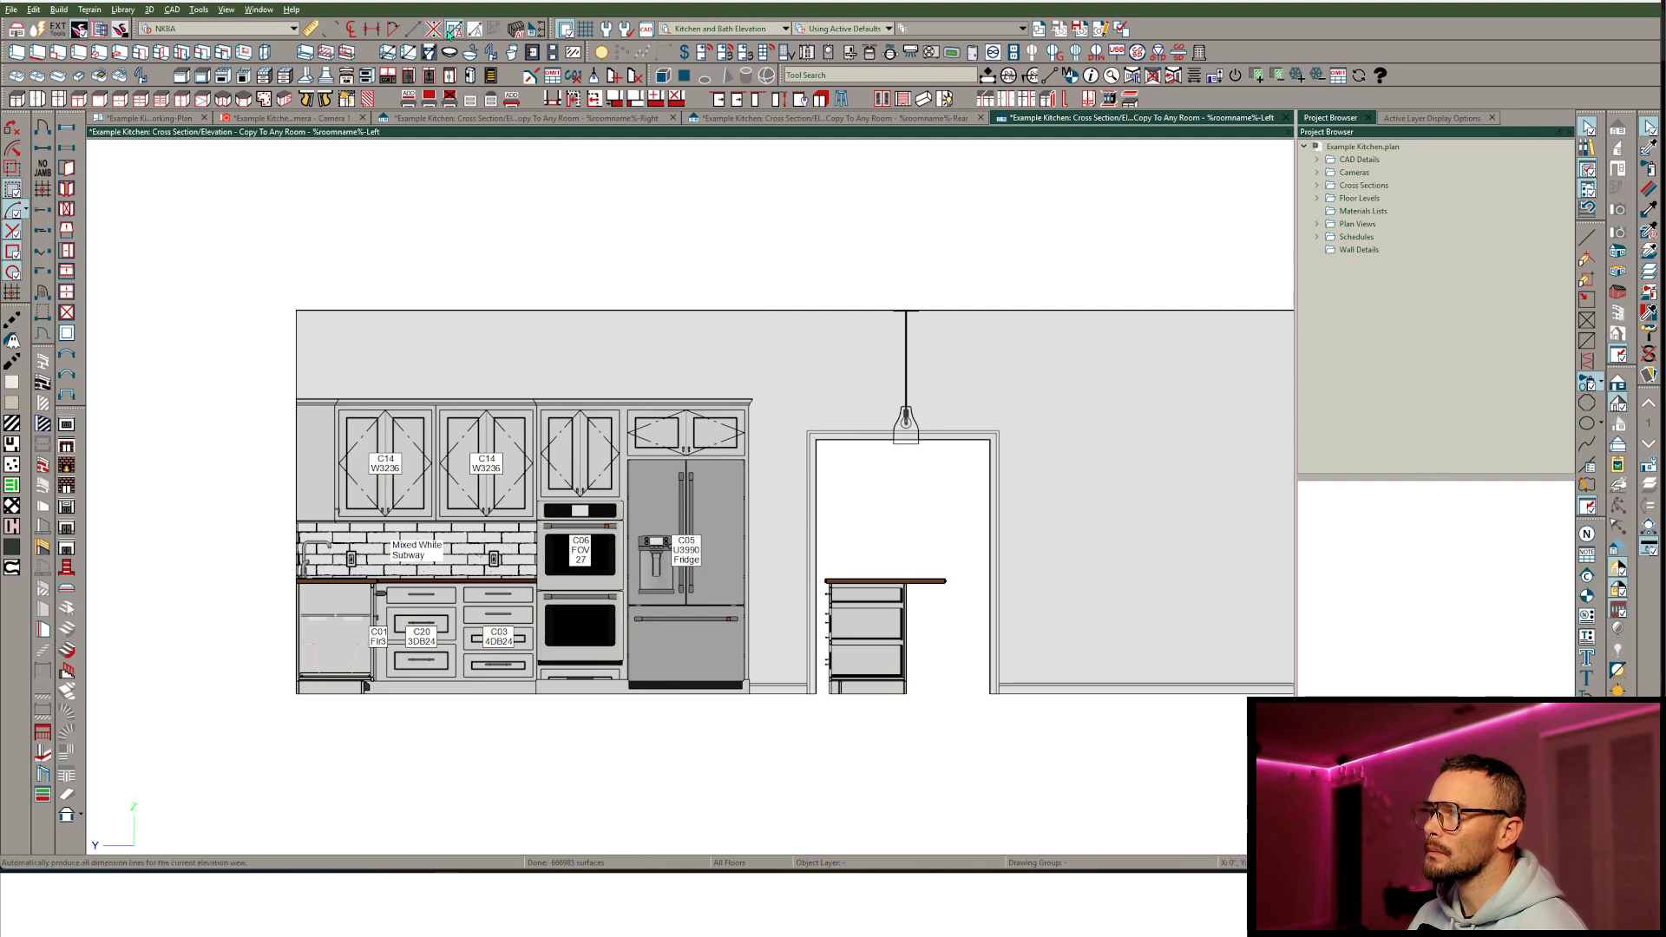
scroll(713, 512, "down", 10)
scroll(627, 395, "up", 3)
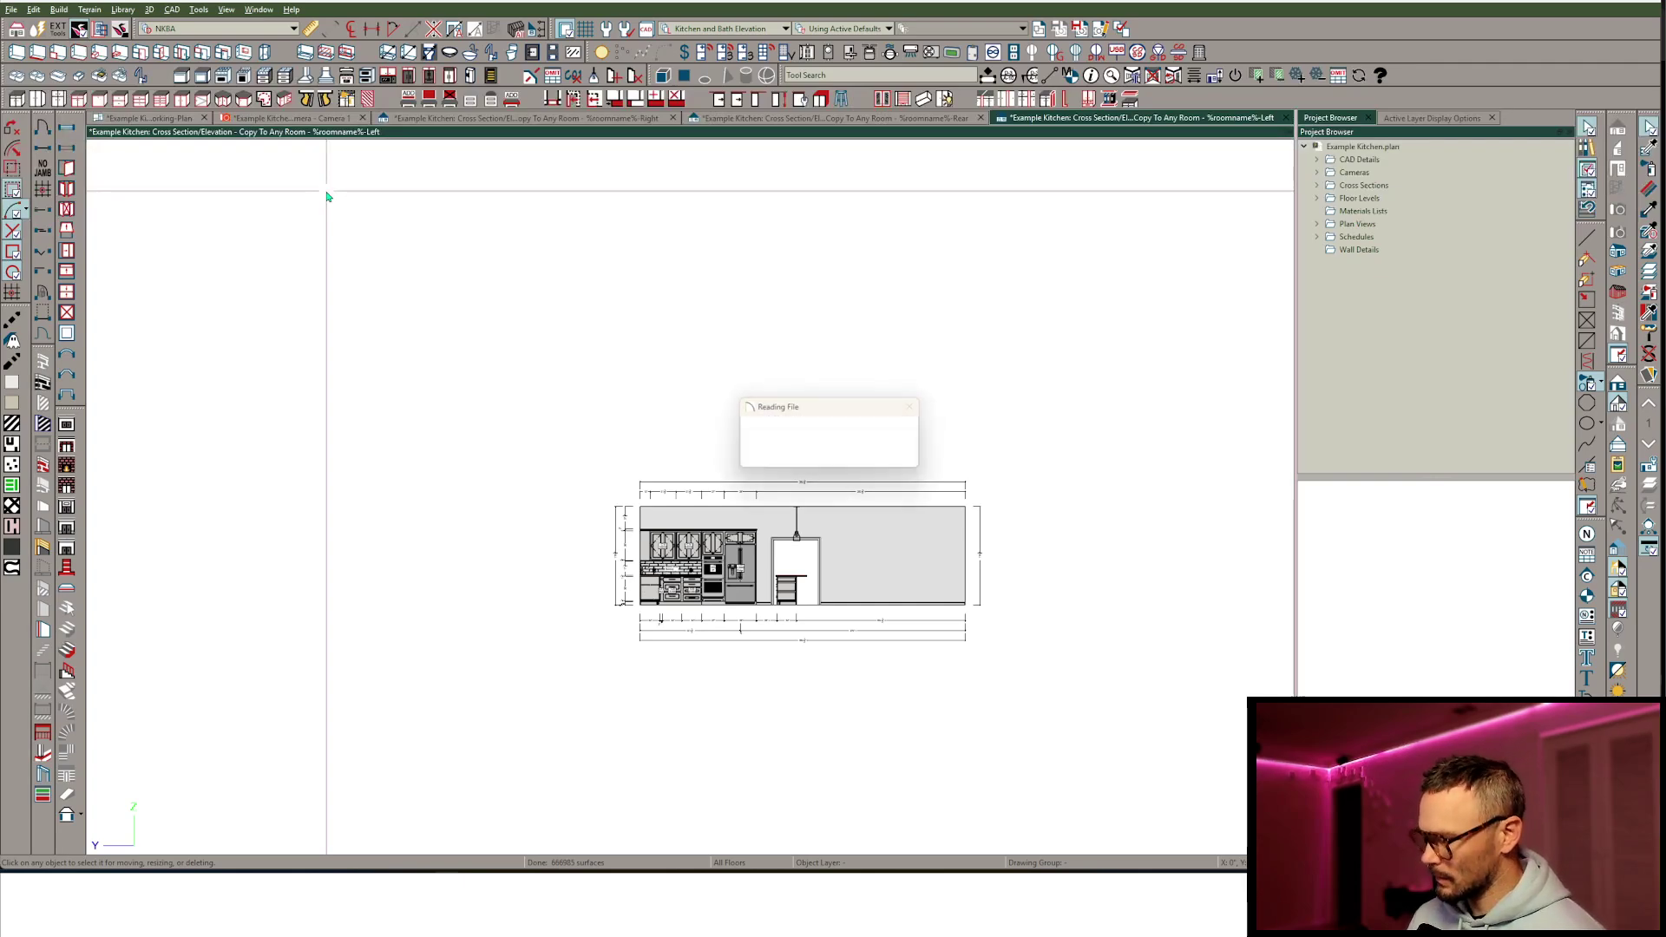
Create a new layout from the template, check its referenced plan files, and save the Example Kitchen plan.
key("ctrl+shift+n")
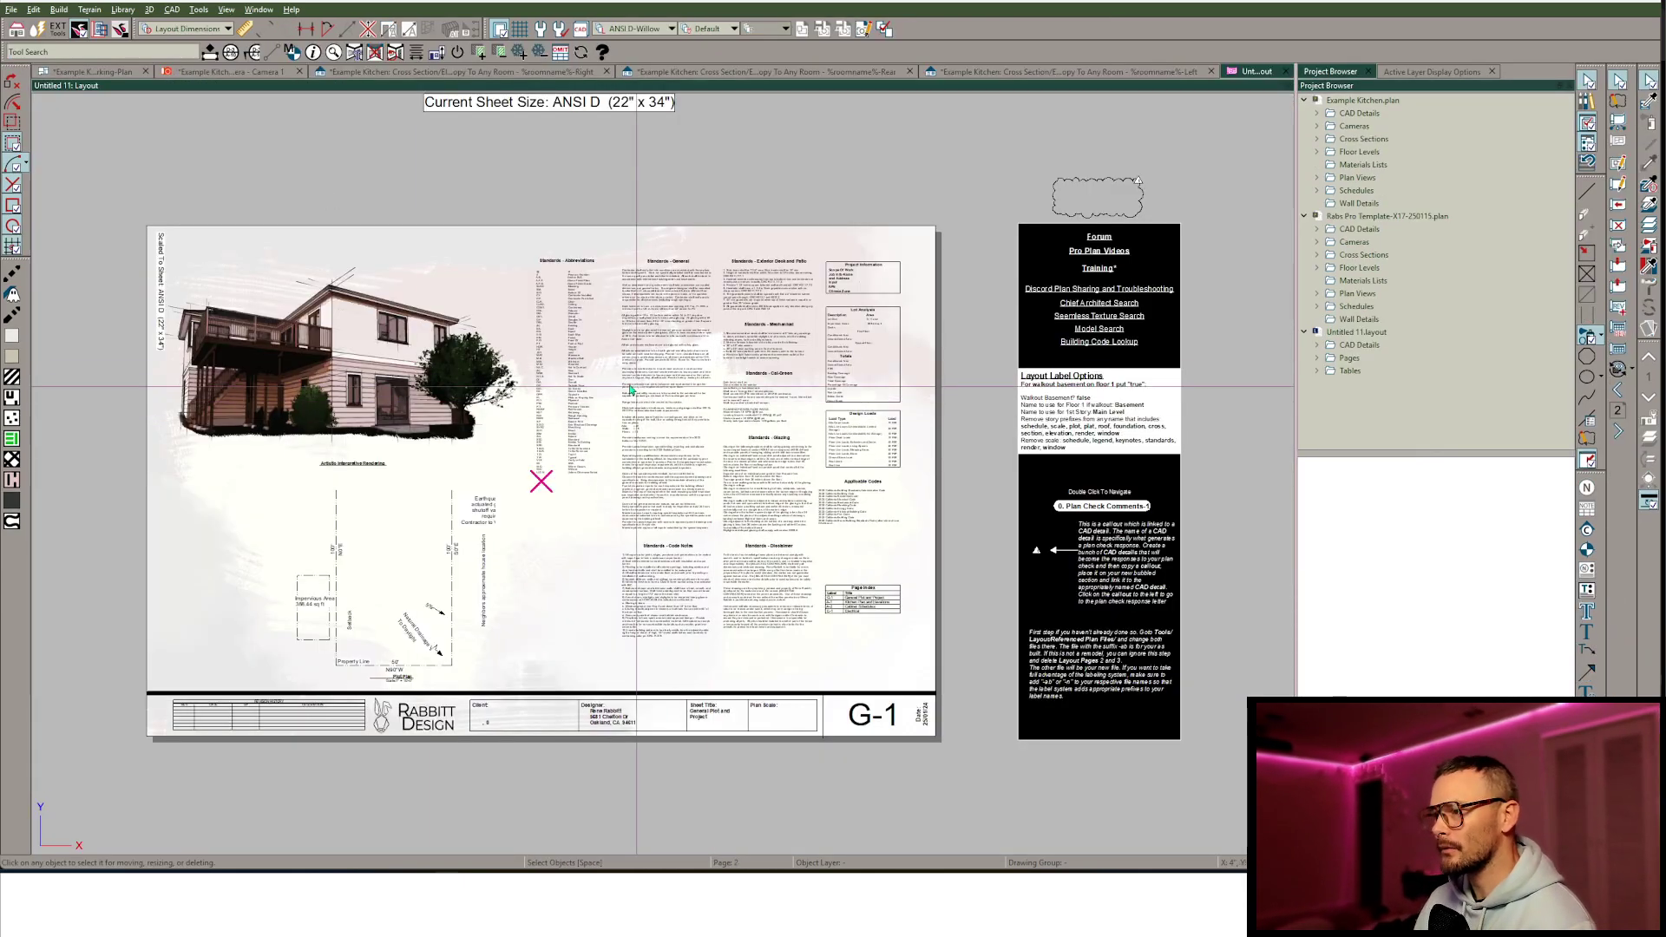
left_click(1618, 125)
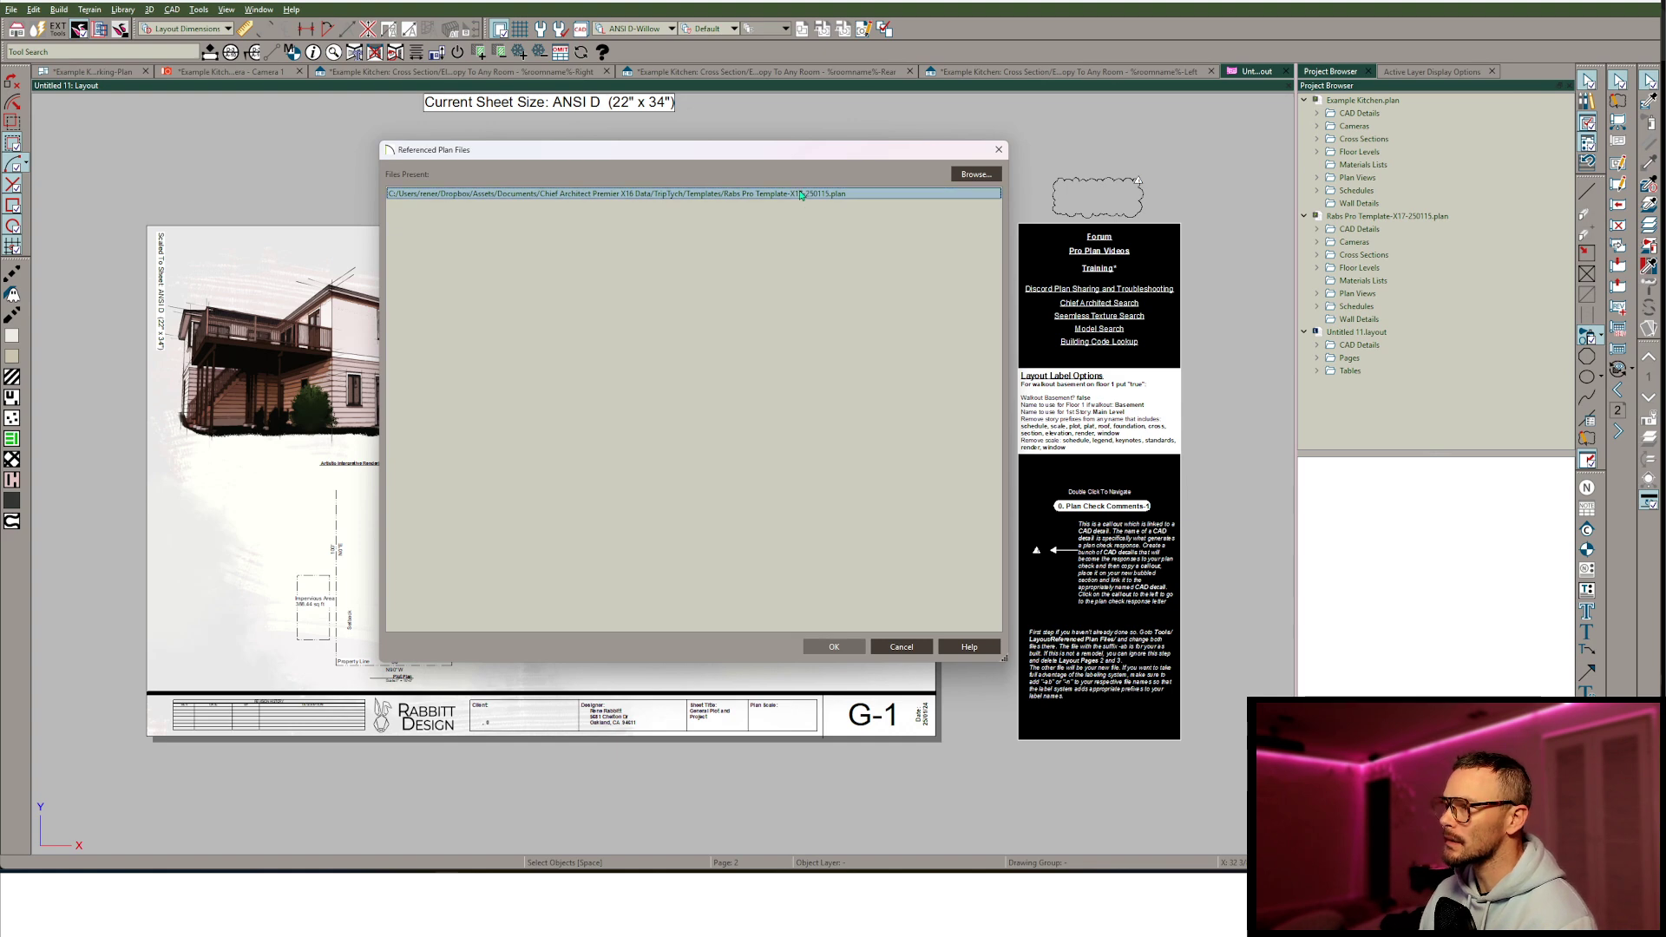
left_click(900, 648)
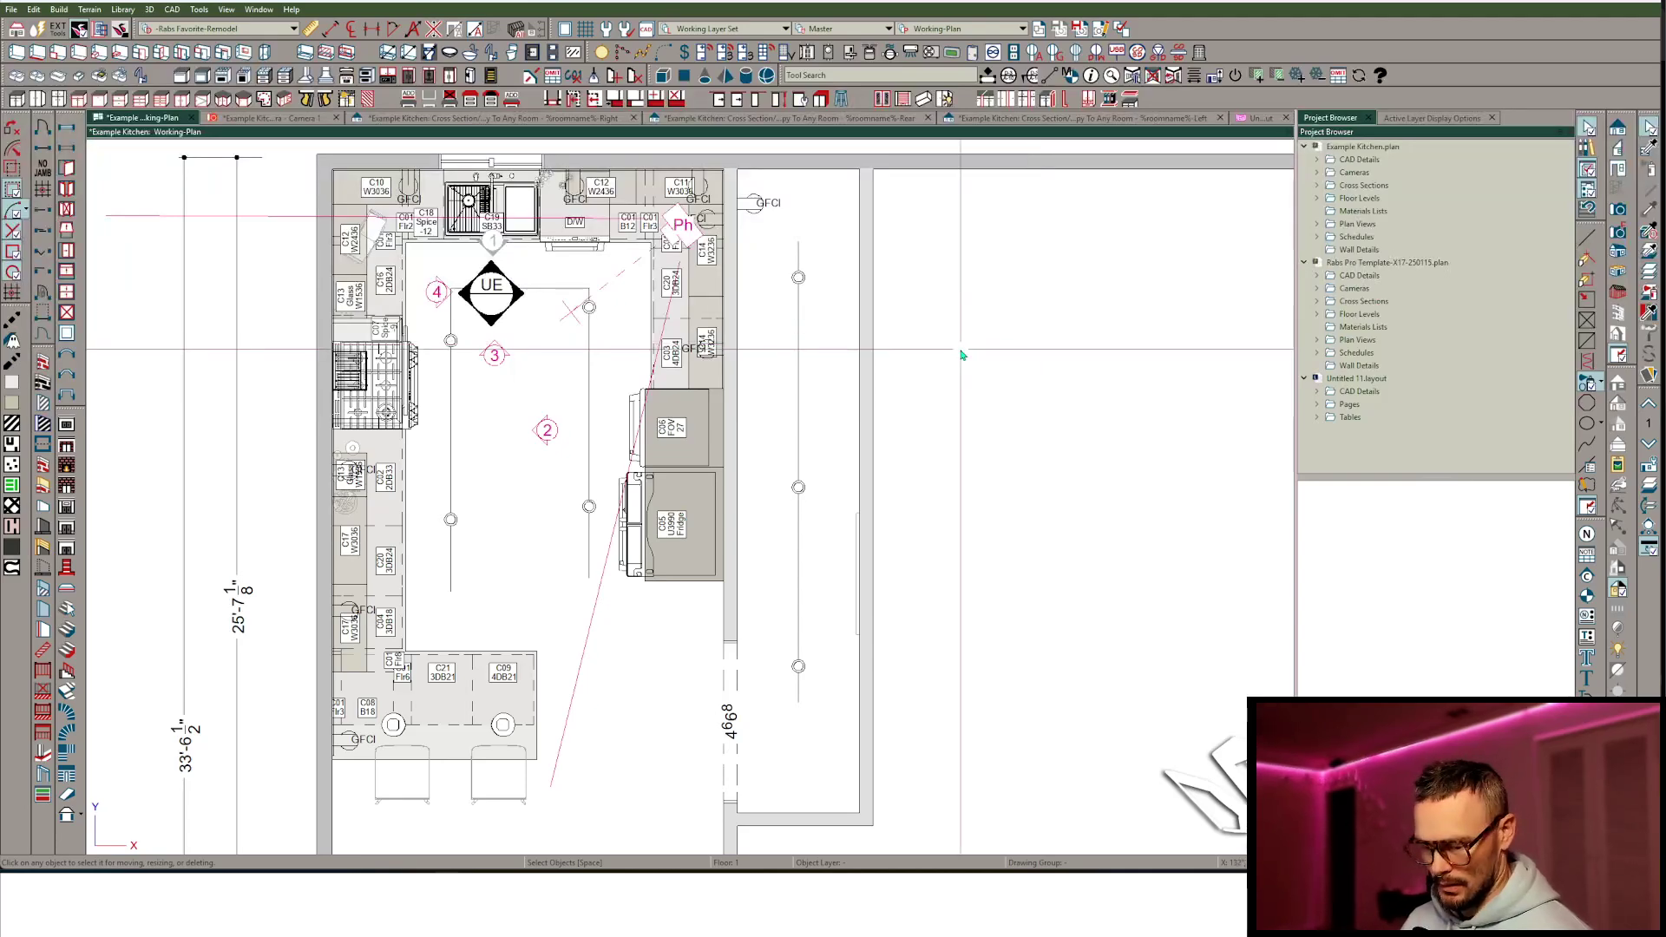
key("ctrl+s")
key("alt+Tab")
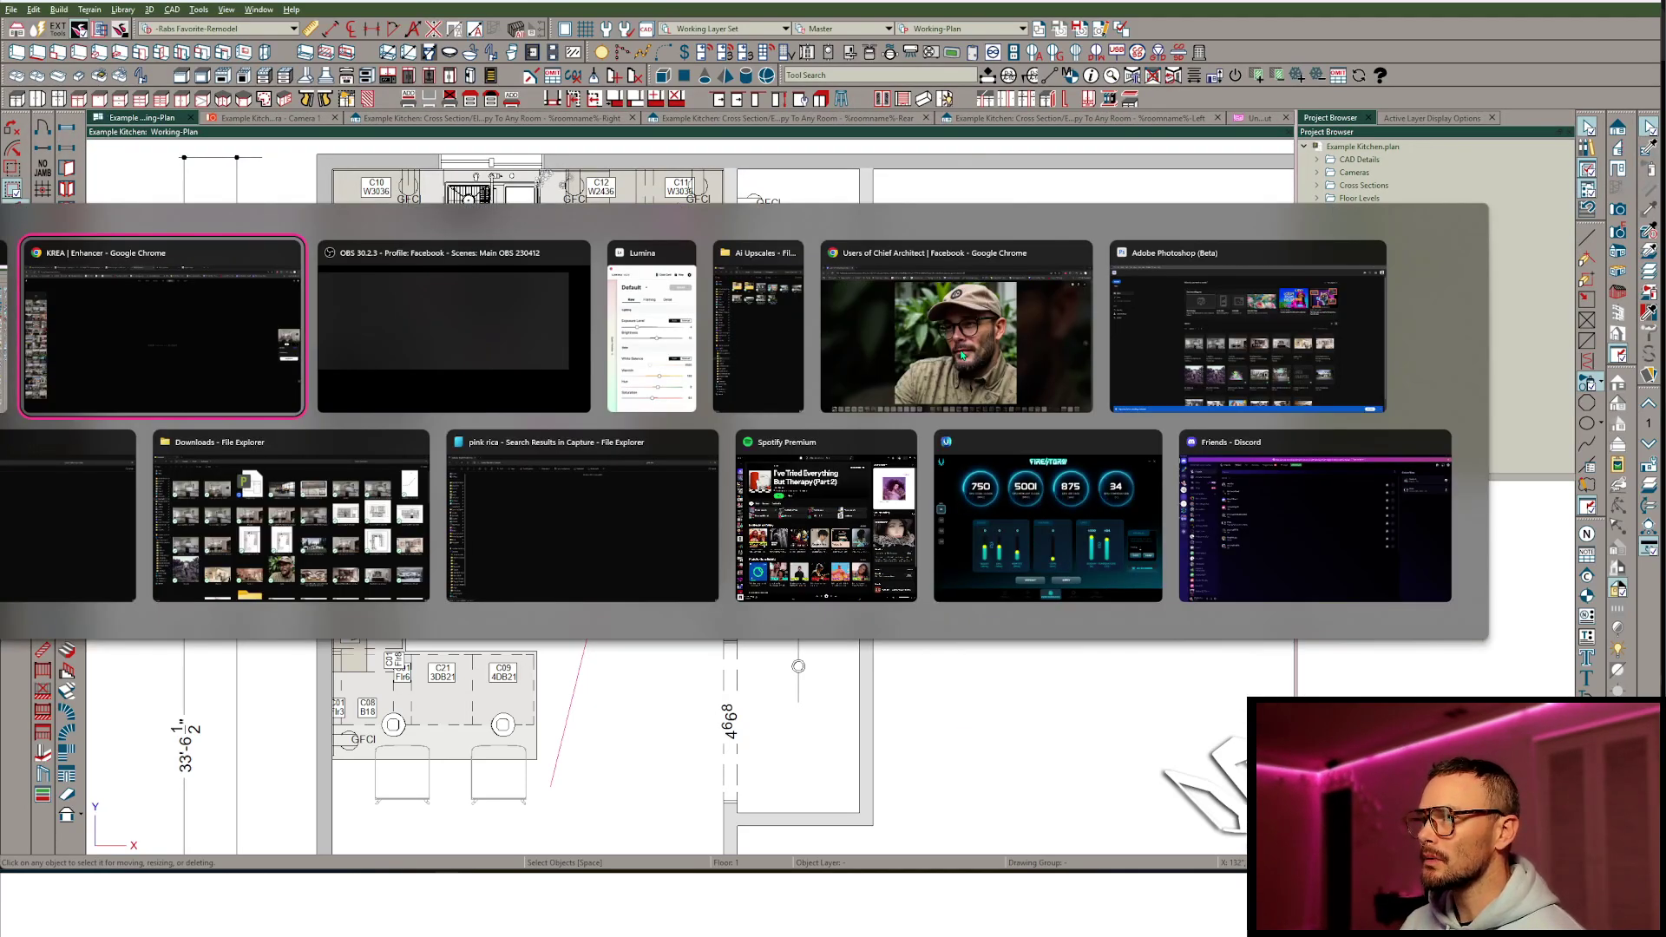
key("alt+Tab")
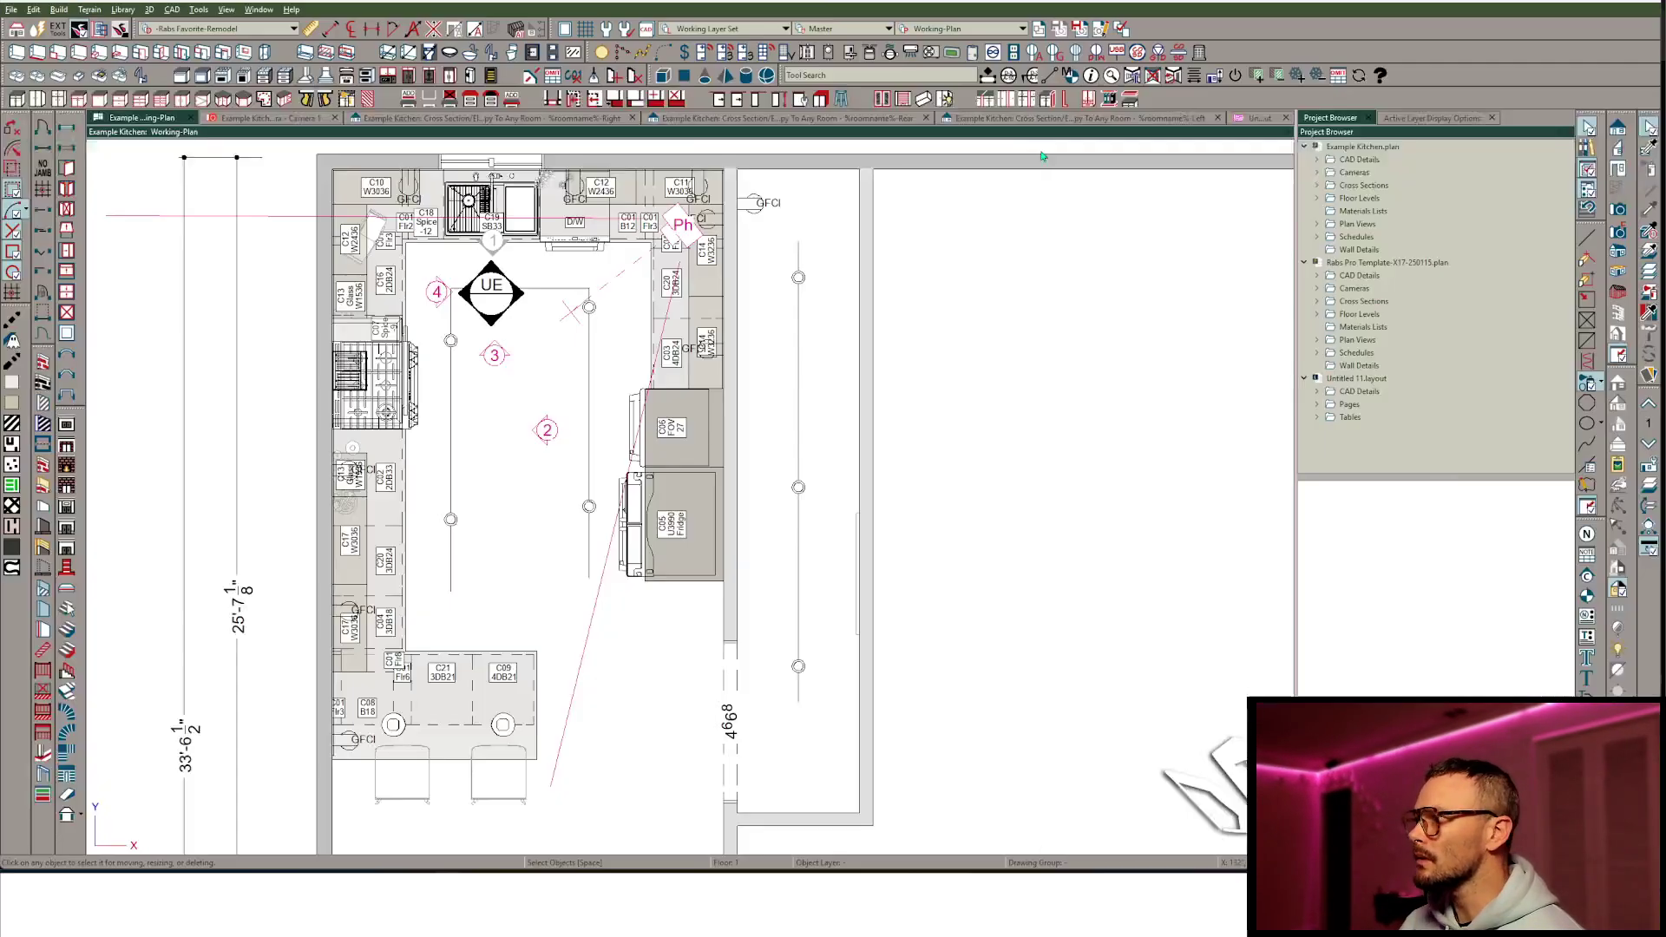
Relink the new layout's referenced plan file from the Rabs Pro Template to the Example Kitchen plan in the Downloads folder.
left_click(1252, 126)
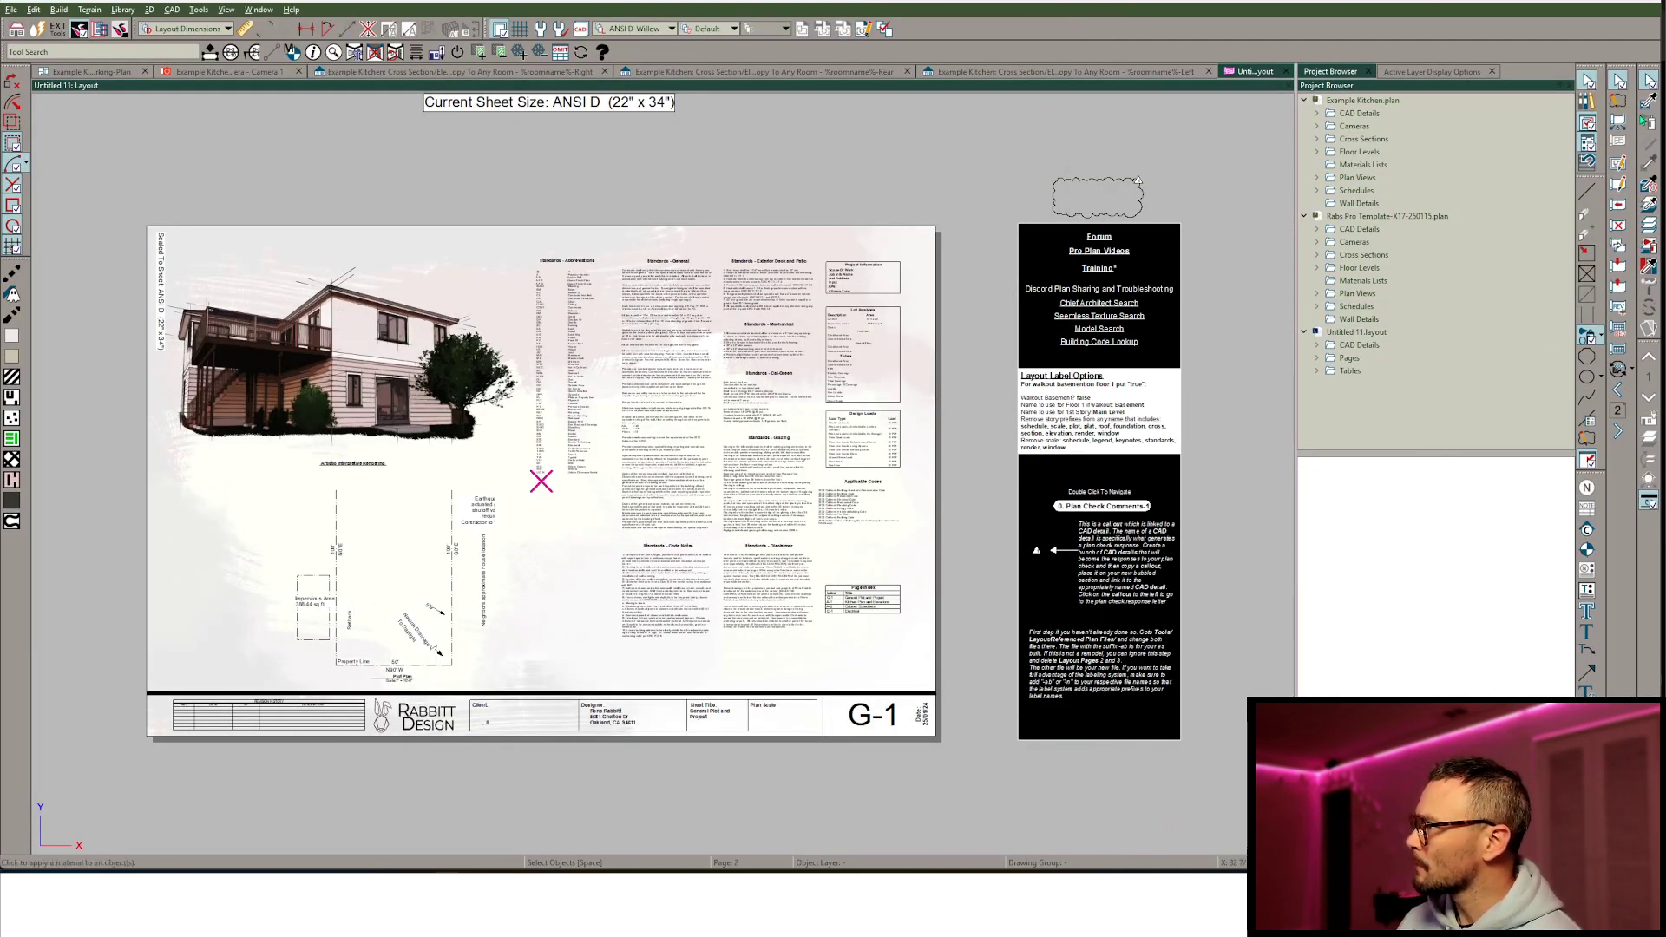
left_click(1621, 125)
left_click(977, 174)
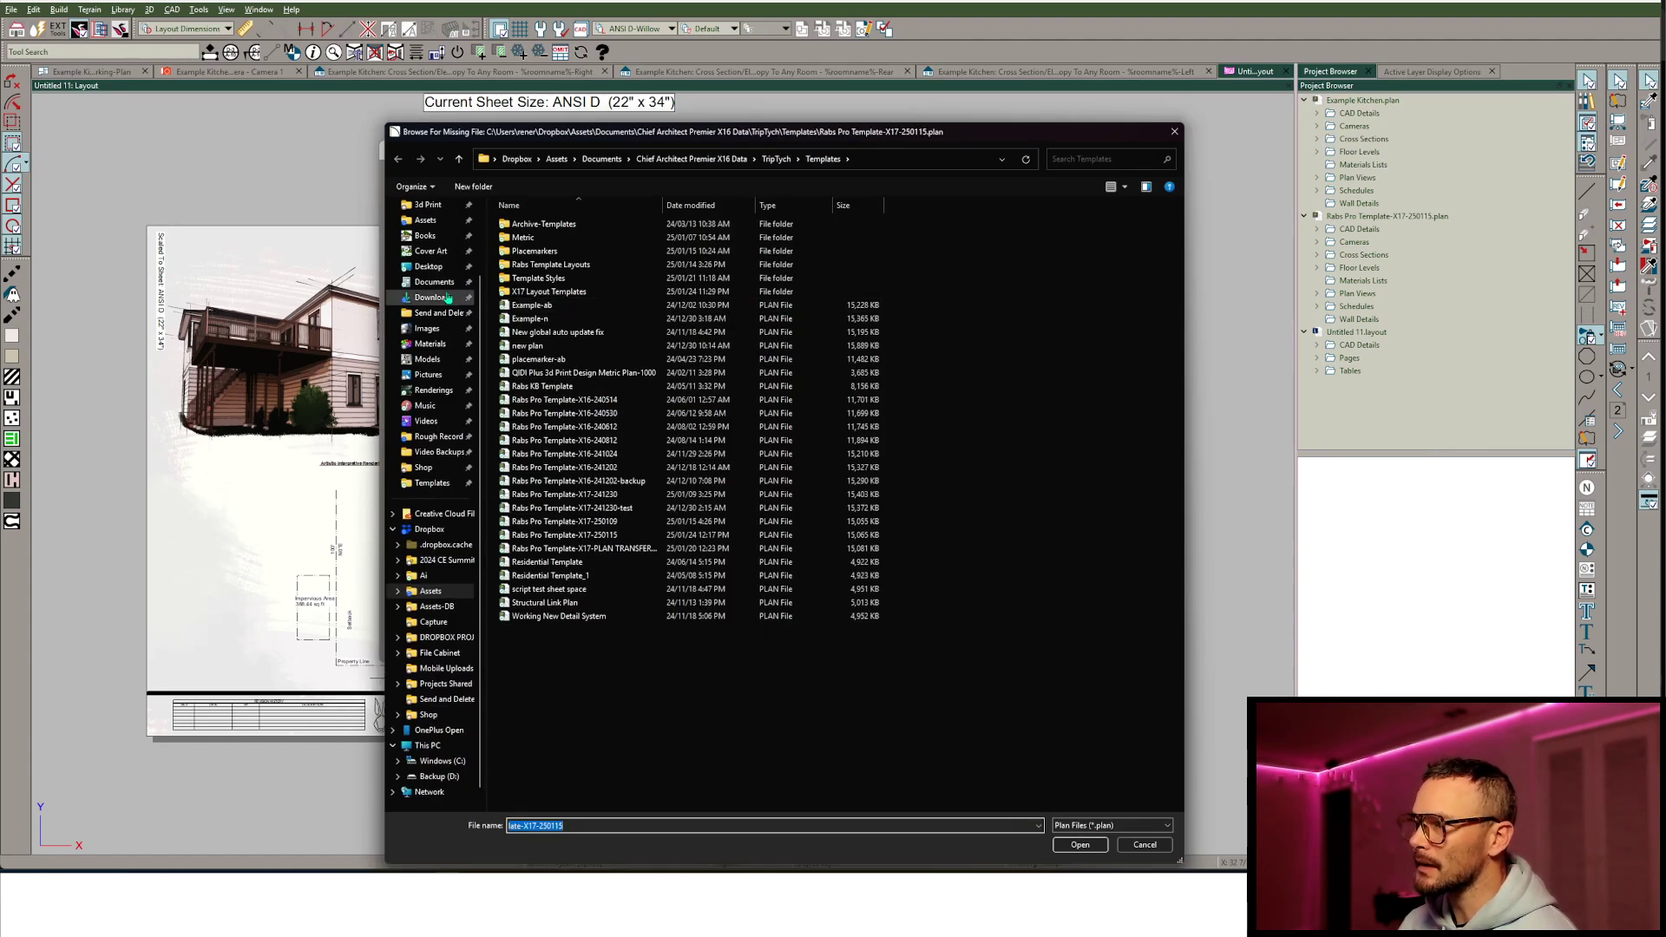
left_click(434, 297)
double_click(560, 298)
left_click(834, 651)
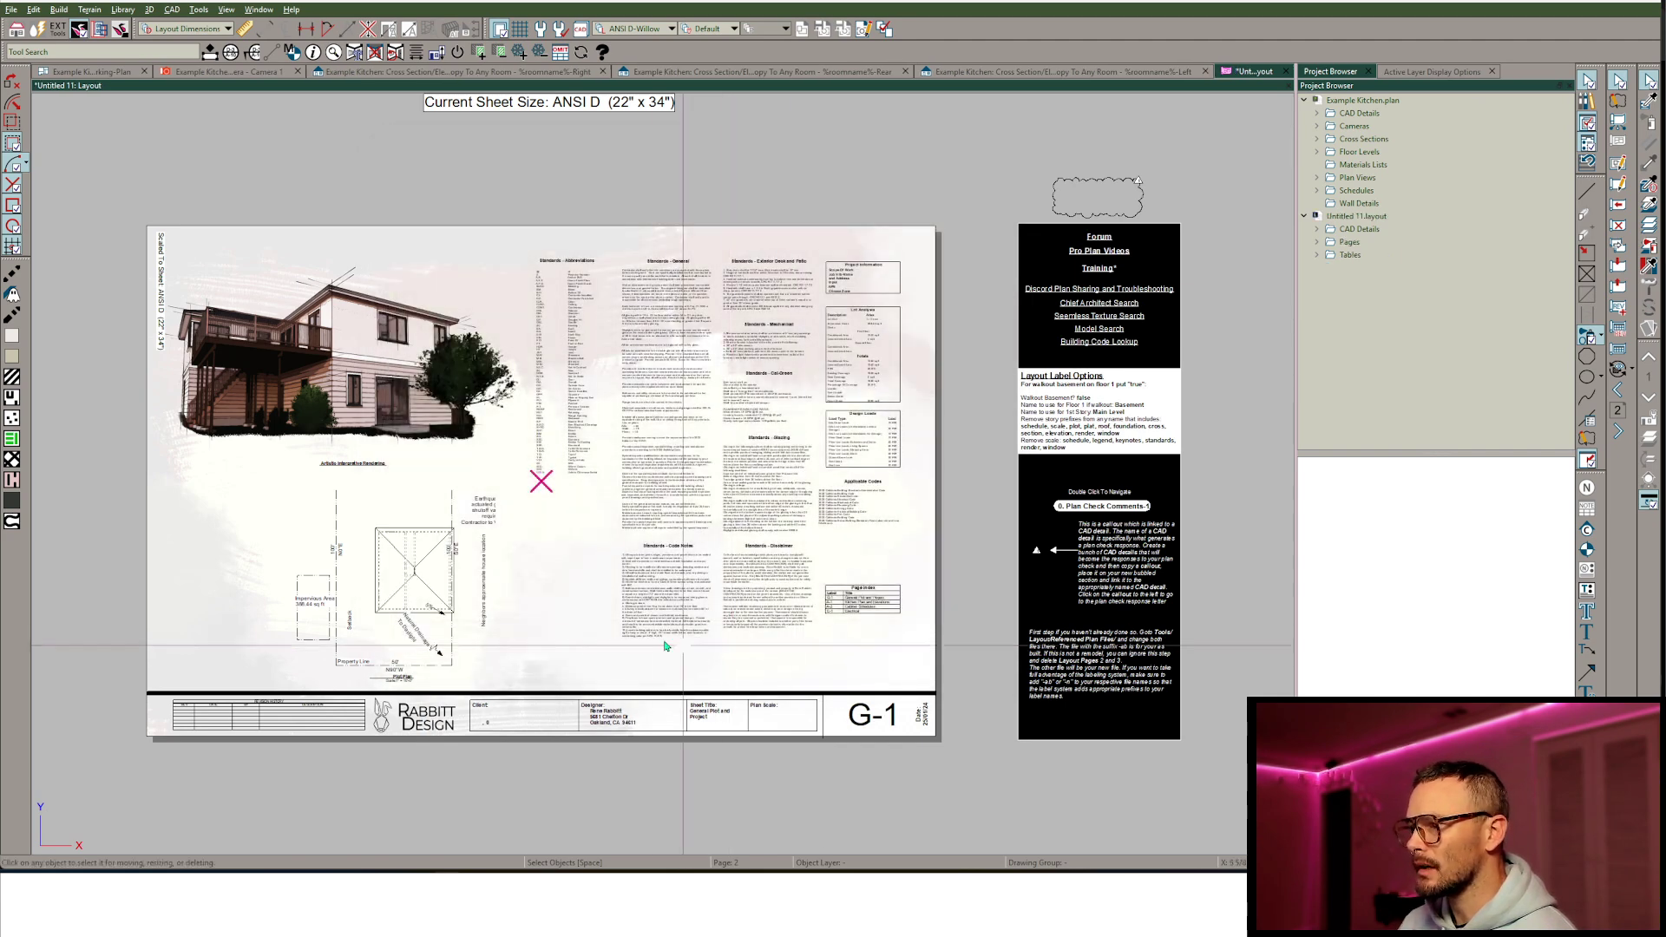
Go to layout page A-1 and rescale the Main Level Kitchen layout box to 1/2 in = 1 ft.
key("Page_Down")
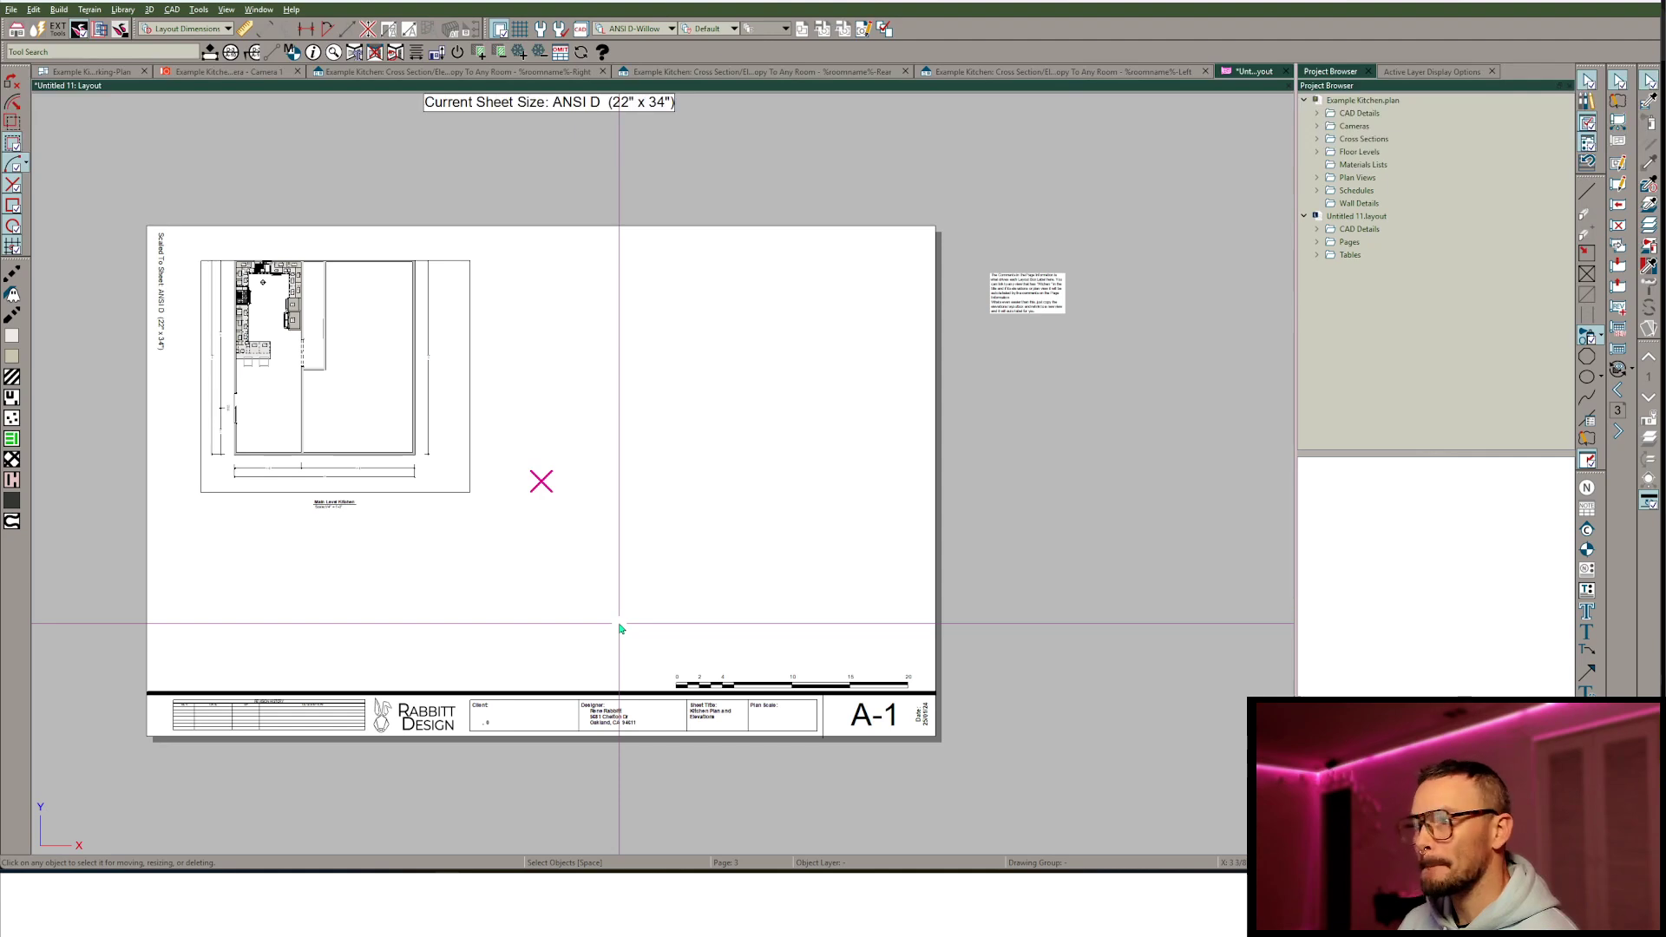
scroll(338, 362, "up", 3)
left_click(335, 373)
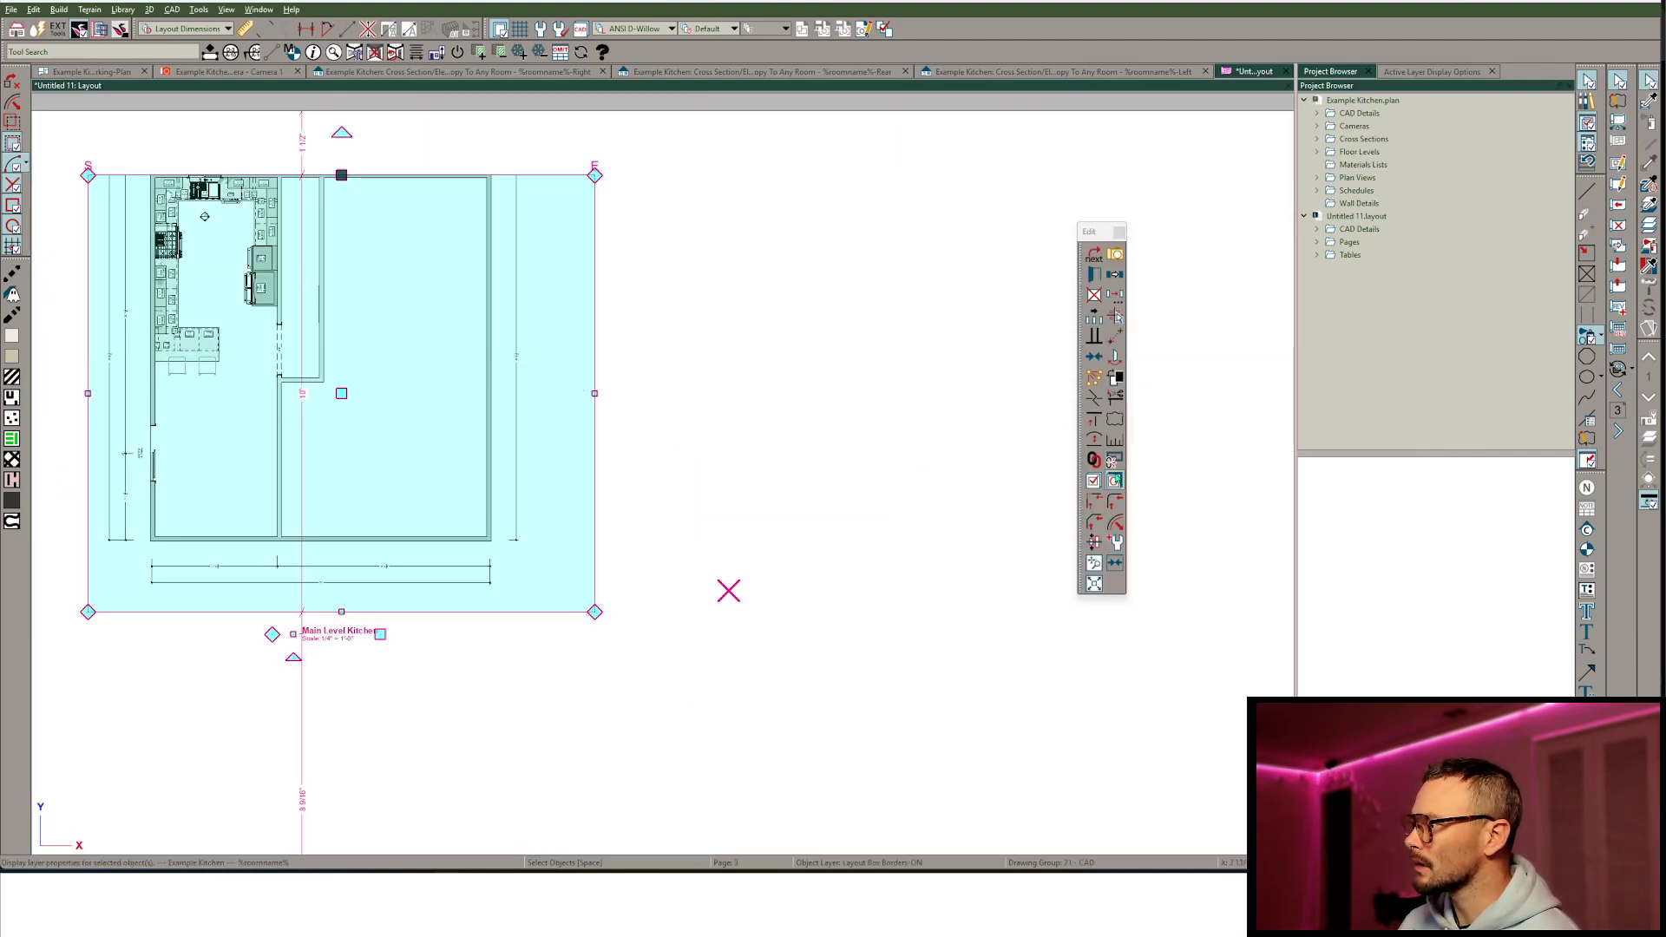
left_click(1115, 440)
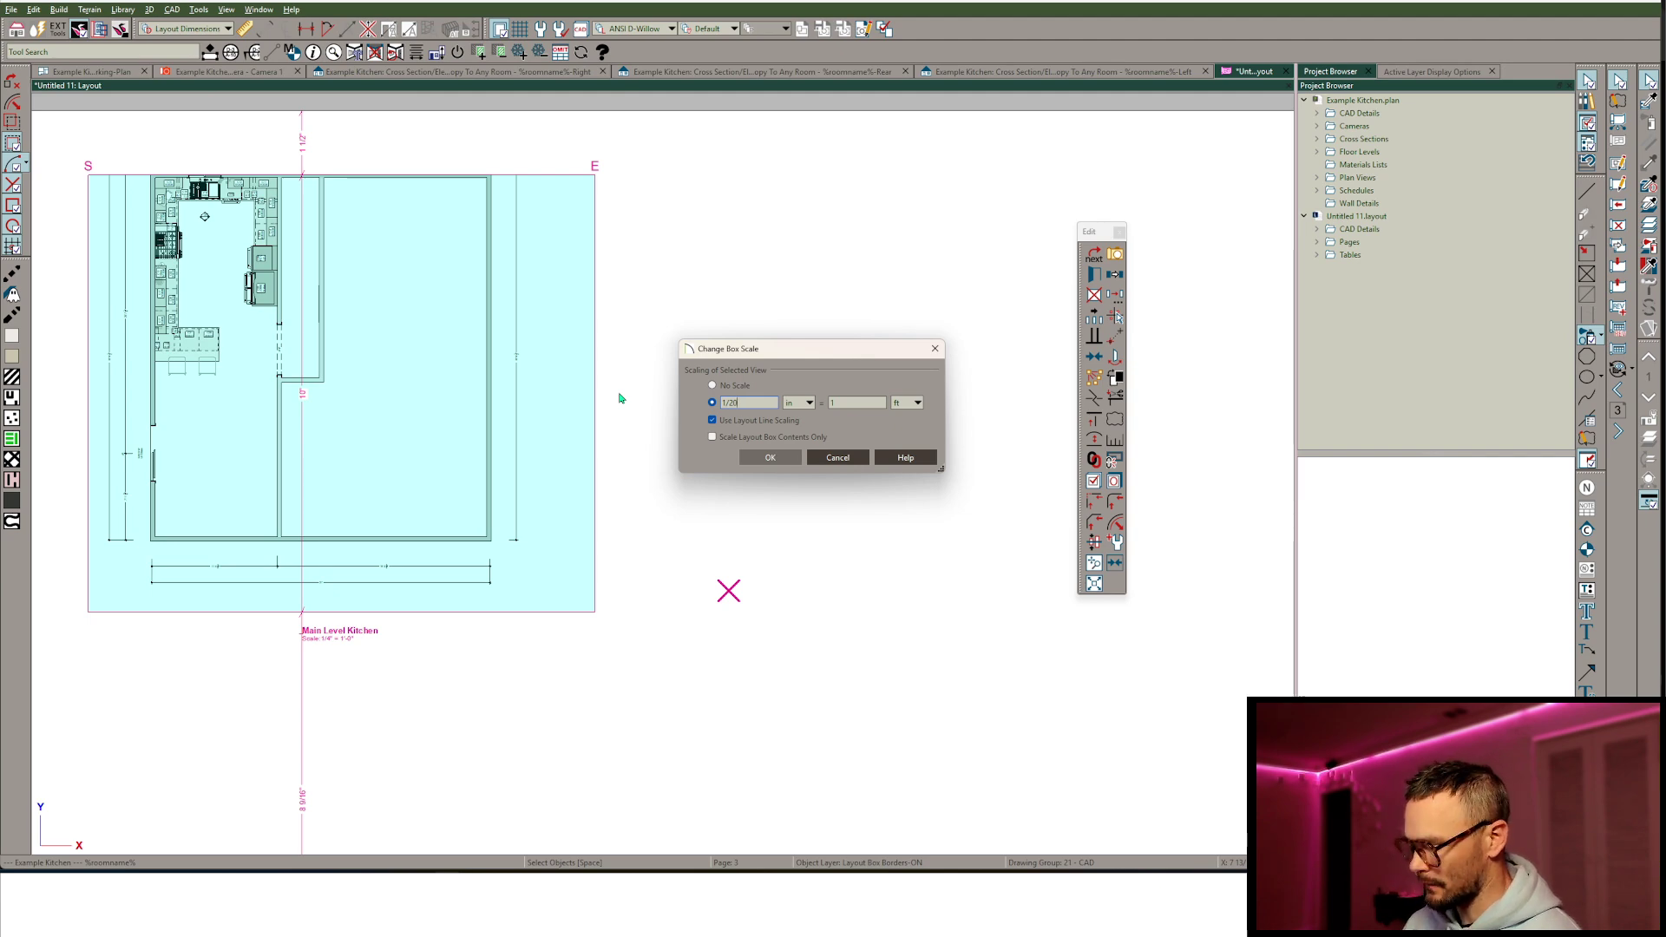
key("Return")
scroll(619, 398, "up", 5)
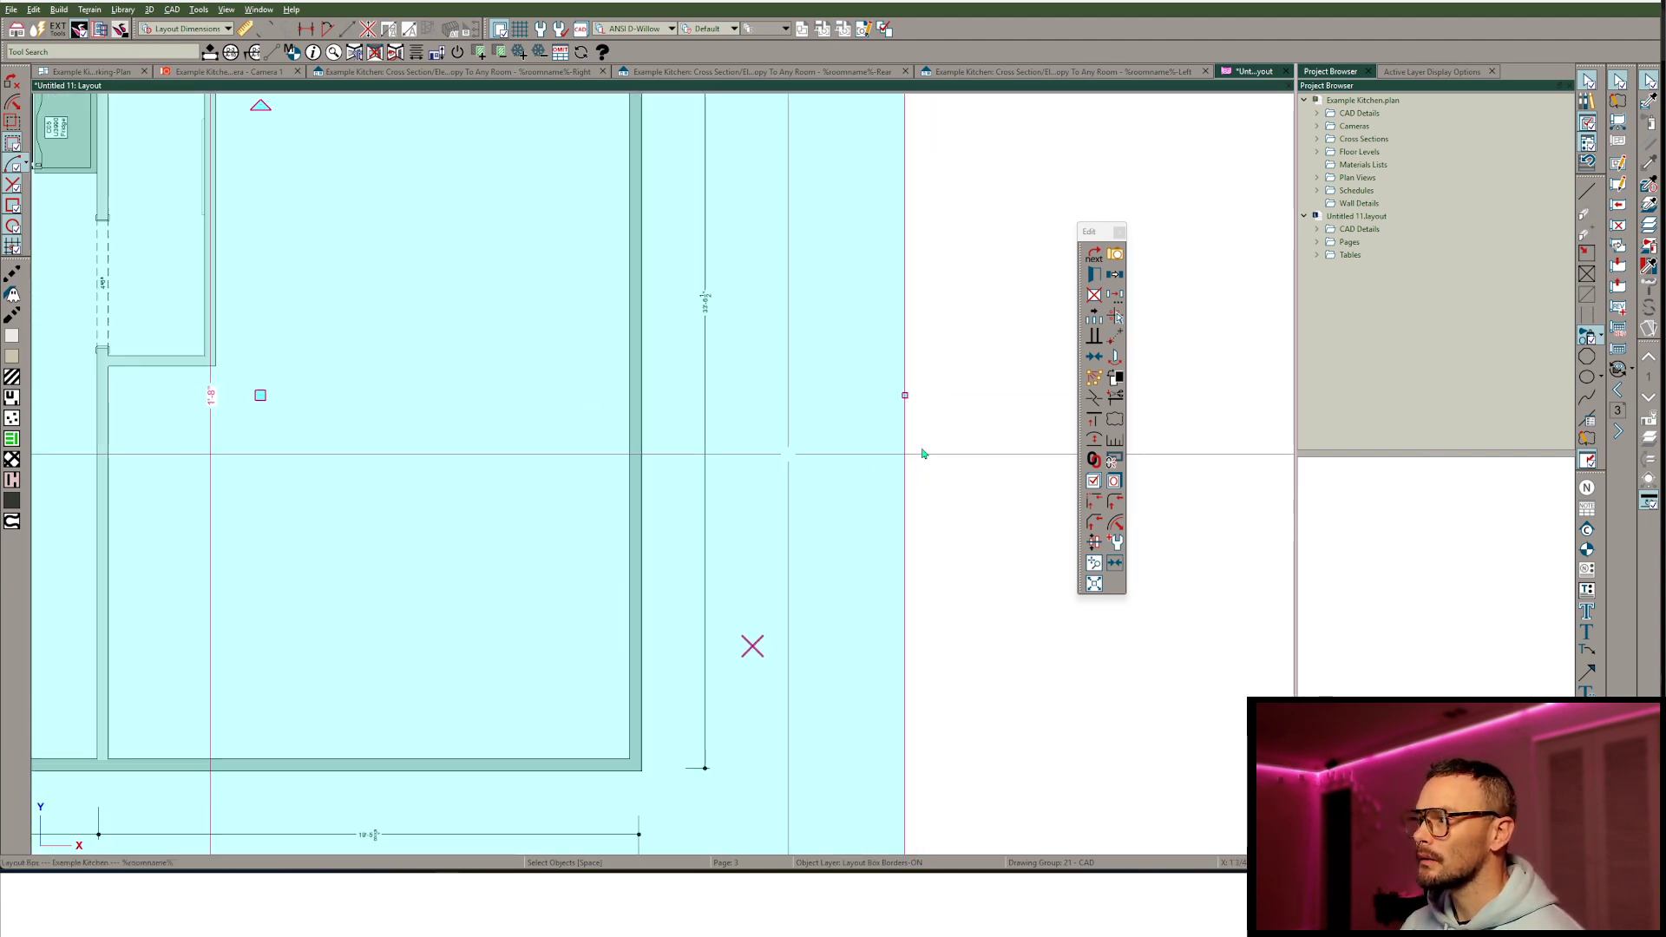
scroll(957, 453, "down", 5)
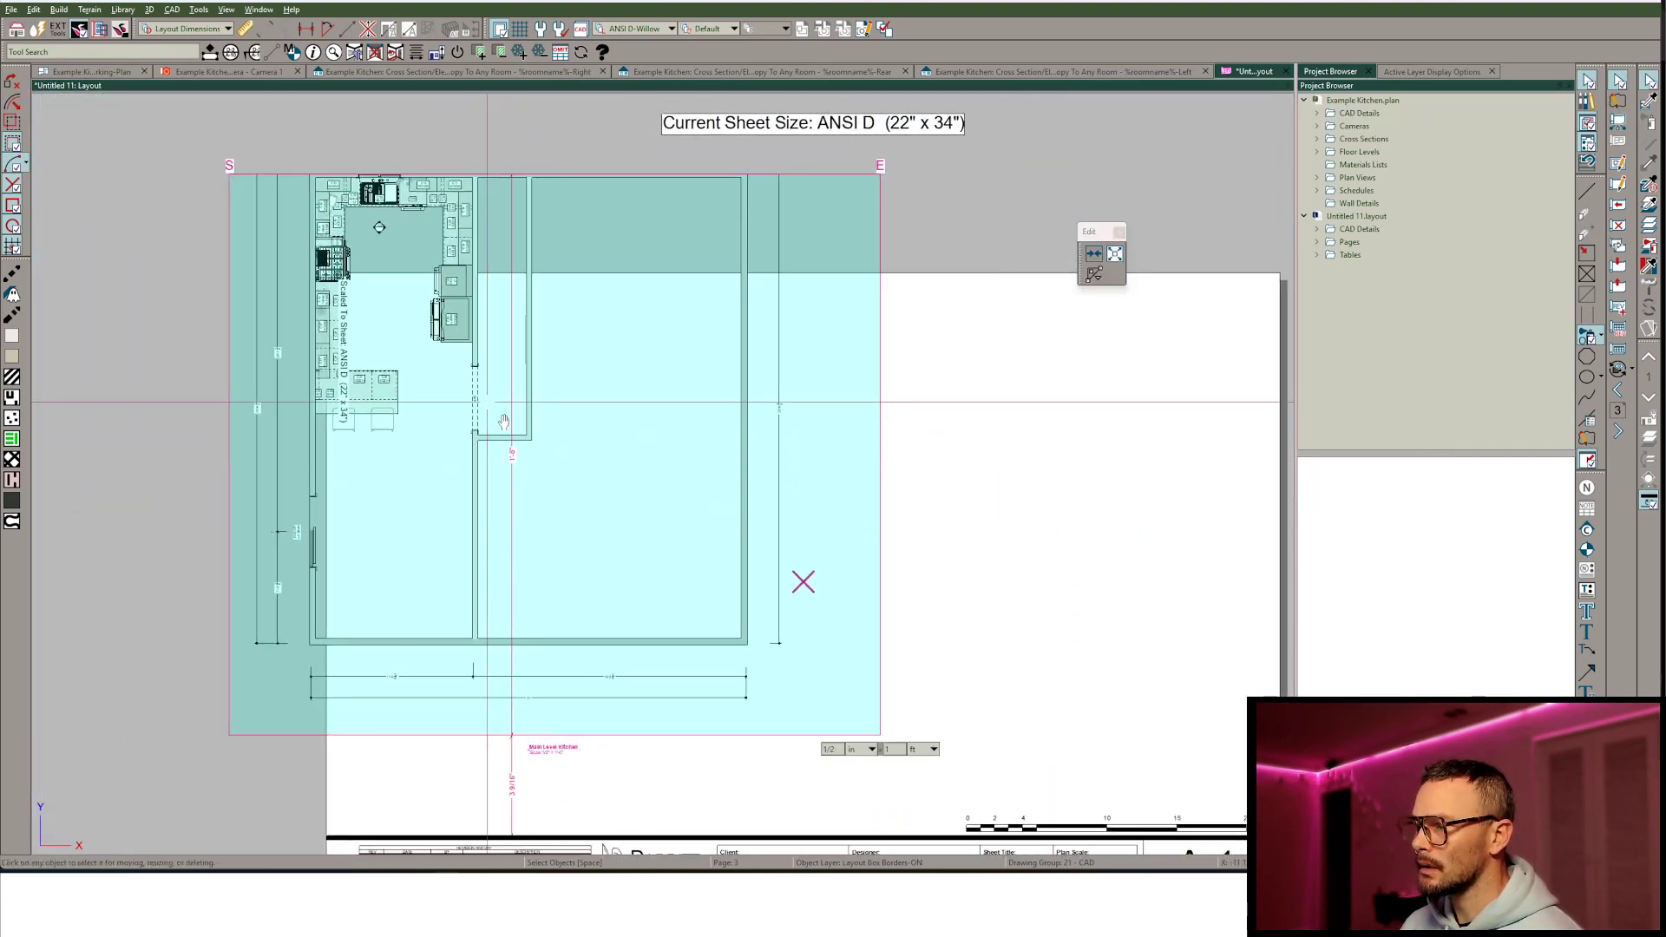
Shift the plan inside its layout box and crop the box's right, top and left edges around the kitchen on the sheet.
left_click_drag(527, 440, 615, 564)
left_click(906, 584)
left_click(881, 536)
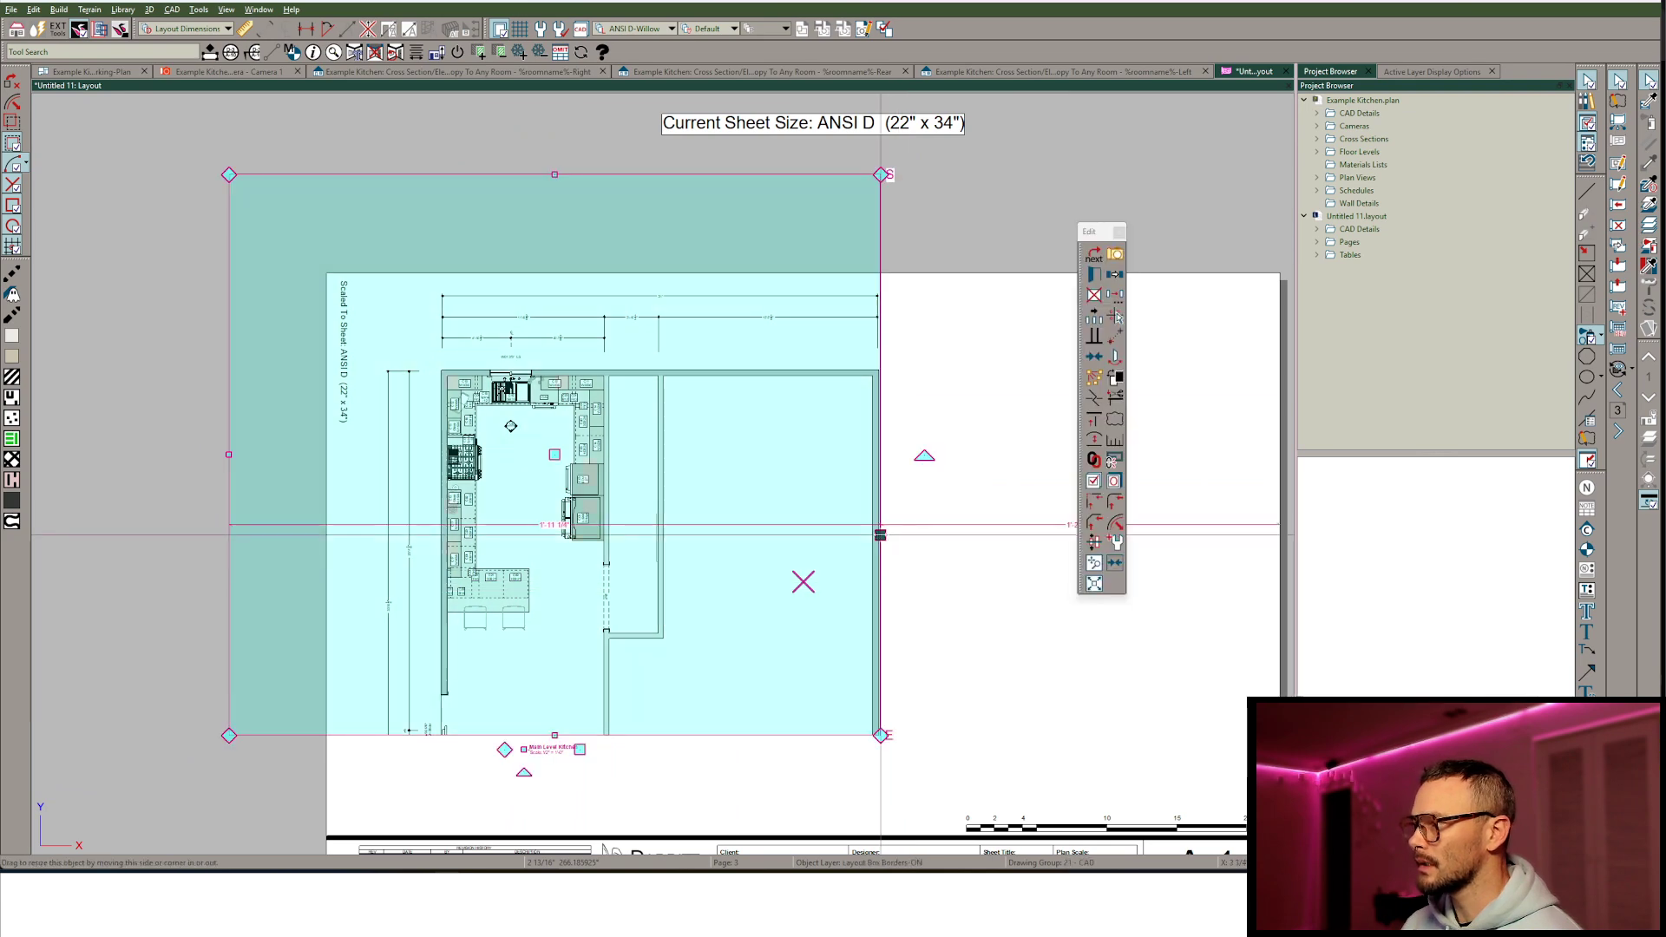
left_click_drag(881, 536, 719, 502)
left_click_drag(492, 175, 512, 274)
left_click_drag(229, 502, 374, 525)
scroll(581, 612, "up", 1)
key("Escape")
scroll(546, 652, "up", 1)
scroll(767, 550, "right", 4)
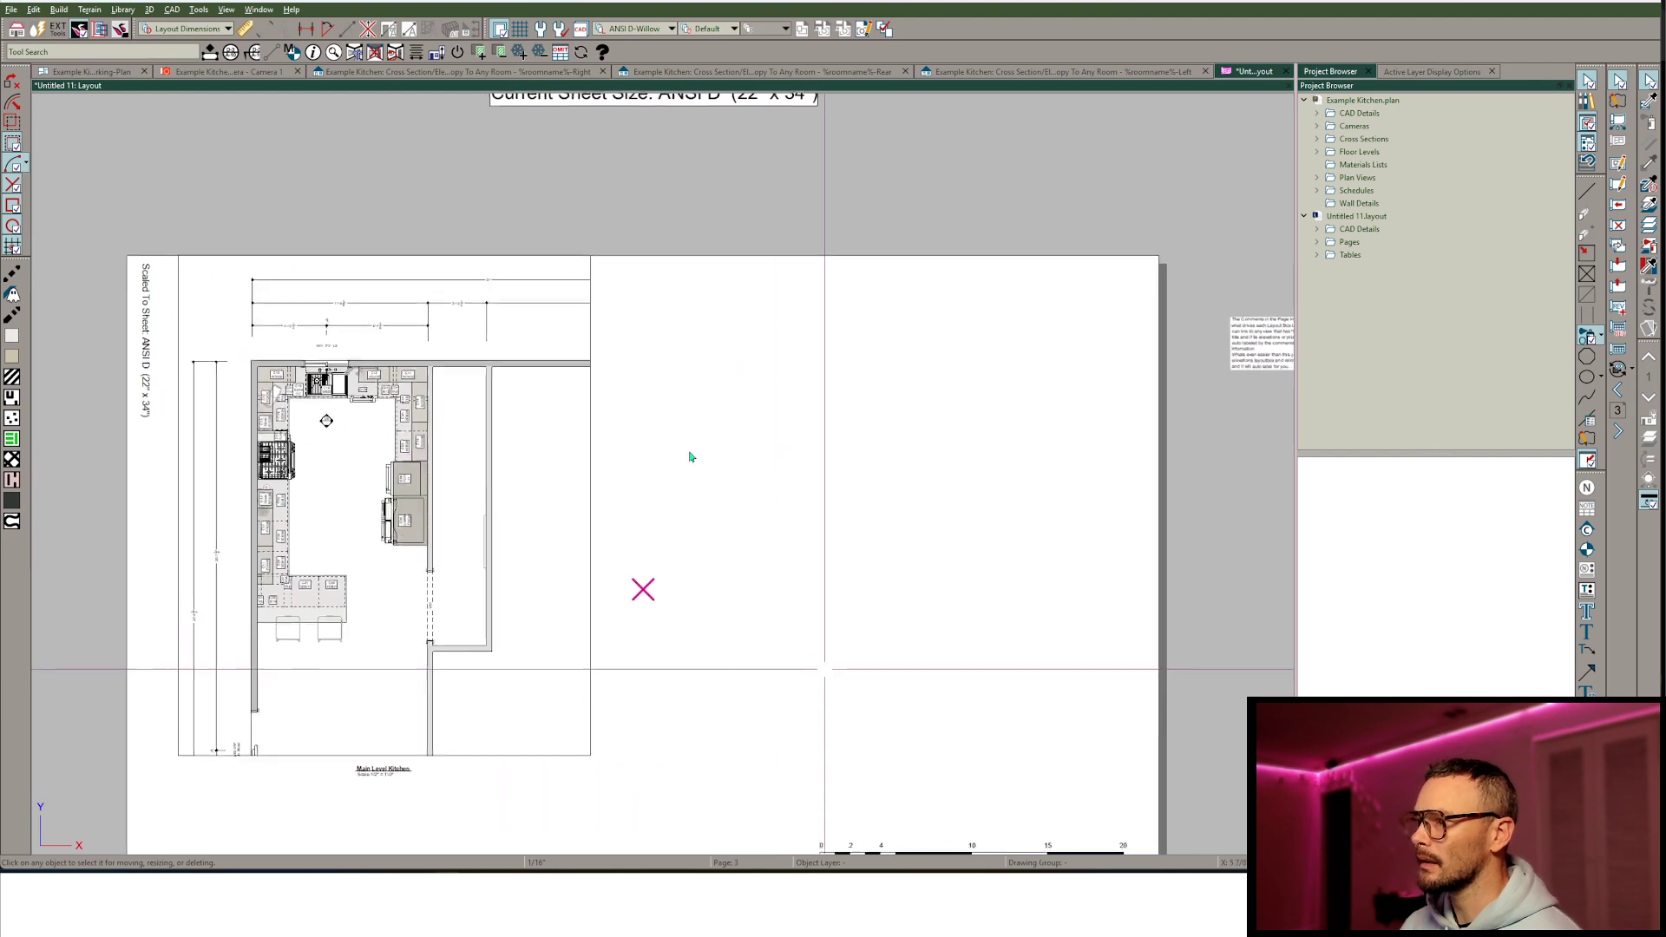
Send the entire range-wall elevation to layout page 3 as plot lines at 1/2 in = 1 ft.
scroll(579, 285, "down", 3)
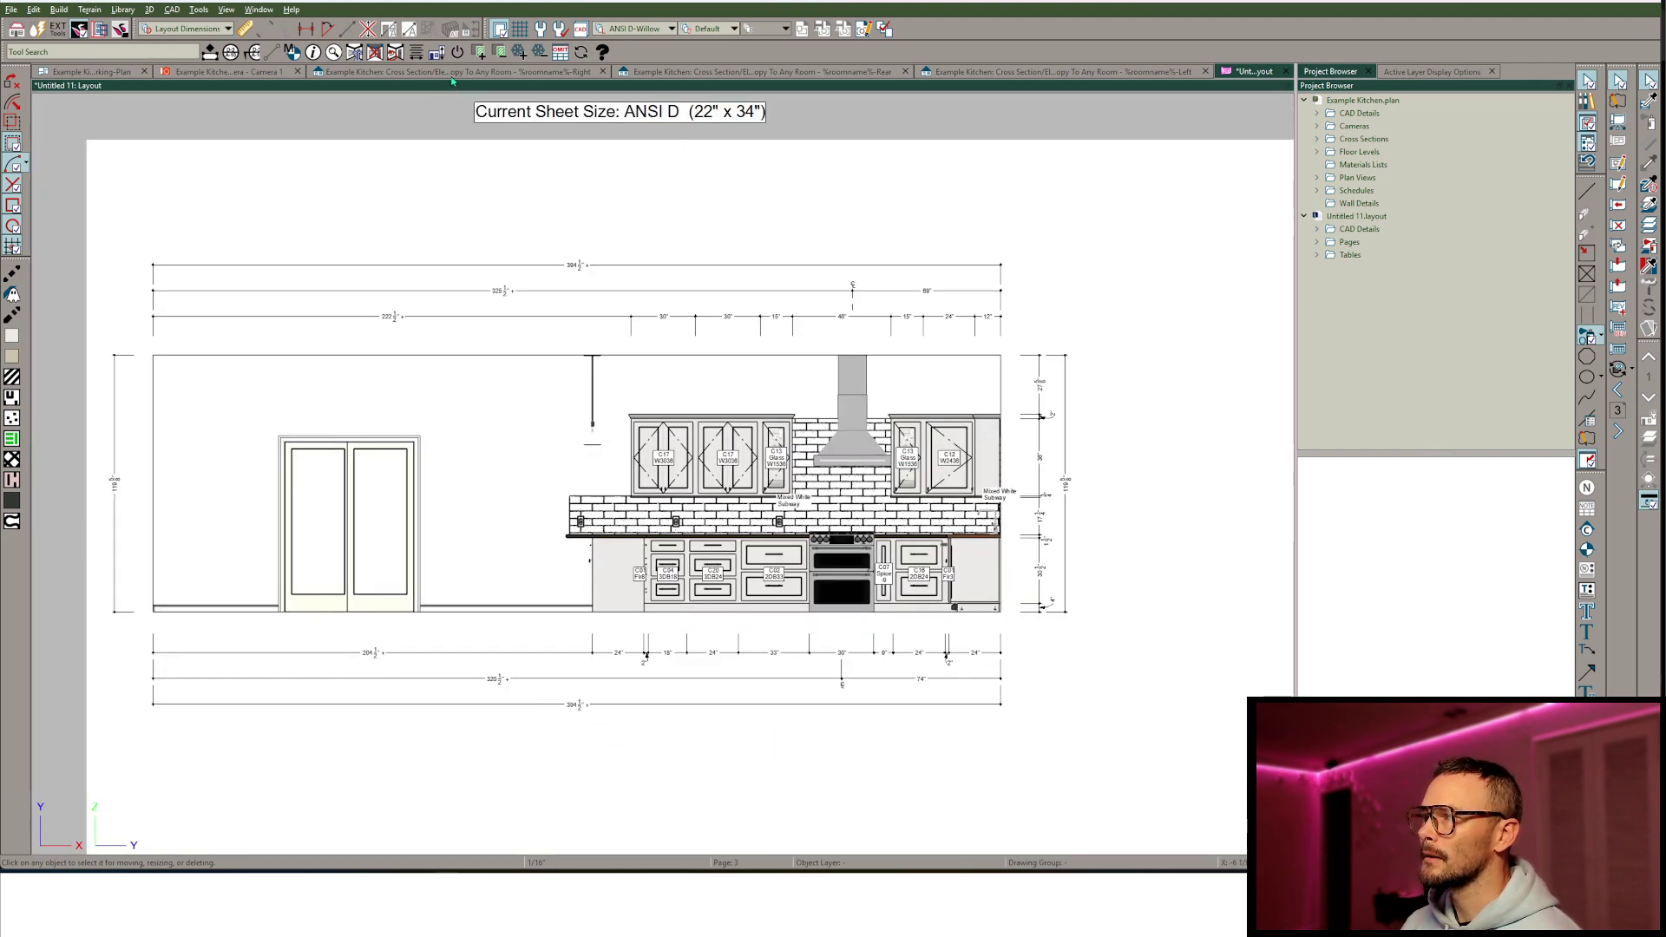
key("ctrl+shift+l")
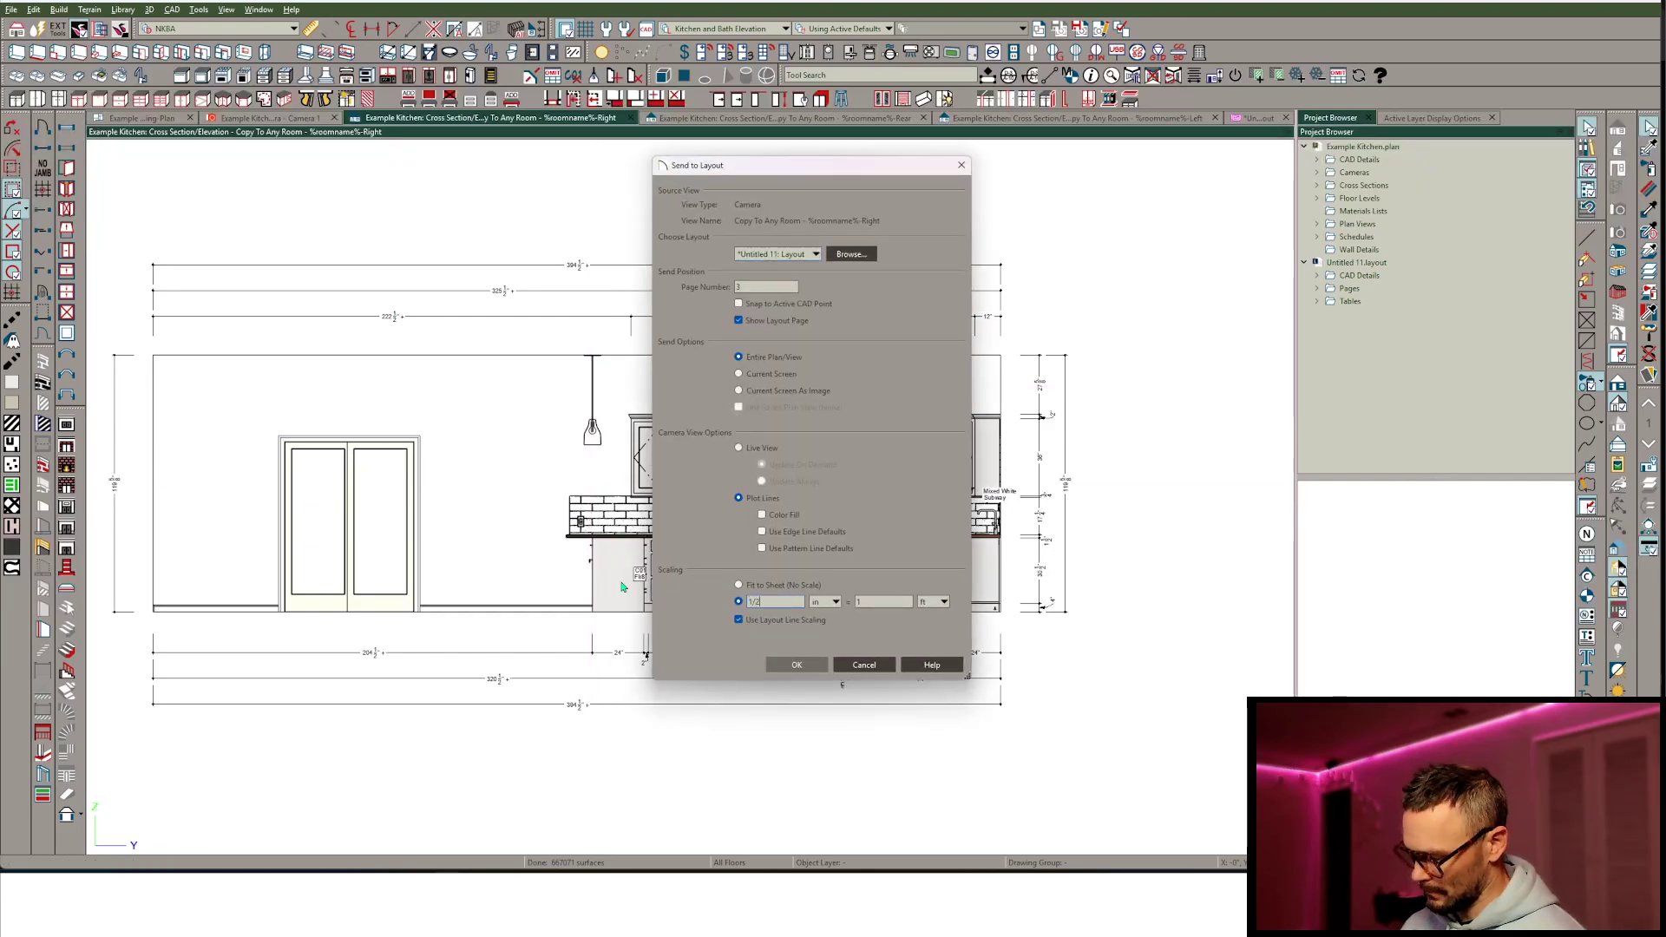
key("Return")
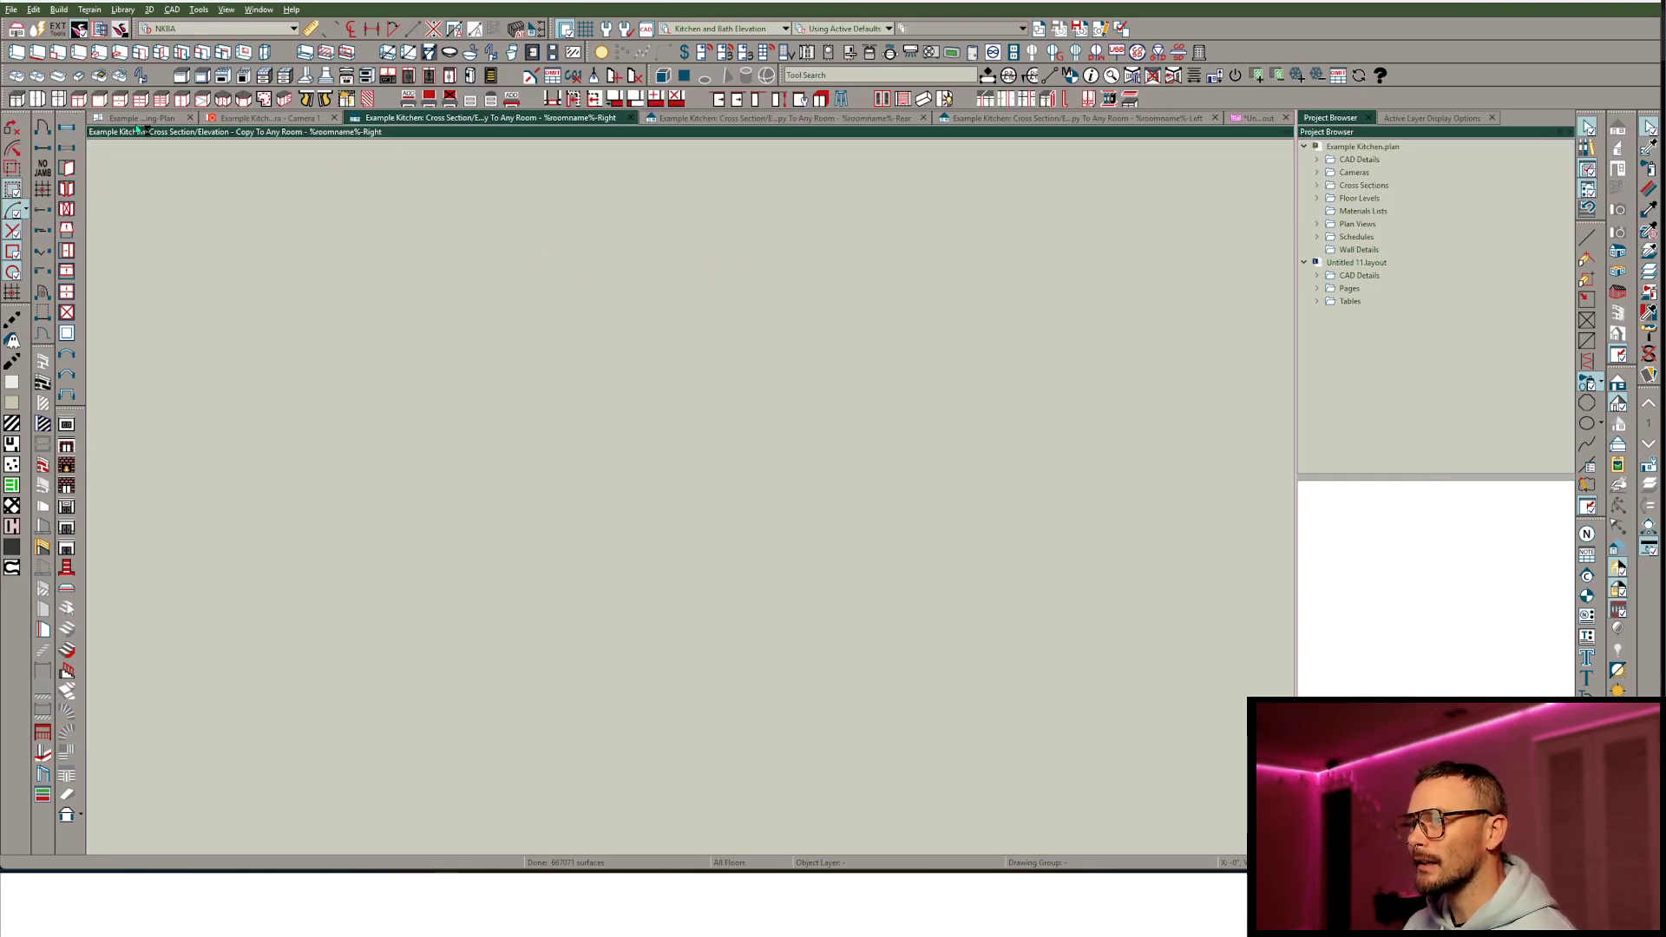
Switch to the KREA Enhancer in Chrome and start the 2x enhancement of both uploaded kitchen views.
key("alt+Tab")
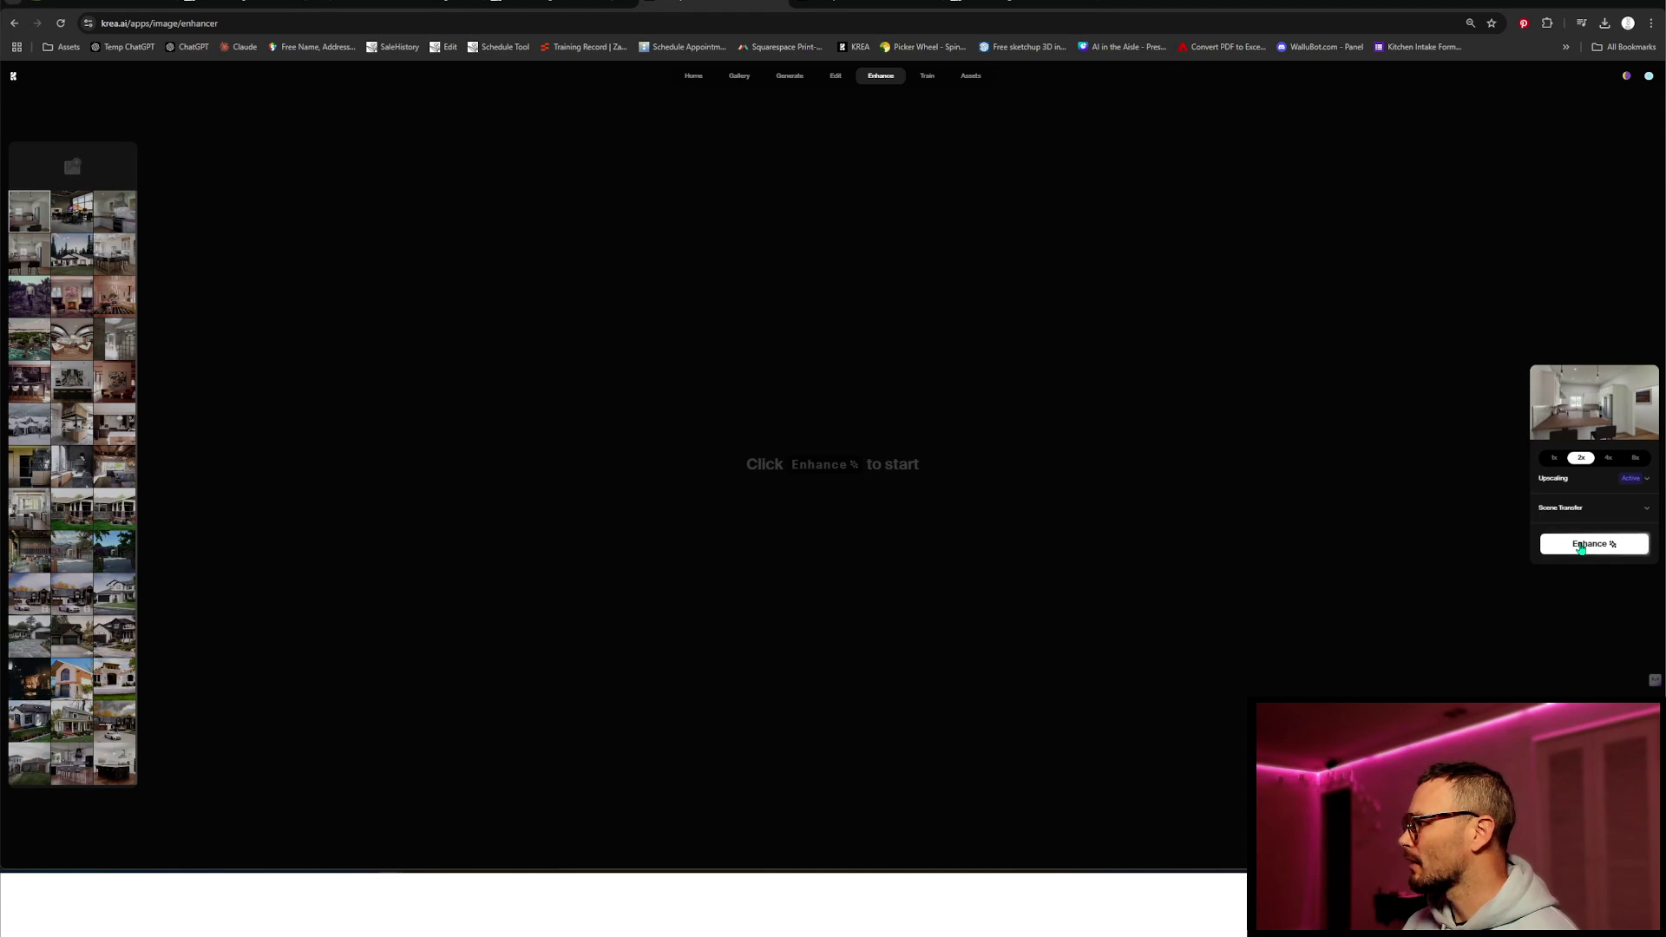
left_click(1582, 545)
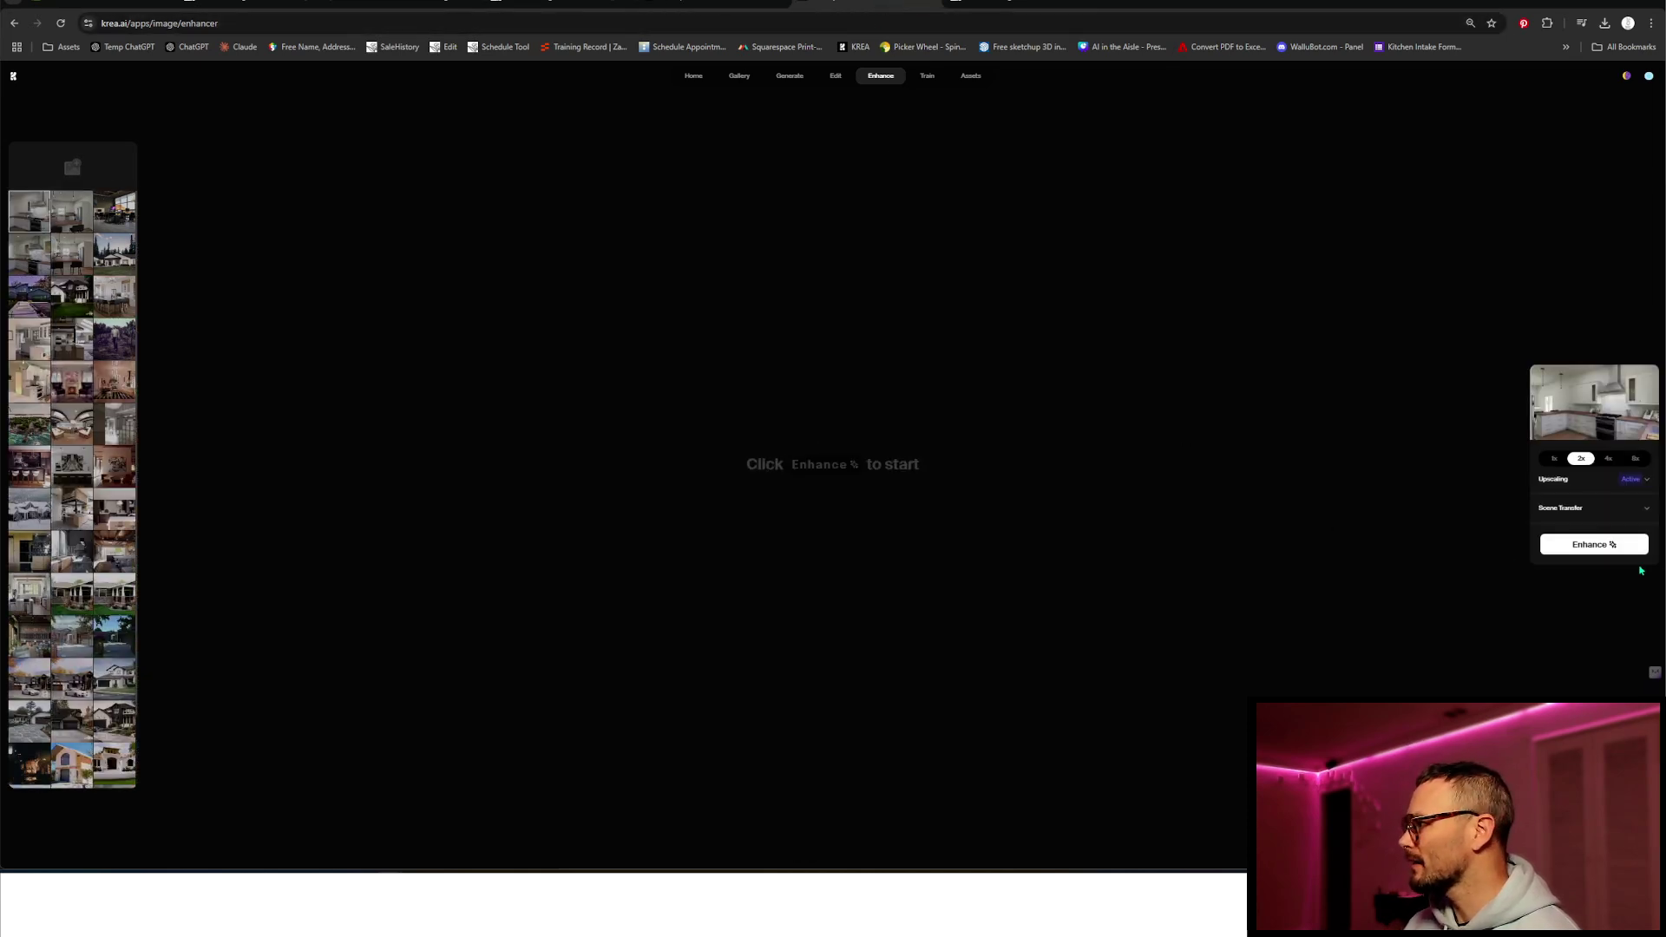
left_click(1586, 547)
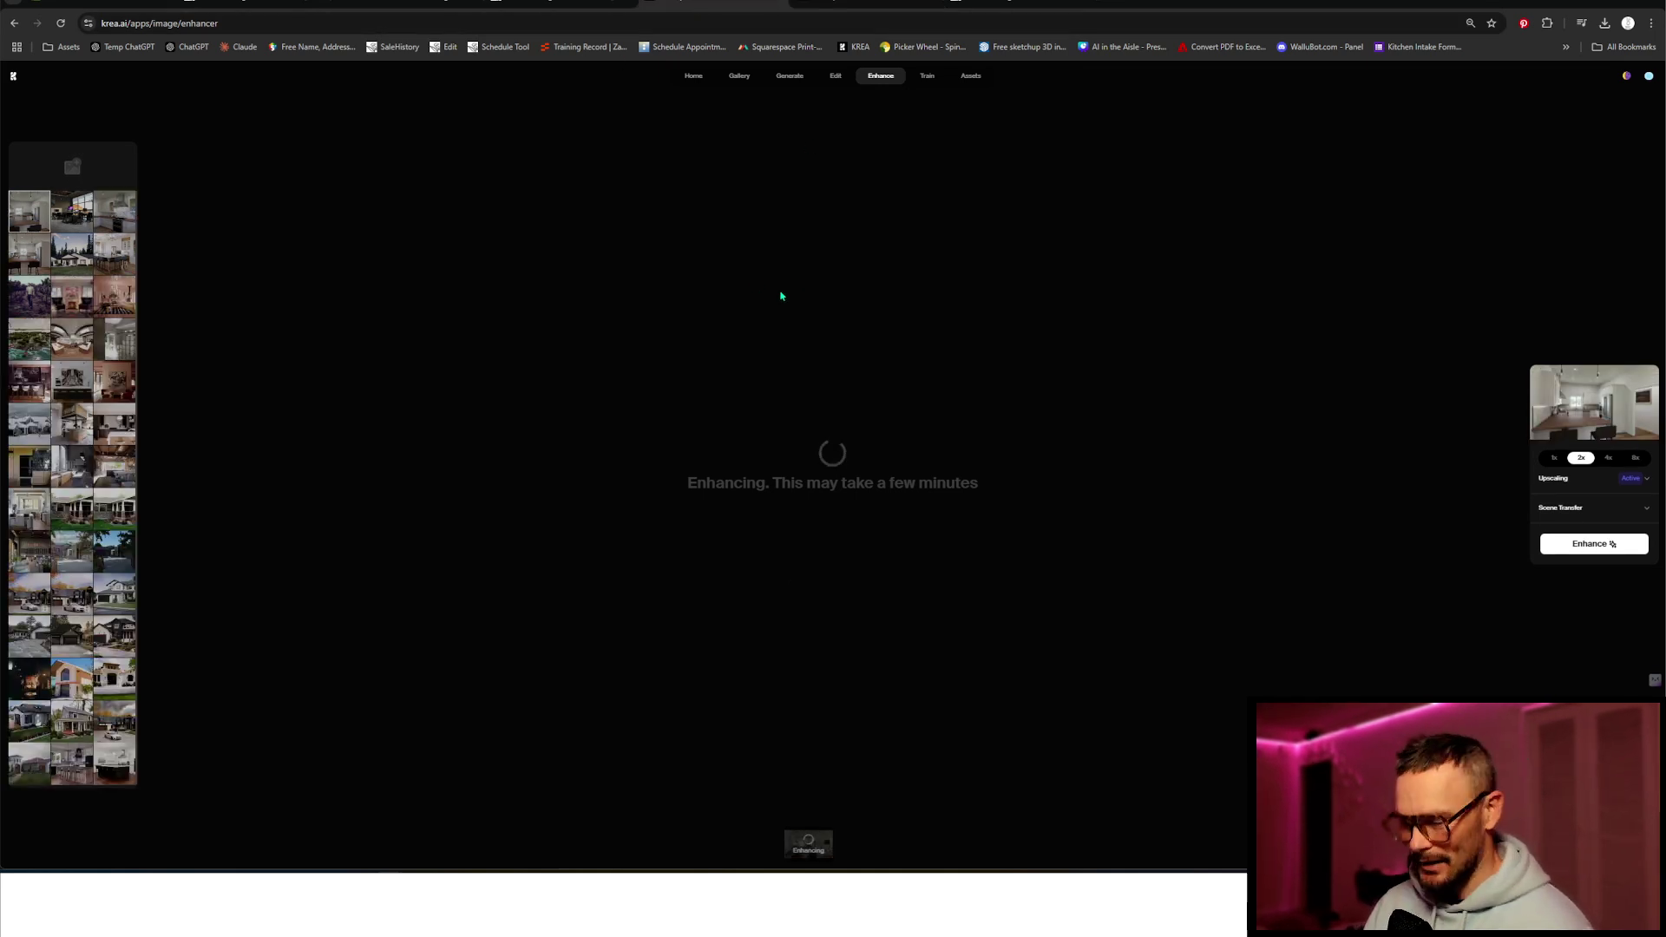
Switch to Chief Architect, move the range-wall elevation box beside the kitchen plan and crop away the patio-door portion of the wall.
key("alt+Tab")
left_click(610, 551)
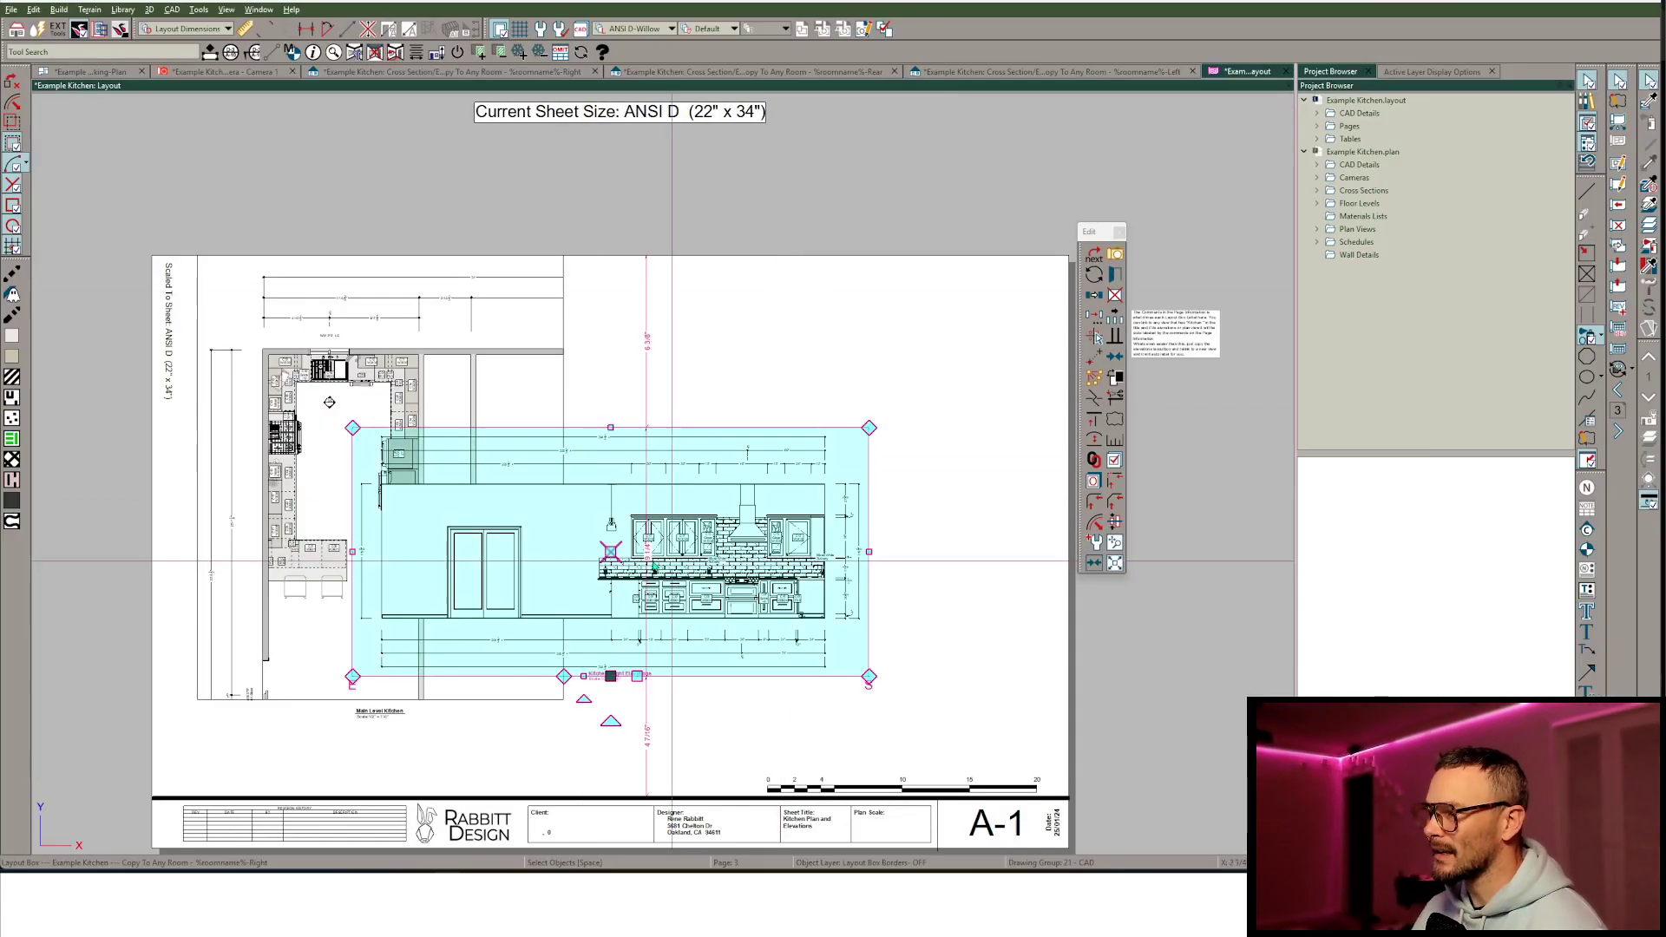
left_click_drag(610, 551, 732, 431)
left_click_drag(475, 431, 688, 431)
Copy the elevation box below the original and relink the copy to the Copy To Any Room - %roomname%-Rear cross section.
left_click_drag(846, 431, 846, 681)
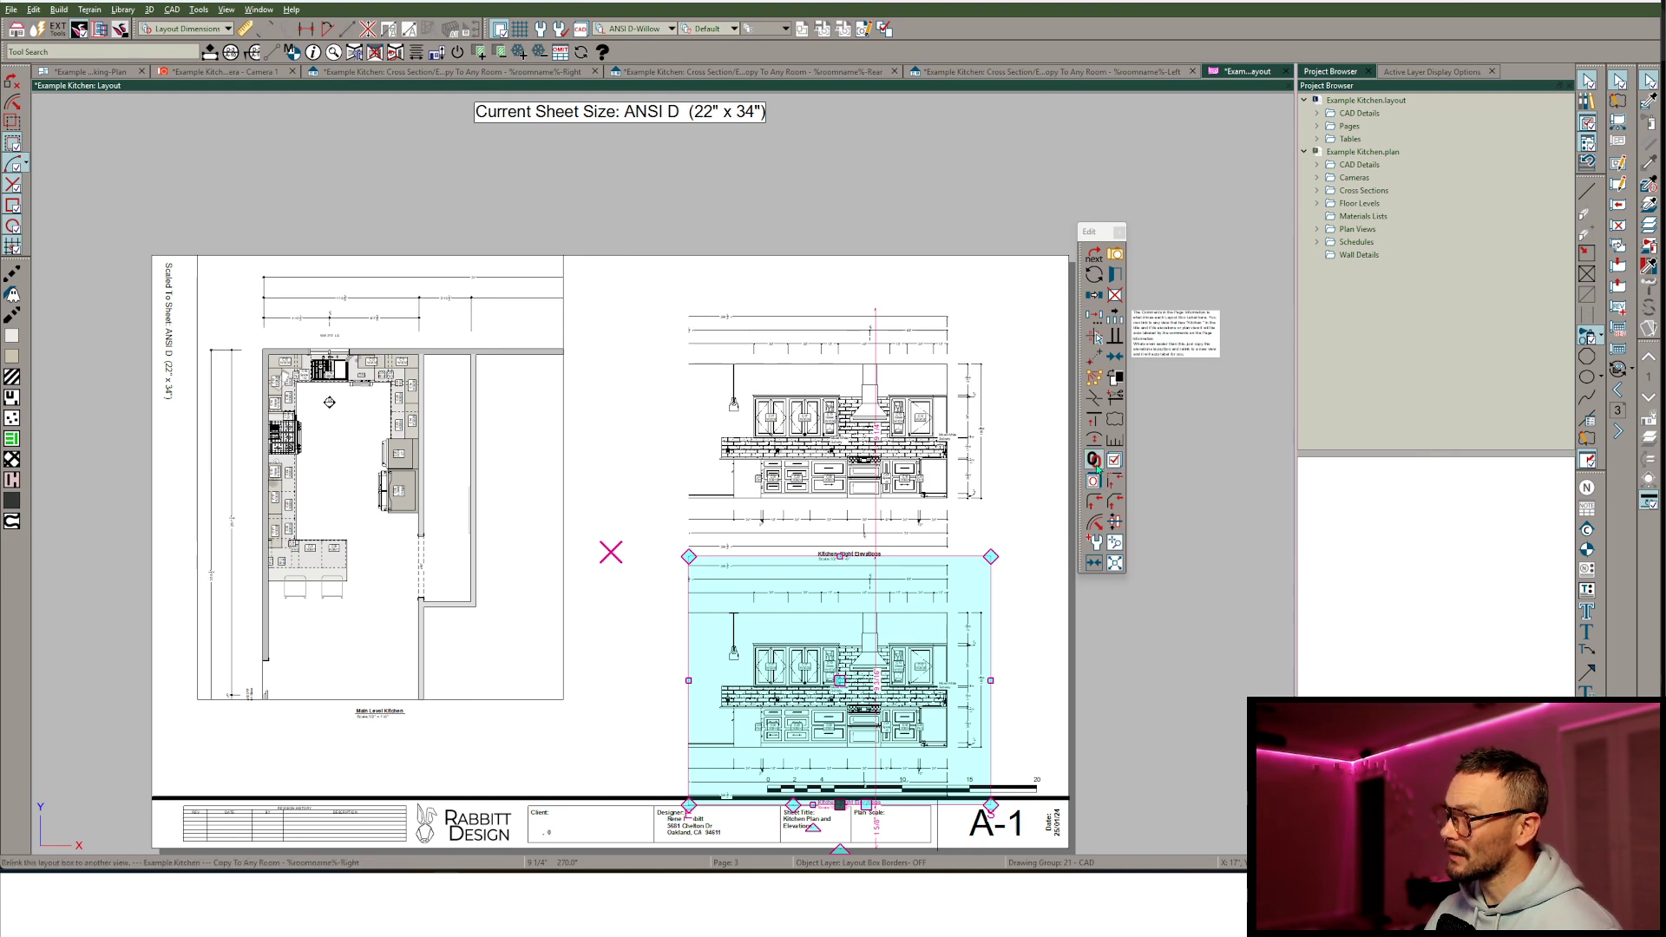
left_click(1097, 464)
left_click(1025, 408)
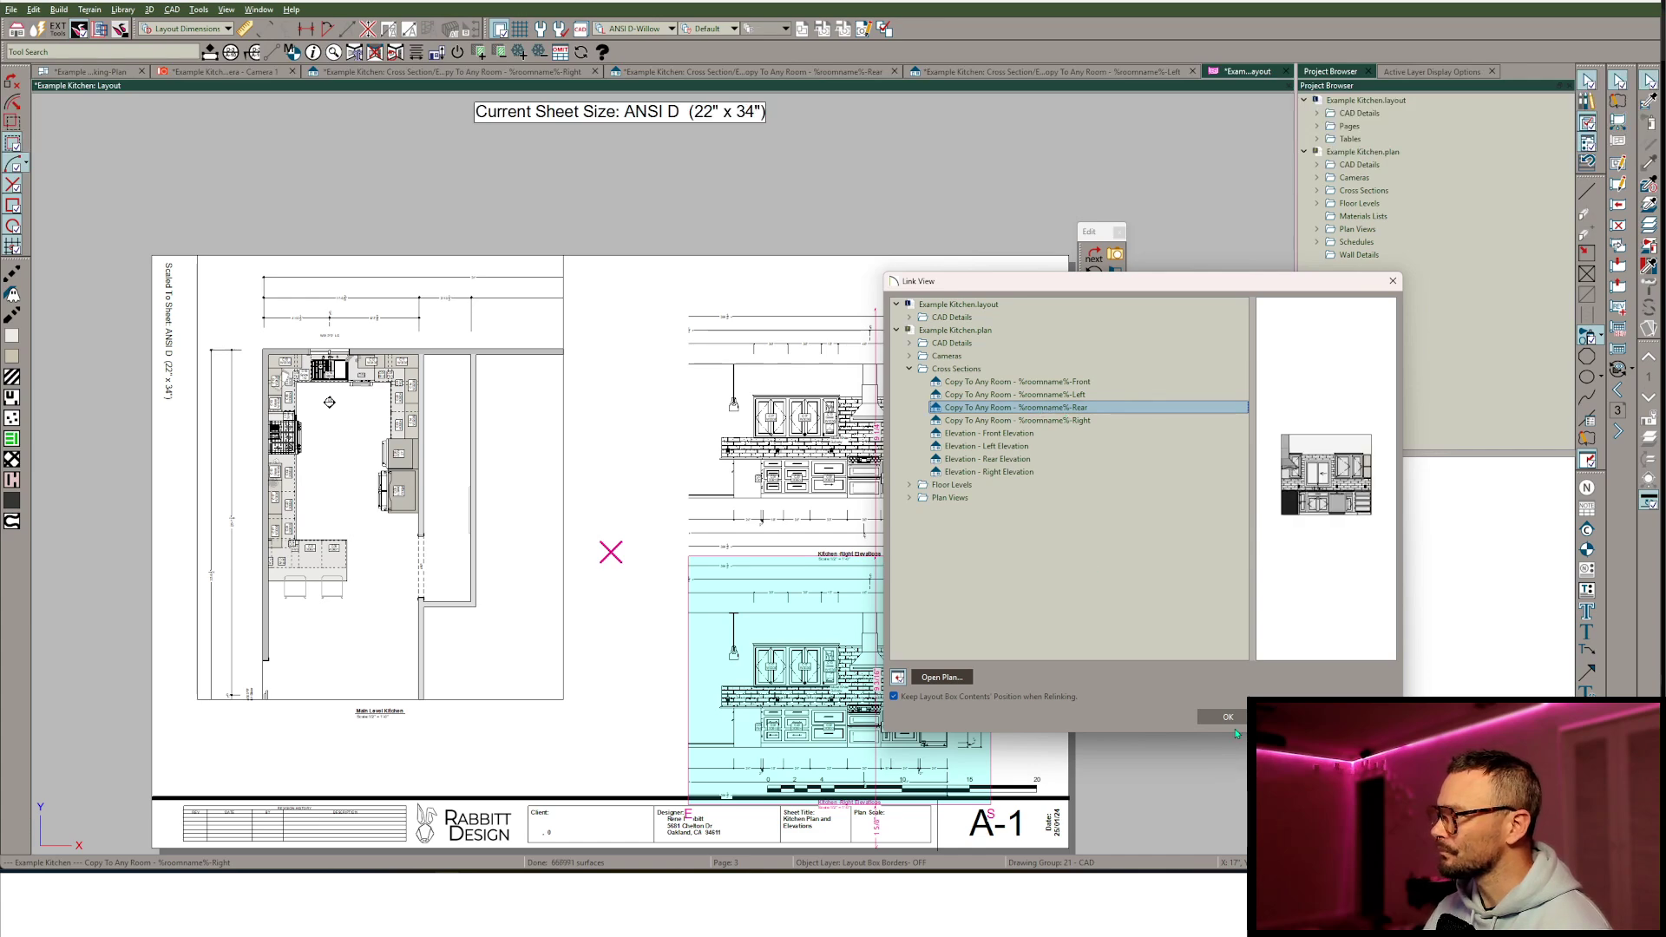
left_click(1228, 718)
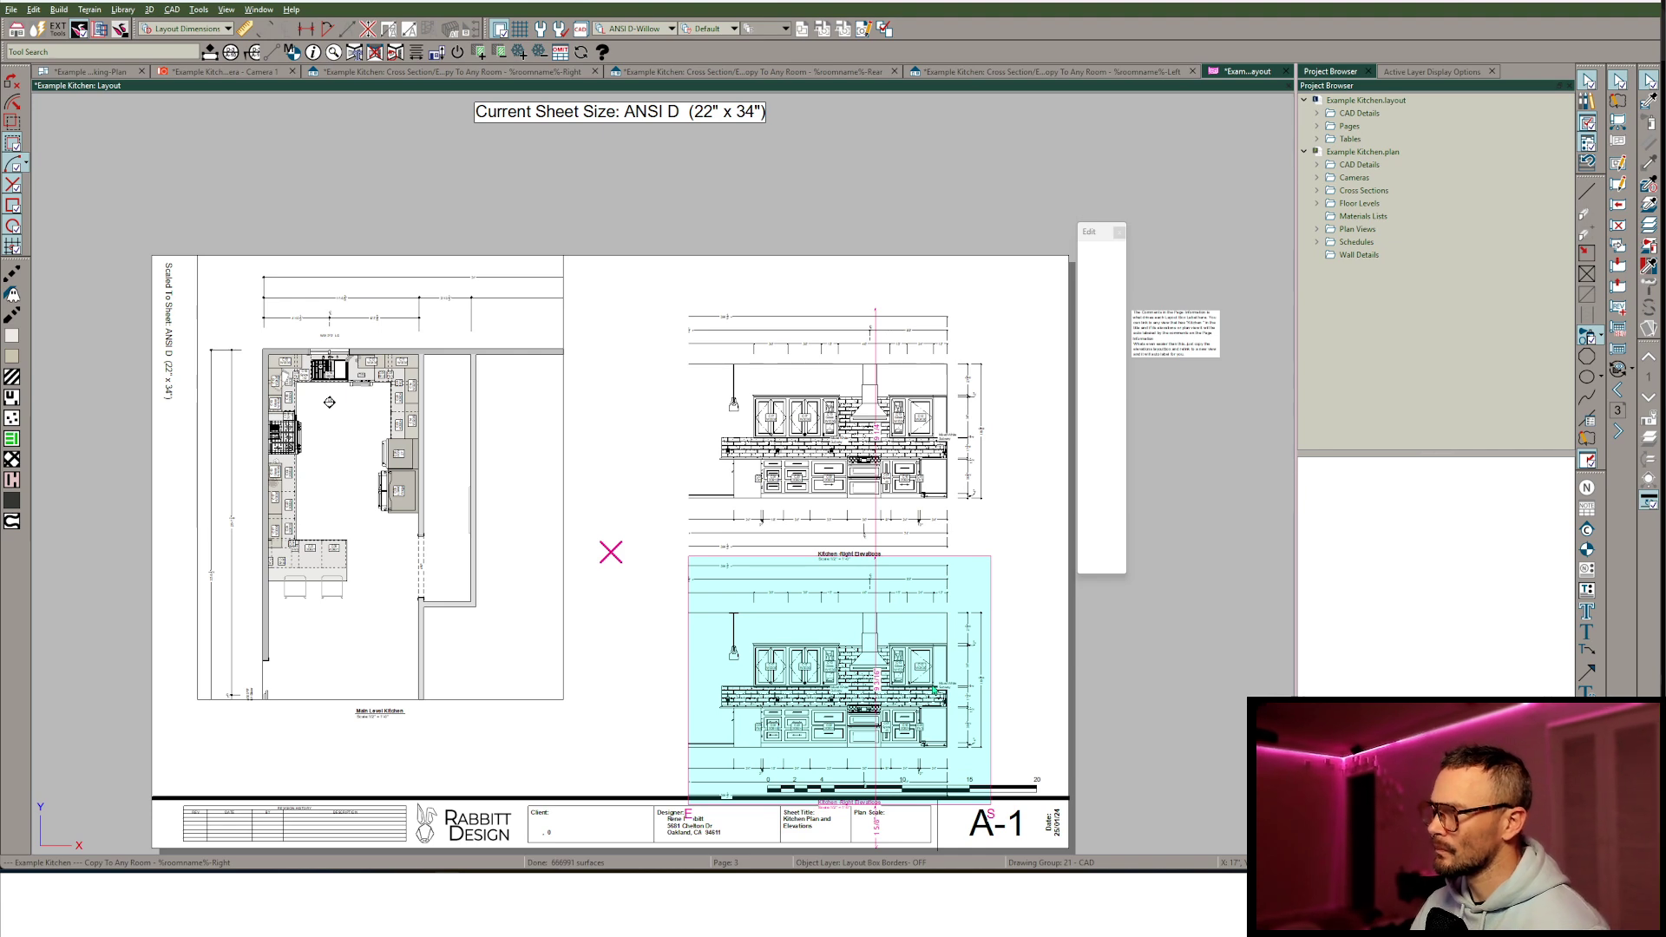
Glance at the KREA progress, return to the layout and move both elevation boxes together up and closer to the plan.
key("alt+Tab")
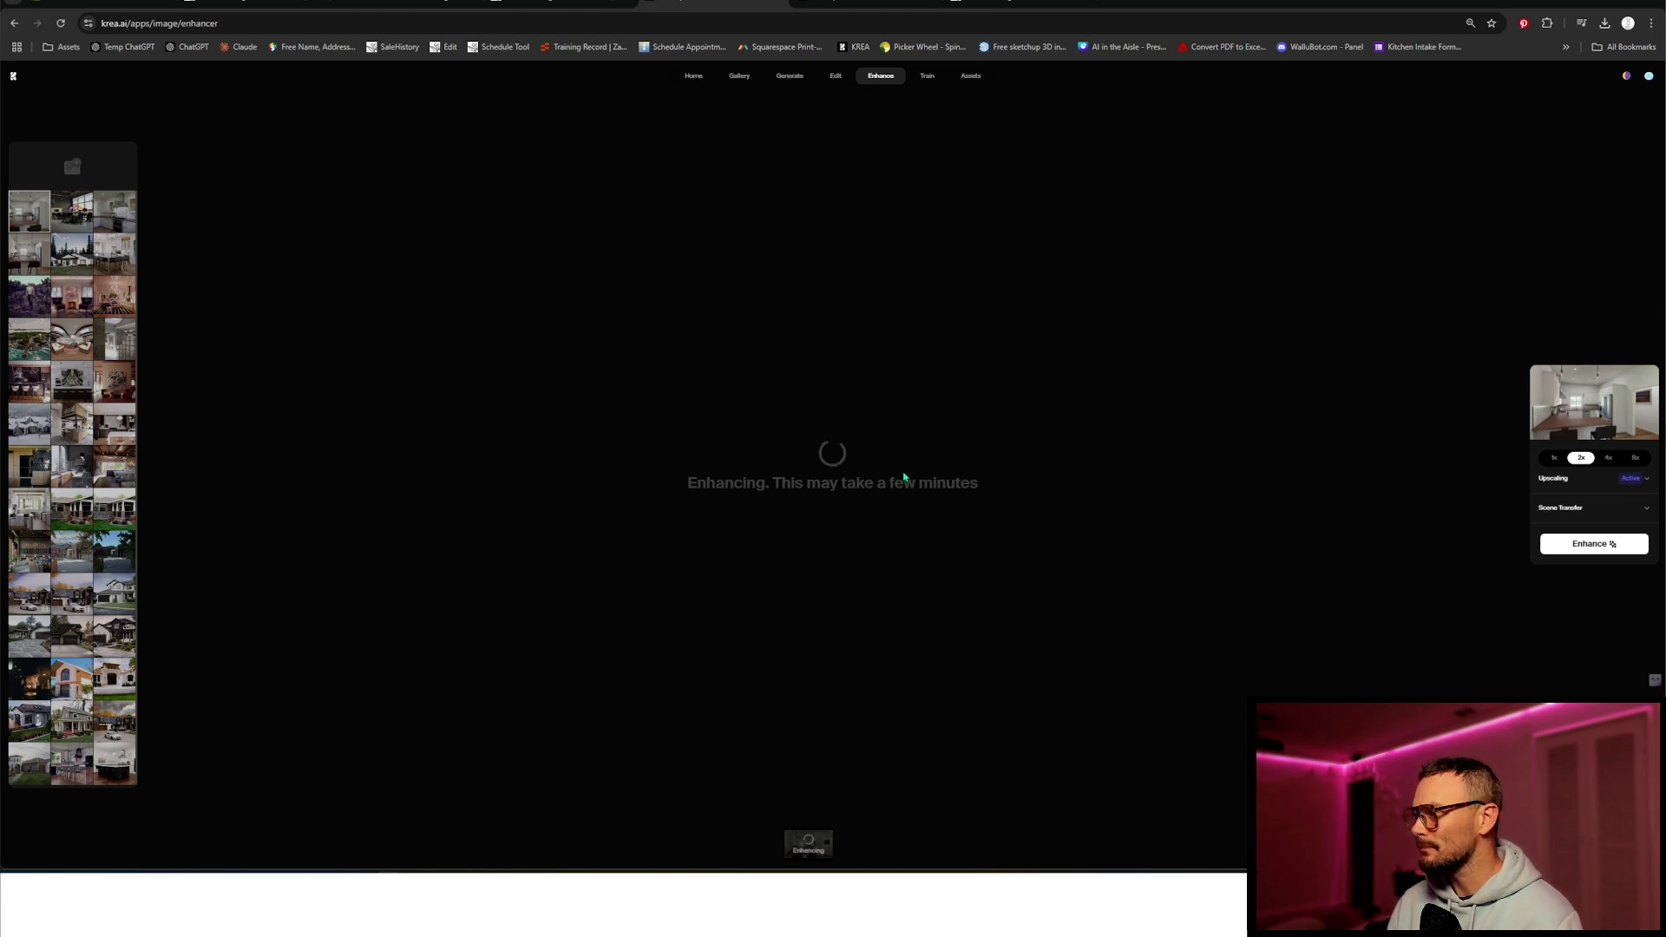
key("alt+Tab")
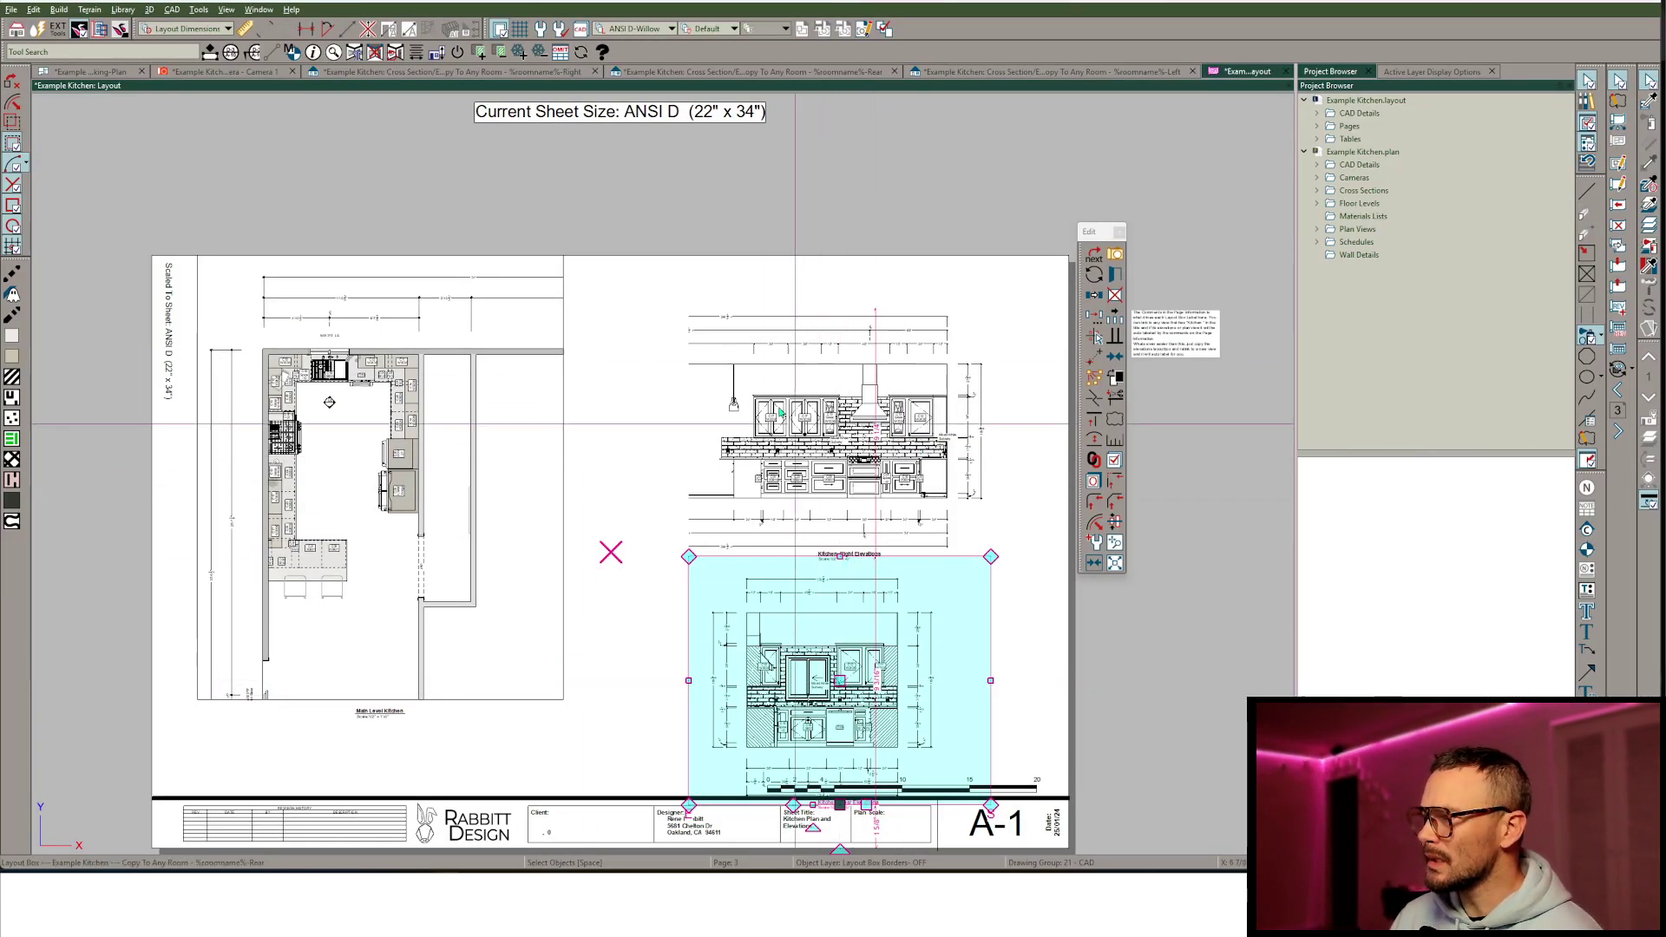
left_click(820, 458)
left_click(866, 674, "shift")
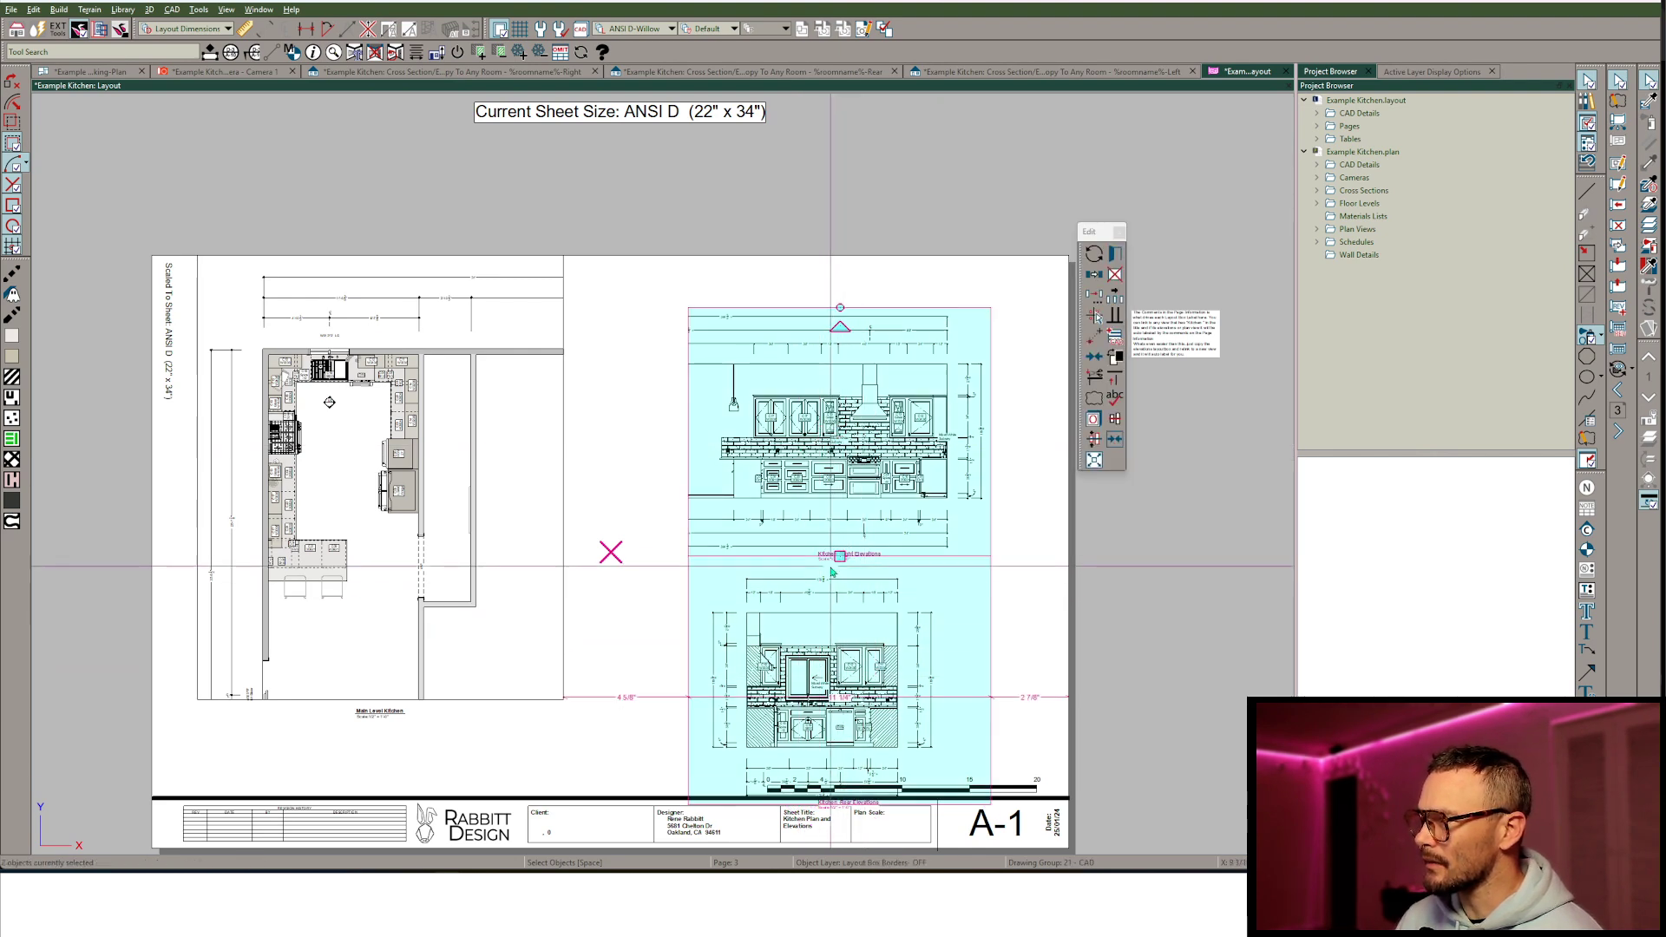
left_click_drag(840, 556, 753, 520)
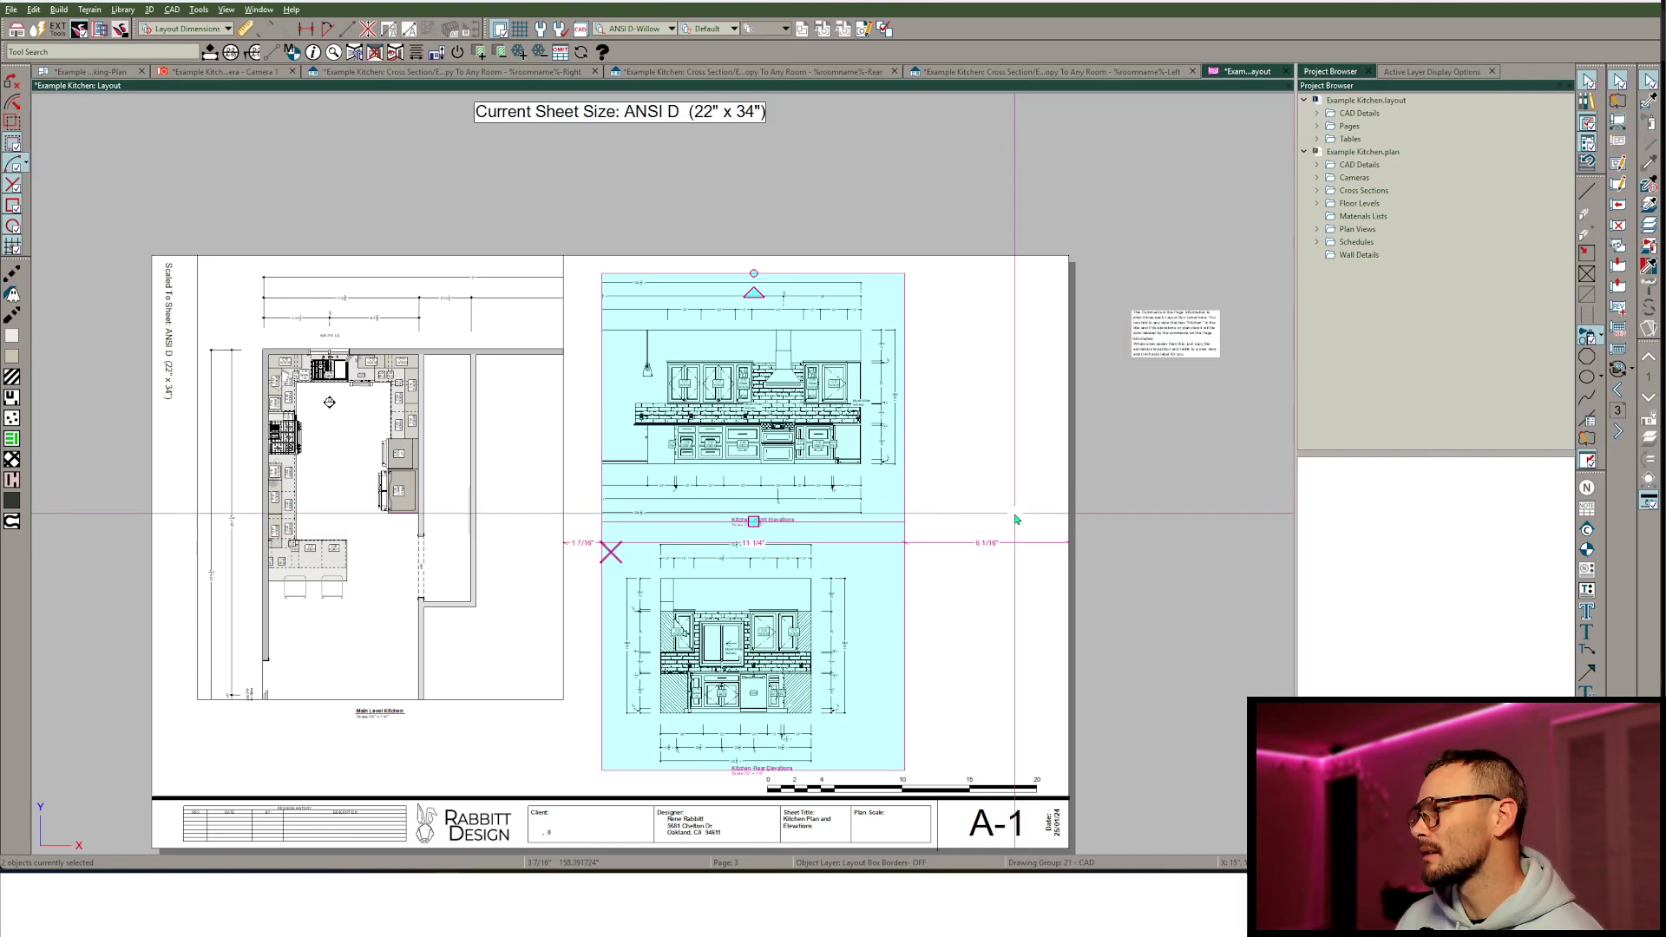
Go to layout page A-2 and extend the lower edge of the upper cabinet schedule box to uncover its remaining rows.
key("Page_Down")
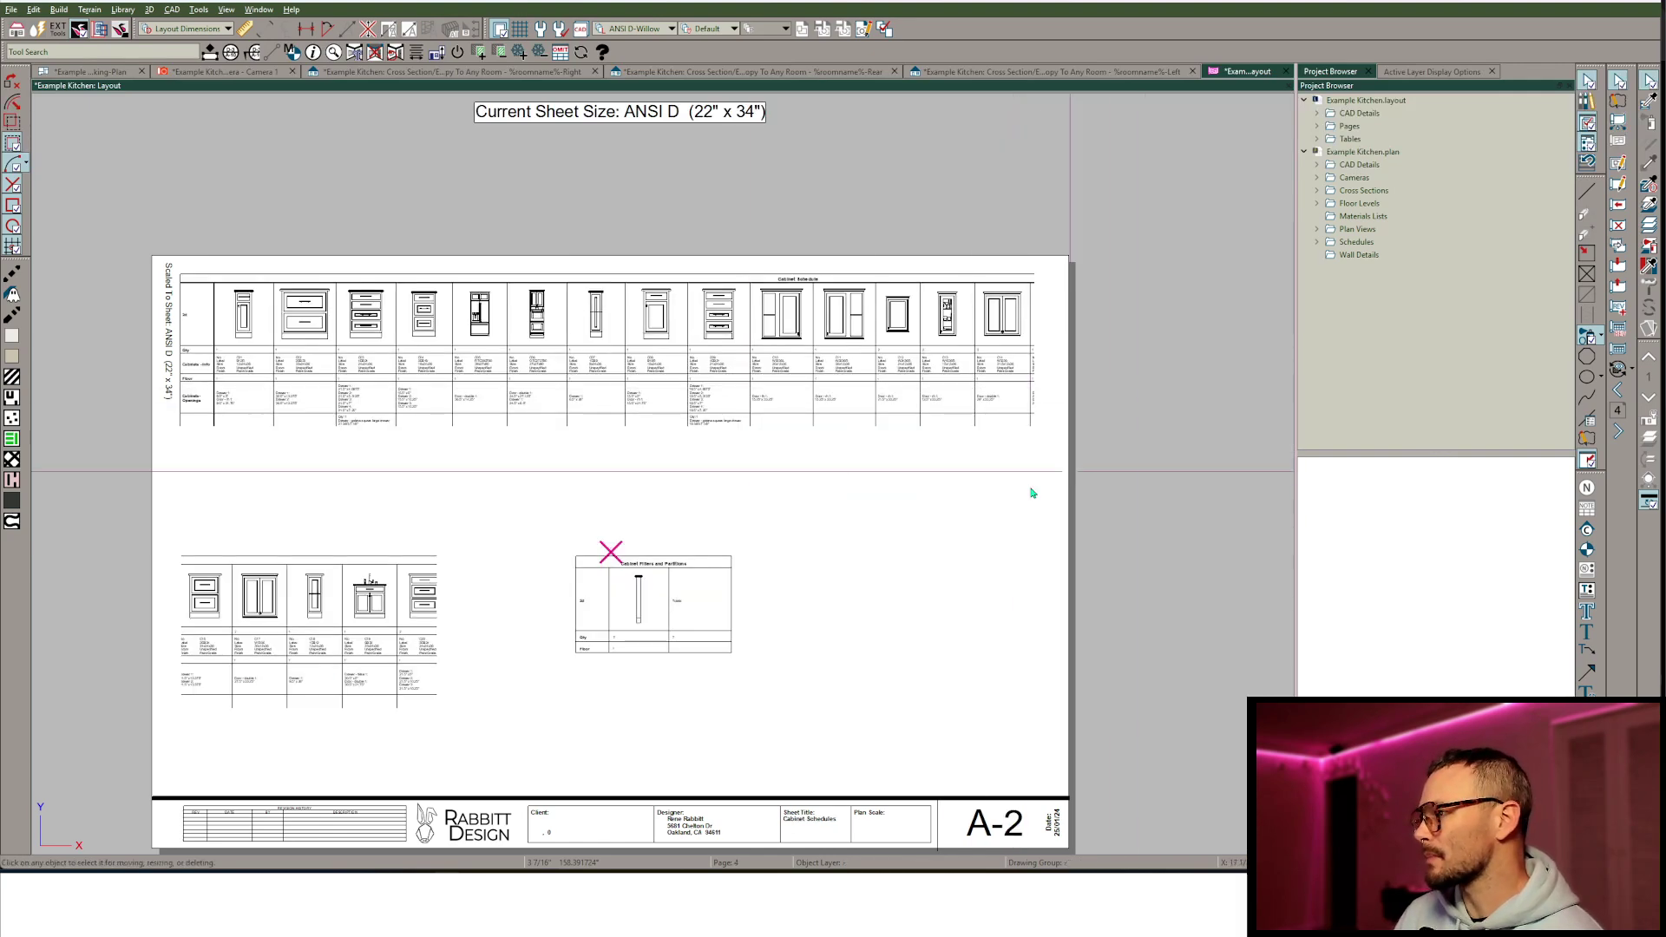
left_click(732, 424)
left_click_drag(732, 425, 736, 507)
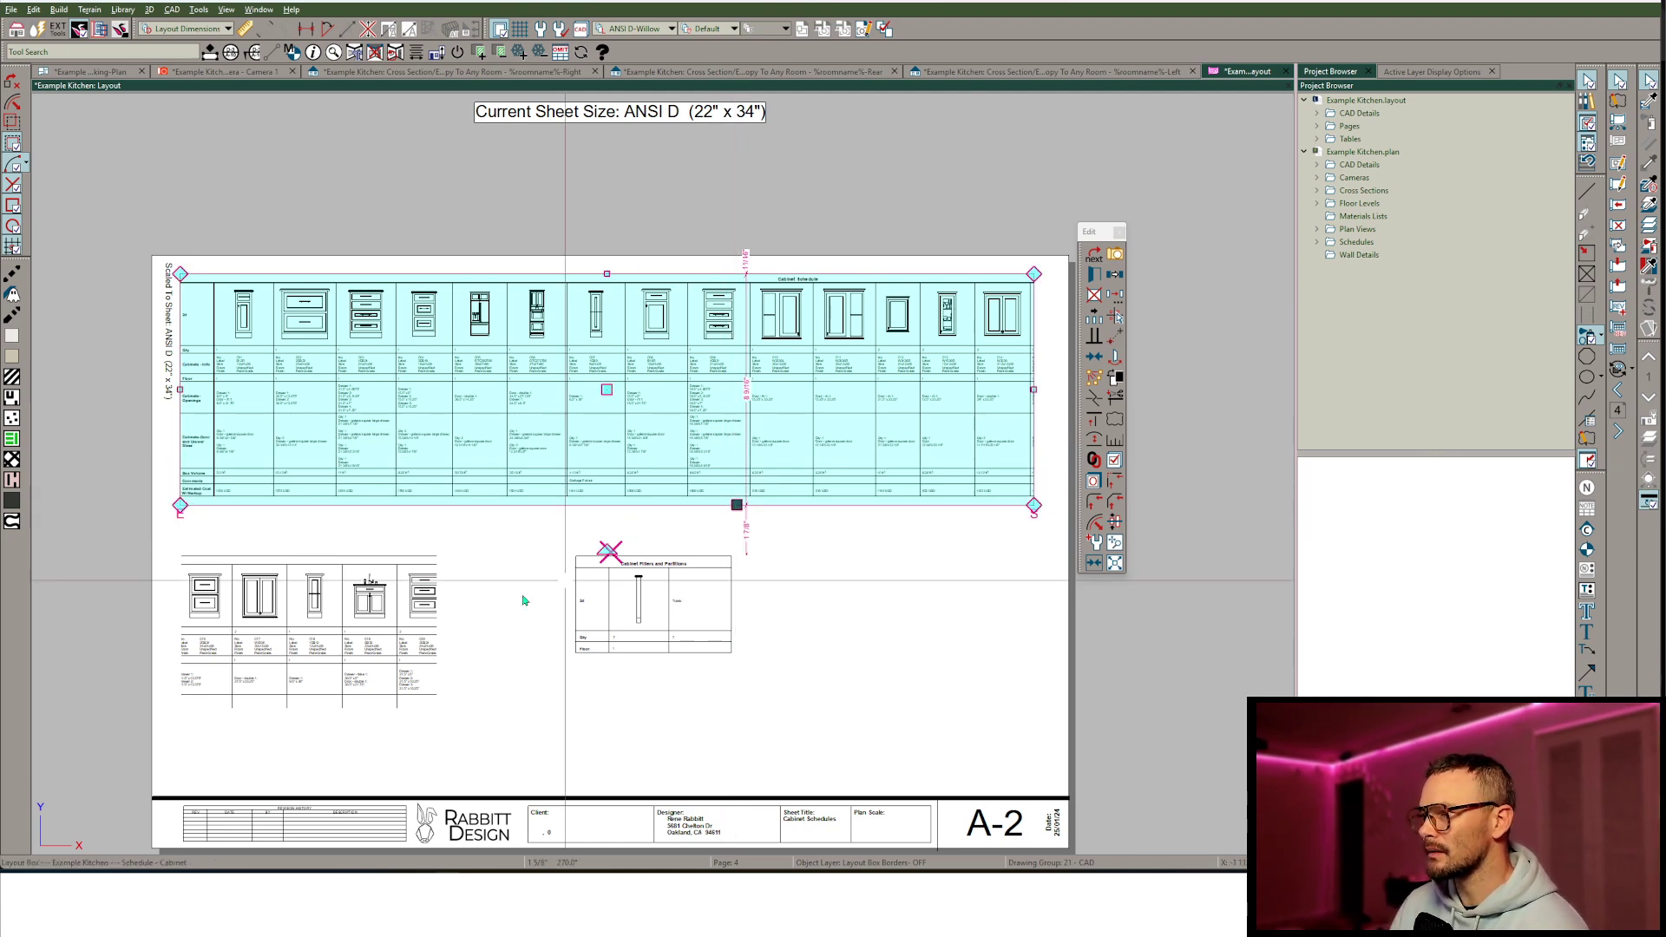
Extend the second cabinet schedule box downward and sideways to uncover its hidden rows and the Totals column.
left_click(375, 665)
left_click_drag(310, 709, 315, 770)
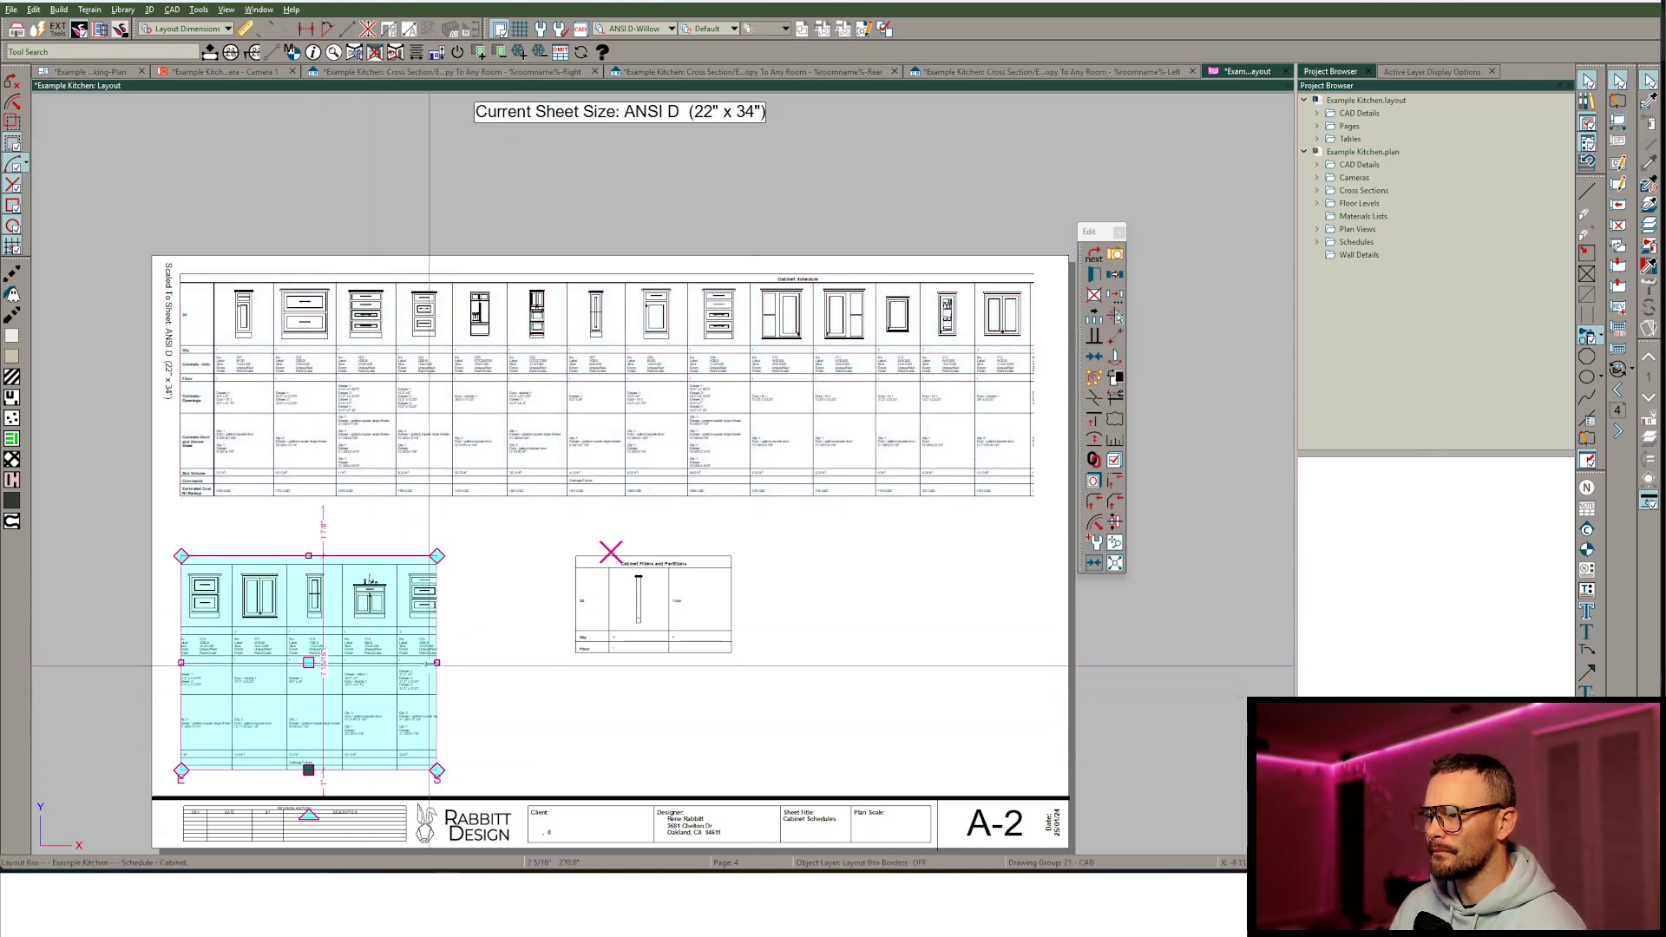
left_click_drag(436, 663, 716, 657)
left_click(660, 622)
left_click(476, 652)
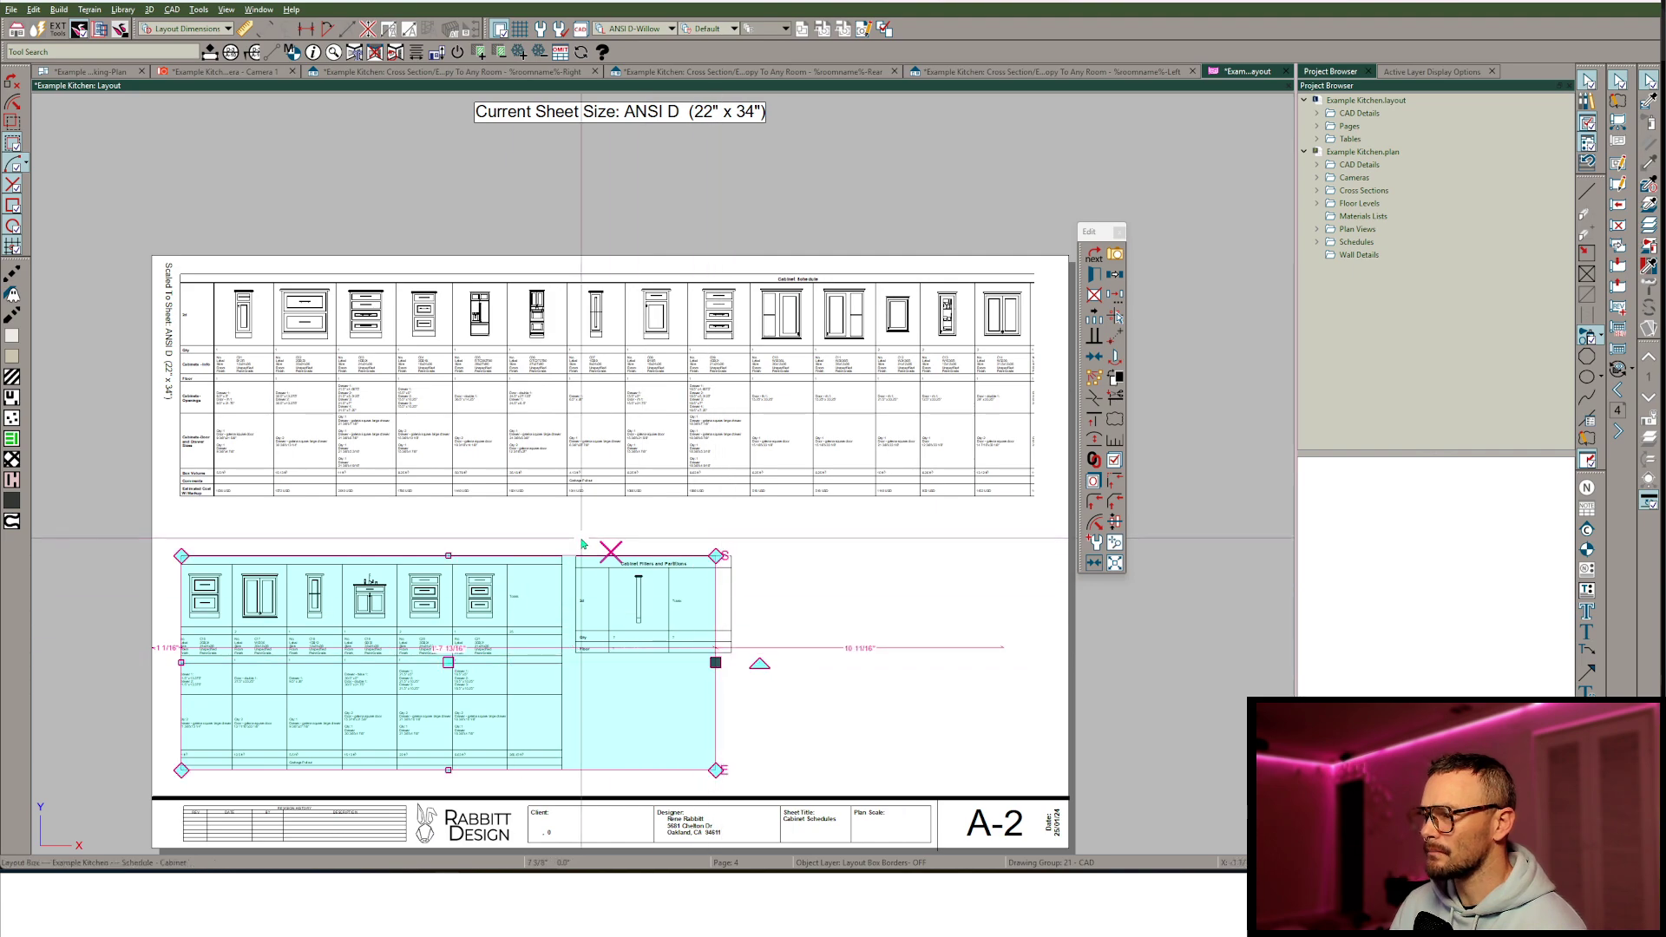
Examine the cabinet schedule rows and the Totals column, including box volume and estimated cost.
scroll(583, 536, "up", 5)
middle_click_drag(612, 313, 781, 460)
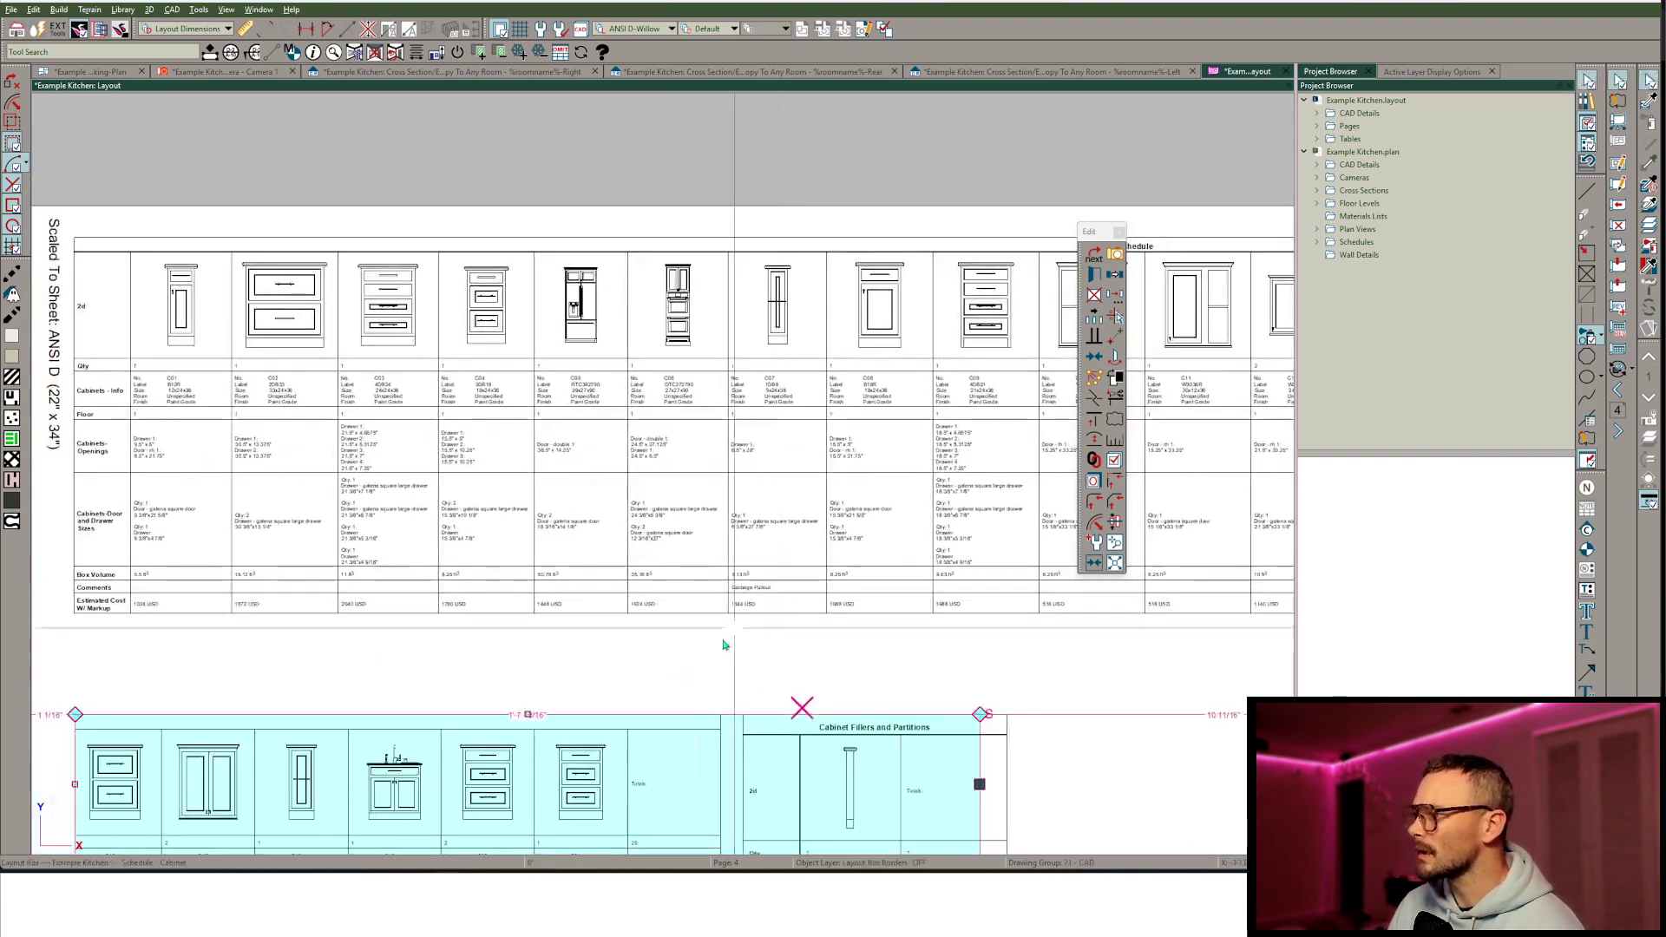
middle_click_drag(719, 651, 683, 252)
scroll(605, 663, "up", 4)
scroll(605, 661, "down", 2)
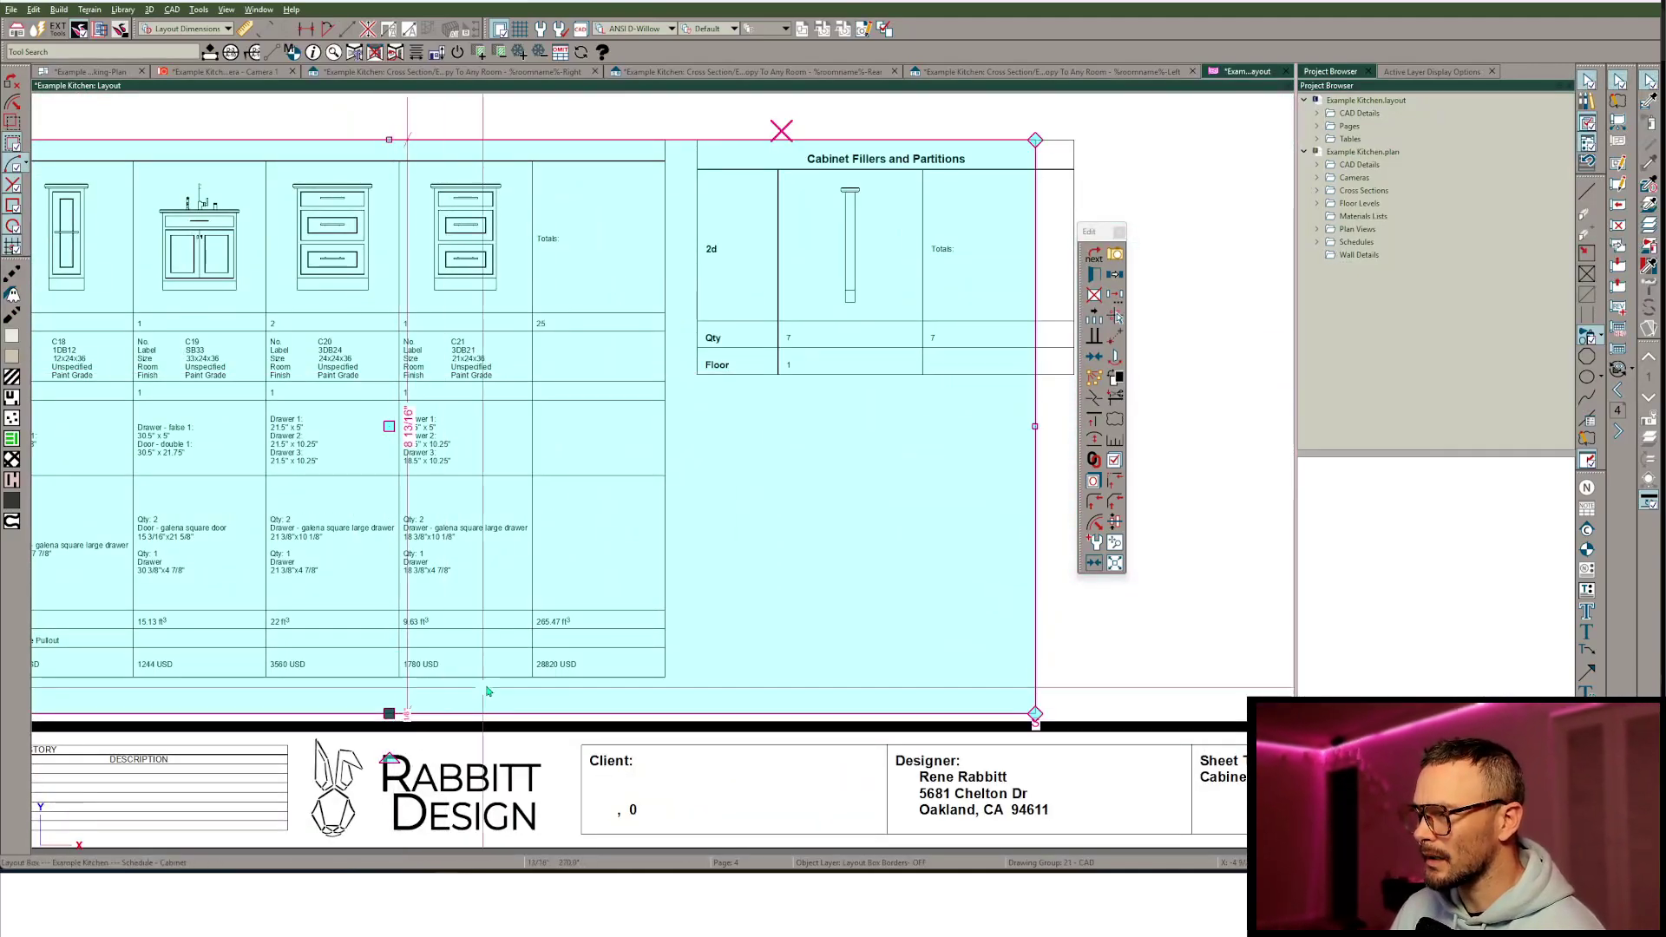
scroll(527, 688, "up", 1)
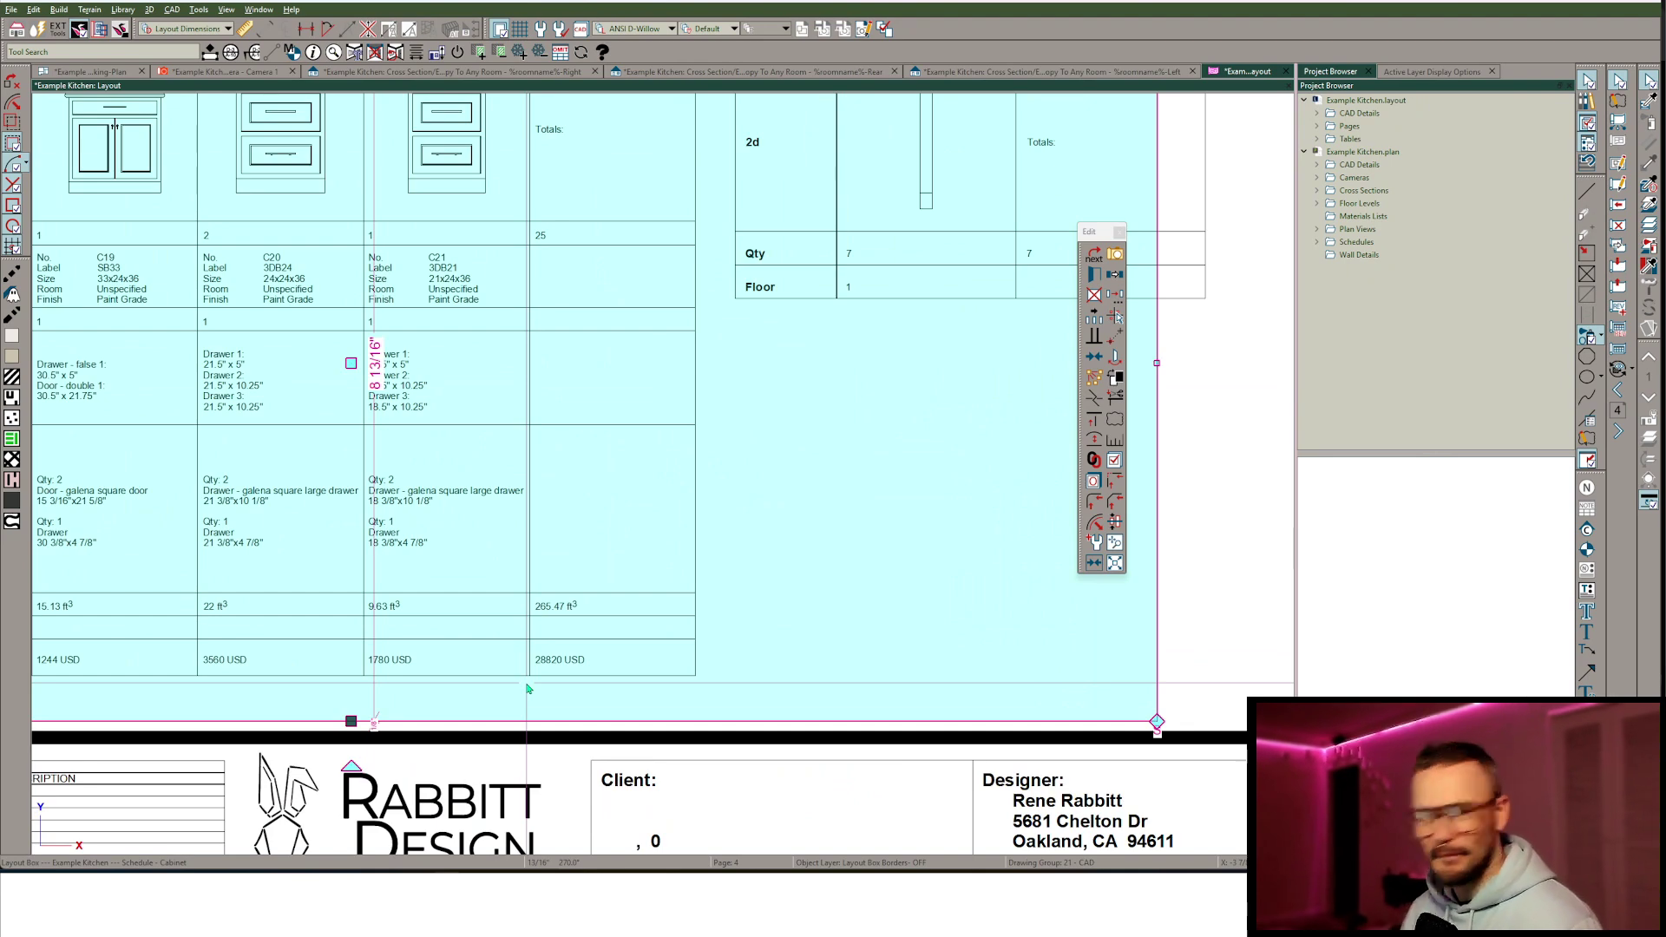
Switch to KREA and compare the original and enhanced versions of both kitchen views with the comparison slider.
key("alt+Tab")
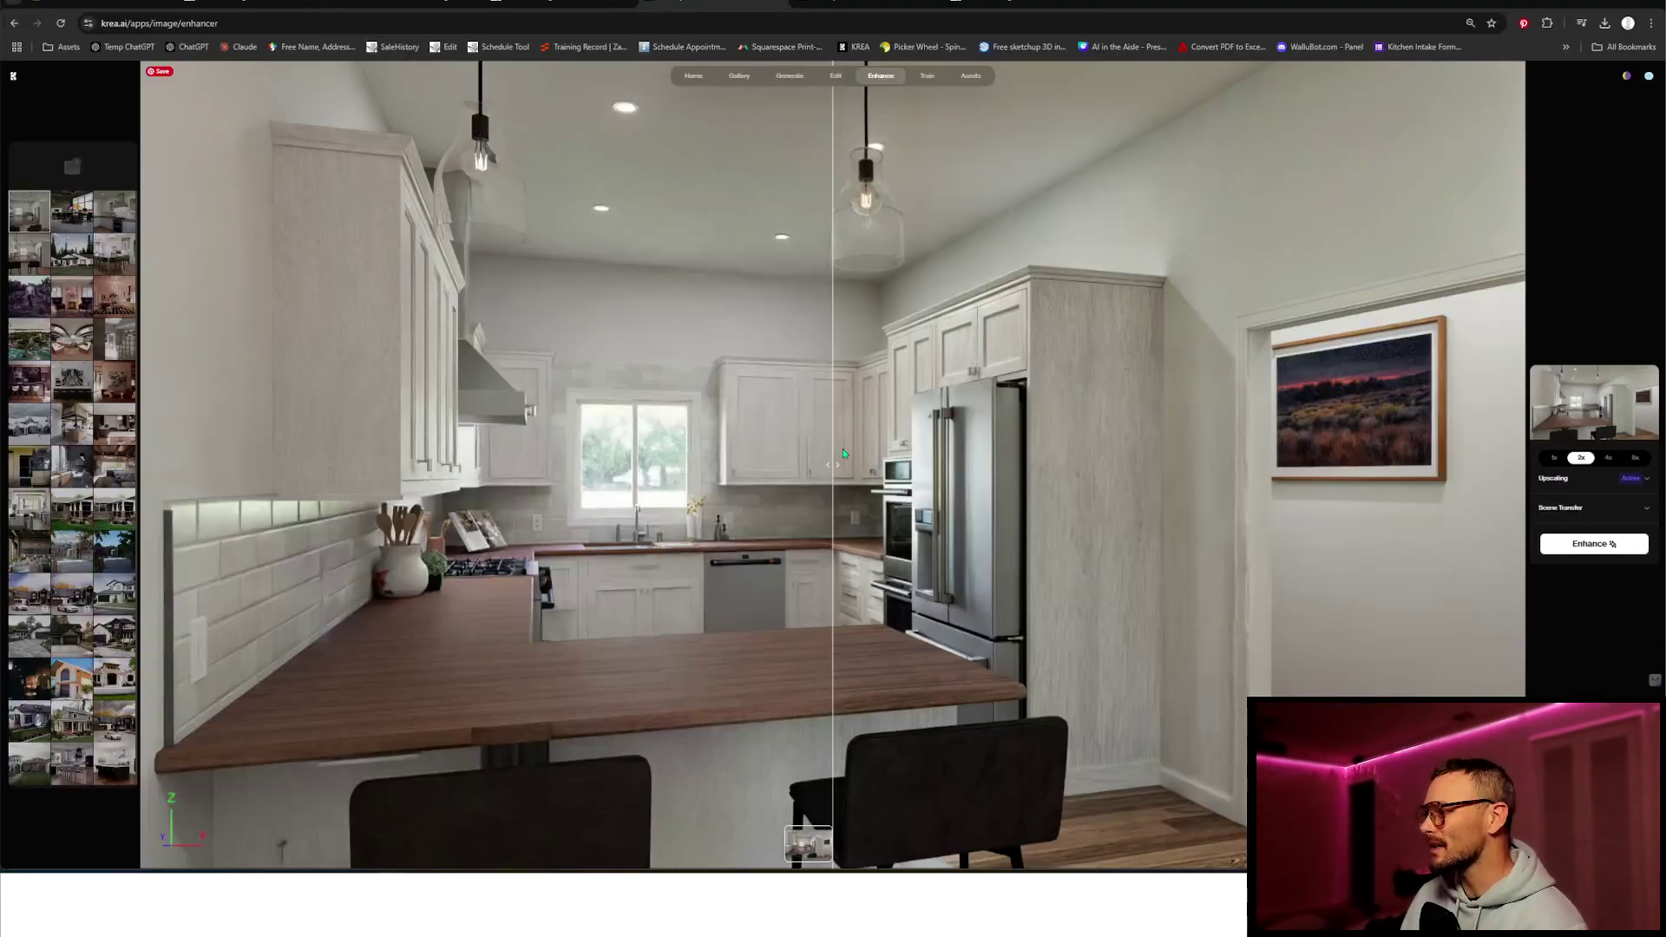
left_click_drag(833, 456, 143, 462)
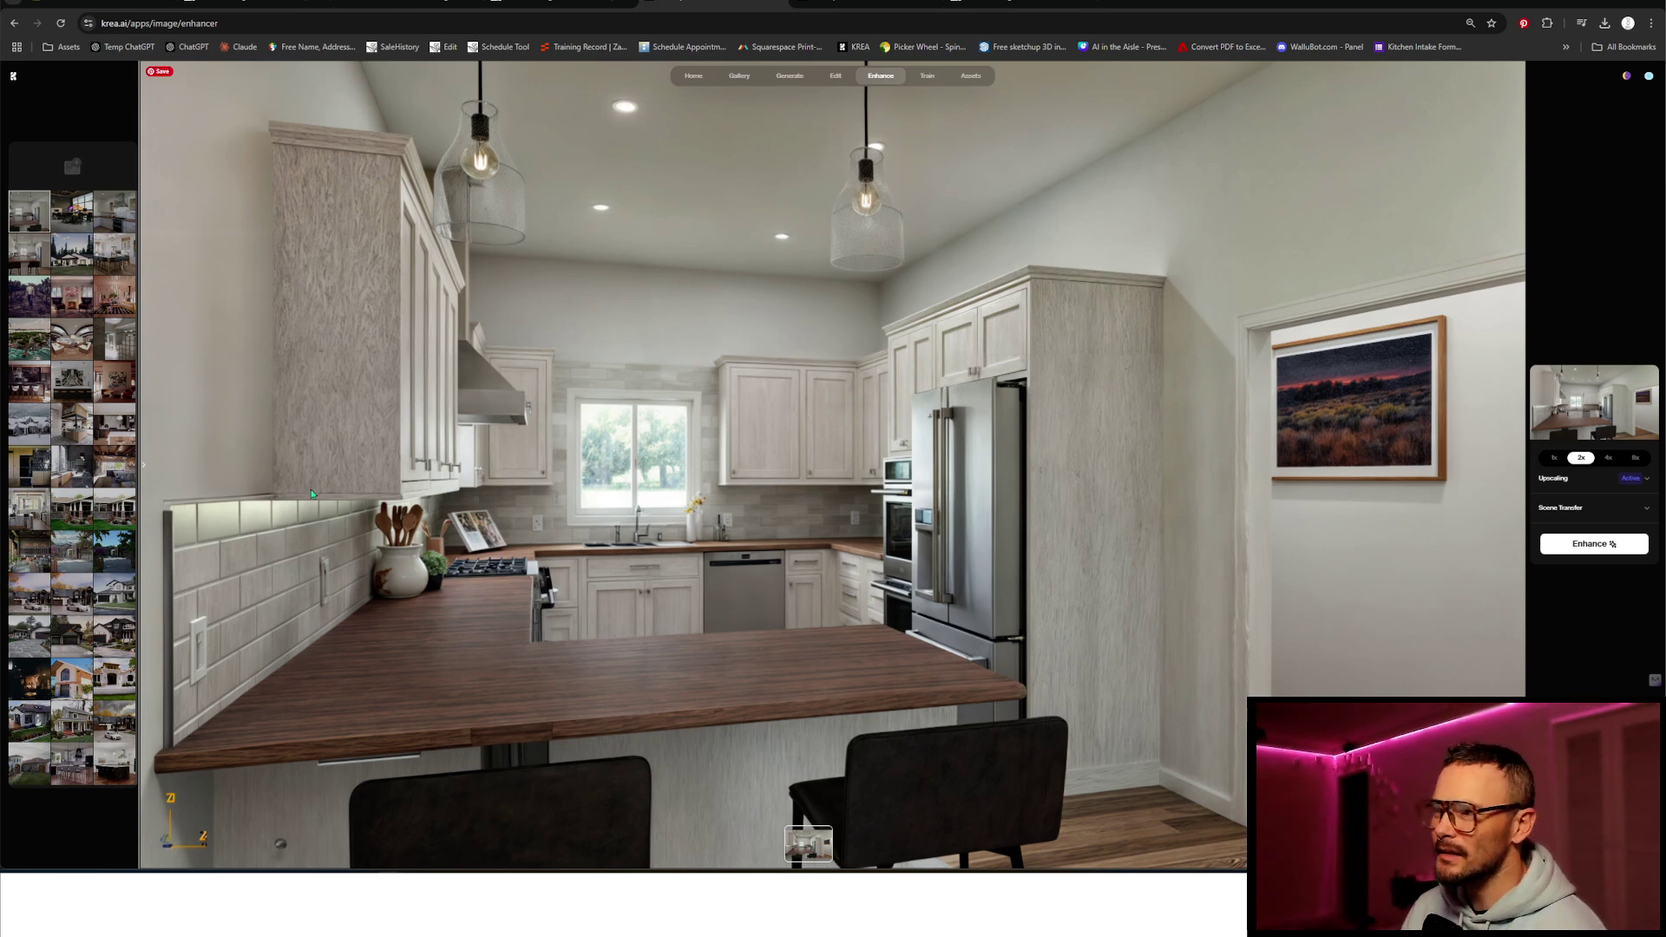
scroll(162, 453, "down", 2)
left_click_drag(144, 462, 802, 524)
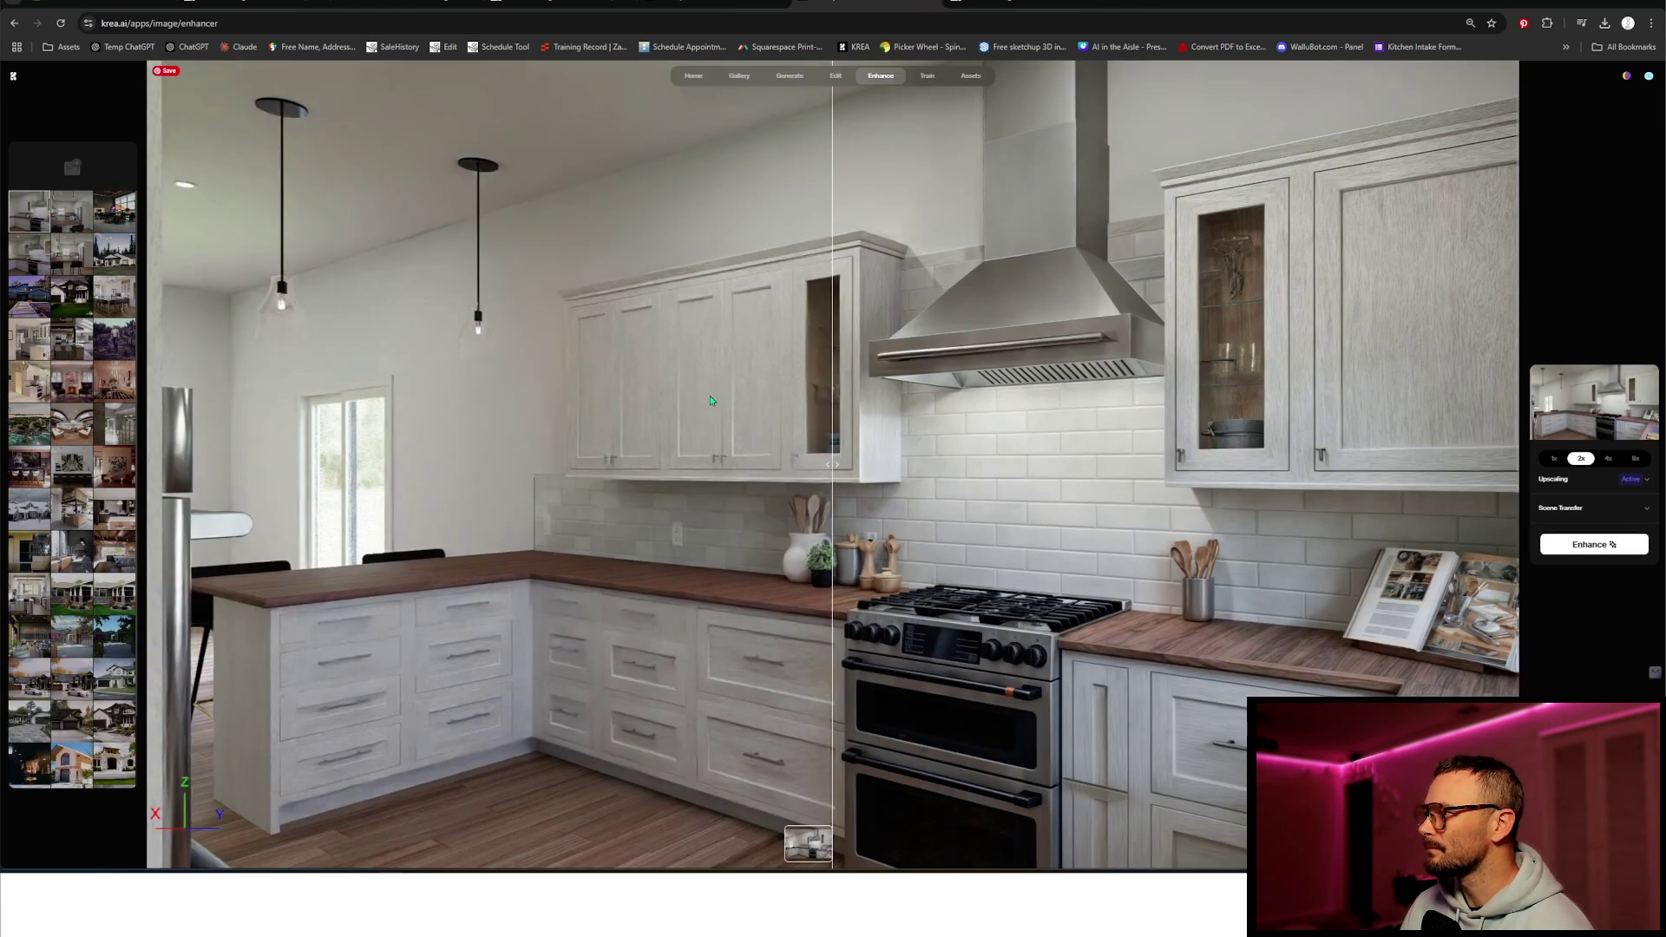
scroll(834, 462, "down", 2)
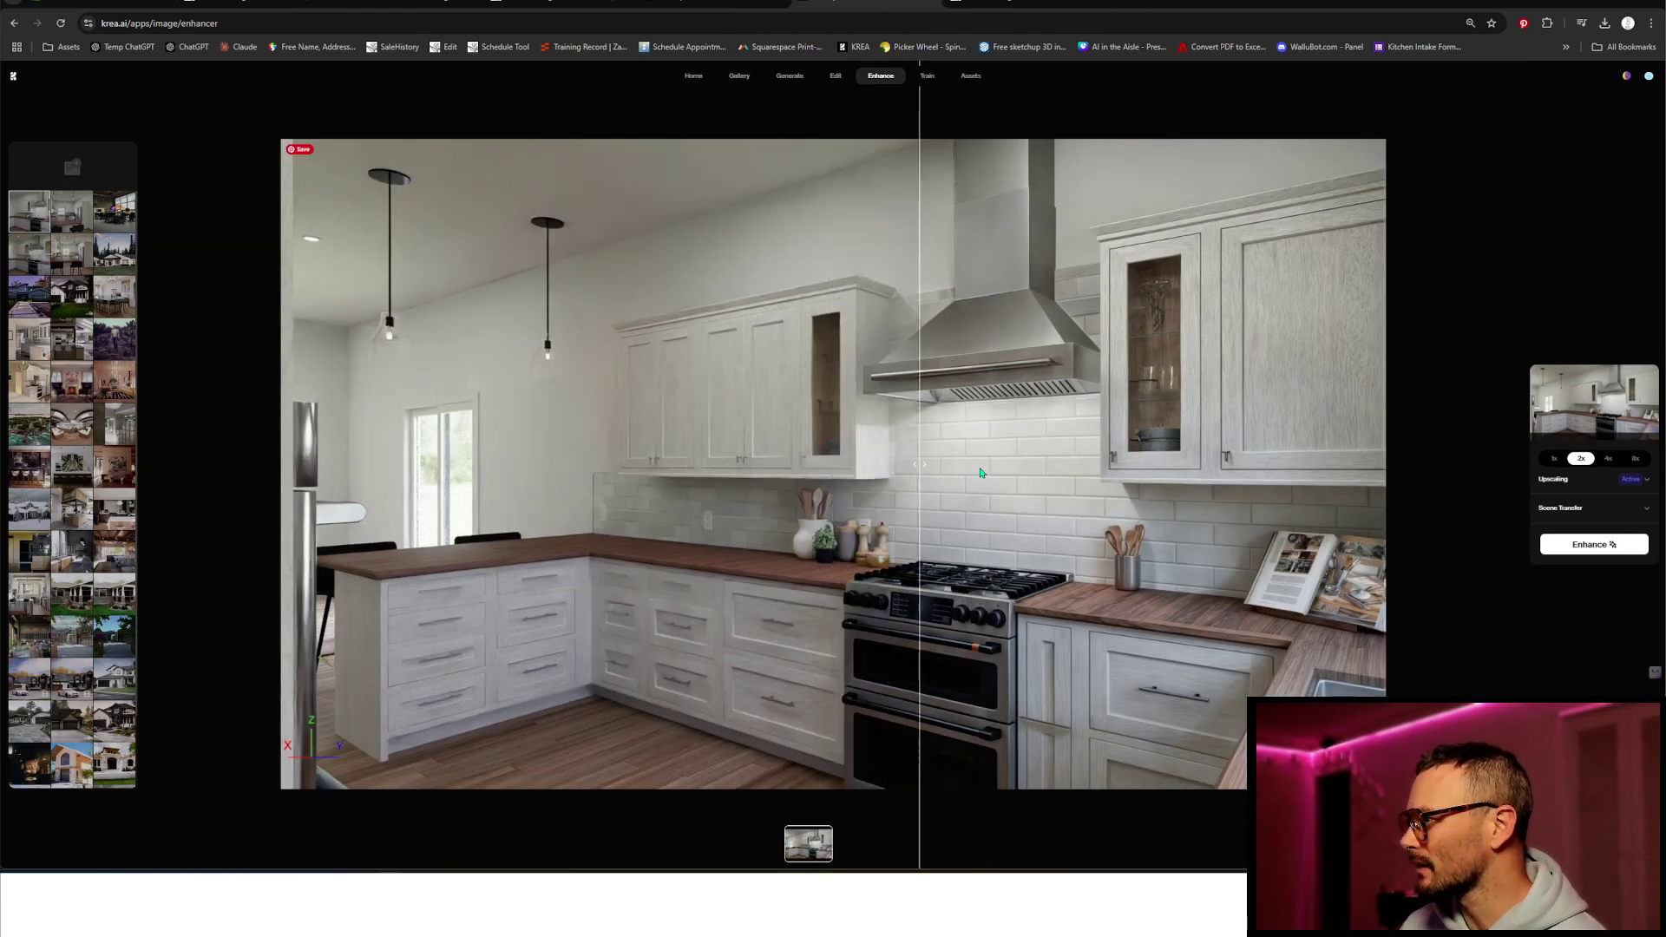
left_click_drag(1030, 473, 238, 590)
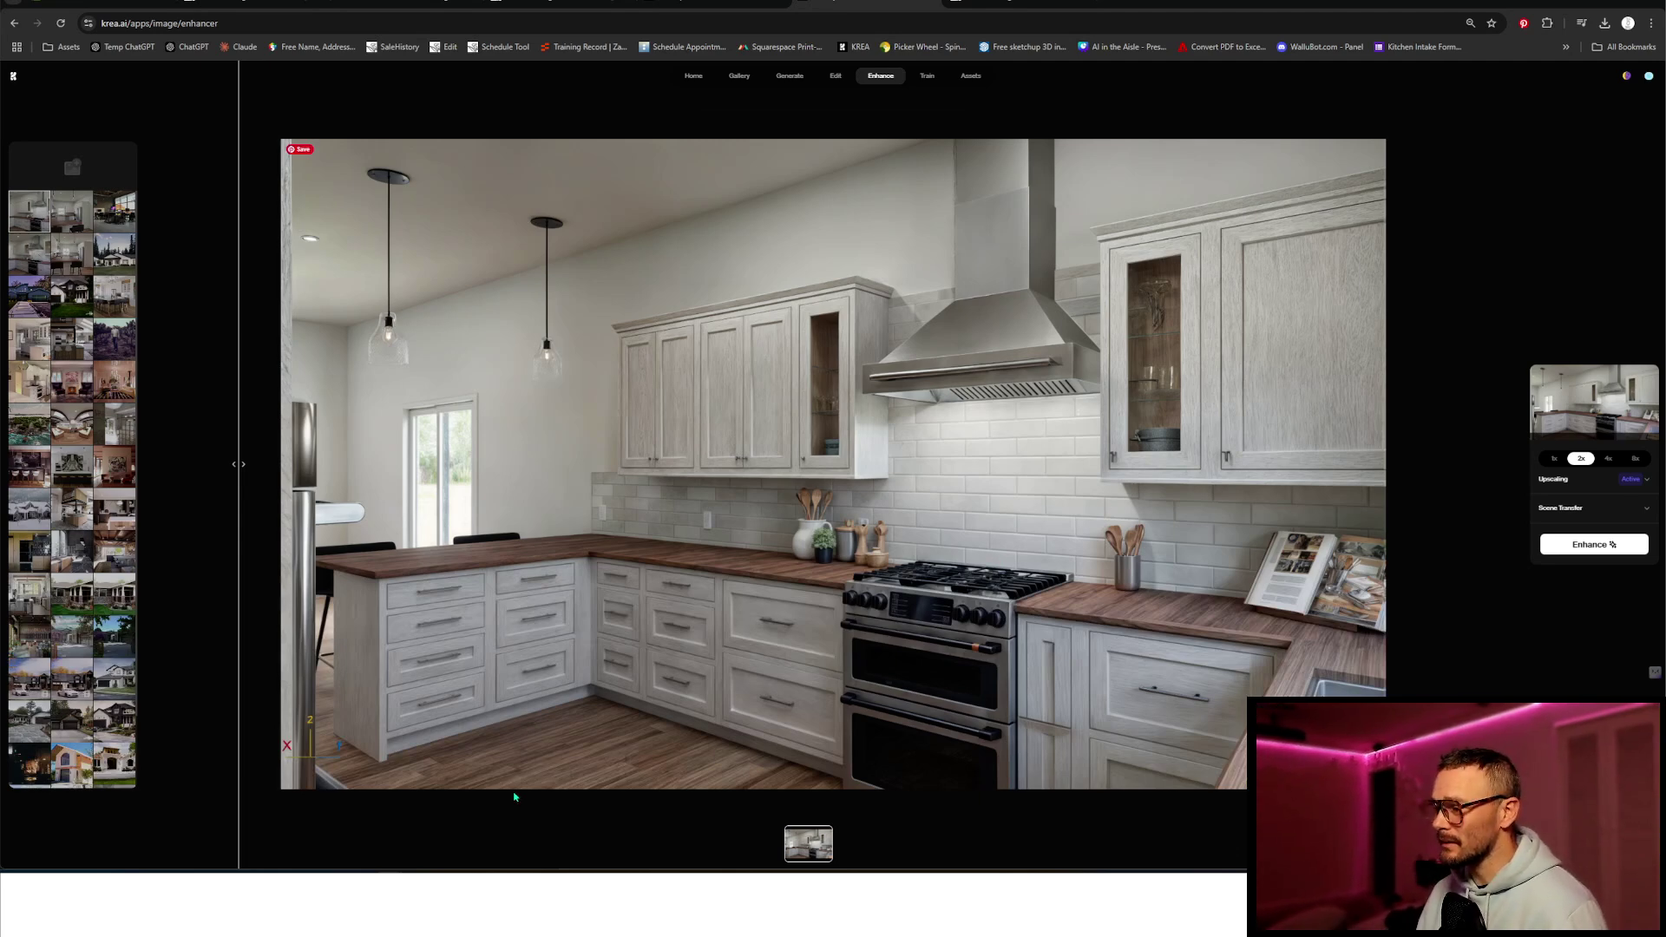
Switch to Photoshop and create a new 1764 x 1025 px document at 72 pixels/inch.
left_click(507, 887)
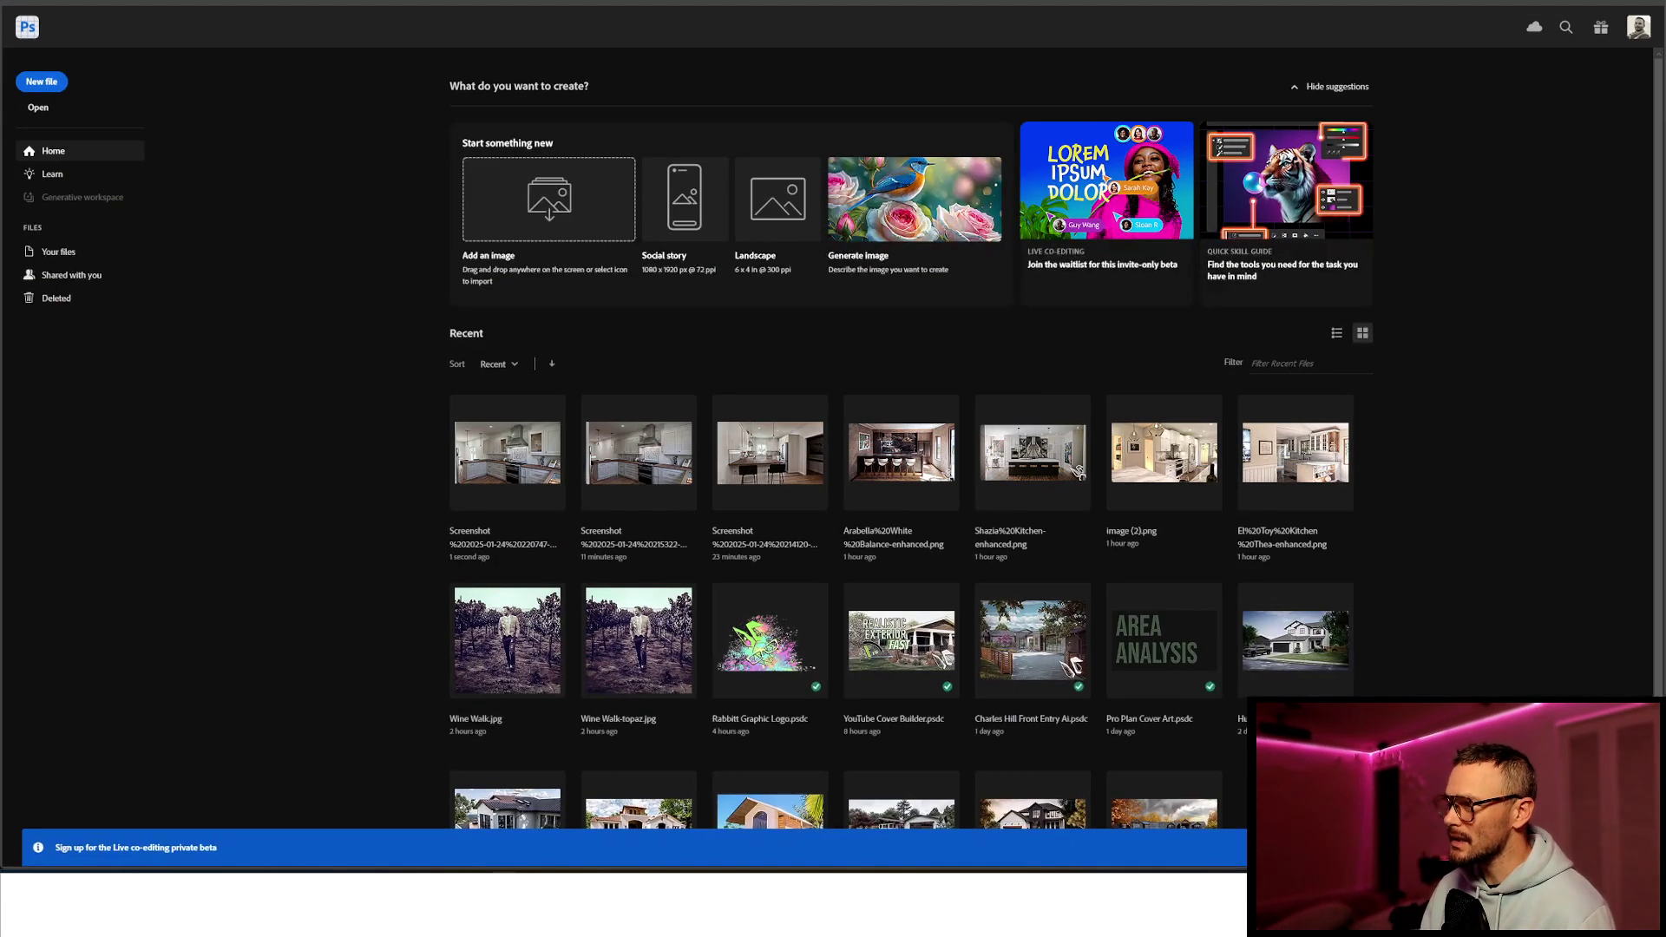
left_click_drag(676, 482, 603, 210)
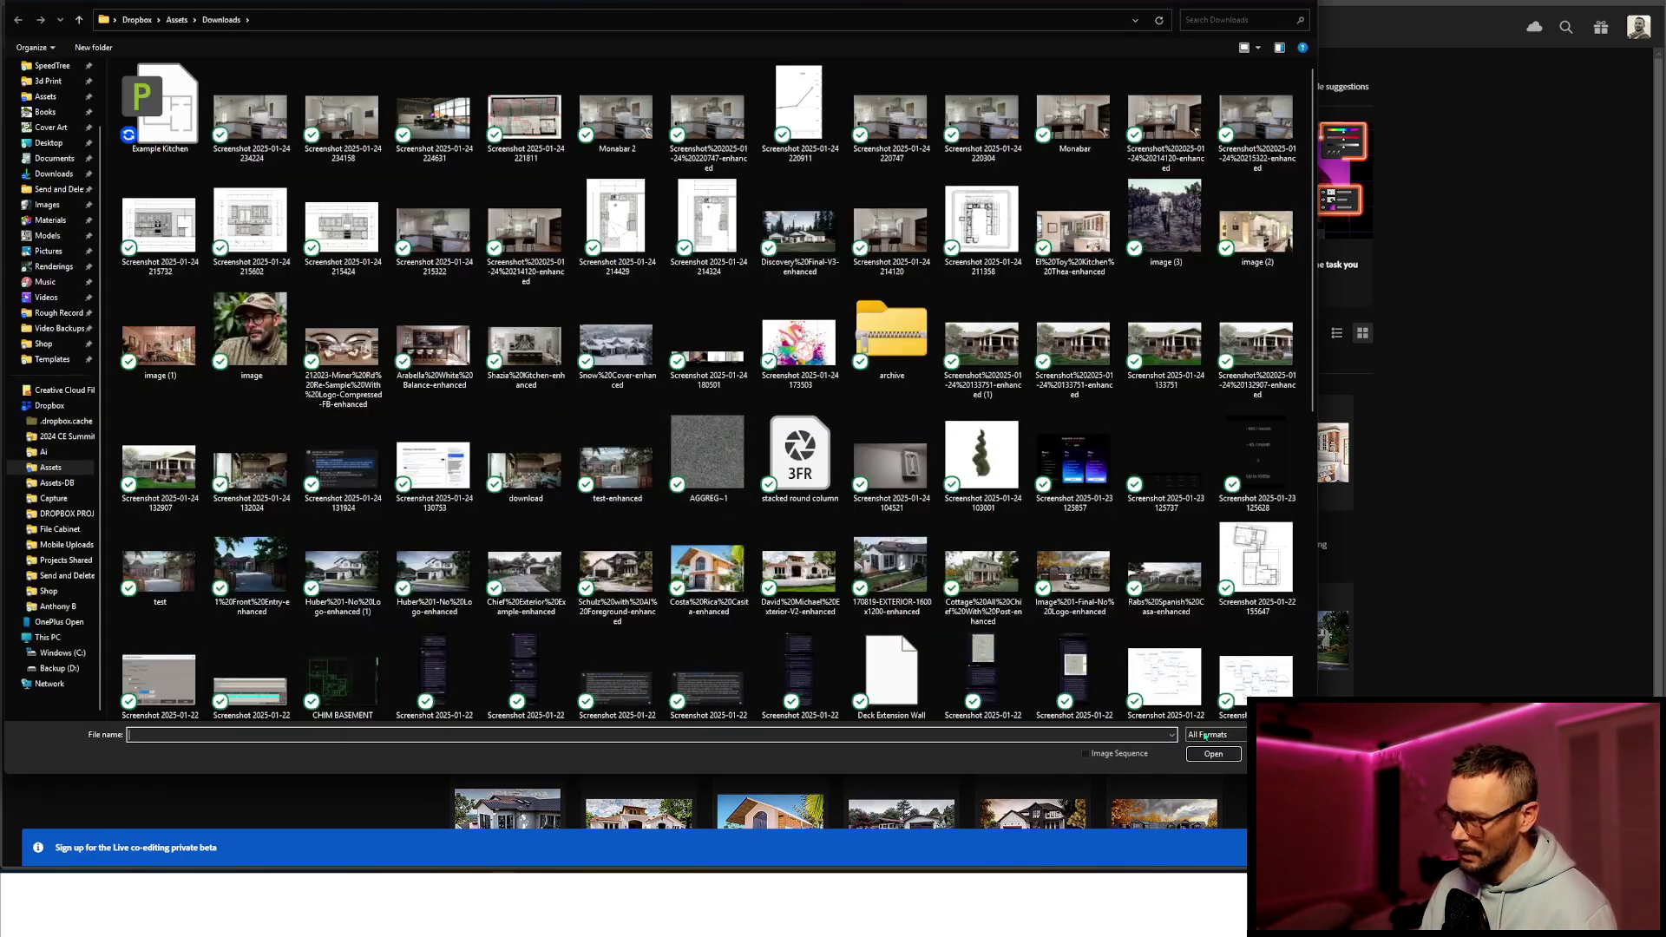
key("Escape")
key("ctrl+n")
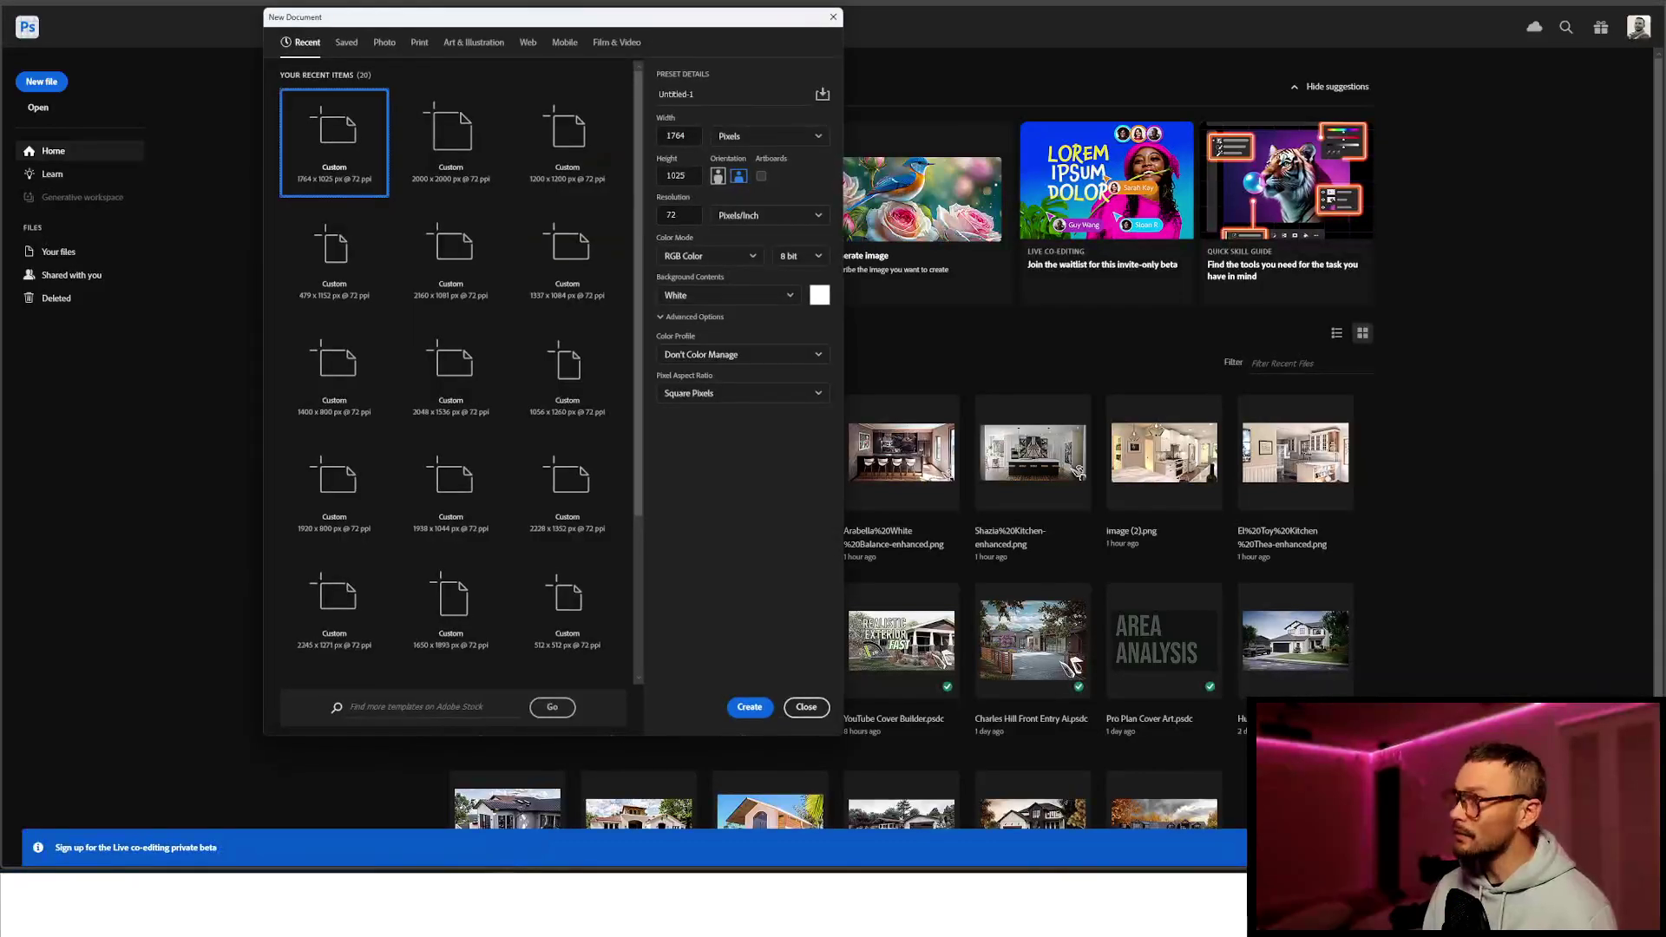
key("Return")
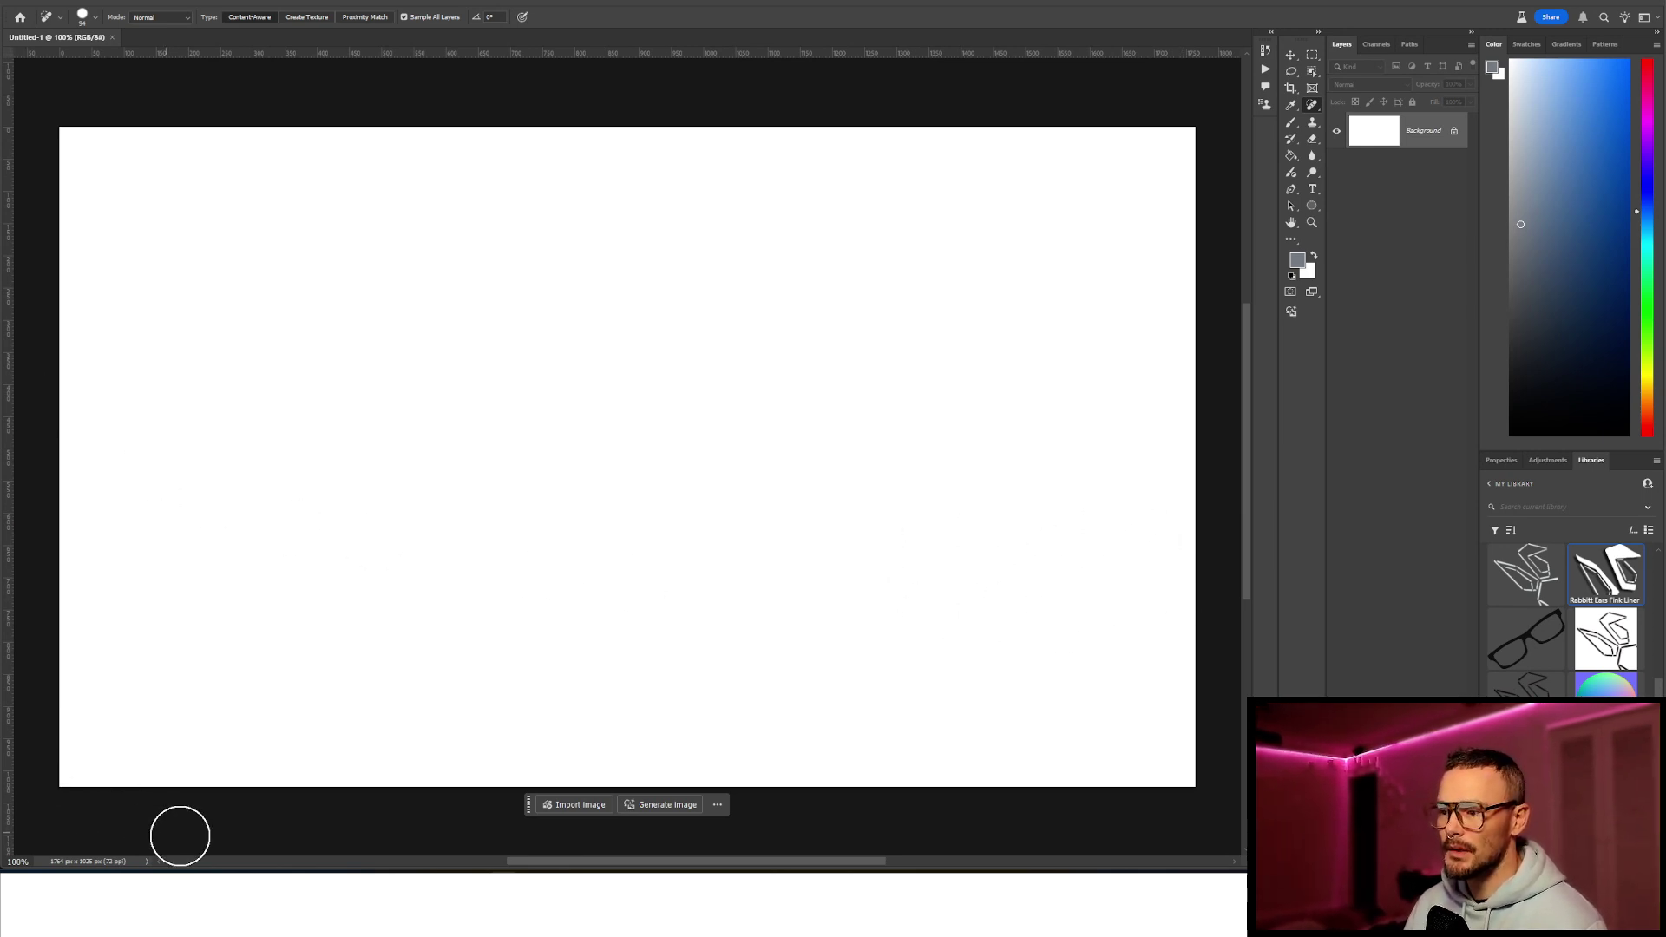
left_click(230, 848)
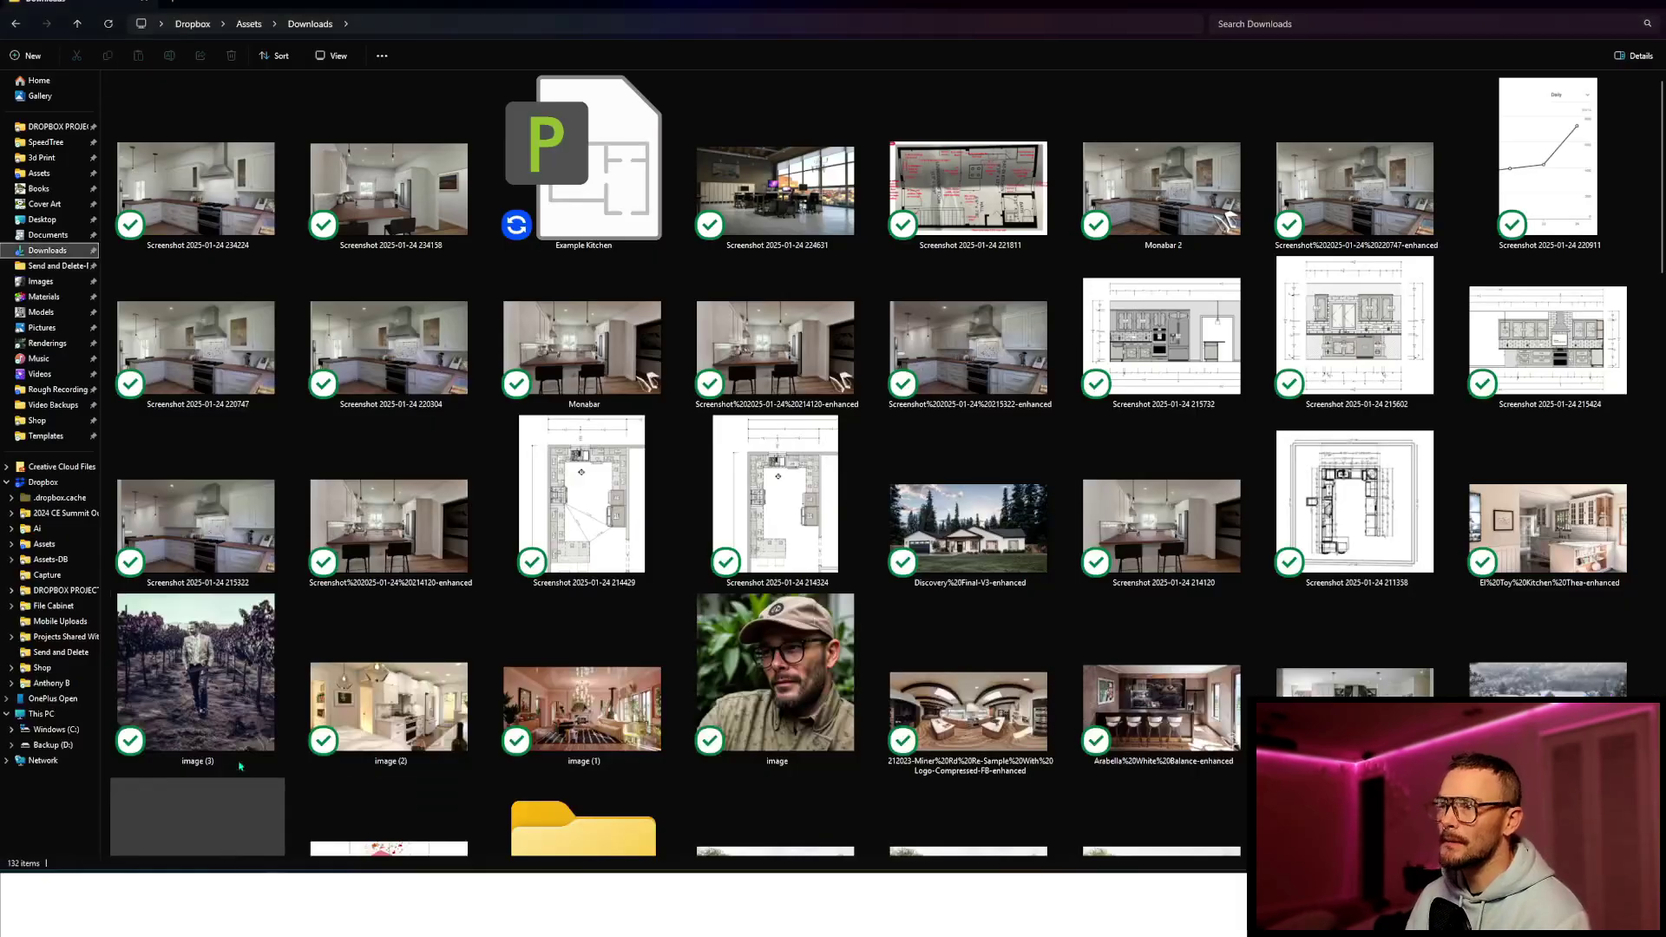
left_click(414, 206)
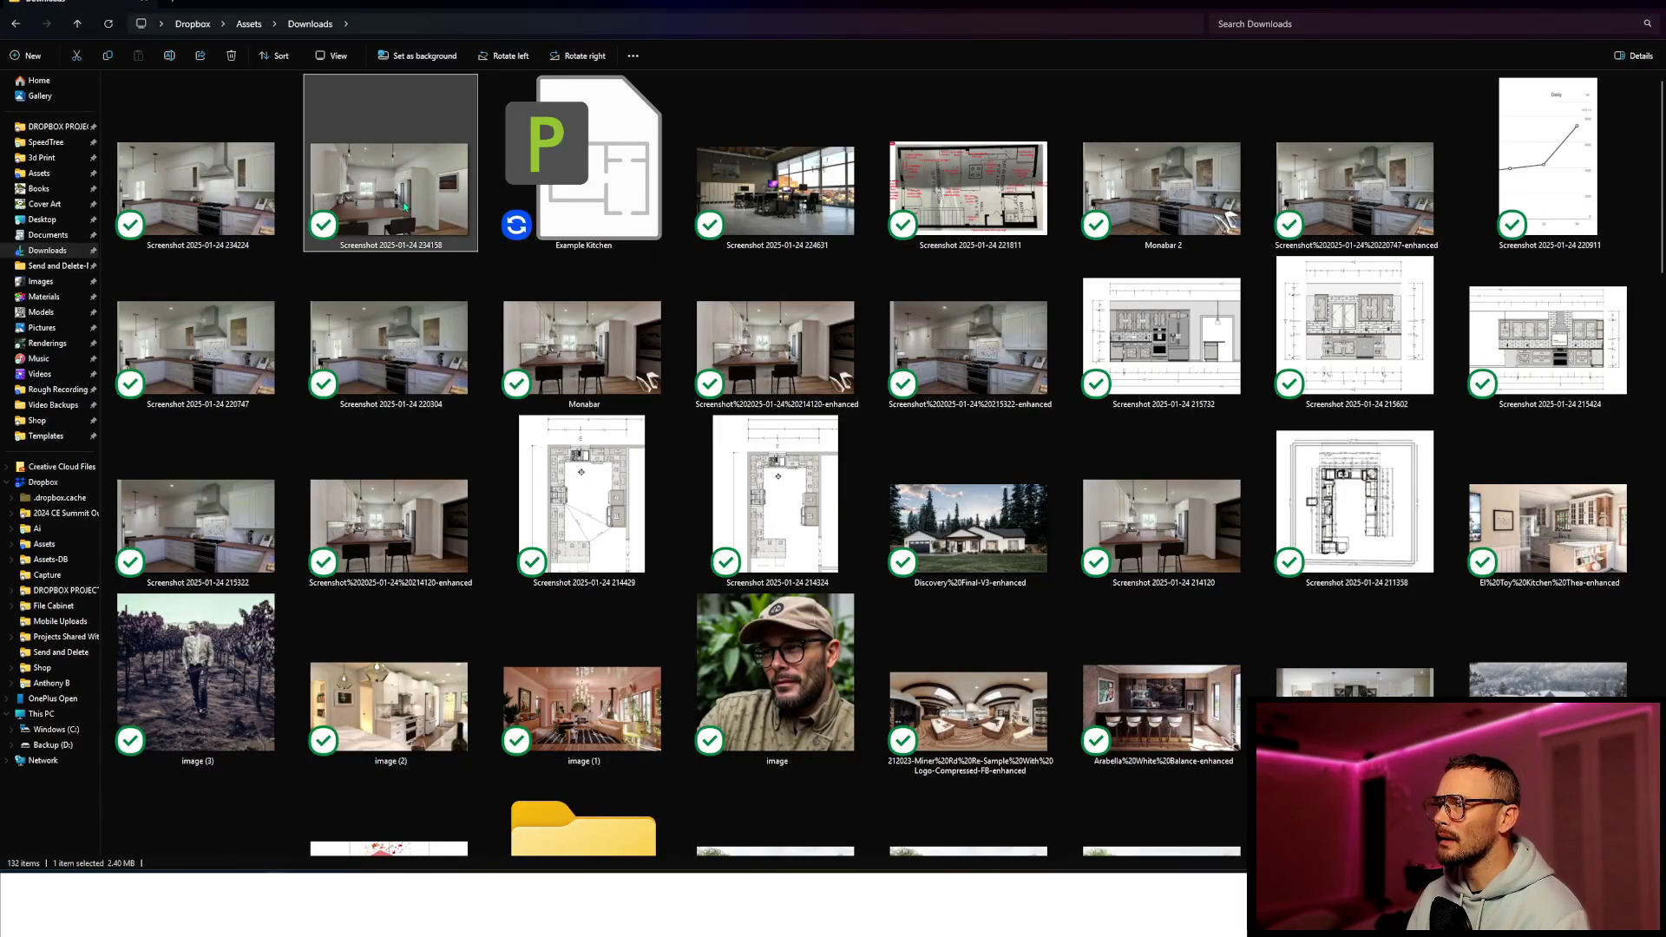
left_click_drag(195, 187, 503, 511)
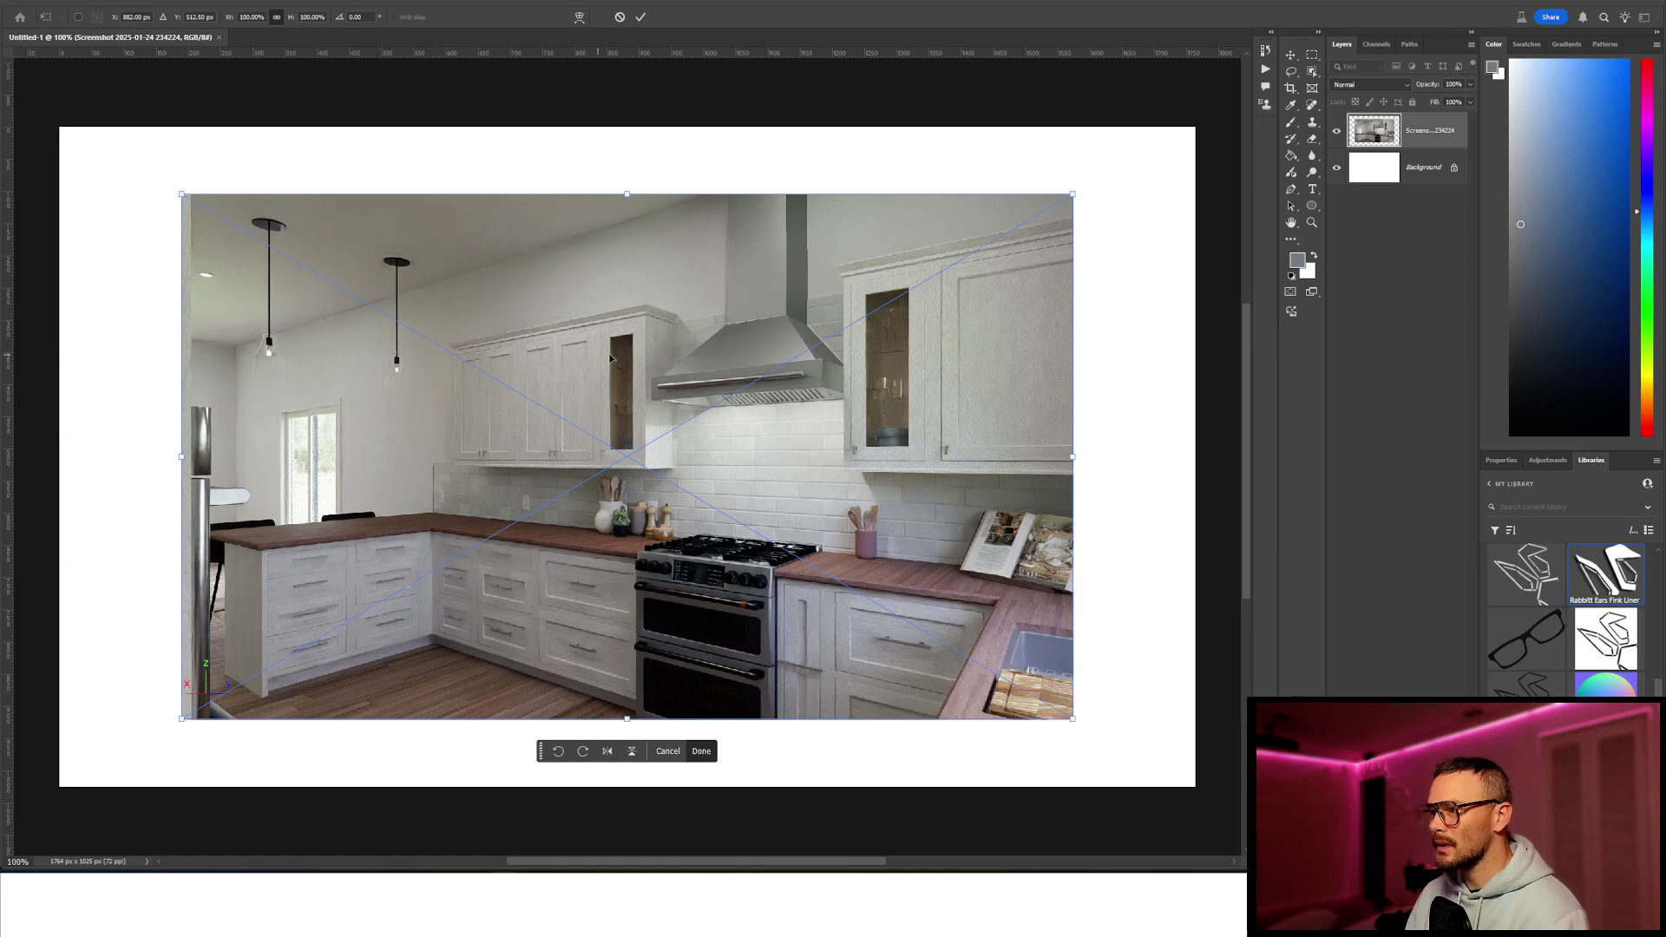
mouse_move(623, 357)
left_mouse_down()
mouse_move(589, 337)
mouse_move(638, 373)
mouse_move(634, 358)
left_mouse_up()
left_click_drag(188, 469, 59, 460)
left_click_drag(1096, 457, 1200, 455)
left_click(640, 16)
key("j")
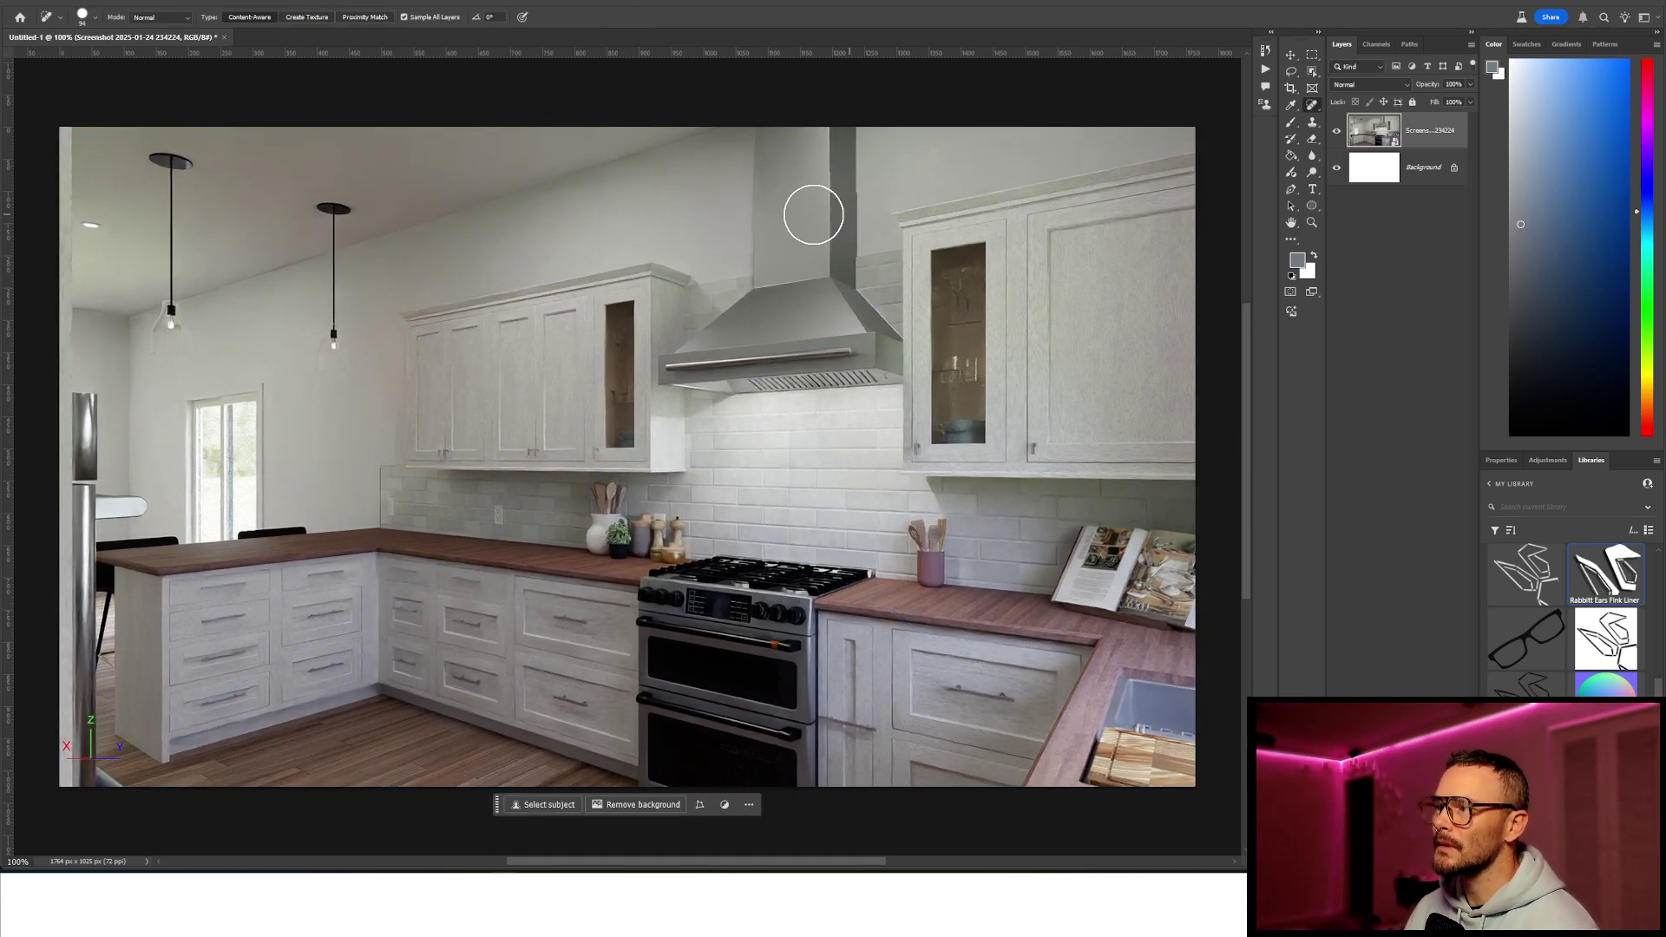
Switch back to KREA in Chrome and check the recent downloads for the enhanced range-wall image.
key("alt+Tab")
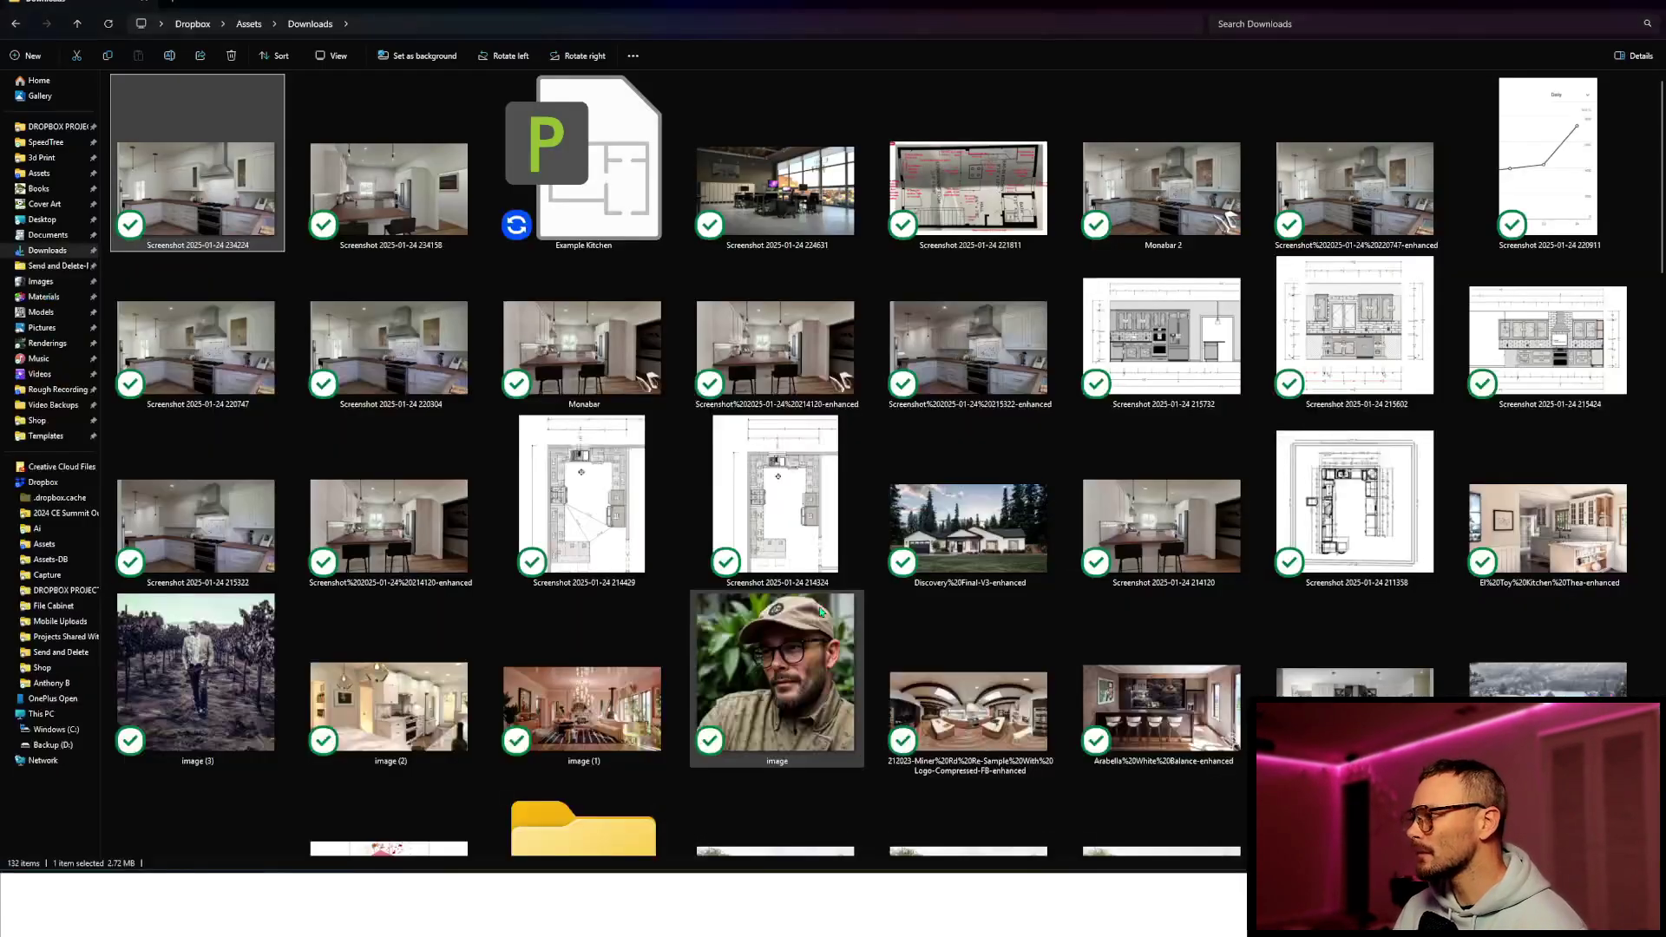
key("alt+Tab")
key("Tab")
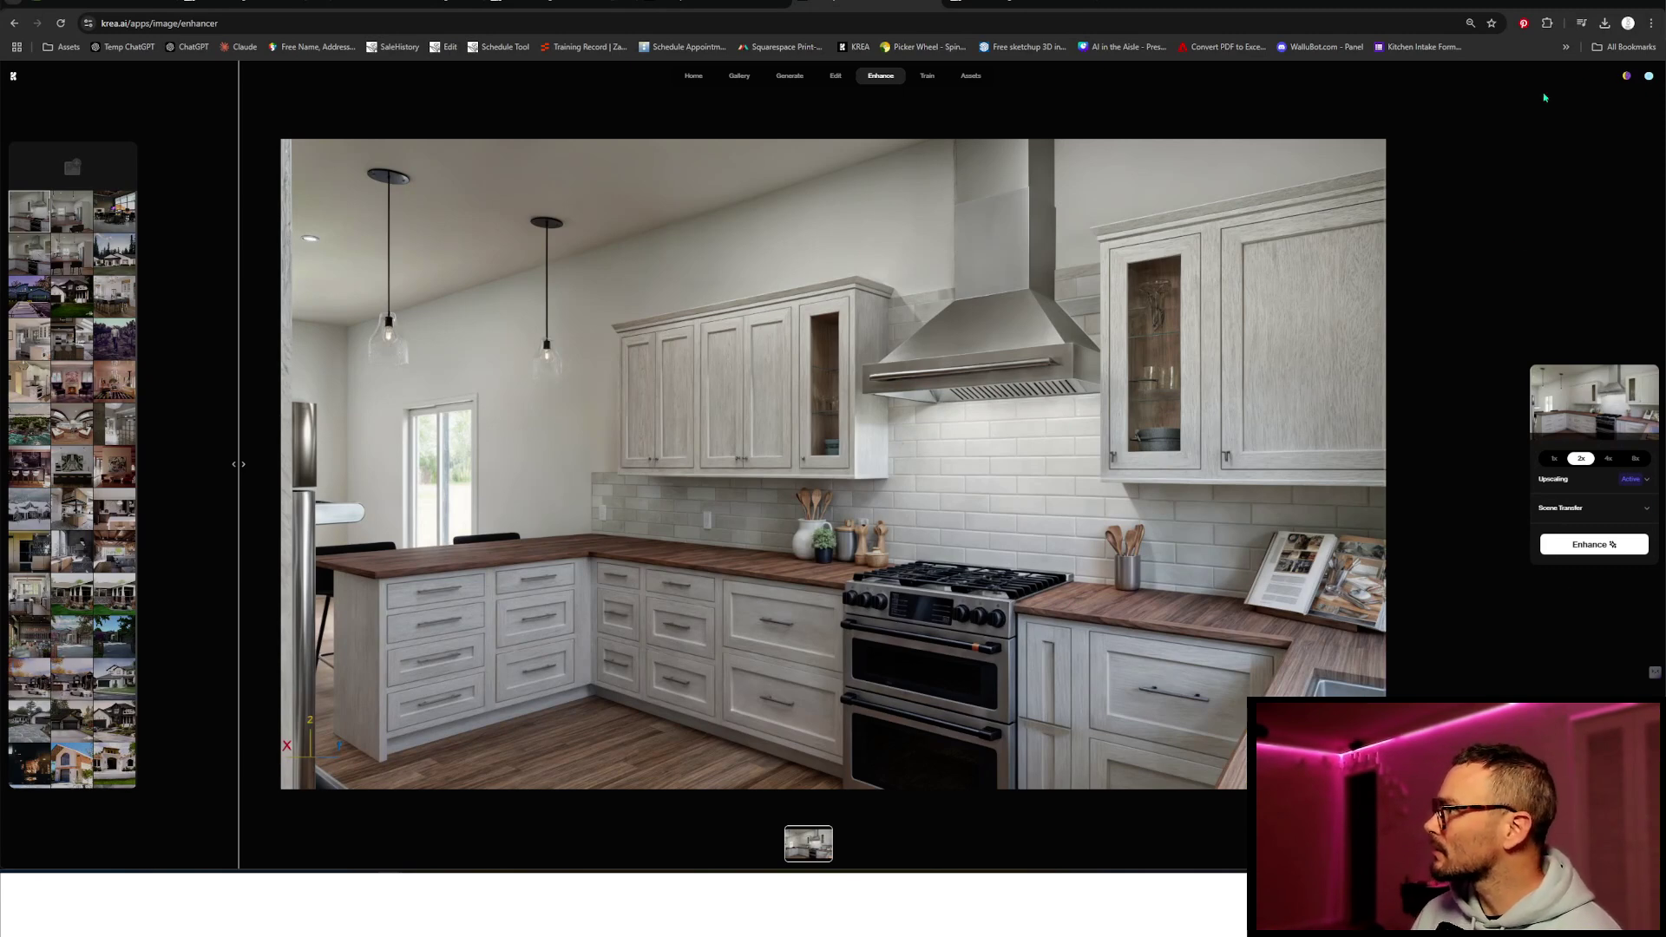
left_click(1605, 22)
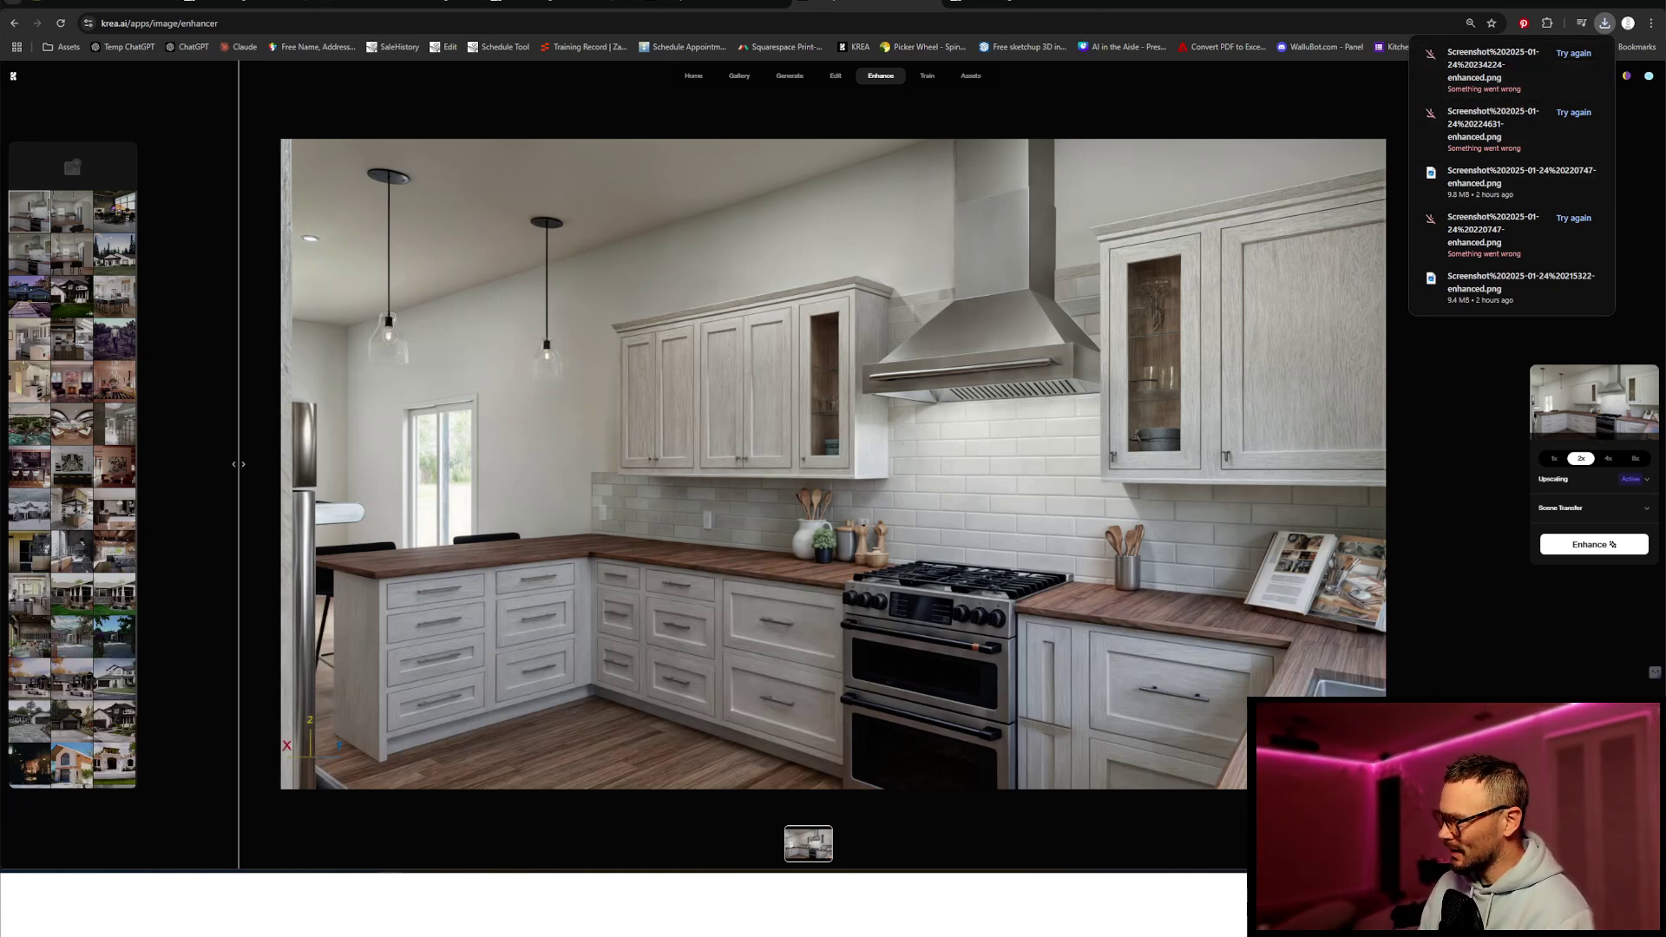
key("Escape")
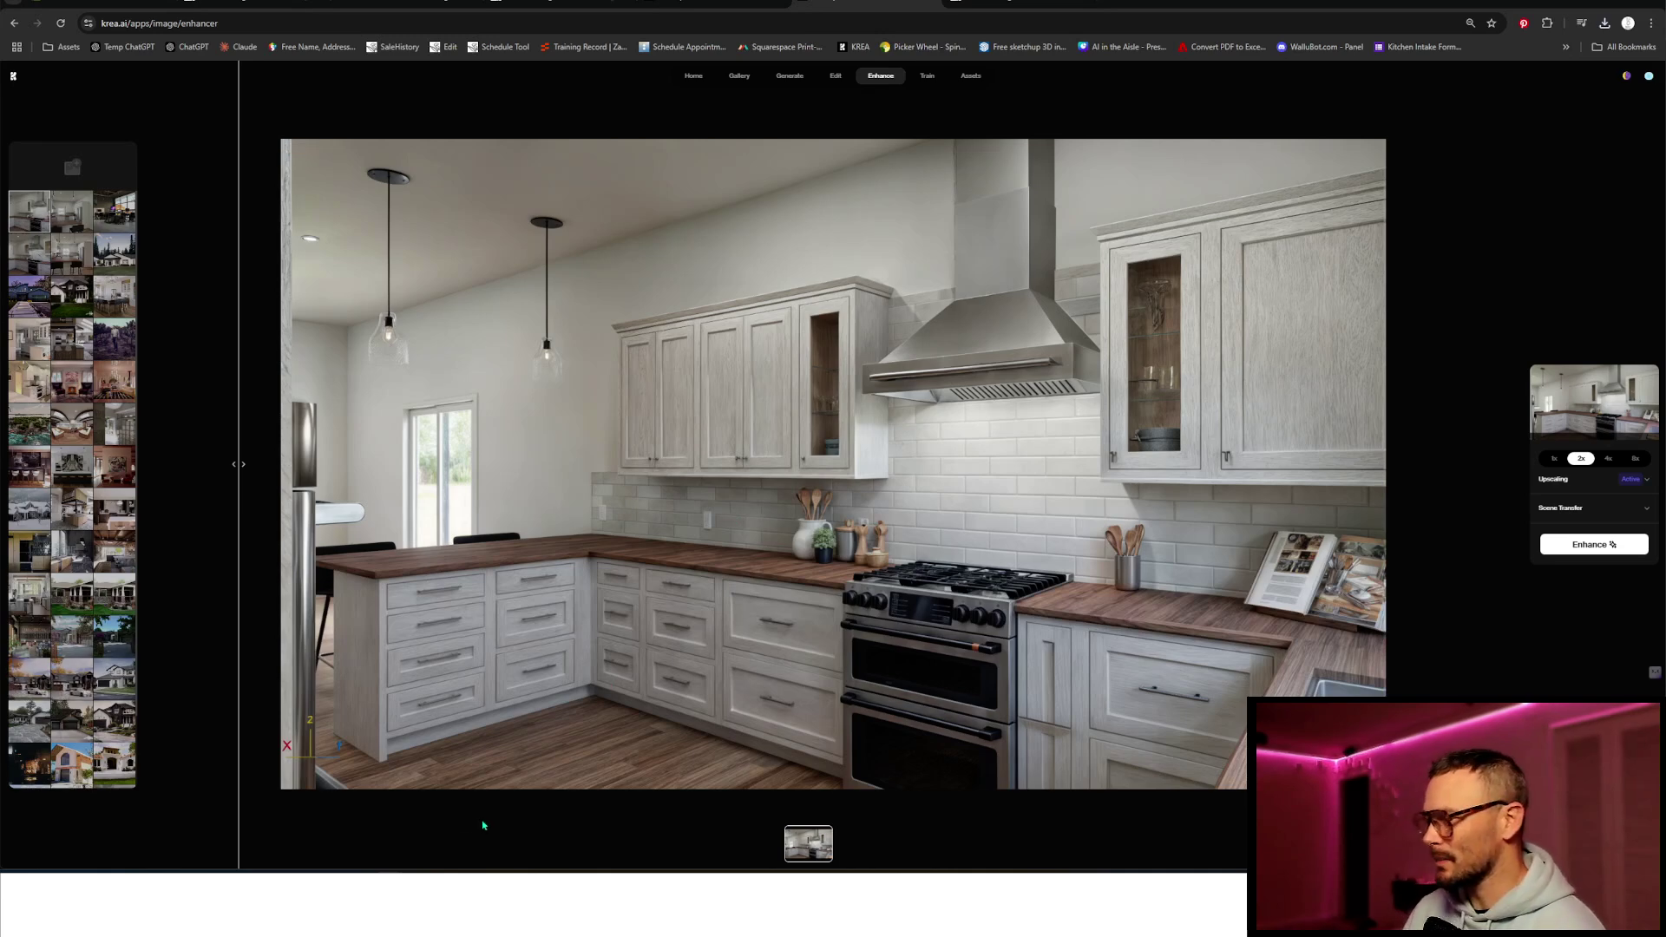
Switch to Photoshop, paste the enhanced range-wall image as a new layer, and scale it to fit the canvas exactly.
mouse_move(446, 885)
left_click(507, 890)
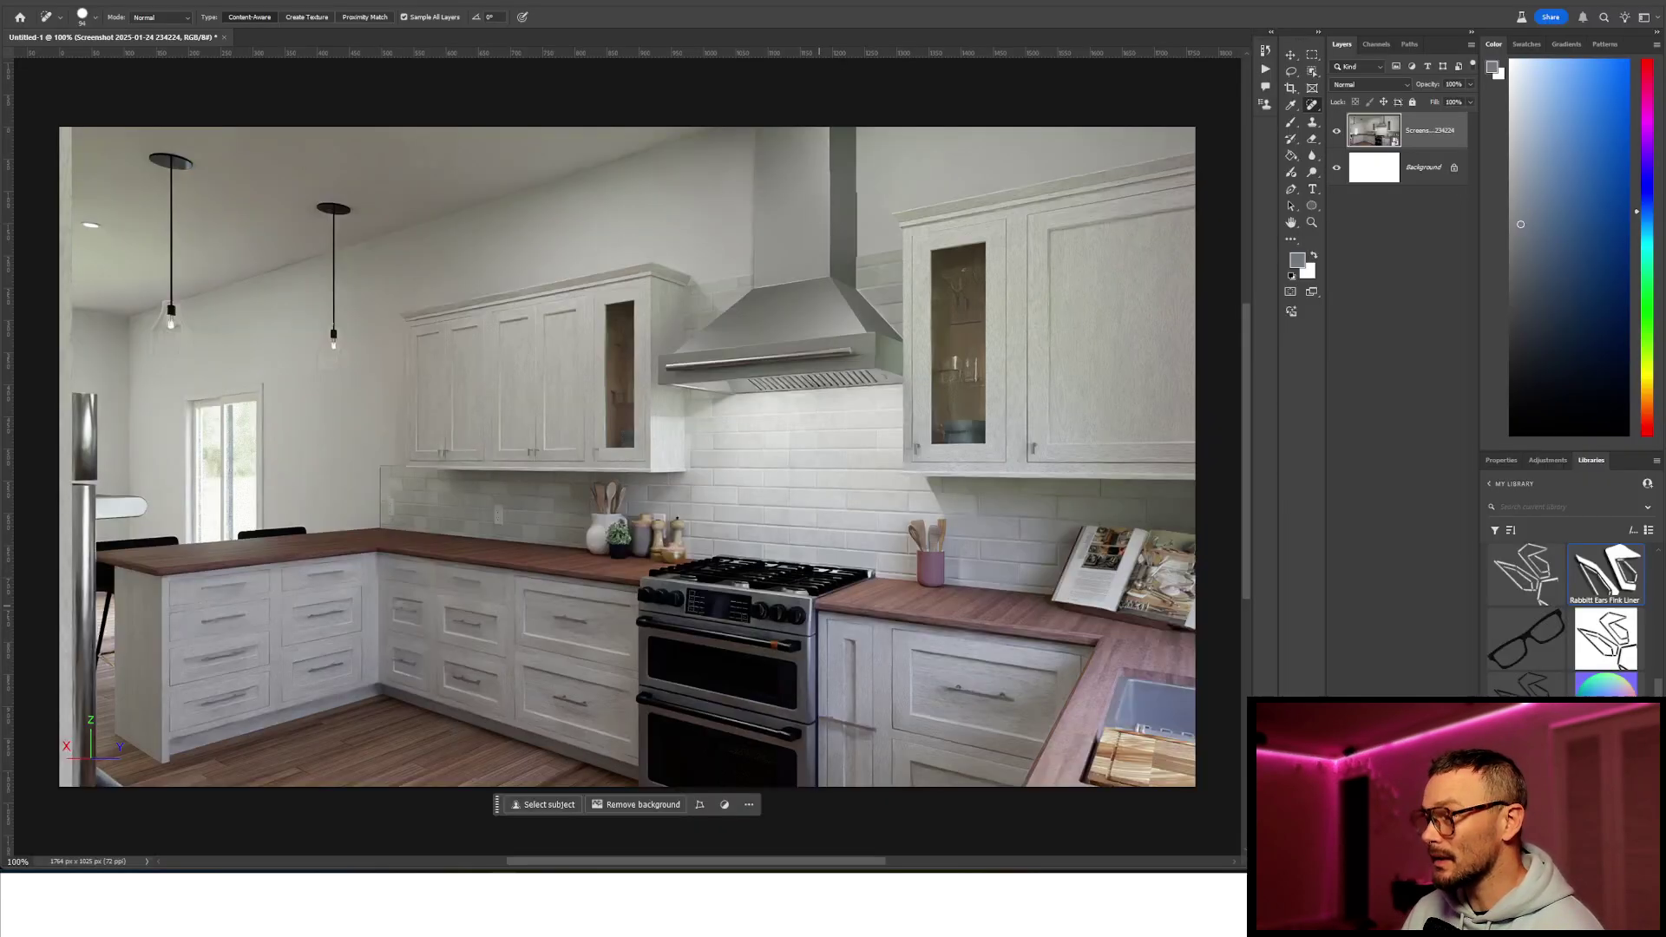
key("ctrl+v")
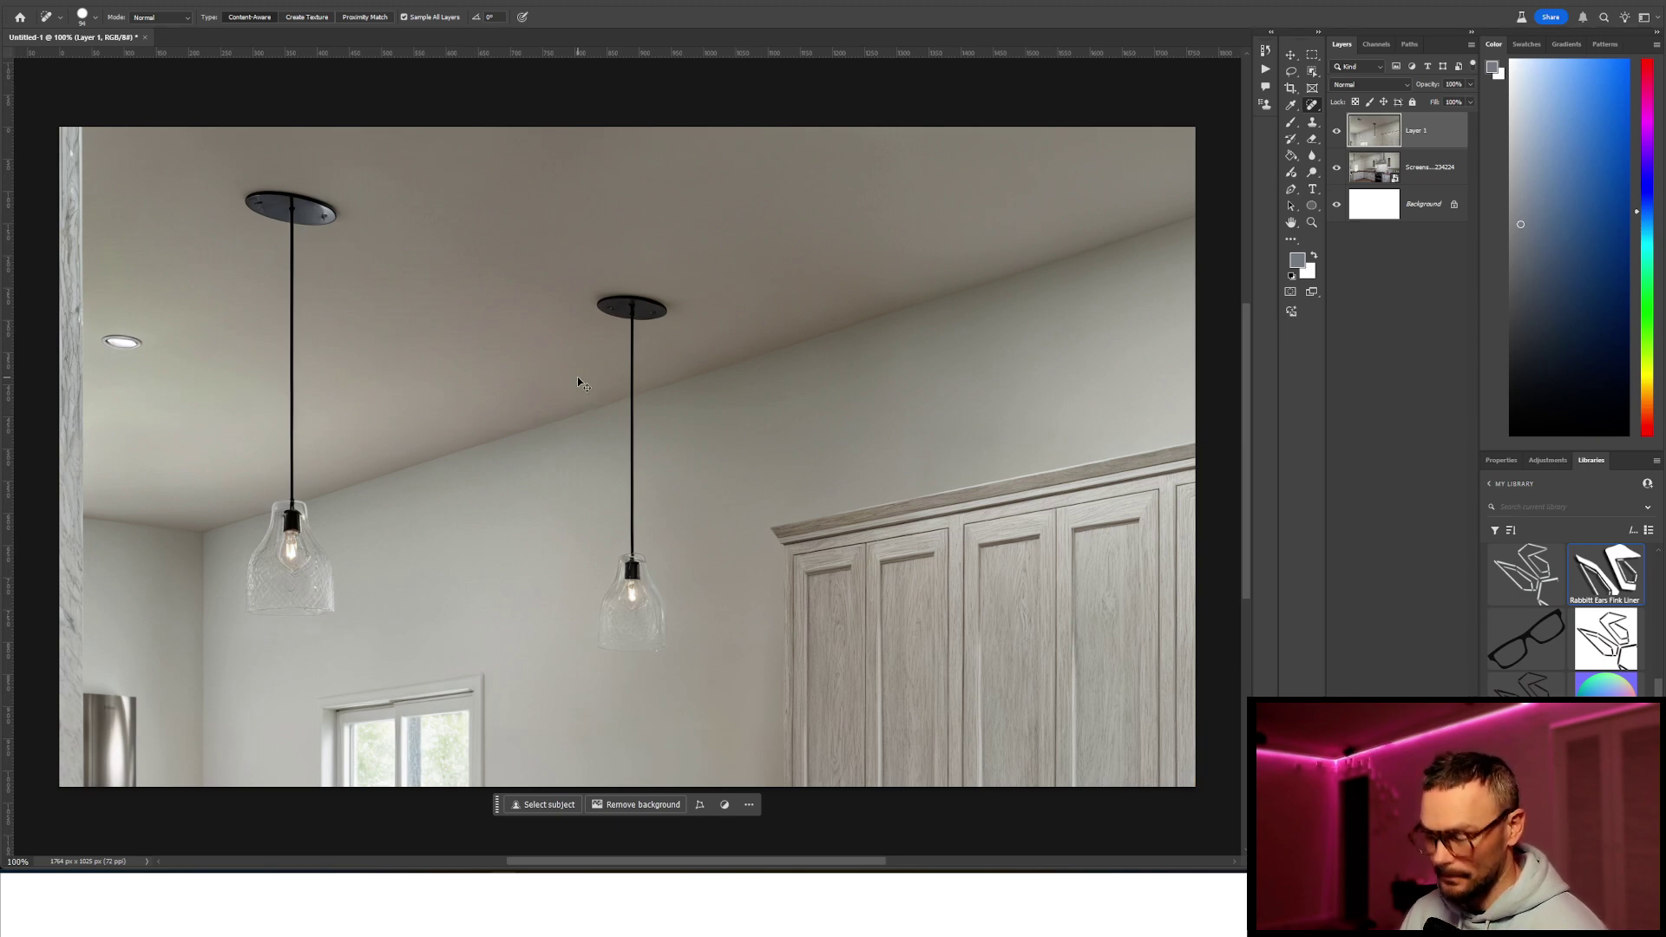
key("ctrl+t")
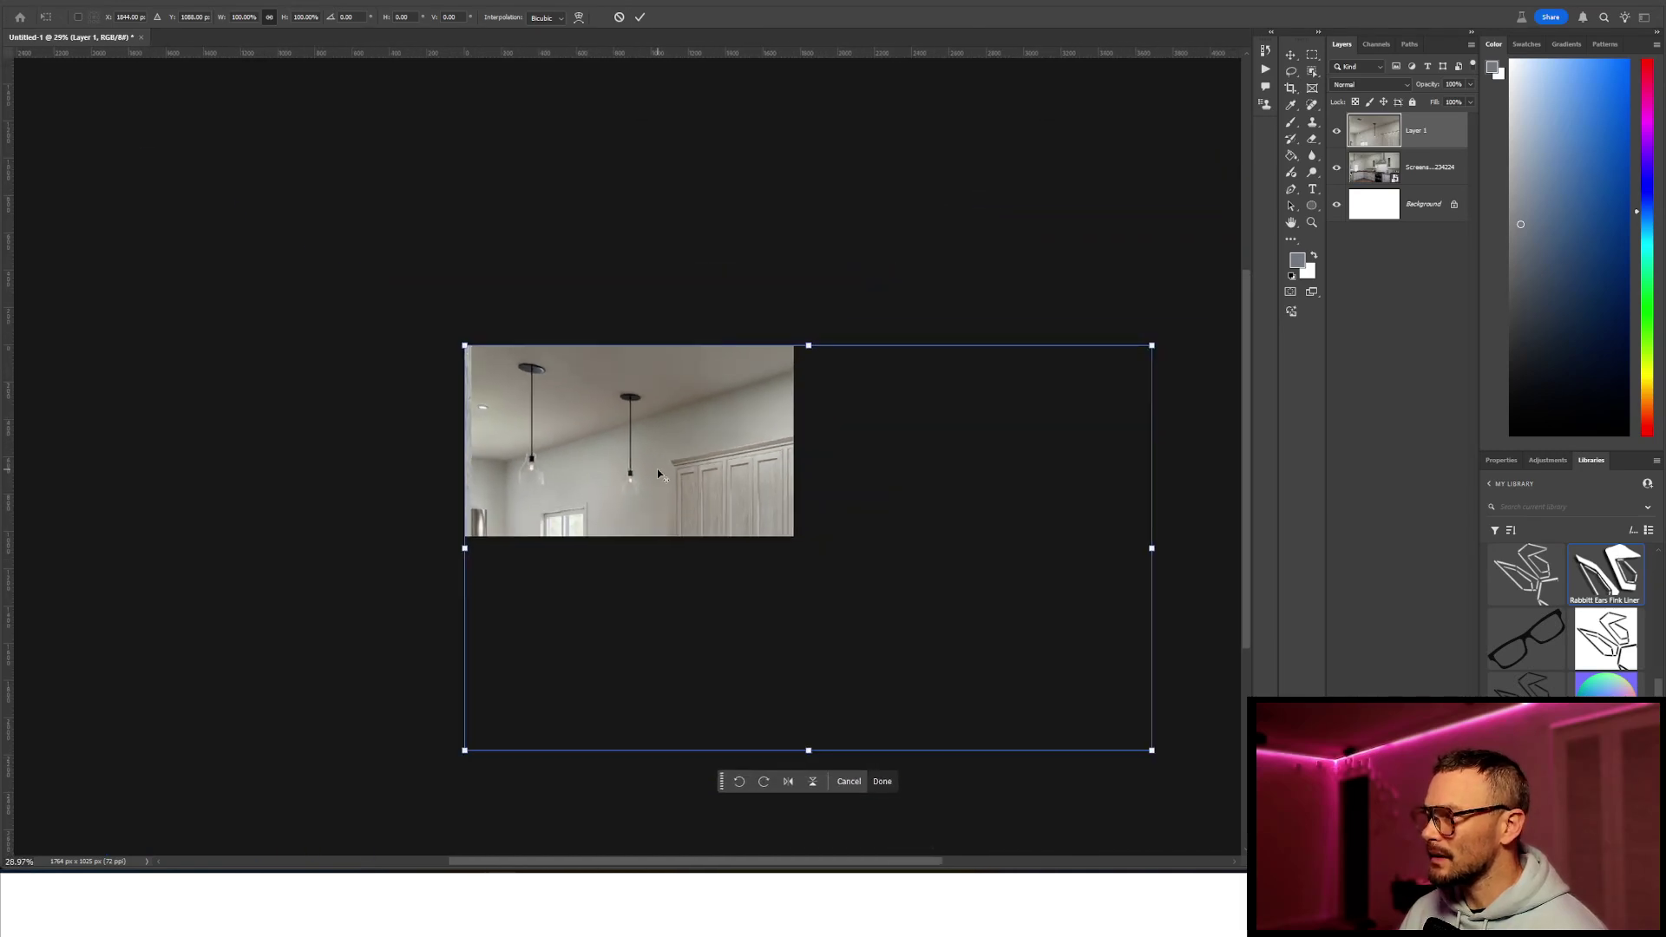
left_click_drag(830, 578, 656, 472)
left_click_drag(974, 442, 793, 440)
left_click_drag(281, 445, 464, 441)
left_click(640, 17)
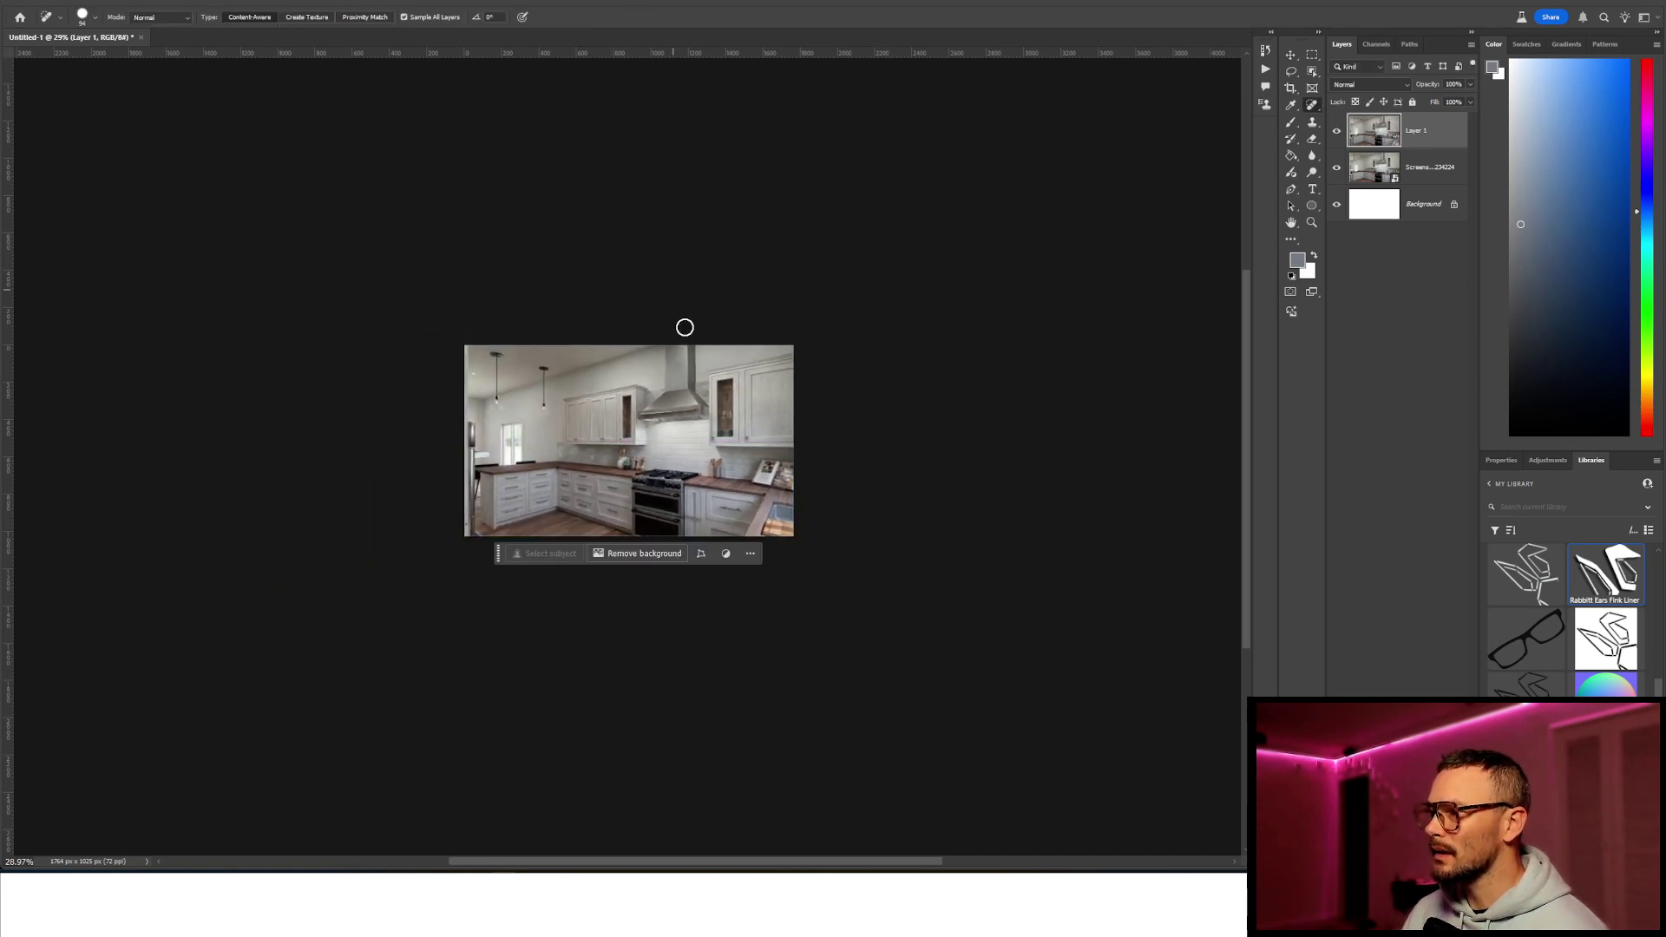
Move the original screenshot layer above the pasted enhanced layer in the layer stack.
scroll(647, 476, "up", 5)
scroll(647, 476, "down", 8)
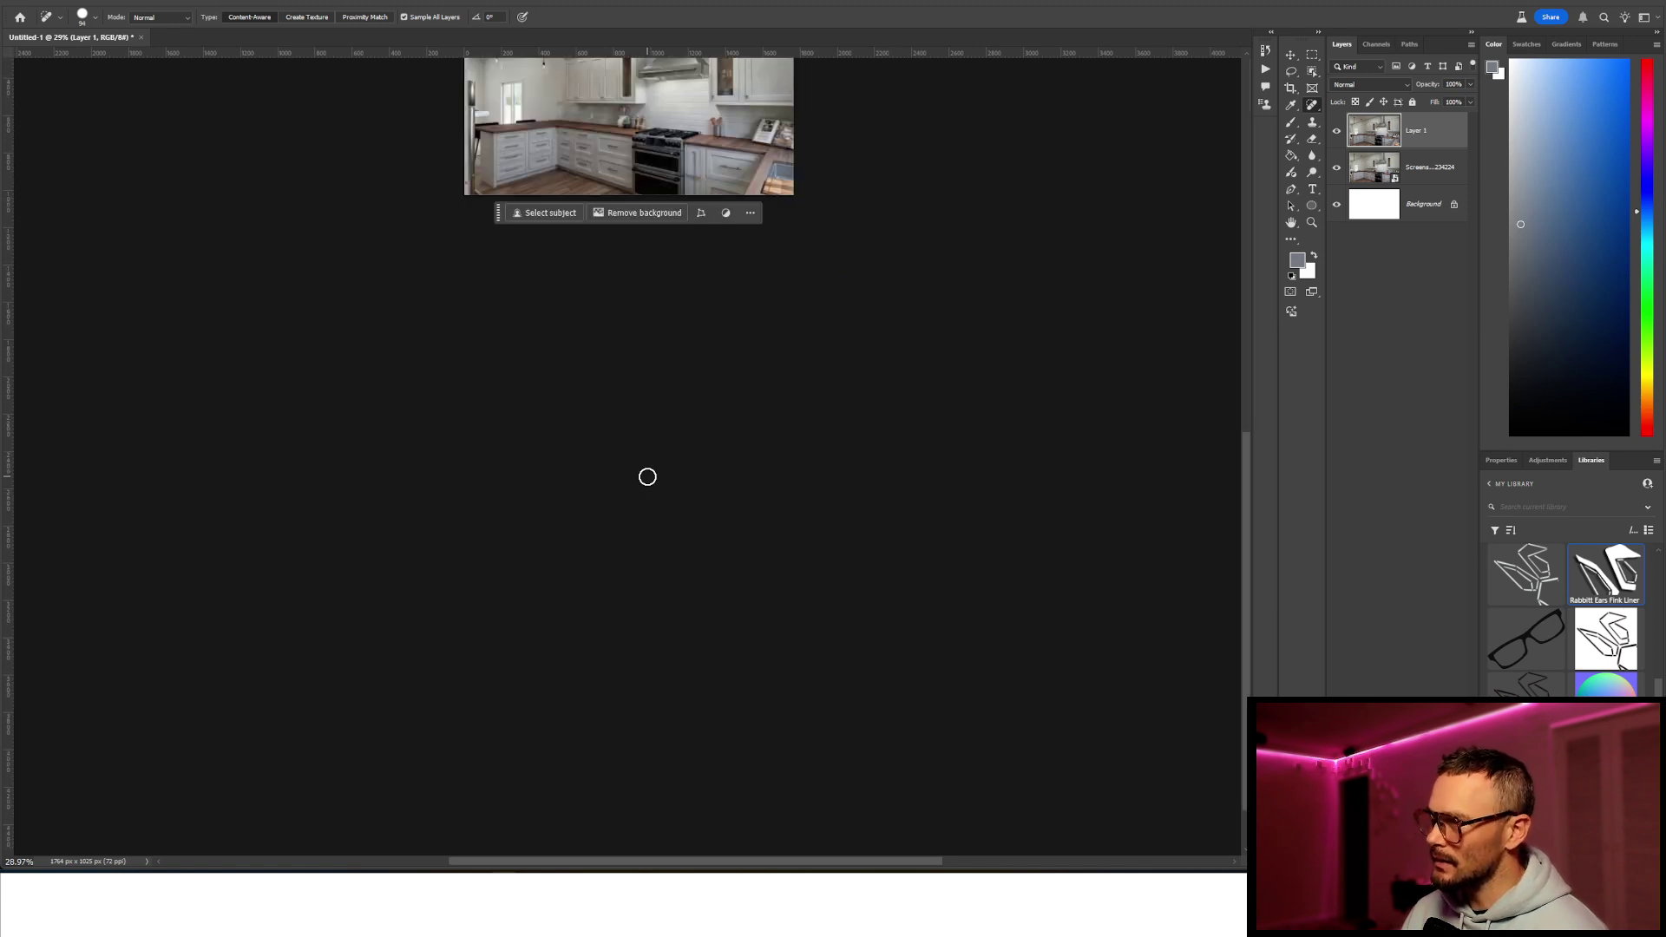
scroll(653, 359, "up", 6)
scroll(649, 251, "up", 7, "alt")
scroll(648, 251, "up", 3, "alt")
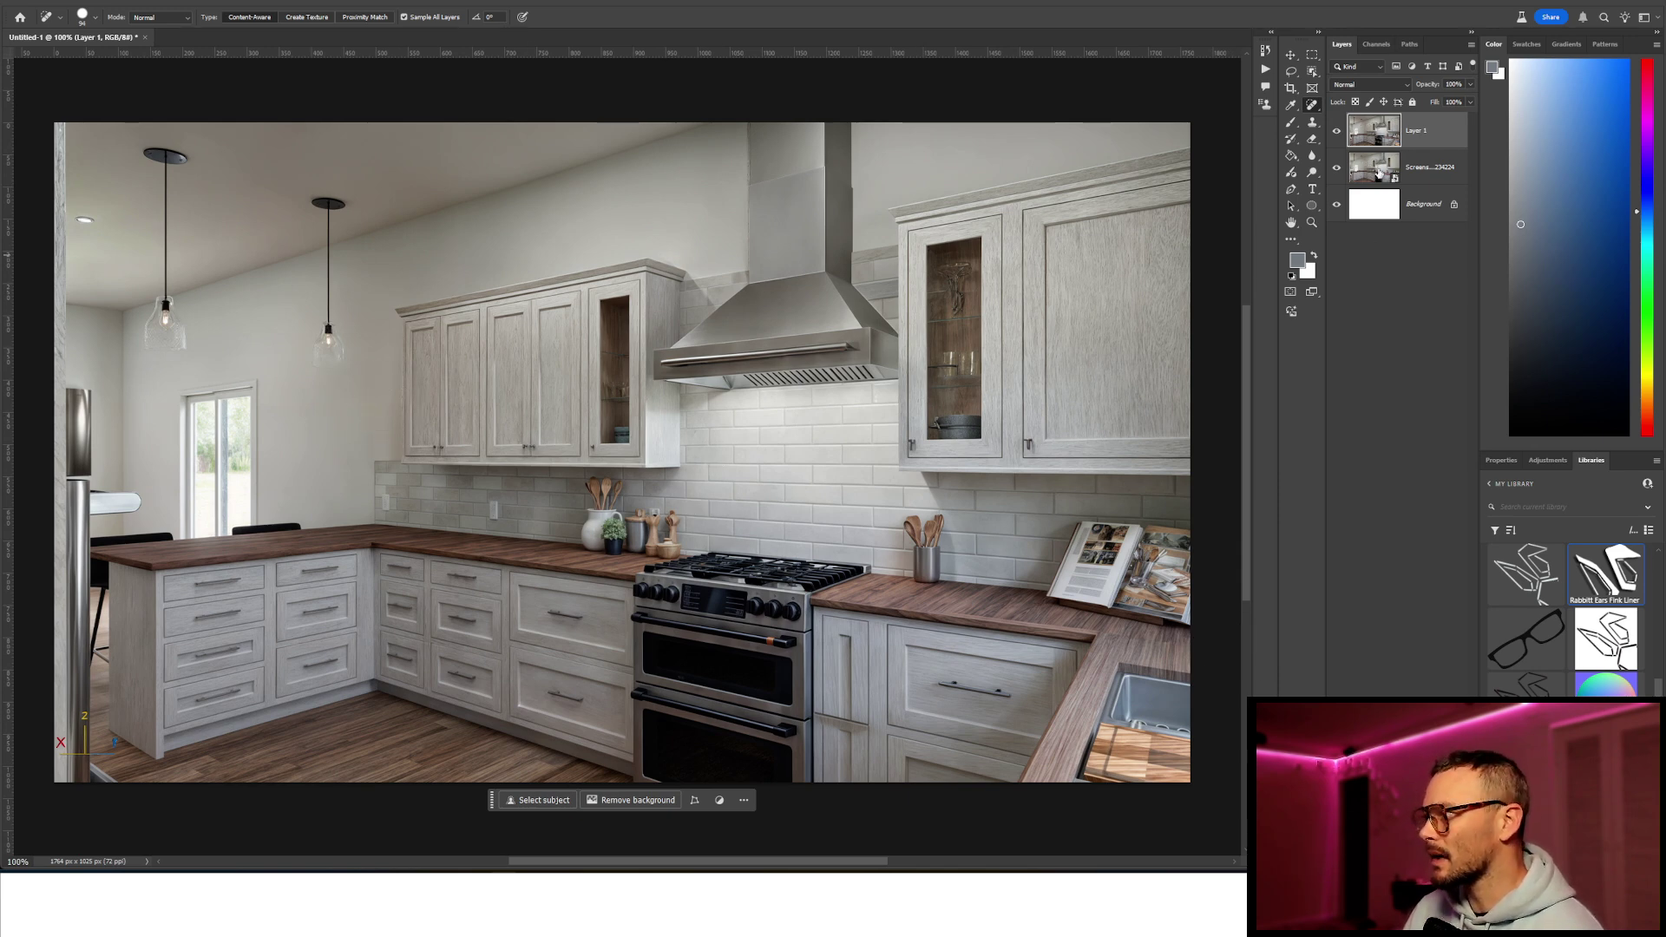
left_click_drag(1380, 174, 1380, 114)
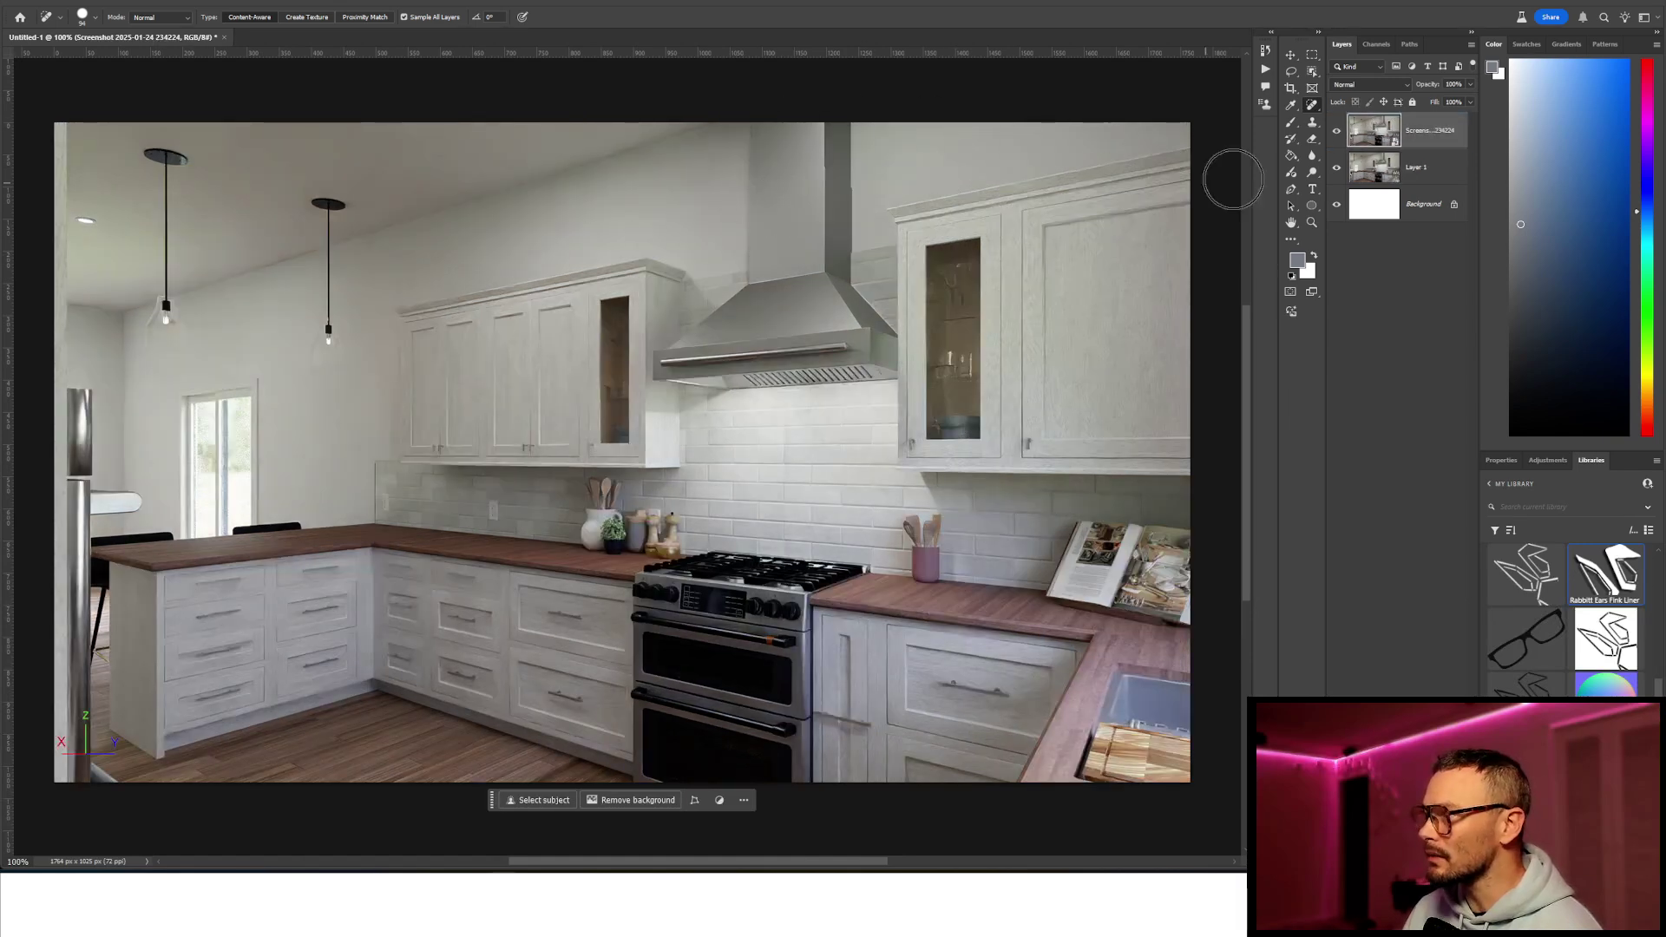
Toggle the original screenshot layer's visibility repeatedly to compare it with the enhanced image beneath.
left_click(1334, 134)
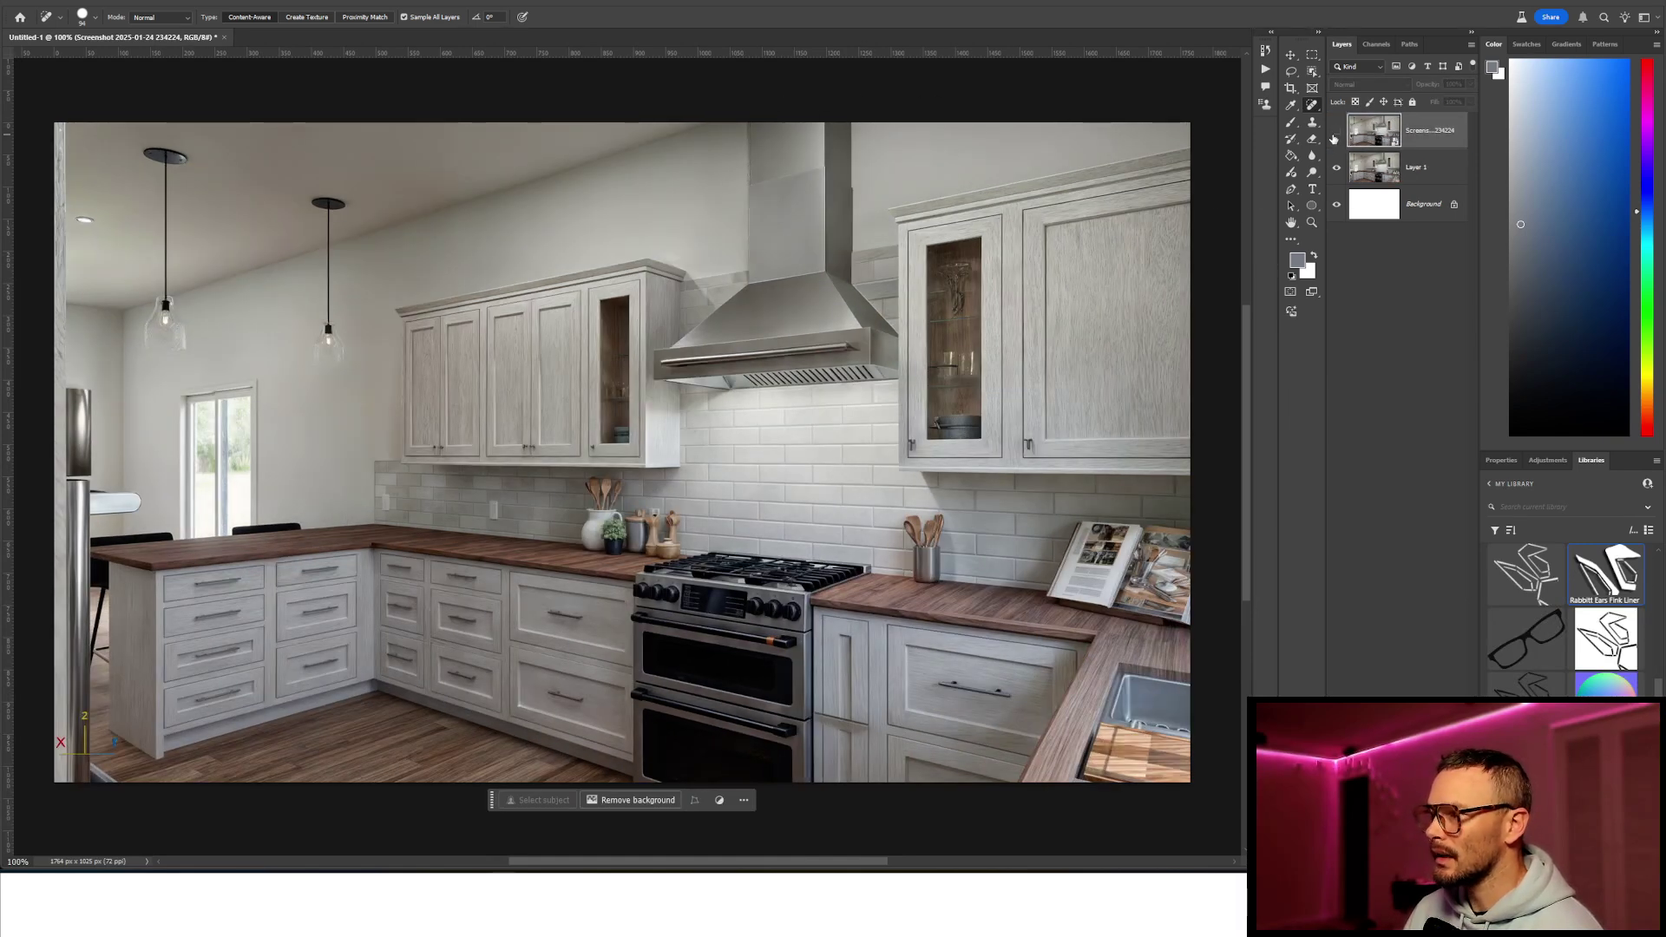
left_click(1335, 133)
left_click(1335, 136)
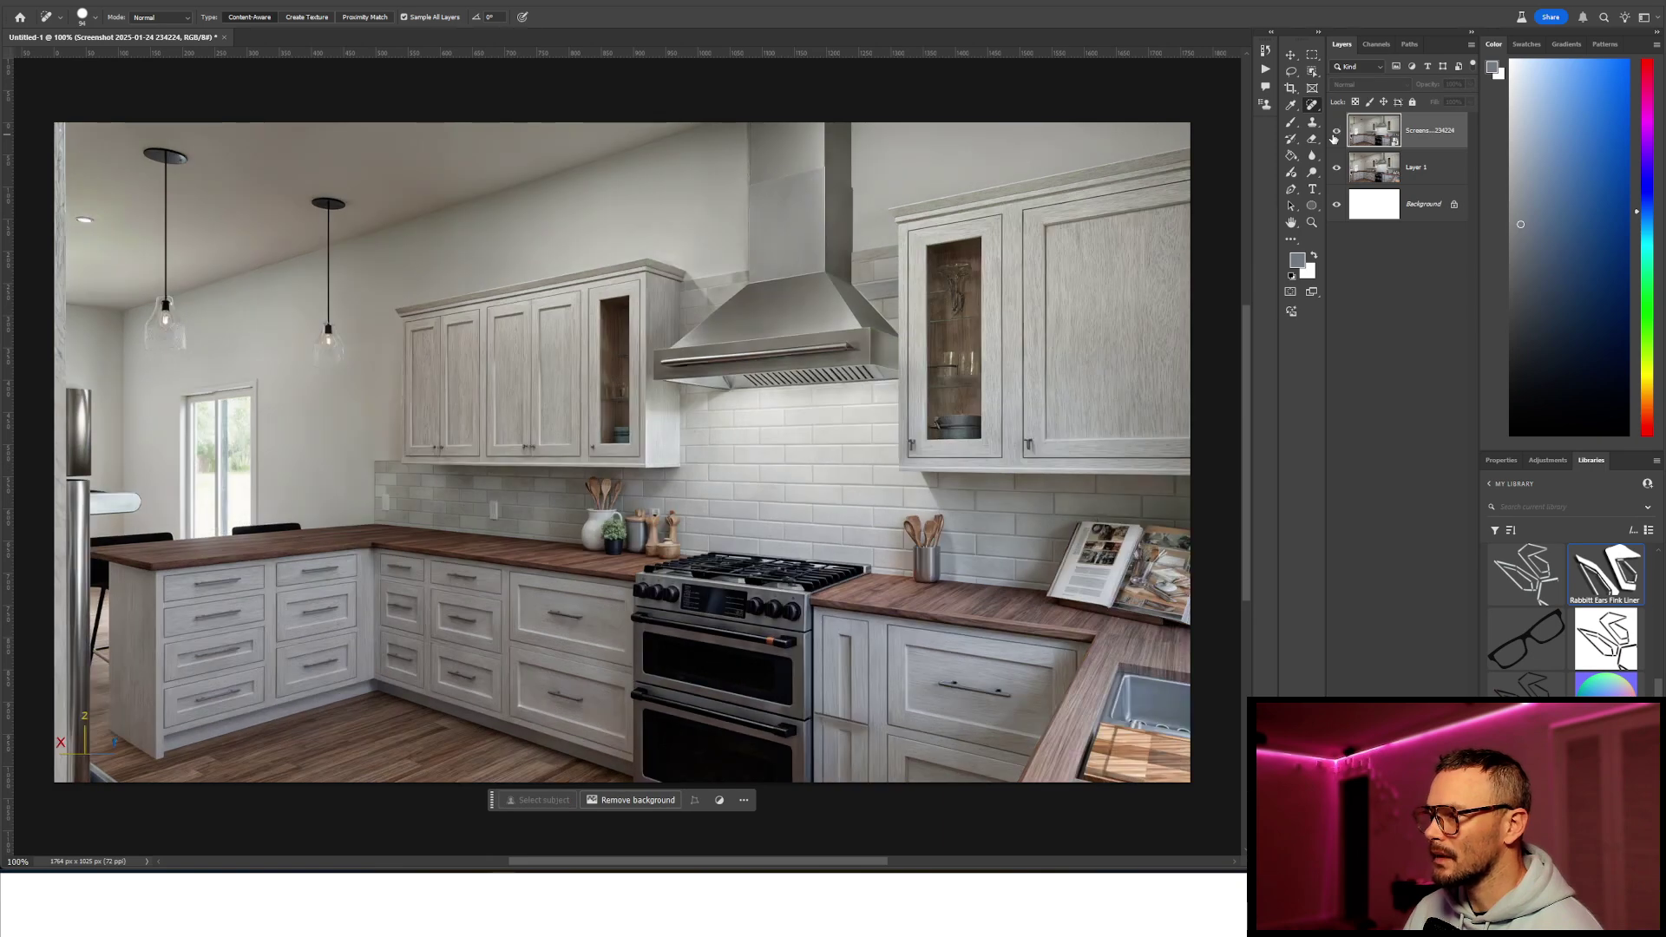
left_click(1335, 134)
left_click(1335, 136)
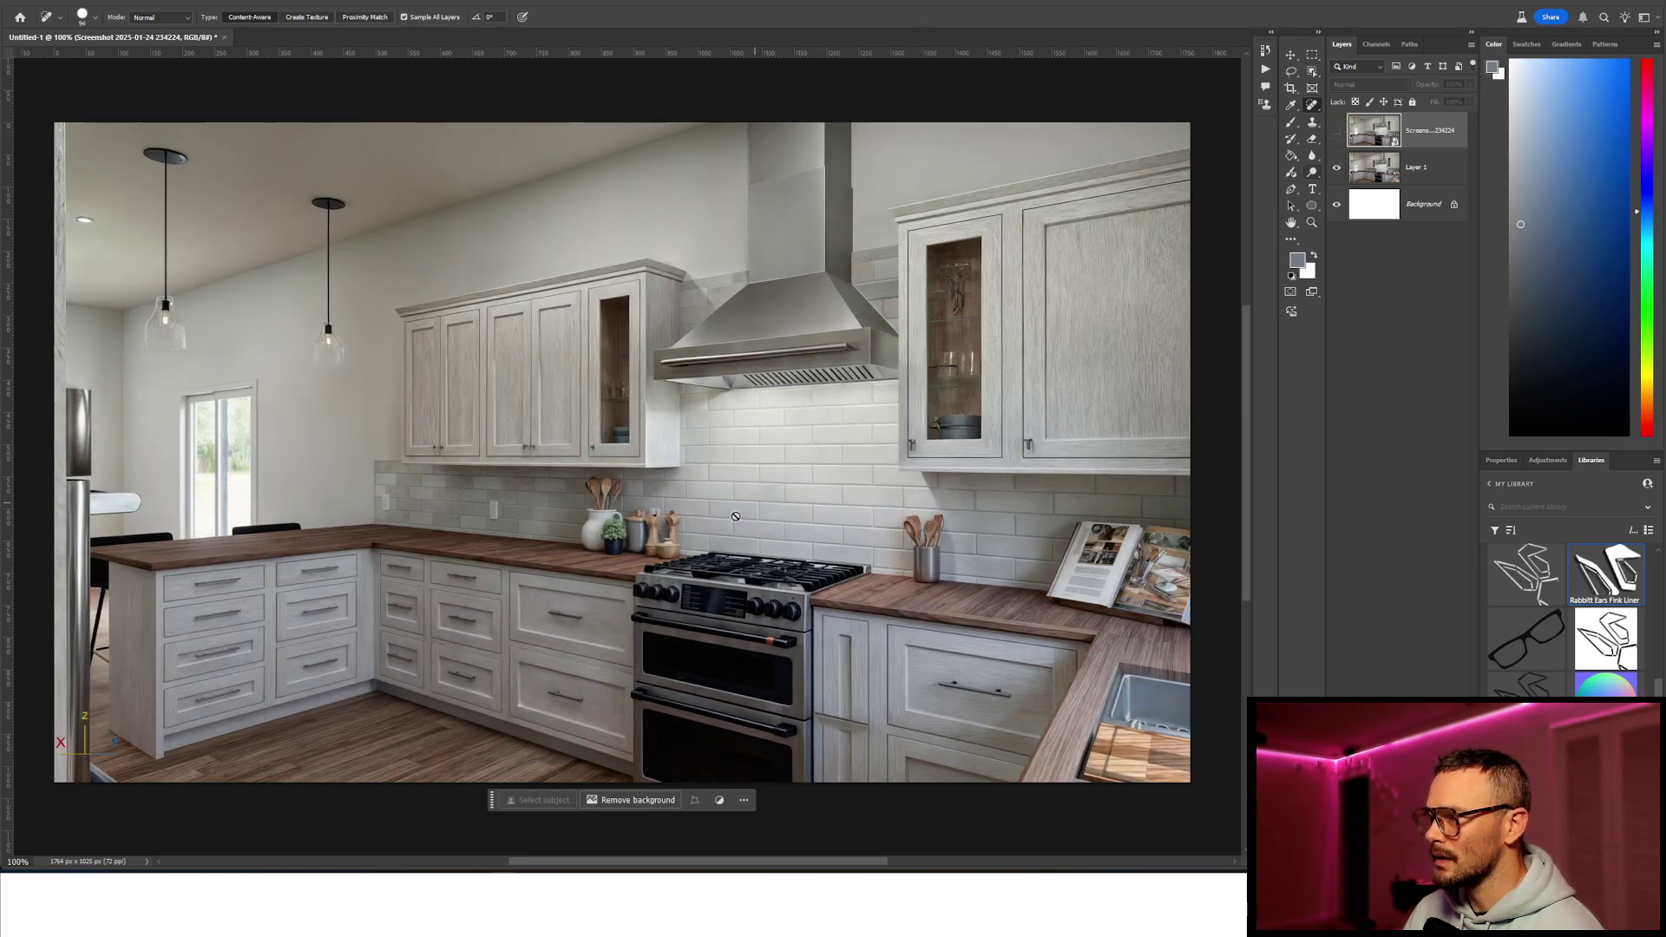
left_click(1337, 135)
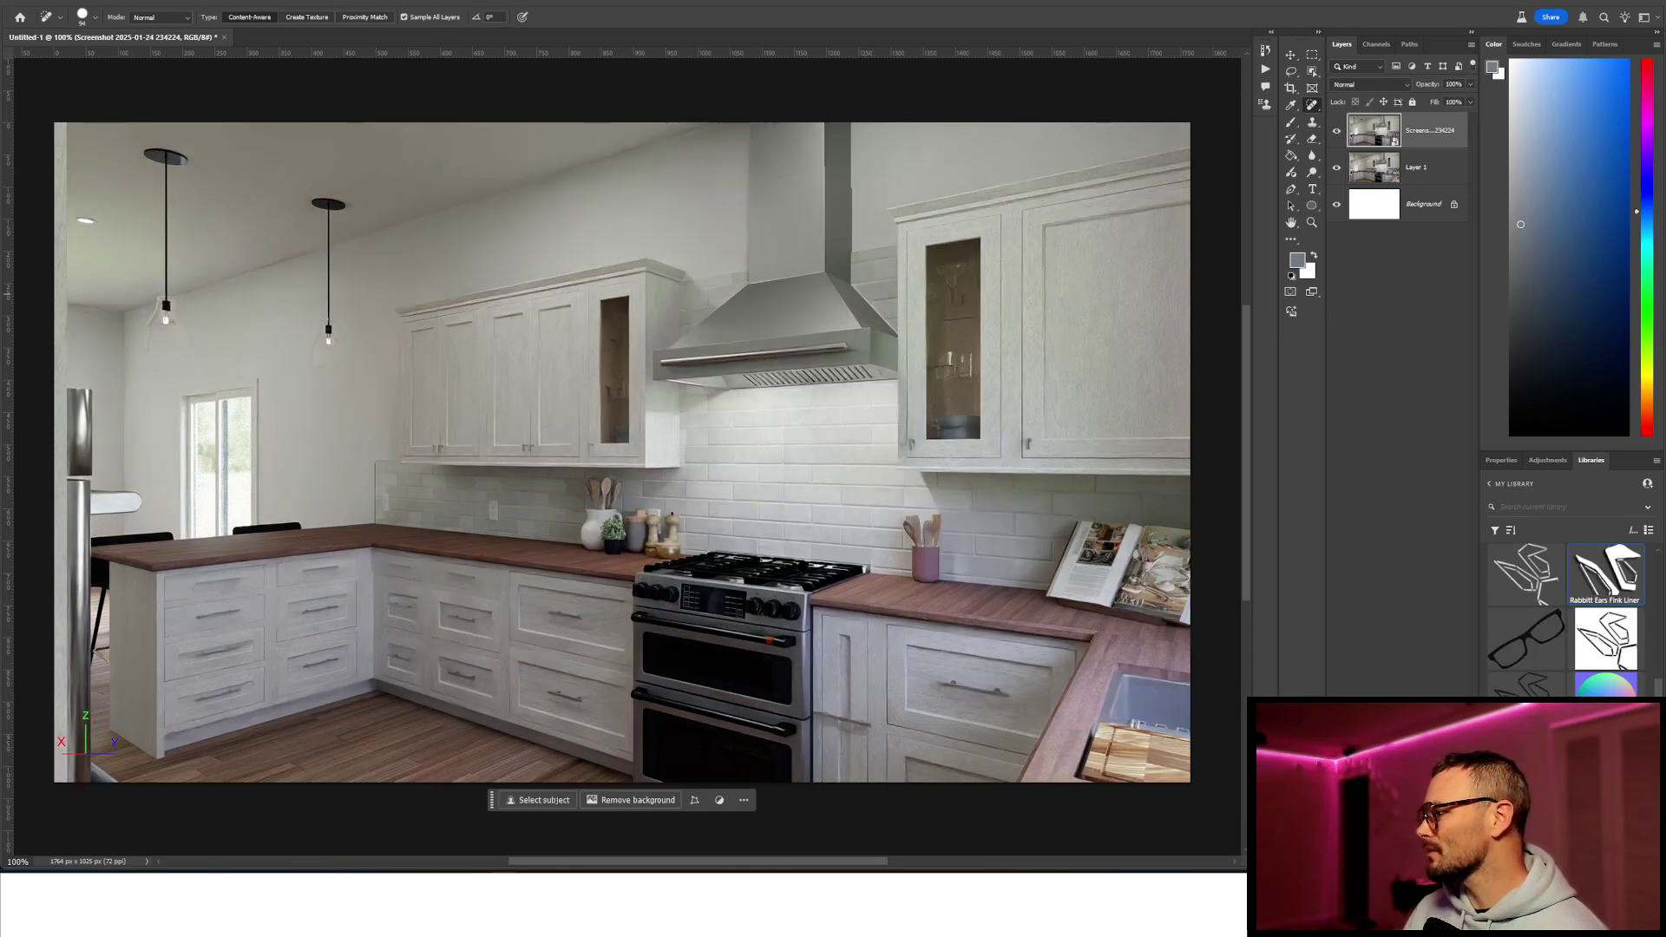
Add an inverted, fully black mask to the original screenshot layer and paint back its two pepper mills beside the range at 100% brush opacity.
left_click(1385, 862)
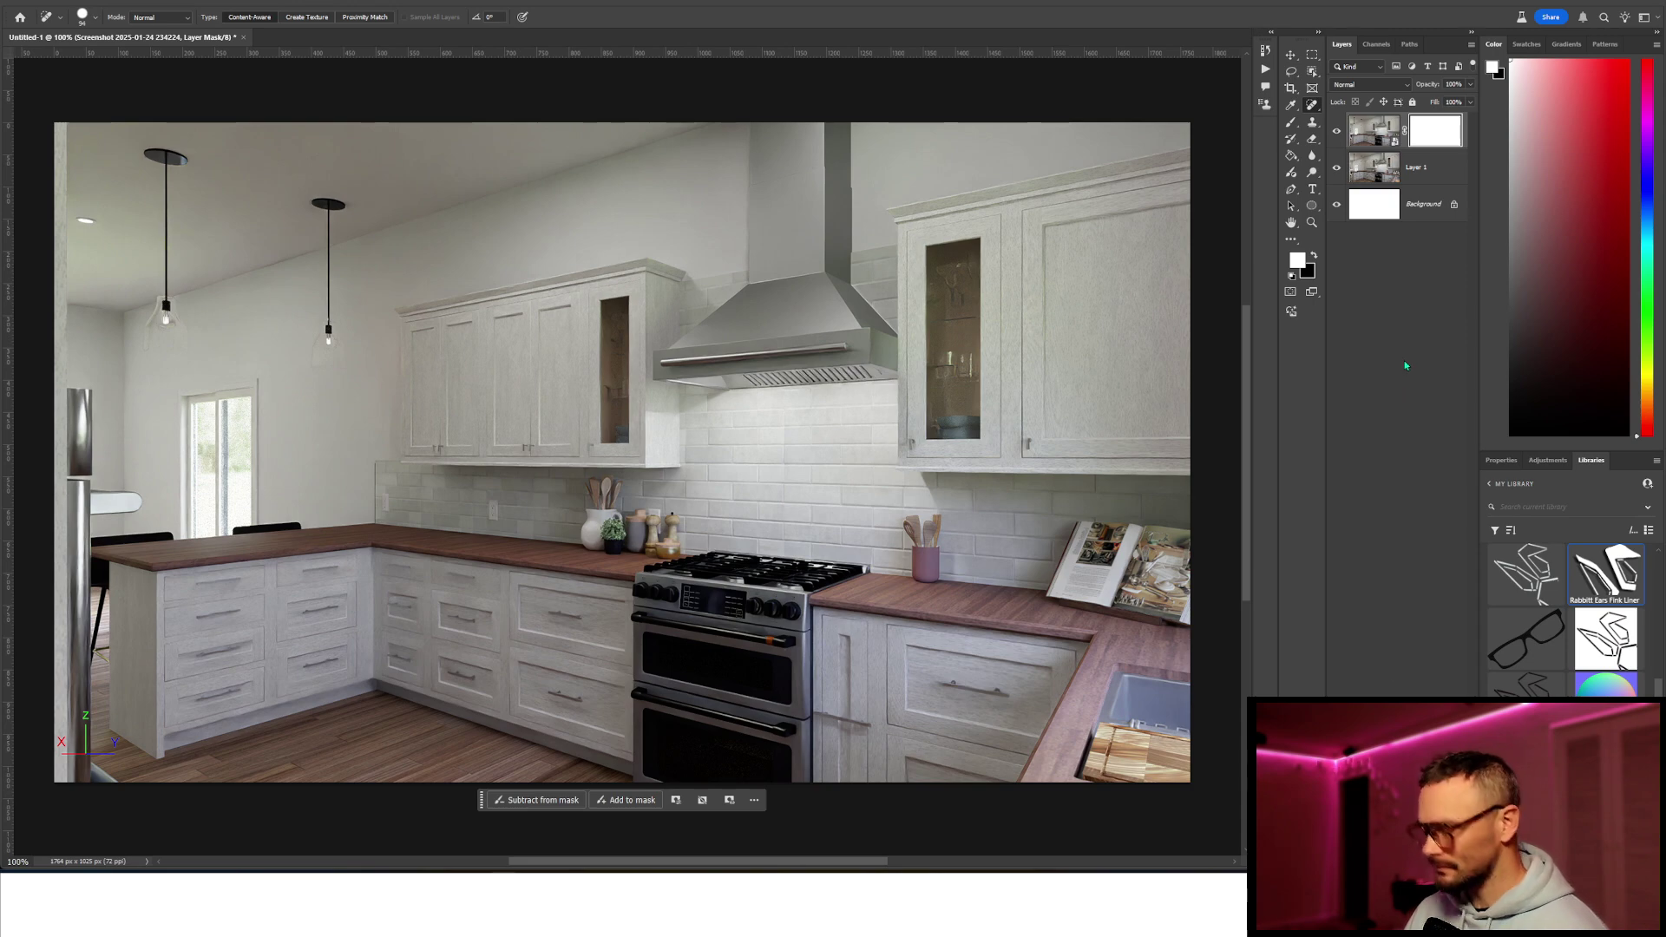
key("ctrl+i")
scroll(670, 543, "up", 2, "alt")
scroll(671, 542, "up", 5, "alt")
key("b")
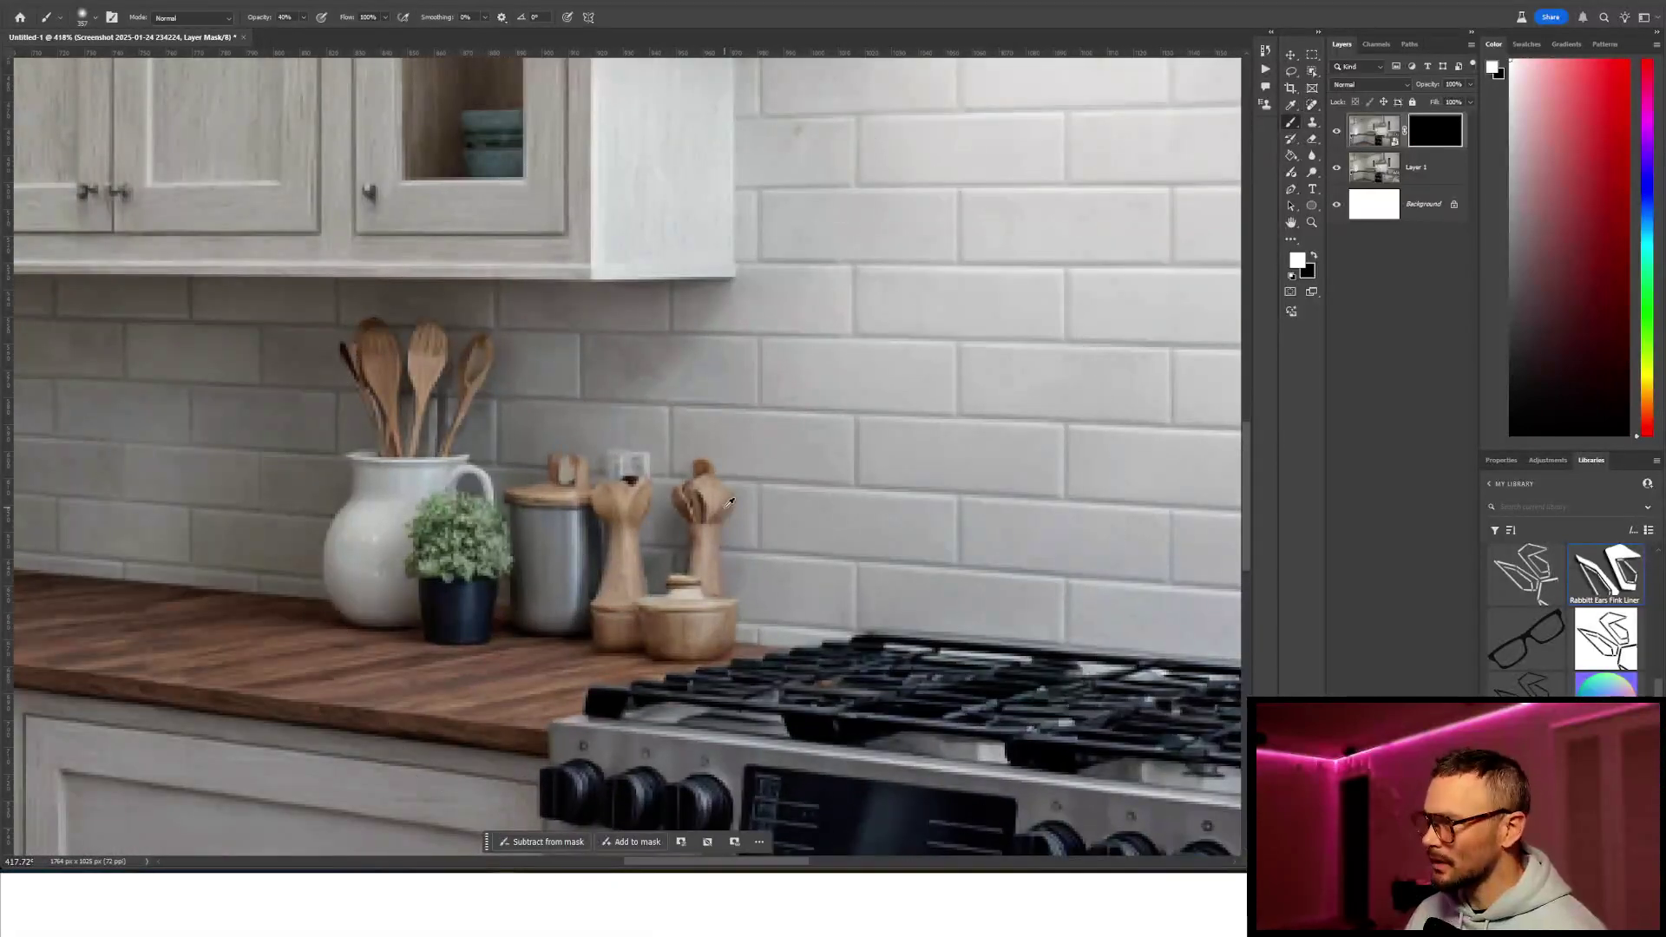
right_click_drag(724, 513, 290, 560, "alt")
key("0")
right_click_drag(699, 505, 701, 493, "alt")
left_click_drag(700, 493, 620, 496)
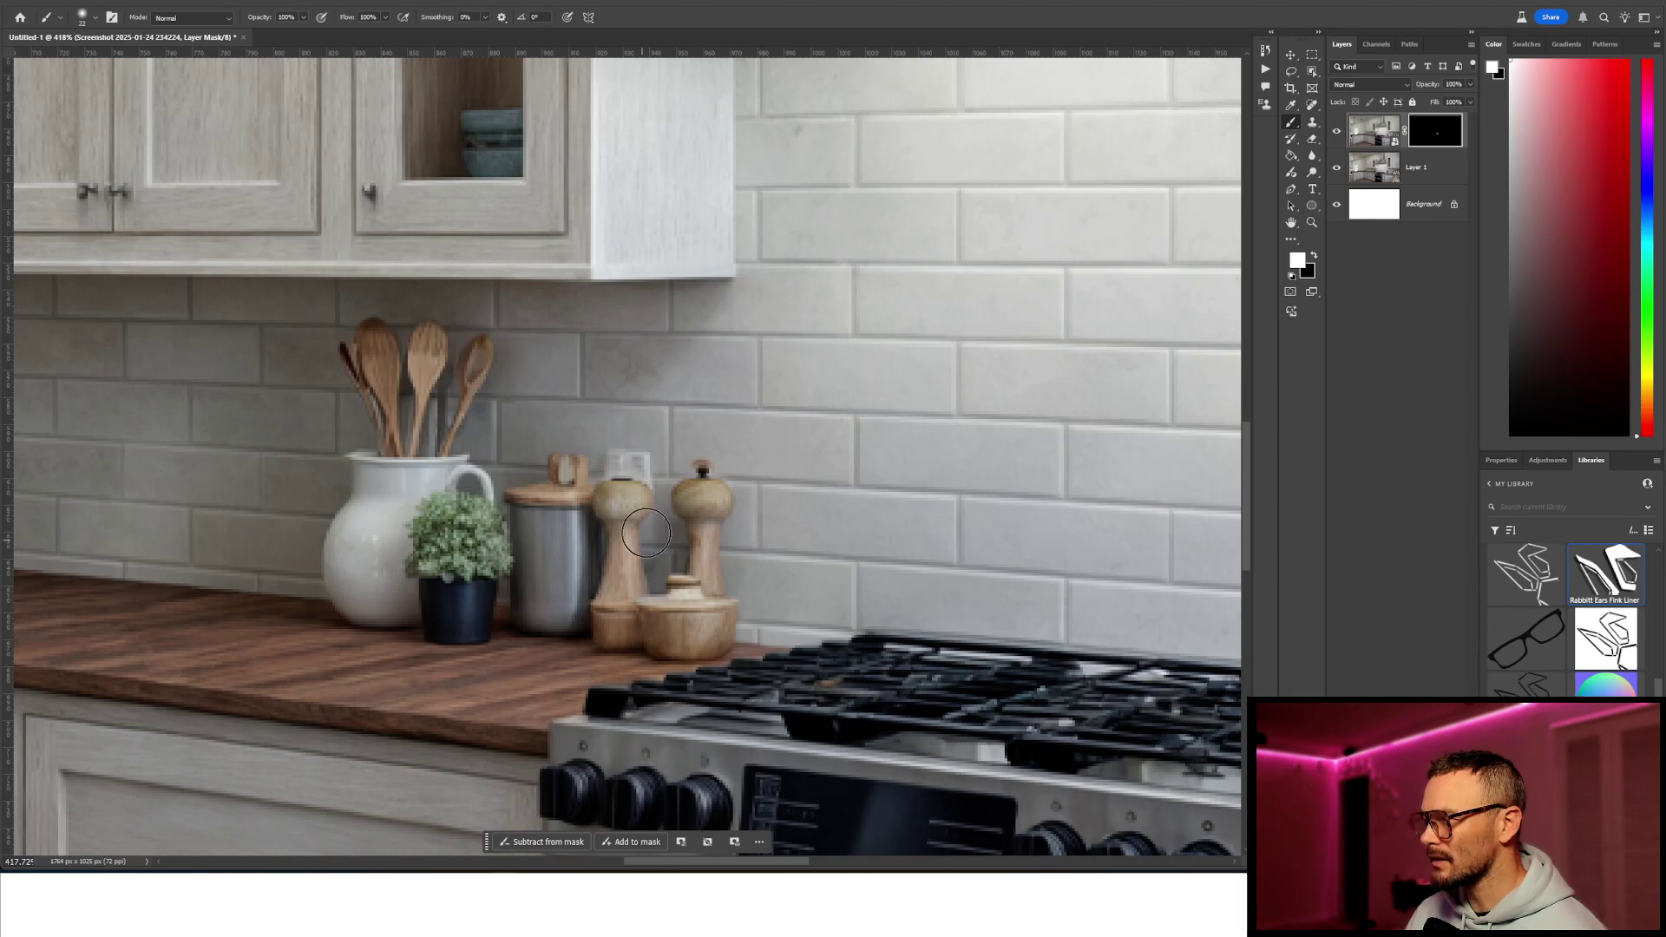
left_click_drag(633, 513, 635, 569)
Place the Rabbitt Ears Pink Liner library graphic over the kitchen image, scaled down in the lower-right corner by the sink.
scroll(631, 431, "down", 10, "alt")
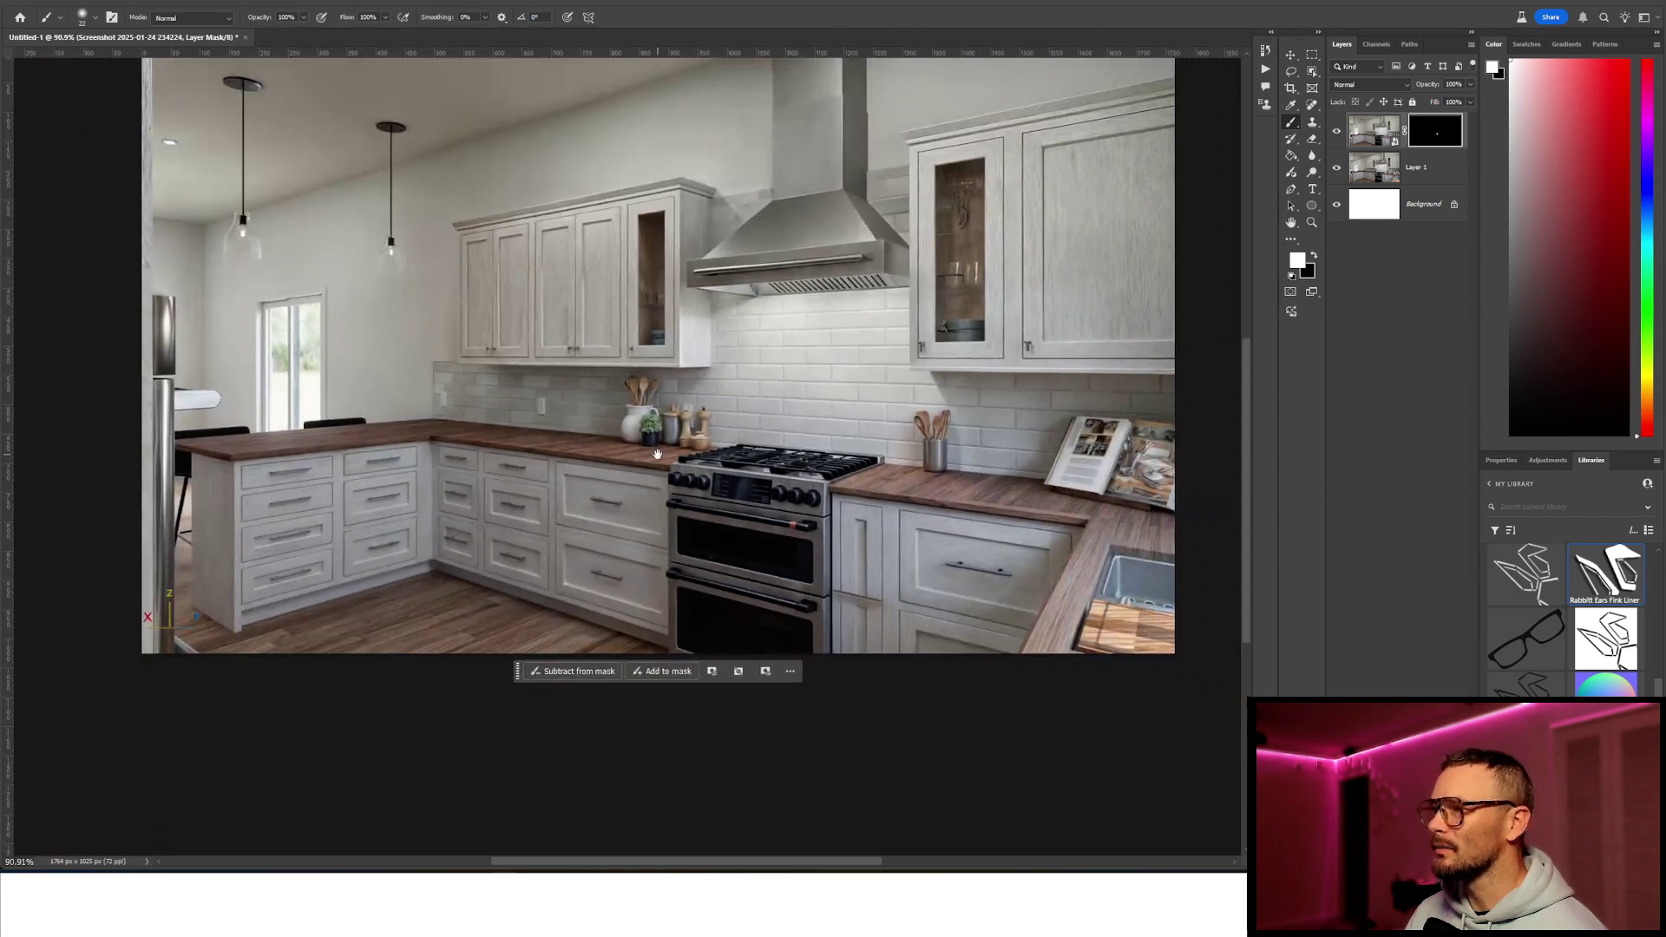
left_click_drag(657, 454, 622, 597)
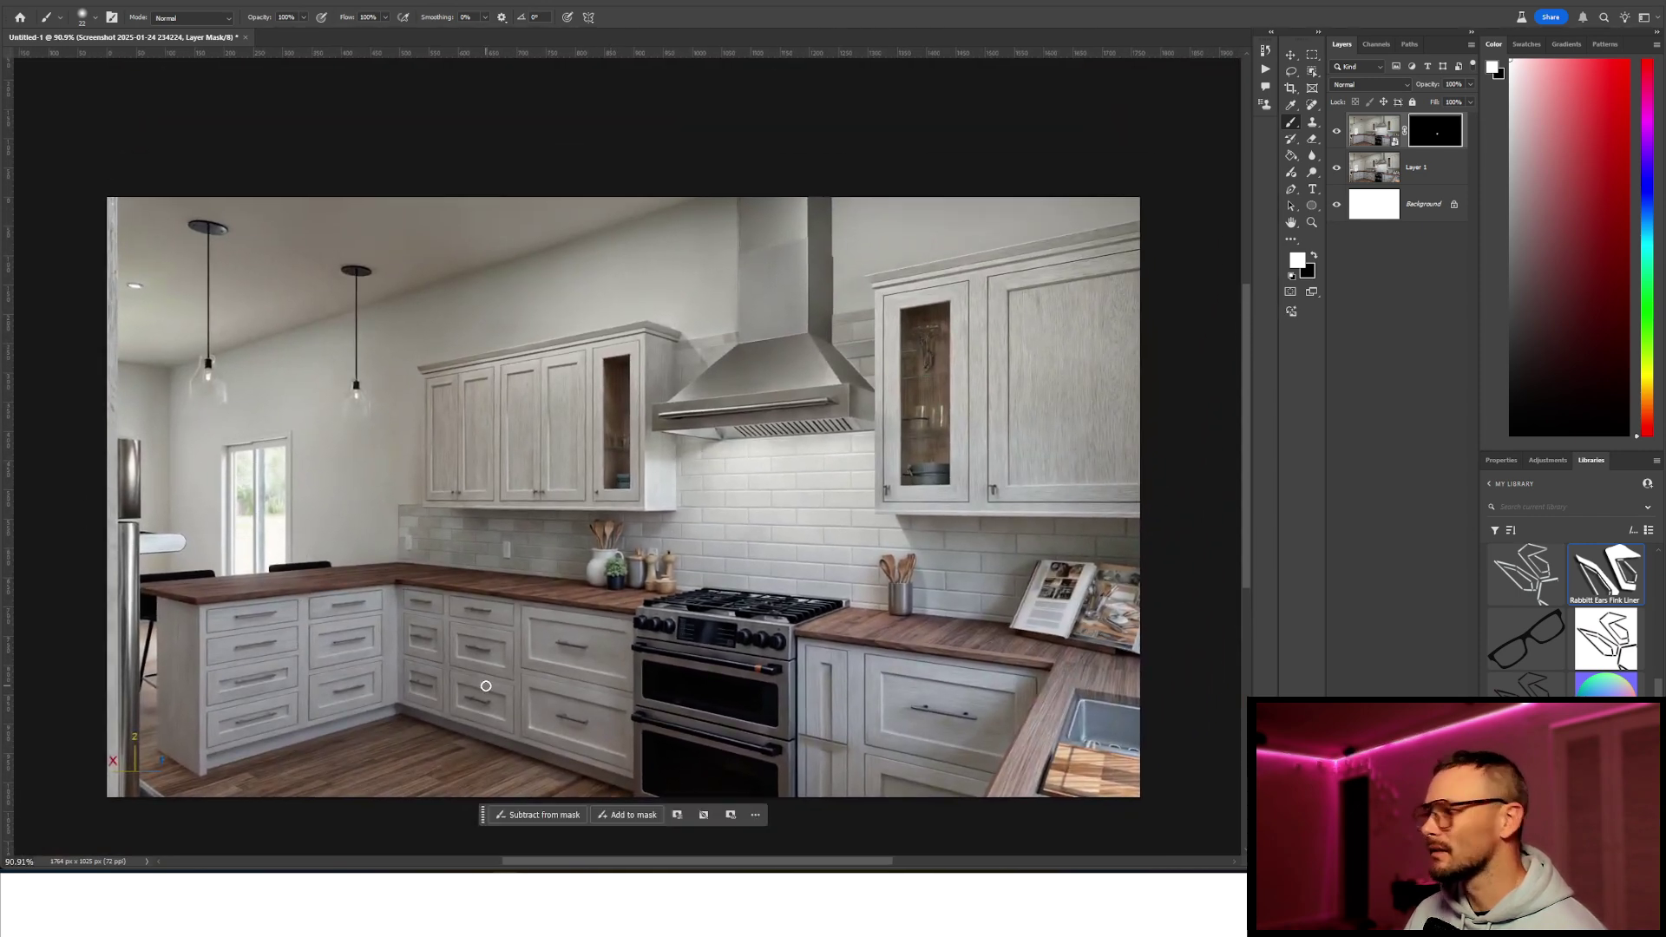
scroll(658, 691, "up", 2, "alt")
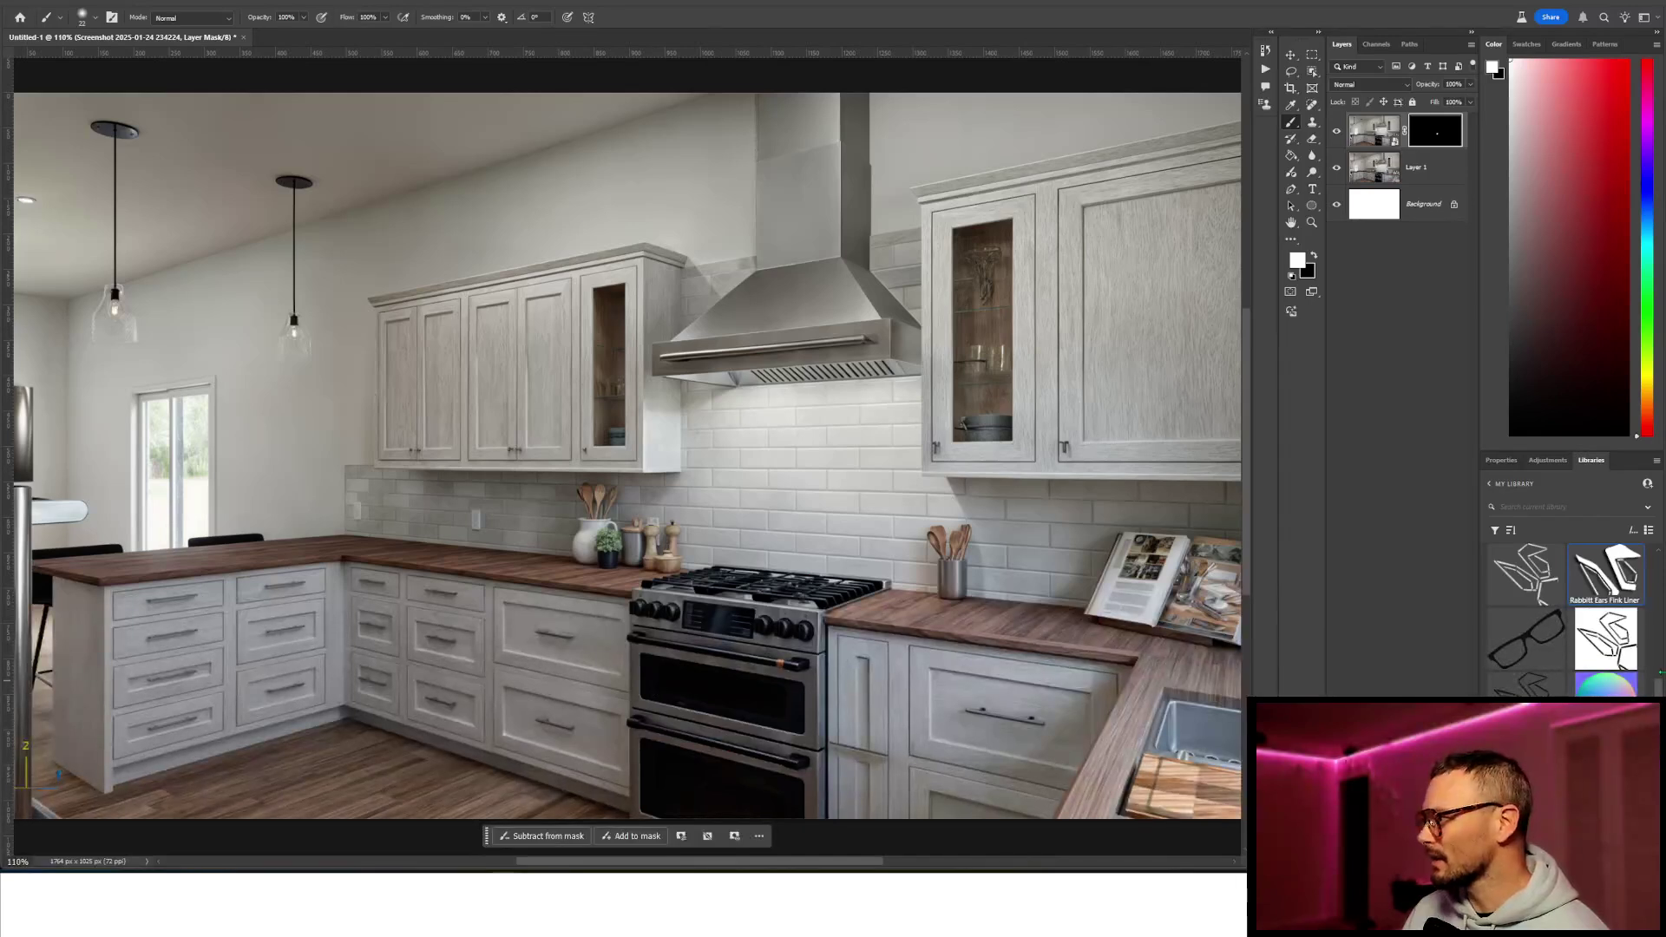
left_click_drag(1607, 573, 1089, 647)
scroll(906, 701, "down", 2, "alt")
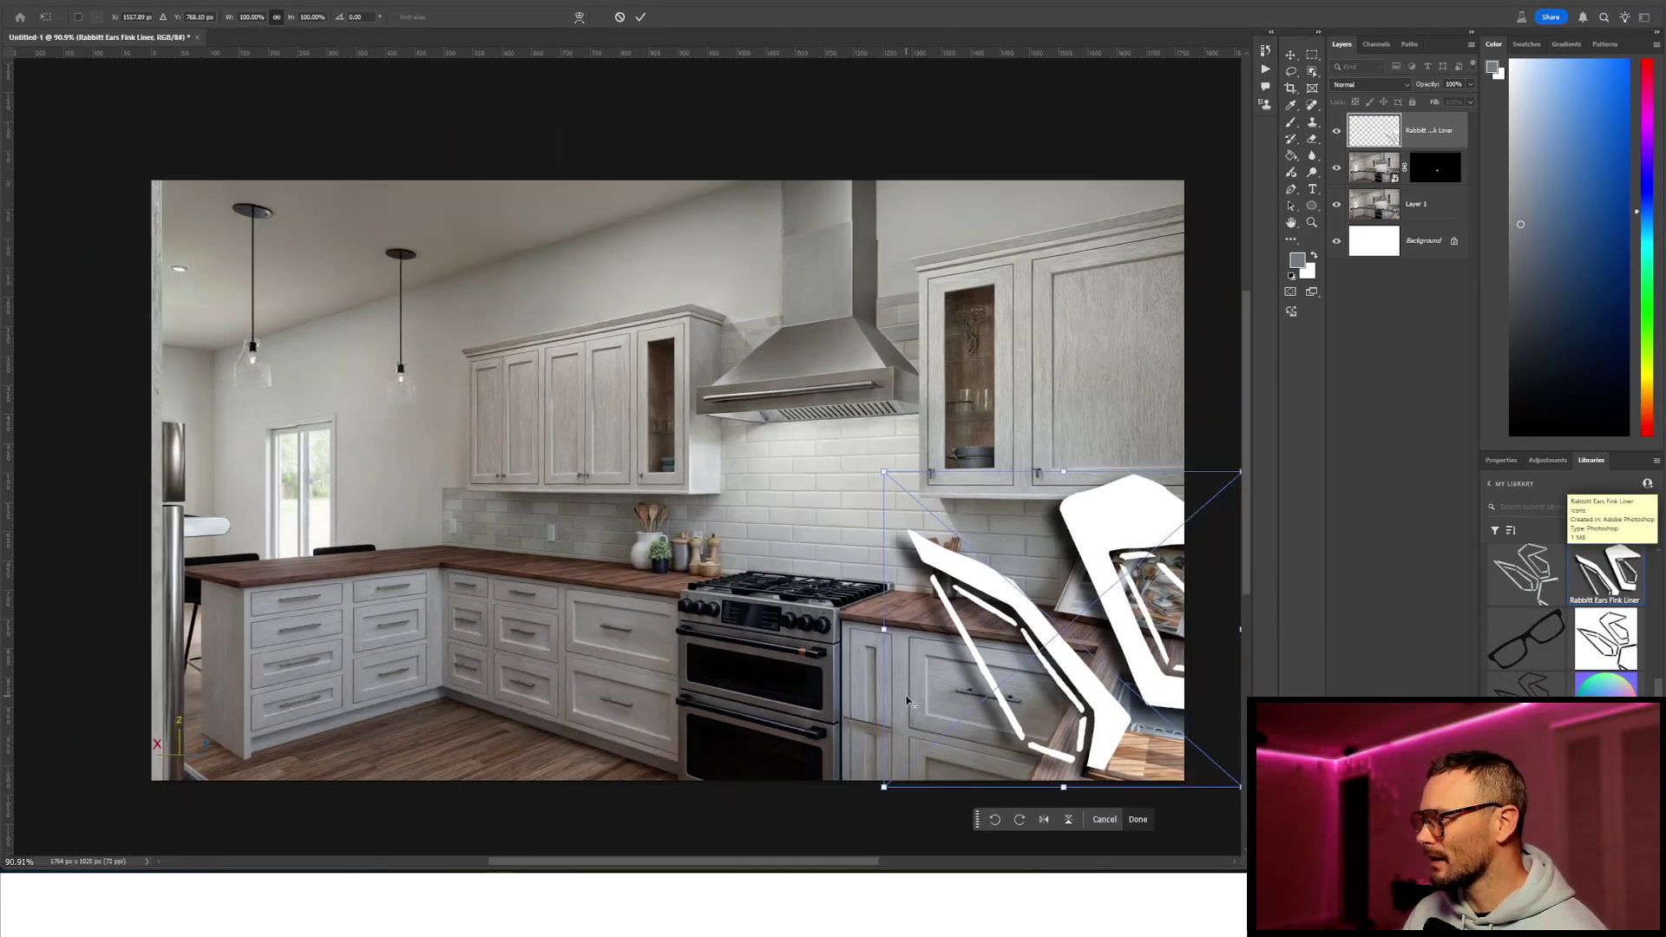
left_click_drag(880, 469, 1043, 613)
left_click_drag(1098, 711, 1026, 703)
key("Return")
key("b")
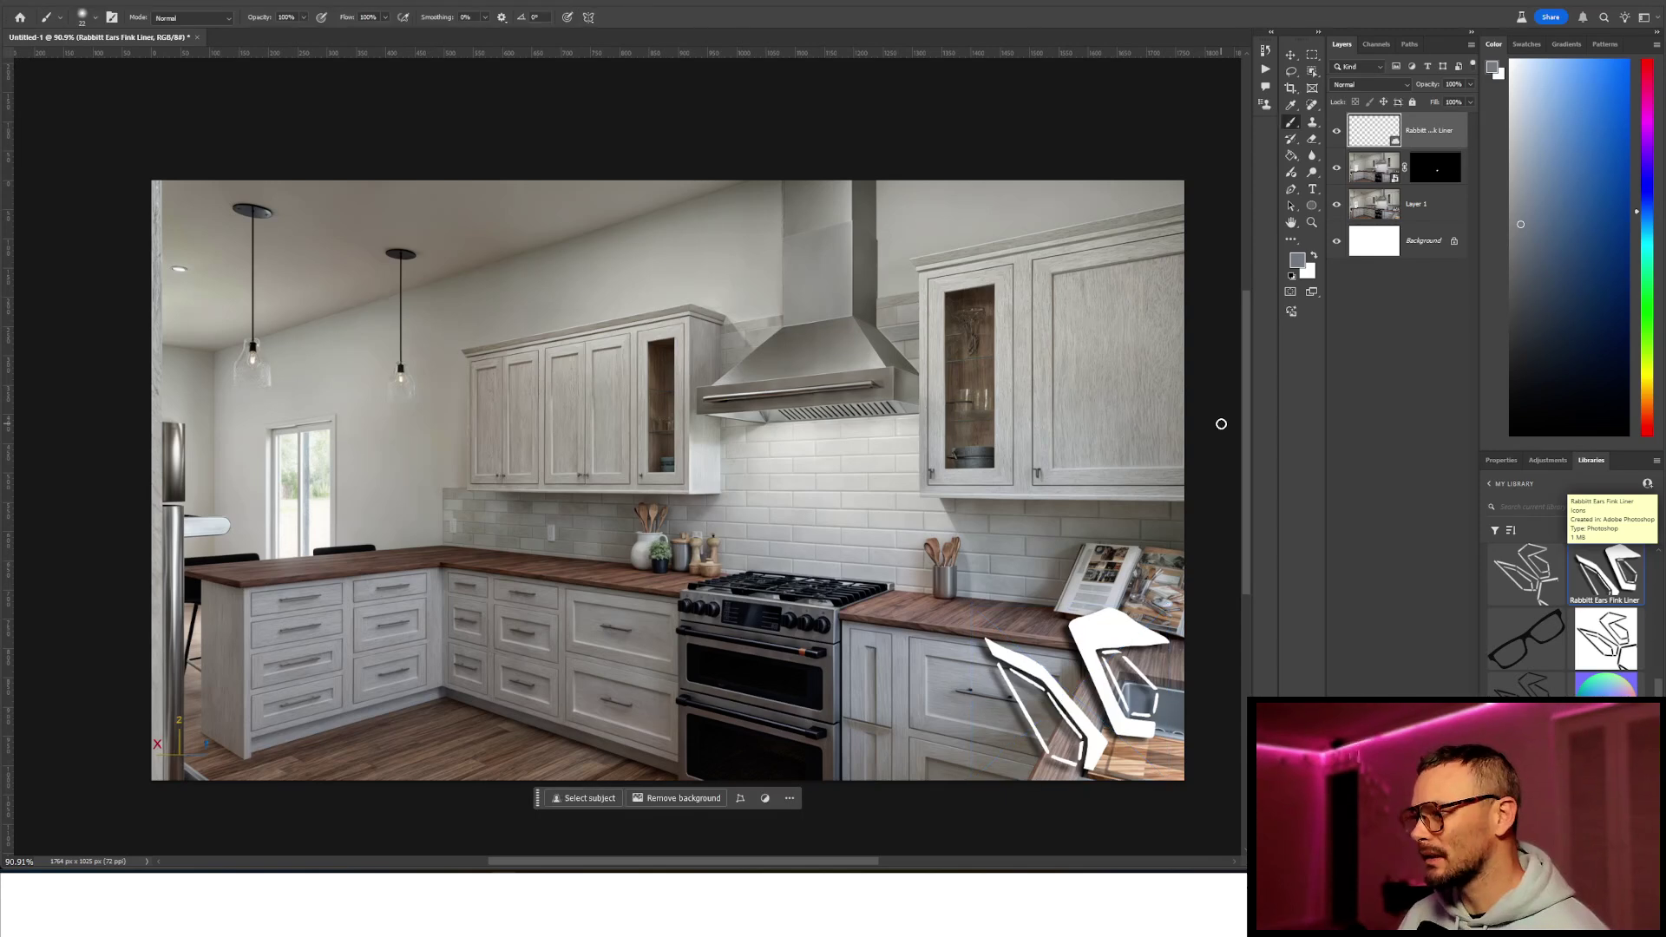